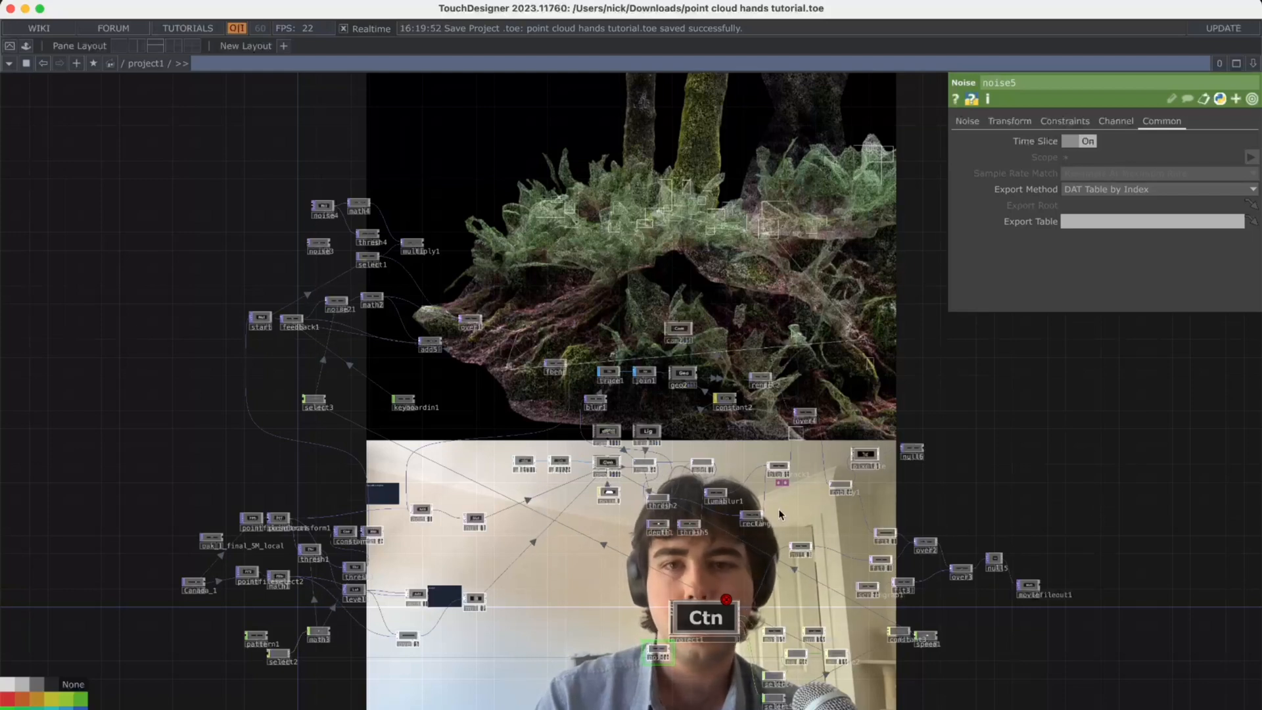
# Inspect the network inside the project1 container, and return to the parent network
pyautogui.scroll(3, 779, 509)
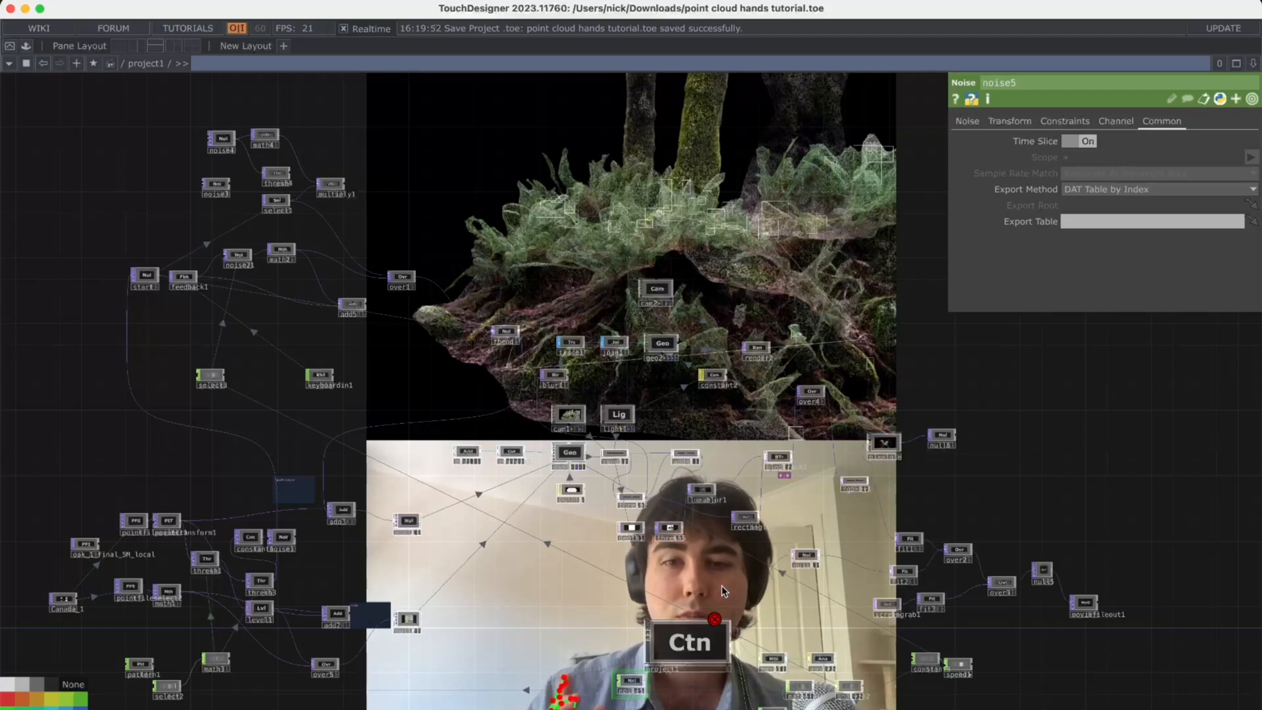
pyautogui.click(703, 633)
pyautogui.press('i')
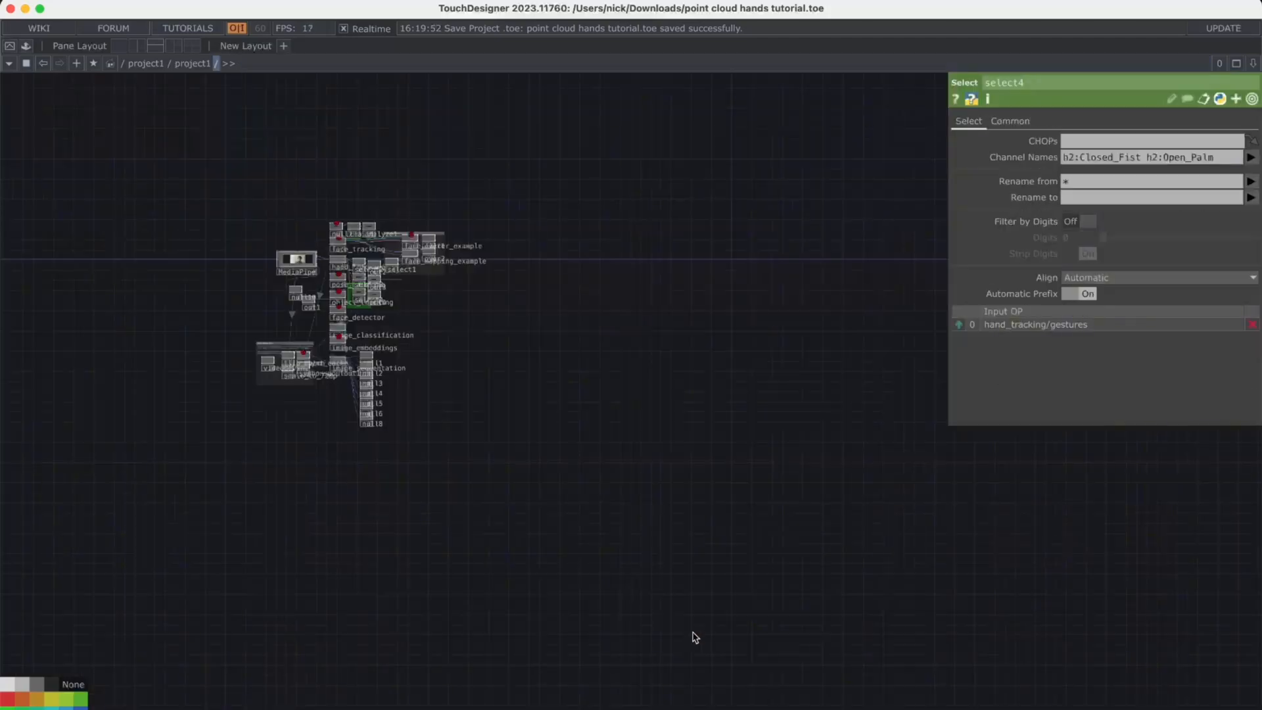
pyautogui.press('u')
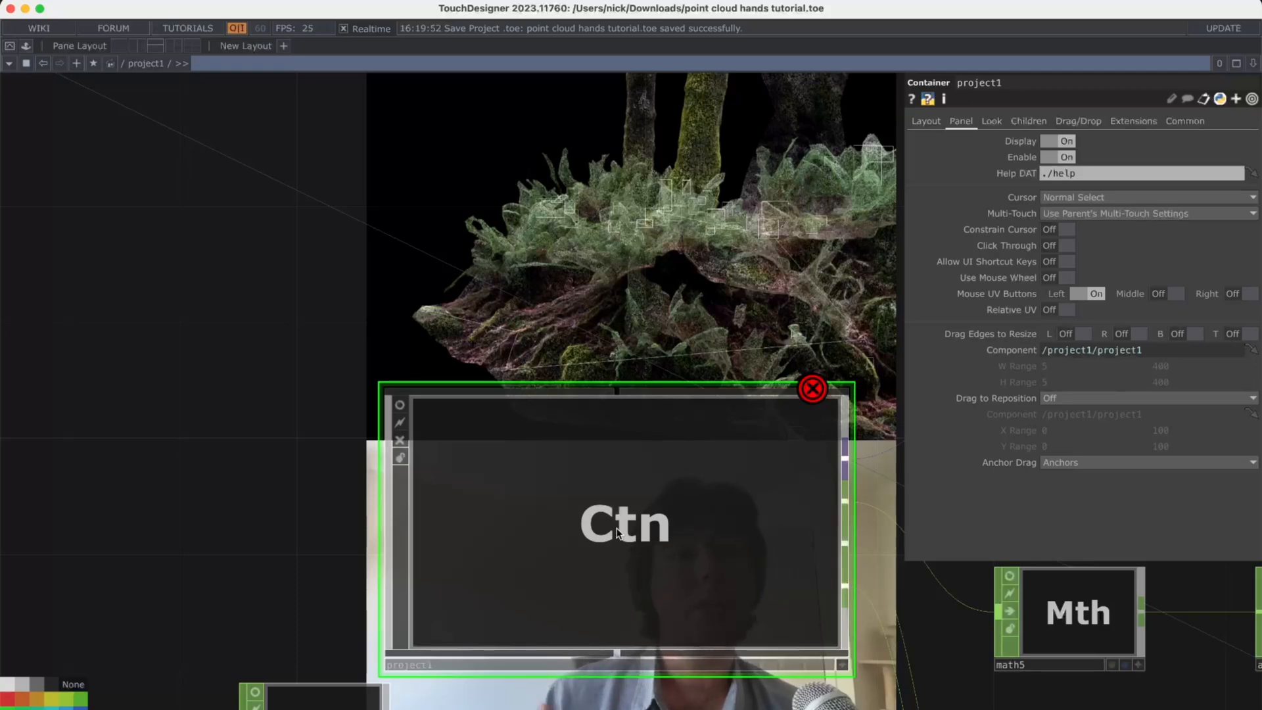
pyautogui.scroll(-5, 617, 533)
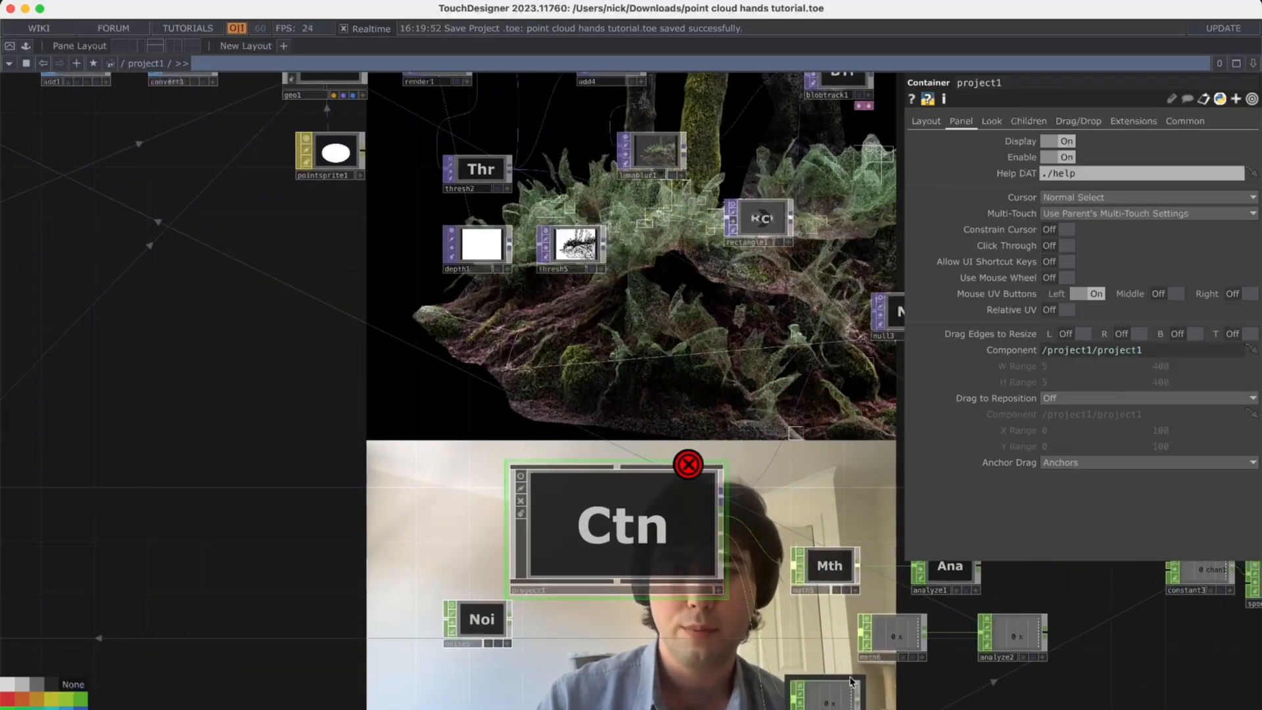
pyautogui.scroll(-2, 891, 538)
pyautogui.scroll(-3, 891, 538)
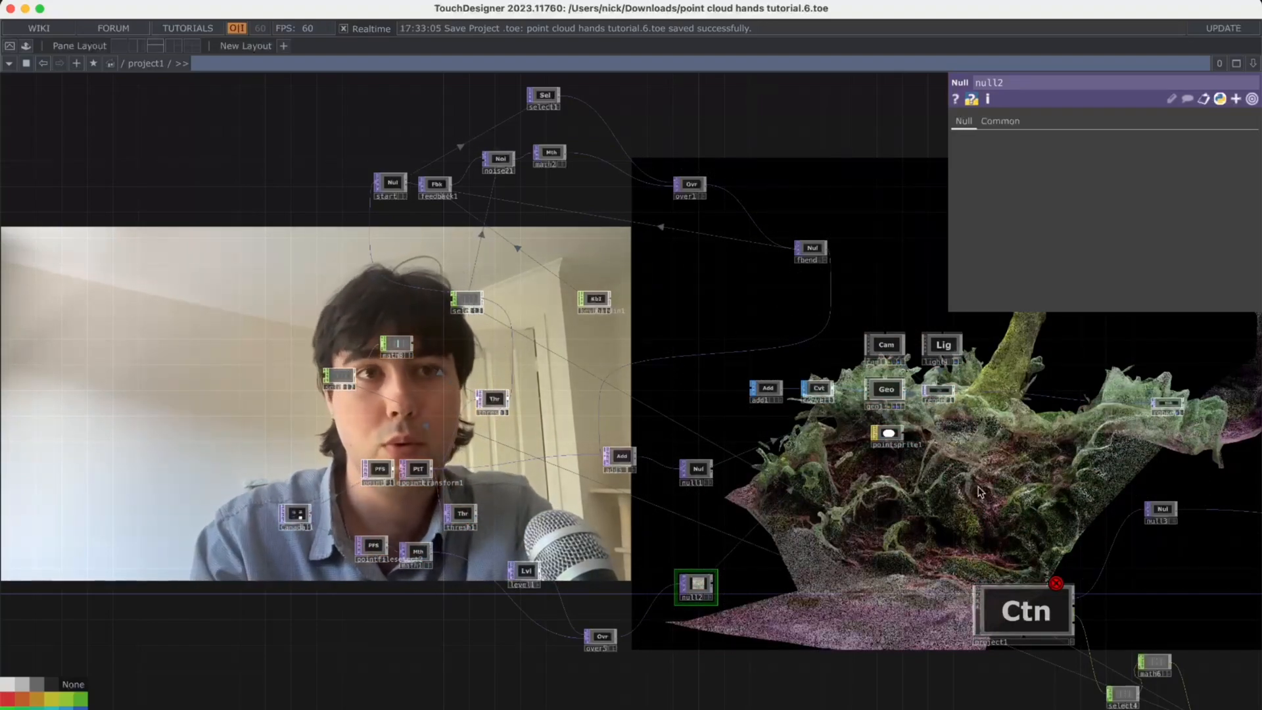
# Examine the point cloud network from the Canada_1 source through geo1 and render1 to the null5 and moviefileout1 output
pyautogui.moveTo(979, 492); pyautogui.dragTo(794, 462)
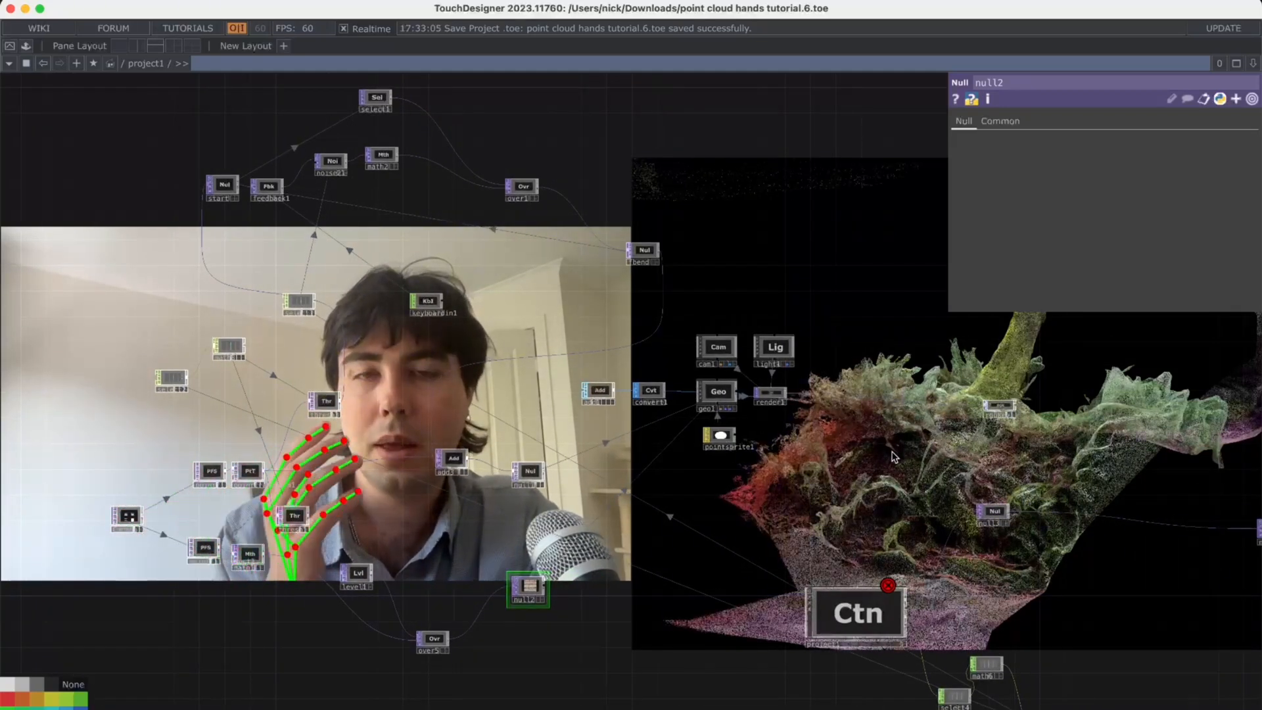
pyautogui.moveTo(755, 522); pyautogui.dragTo(477, 522)
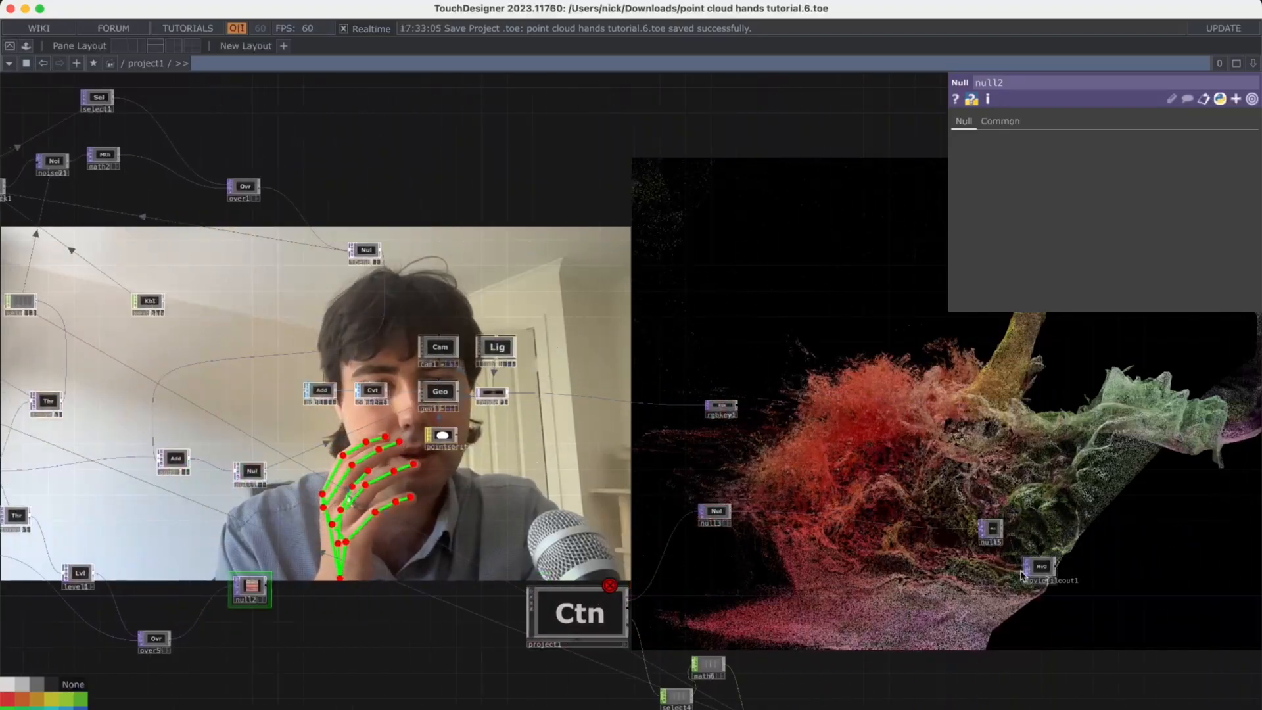
pyautogui.scroll(5, 994, 544)
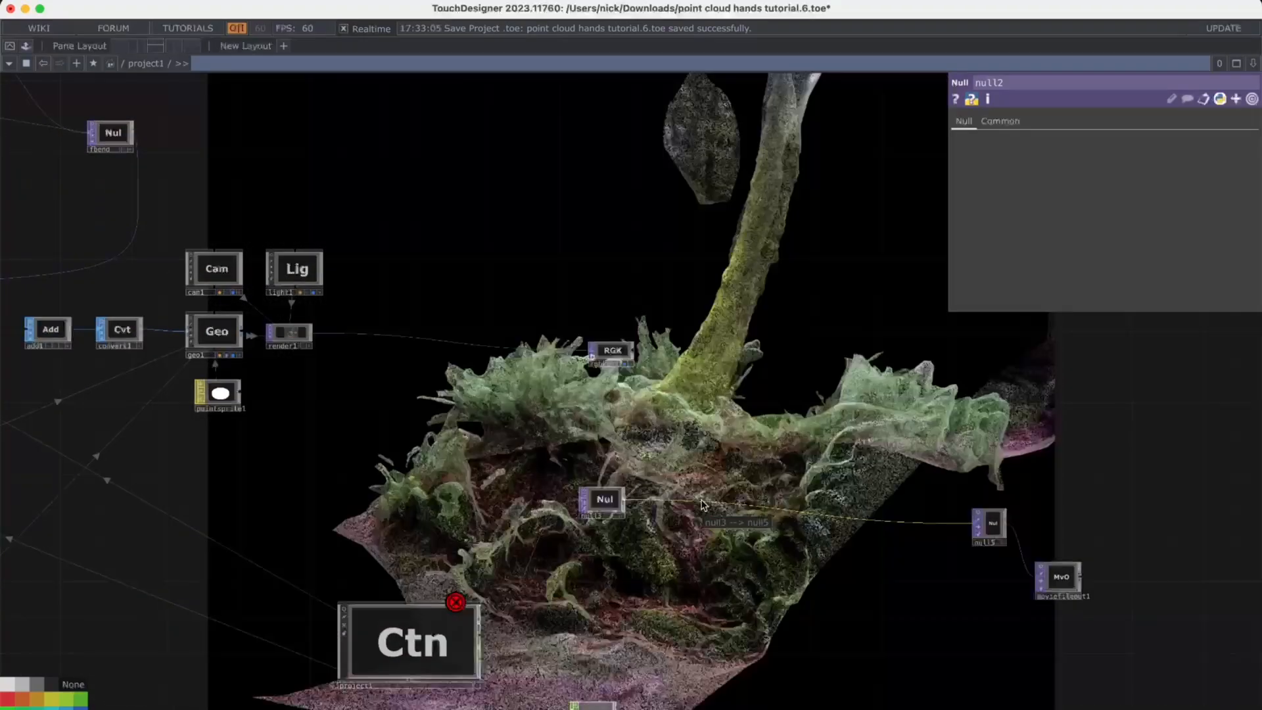
pyautogui.hscroll(-10, 787, 486)
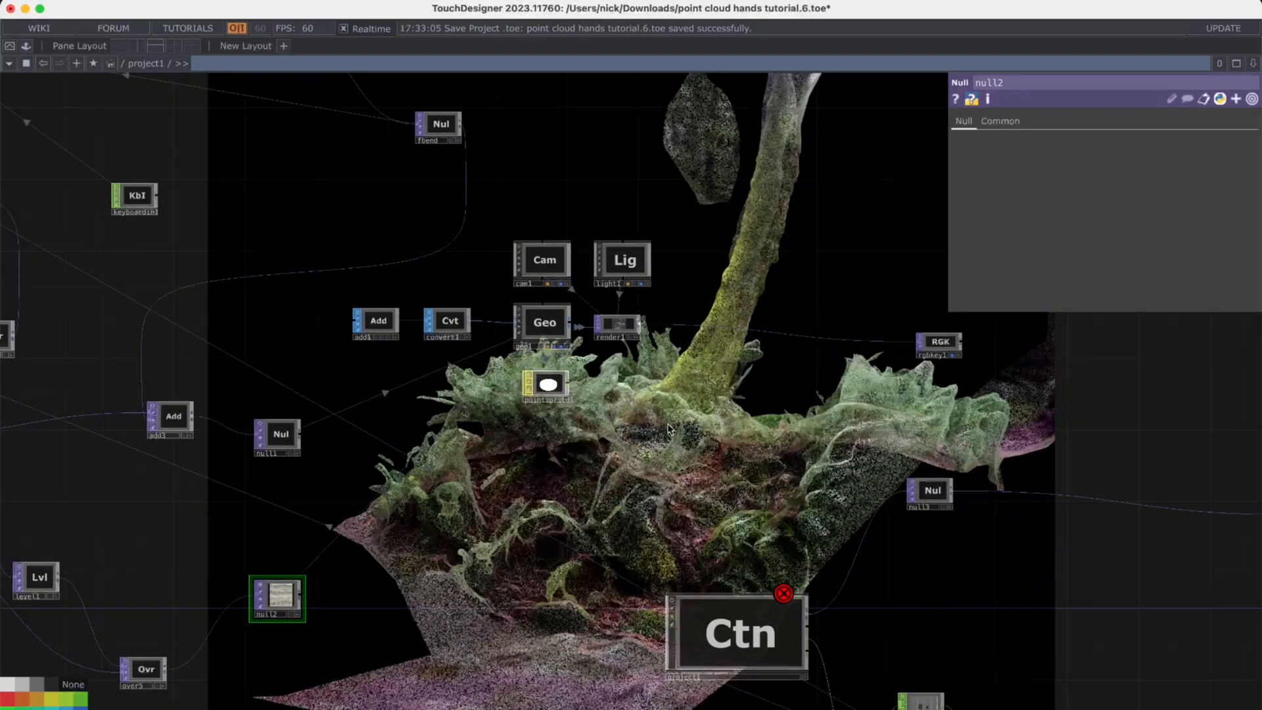
pyautogui.scroll(-3, 658, 468)
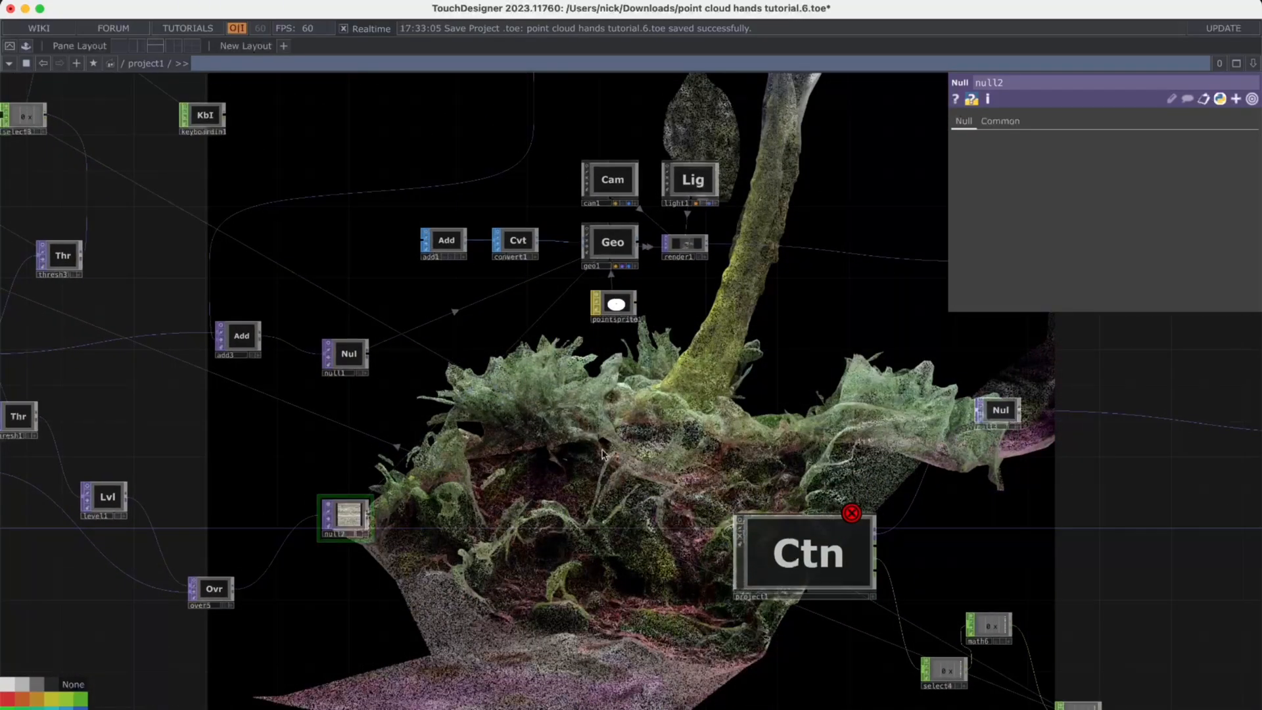
pyautogui.moveTo(572, 461); pyautogui.dragTo(765, 460)
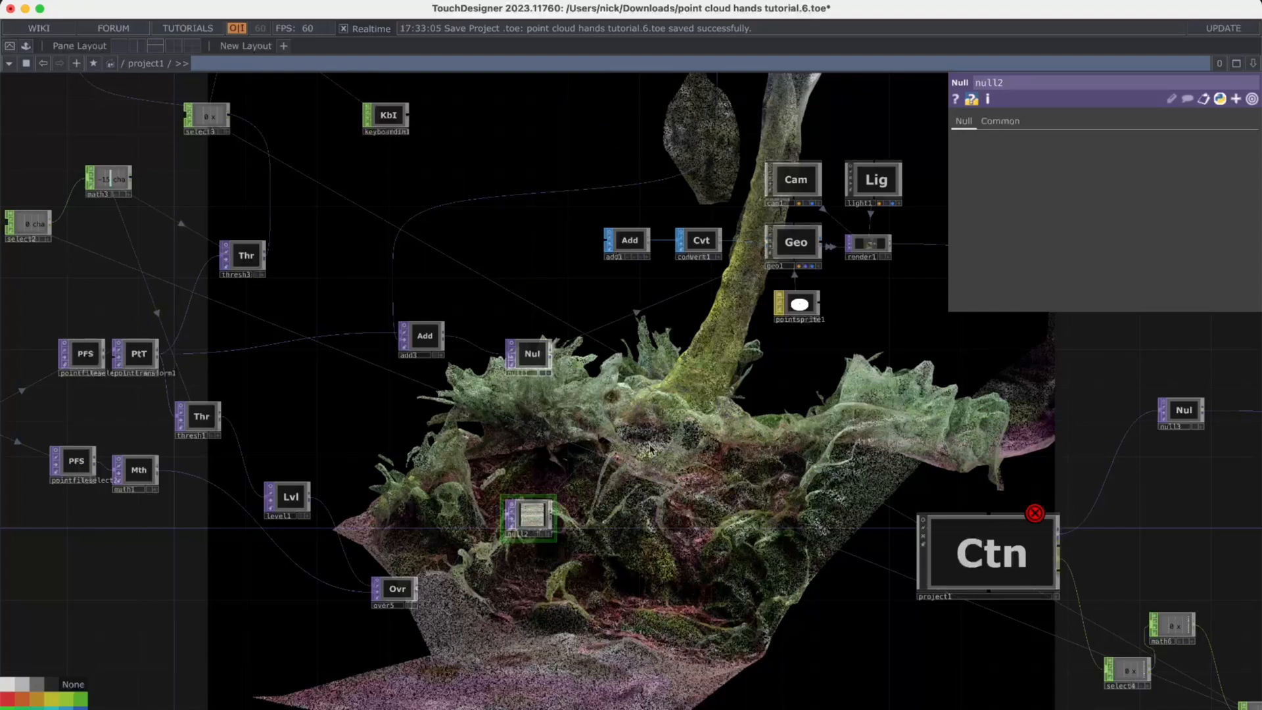
pyautogui.scroll(-3, 650, 449)
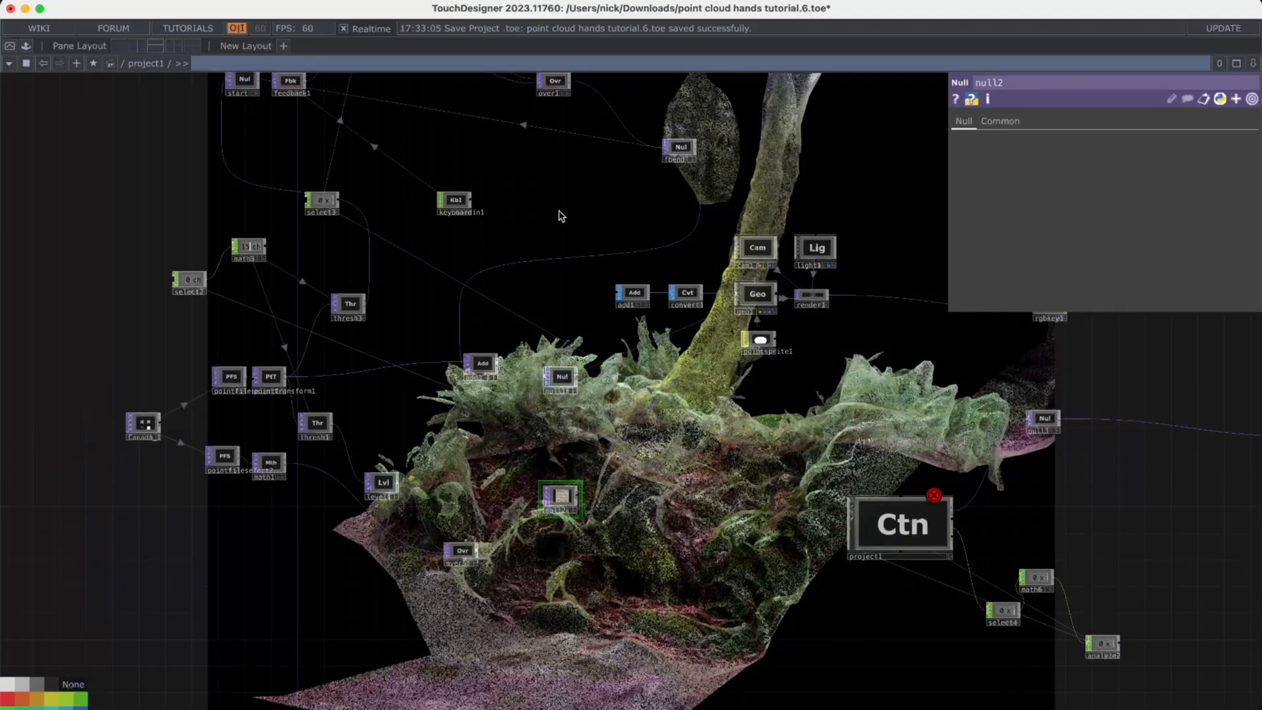
# Move the keyboardin1 operator between feedback1 and select3, and save the project
pyautogui.moveTo(594, 217); pyautogui.dragTo(583, 234)
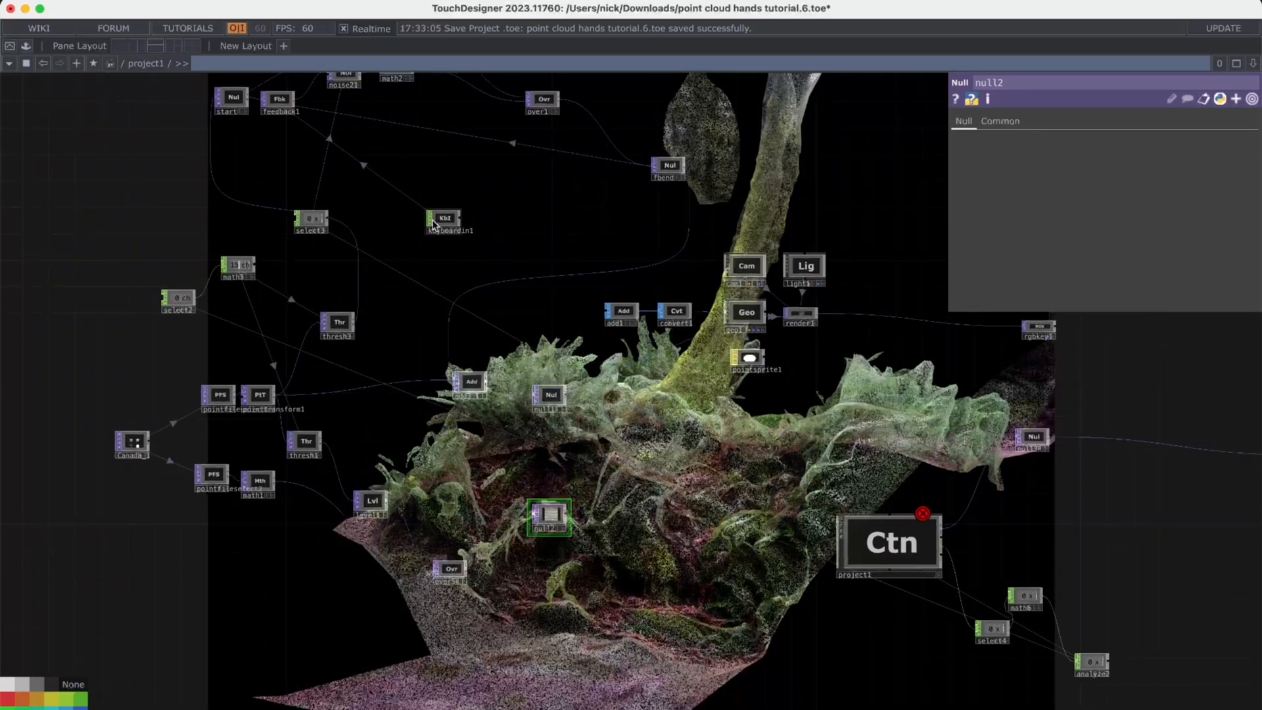
pyautogui.moveTo(452, 219); pyautogui.dragTo(340, 173)
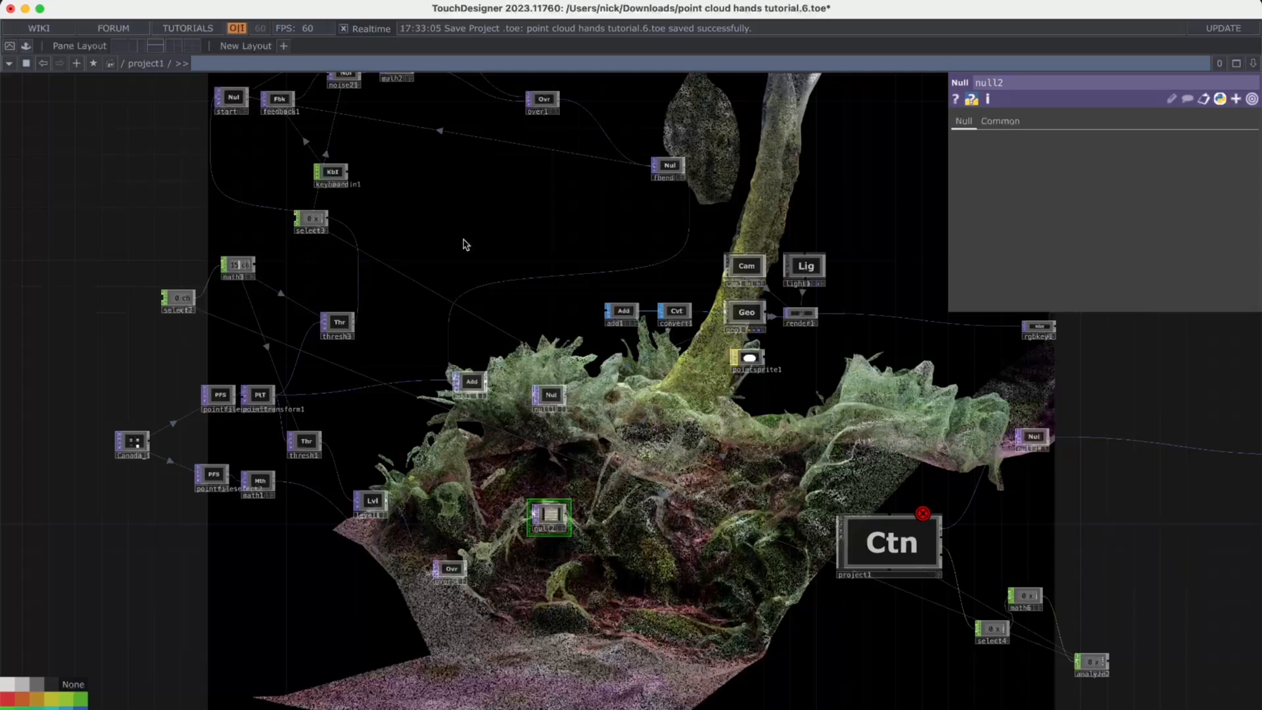
pyautogui.press('super+s')
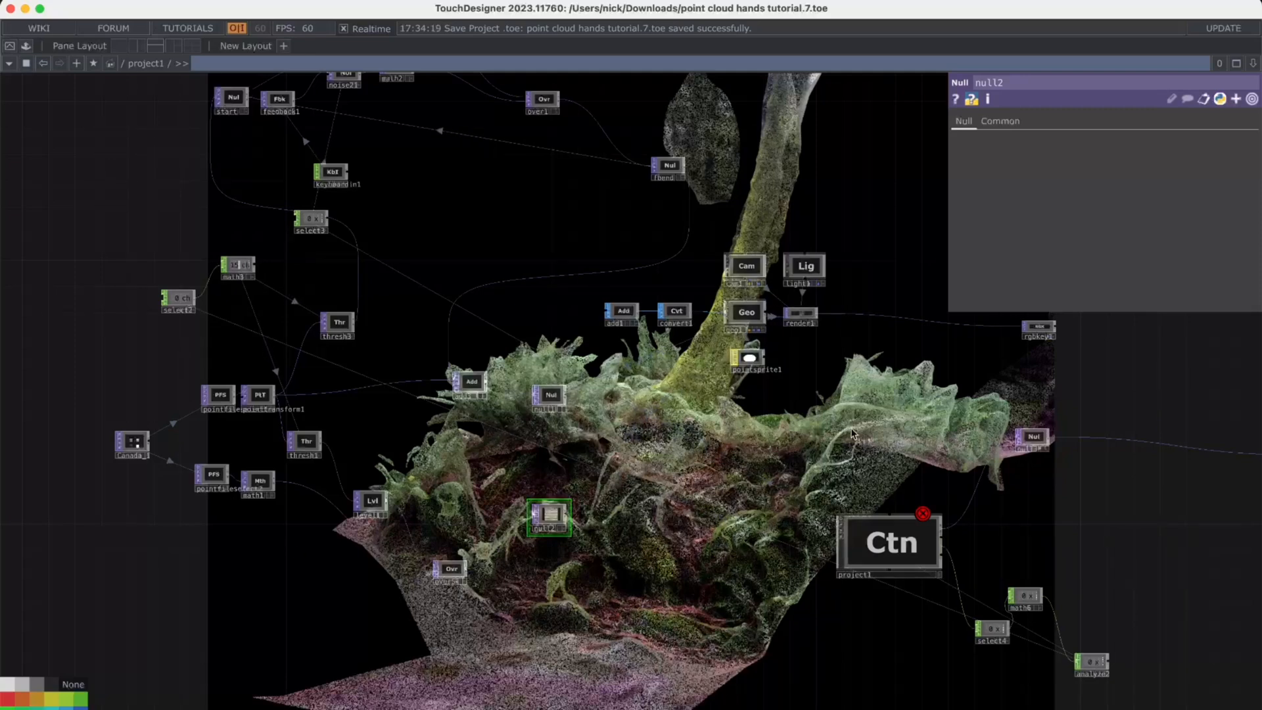
# Turn off the background display of the rgbkey1 operator
pyautogui.scroll(-3, 852, 434)
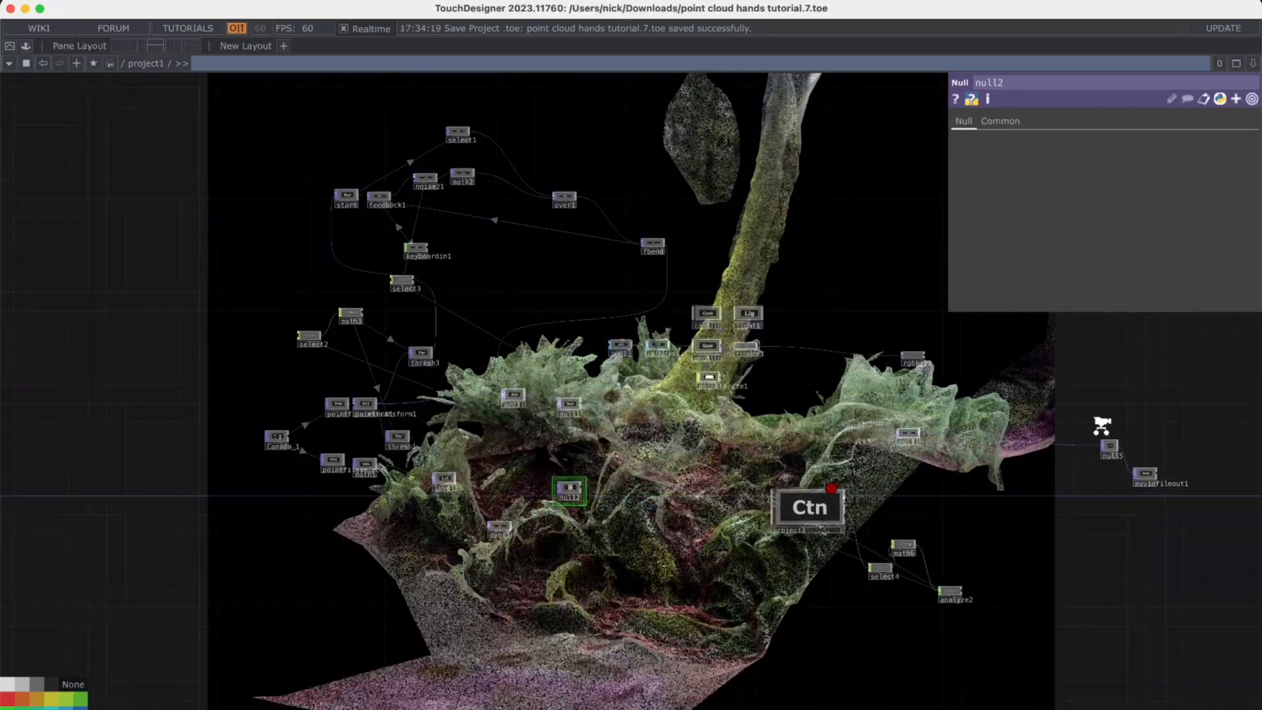
pyautogui.scroll(4, 1105, 431)
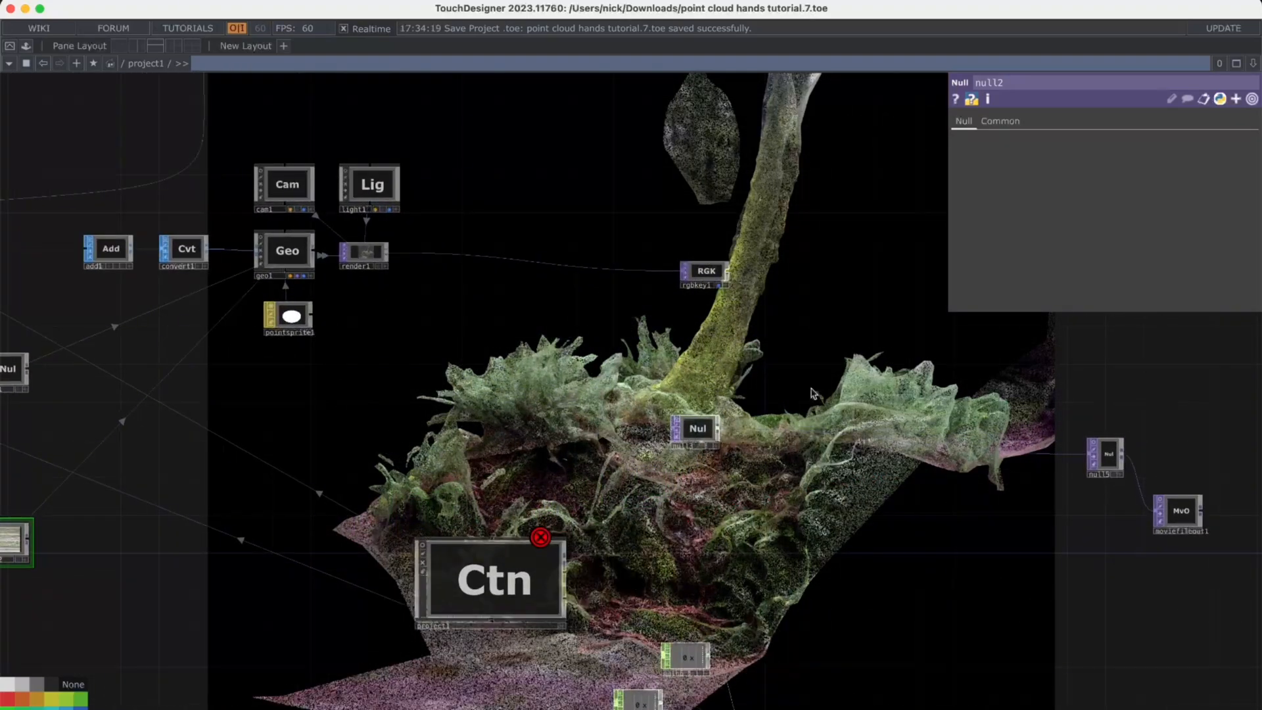
pyautogui.click(721, 285)
pyautogui.scroll(-2, 715, 436)
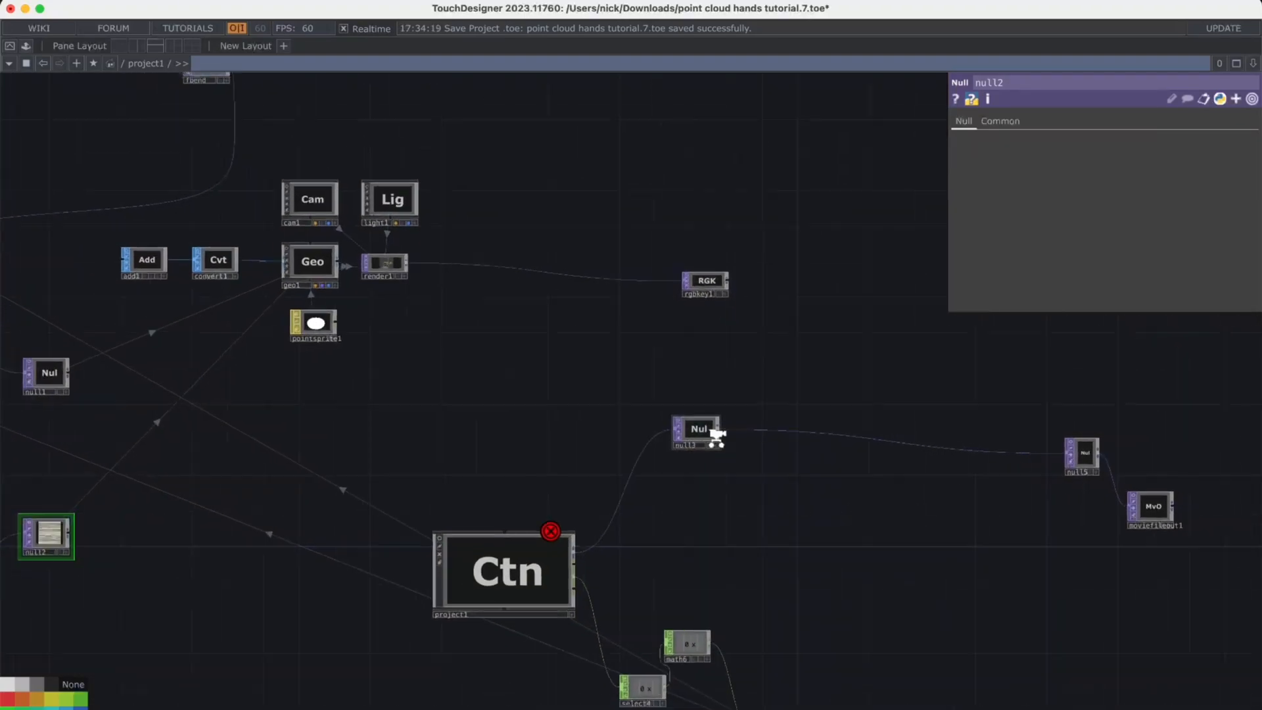
pyautogui.hscroll(-3, 903, 450)
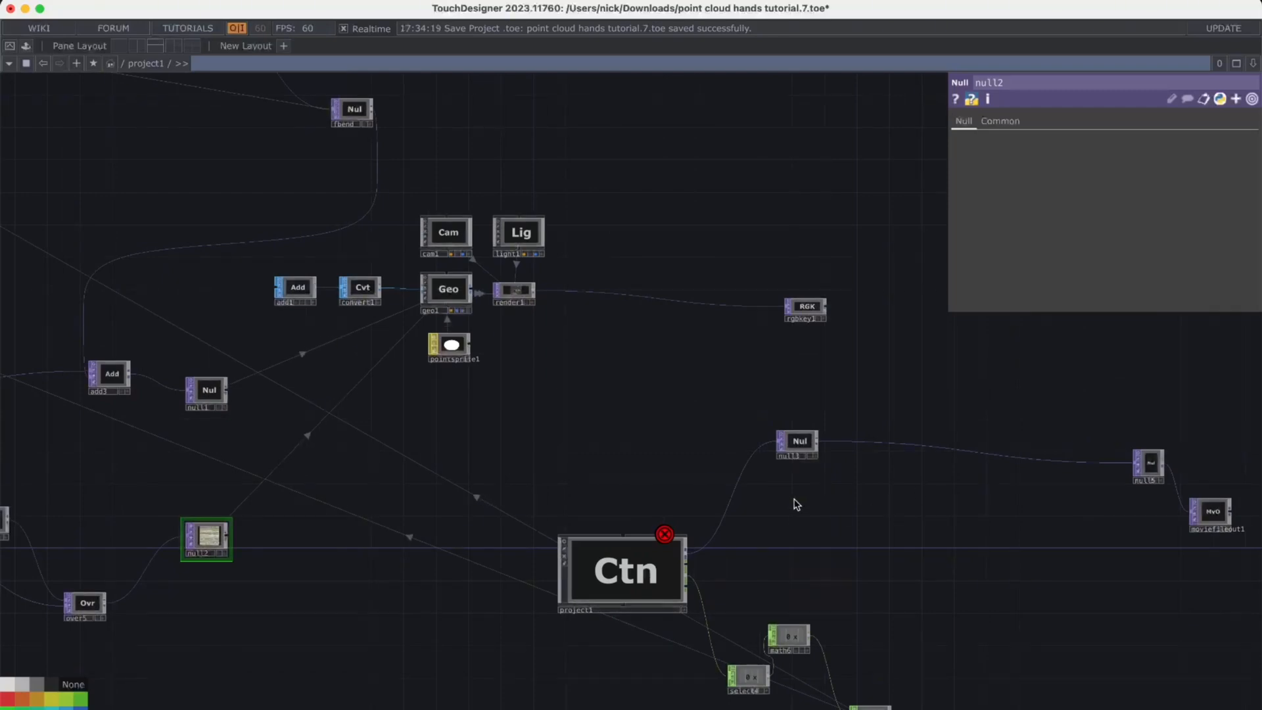
# Add a Point File Select TOP in the empty area below the existing network
pyautogui.scroll(-6, 549, 368)
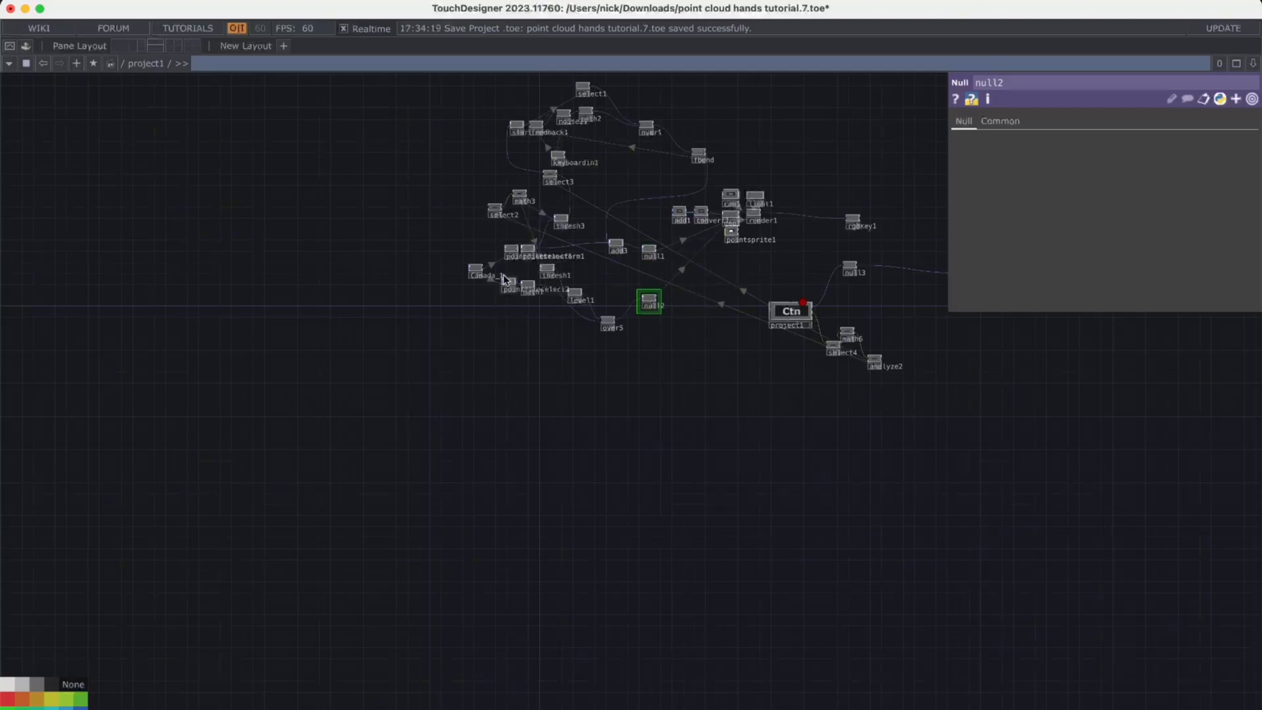
pyautogui.scroll(3, 502, 254)
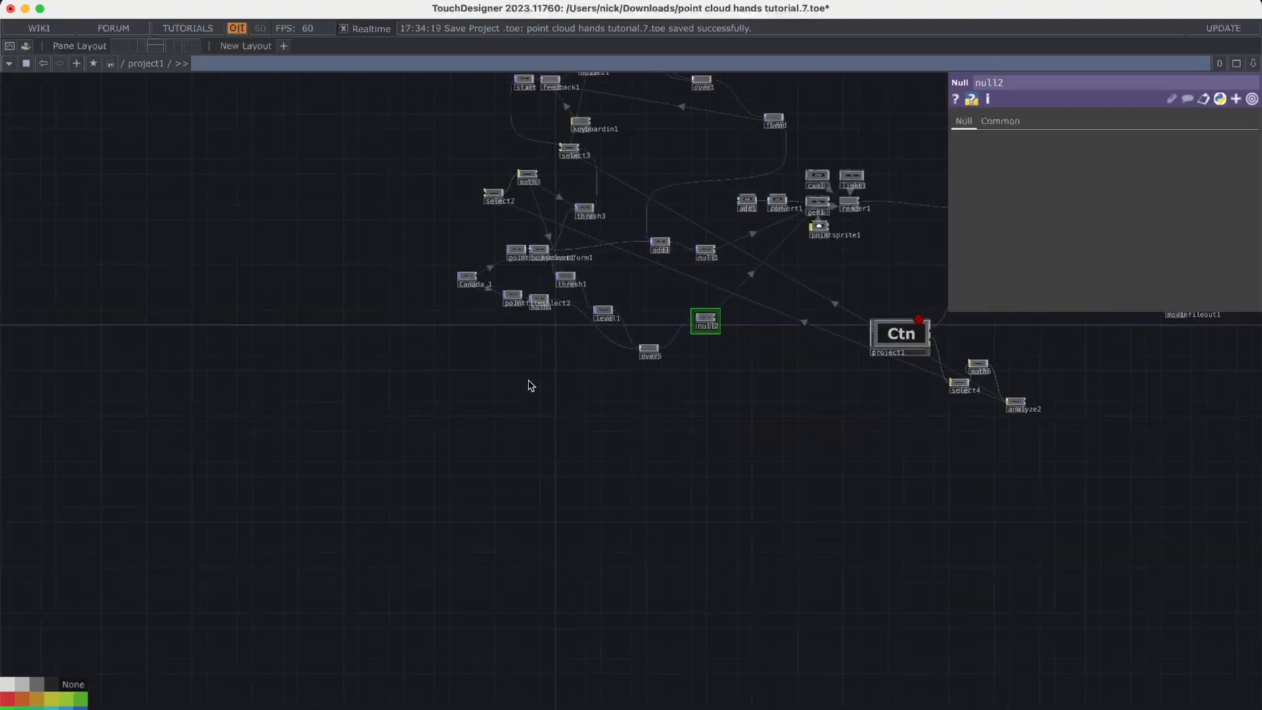
pyautogui.scroll(-3, 800, 383)
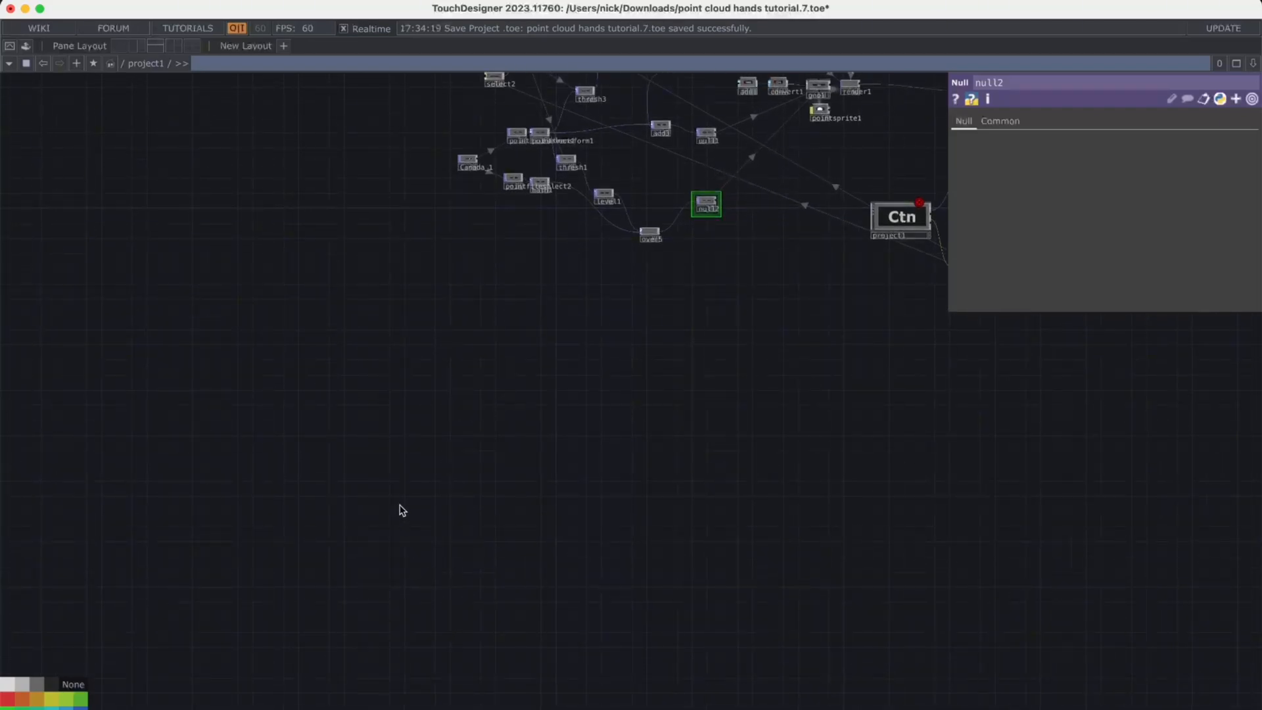
pyautogui.scroll(5, 467, 135)
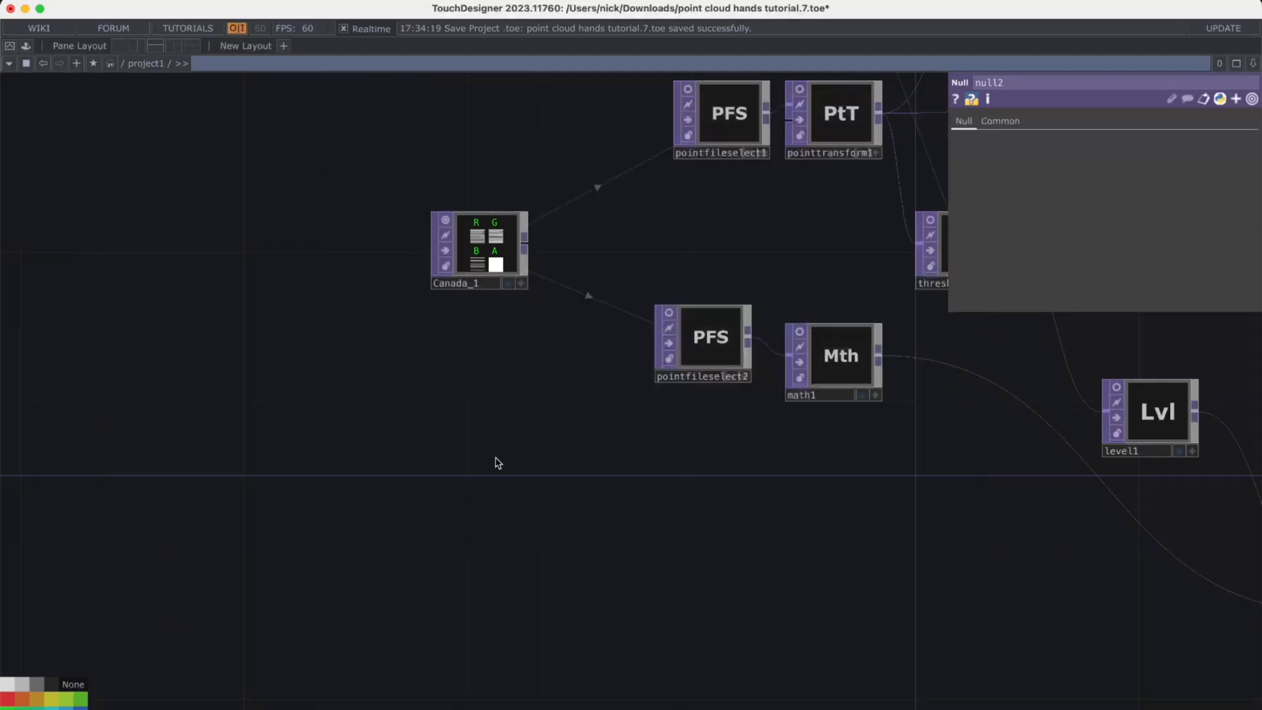
pyautogui.scroll(-8, 498, 547)
pyautogui.press('Tab')
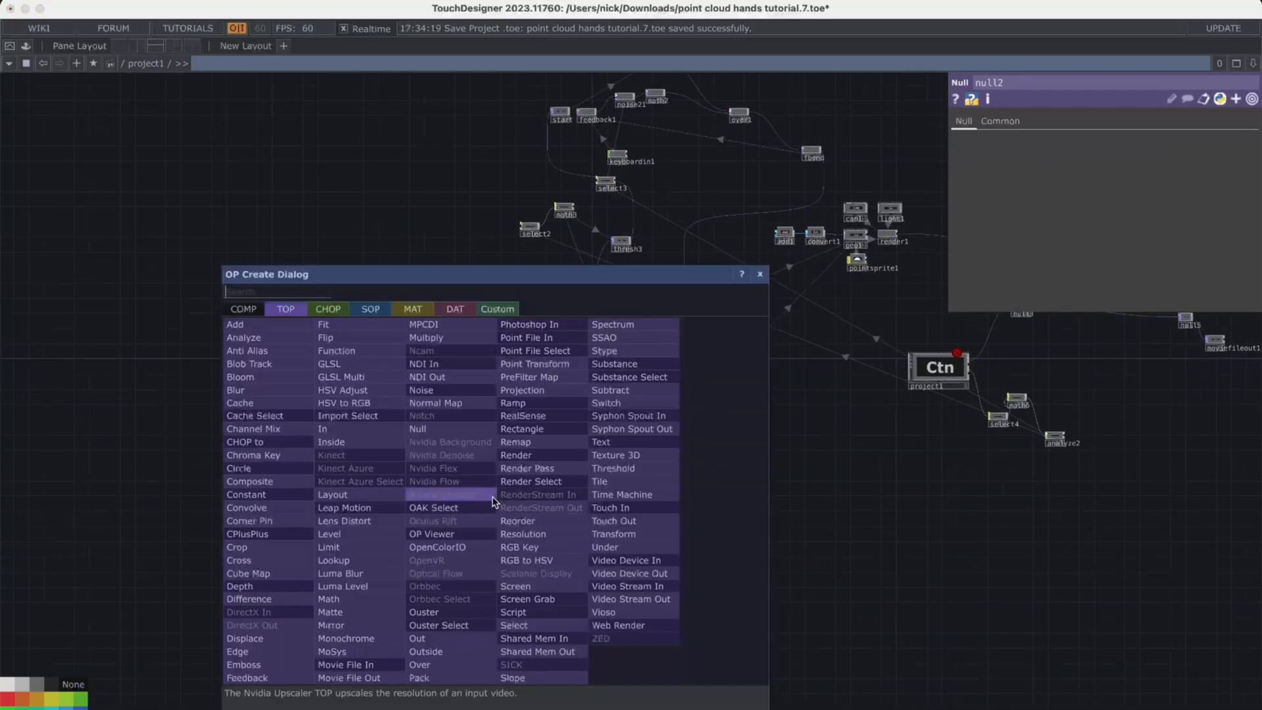
pyautogui.write('point')
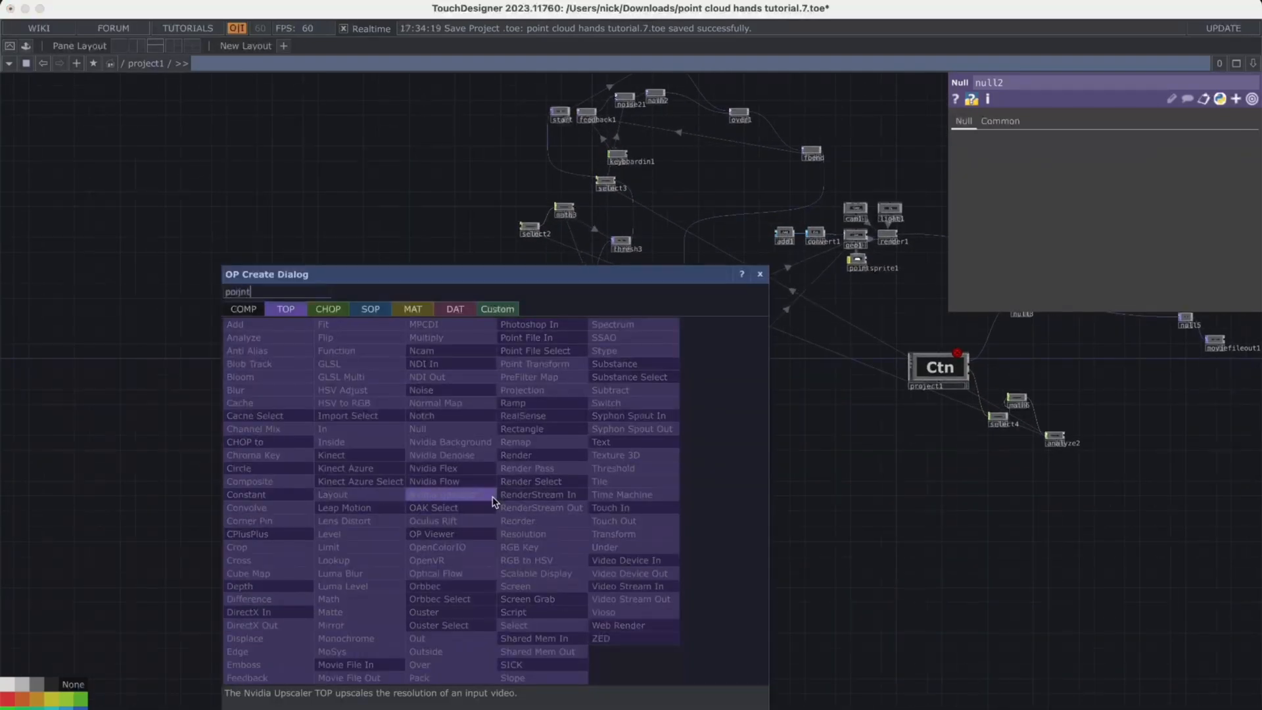
pyautogui.click(535, 350)
pyautogui.click(500, 534)
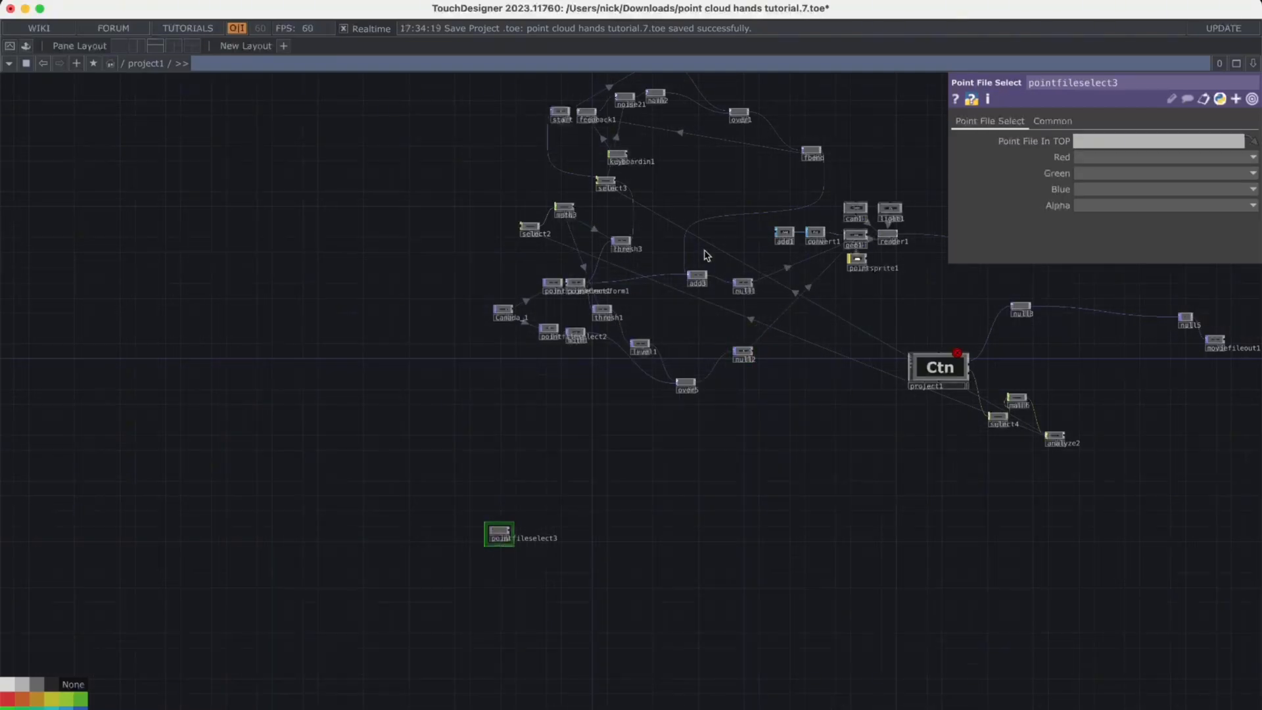
# Add a Point File In TOP just above the new Point File Select operator
pyautogui.press('Tab')
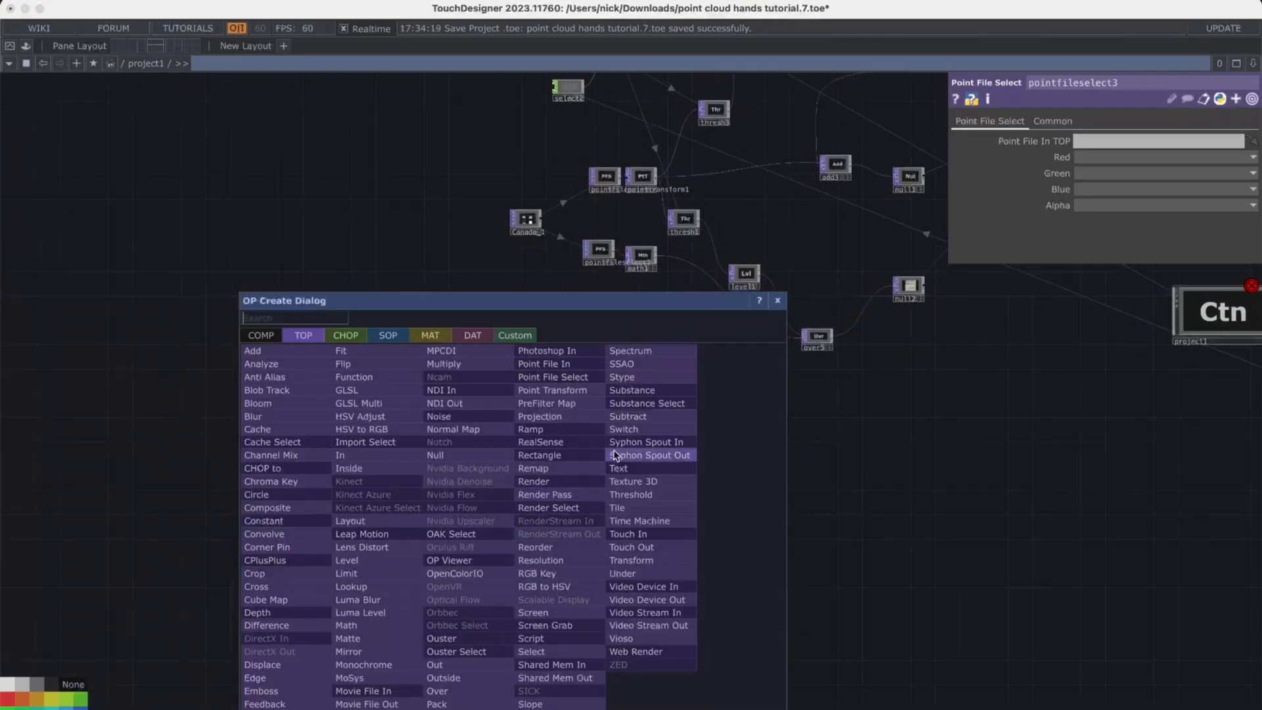
pyautogui.write('poi')
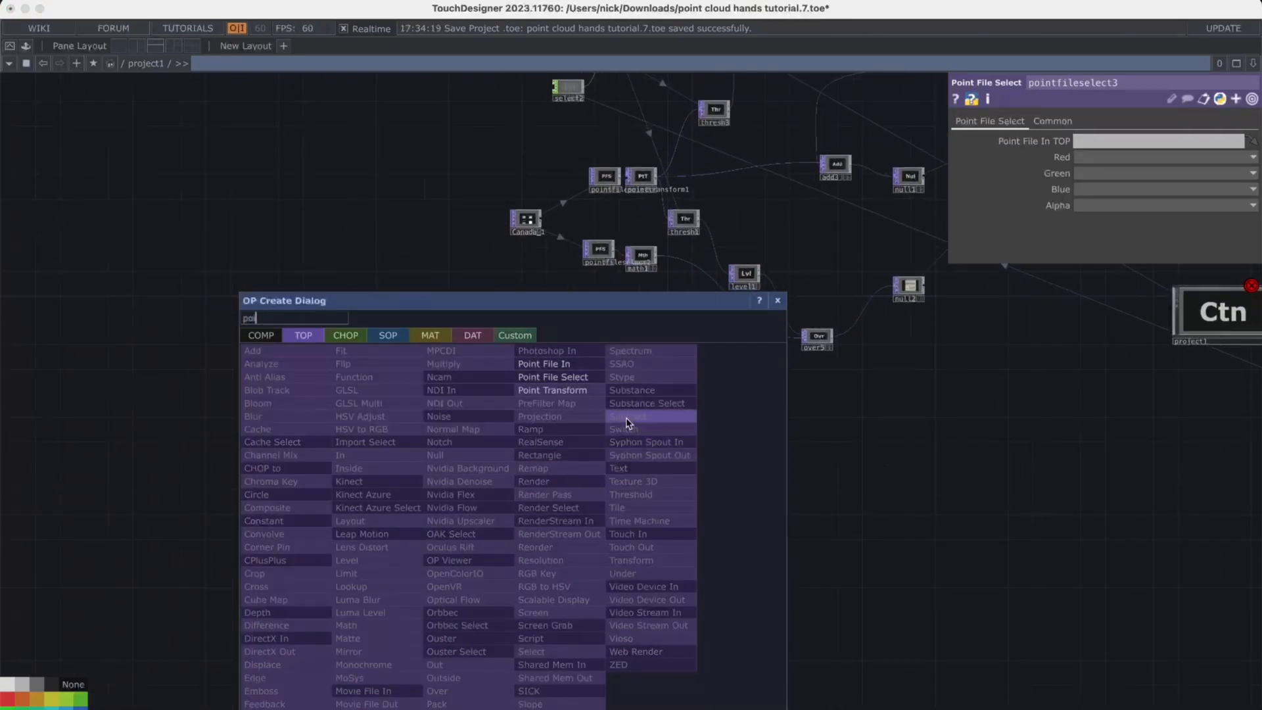
pyautogui.click(571, 363)
pyautogui.click(507, 527)
pyautogui.scroll(3, 508, 527)
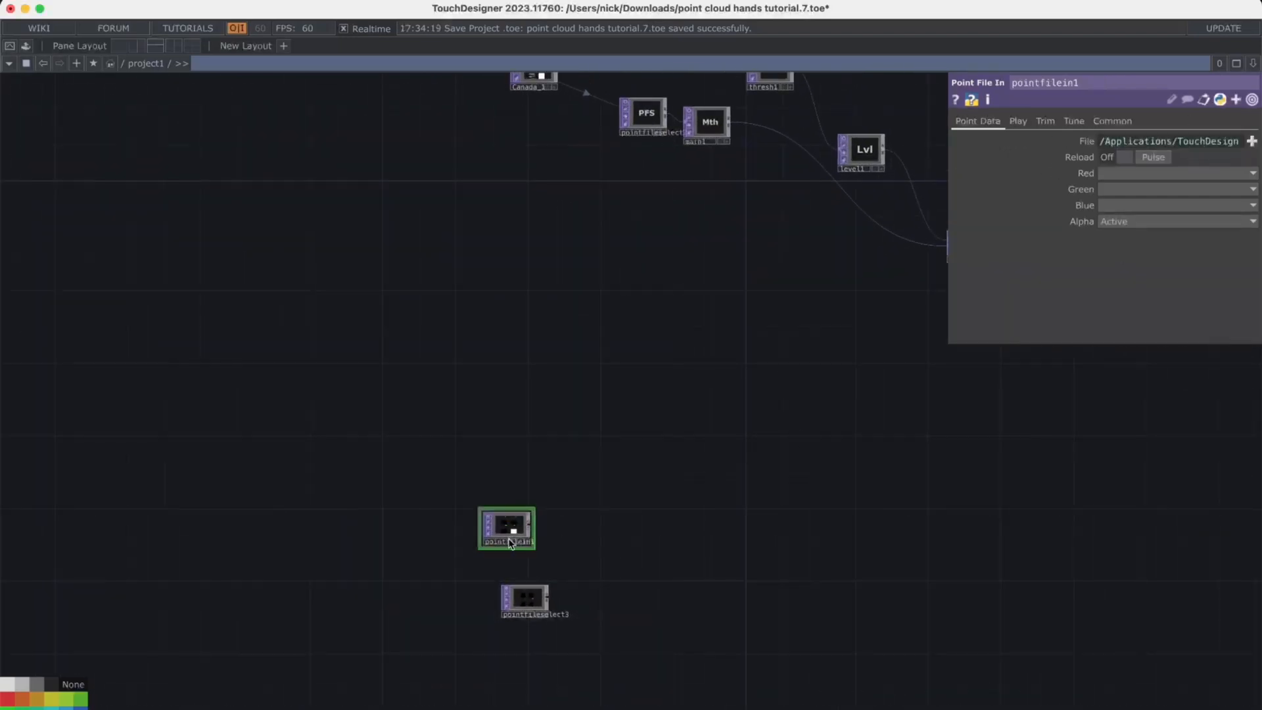
pyautogui.press('Tab')
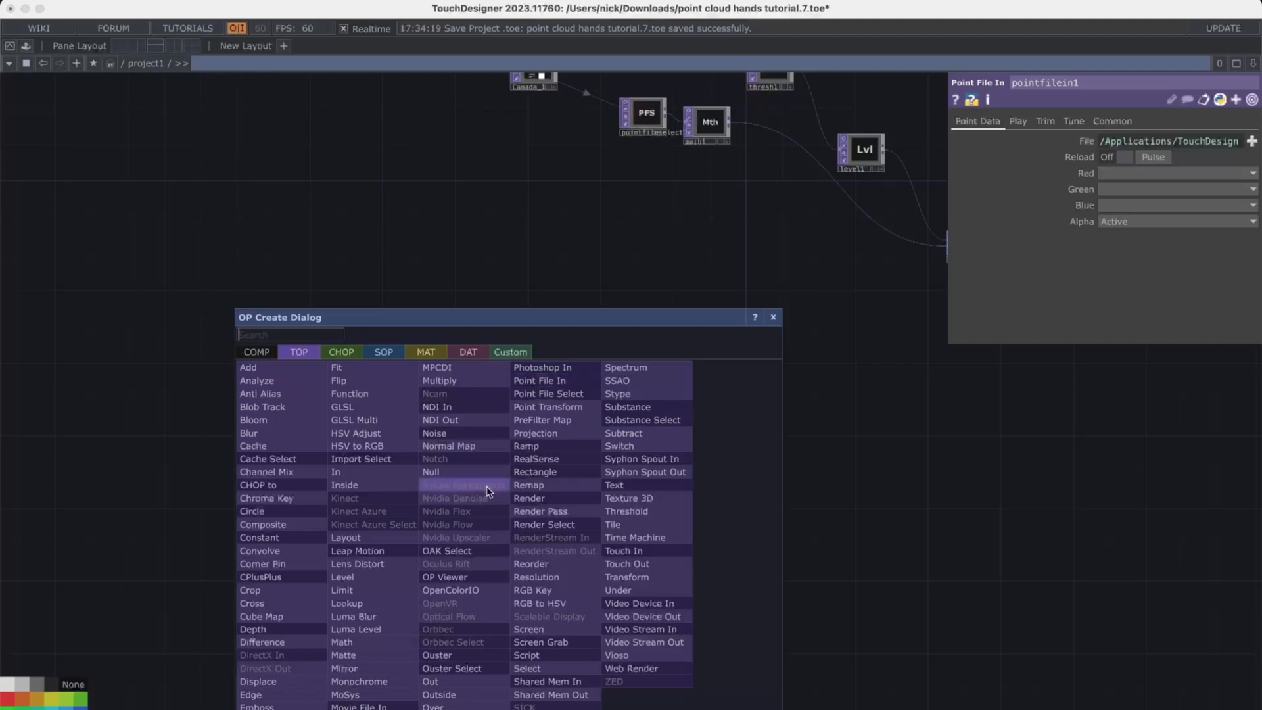
pyautogui.press('Escape')
# Load banana.ply from the PointClouds sample folder as the file of pointfilein1
pyautogui.scroll(3, 506, 509)
pyautogui.click(1200, 142)
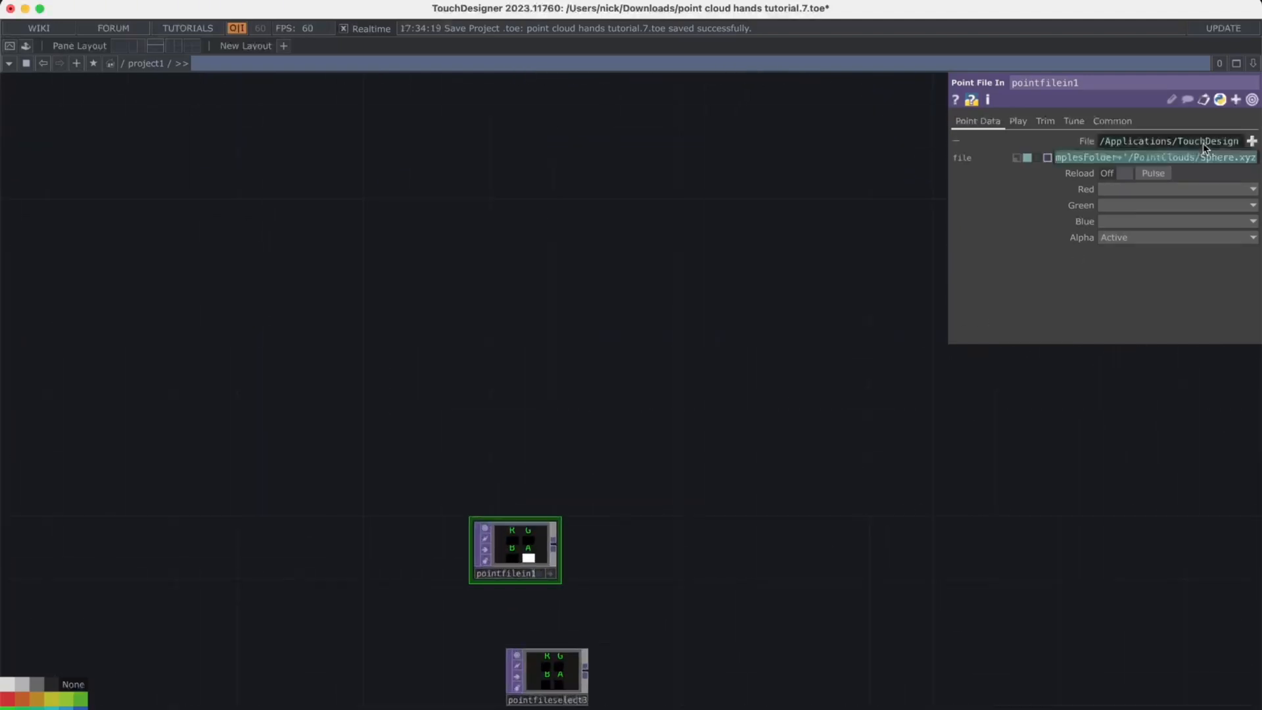
pyautogui.click(1252, 142)
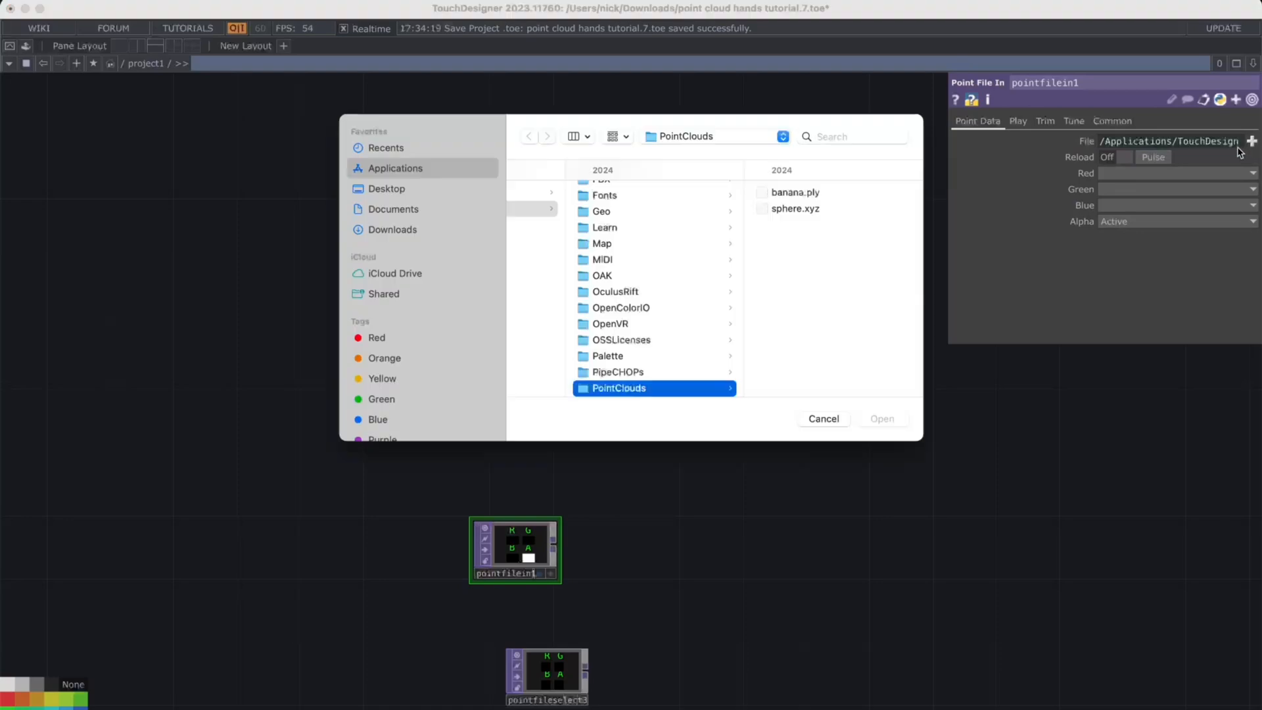
pyautogui.click(795, 192)
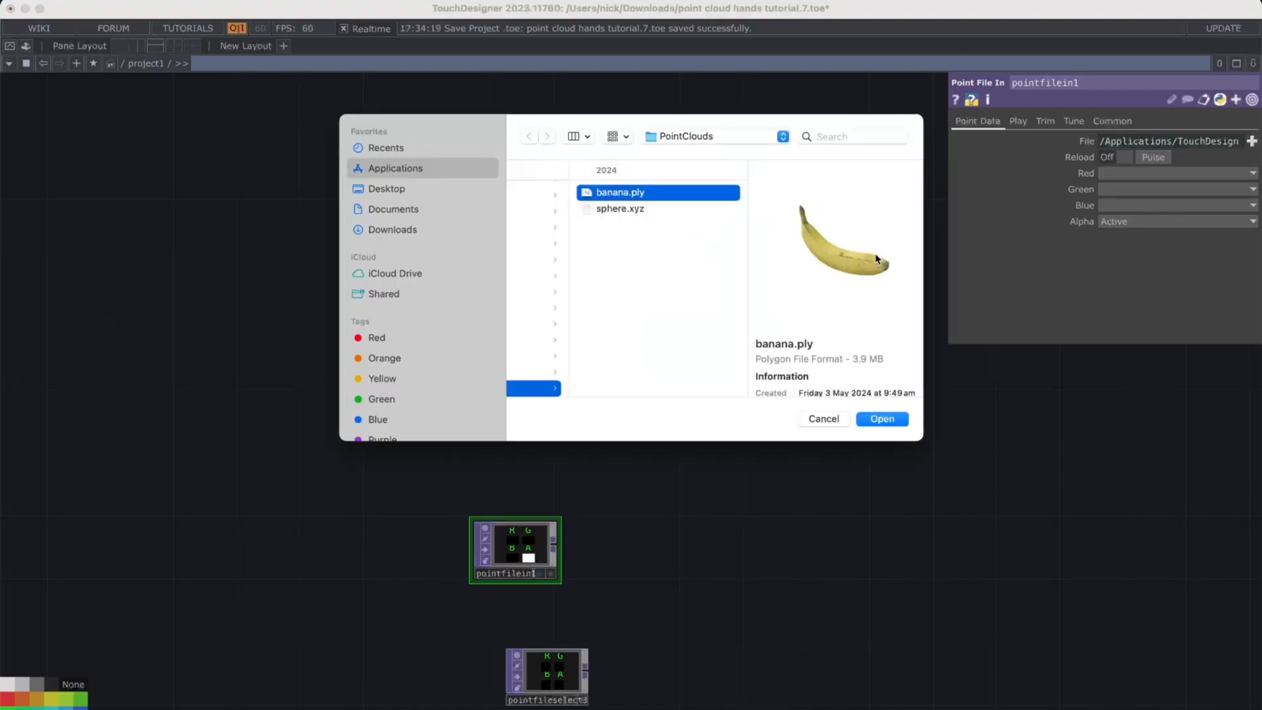
pyautogui.click(883, 420)
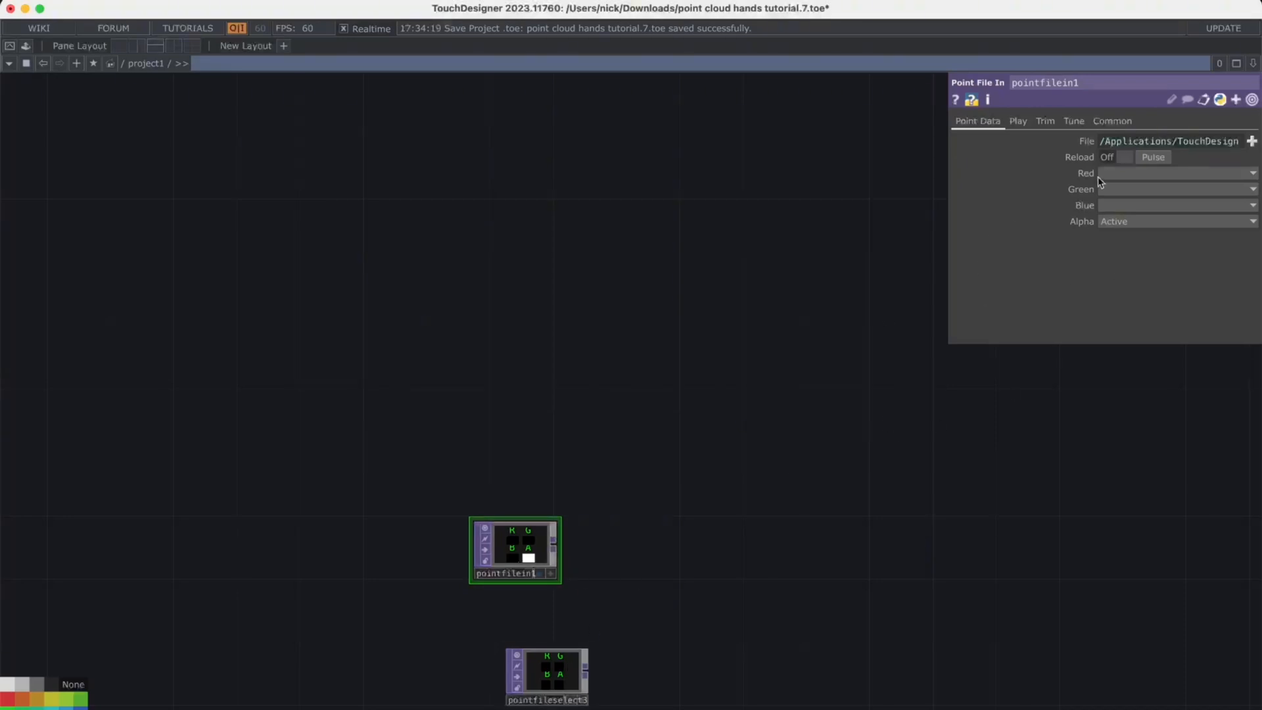
pyautogui.scroll(-5, 574, 657)
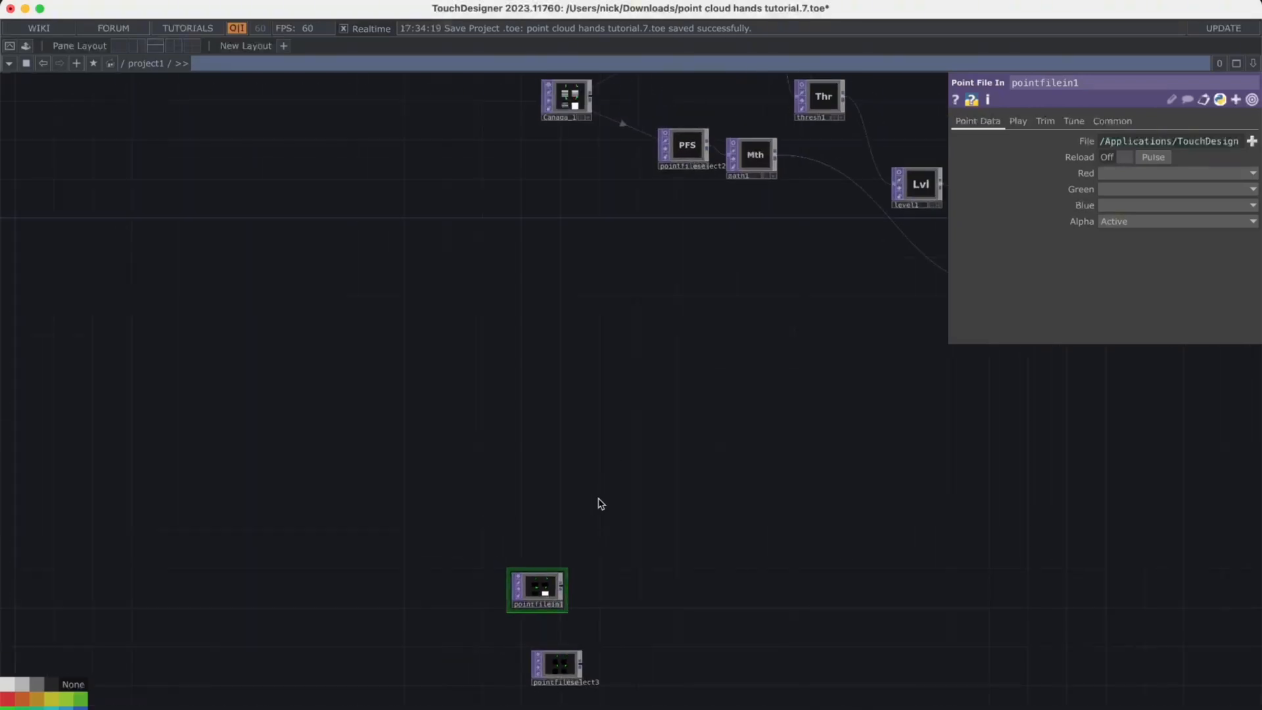
# Spread out the two new operators, moving pointfilein1 to the left and pointfileselect3 up and to the right of it
pyautogui.moveTo(631, 524); pyautogui.dragTo(630, 312)
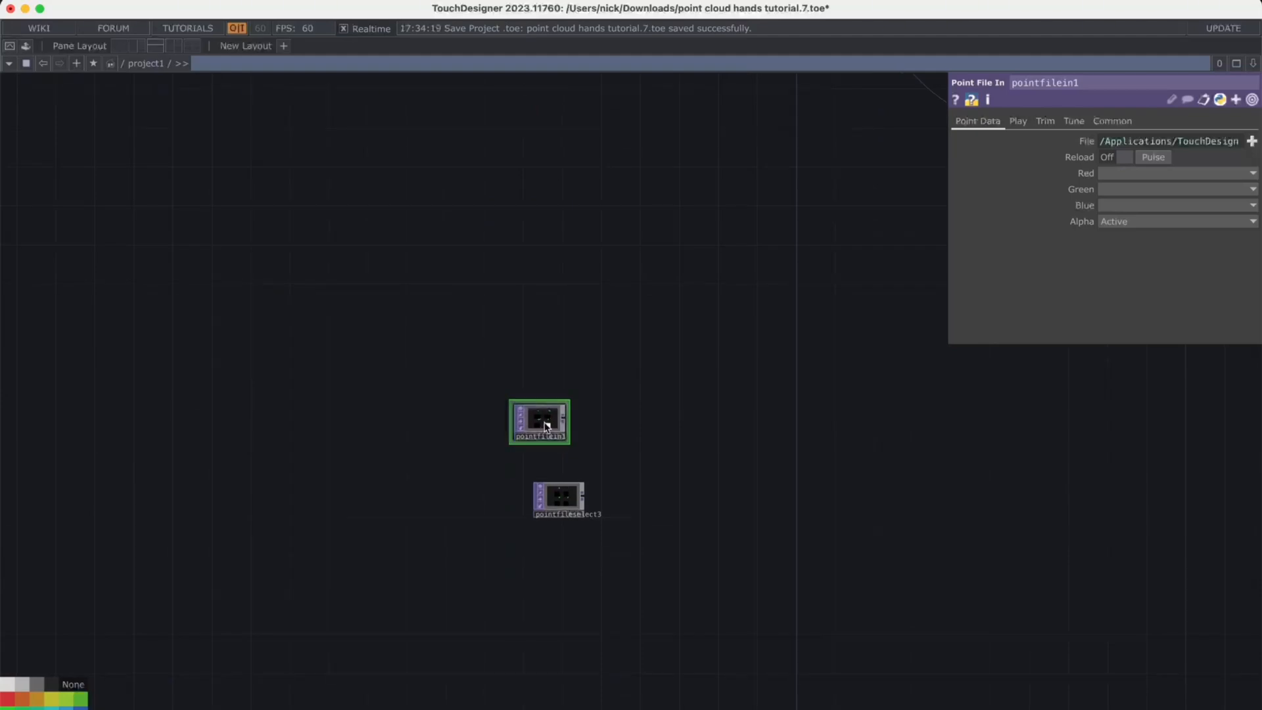
pyautogui.moveTo(537, 424); pyautogui.dragTo(345, 445)
pyautogui.moveTo(559, 502); pyautogui.dragTo(582, 318)
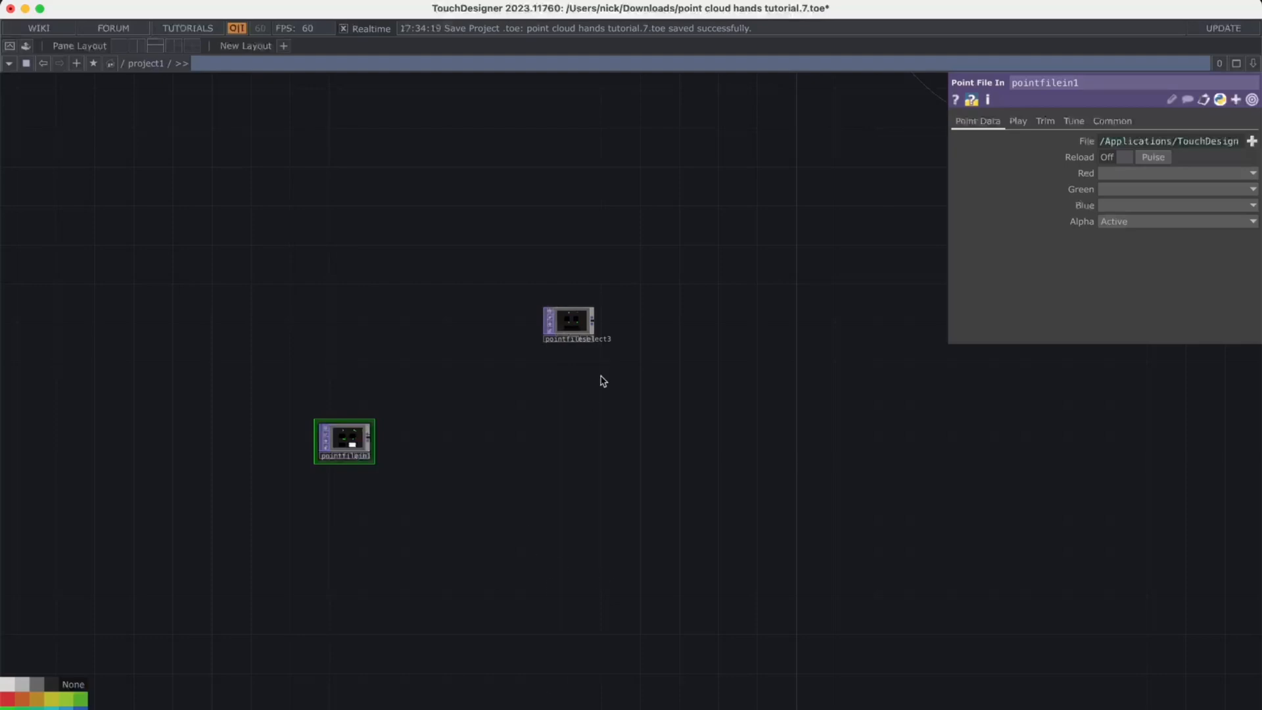
# Duplicate pointfileselect3 with the copy placed well below it, and link pointfilein1 as the Point File In TOP of pointfileselect3
pyautogui.click(575, 322)
pyautogui.hotkey('ctrl', 'c')
pyautogui.hotkey('ctrl', 'v')
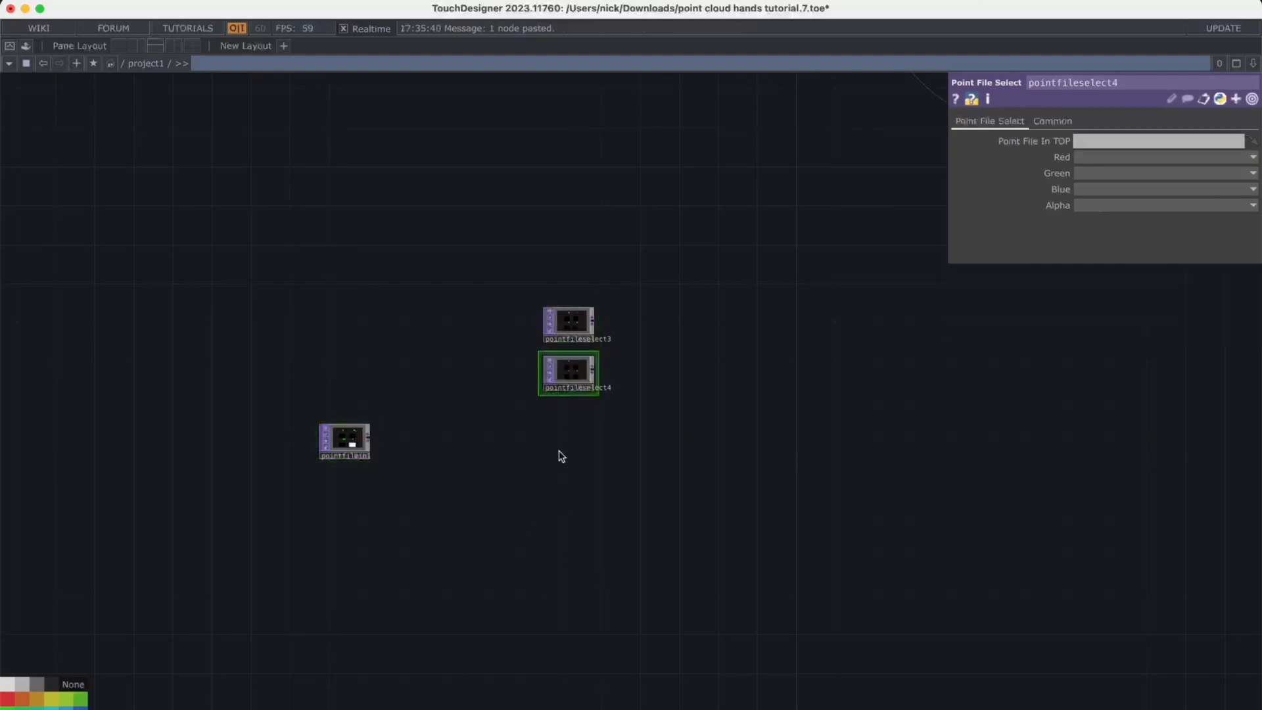
pyautogui.moveTo(566, 380); pyautogui.dragTo(568, 507)
pyautogui.moveTo(367, 435); pyautogui.dragTo(572, 331)
pyautogui.scroll(4, 577, 348)
pyautogui.press('Tab')
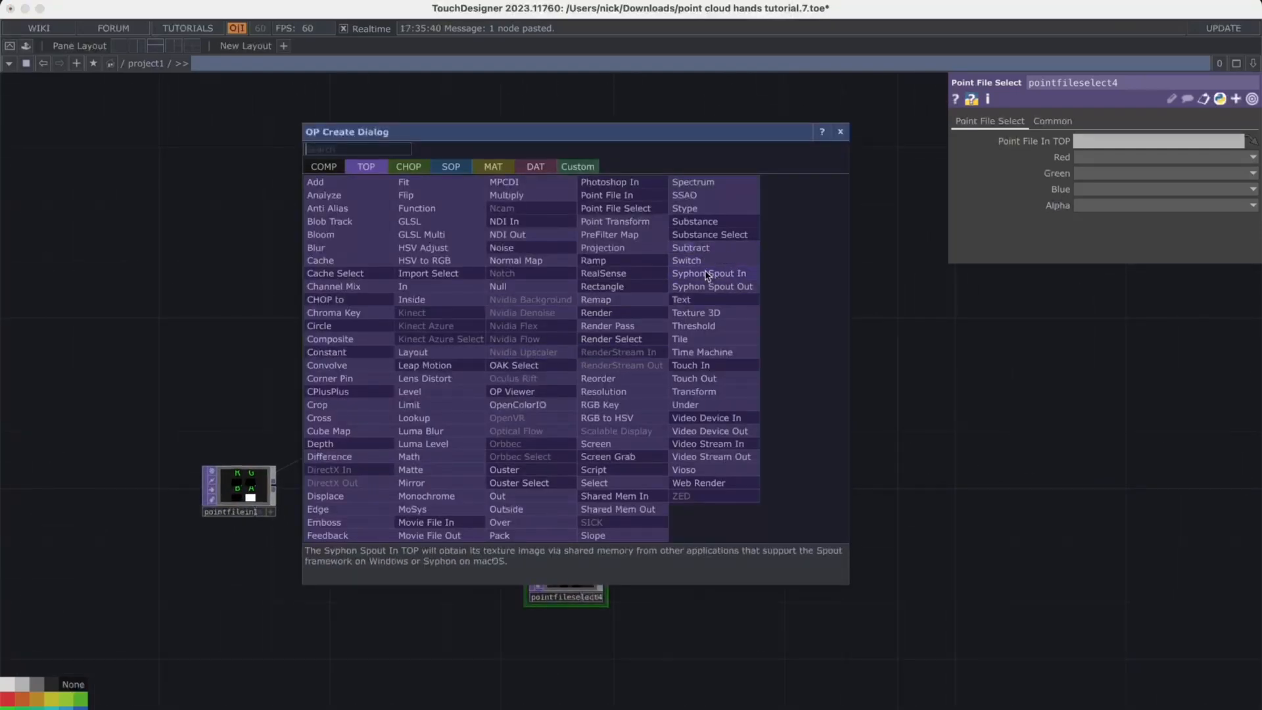
pyautogui.write('po')
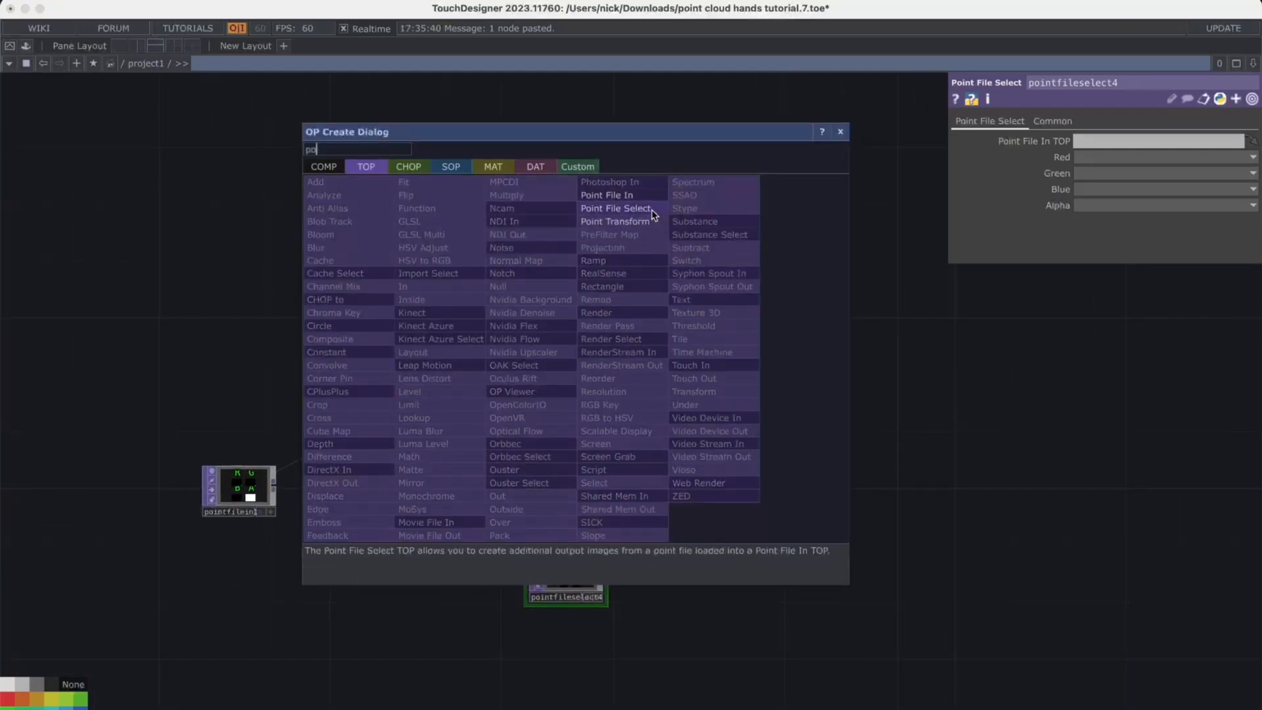
pyautogui.press('Escape')
# Link pointfilein1 to pointfileselect4, and check the channel mapping of the existing pointfileselect1 and pointfileselect2
pyautogui.moveTo(232, 496); pyautogui.dragTo(552, 595)
pyautogui.scroll(-1, 552, 595)
pyautogui.scroll(4, 689, 234)
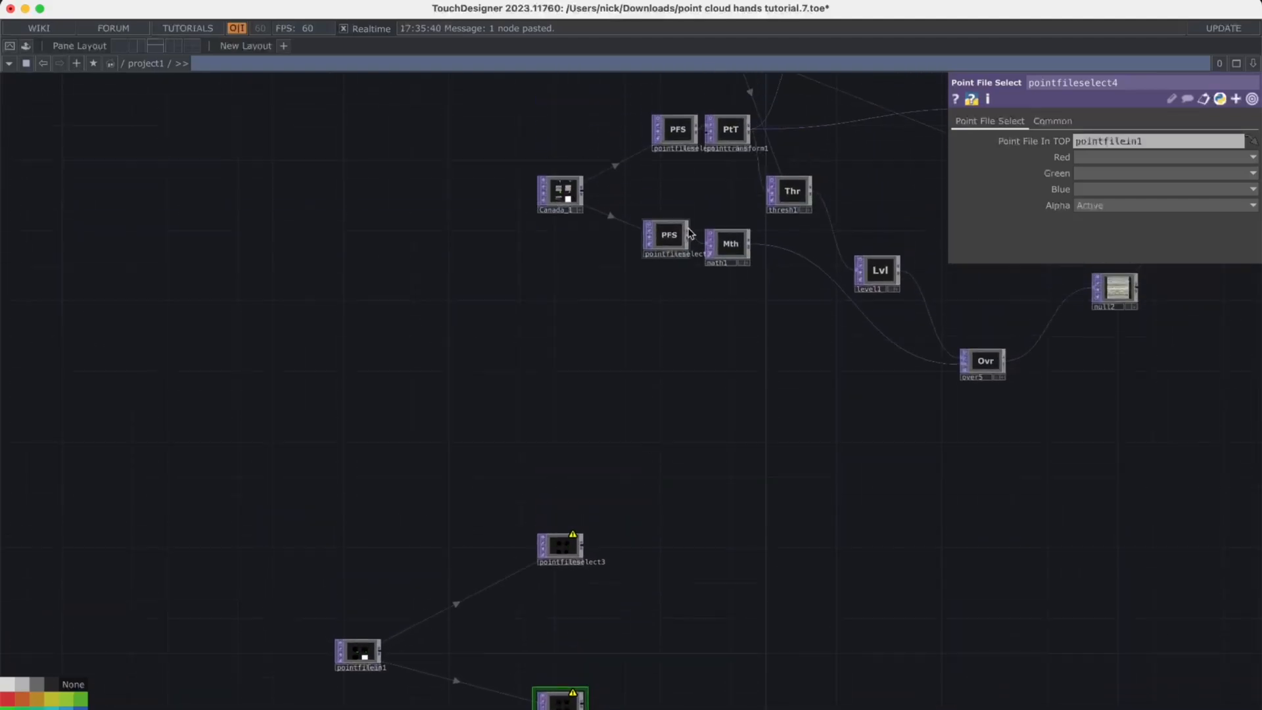
pyautogui.click(681, 137)
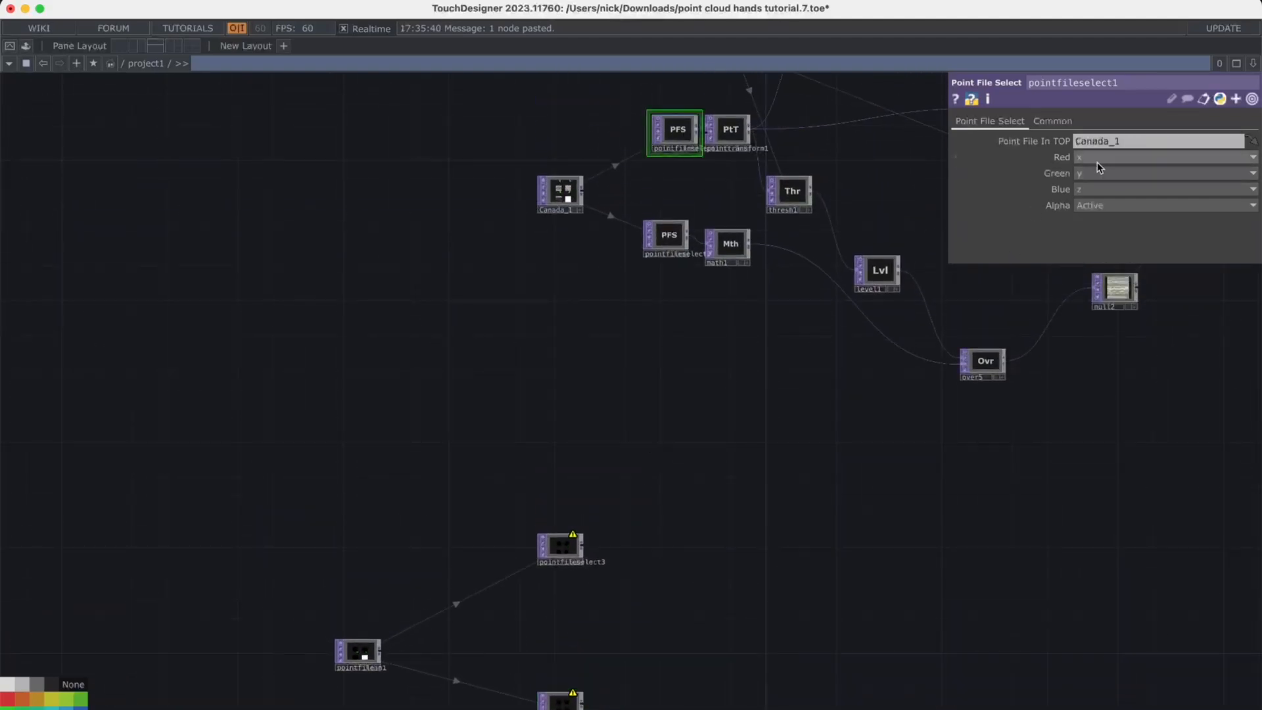
pyautogui.click(668, 242)
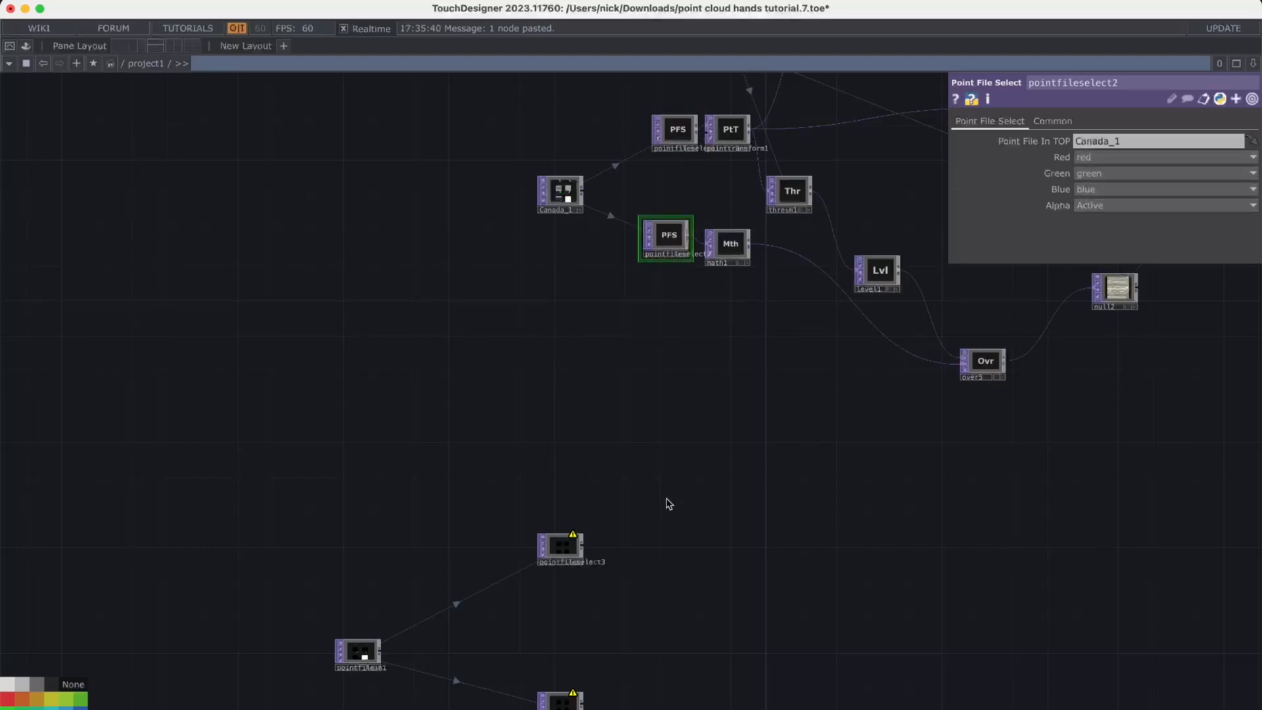
# Examine the settings of pointfilein1 and the channel options of pointfileselect3
pyautogui.click(568, 553)
pyautogui.scroll(5, 568, 551)
pyautogui.moveTo(837, 535); pyautogui.dragTo(840, 293)
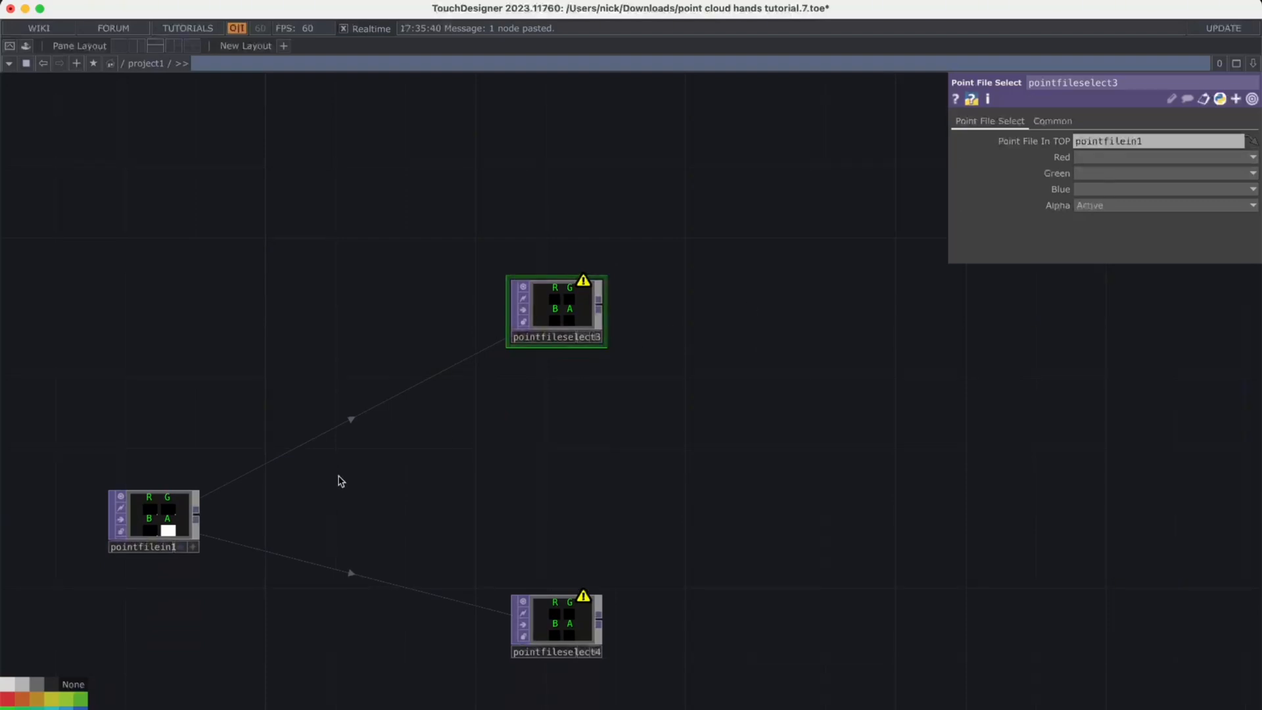
pyautogui.click(156, 521)
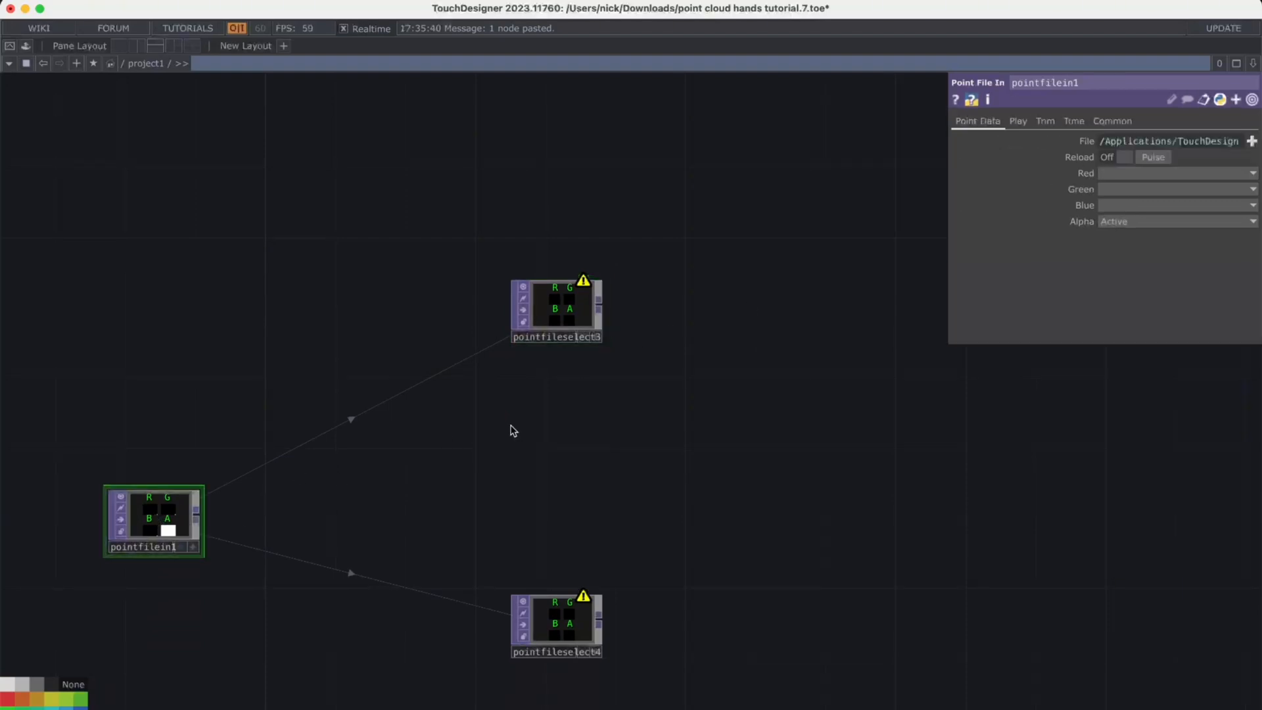
pyautogui.click(583, 311)
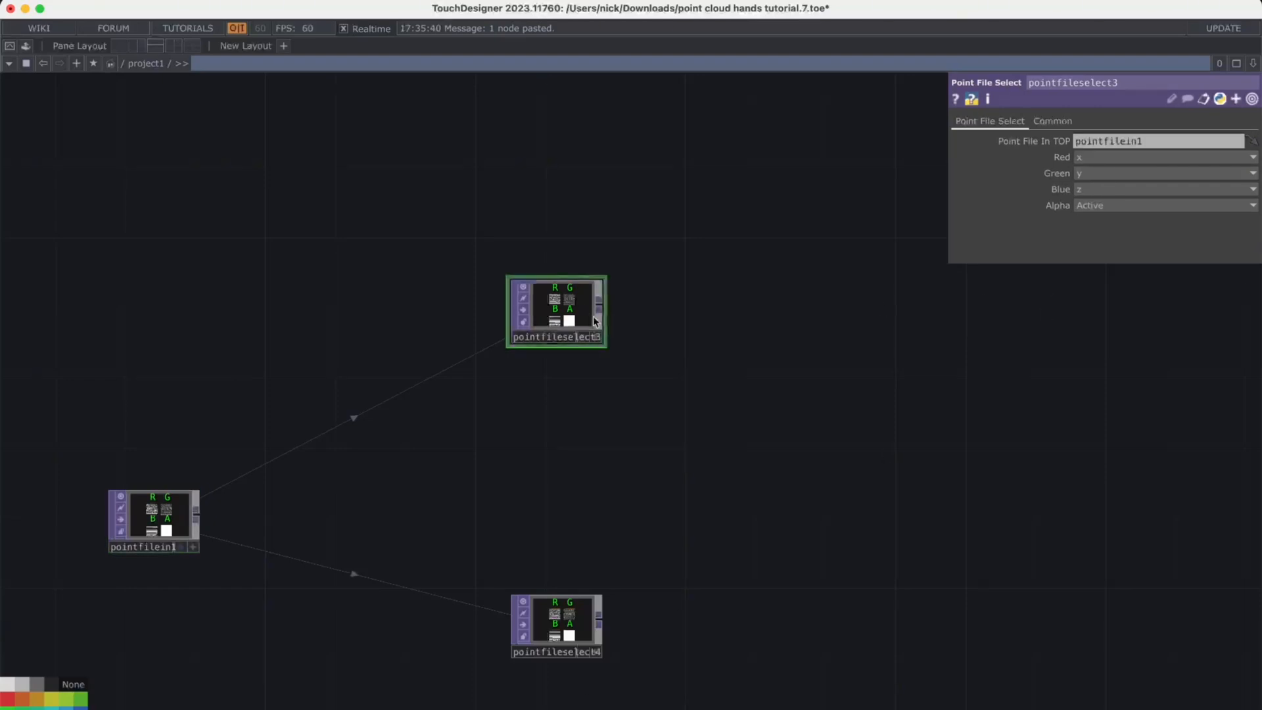
pyautogui.click(1139, 159)
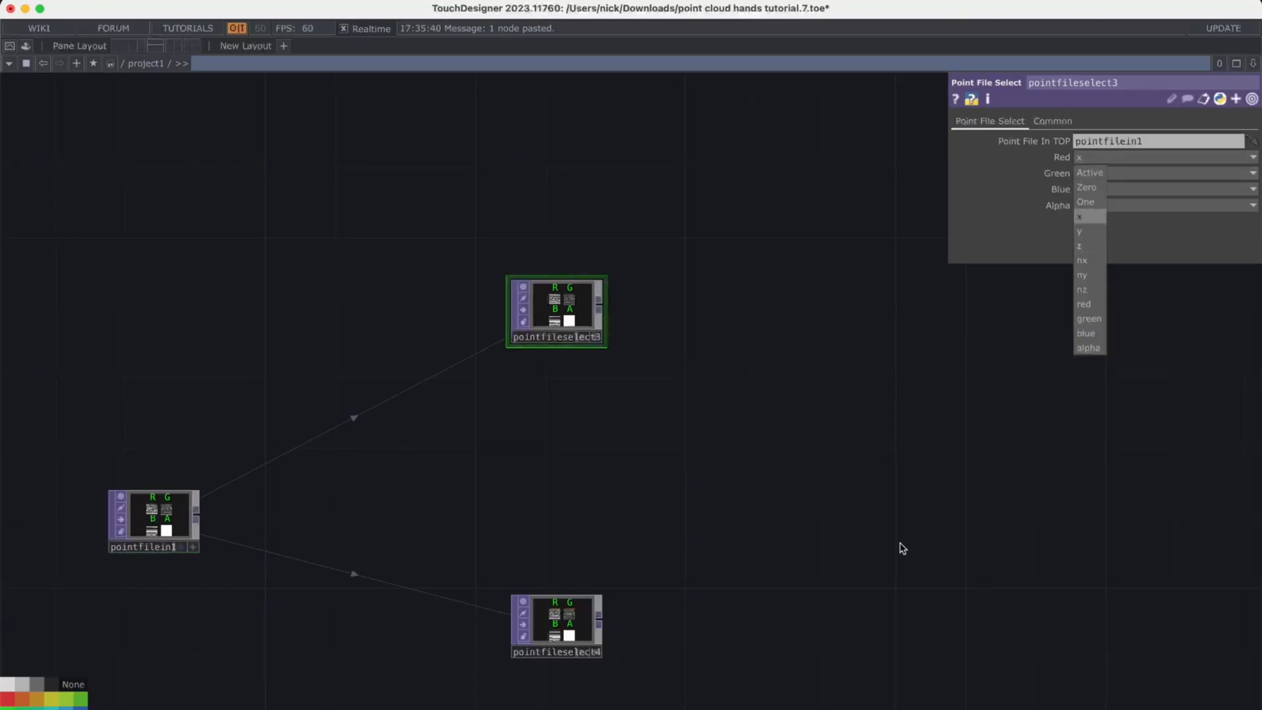
# Set pointfileselect4's Red, Green and Blue to red, green and blue, and move pointfilein1 closer to the two select operators
pyautogui.click(570, 610)
pyautogui.click(1113, 158)
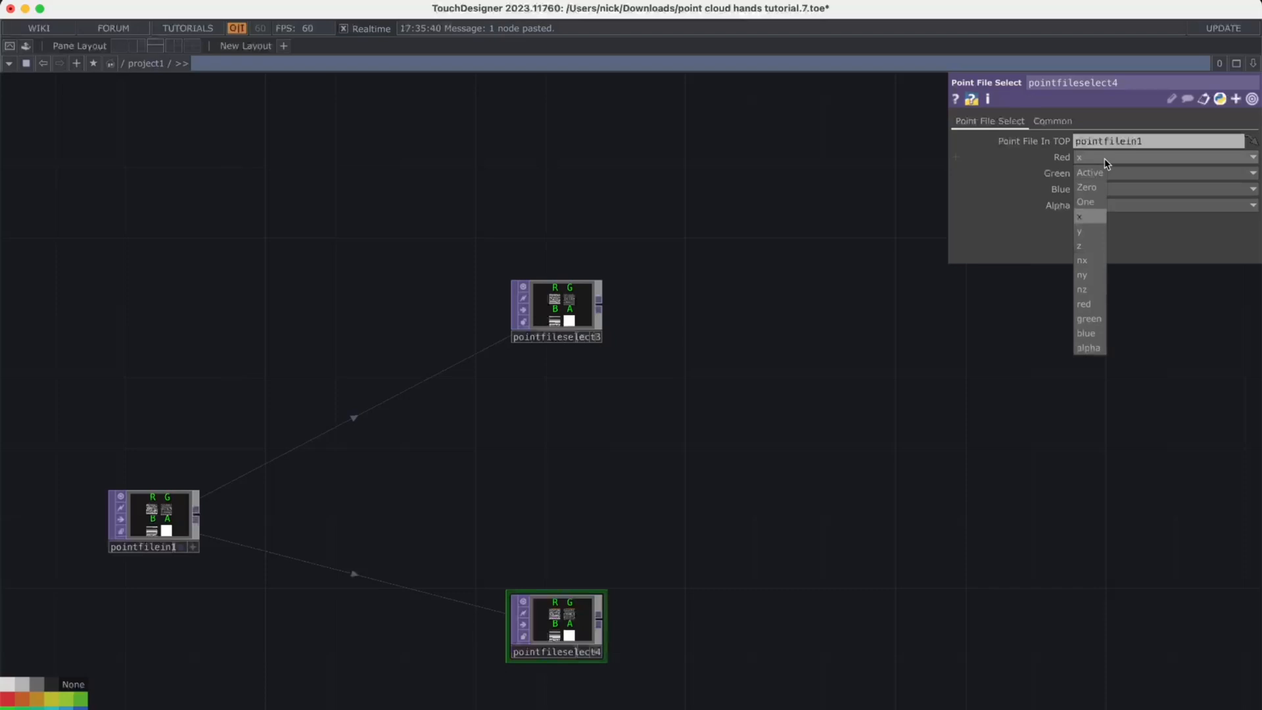
pyautogui.click(1084, 306)
pyautogui.click(1111, 173)
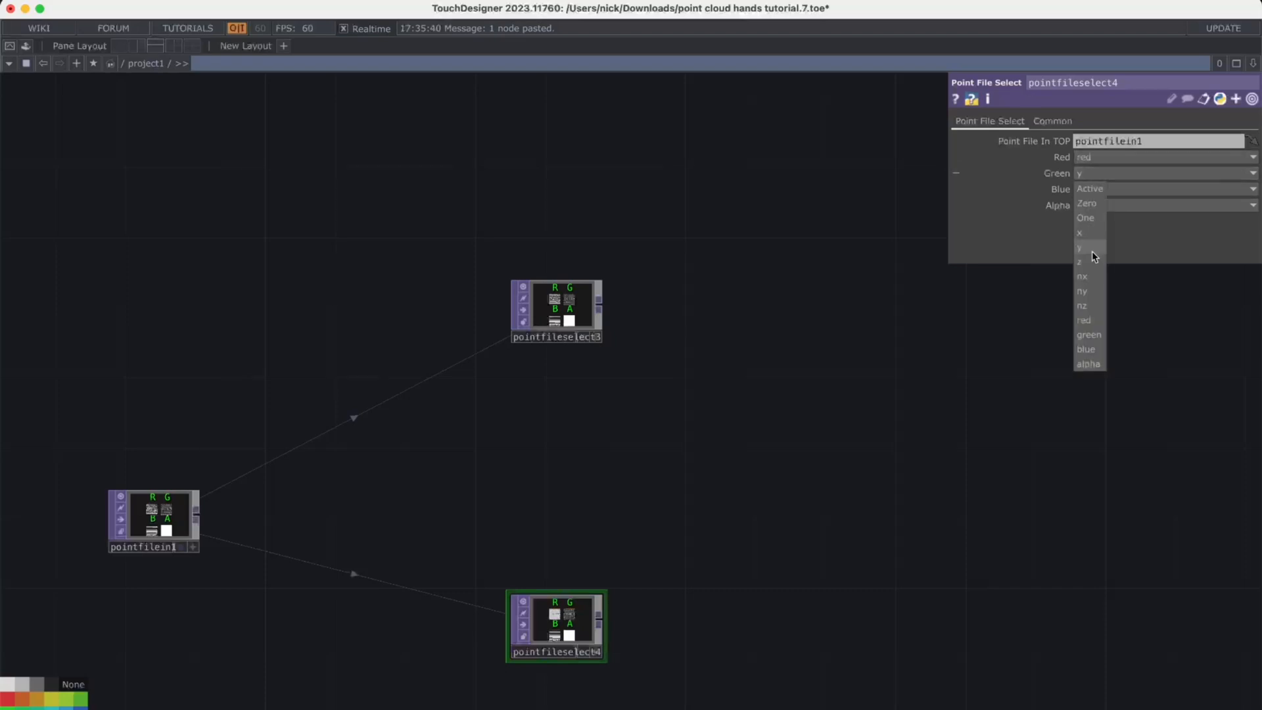
pyautogui.click(1088, 335)
pyautogui.click(1126, 190)
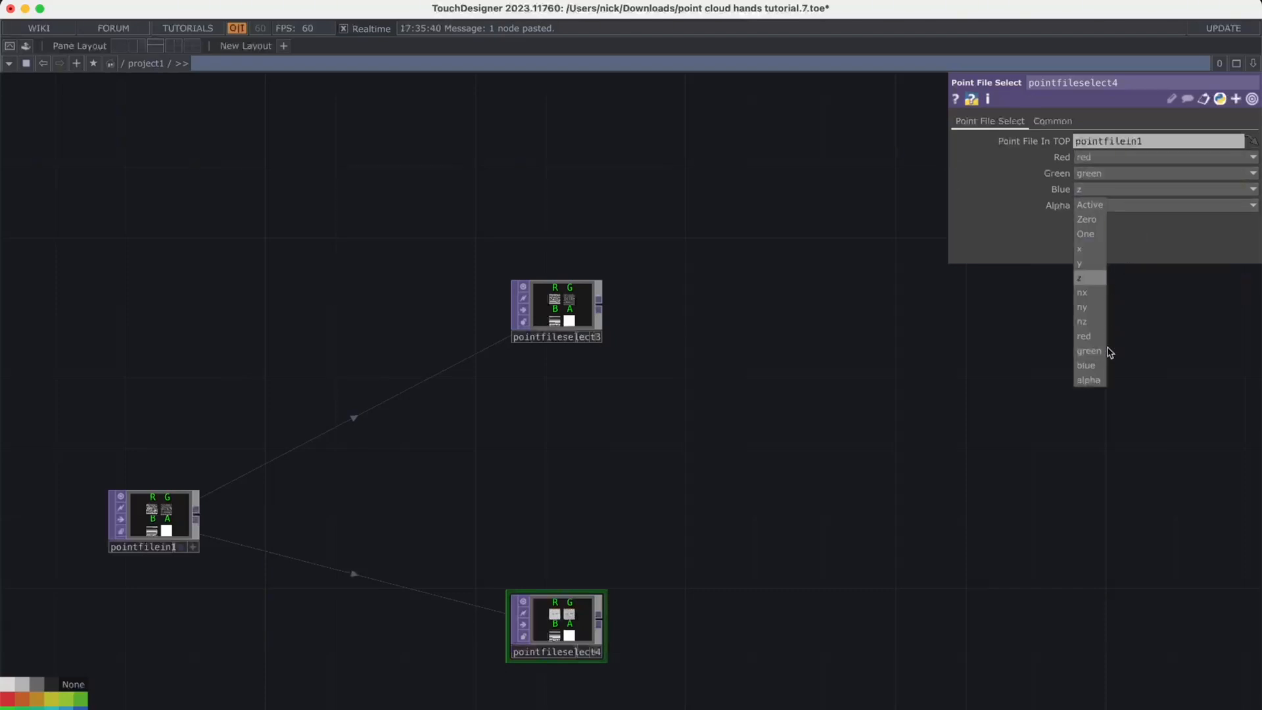
pyautogui.click(1095, 354)
pyautogui.click(1135, 191)
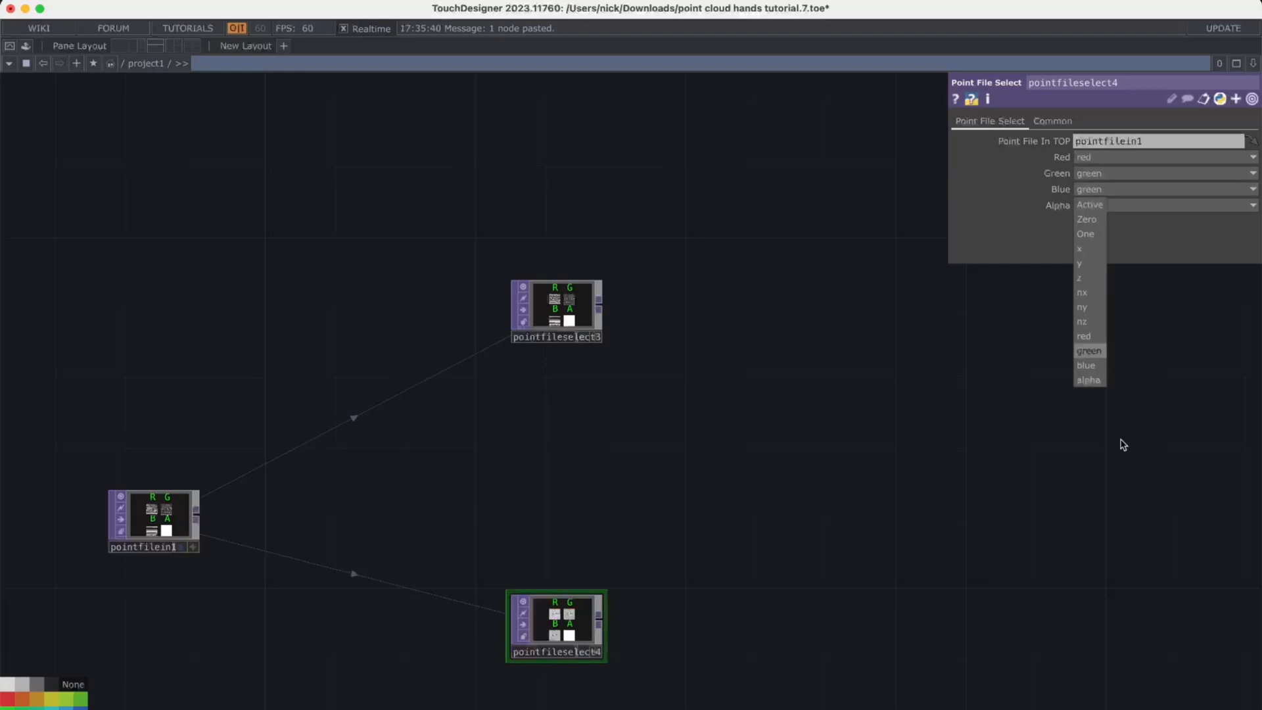
pyautogui.click(1094, 366)
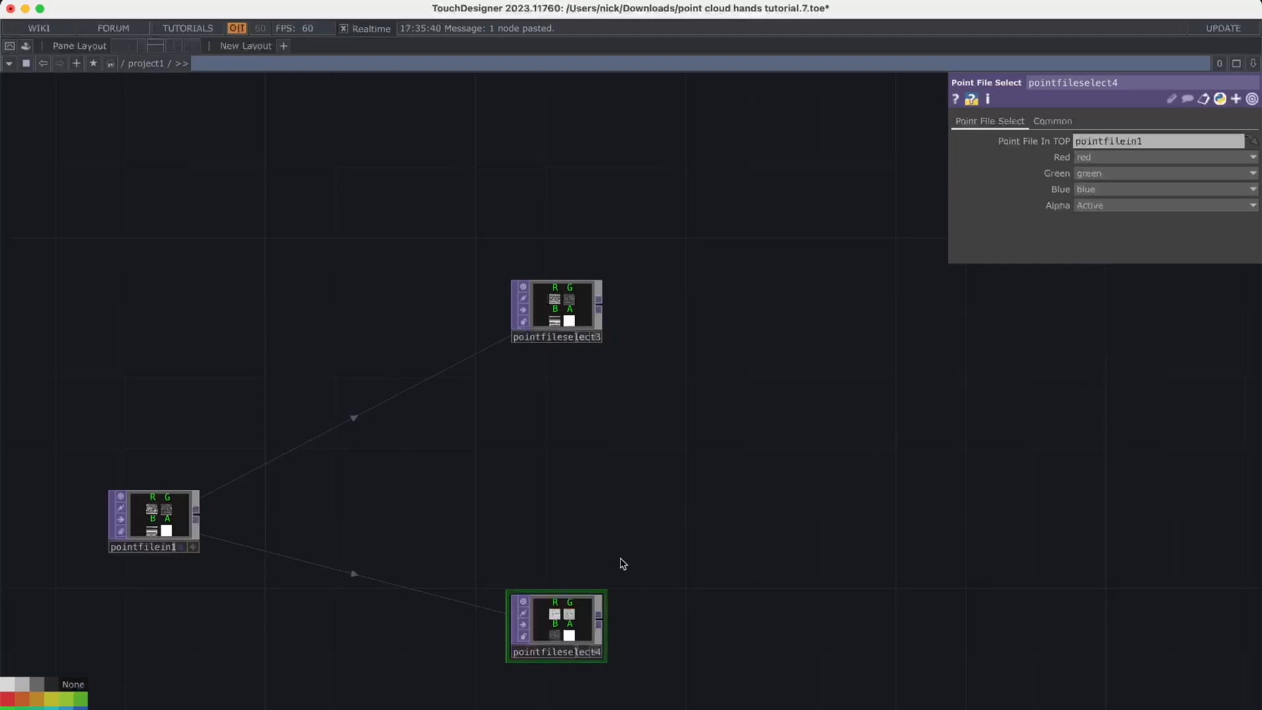
pyautogui.moveTo(146, 529); pyautogui.dragTo(373, 477)
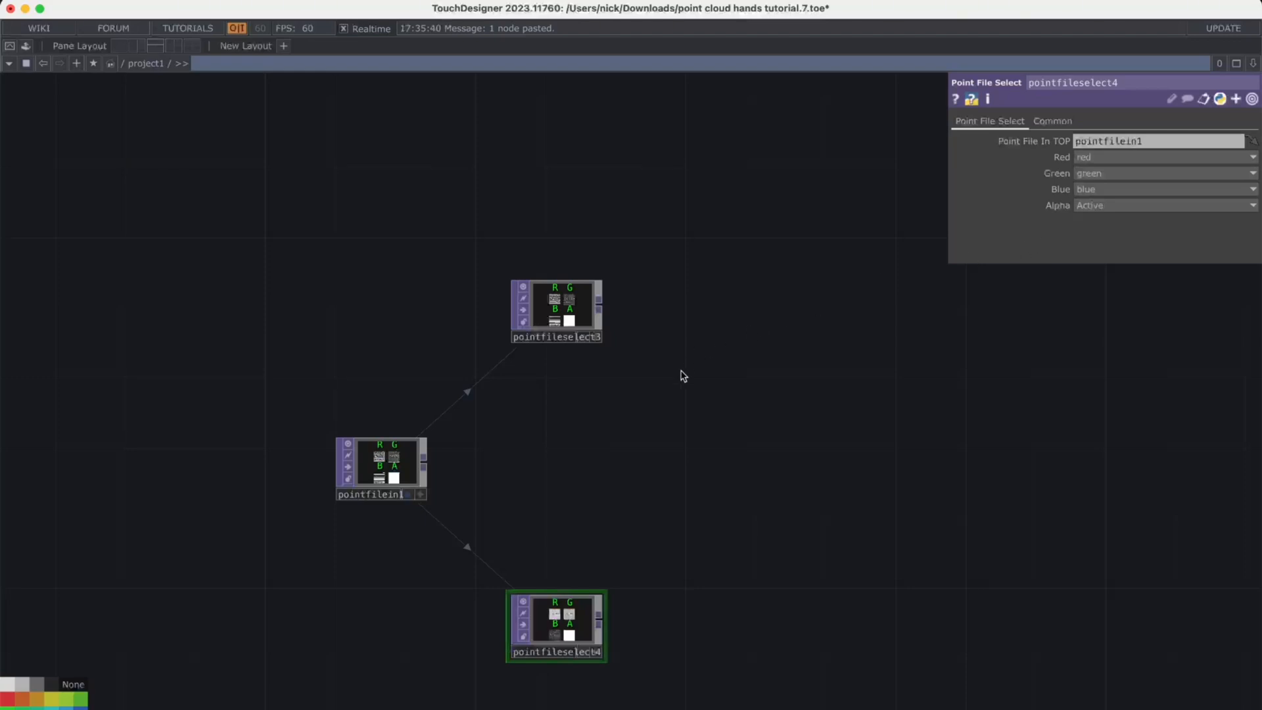
# Examine the existing network above the new operators, including the parameters of pointtransform1
pyautogui.scroll(-5, 675, 393)
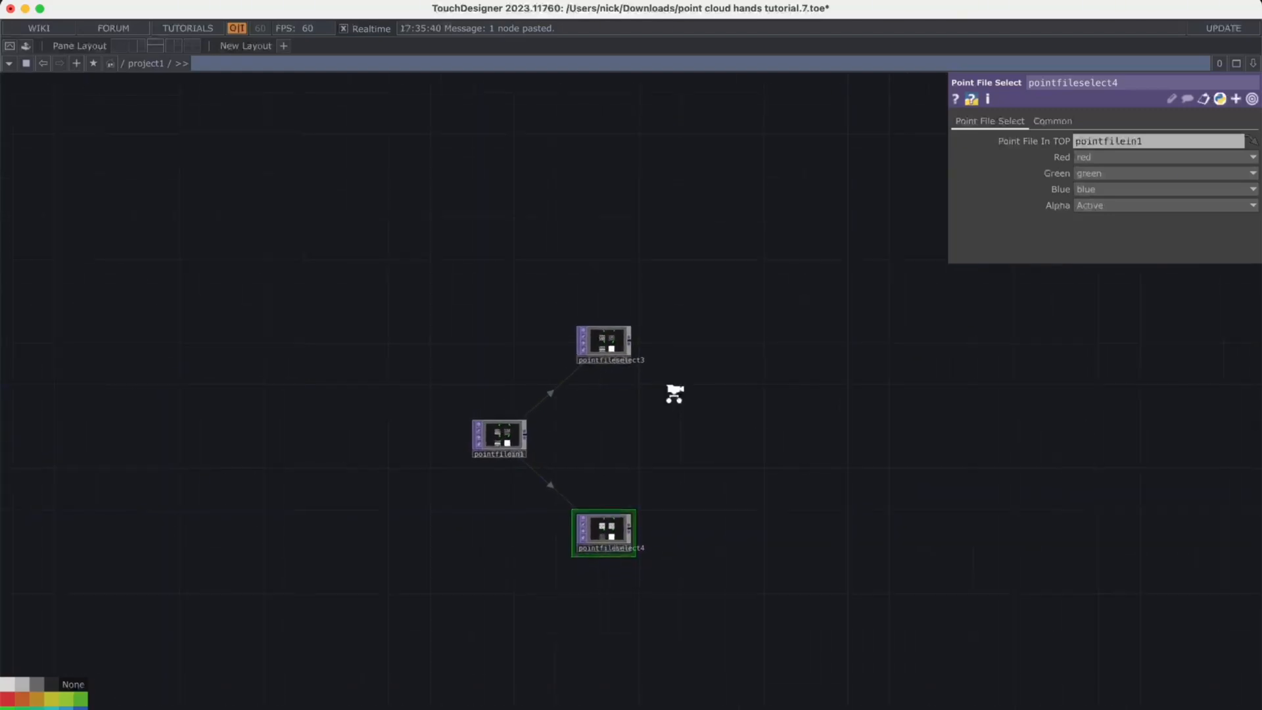
pyautogui.scroll(-8, 675, 393)
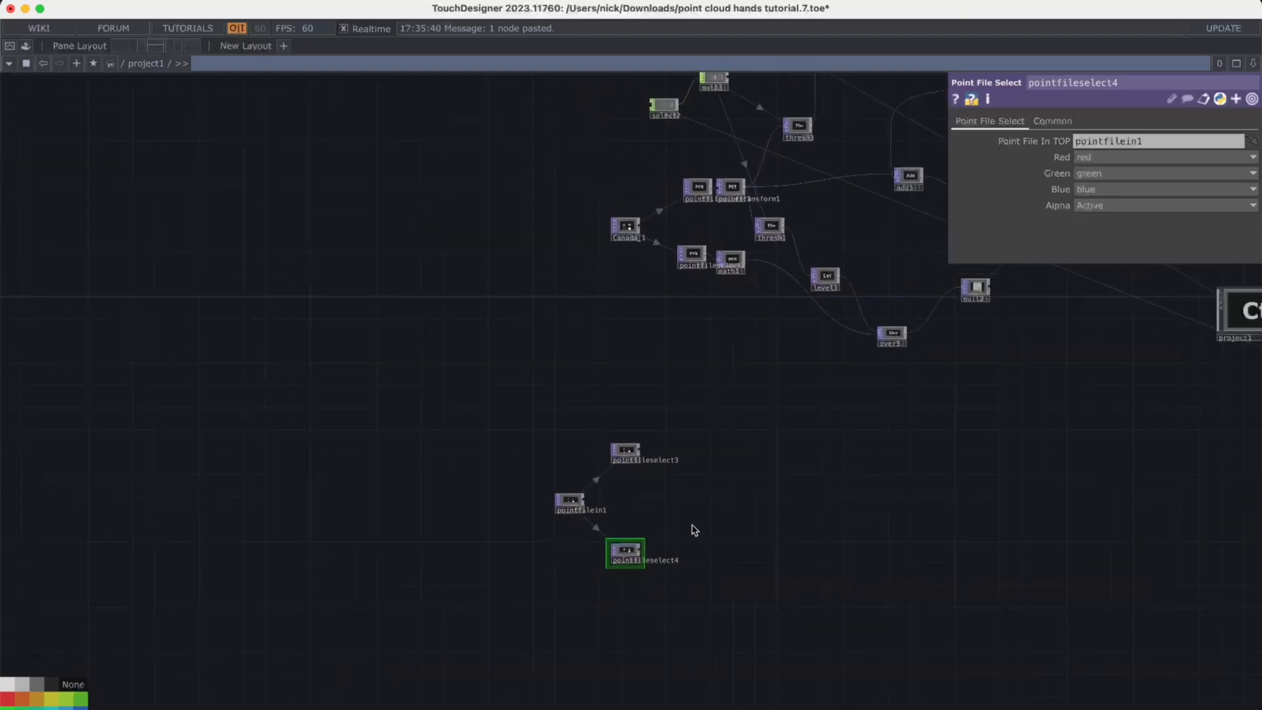
pyautogui.scroll(8, 712, 385)
pyautogui.moveTo(666, 420); pyautogui.dragTo(561, 463)
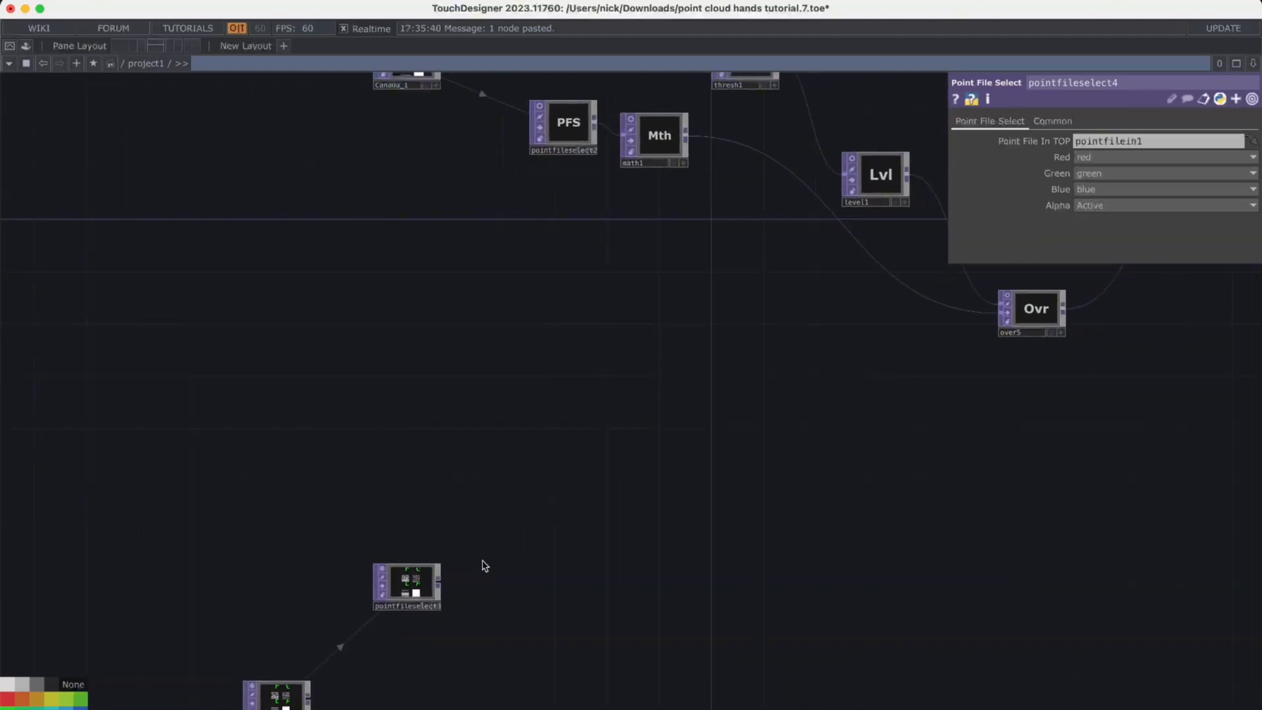
pyautogui.scroll(-3, 483, 564)
pyautogui.scroll(-2, 483, 564)
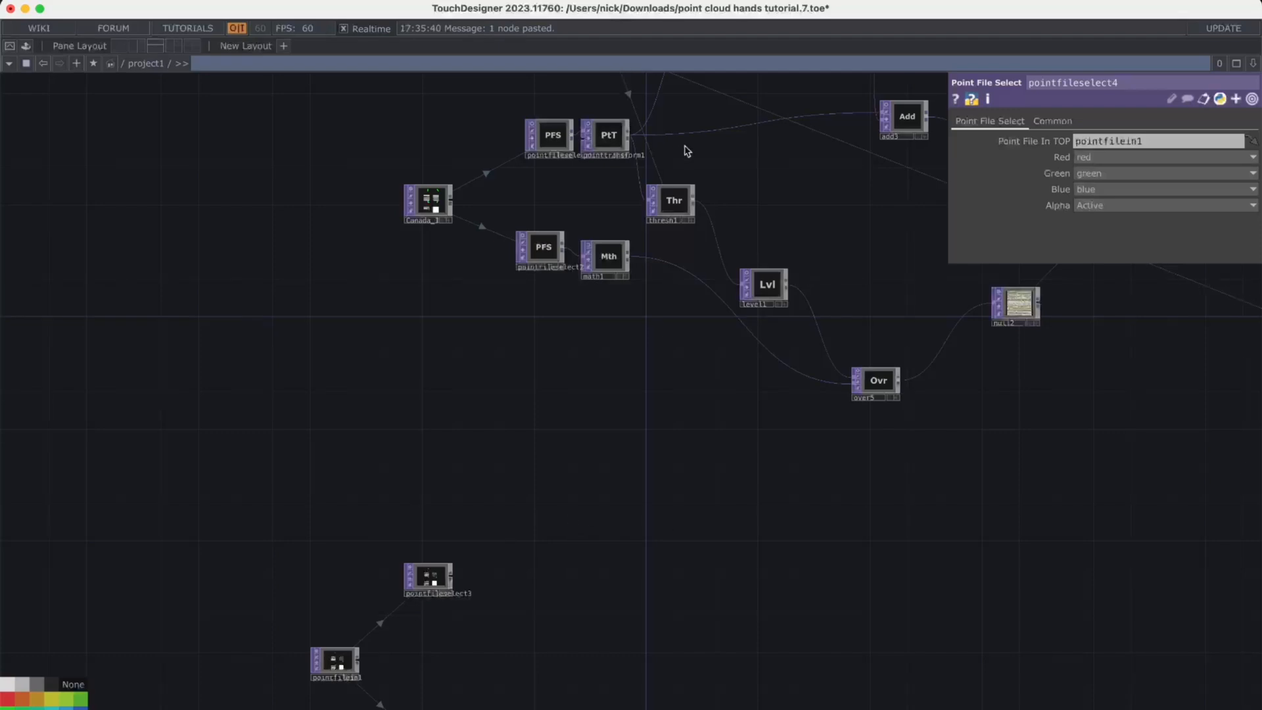
pyautogui.moveTo(739, 164); pyautogui.dragTo(654, 449)
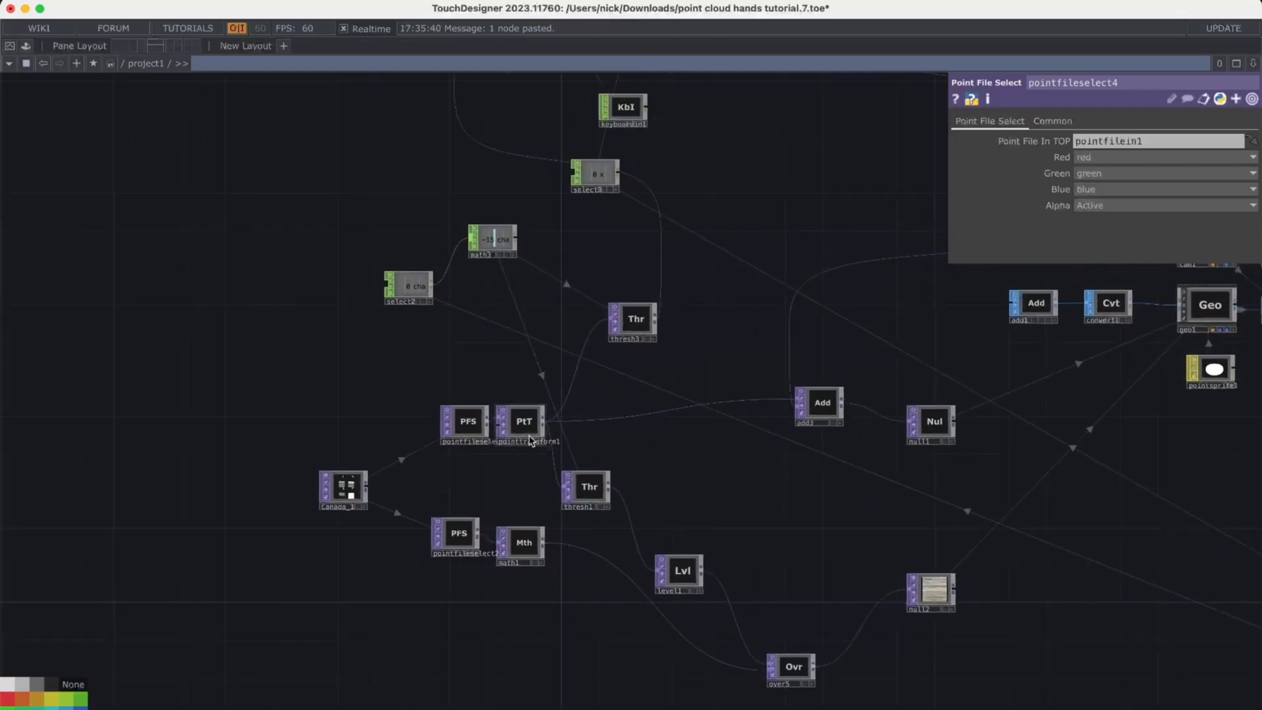
pyautogui.scroll(-5, 544, 425)
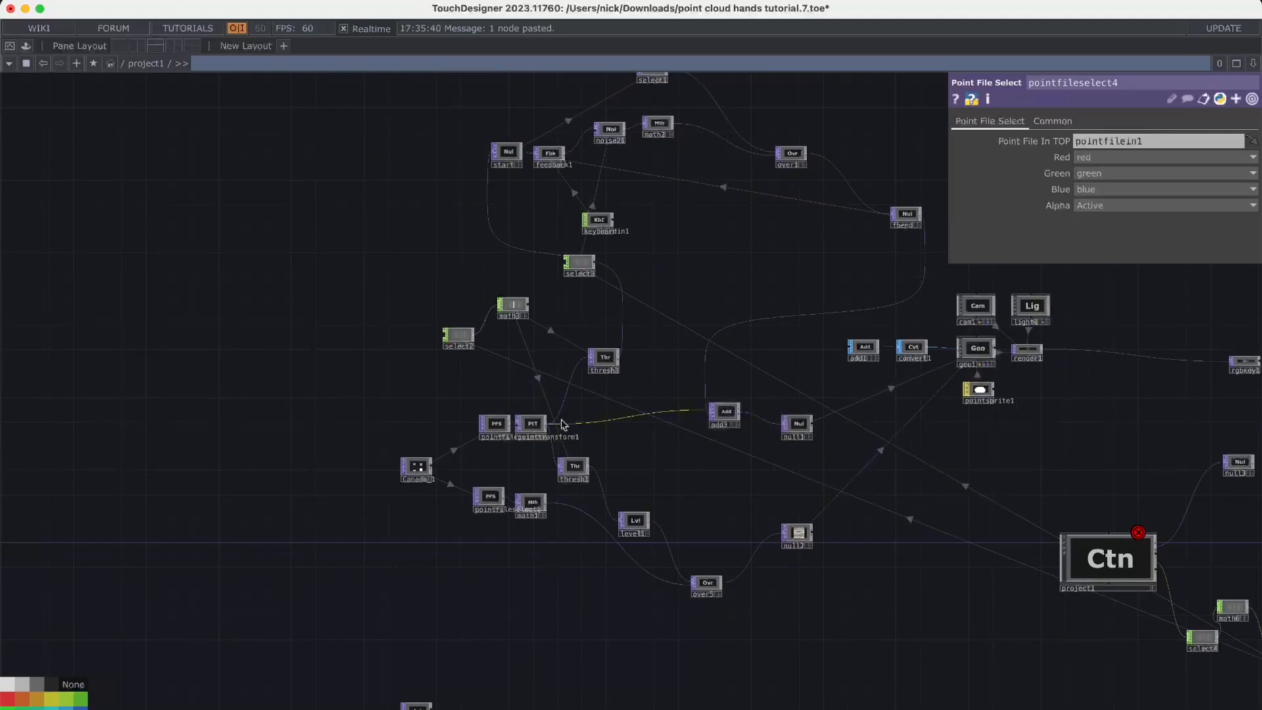
pyautogui.click(535, 424)
# Add a Point Transform TOP connected to the output of pointfileselect3
pyautogui.scroll(-5, 500, 513)
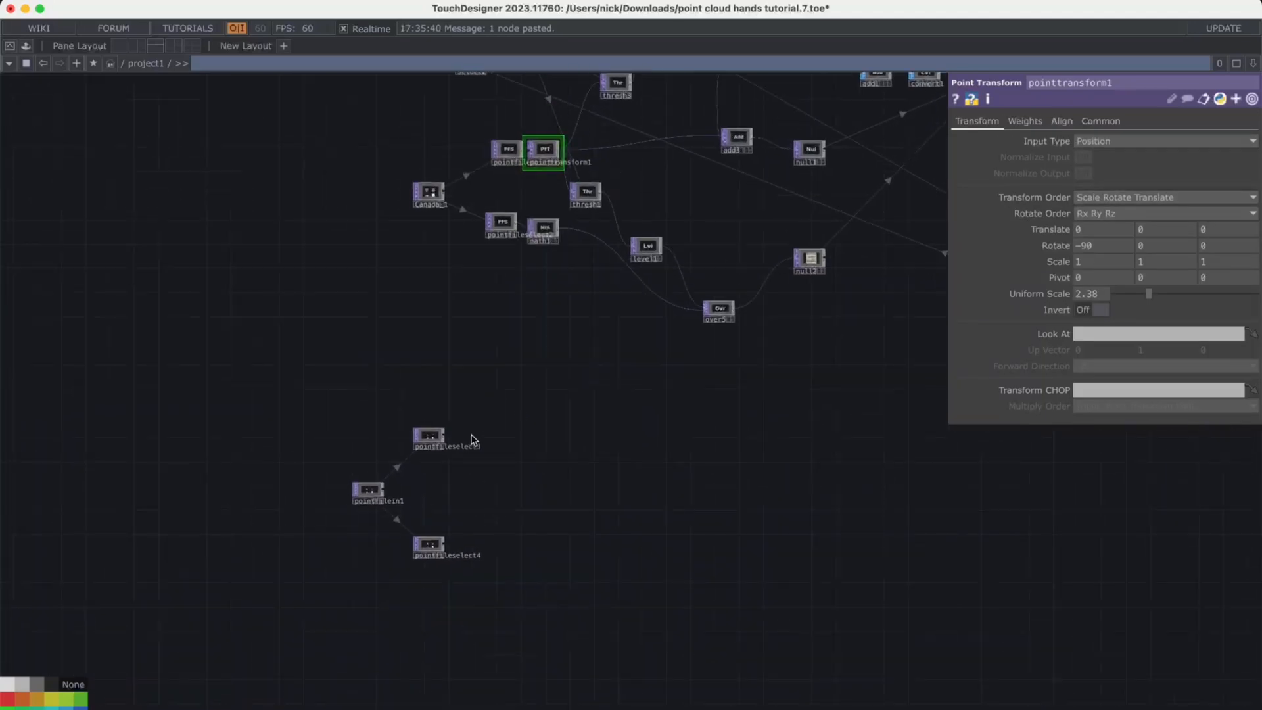
pyautogui.scroll(5, 471, 439)
pyautogui.rightClick(400, 443)
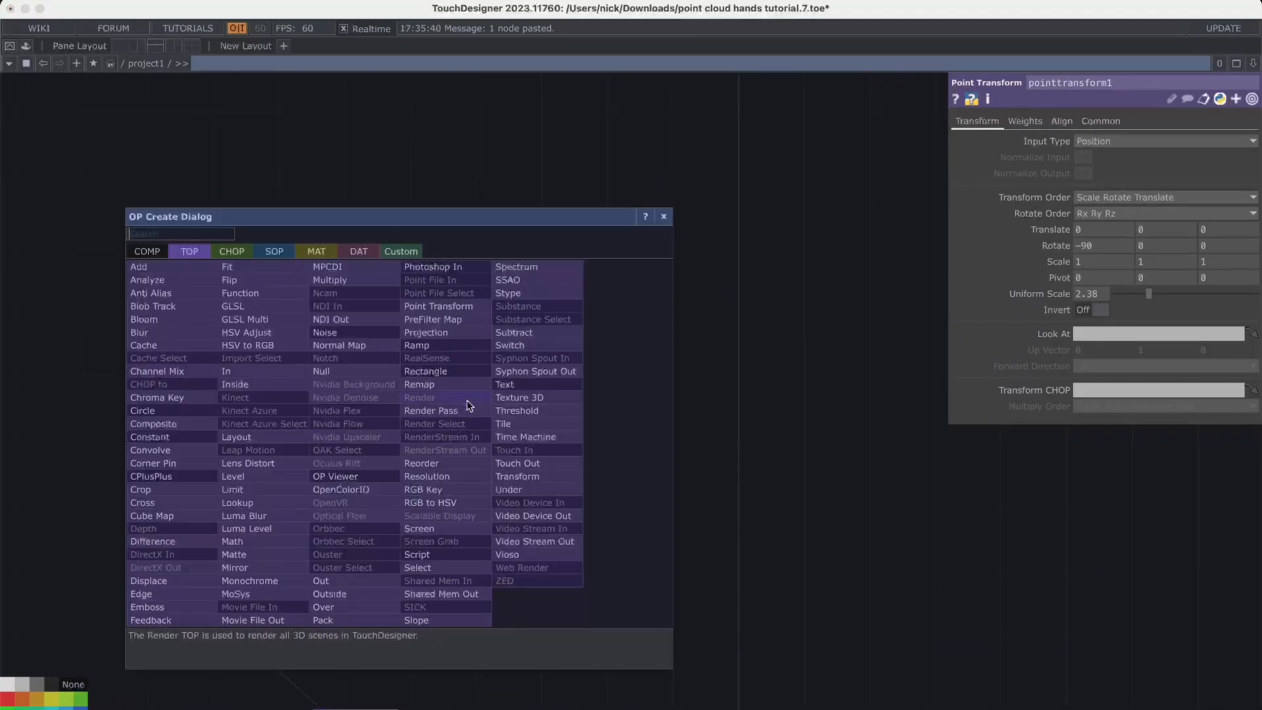
pyautogui.write('po')
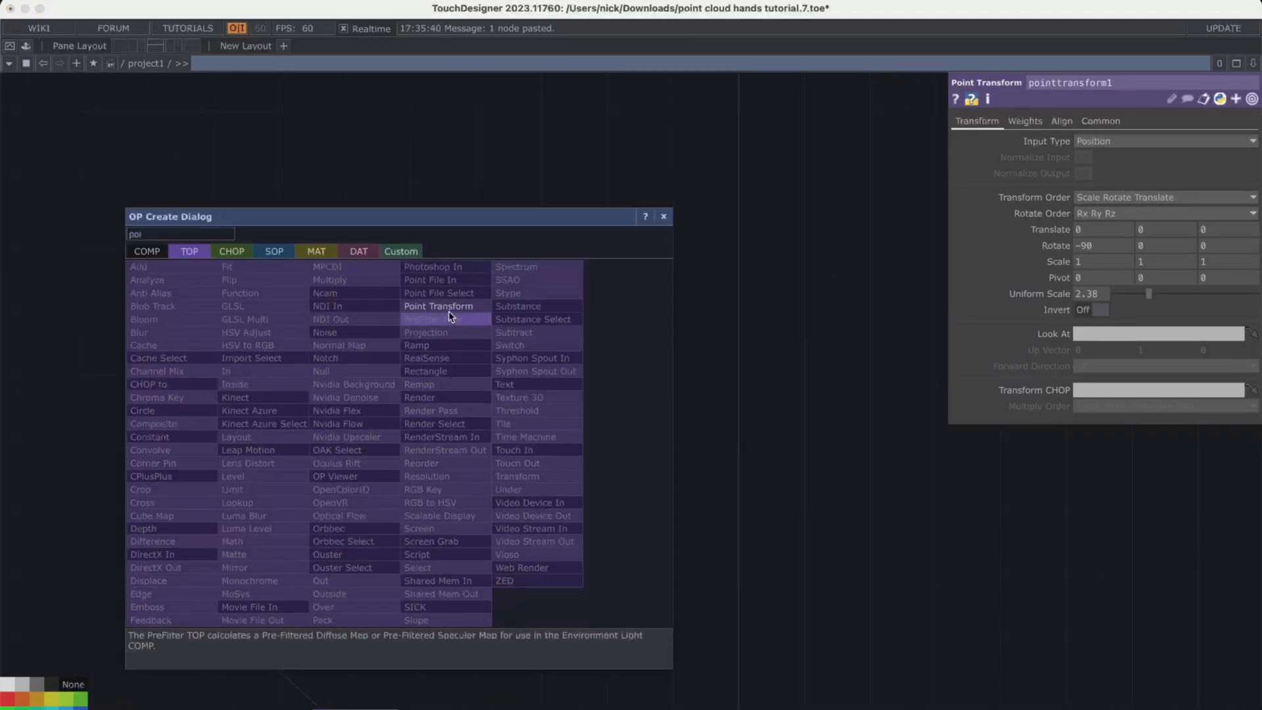
pyautogui.write('i')
pyautogui.click(438, 306)
pyautogui.click(503, 440)
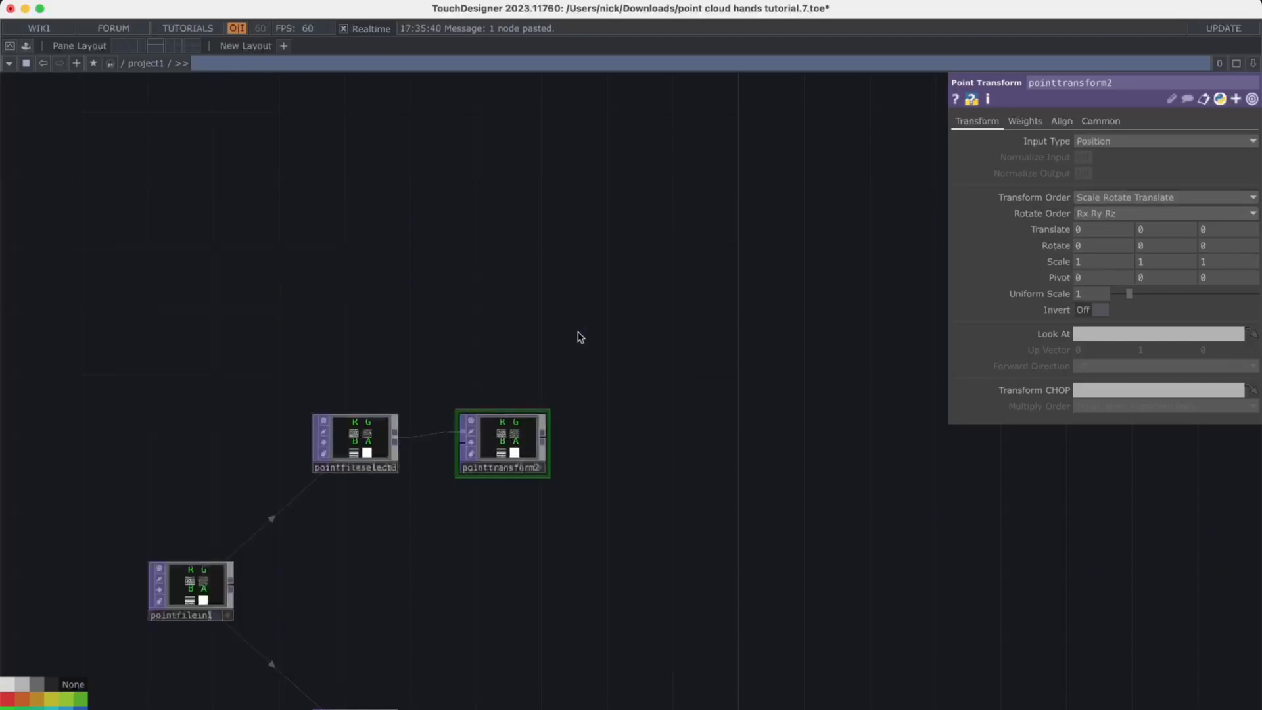
# Copy pointtransform1 from the existing network and paste it just above pointtransform2
pyautogui.press('super+v')
pyautogui.press('super+z')
pyautogui.scroll(-5, 614, 307)
pyautogui.moveTo(612, 303); pyautogui.dragTo(613, 417)
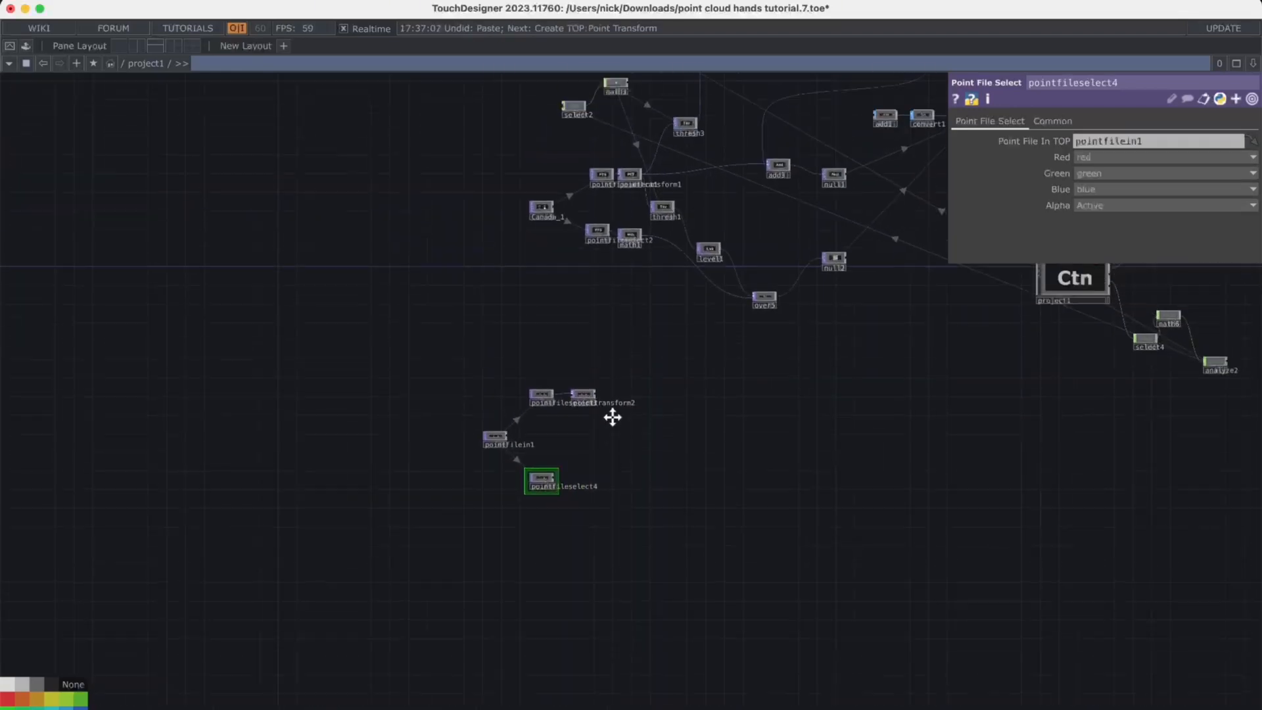
pyautogui.click(630, 233)
pyautogui.press('super+c')
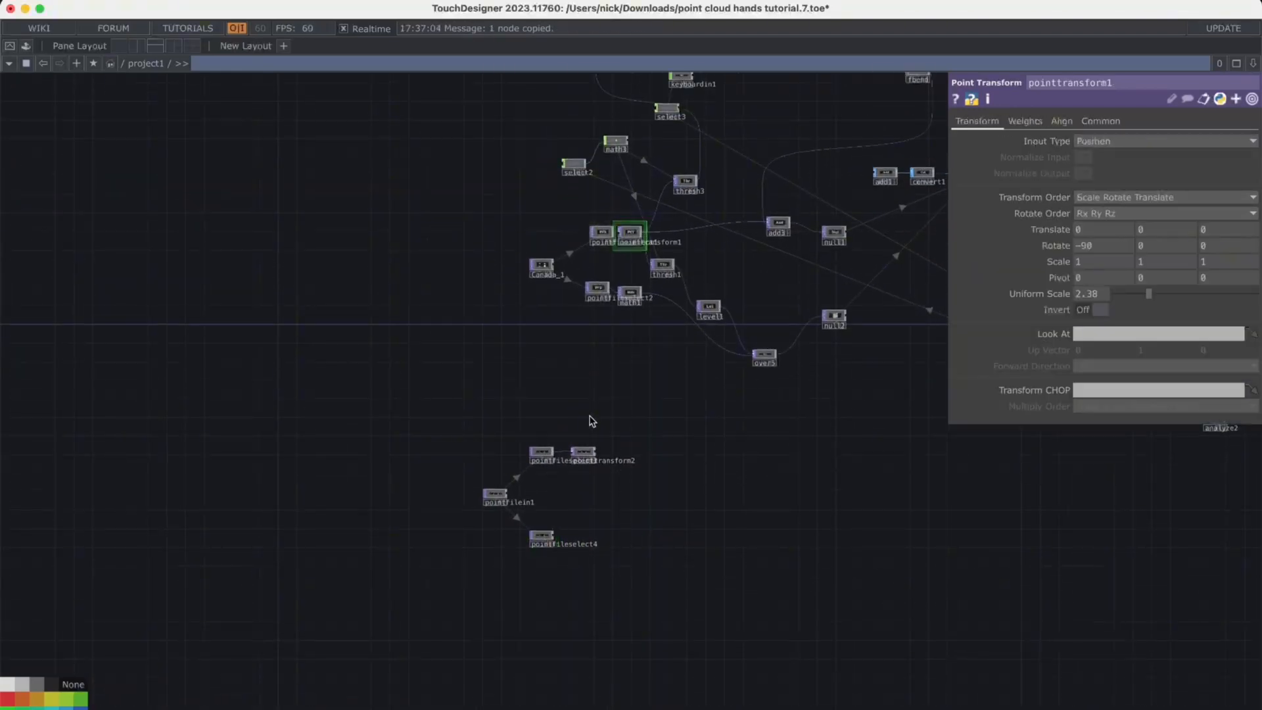
pyautogui.press('super+v')
pyautogui.scroll(6, 590, 424)
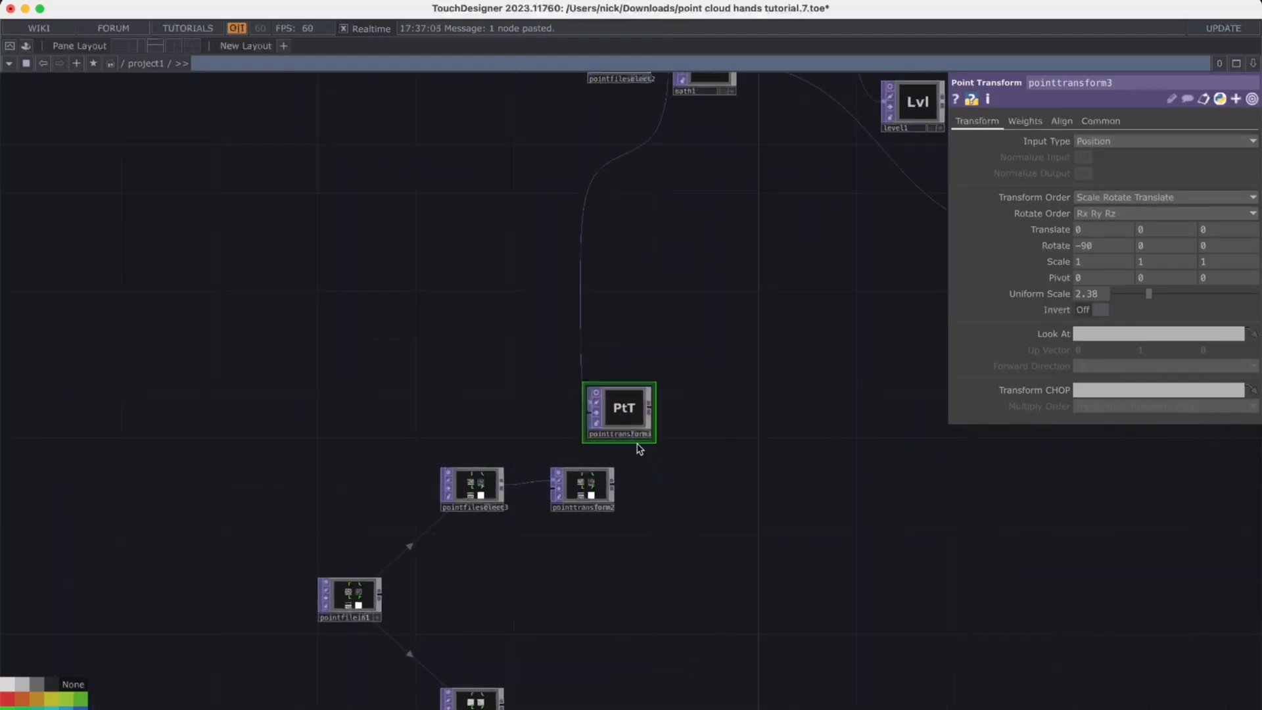
pyautogui.scroll(4, 638, 447)
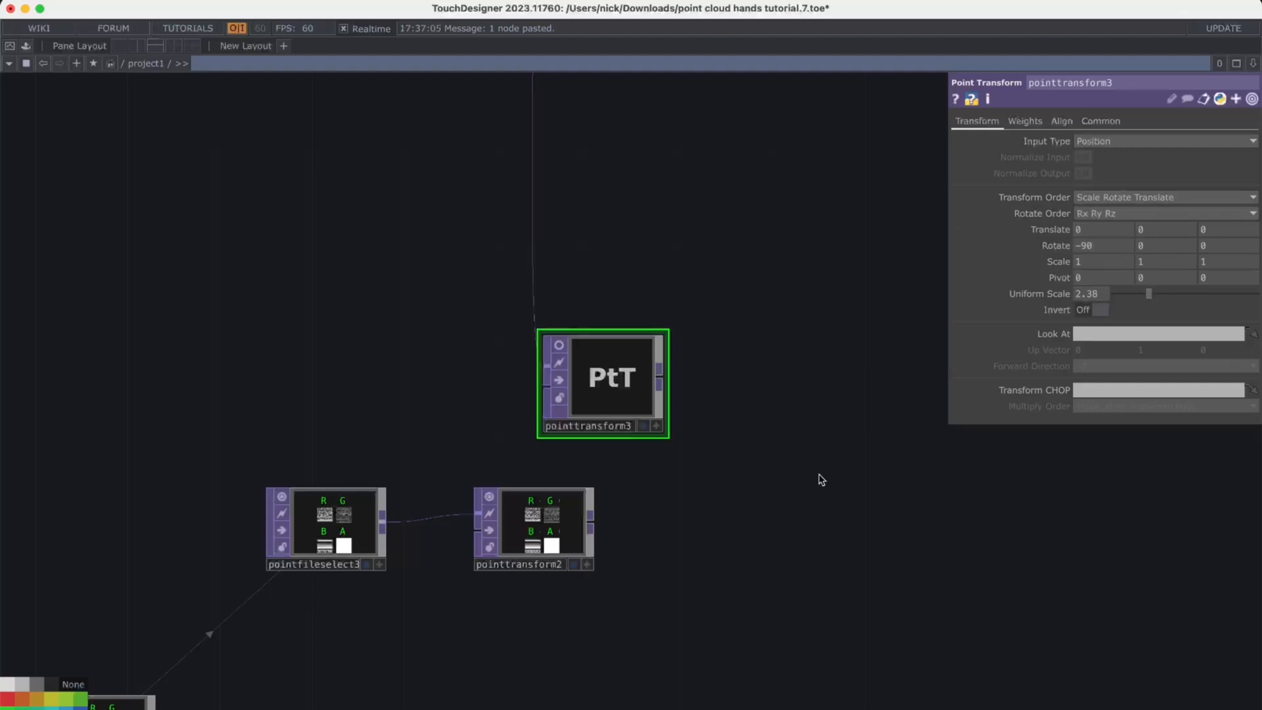
# Compare the transform parameters of pointtransform2 with those of the pasted copy, and delete the copy
pyautogui.click(560, 518)
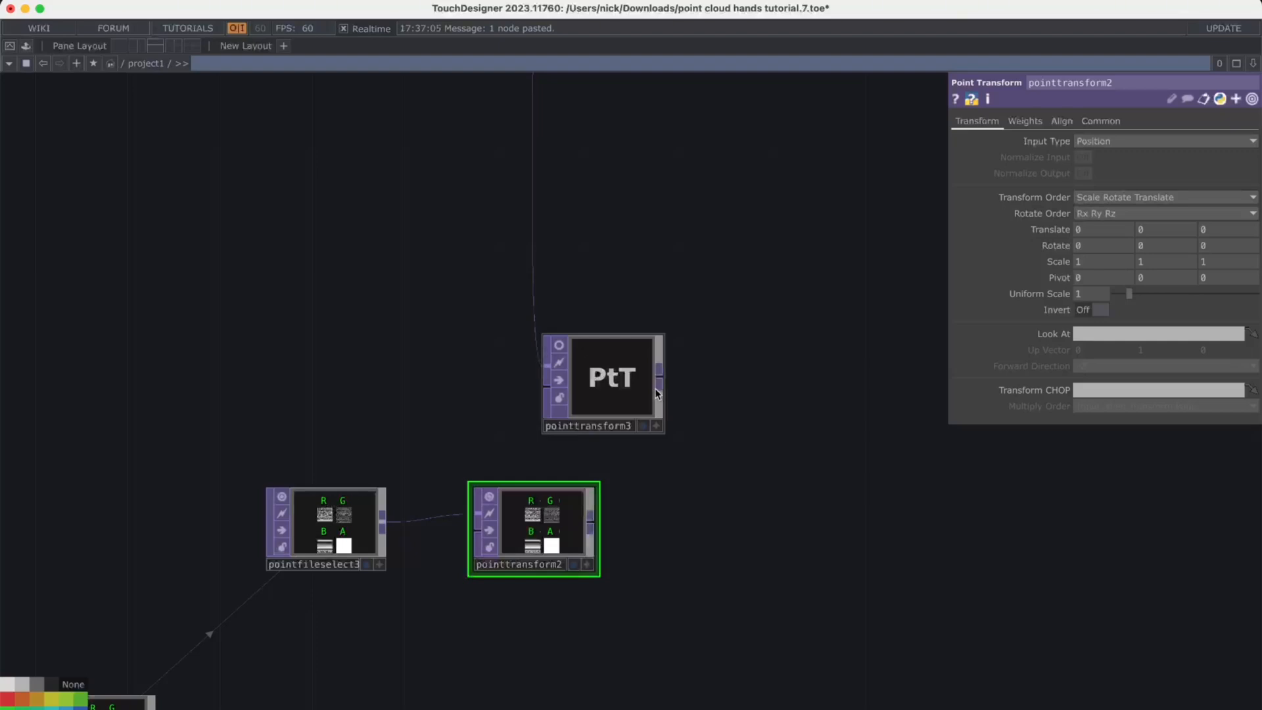
pyautogui.click(629, 394)
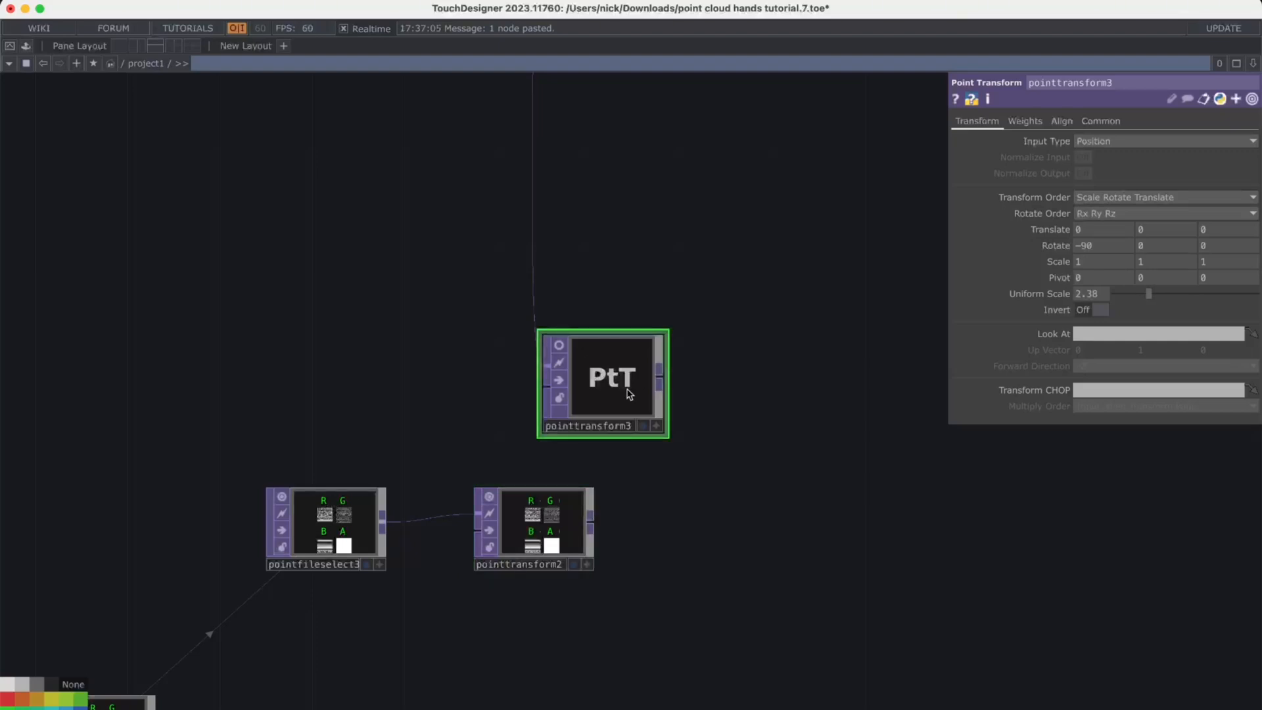
pyautogui.press('Delete')
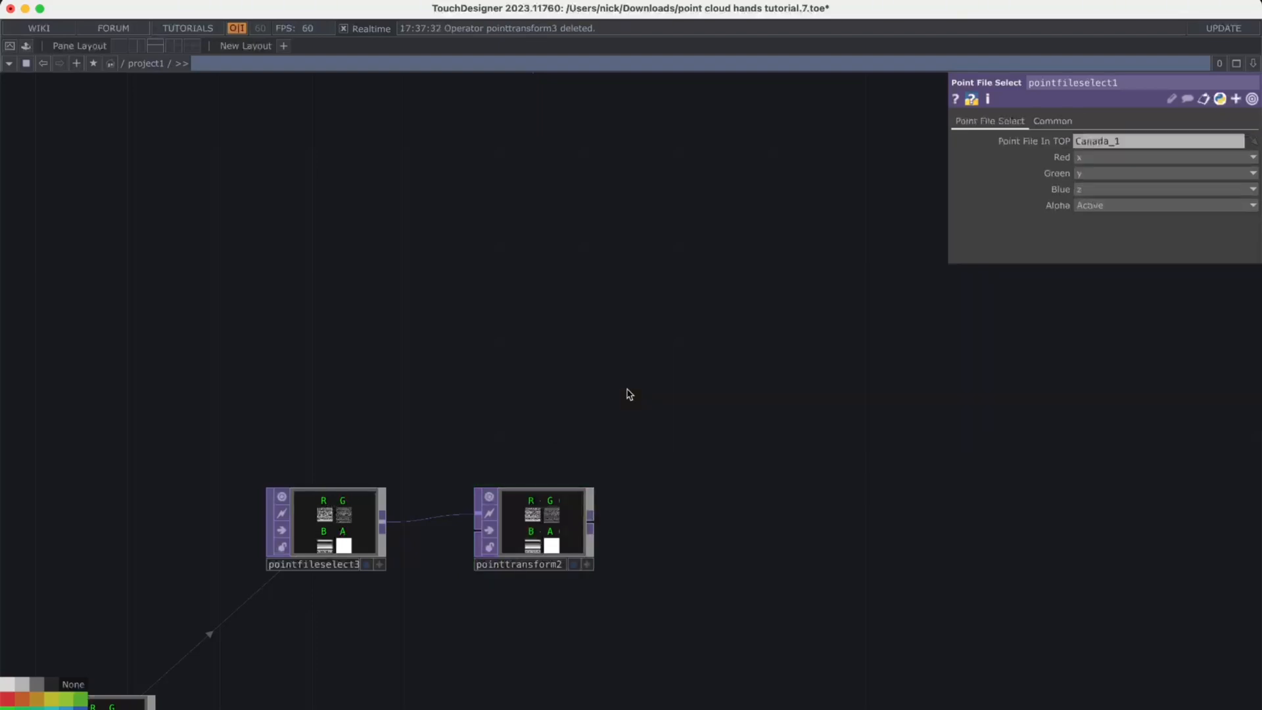
# Examine the existing point cloud network, including its threshold, level and over operators and its render section
pyautogui.scroll(-6, 629, 392)
pyautogui.scroll(3, 657, 430)
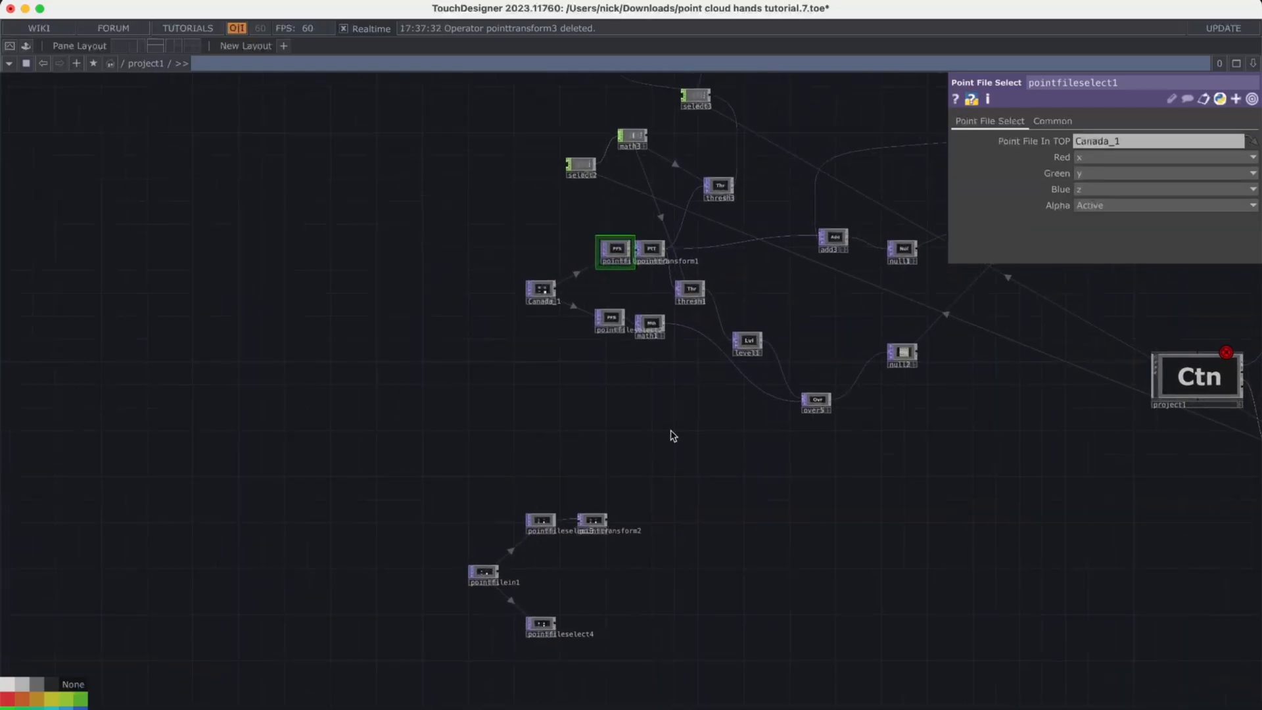
pyautogui.scroll(5, 796, 208)
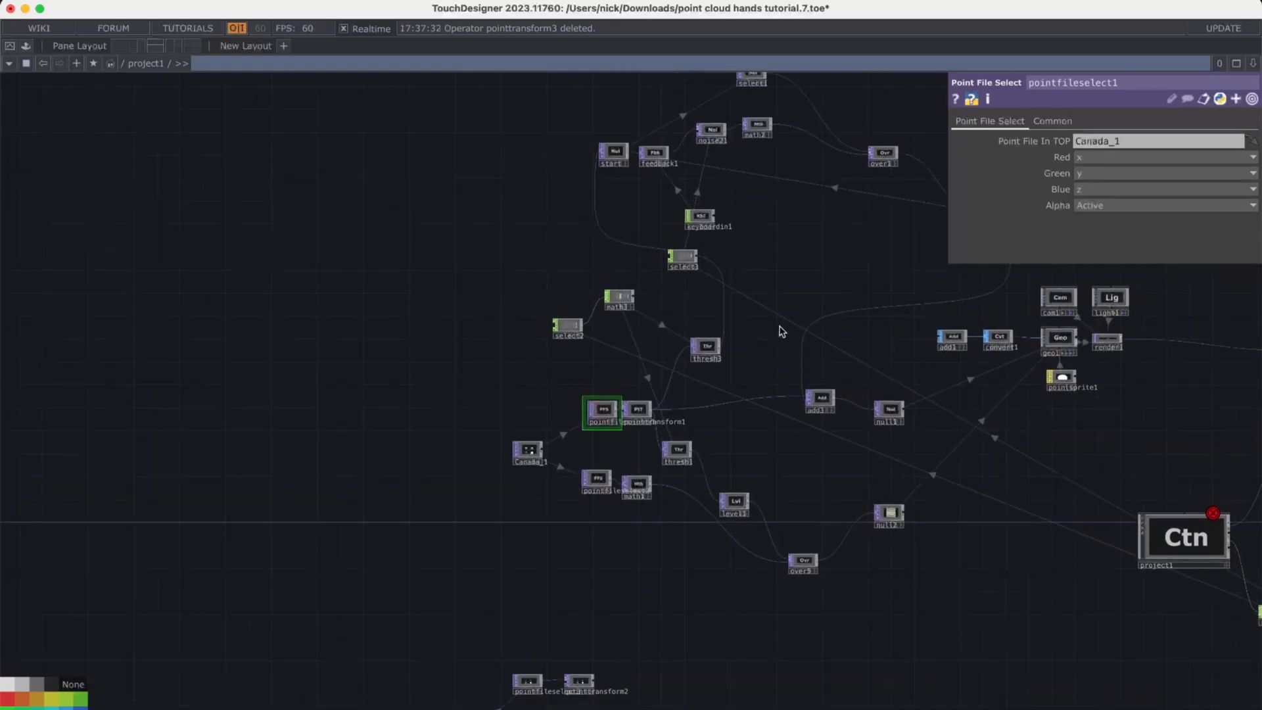
pyautogui.hscroll(2, 701, 344)
pyautogui.hscroll(3, 644, 336)
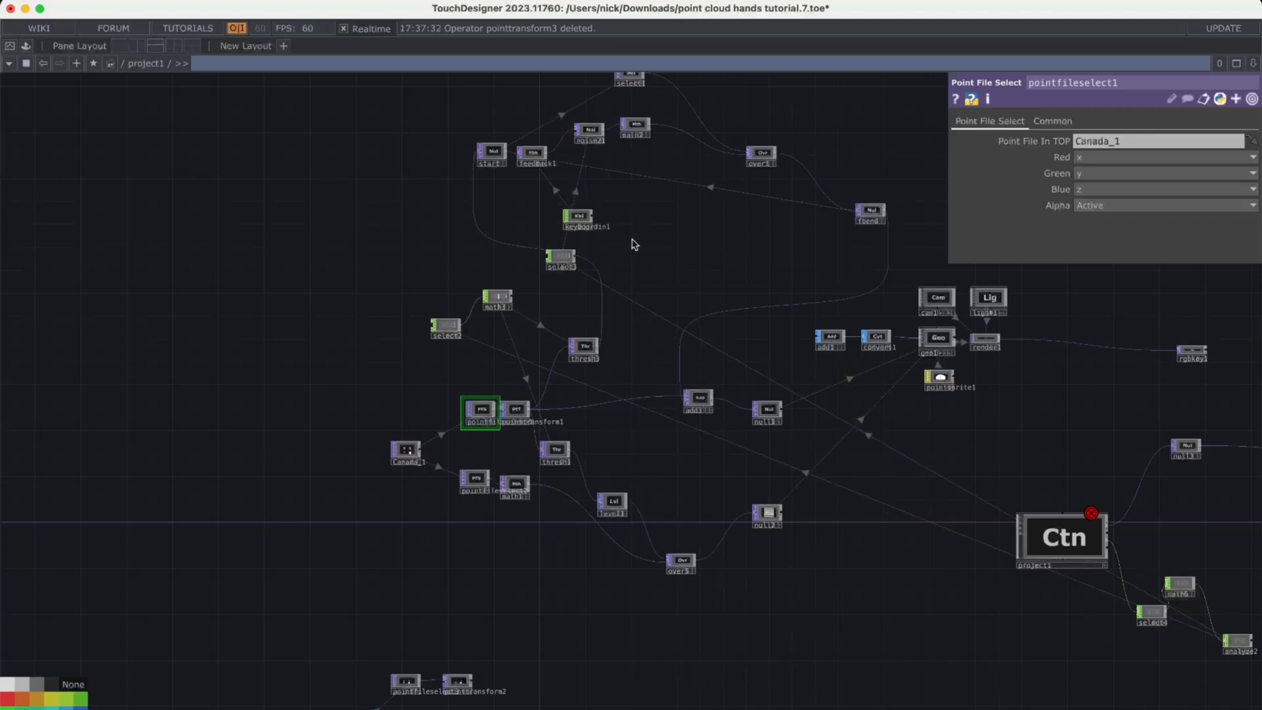
pyautogui.scroll(-5, 633, 290)
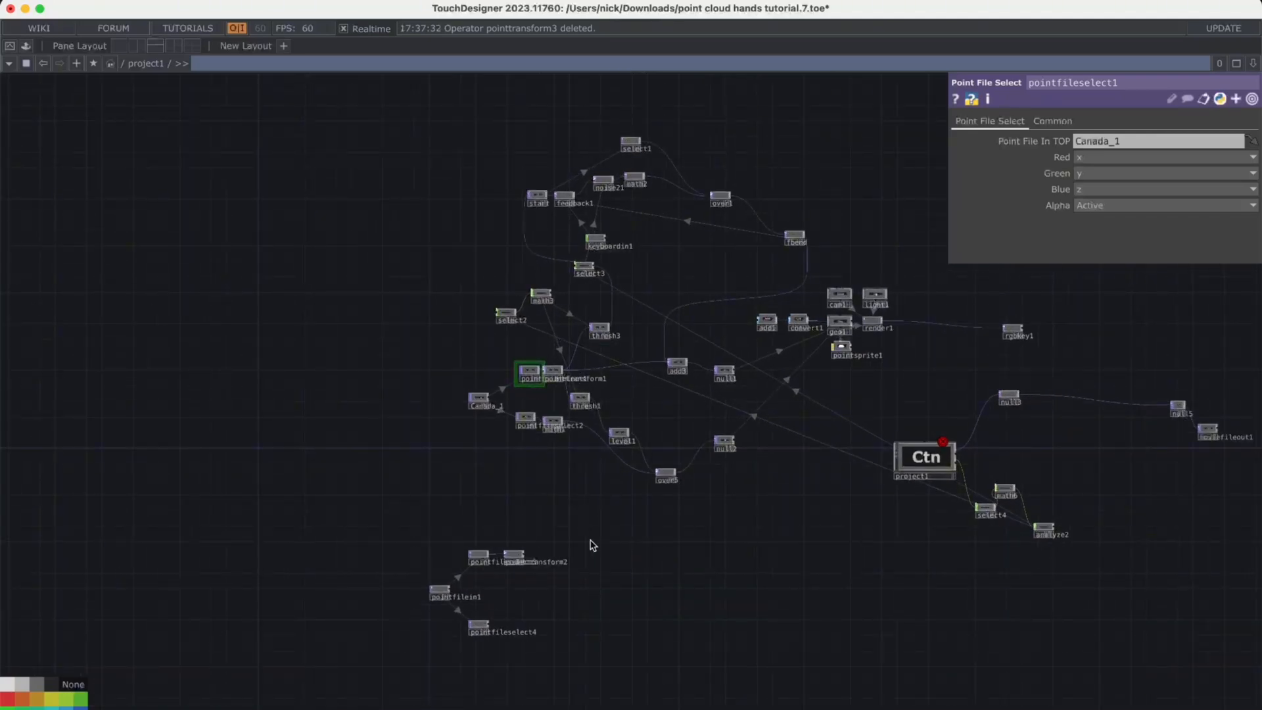
pyautogui.scroll(3, 590, 540)
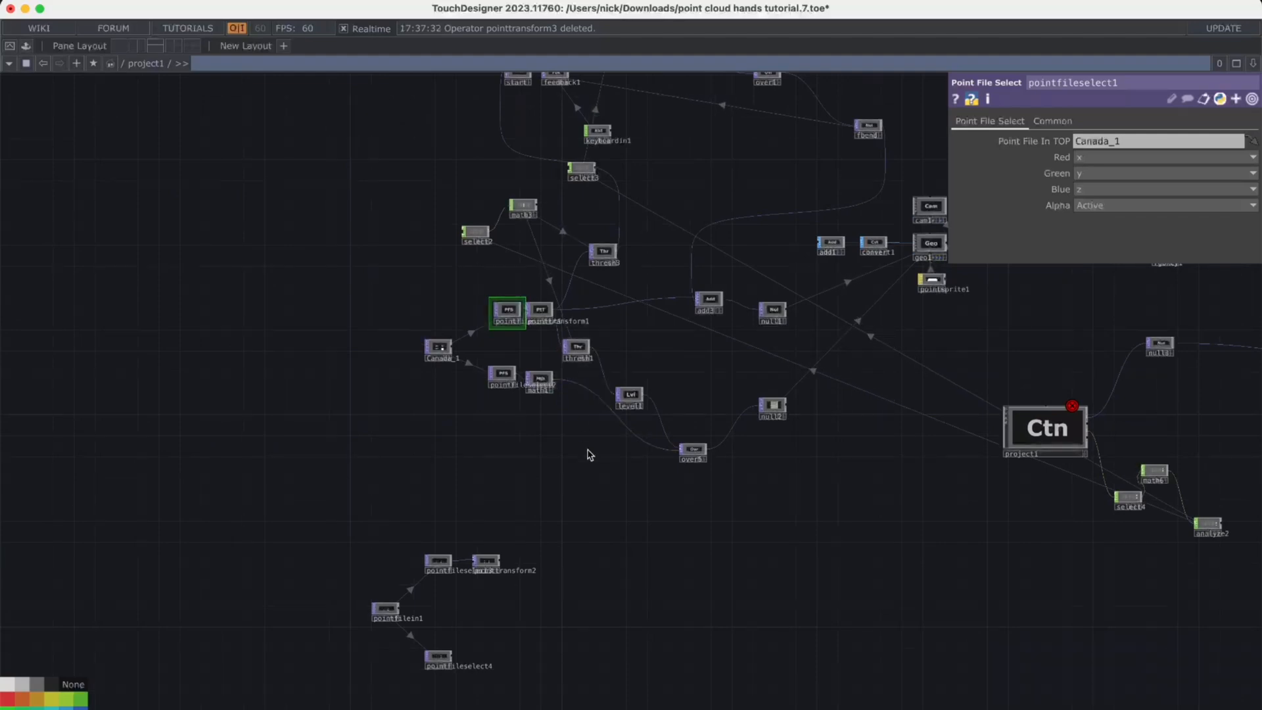
pyautogui.scroll(4, 589, 394)
pyautogui.scroll(1, 583, 394)
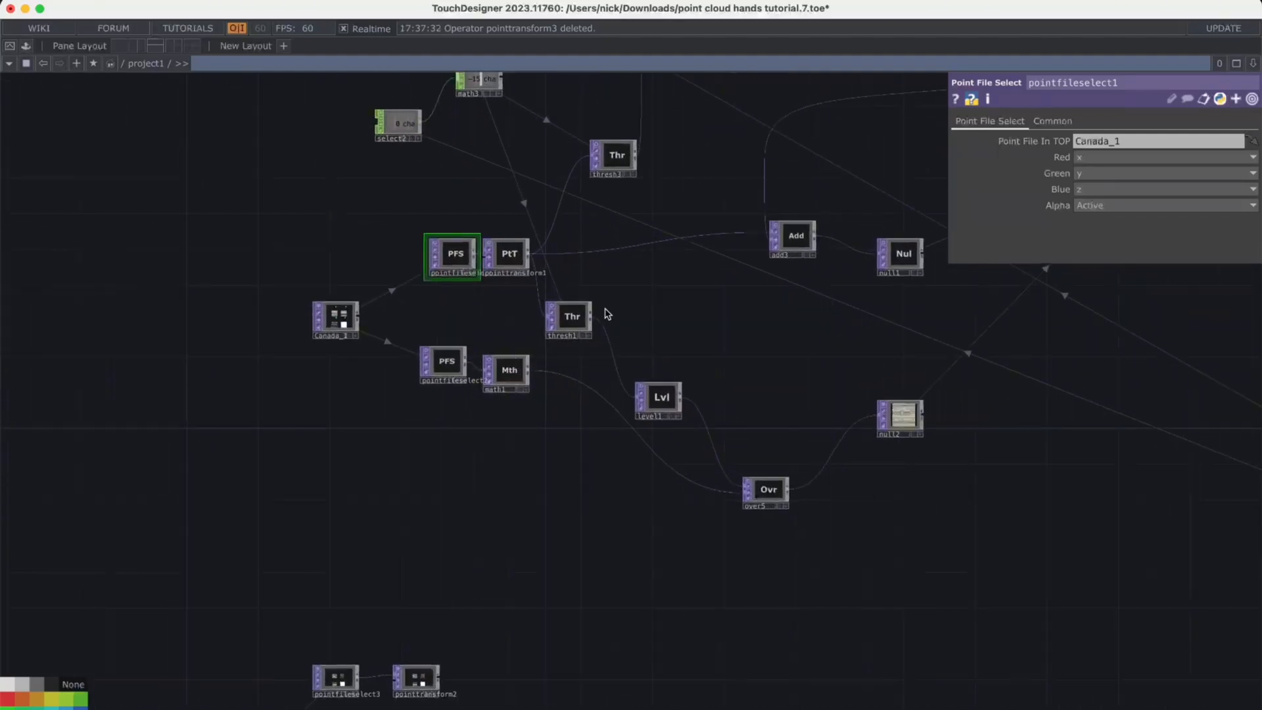
# Copy thresh1, math1, level1, over5 and null2 from the existing network and paste them below pointfileselect4
pyautogui.moveTo(510, 300); pyautogui.dragTo(902, 546)
pyautogui.hotkey('ctrl', 'c')
pyautogui.scroll(-10, 789, 268)
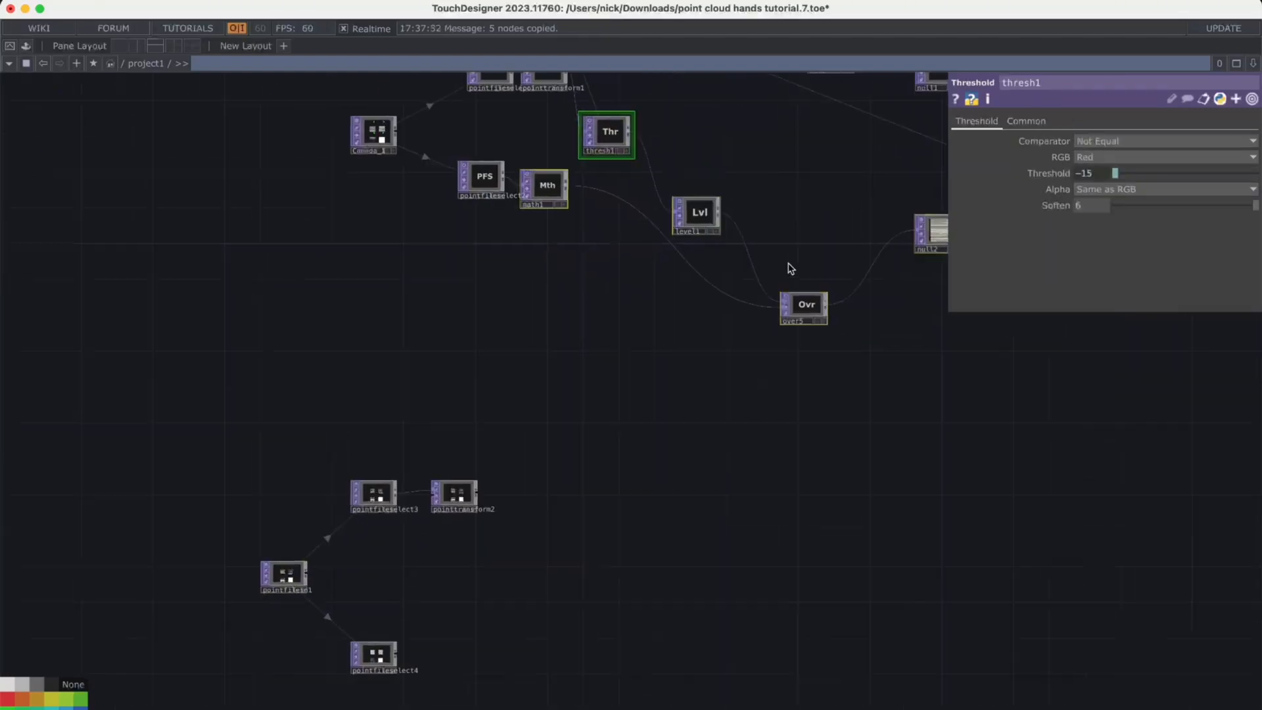
pyautogui.hotkey('ctrl', 'v')
pyautogui.moveTo(595, 406); pyautogui.dragTo(634, 197, button='middle')
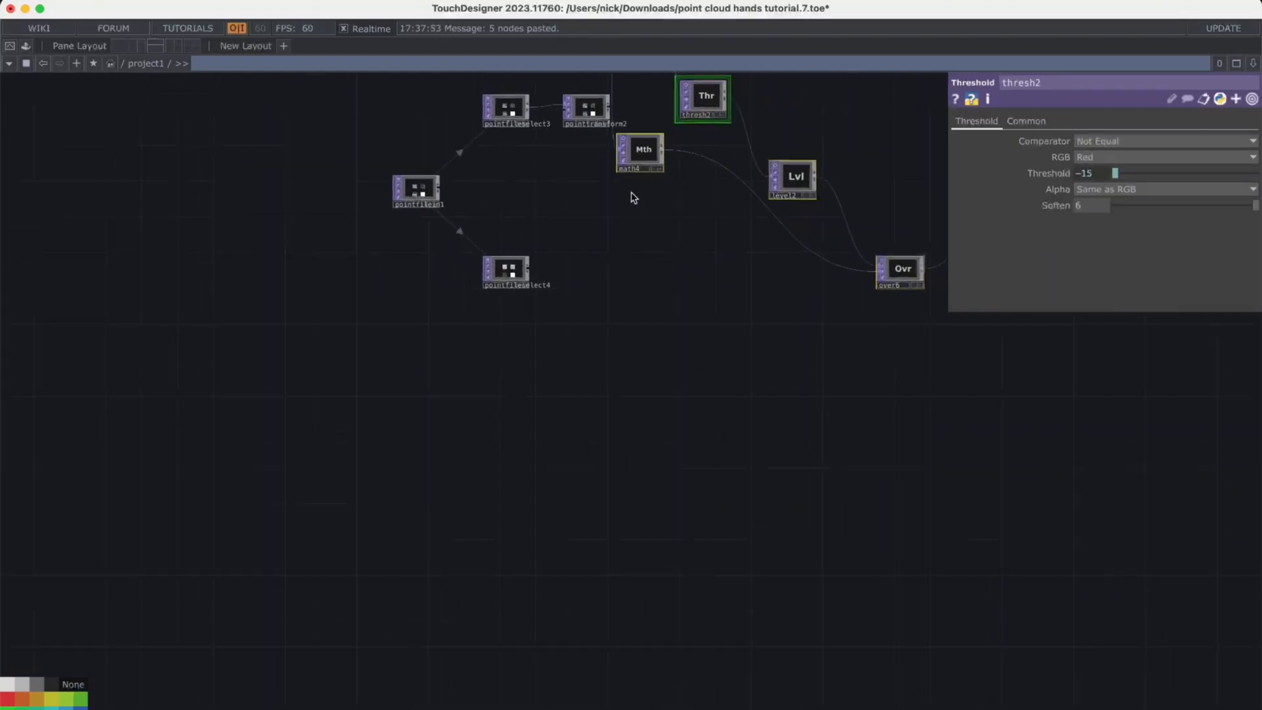
pyautogui.click(599, 470)
pyautogui.scroll(4, 554, 319)
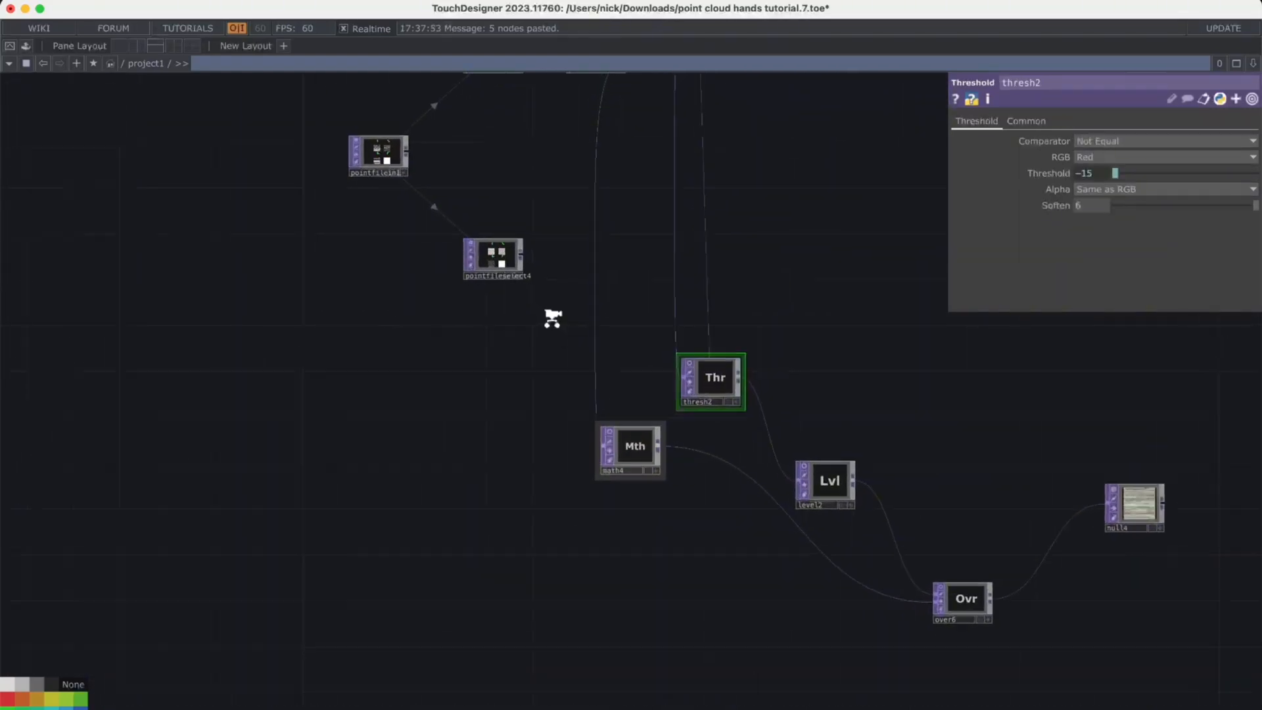
pyautogui.rightClick(520, 250)
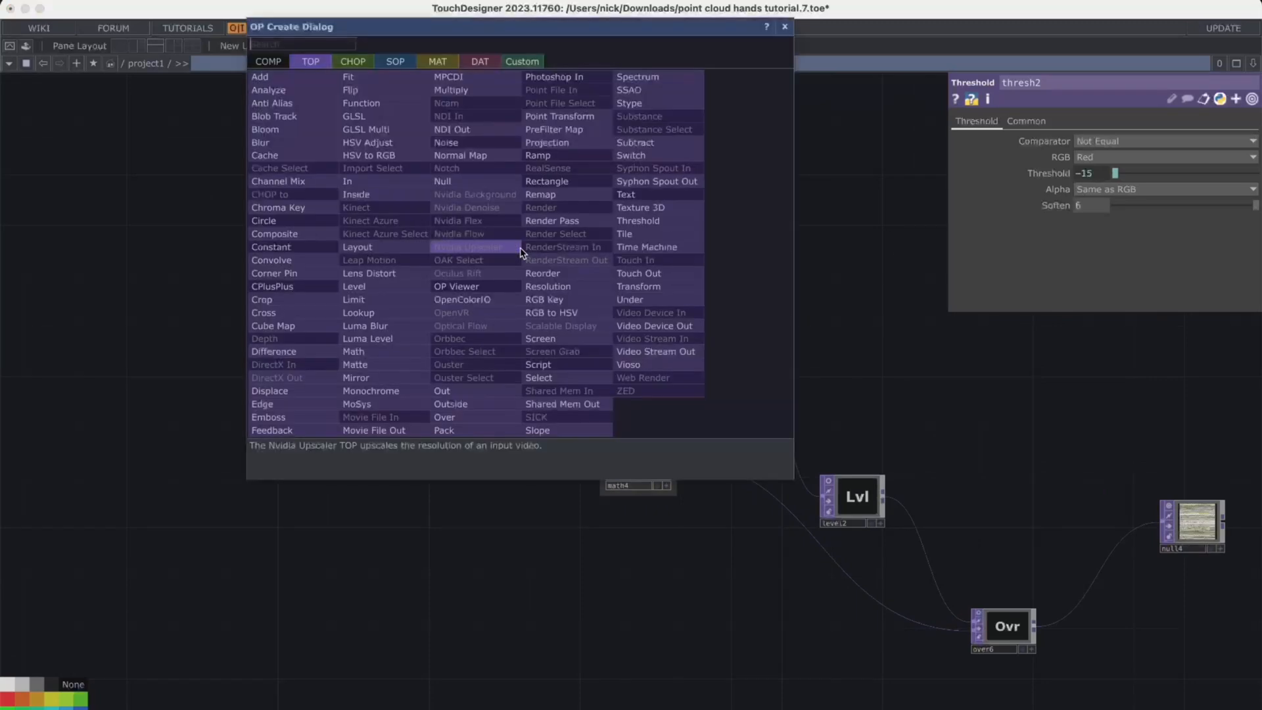
pyautogui.write('mat')
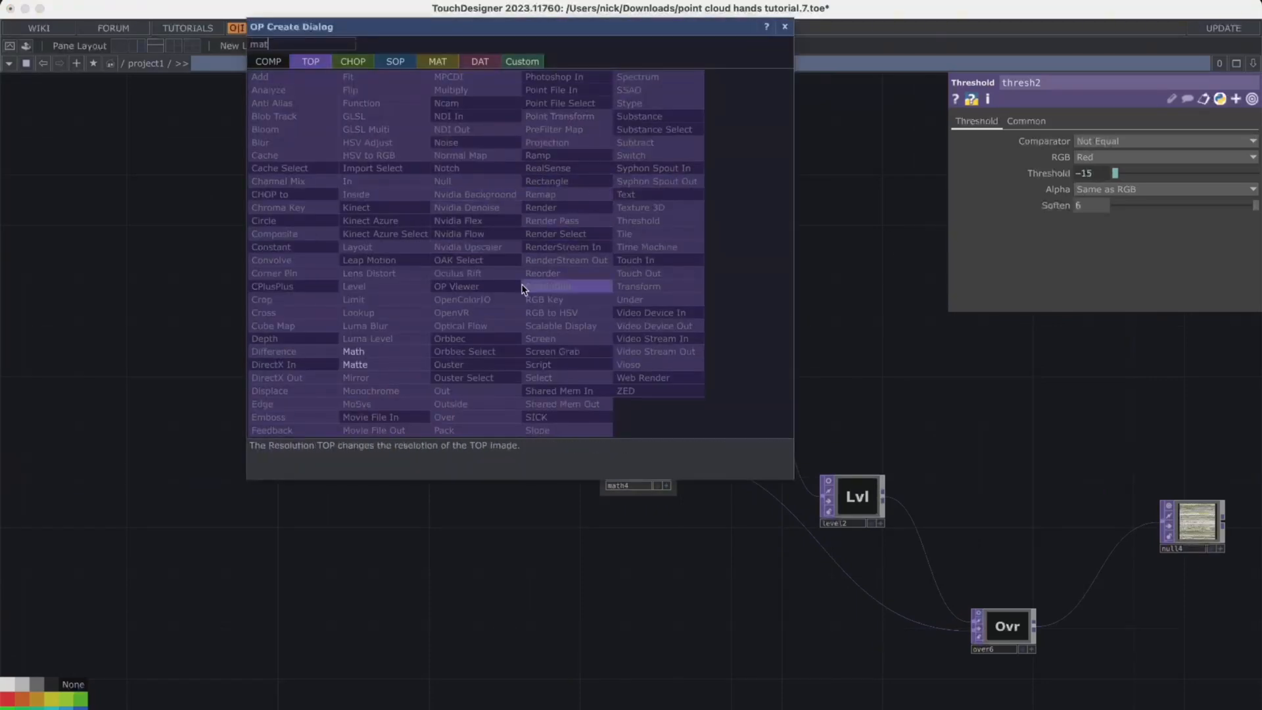
pyautogui.click(622, 563)
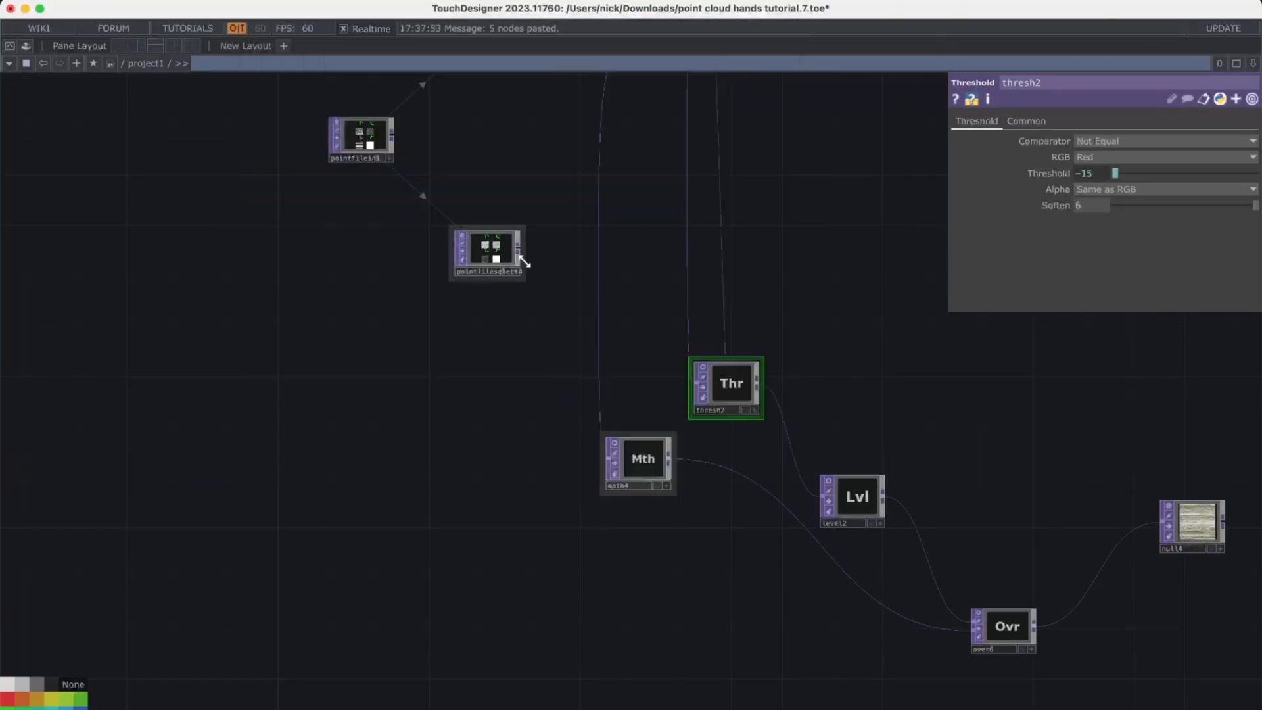
# Connect pointfileselect4 to the input of math4 and open the expression of its Multiply parameter
pyautogui.moveTo(522, 258); pyautogui.dragTo(654, 465)
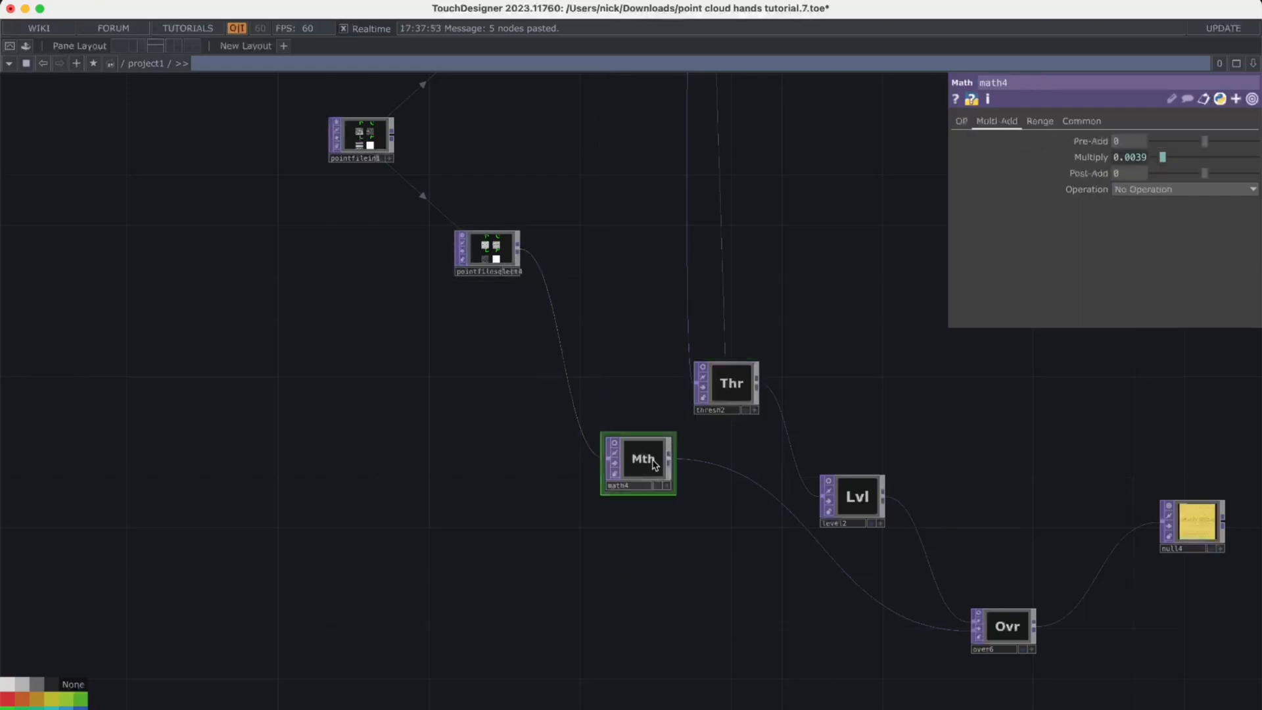
pyautogui.click(1111, 158)
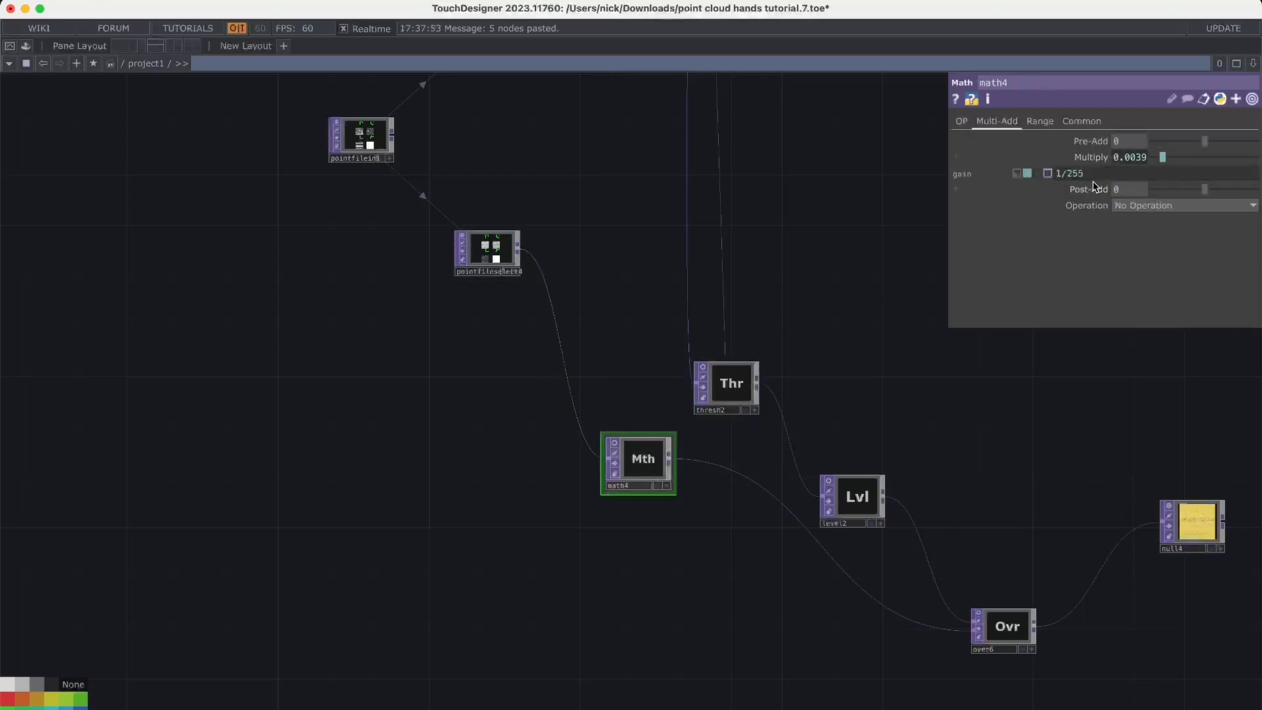
pyautogui.click(1107, 178)
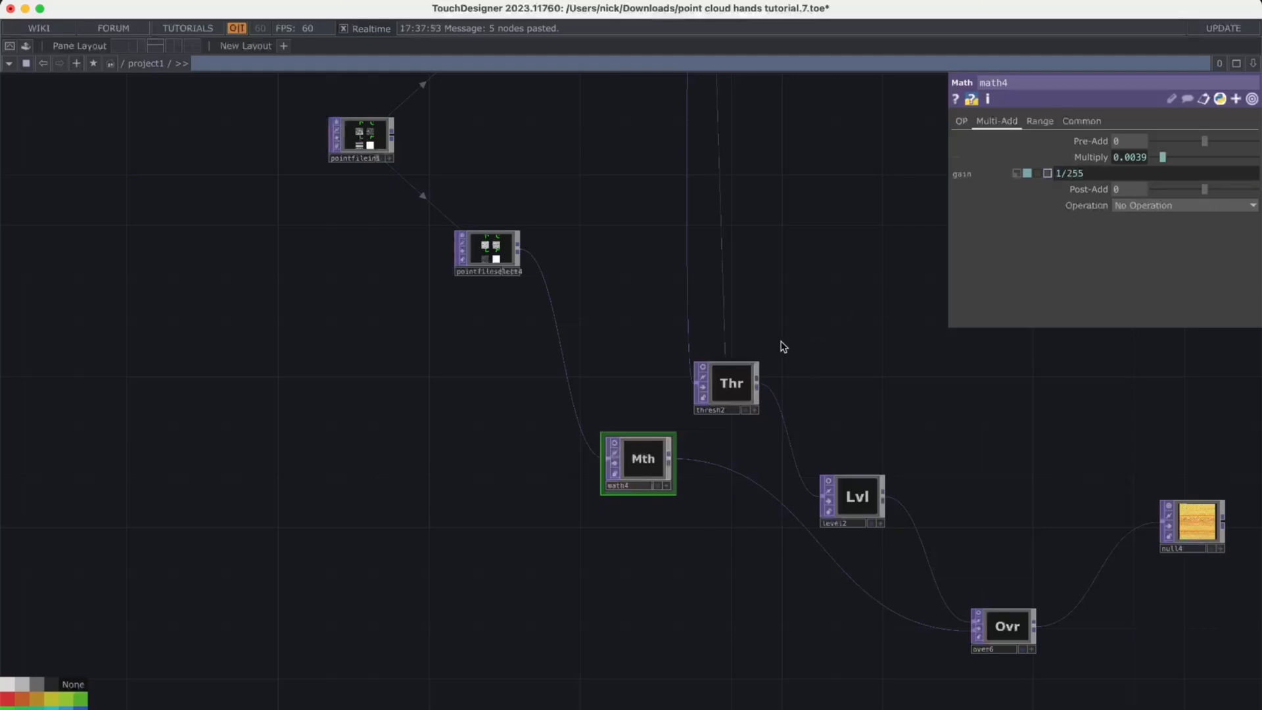
pyautogui.press('Return')
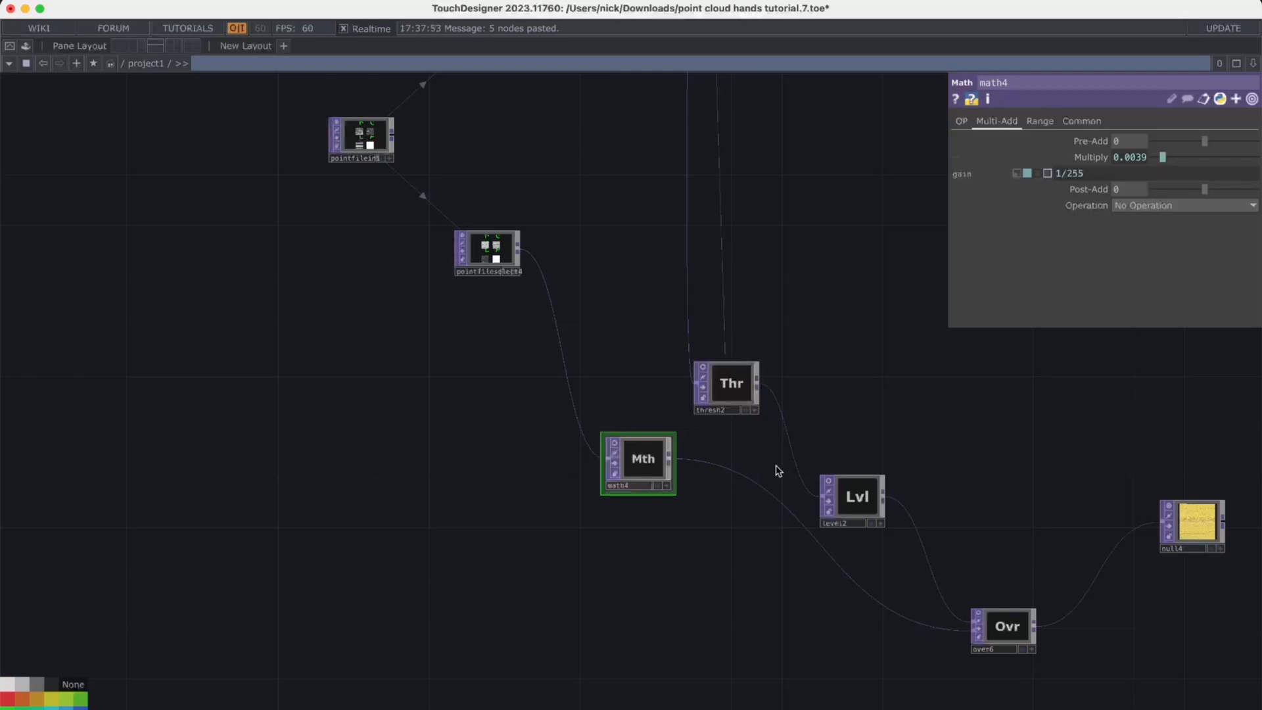
# Move level2 in line with thresh2, and show the parameters of over6
pyautogui.moveTo(838, 491); pyautogui.dragTo(834, 372)
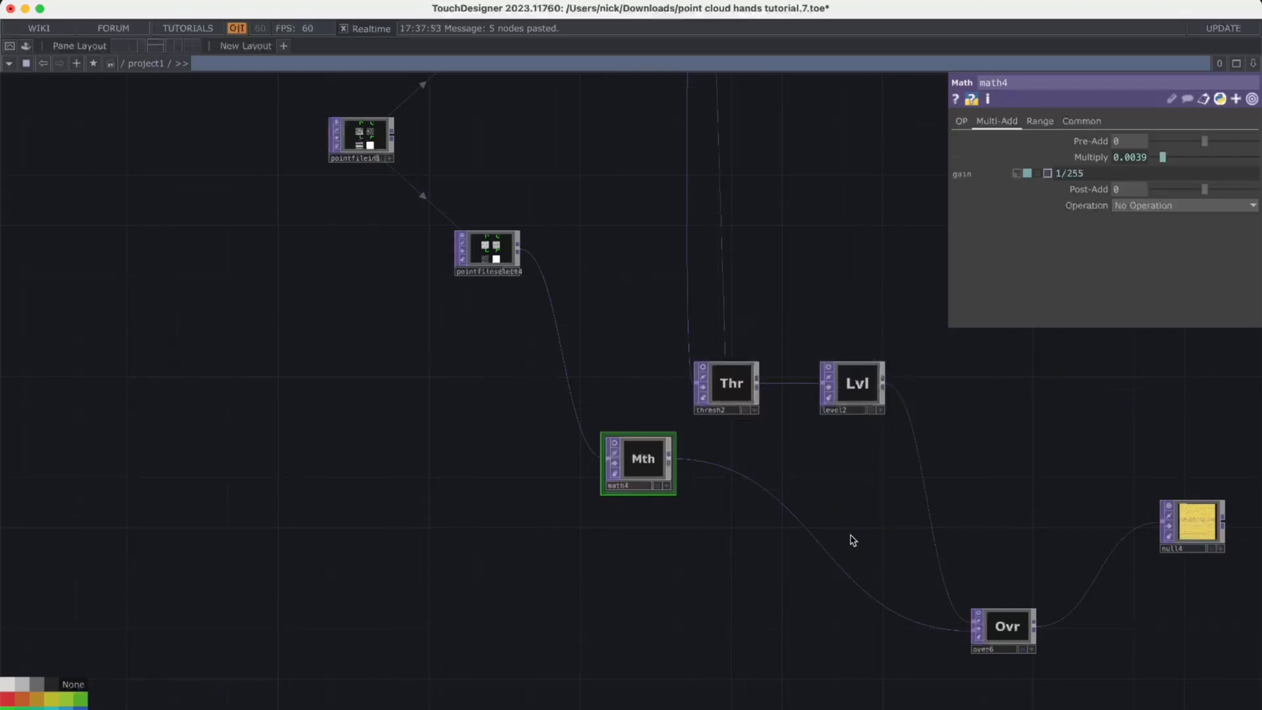
pyautogui.moveTo(850, 538); pyautogui.dragTo(727, 464)
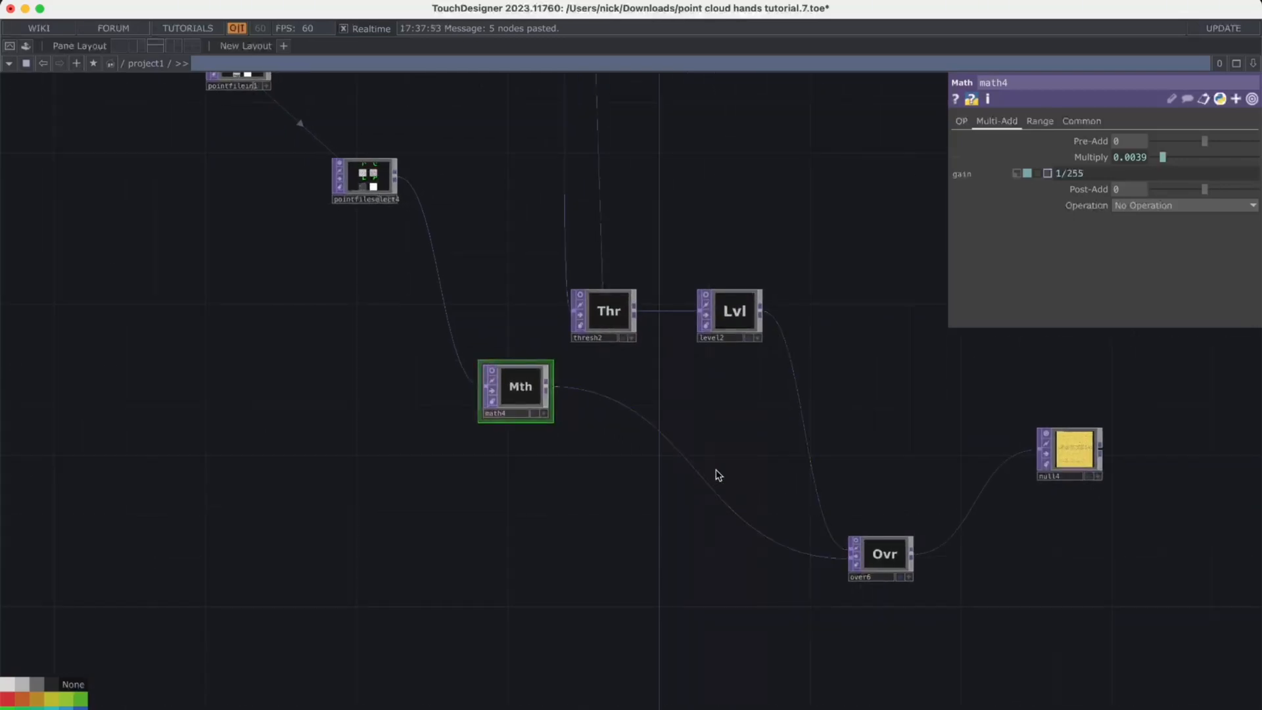
pyautogui.hscroll(1, 690, 447)
pyautogui.click(888, 560)
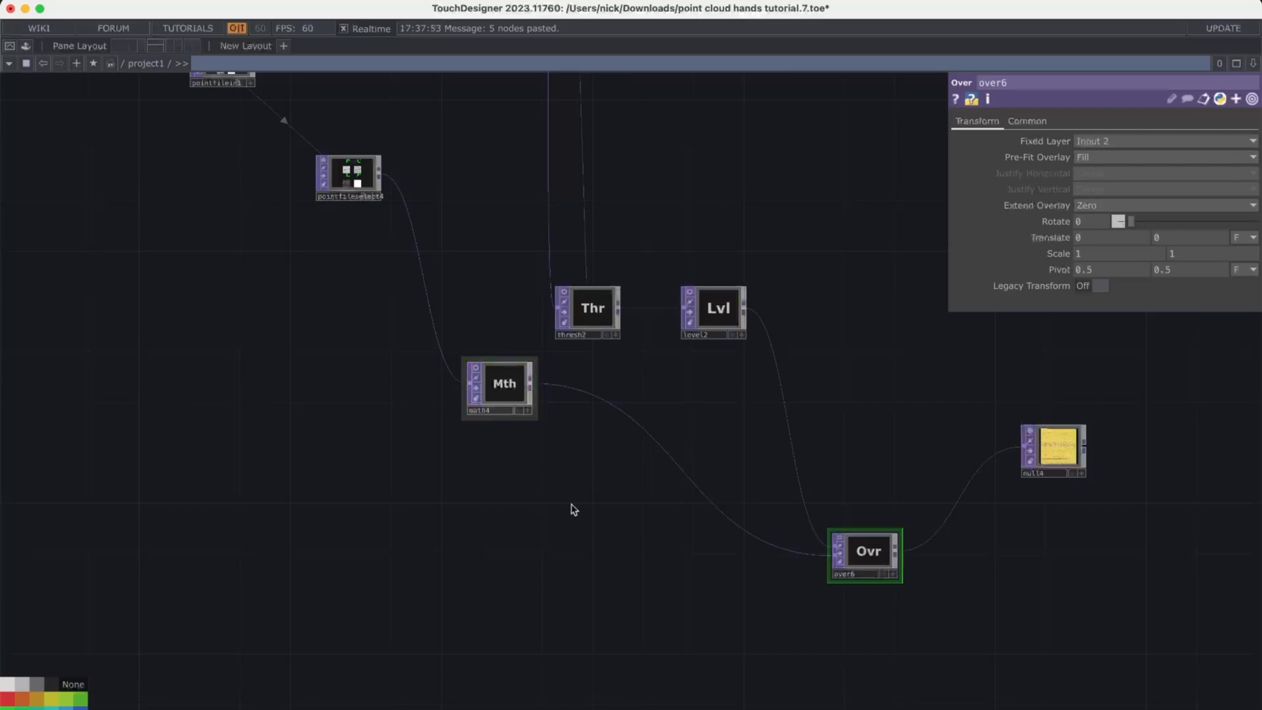
# Insert an Over TOP on the wire between math4 and over6, placing it between the two operators
pyautogui.rightClick(529, 374)
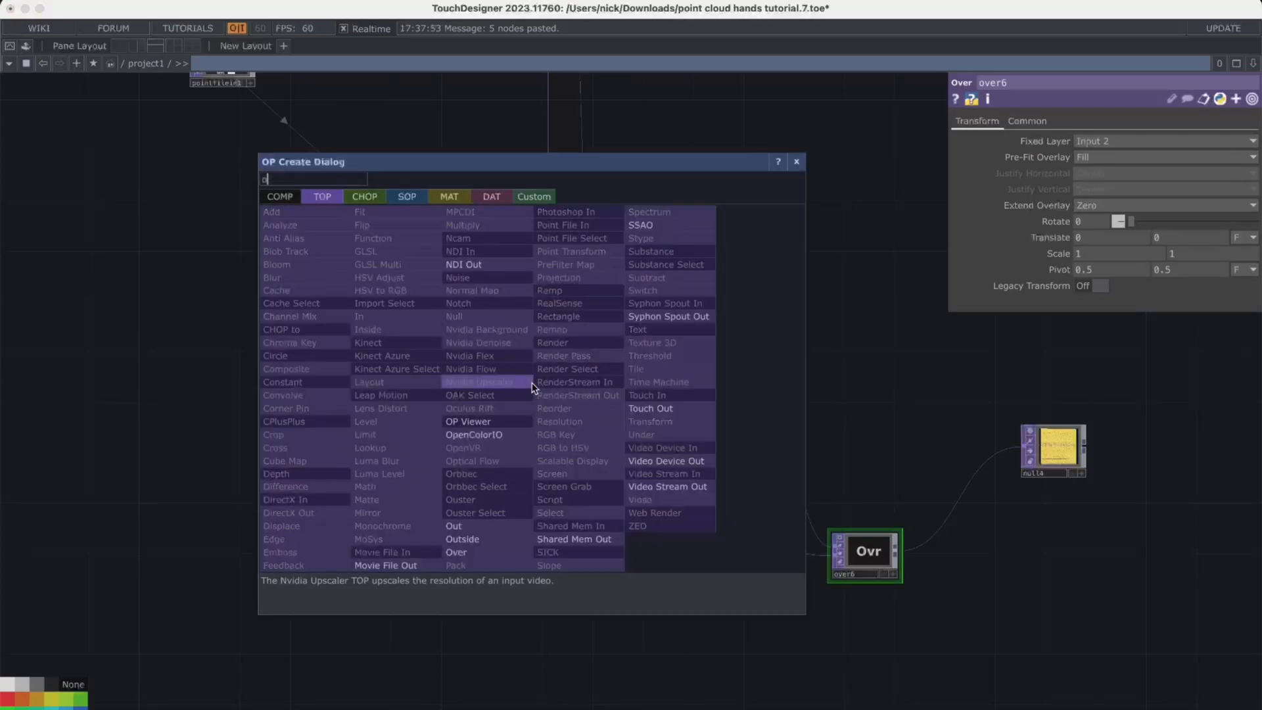
pyautogui.click(459, 552)
pyautogui.click(592, 545)
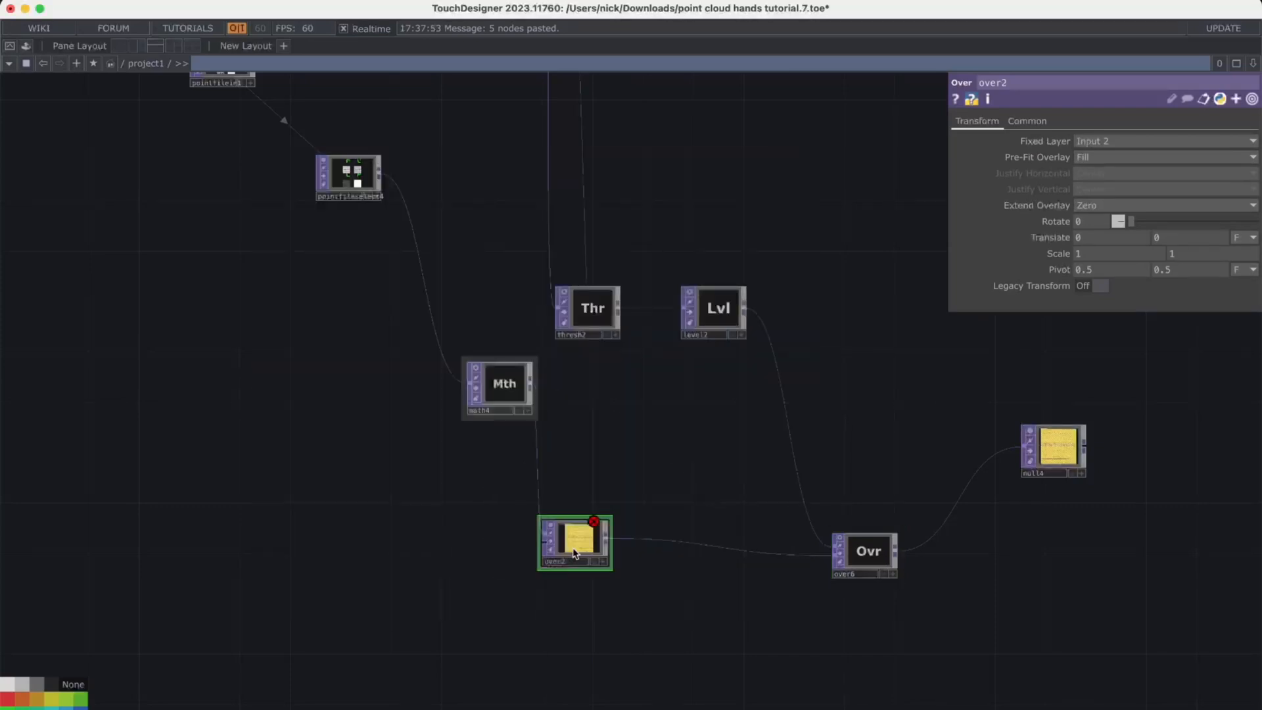
pyautogui.click(686, 460)
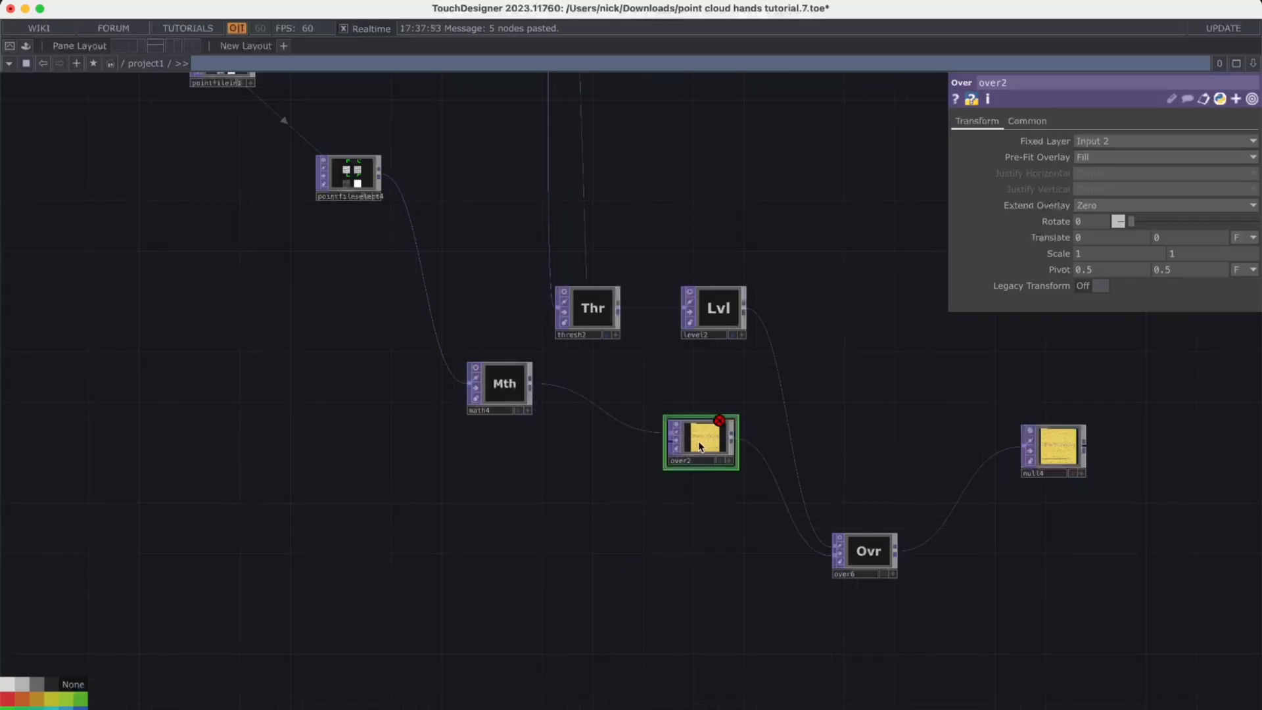
# Rewire math4 to over2 by disconnecting the existing inputs and connecting it only to the second input
pyautogui.moveTo(670, 434); pyautogui.dragTo(665, 459)
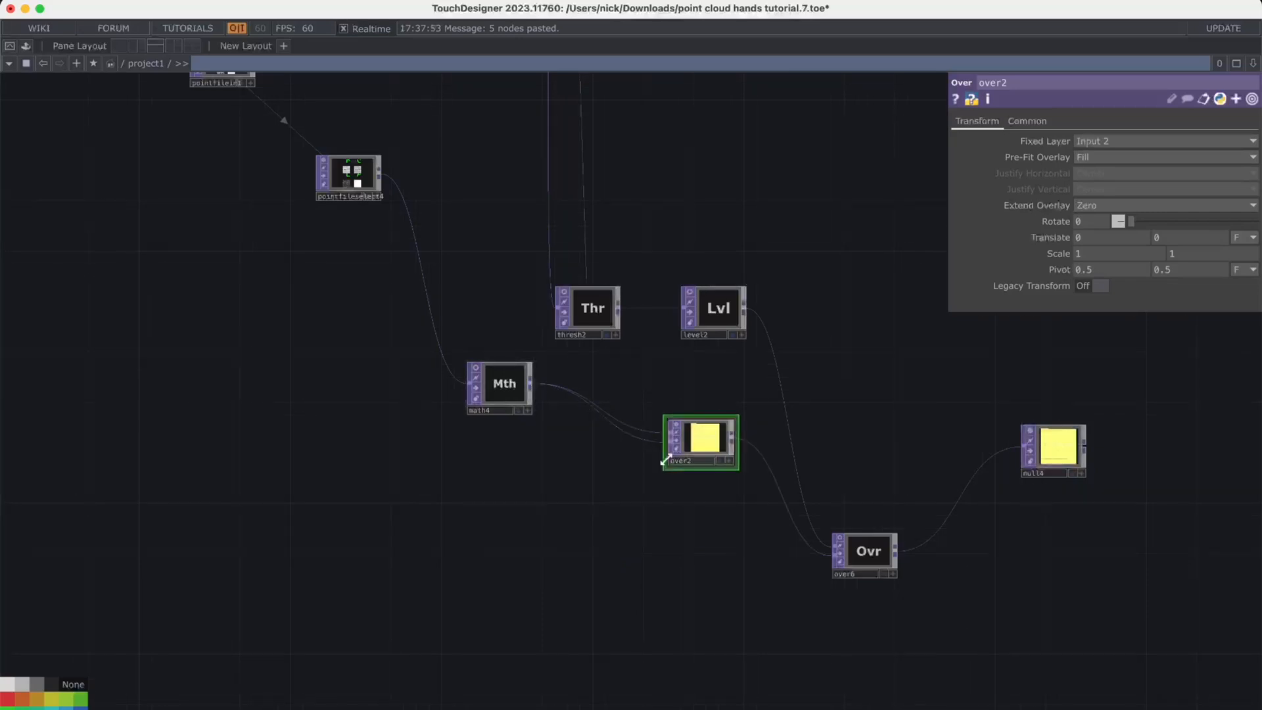
pyautogui.rightClick(641, 428)
pyautogui.click(651, 445)
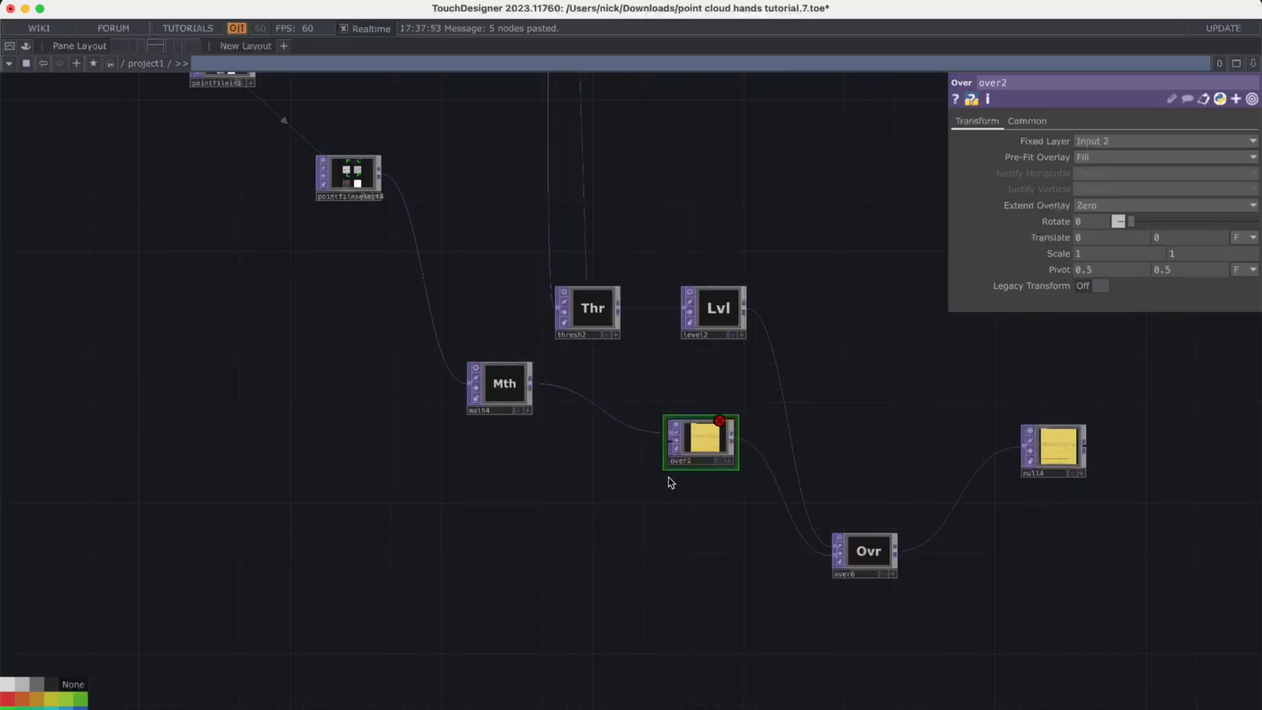
pyautogui.rightClick(655, 431)
pyautogui.click(665, 474)
pyautogui.moveTo(535, 384); pyautogui.dragTo(669, 440)
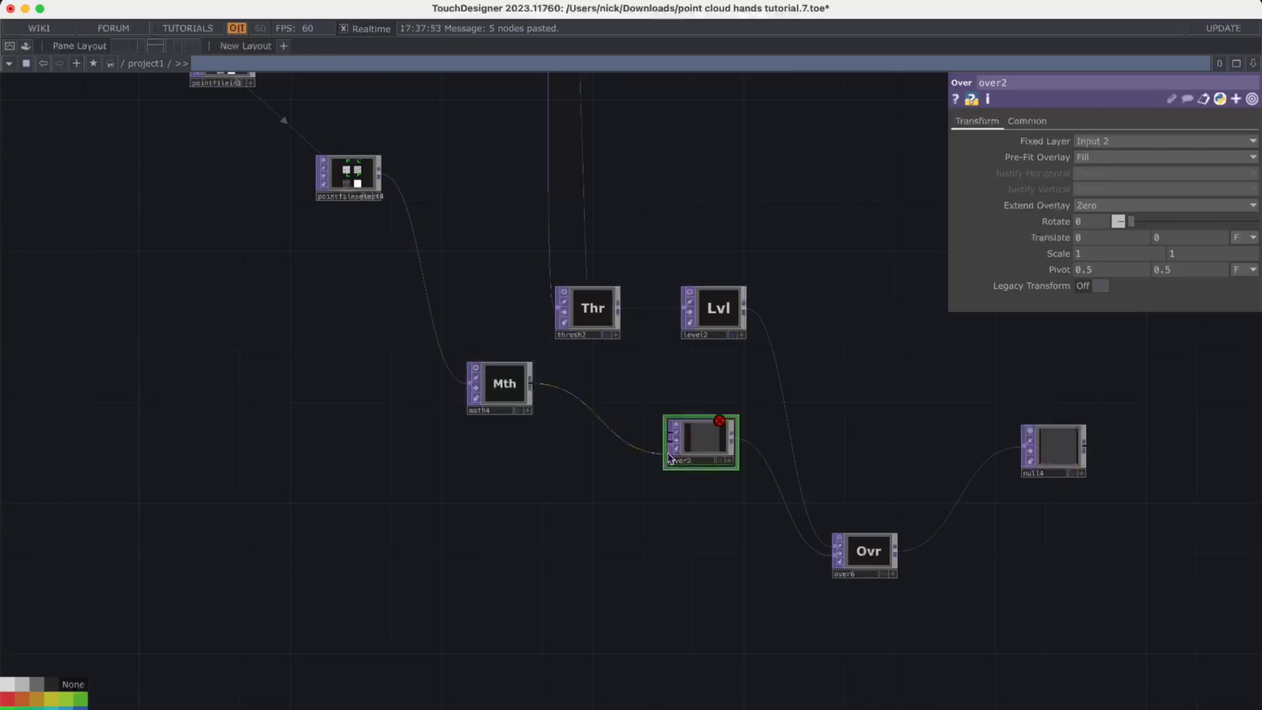
# Move thresh2 and level2 together up beside pointtransform2
pyautogui.scroll(-6, 707, 381)
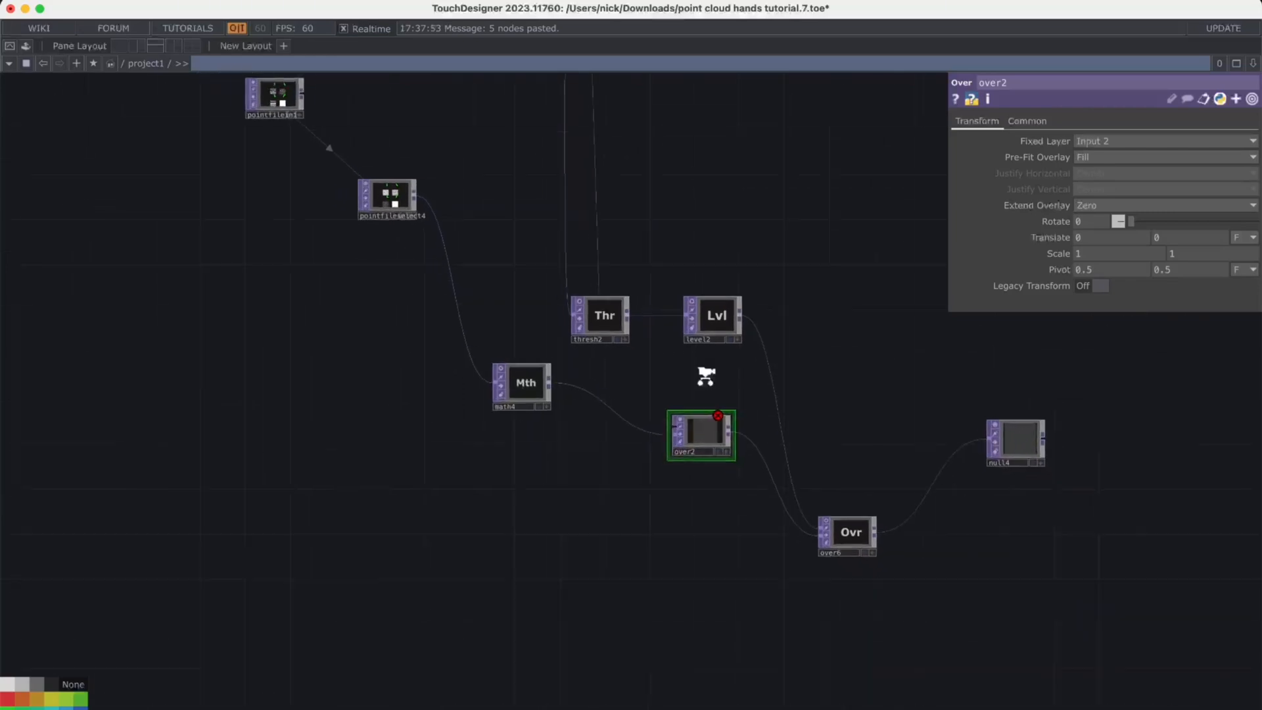
pyautogui.scroll(4, 667, 467)
pyautogui.moveTo(663, 474); pyautogui.dragTo(665, 475, button='middle')
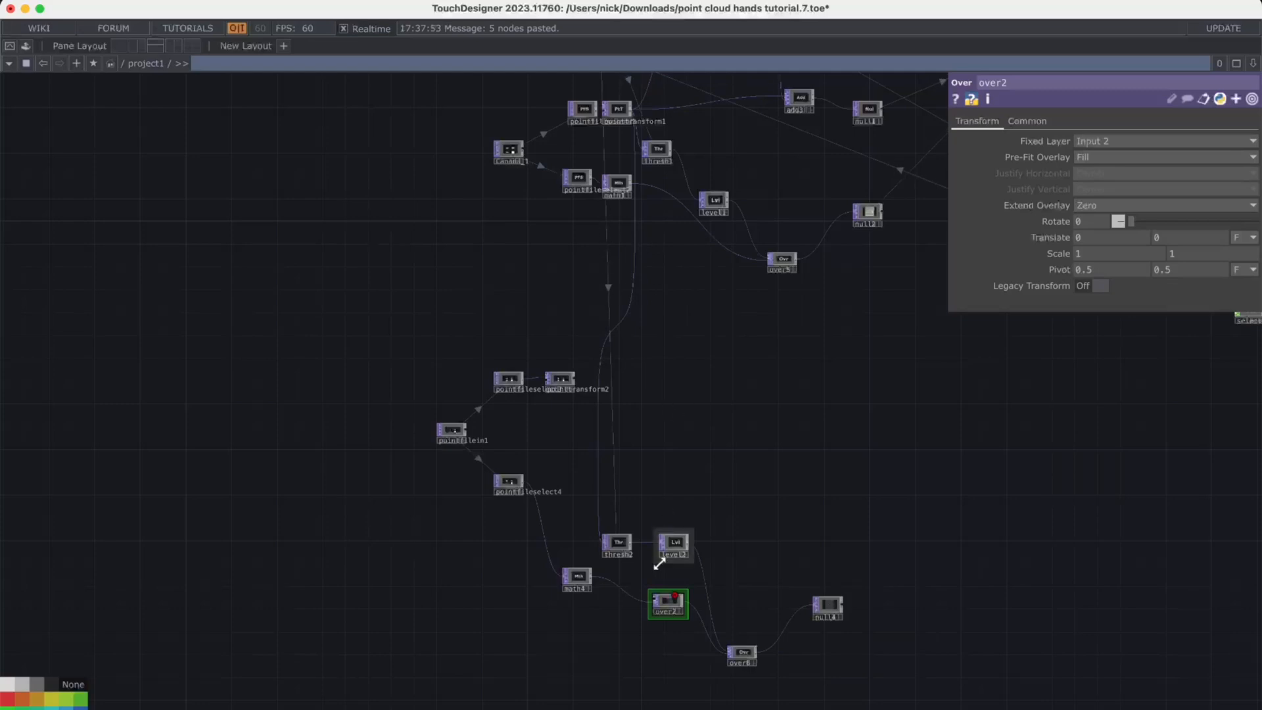
pyautogui.scroll(3, 660, 562)
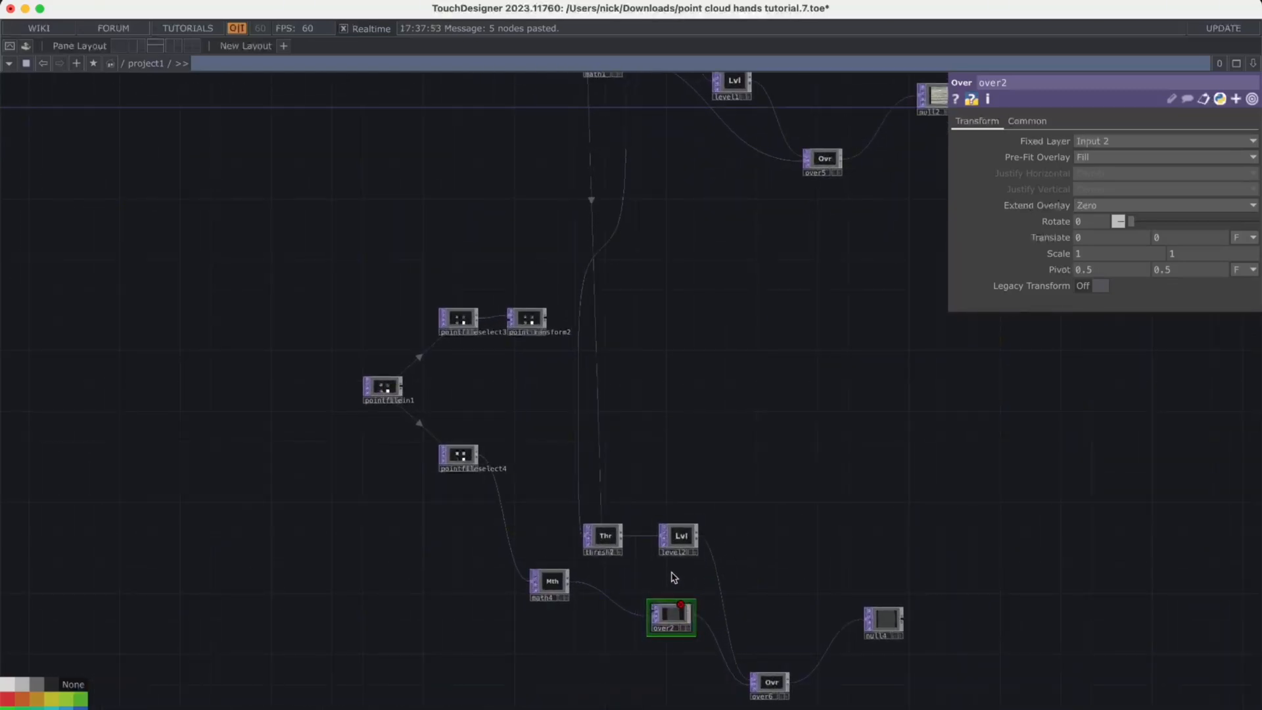
pyautogui.scroll(2, 711, 595)
pyautogui.moveTo(544, 470); pyautogui.dragTo(636, 516)
pyautogui.moveTo(735, 484); pyautogui.dragTo(626, 487)
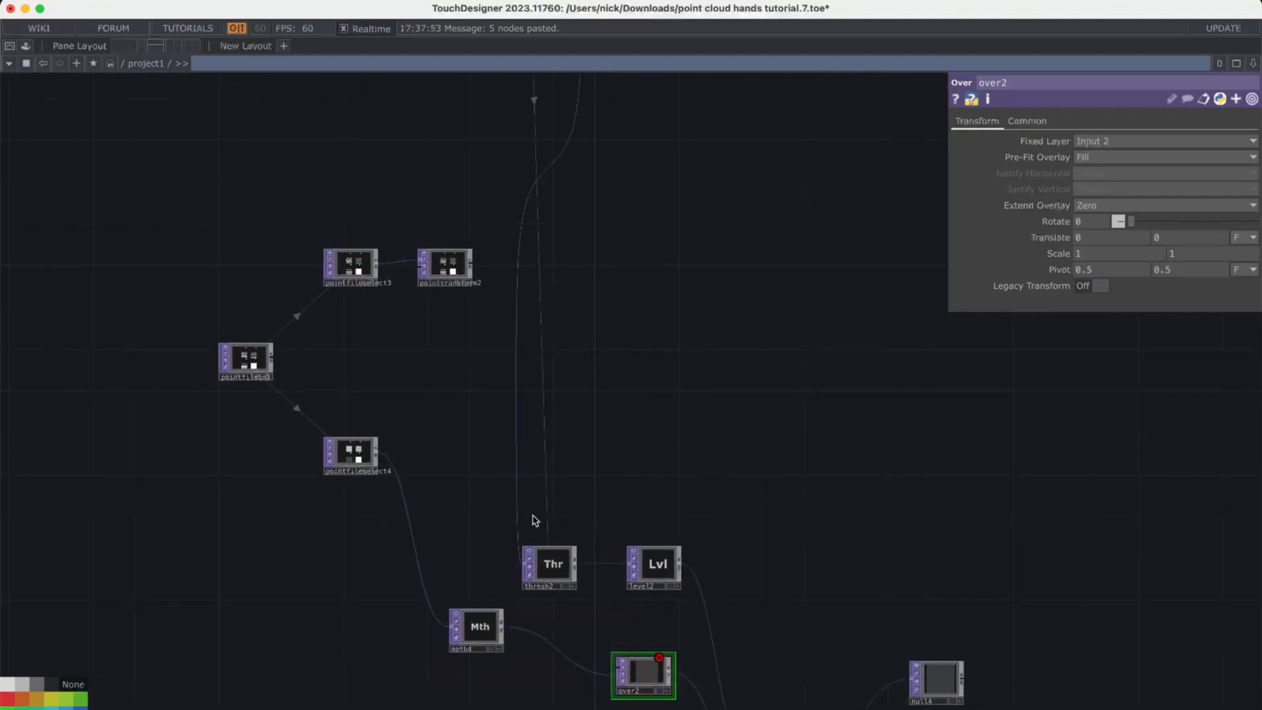
pyautogui.moveTo(533, 521)
pyautogui.mouseDown()
pyautogui.moveTo(673, 572)
pyautogui.moveTo(535, 524)
pyautogui.mouseUp()
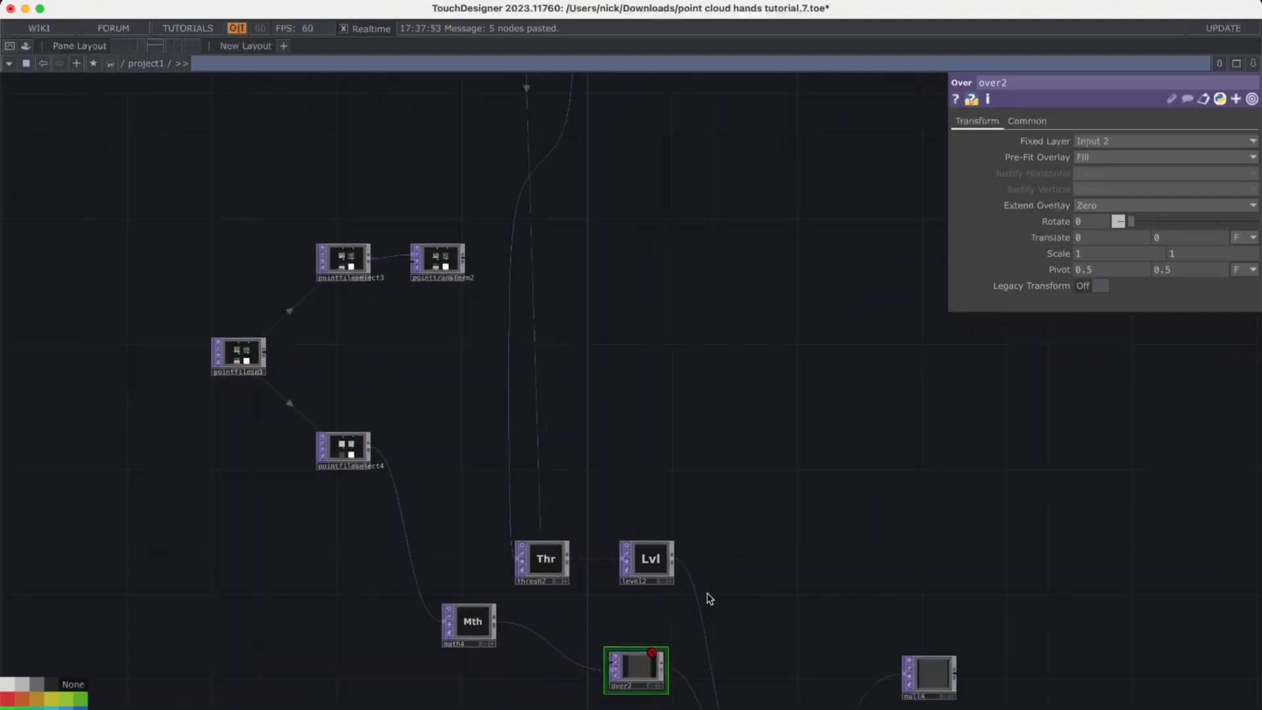
pyautogui.moveTo(709, 598); pyautogui.dragTo(491, 536, button='right')
pyautogui.moveTo(549, 567); pyautogui.dragTo(552, 301)
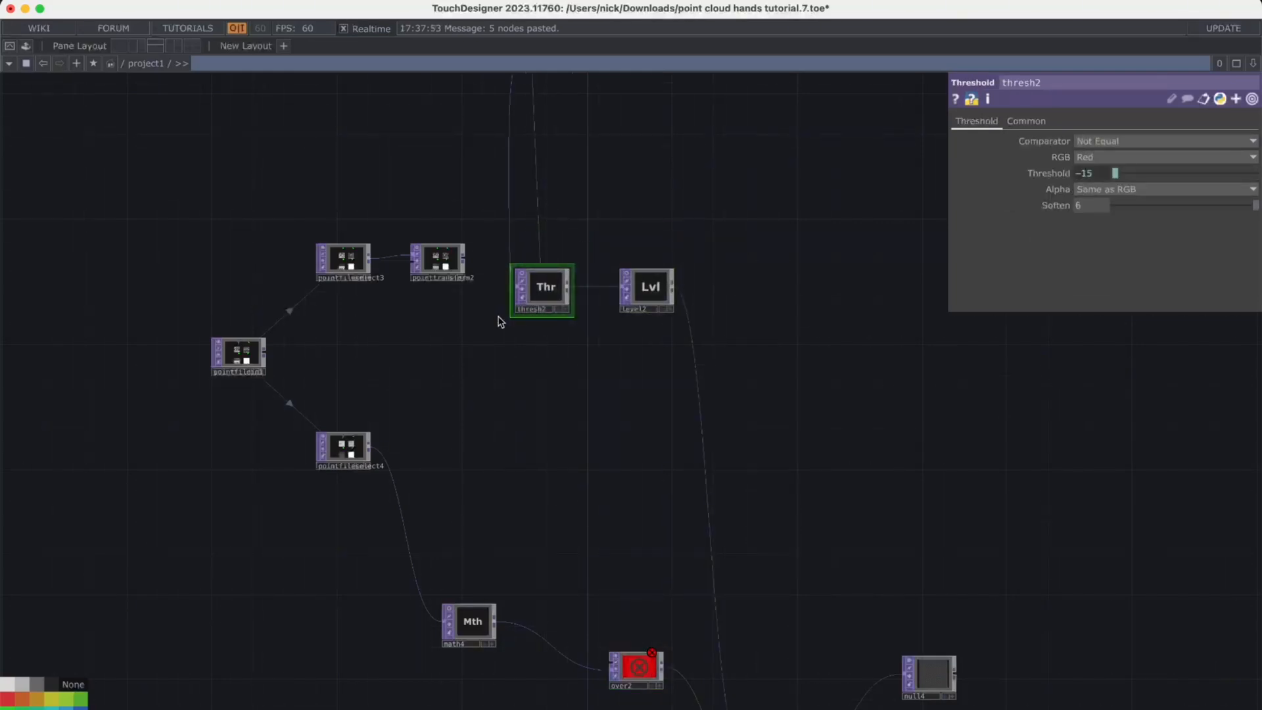
# Delete over6, connect over2 directly to null4, and move over2 between math4 and null4
pyautogui.moveTo(556, 529); pyautogui.dragTo(433, 544)
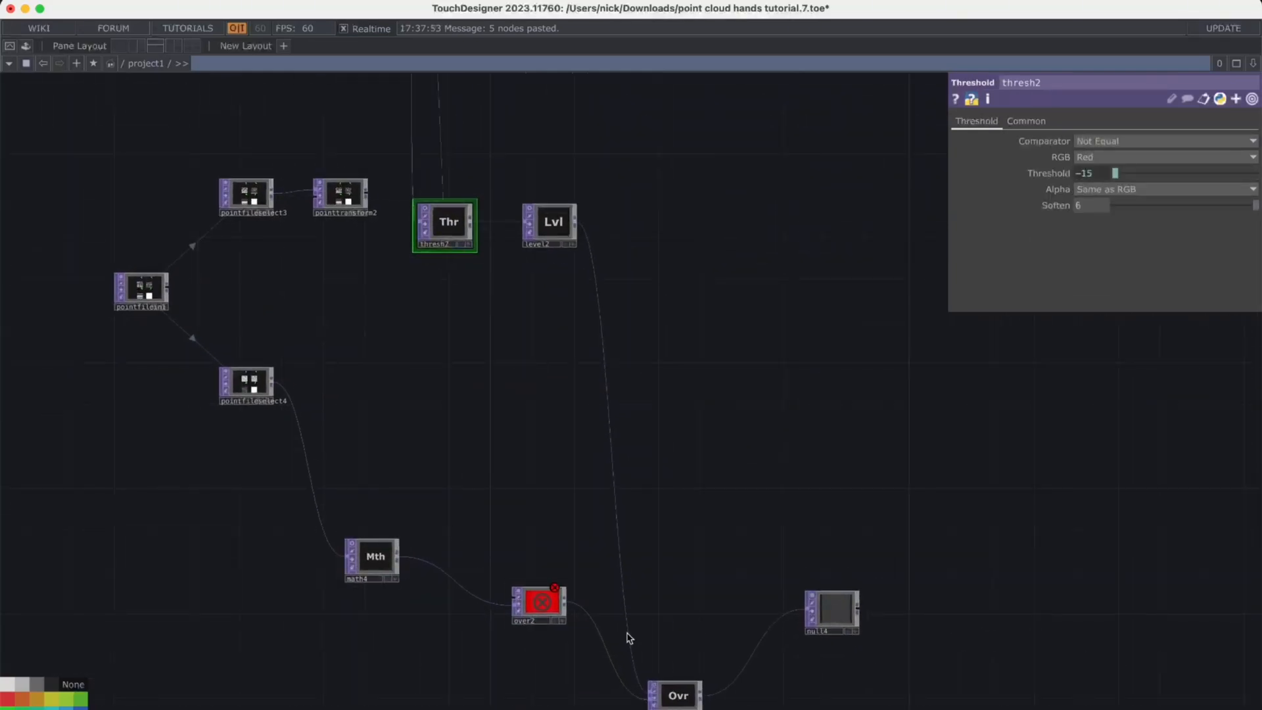
pyautogui.moveTo(689, 698); pyautogui.dragTo(689, 624)
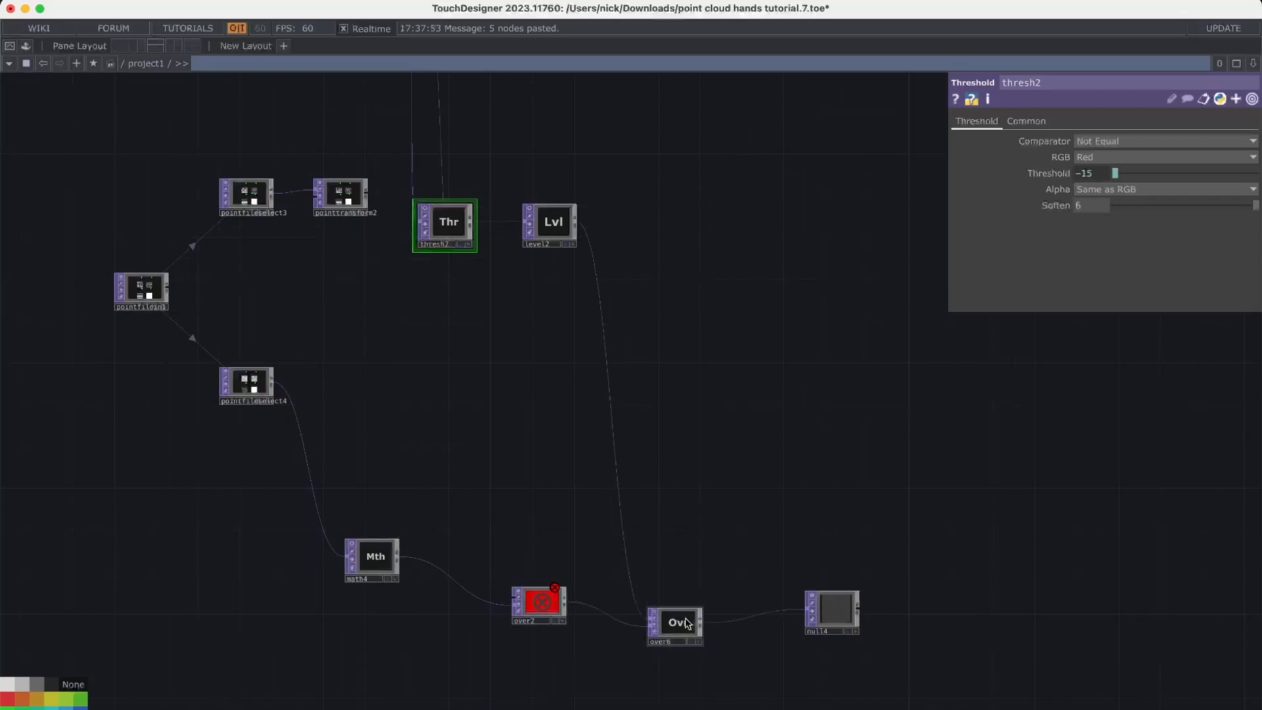
pyautogui.click(685, 624)
pyautogui.press('Delete')
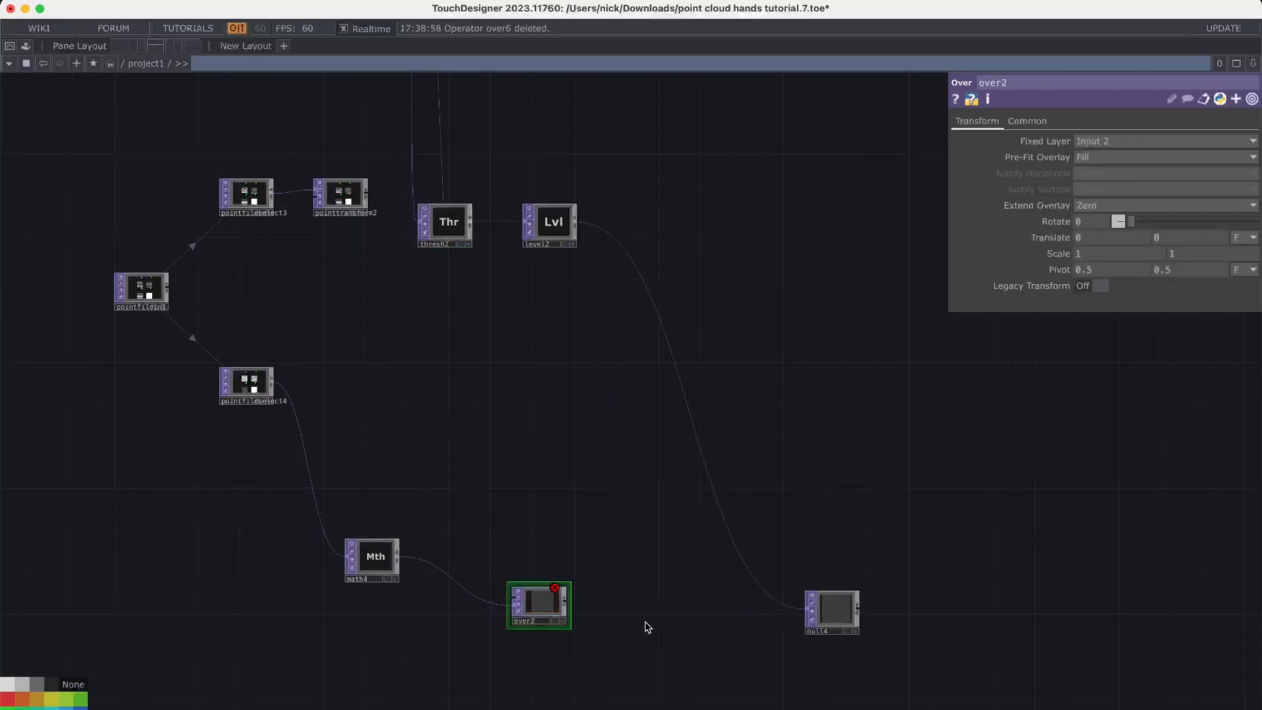
pyautogui.moveTo(567, 605); pyautogui.dragTo(835, 610)
pyautogui.moveTo(559, 603); pyautogui.dragTo(621, 528)
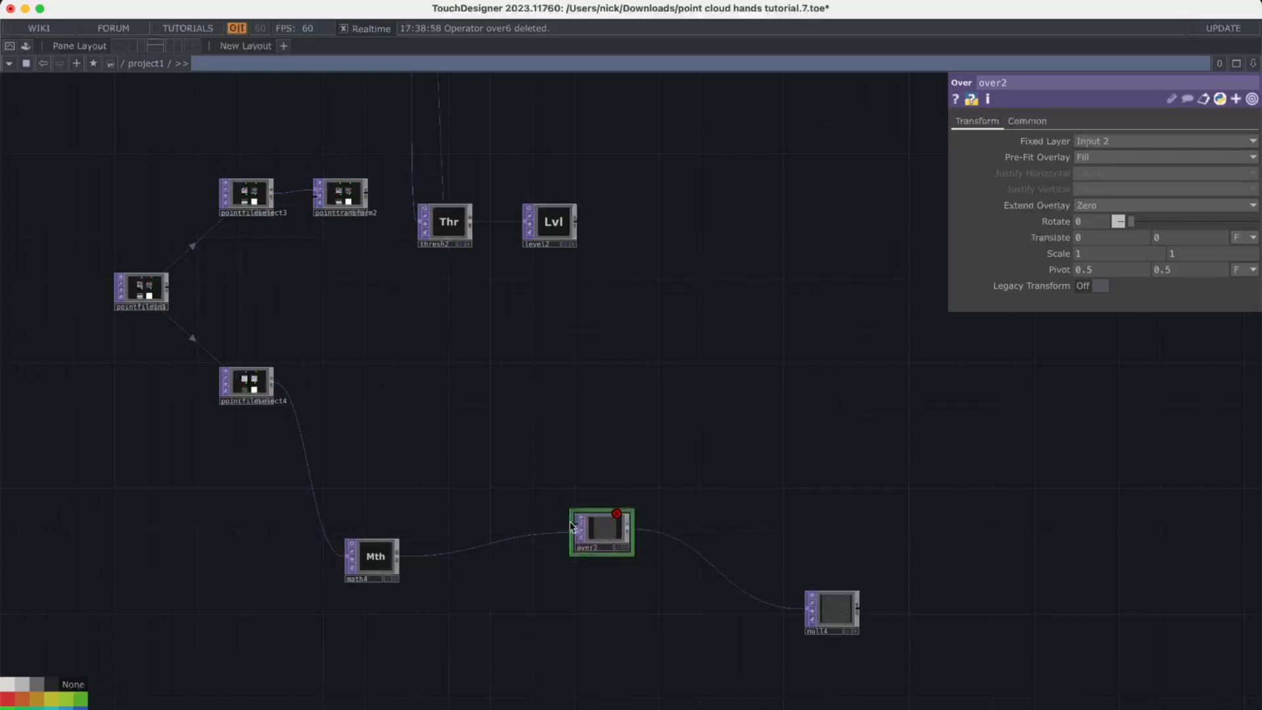
# Rename the null4 operator that follows over2 to colour
pyautogui.click(841, 614)
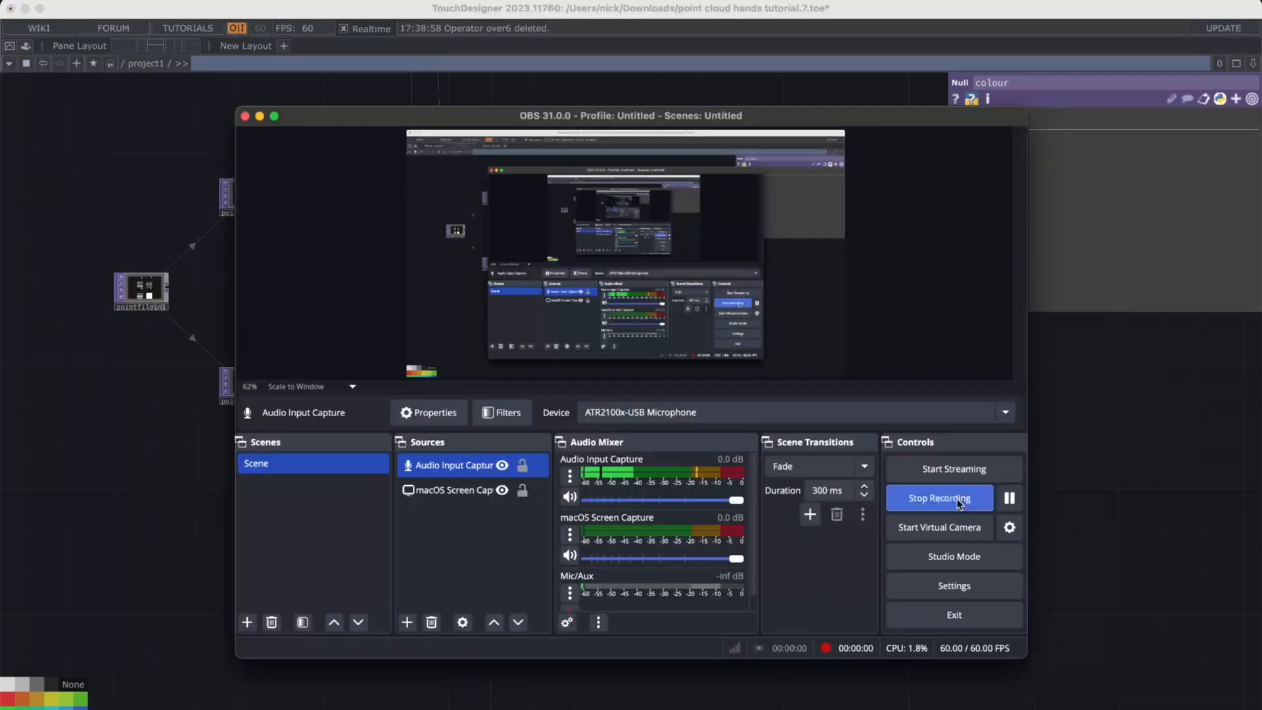
pyautogui.click(960, 505)
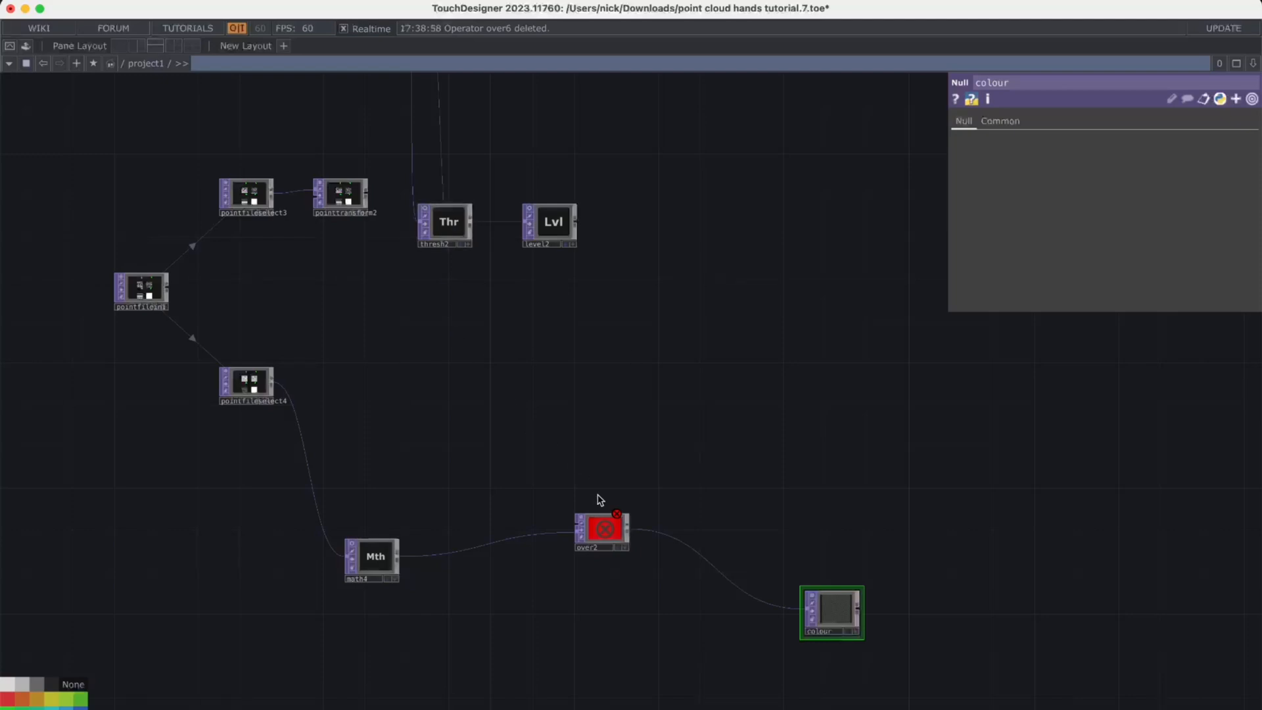
# Examine the Comparator, RGB and Threshold settings of thresh1 and thresh3 and how they connect in the Canada_1 network
pyautogui.scroll(-5, 530, 352)
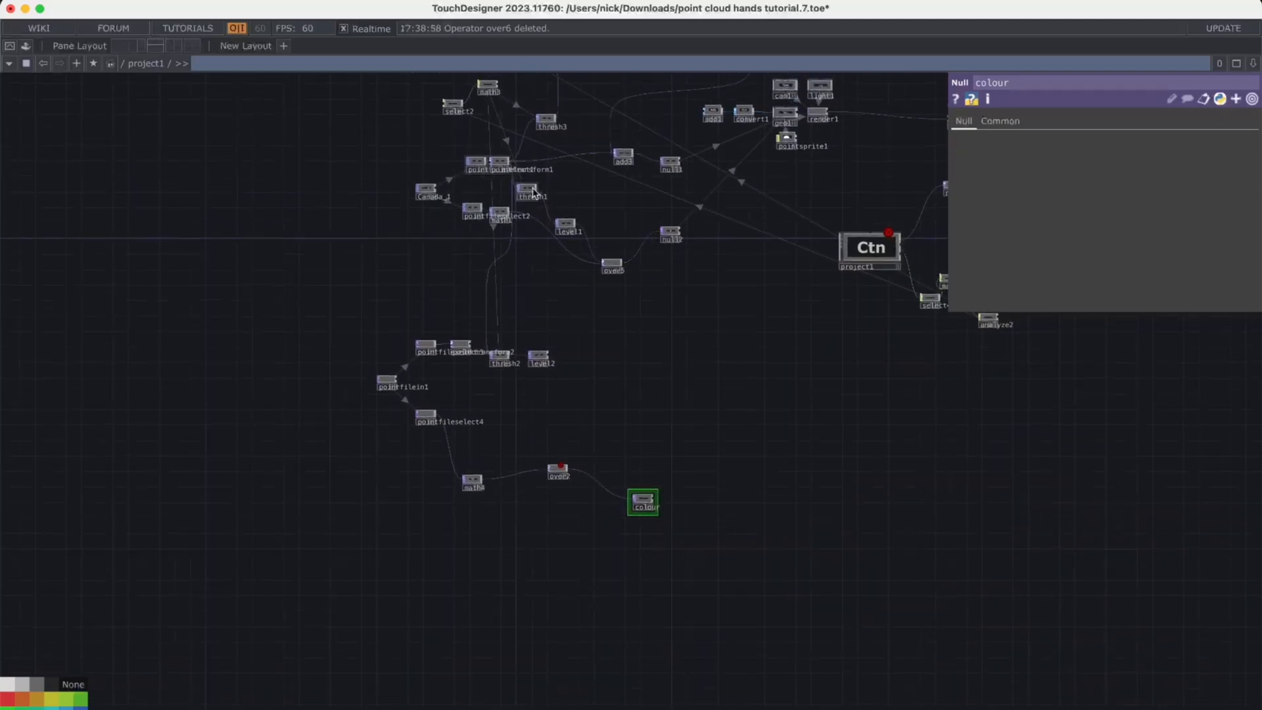
pyautogui.scroll(5, 533, 192)
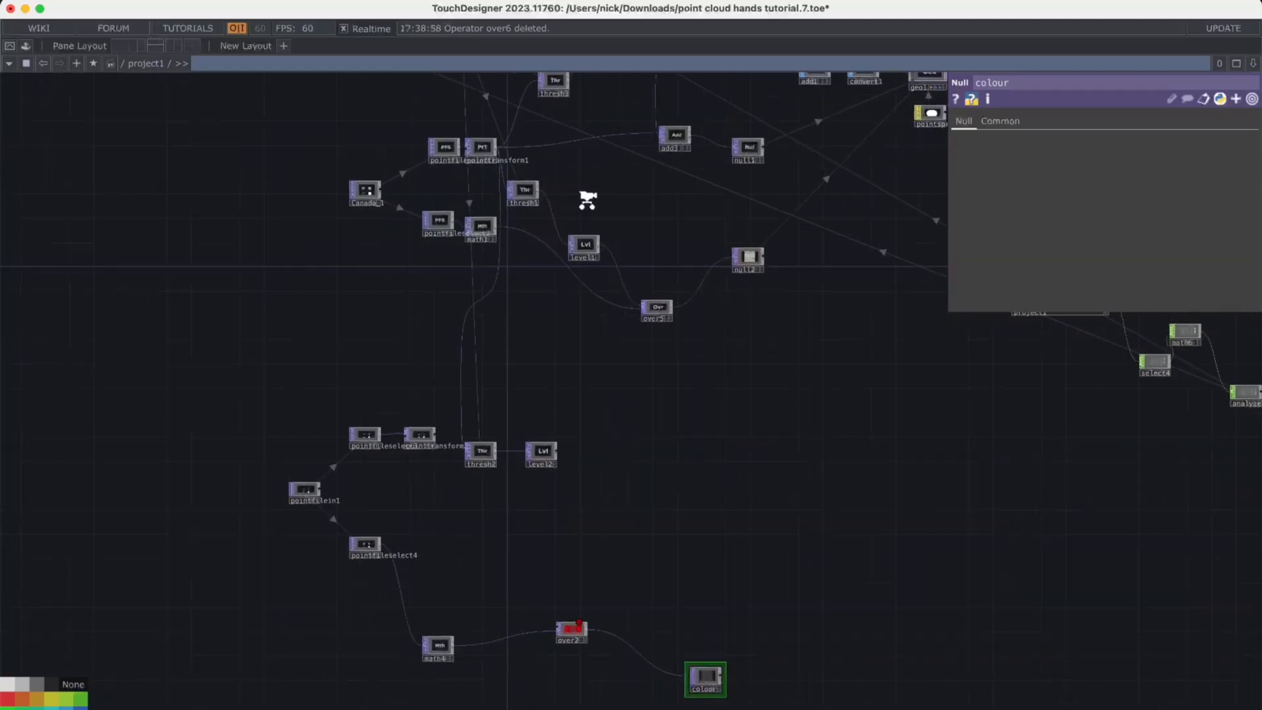
pyautogui.click(525, 190)
pyautogui.scroll(5, 623, 315)
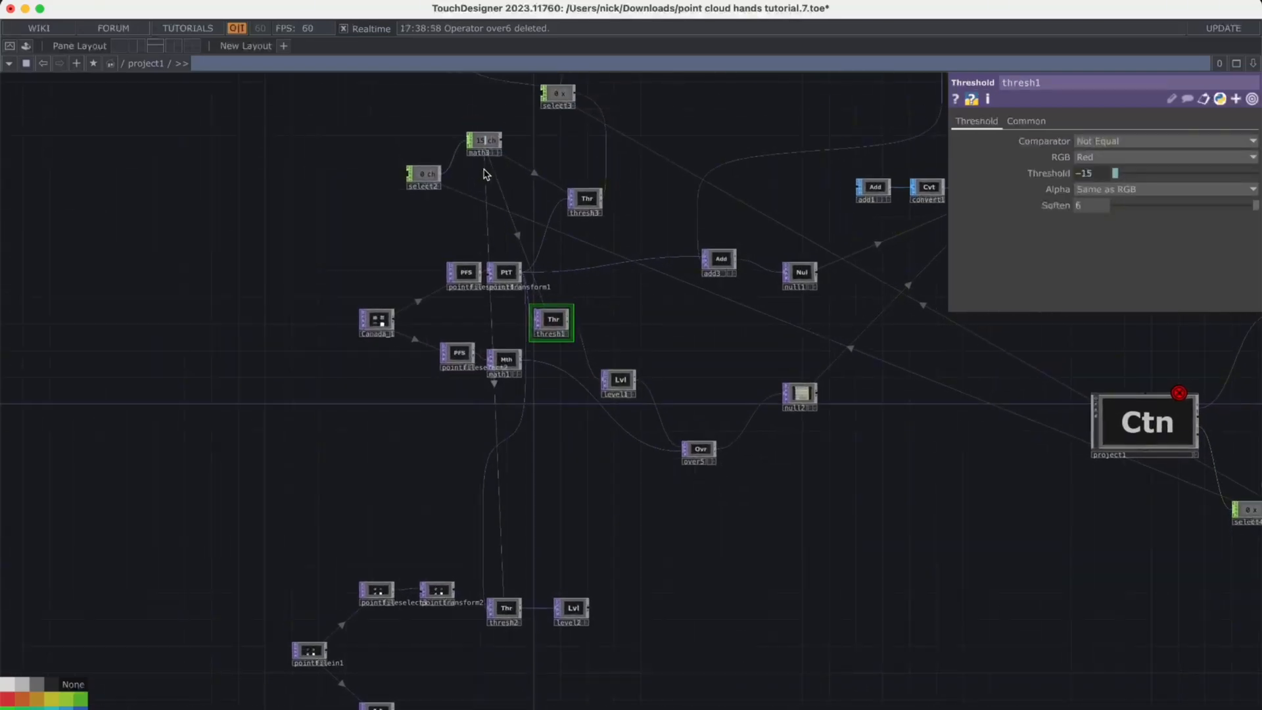
pyautogui.scroll(2, 485, 174)
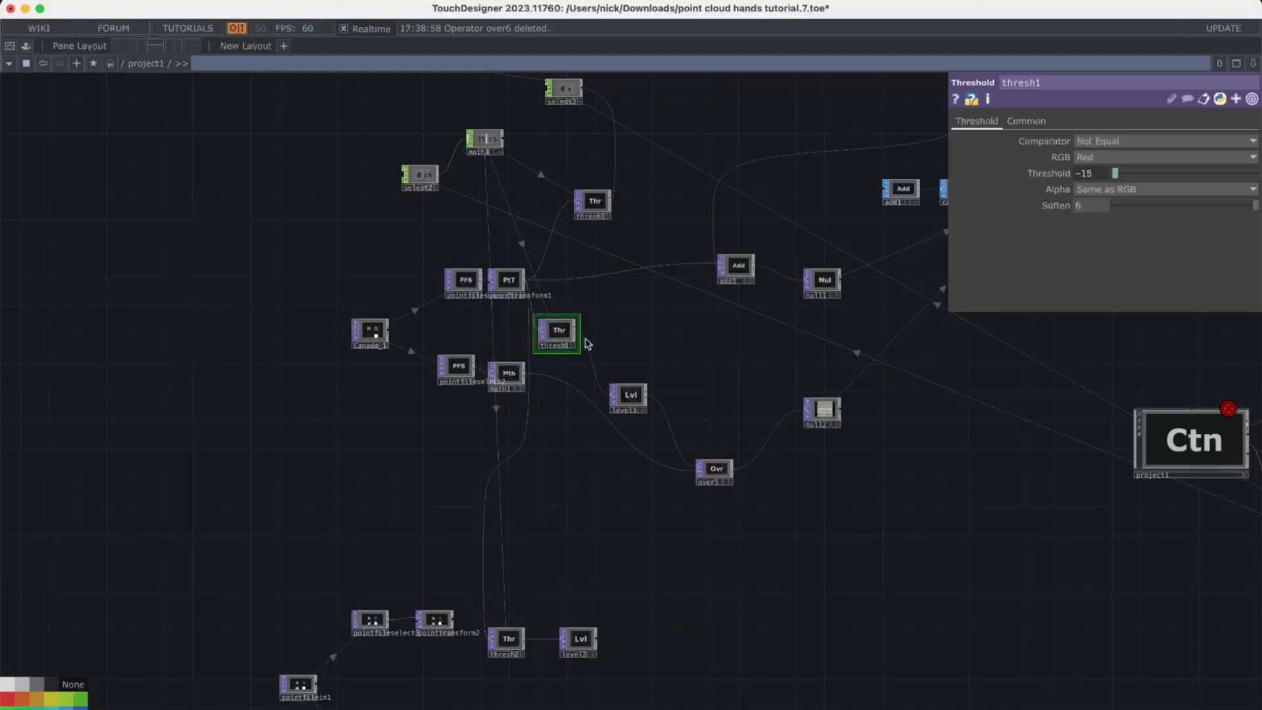
pyautogui.scroll(3, 614, 230)
pyautogui.click(590, 195)
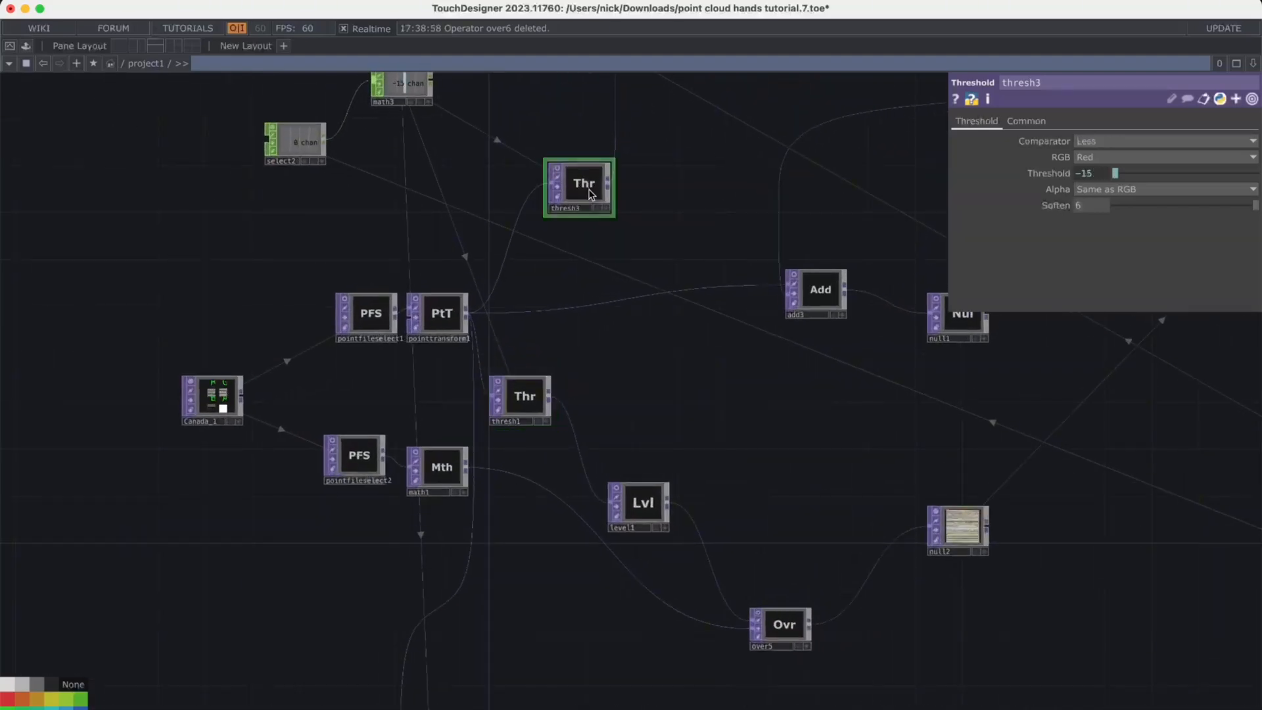
pyautogui.moveTo(648, 164); pyautogui.dragTo(638, 311)
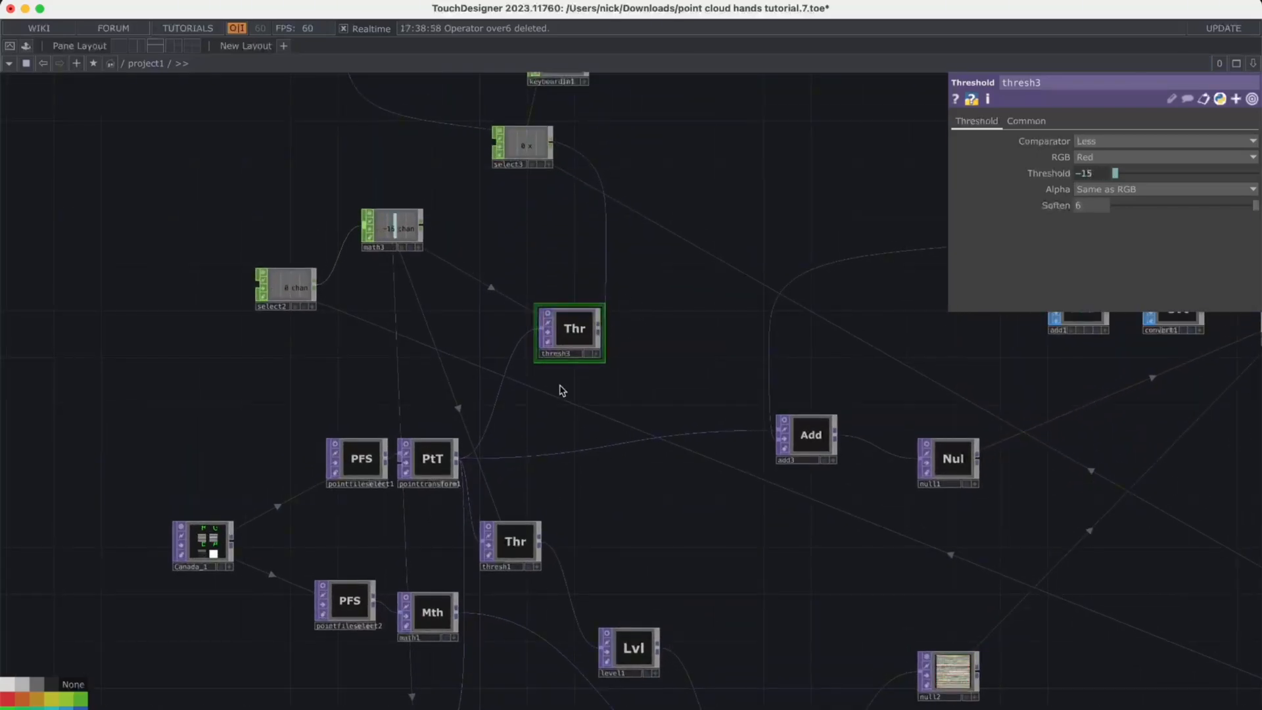
pyautogui.moveTo(562, 390); pyautogui.dragTo(651, 190)
pyautogui.click(598, 347)
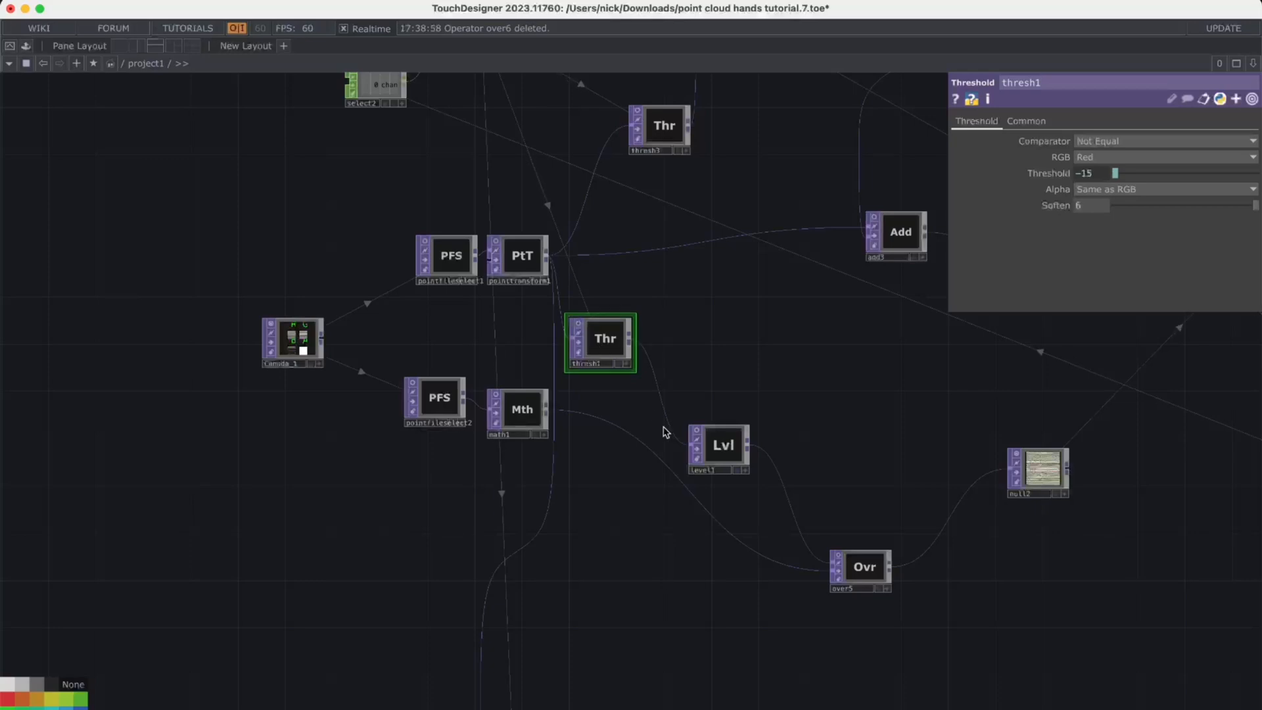
pyautogui.moveTo(661, 450); pyautogui.dragTo(660, 341)
pyautogui.scroll(-2, 651, 375)
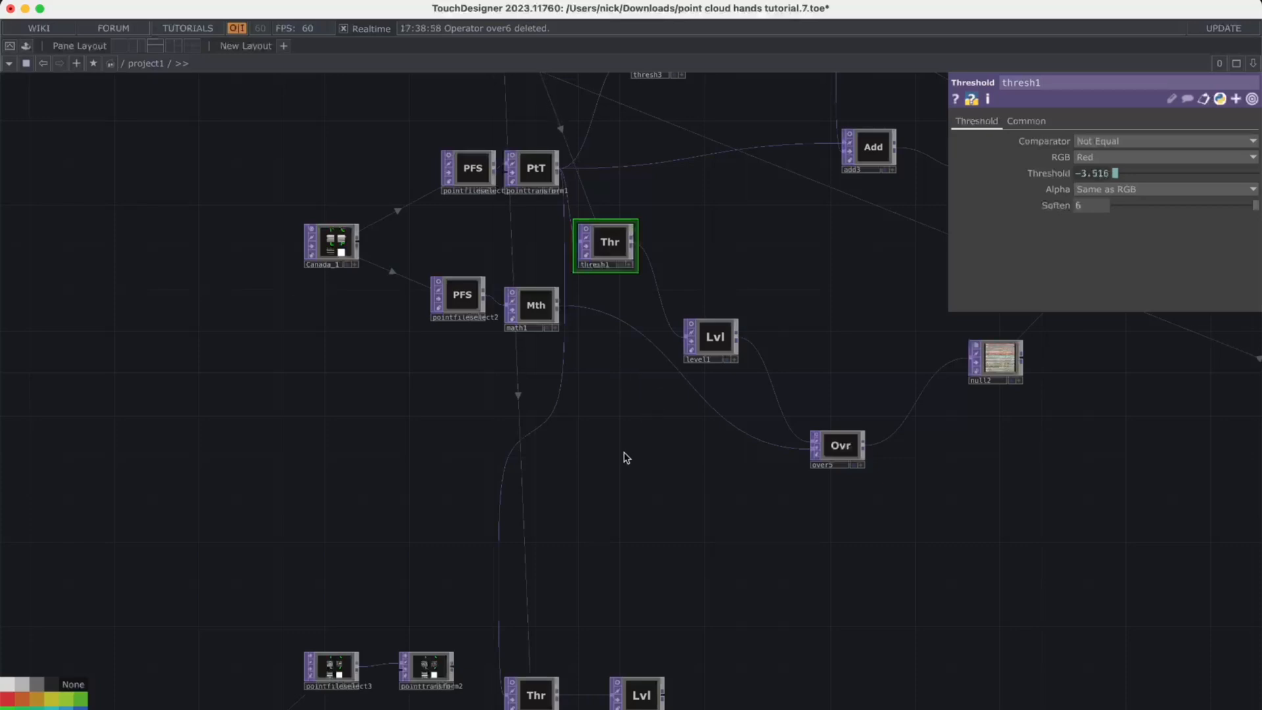
# Add a Constant CHOP to the network just above thresh2 and level2
pyautogui.moveTo(624, 453); pyautogui.dragTo(605, 228)
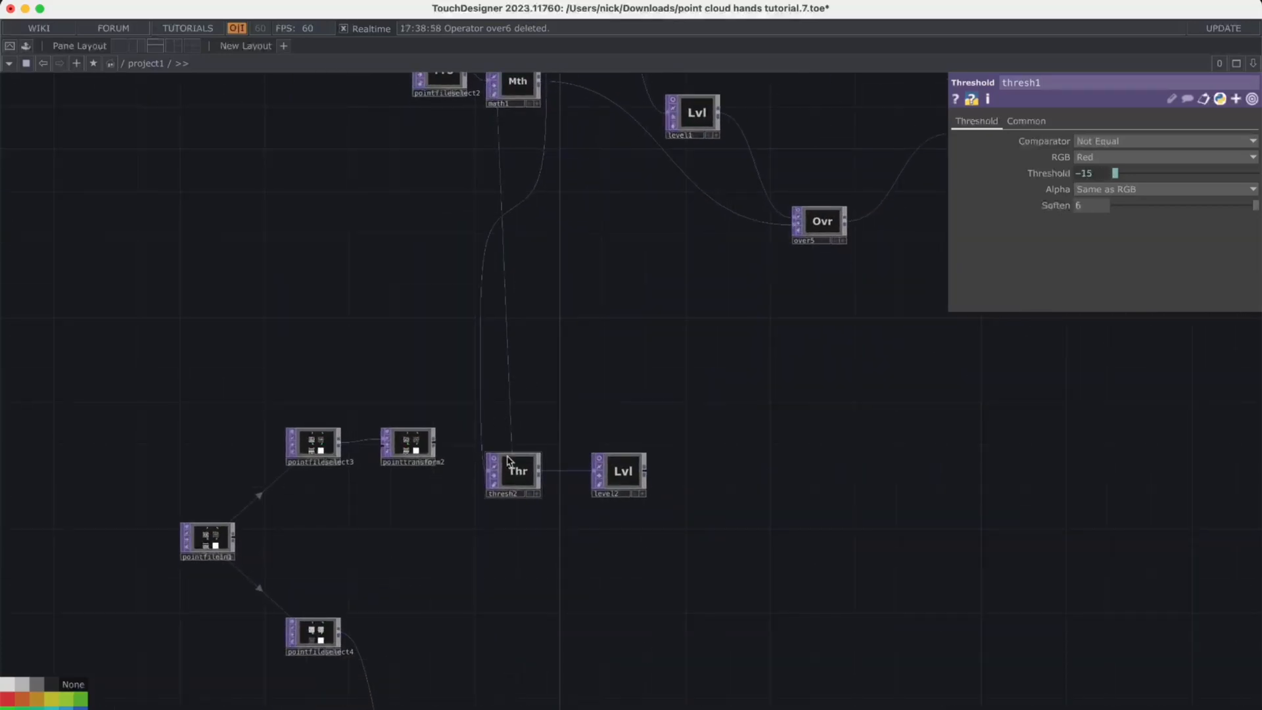
pyautogui.press('Tab')
pyautogui.press('Tab')
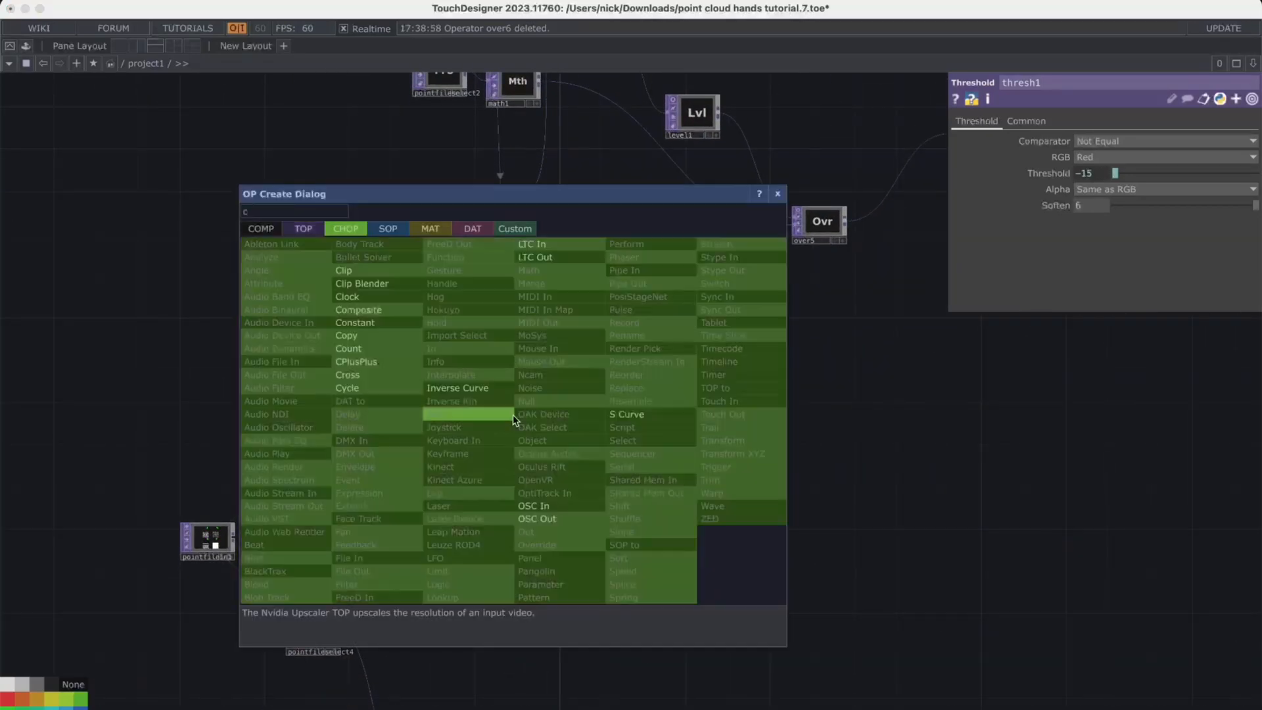
pyautogui.write('on')
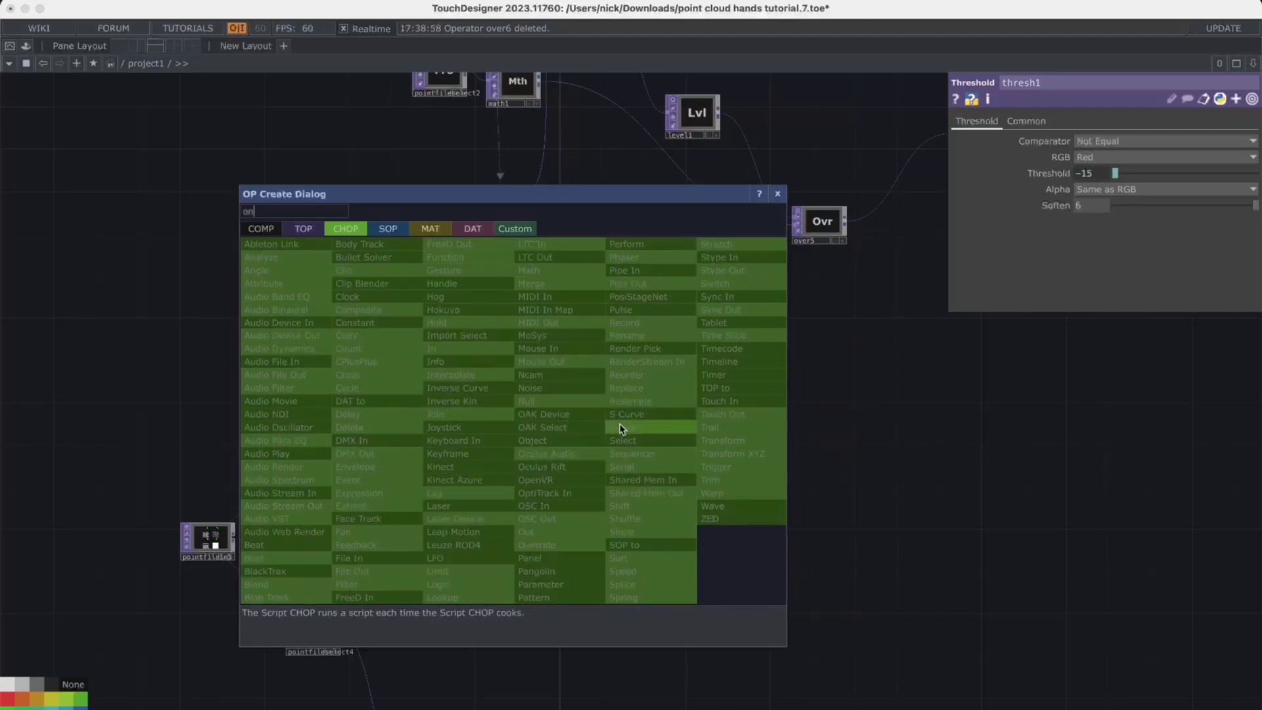
pyautogui.press('BackSpace')
pyautogui.press('BackSpace')
pyautogui.write('con')
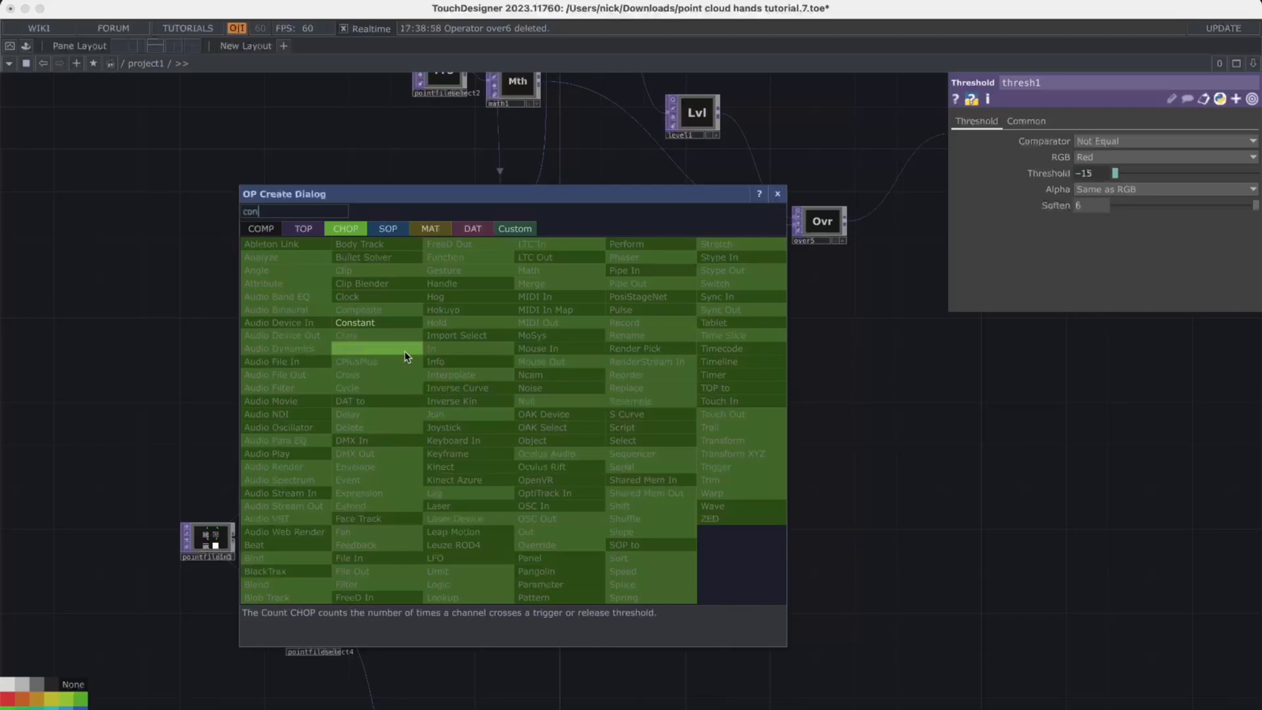
pyautogui.click(388, 323)
pyautogui.click(577, 361)
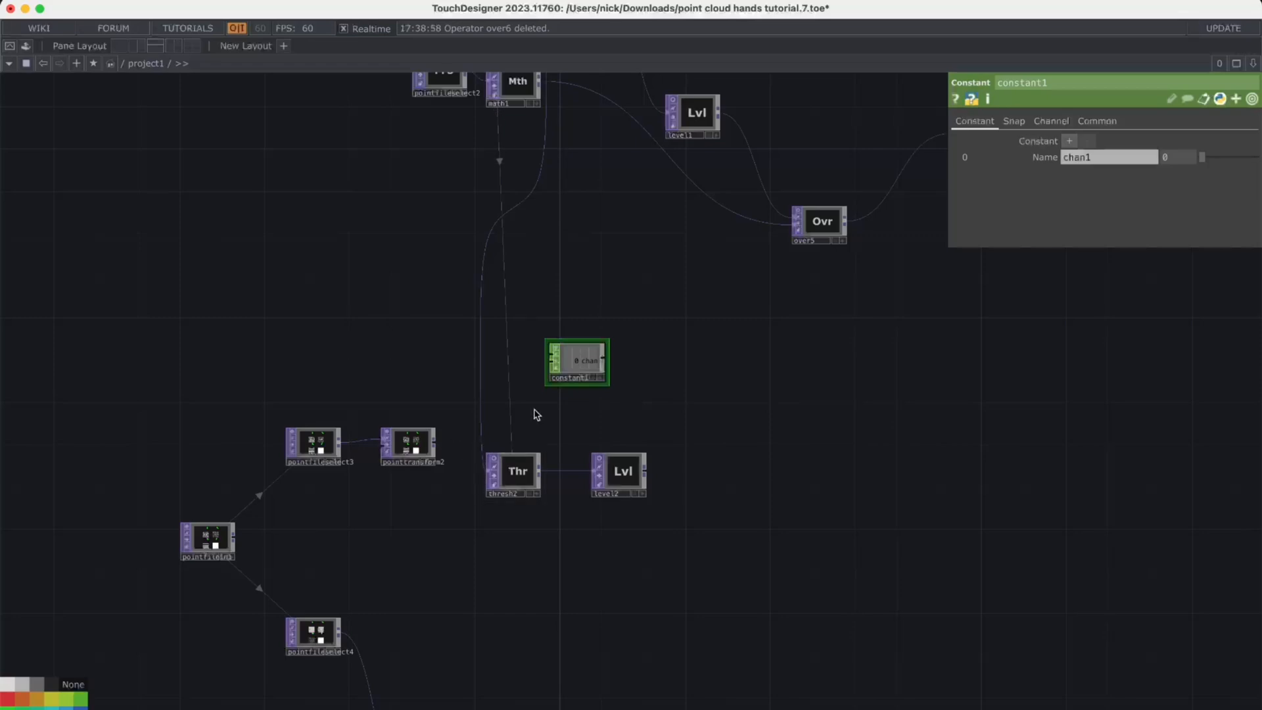
pyautogui.press('Tab')
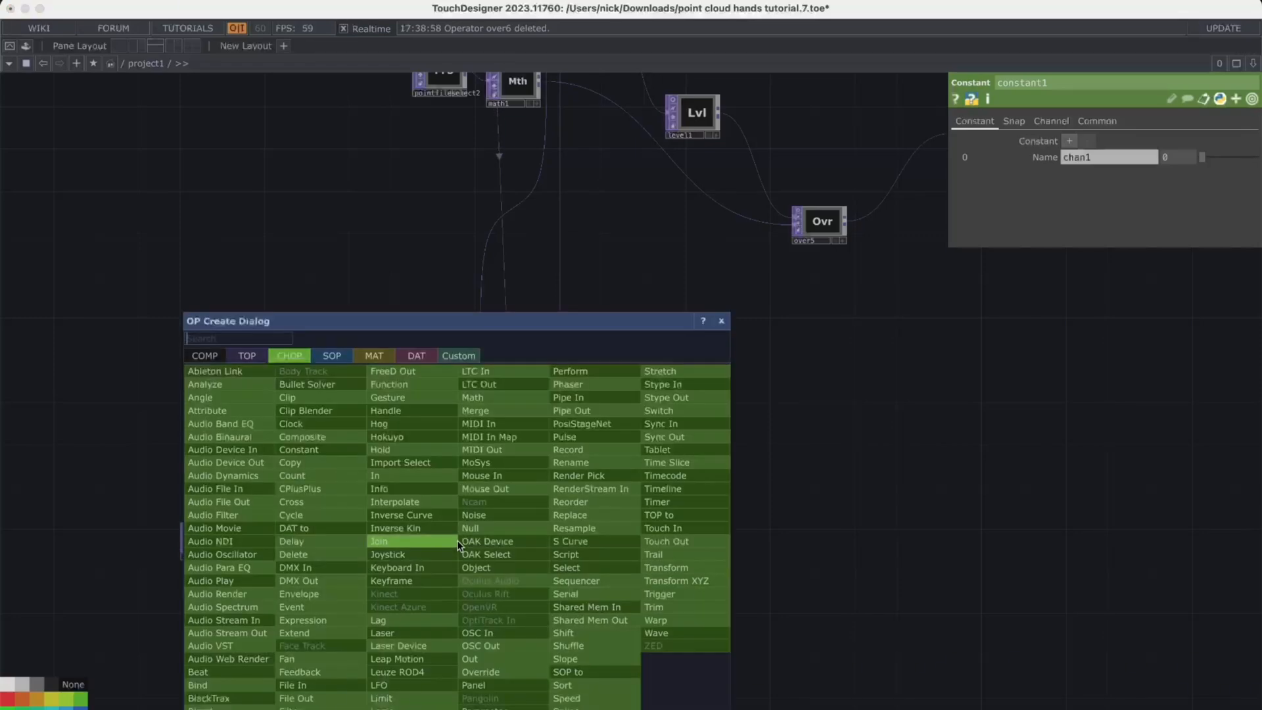
pyautogui.write('thres')
pyautogui.click(246, 356)
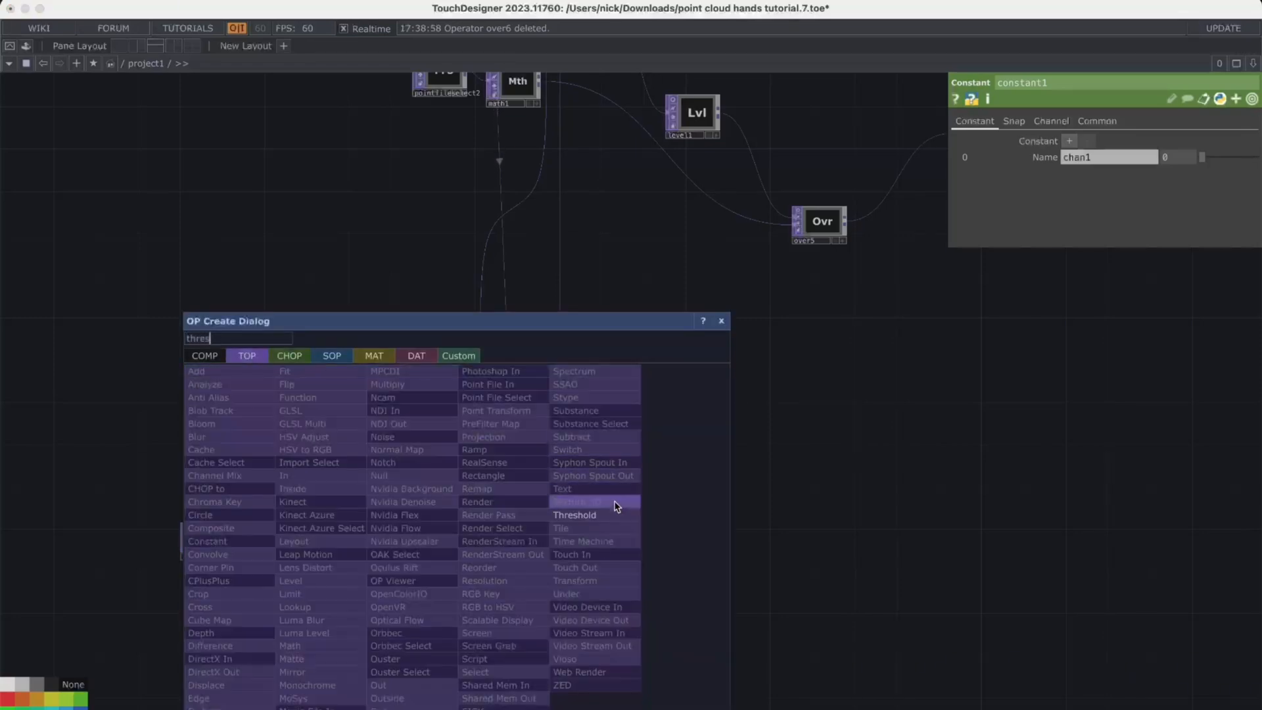
pyautogui.click(575, 515)
pyautogui.click(549, 555)
pyautogui.hotkey('ctrl', 'z')
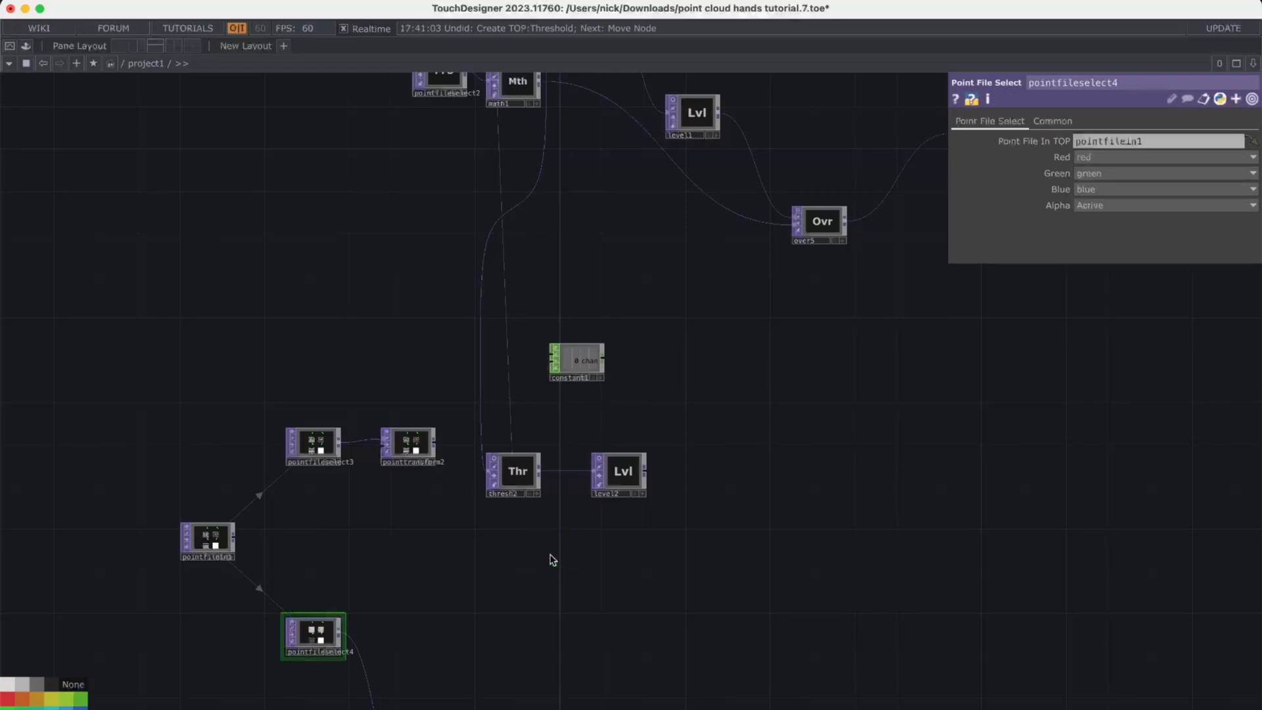
# Drive thresh2's Threshold parameter with the chan1 channel of constant1, and turn on thresh2's viewer
pyautogui.click(577, 362)
pyautogui.click(514, 470)
pyautogui.scroll(3, 526, 476)
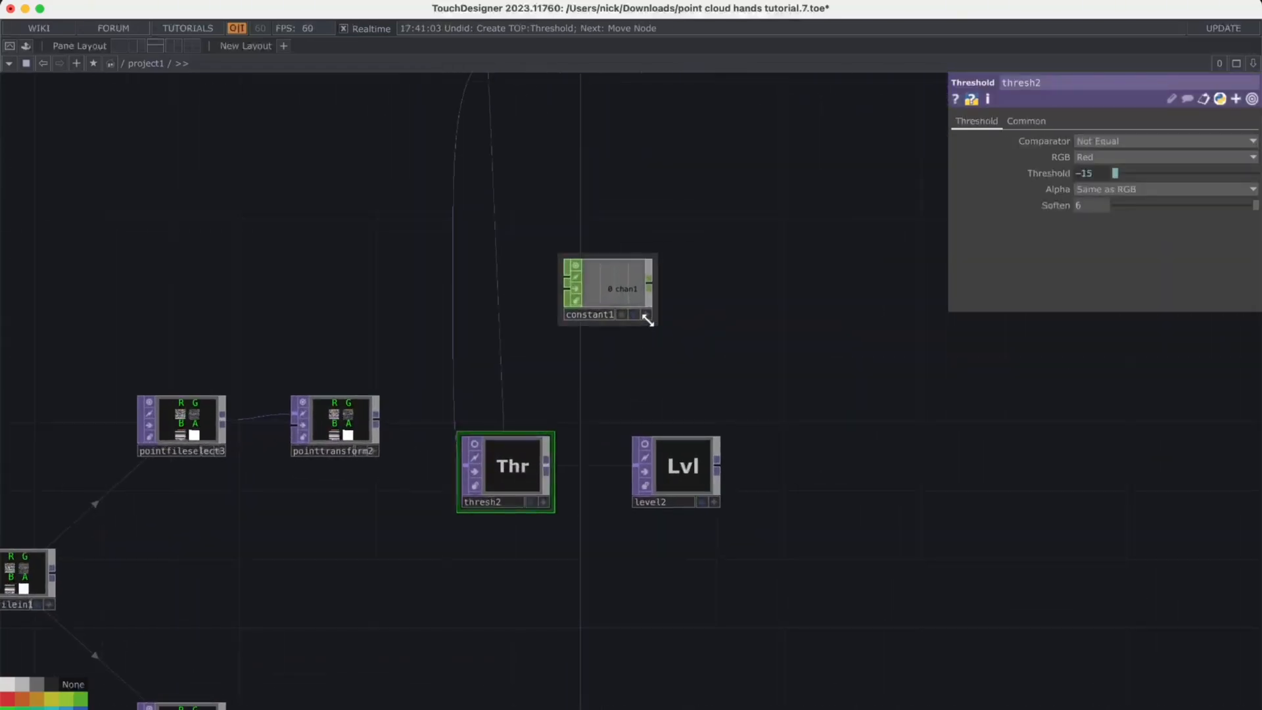
pyautogui.moveTo(623, 292); pyautogui.dragTo(1111, 173)
pyautogui.click(1114, 170)
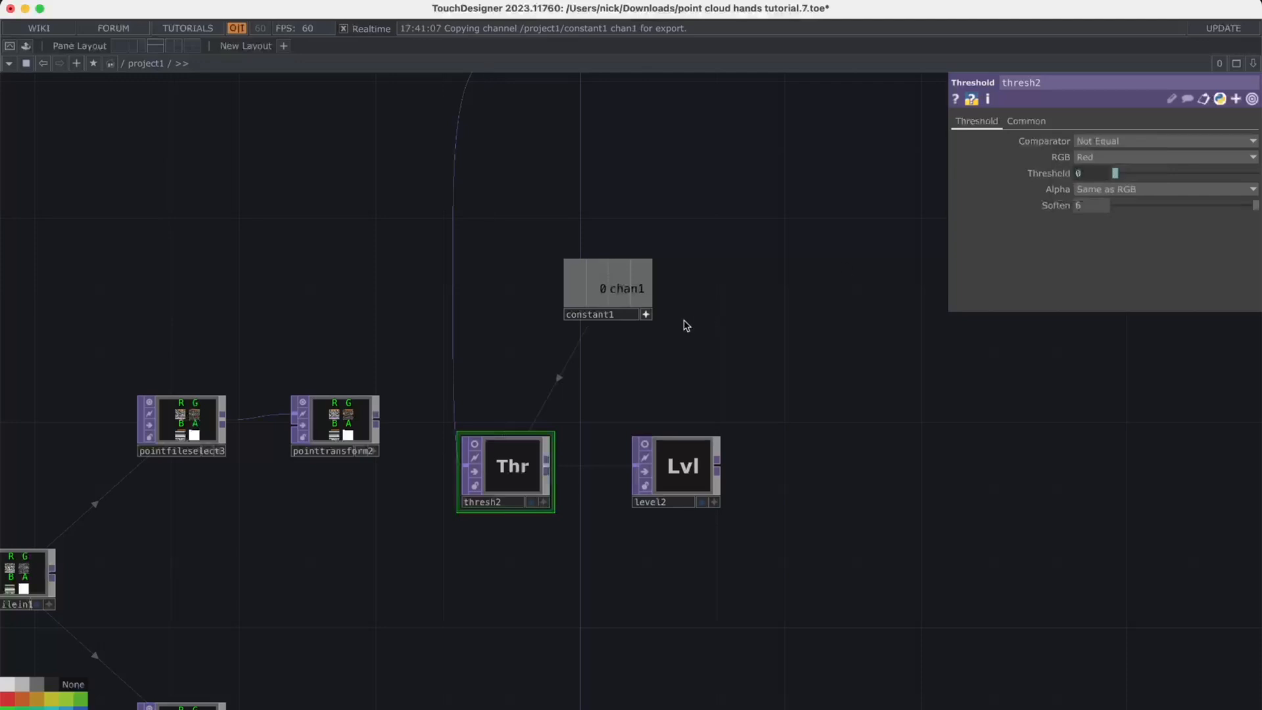
pyautogui.click(617, 292)
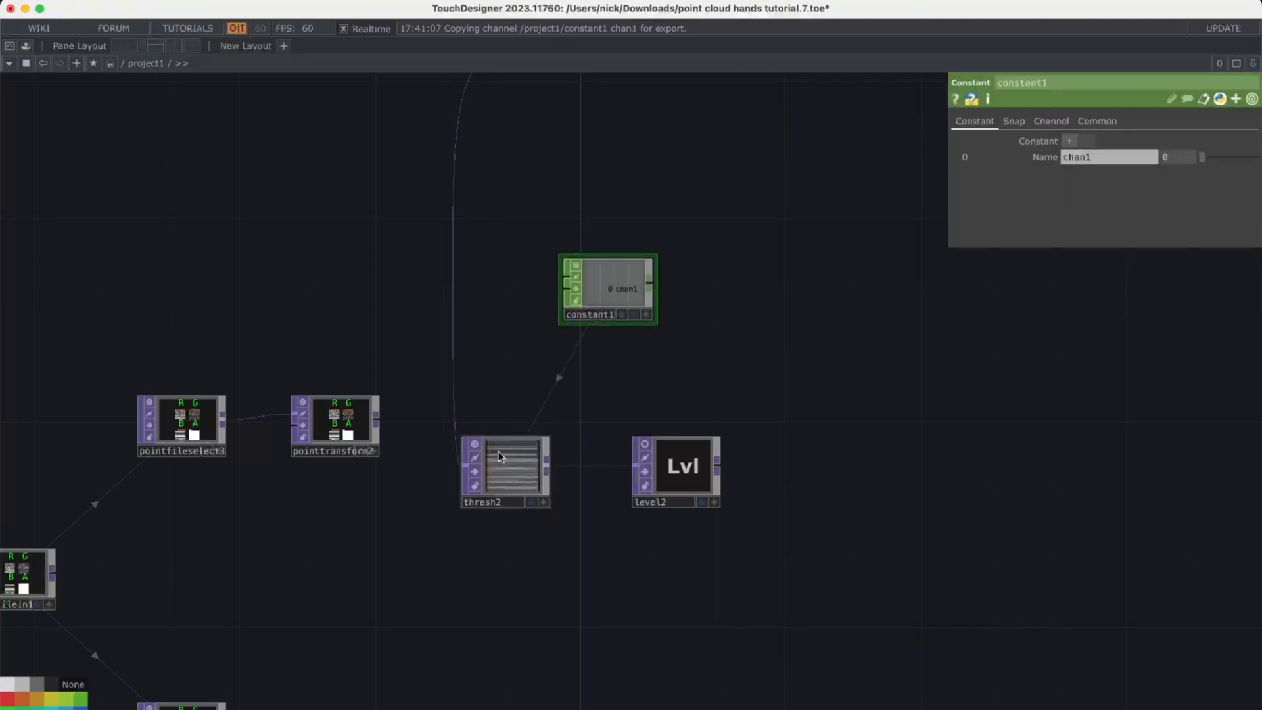
pyautogui.click(476, 447)
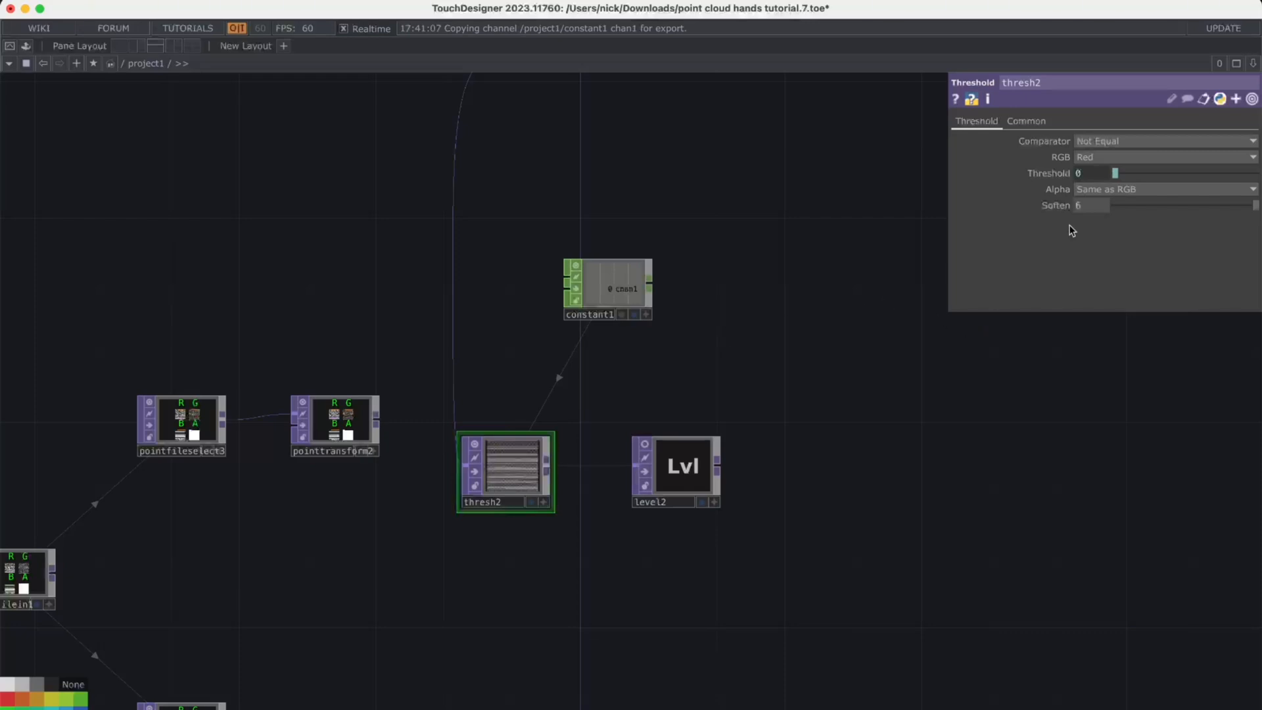
# Review thresh2's Comparator and RGB channel options and compare them with the channel assignments of pointfileselect3
pyautogui.click(1099, 140)
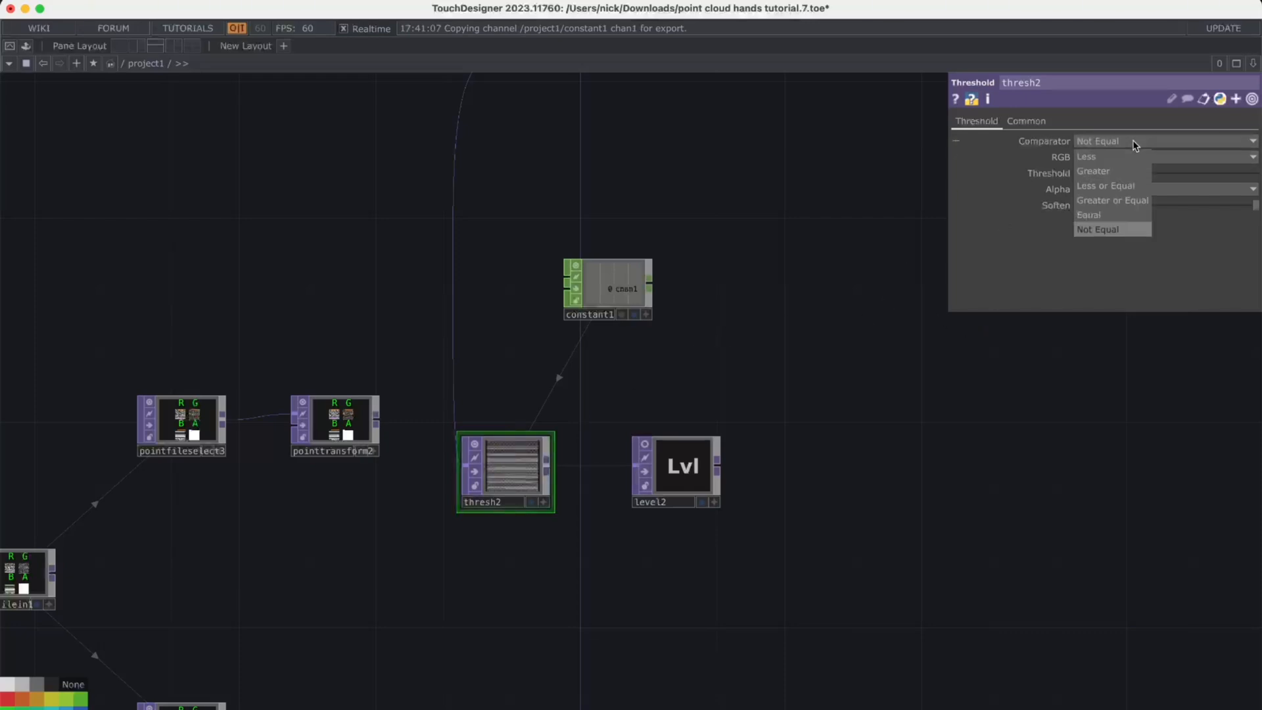
pyautogui.click(1056, 308)
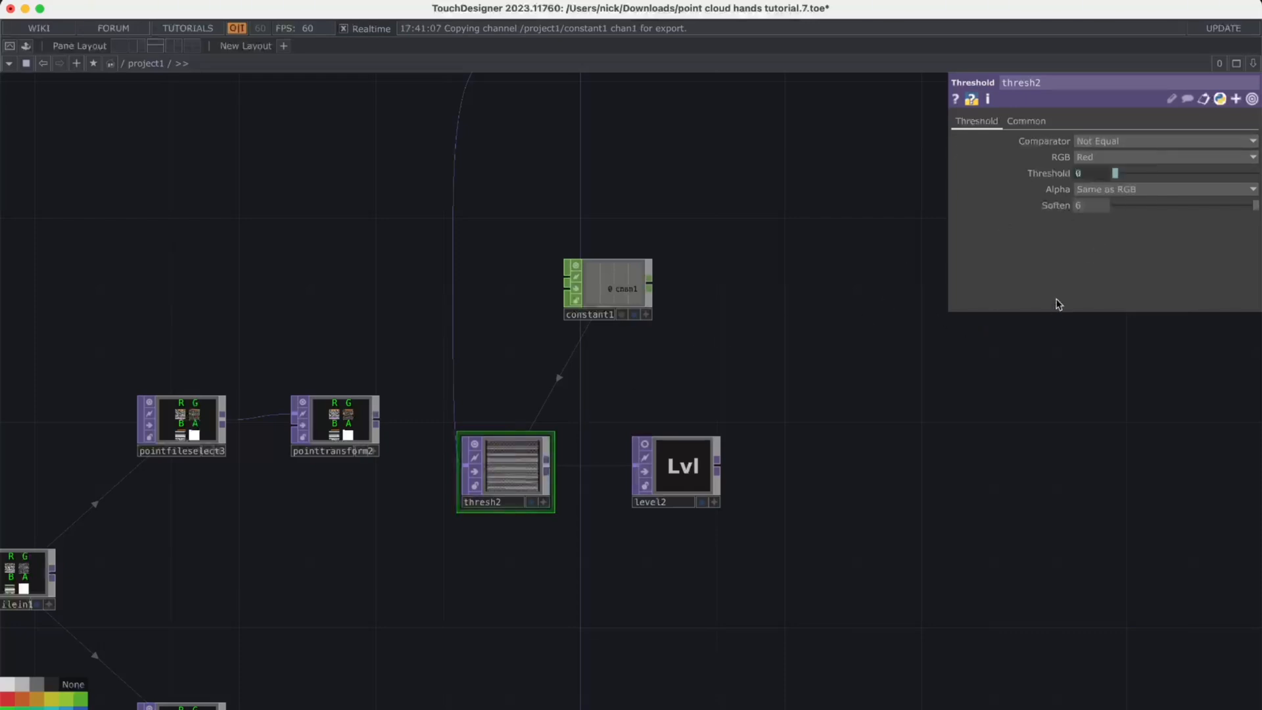
pyautogui.click(1110, 159)
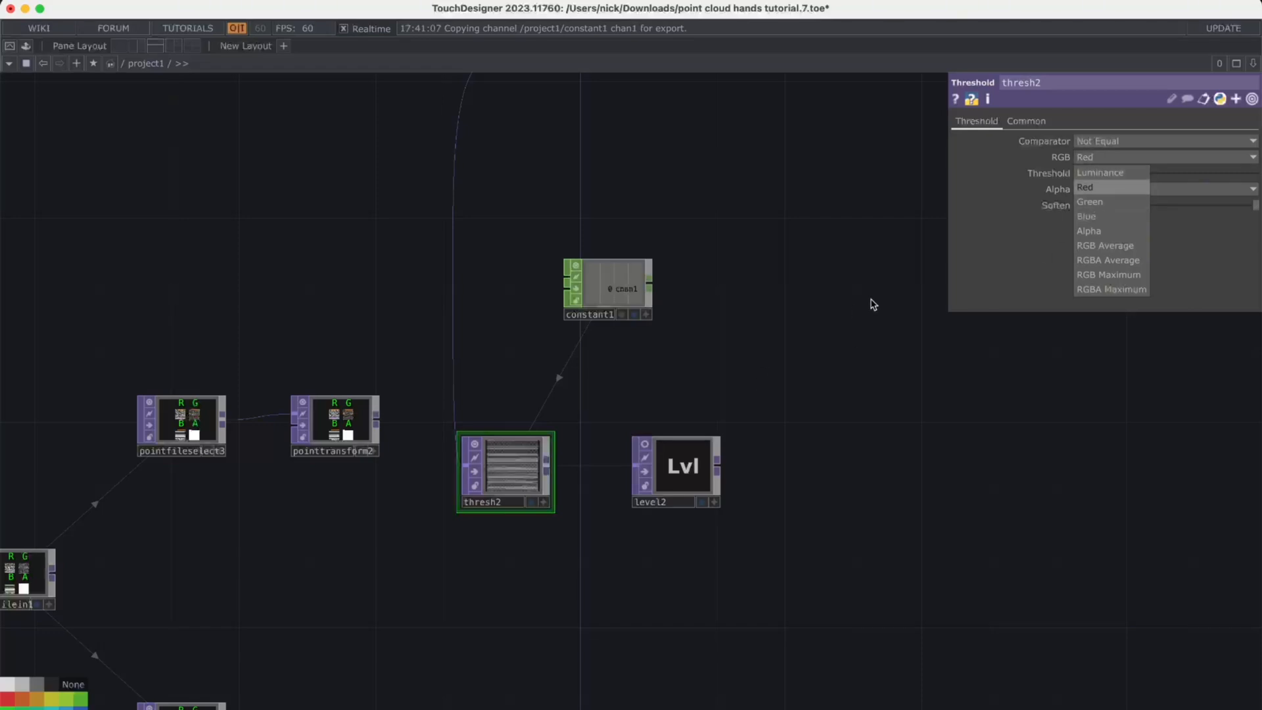
pyautogui.click(191, 420)
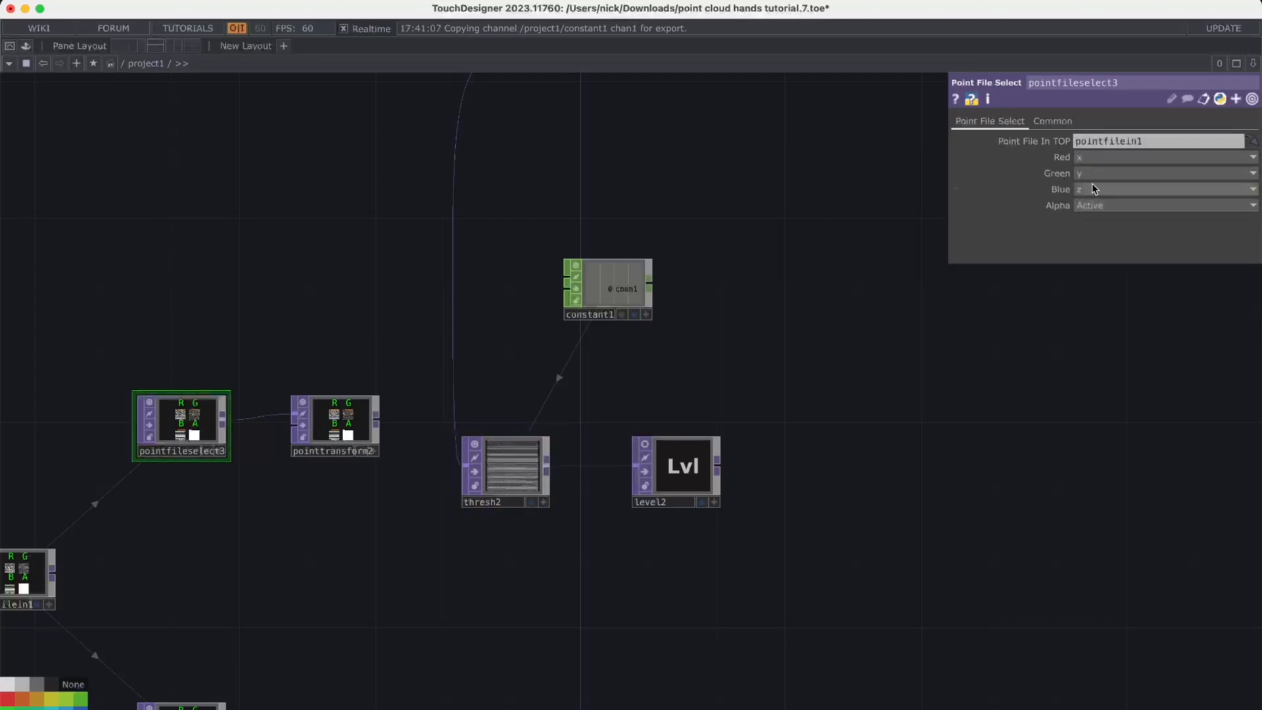
pyautogui.click(538, 463)
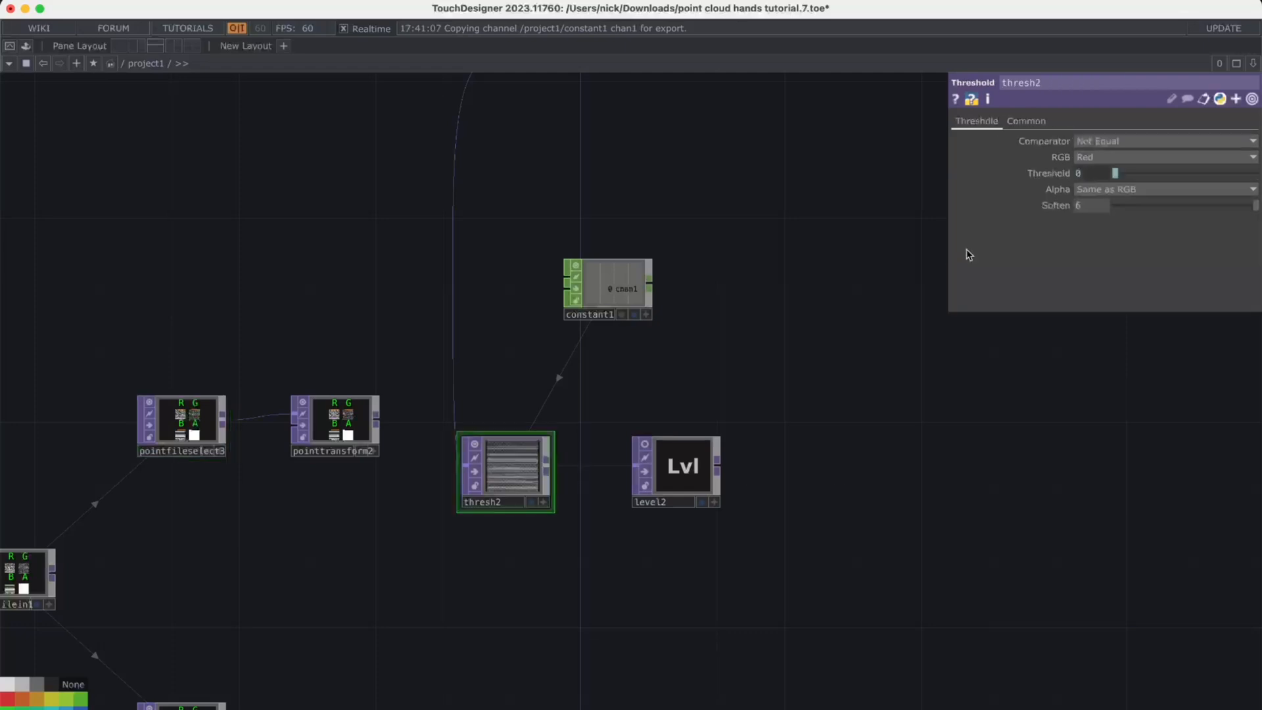
pyautogui.click(1127, 156)
# Connect pointtransform2 to the input of thresh2, and move level2 slightly lower in the network
pyautogui.moveTo(377, 421); pyautogui.dragTo(439, 465)
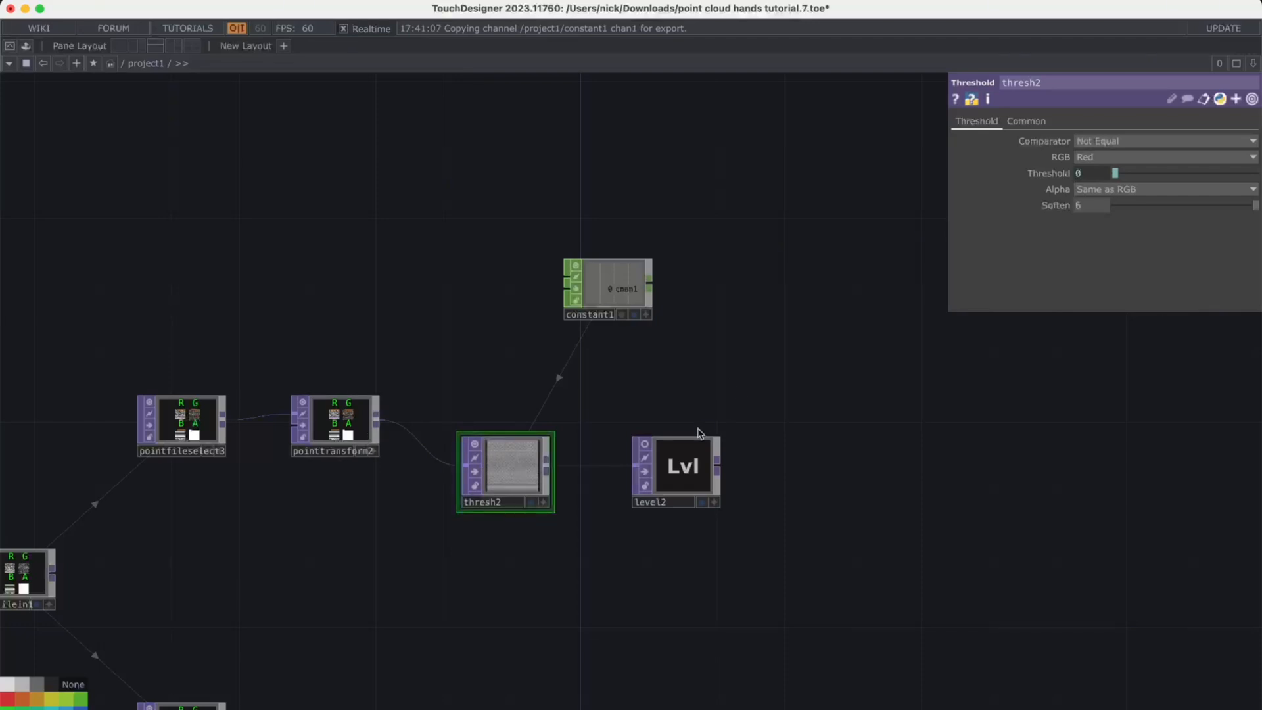
pyautogui.scroll(-5, 769, 423)
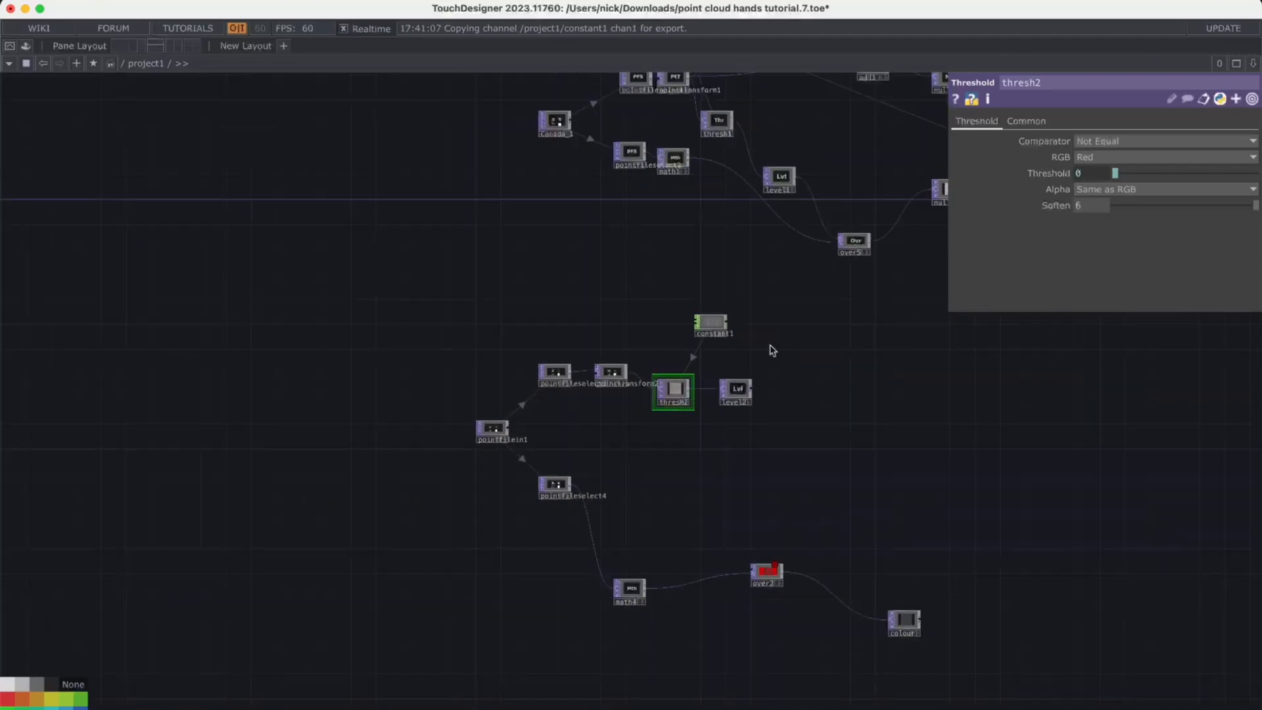
pyautogui.scroll(2, 746, 408)
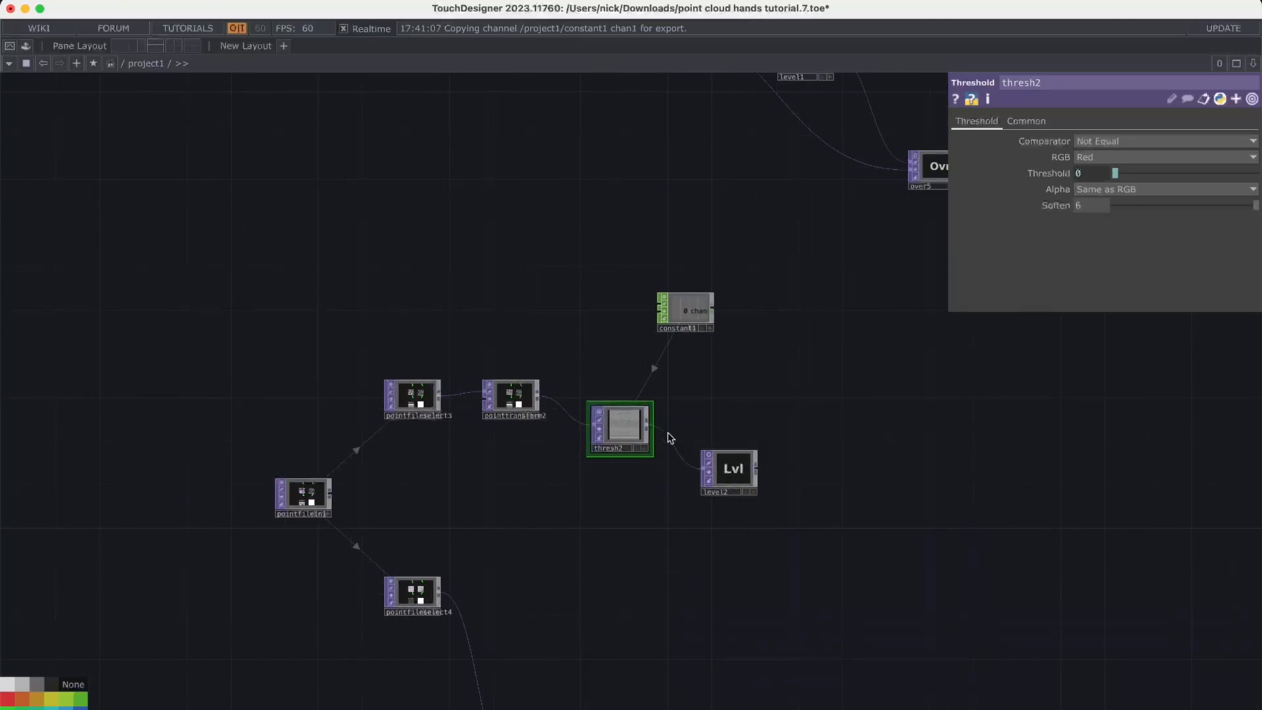
pyautogui.press('Tab')
pyautogui.press('Escape')
# Display level2's RGBA settings and turn on its viewer
pyautogui.click(723, 465)
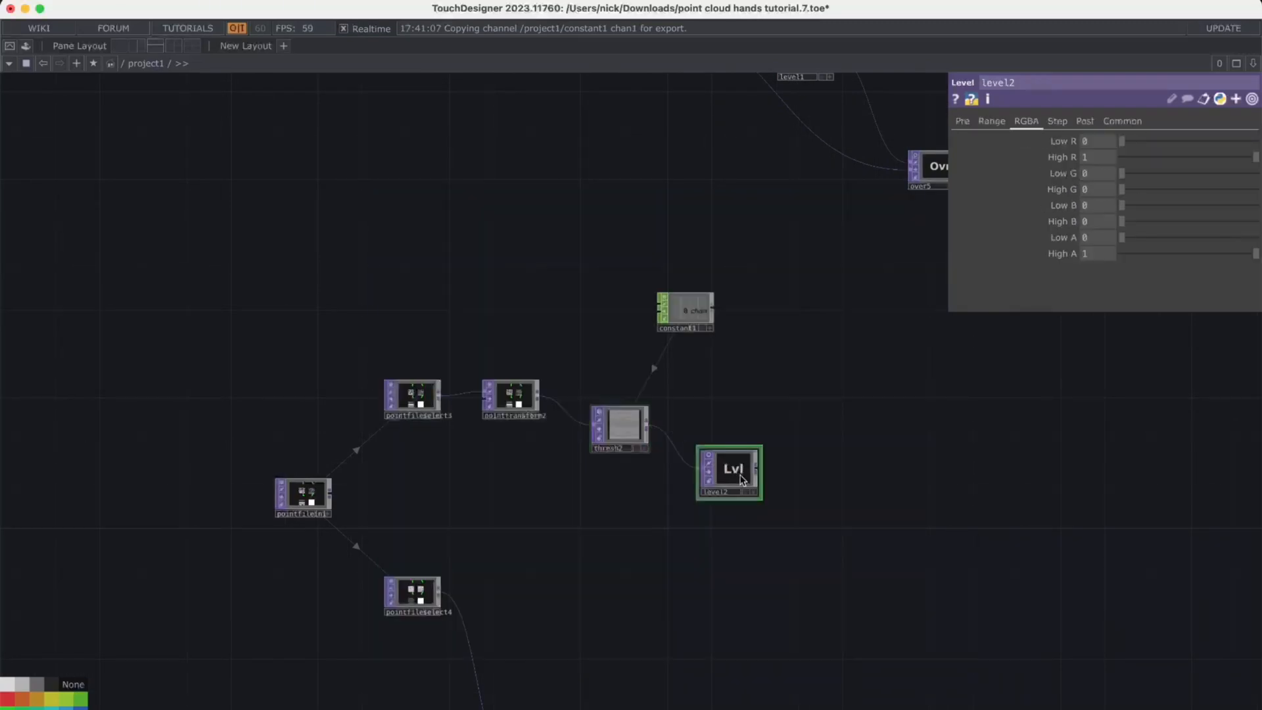
pyautogui.click(966, 124)
pyautogui.click(1035, 123)
pyautogui.click(752, 491)
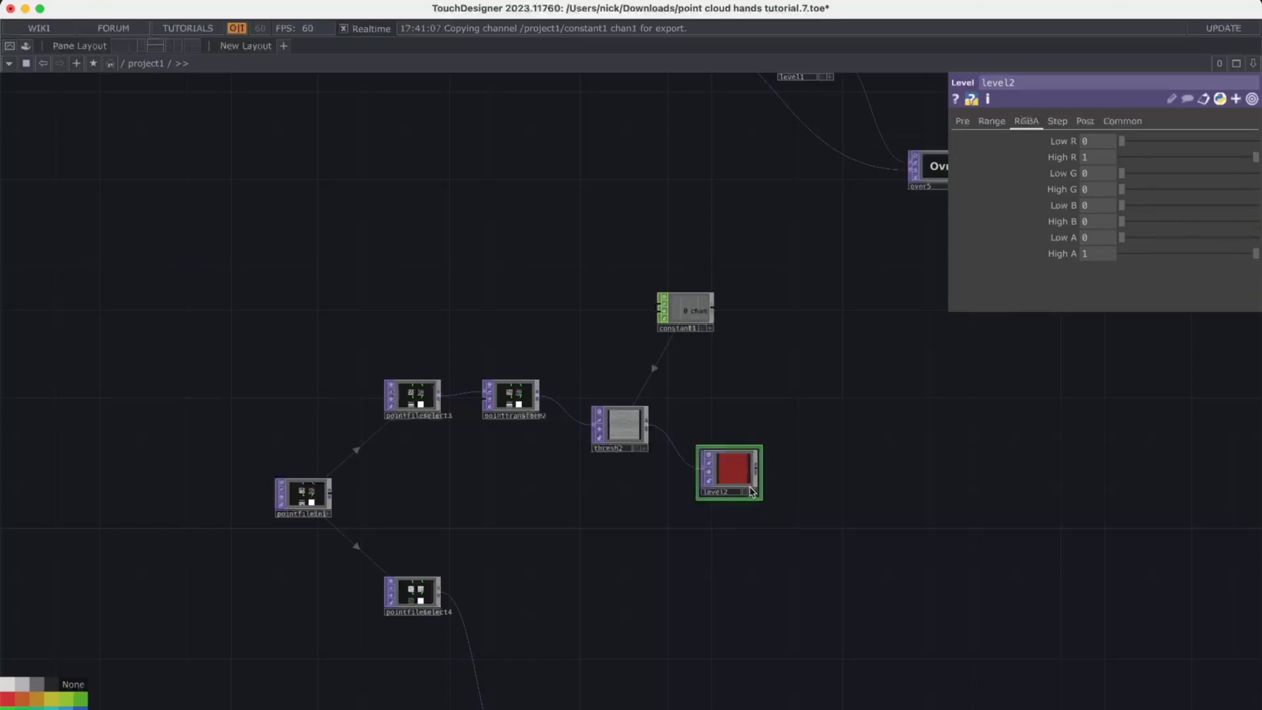
# Try setting level2's Low G to 1, and undo the change
pyautogui.scroll(10, 728, 466)
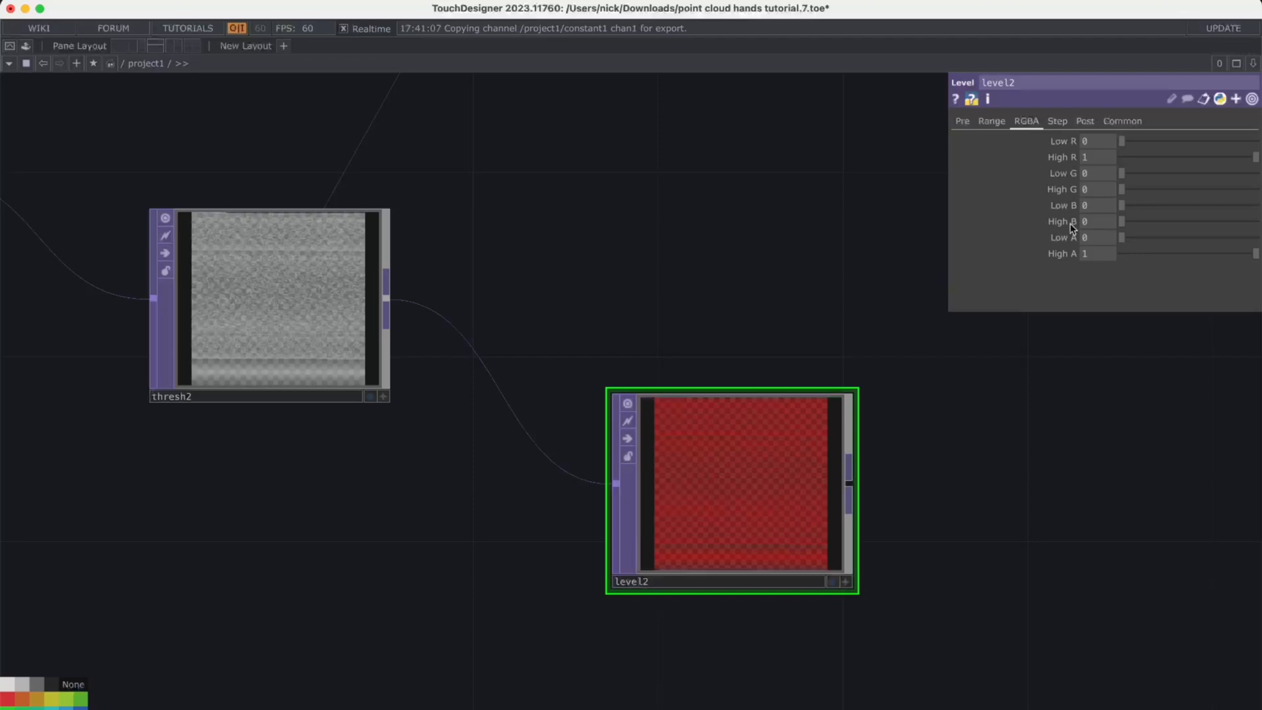
pyautogui.moveTo(1137, 178); pyautogui.dragTo(1254, 174)
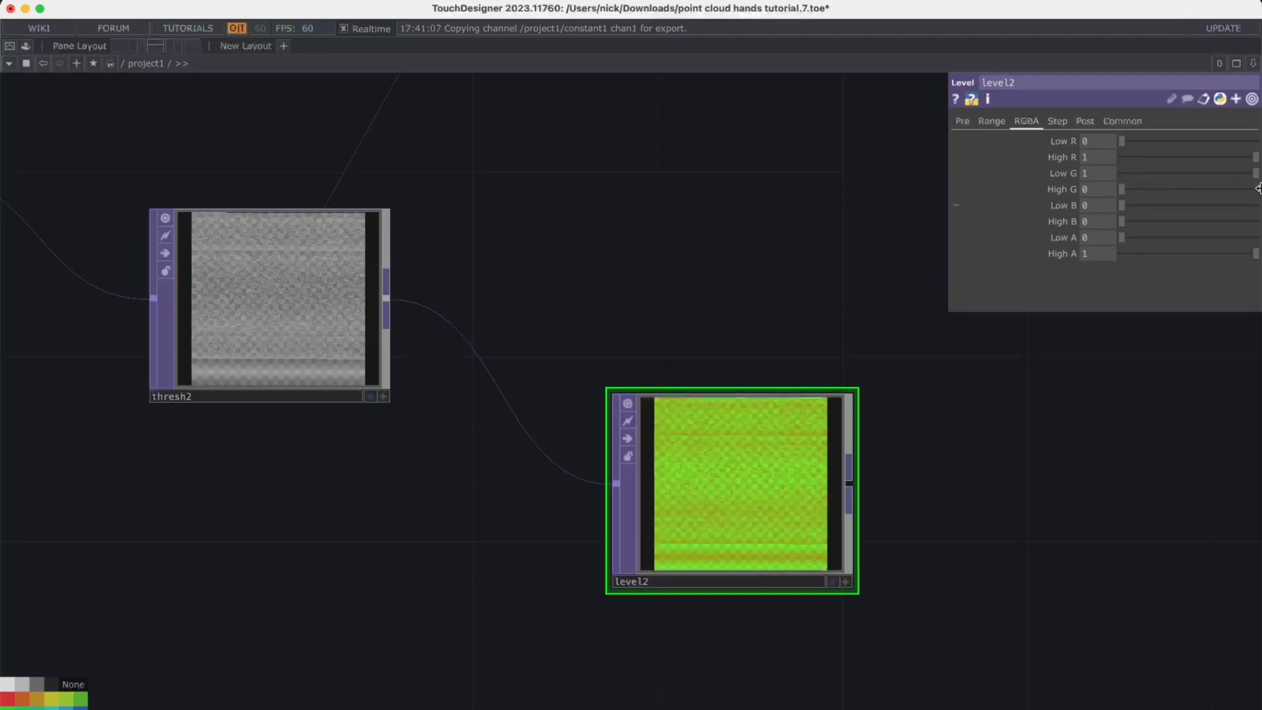
pyautogui.press('super+z')
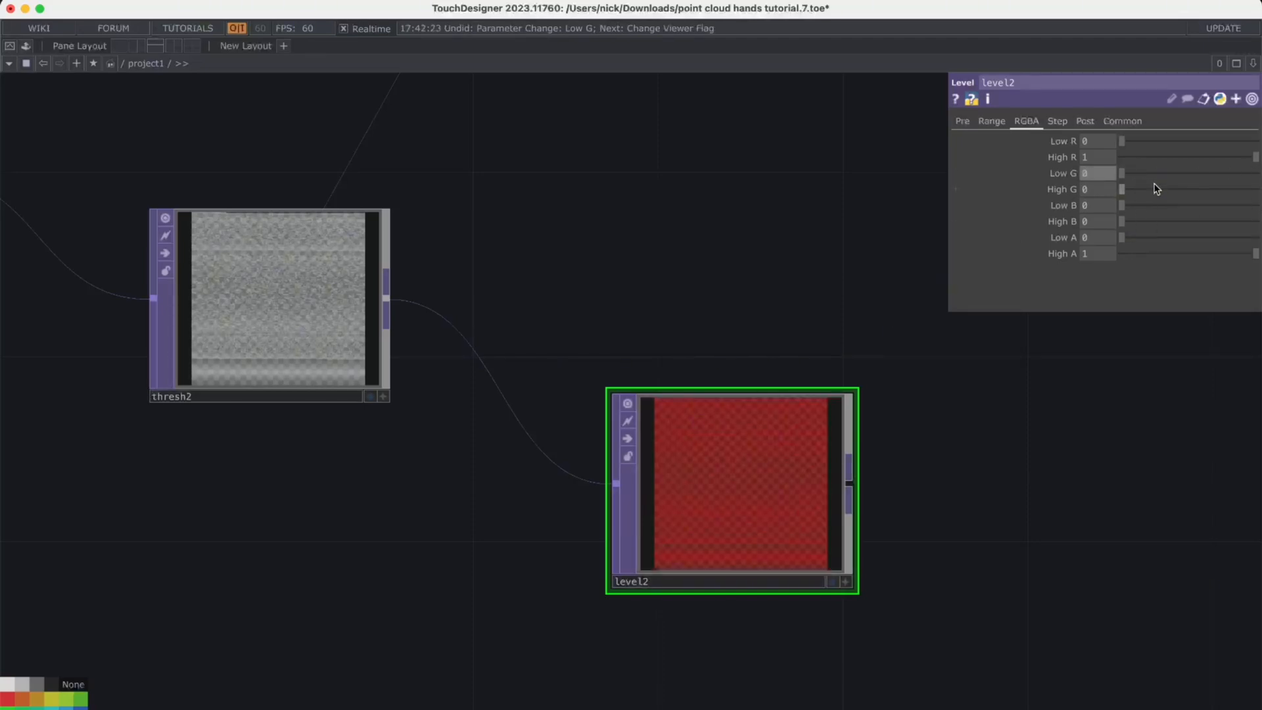
# Try changing level2's Invert value, and undo the change
pyautogui.scroll(-3, 1065, 431)
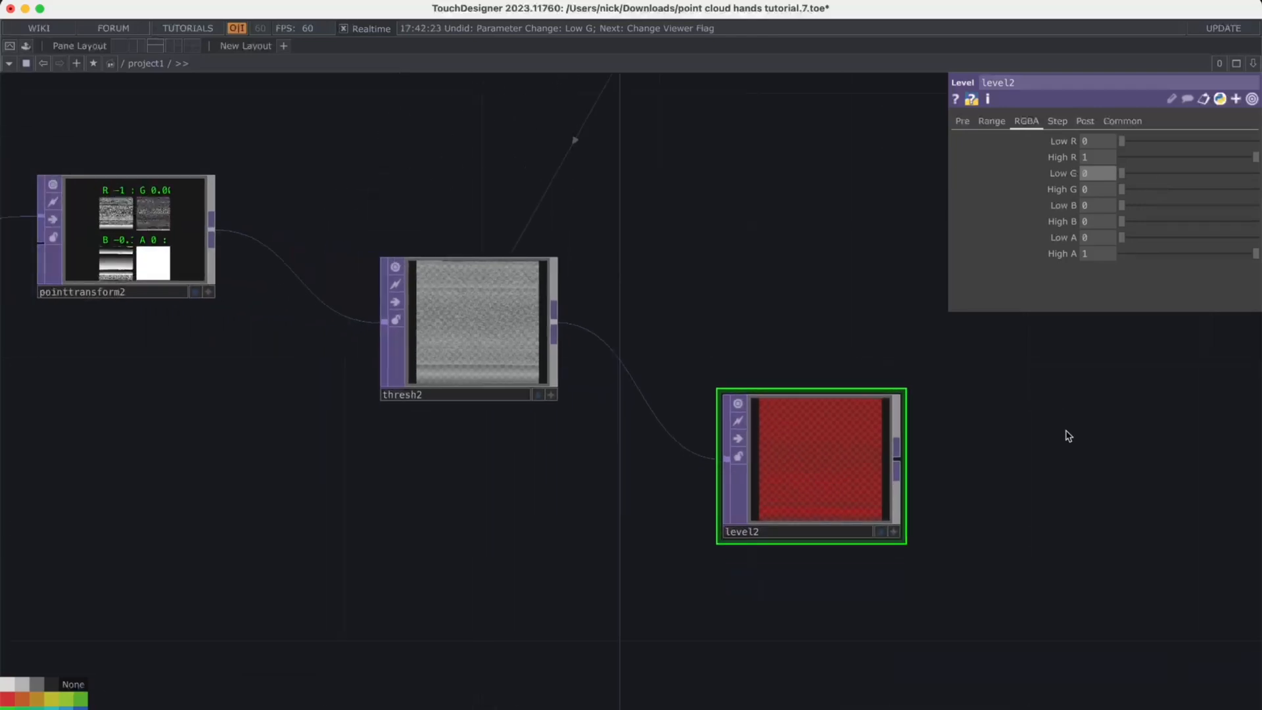
pyautogui.moveTo(1065, 431); pyautogui.dragTo(944, 440)
pyautogui.scroll(-4, 930, 445)
pyautogui.scroll(-2, 898, 447)
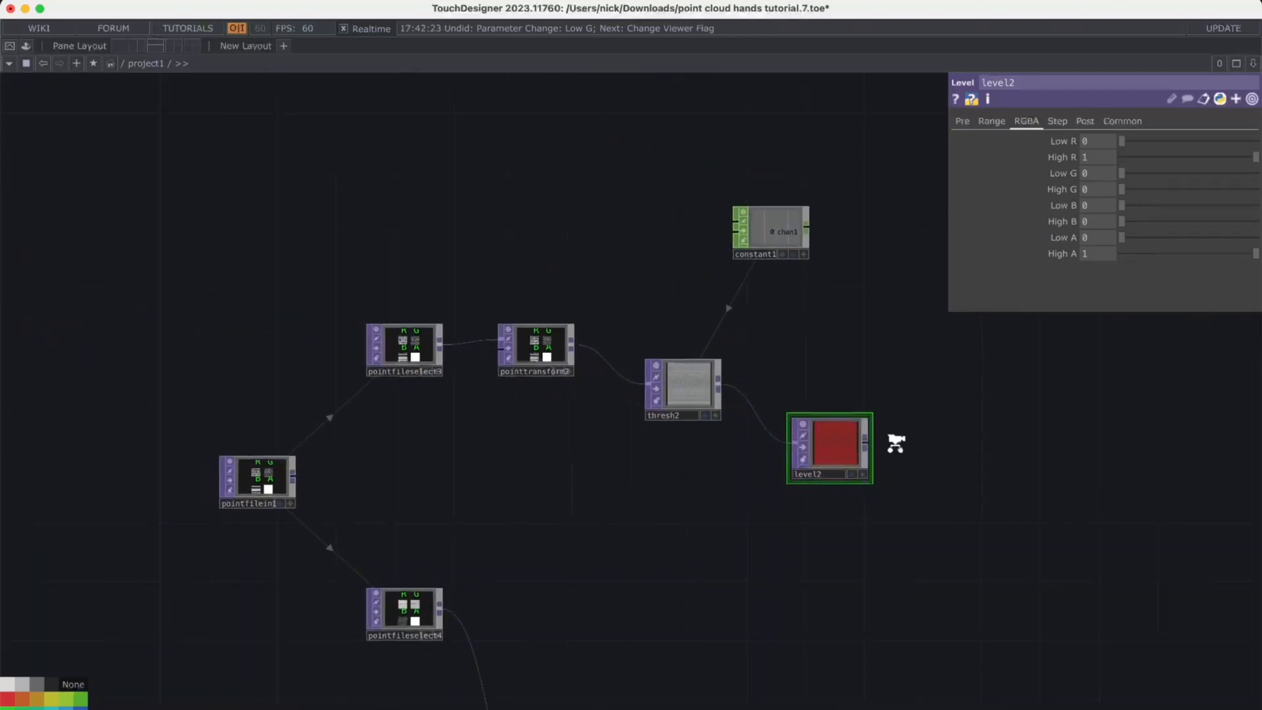
pyautogui.moveTo(896, 448); pyautogui.dragTo(841, 451)
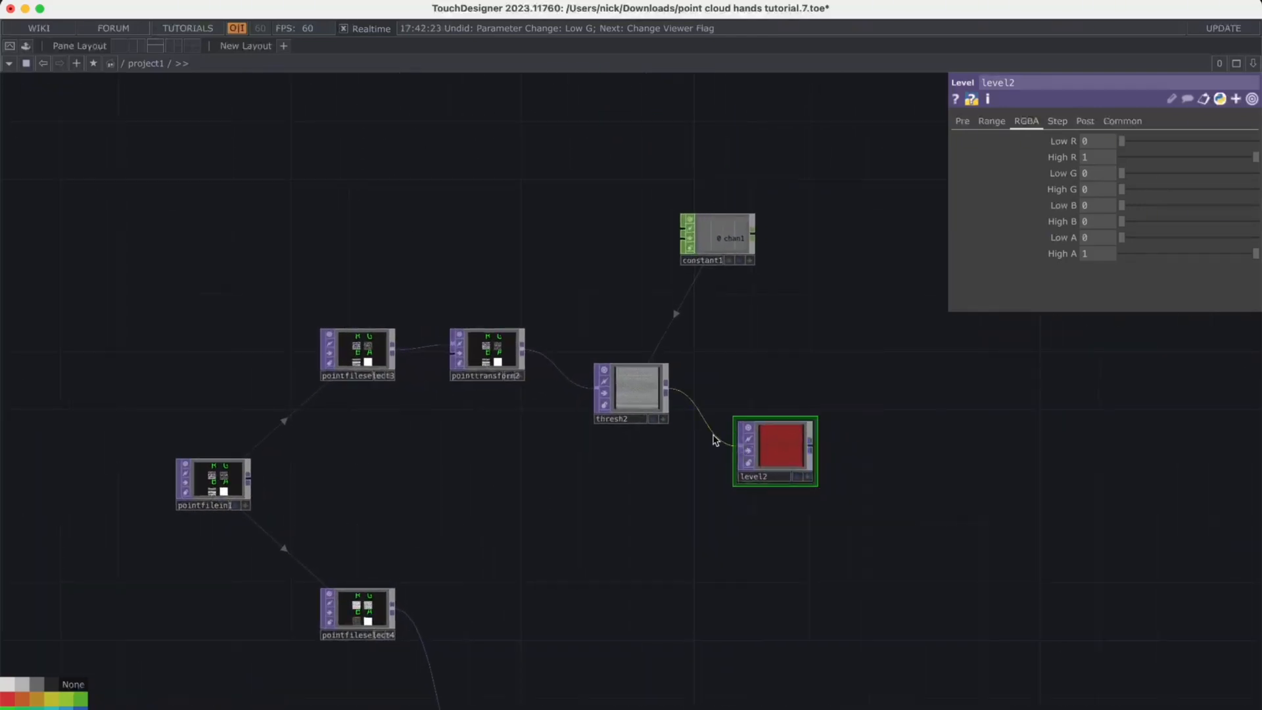
pyautogui.click(1086, 123)
pyautogui.click(963, 123)
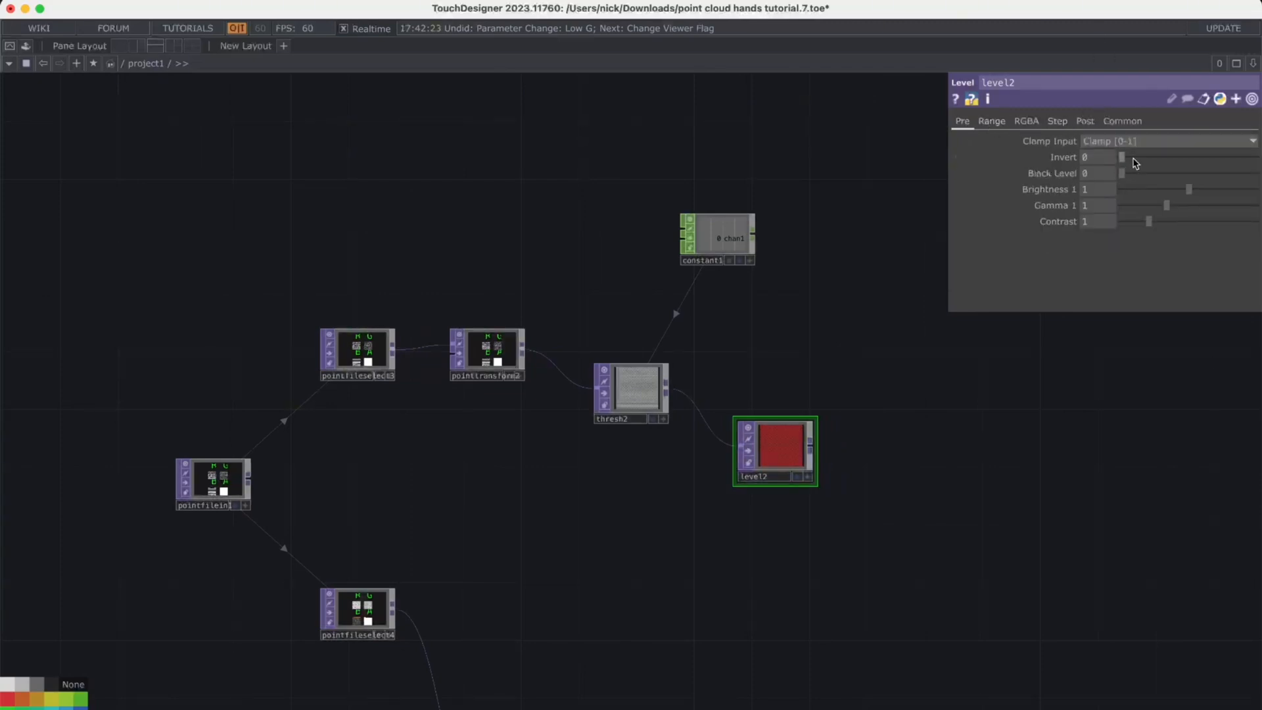
pyautogui.click(1026, 122)
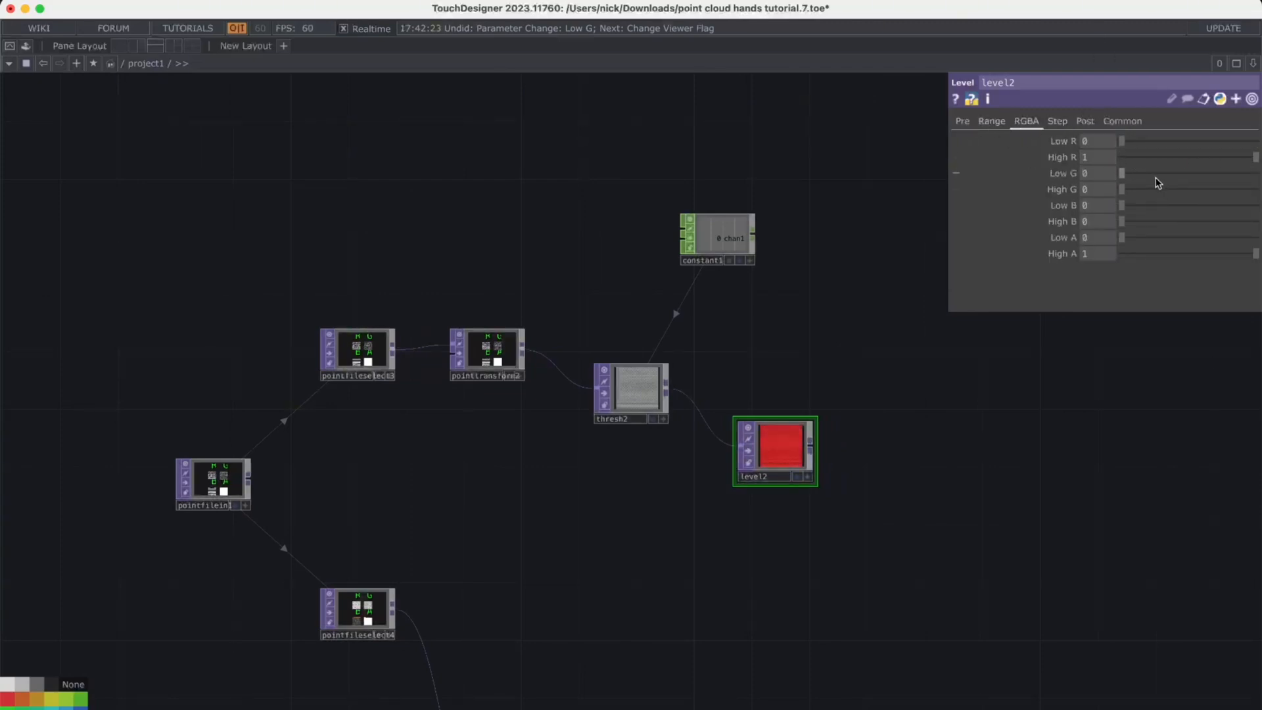
pyautogui.hotkey('ctrl', 'z')
pyautogui.hotkey('ctrl', 'z')
pyautogui.hotkey('ctrl', 'z')
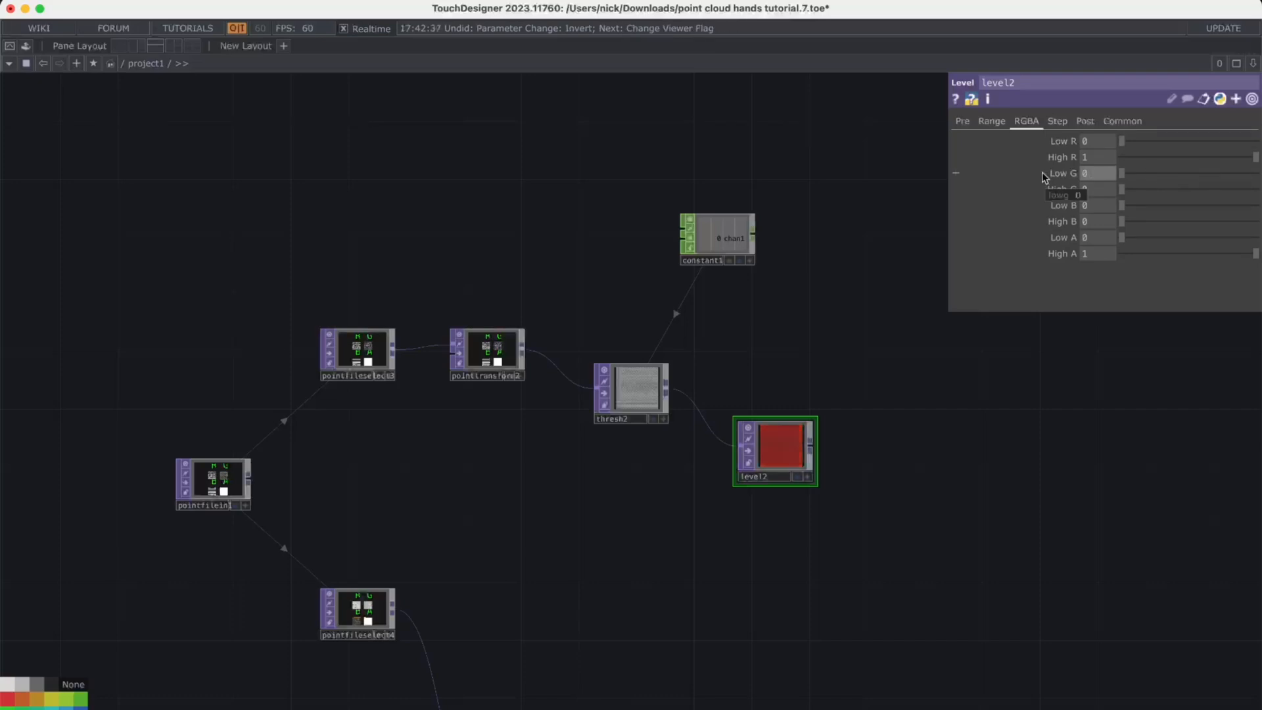
pyautogui.click(963, 122)
# Move level2 lower in the network and connect its output to over2
pyautogui.moveTo(777, 447); pyautogui.dragTo(742, 548)
pyautogui.scroll(-5, 812, 492)
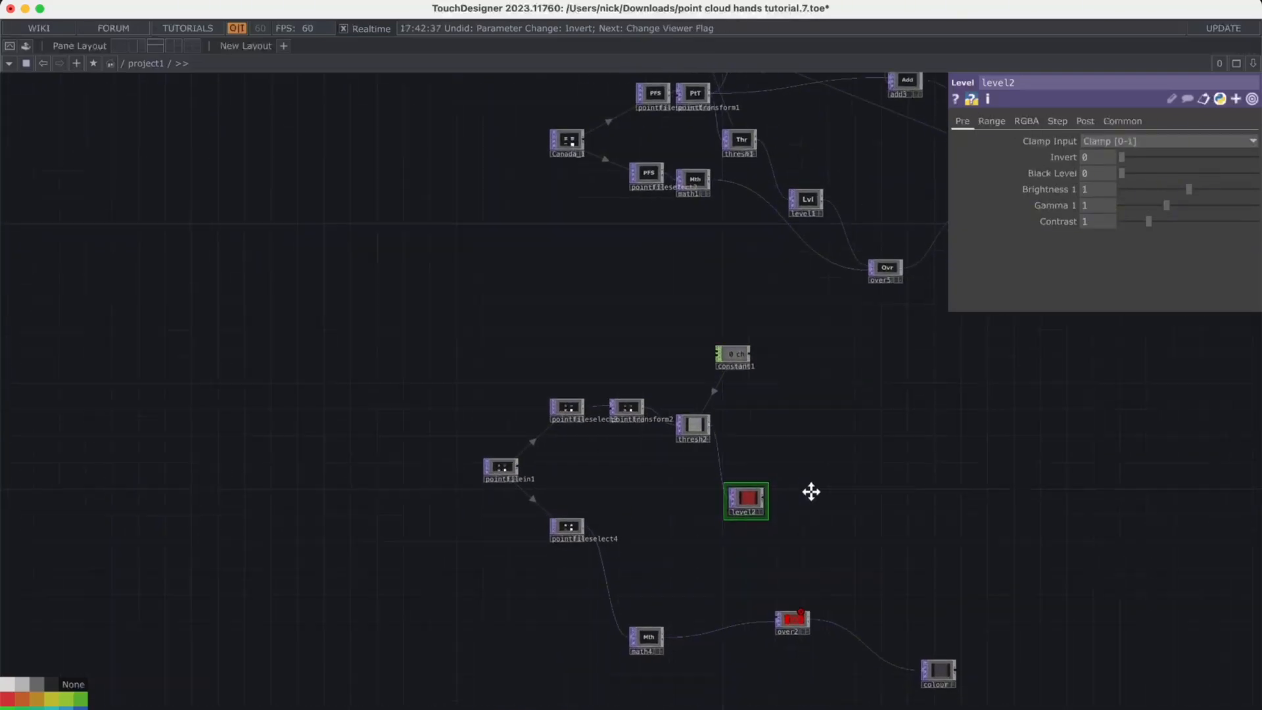
pyautogui.scroll(5, 811, 492)
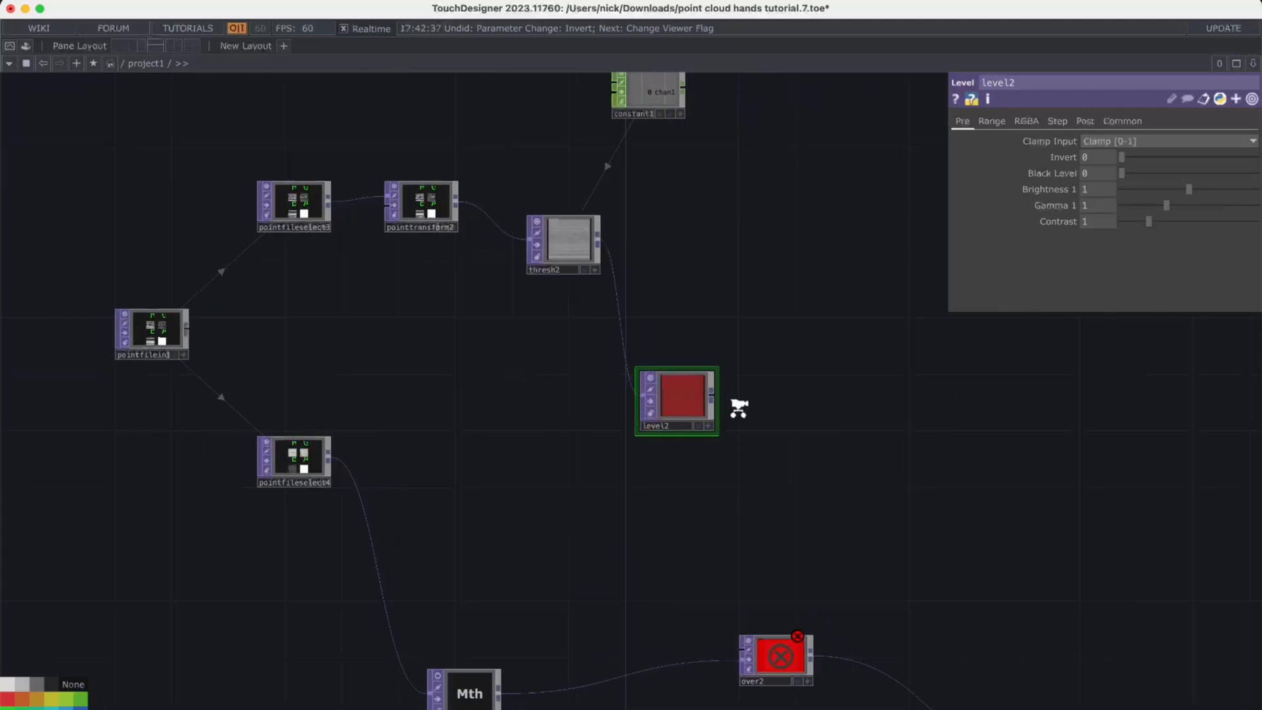
pyautogui.rightClick(735, 494)
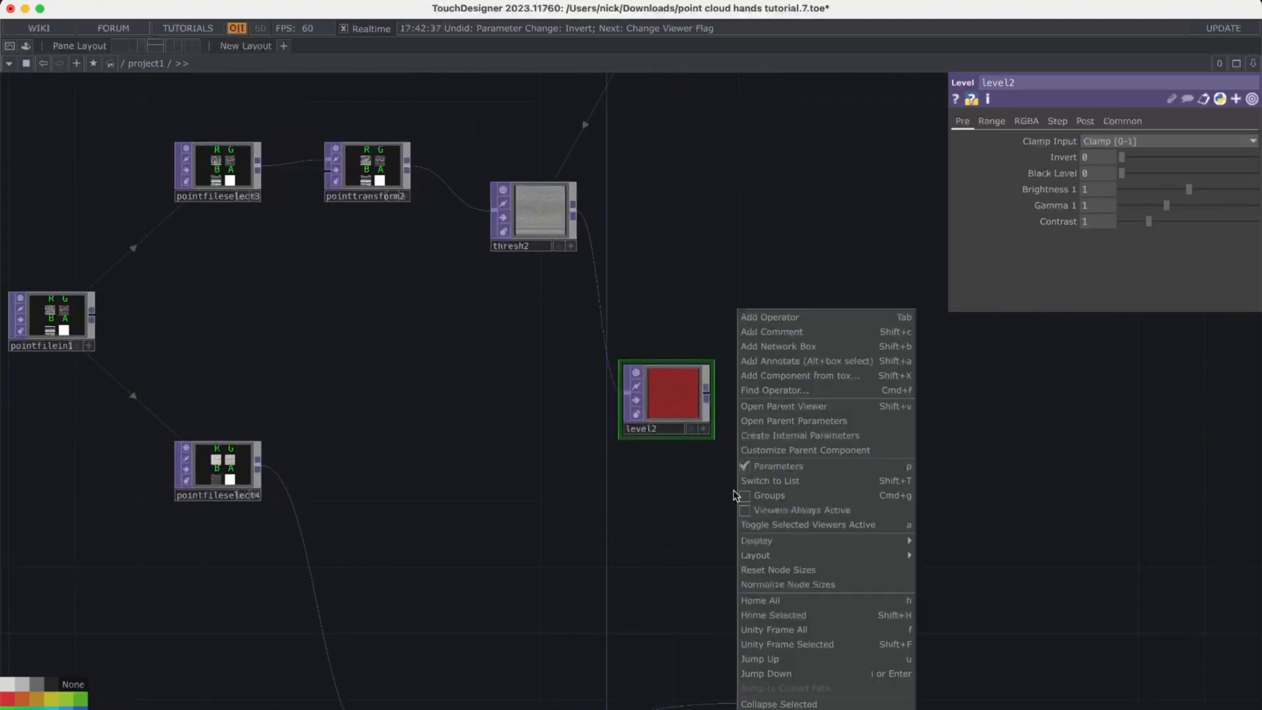
pyautogui.click(727, 462)
pyautogui.moveTo(713, 398); pyautogui.dragTo(743, 690)
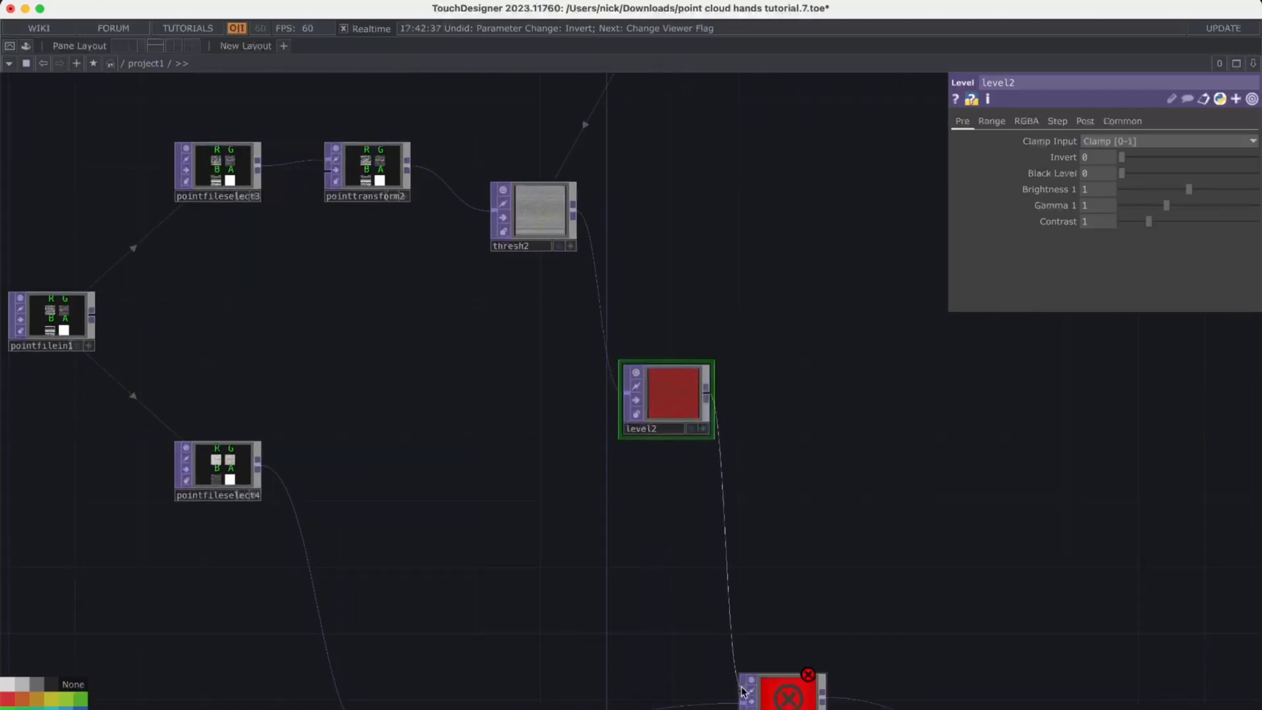
# Line up colour beside over2, and place constant1 directly above thresh2
pyautogui.scroll(-5, 800, 555)
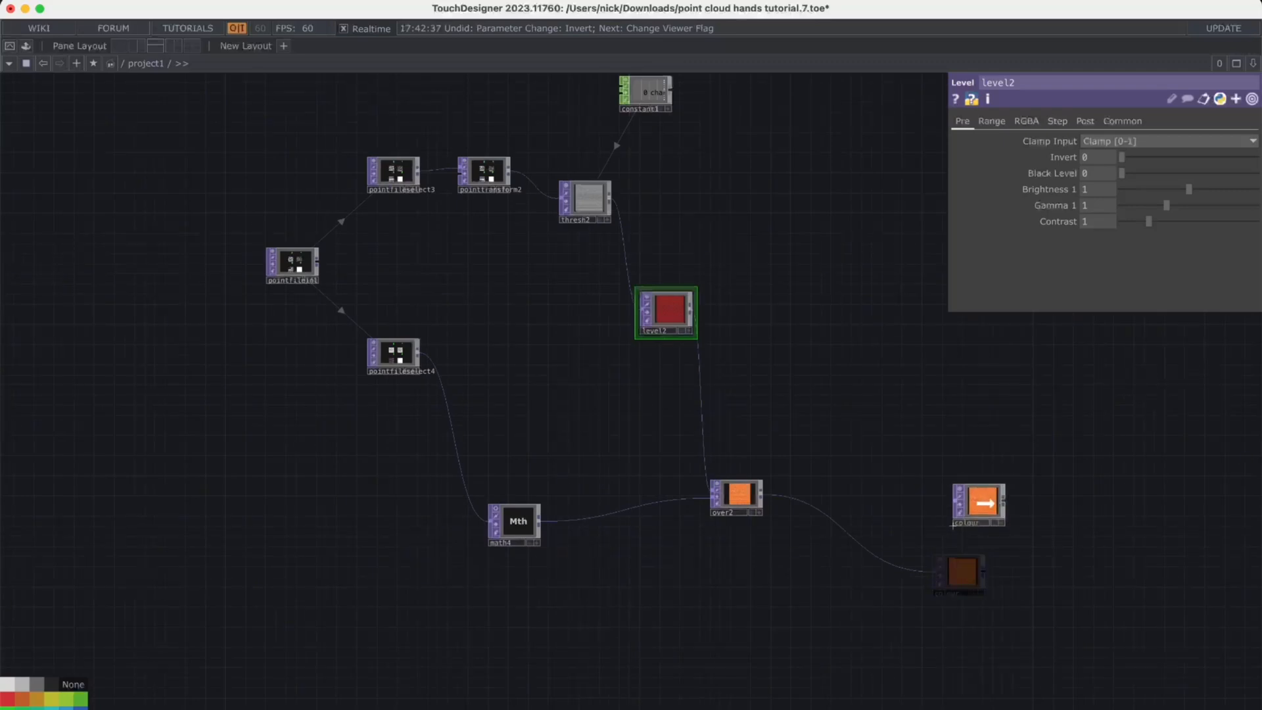
pyautogui.moveTo(798, 365); pyautogui.dragTo(745, 513)
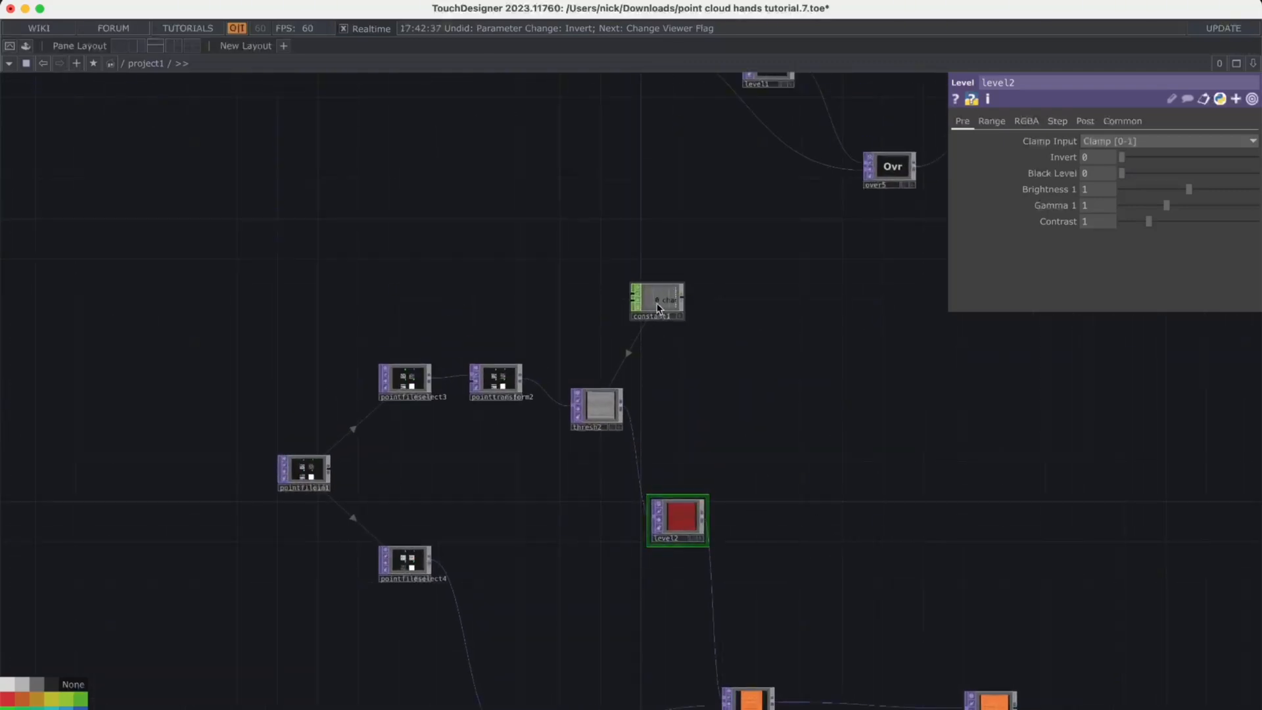
pyautogui.moveTo(675, 307); pyautogui.dragTo(595, 349)
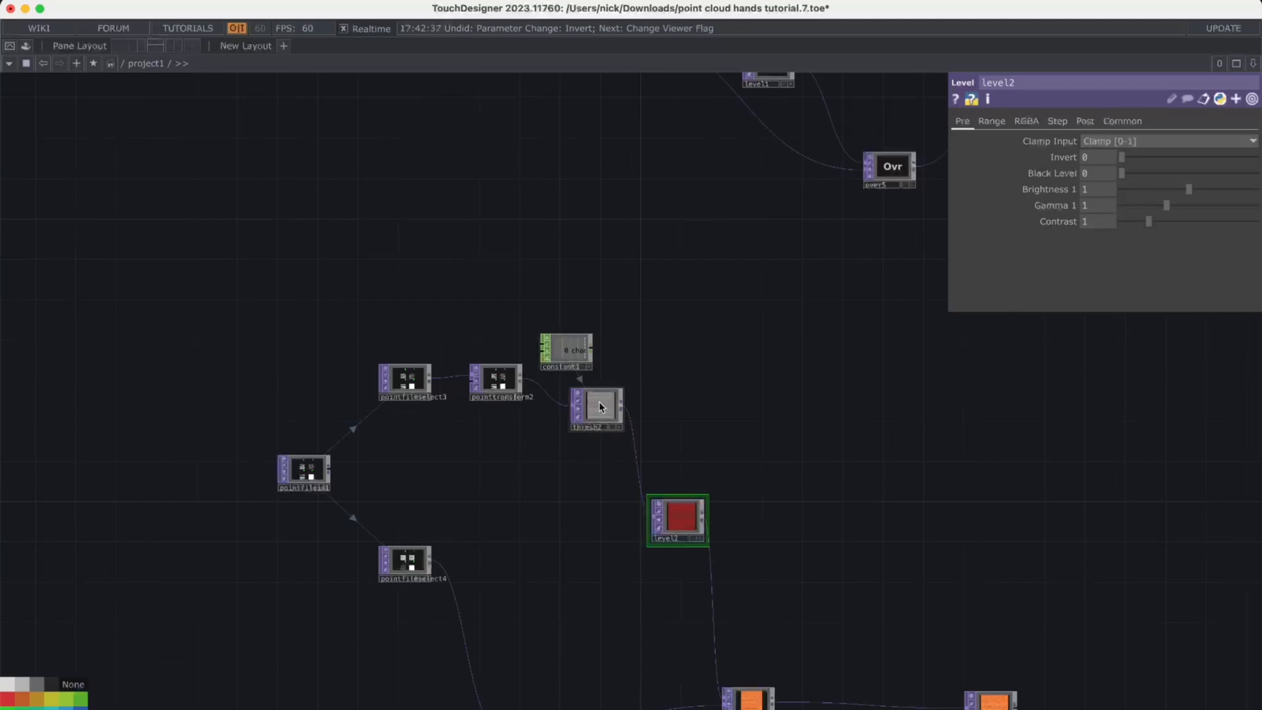
pyautogui.scroll(-3, 661, 428)
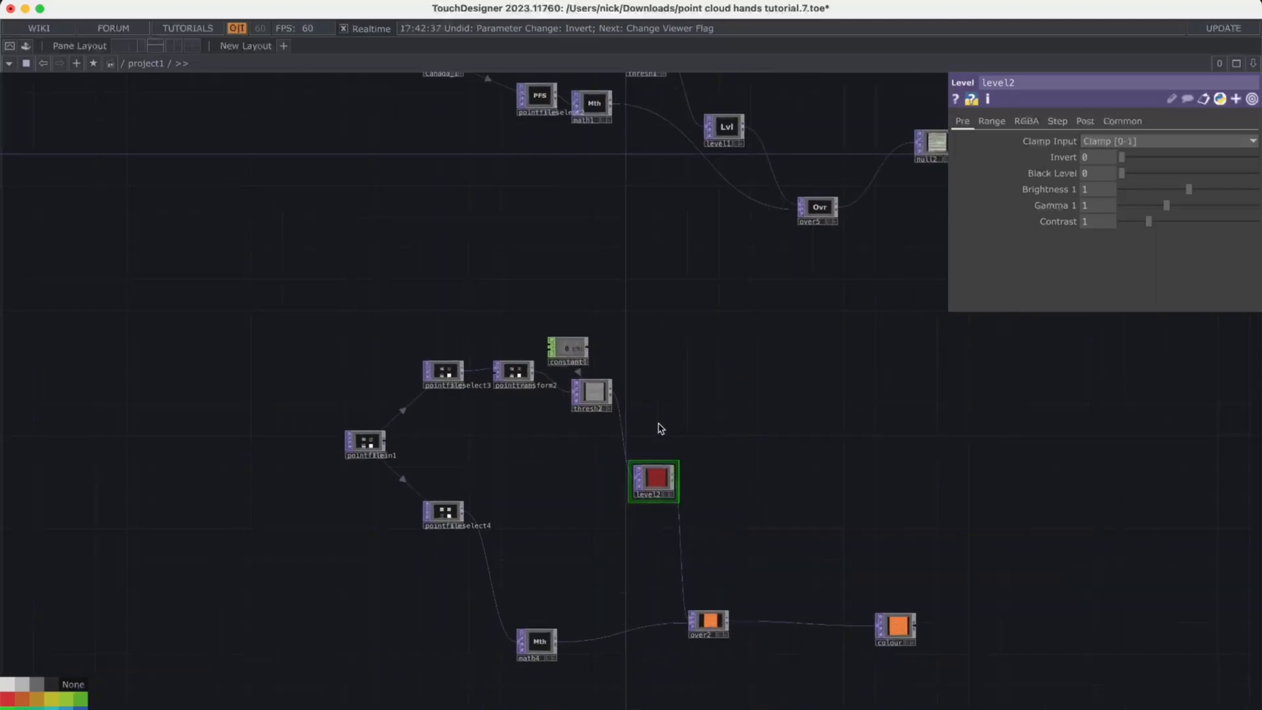
pyautogui.moveTo(661, 428); pyautogui.dragTo(707, 401)
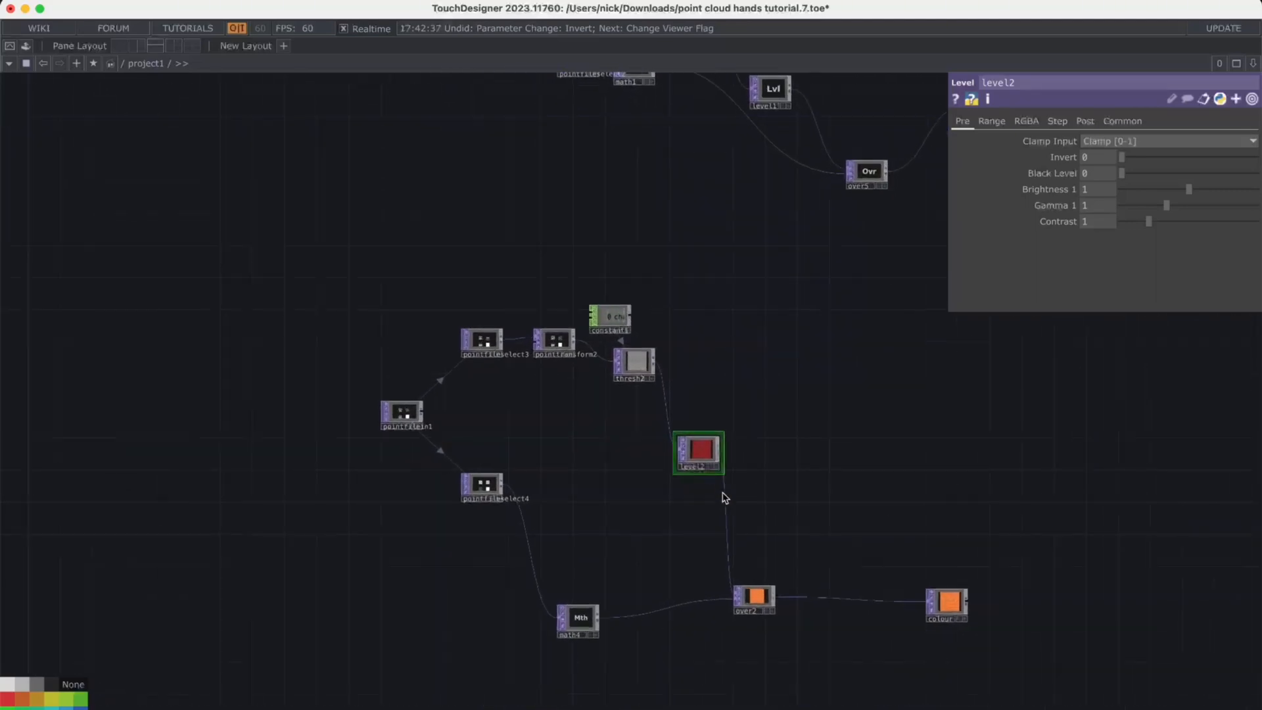
pyautogui.scroll(-5, 575, 445)
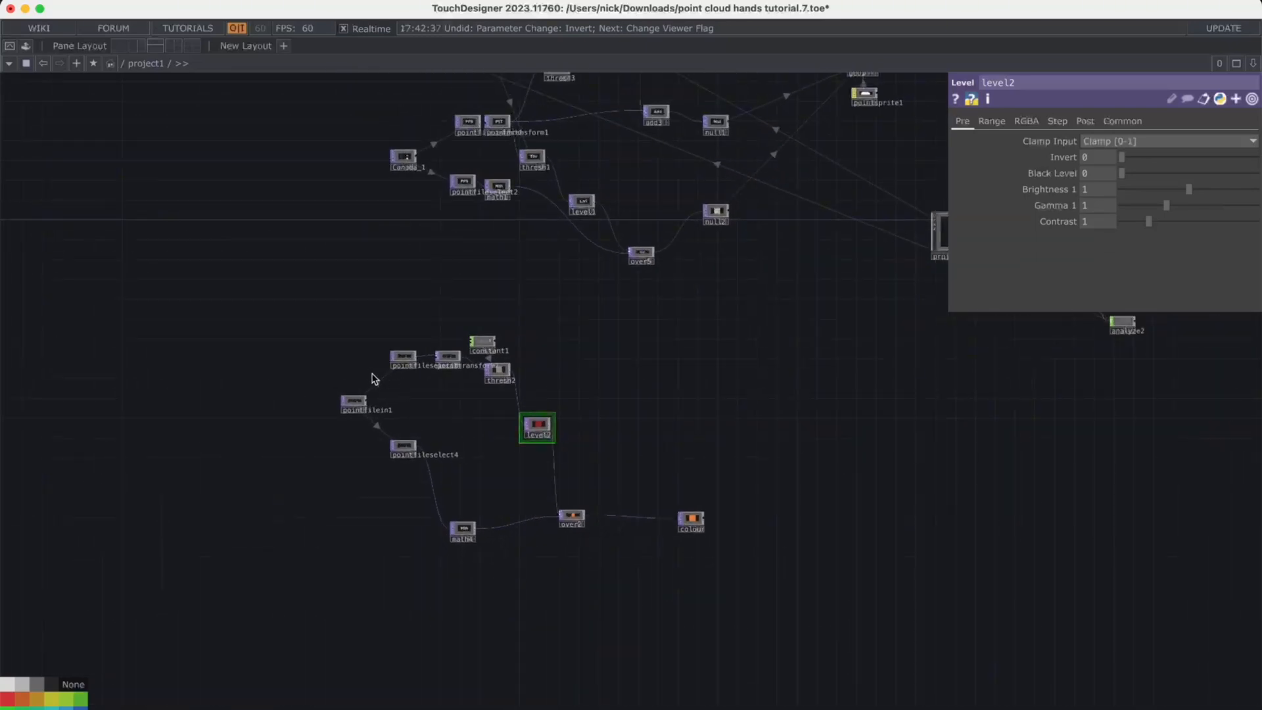
# Select all nodes of the banana network from pointfilein1 to colour, and move them farther below the original network
pyautogui.moveTo(317, 347); pyautogui.dragTo(792, 639, button='right')
pyautogui.scroll(-3, 749, 592)
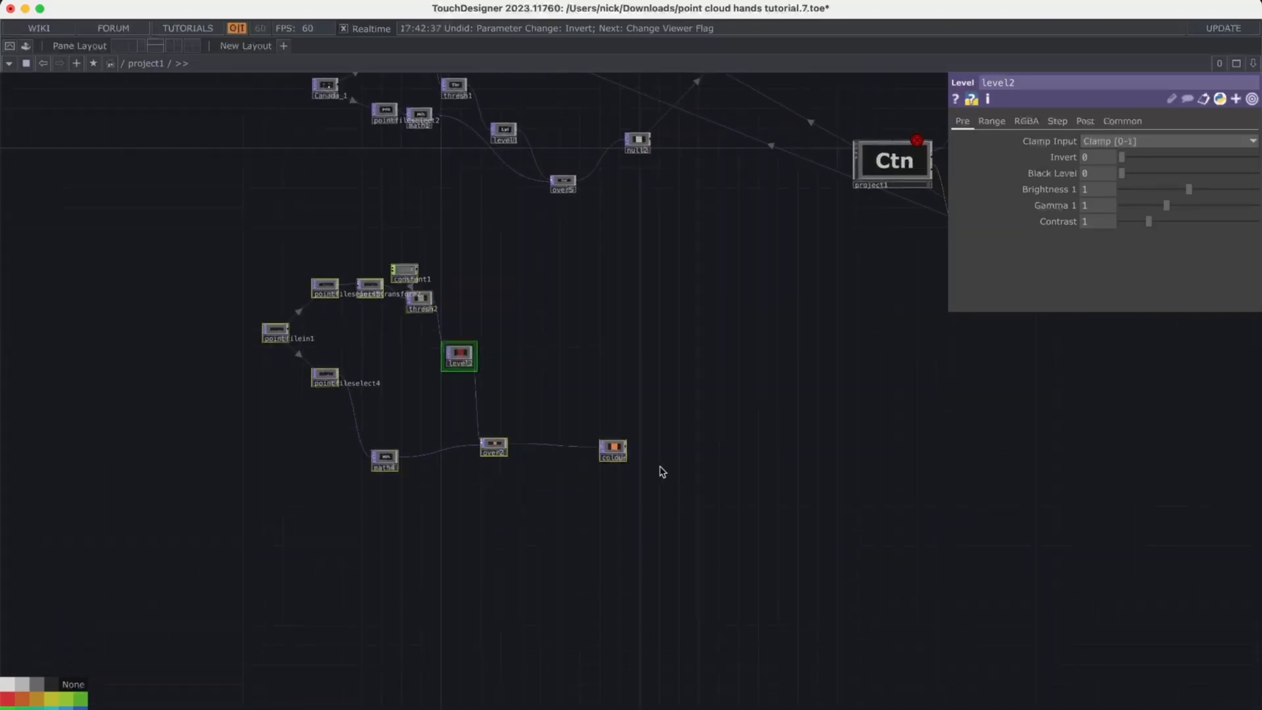
pyautogui.moveTo(612, 449); pyautogui.dragTo(593, 646)
pyautogui.moveTo(660, 402); pyautogui.dragTo(732, 163)
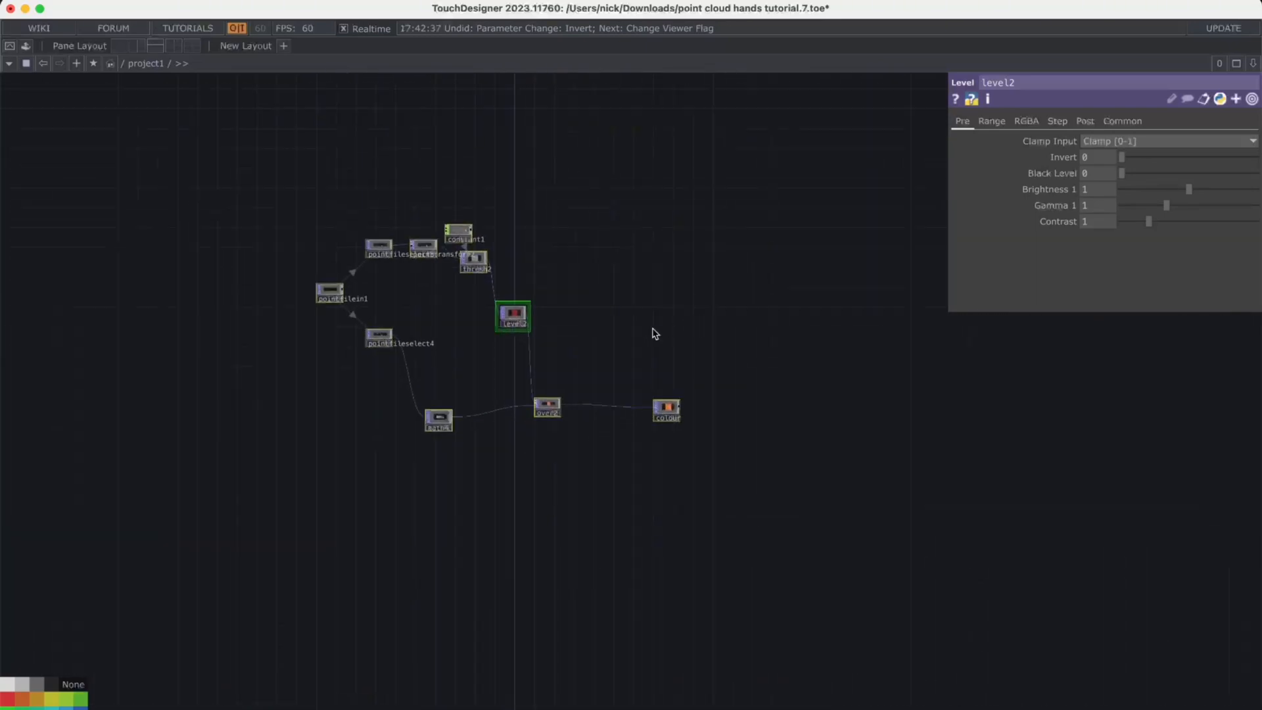
pyautogui.moveTo(659, 329); pyautogui.dragTo(767, 328)
pyautogui.scroll(-2, 767, 329)
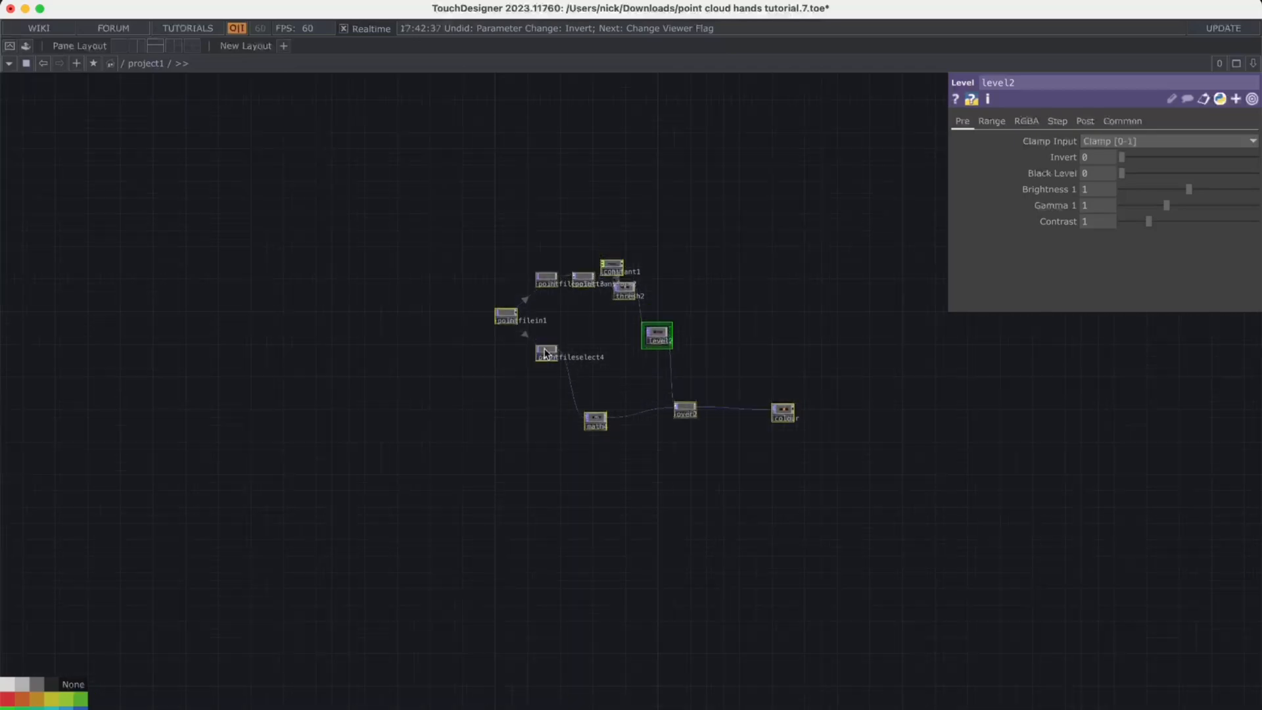
# Tidy the banana network: place pointfileselect4 beside math4, bring thresh2 and level2 closer to over2, and put constant1 below thresh2
pyautogui.click(547, 352)
pyautogui.moveTo(546, 353); pyautogui.dragTo(534, 416)
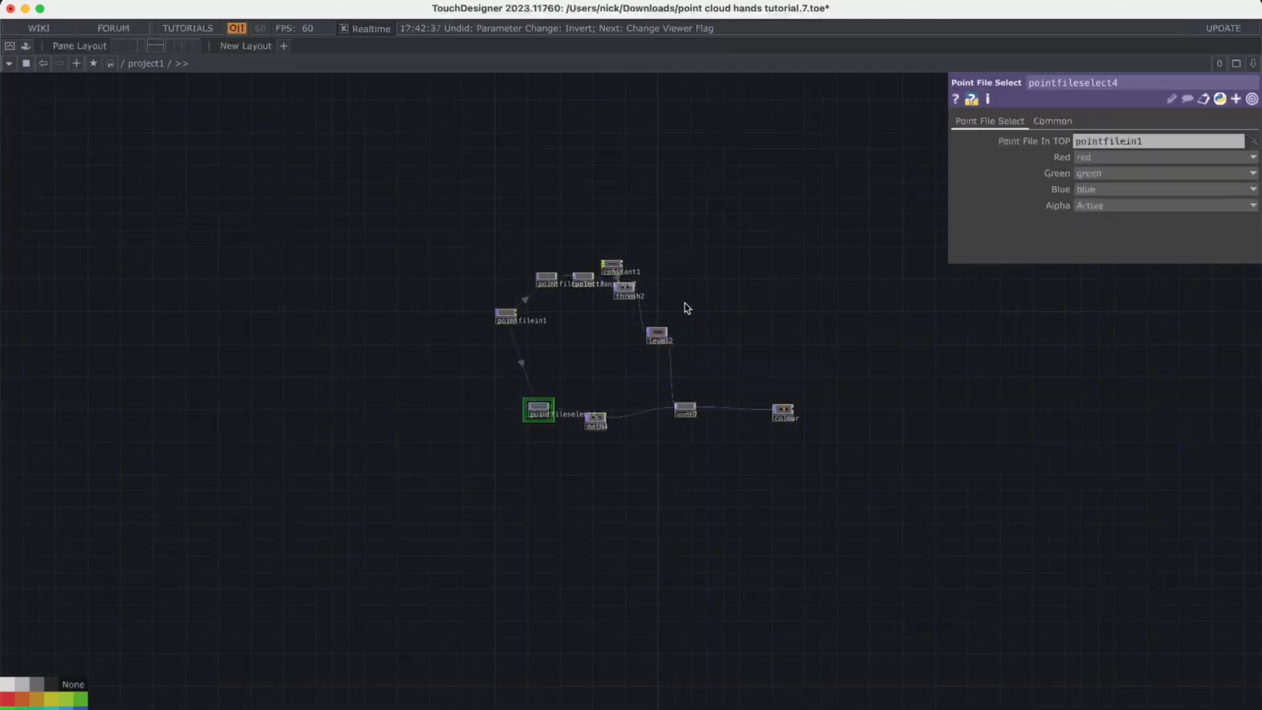
pyautogui.scroll(1, 620, 304)
pyautogui.scroll(2, 620, 303)
pyautogui.moveTo(706, 378); pyautogui.dragTo(590, 340)
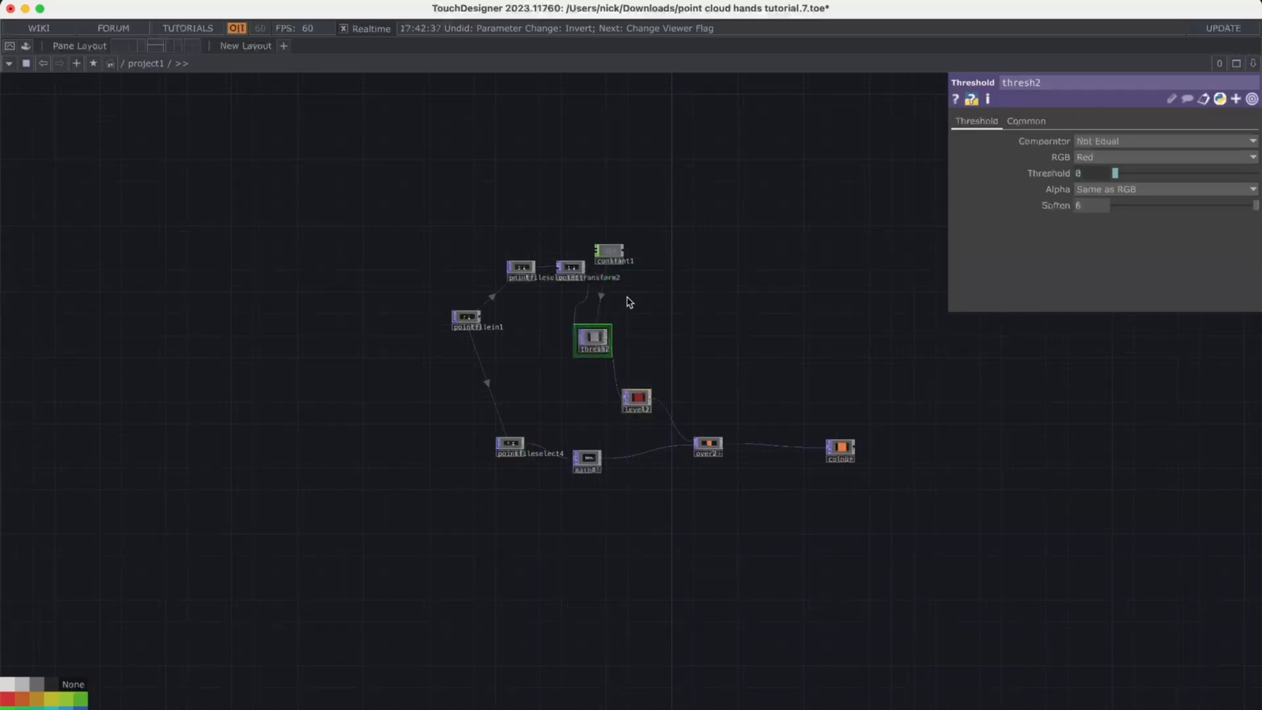
pyautogui.moveTo(614, 255); pyautogui.dragTo(592, 379)
# Check the threshold settings of thresh3 in the original network
pyautogui.scroll(-5, 673, 290)
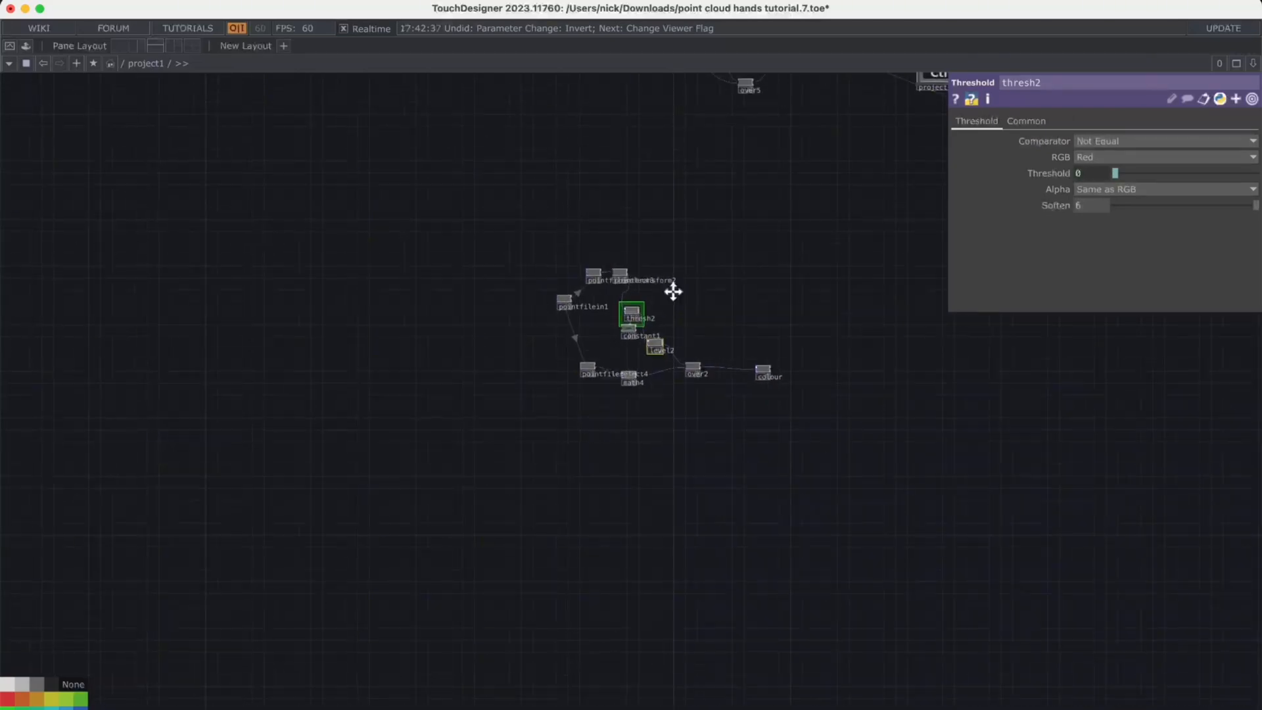
pyautogui.scroll(3, 730, 176)
pyautogui.scroll(1, 728, 158)
pyautogui.click(687, 153)
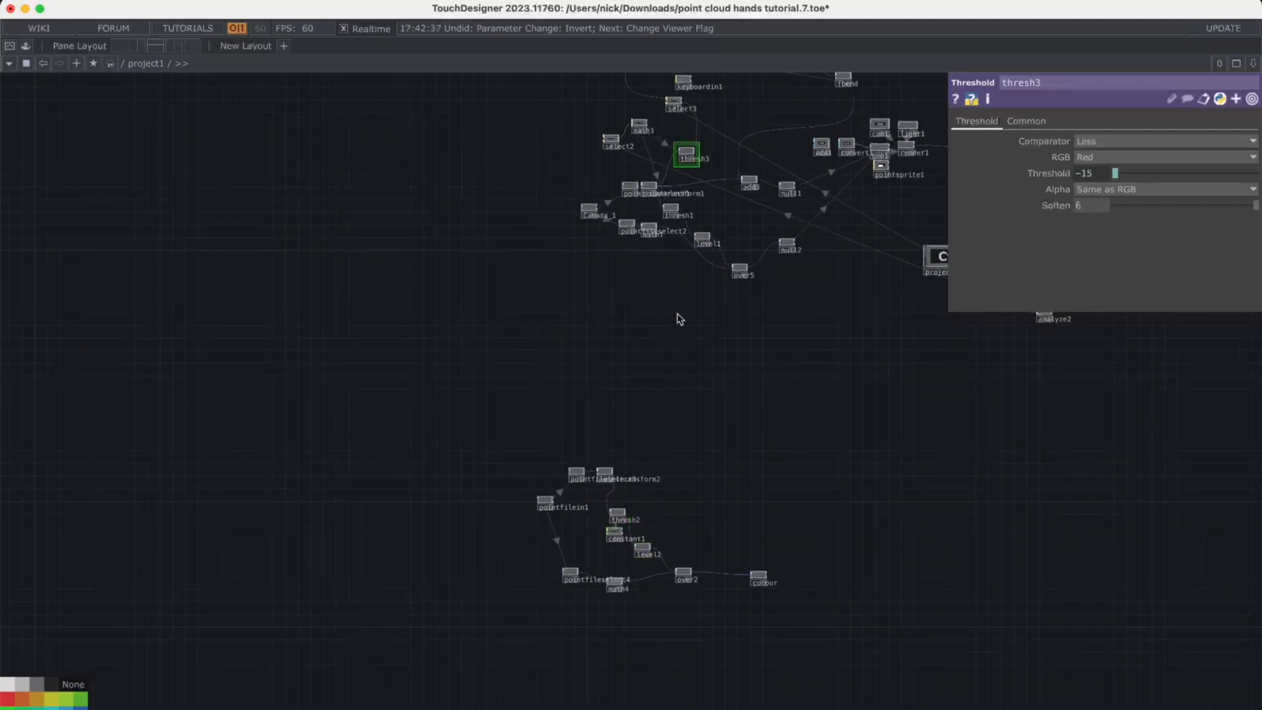
pyautogui.scroll(2, 638, 492)
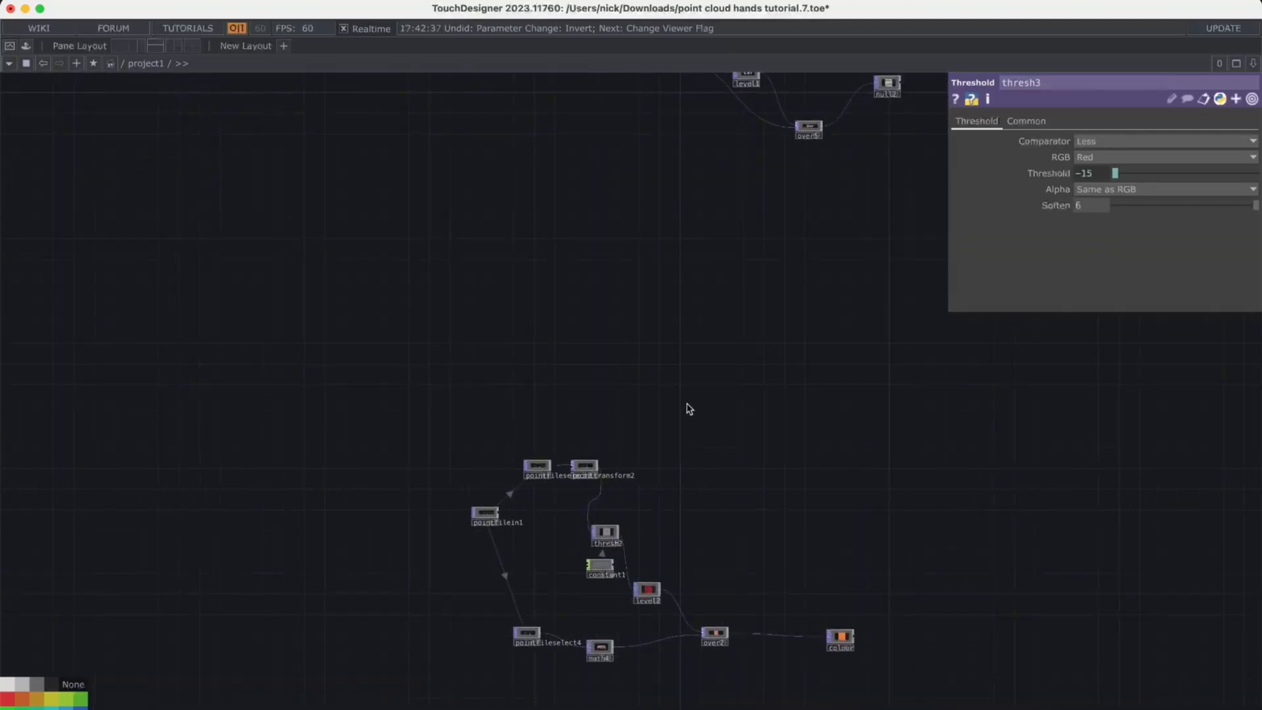
# Duplicate thresh2, place the copy above pointtransform2, and set its Comparator to Less
pyautogui.click(608, 533)
pyautogui.press('super+c')
pyautogui.press('super+v')
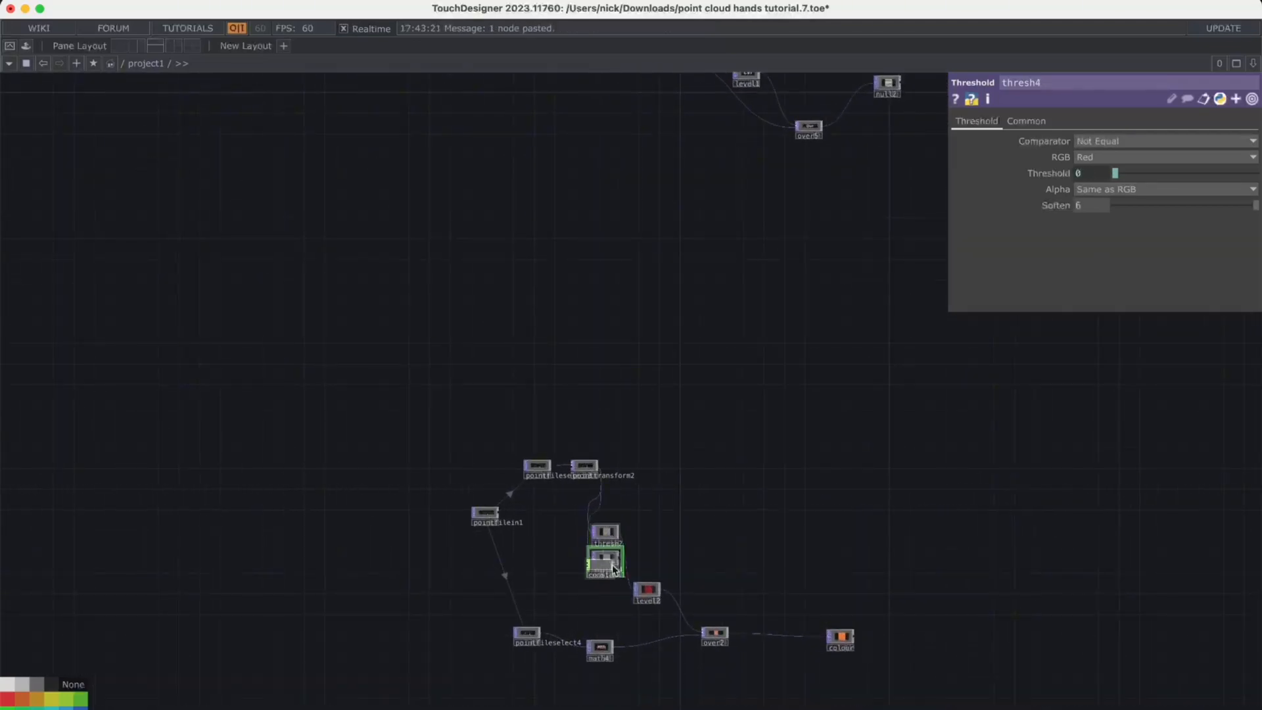
pyautogui.scroll(5, 617, 545)
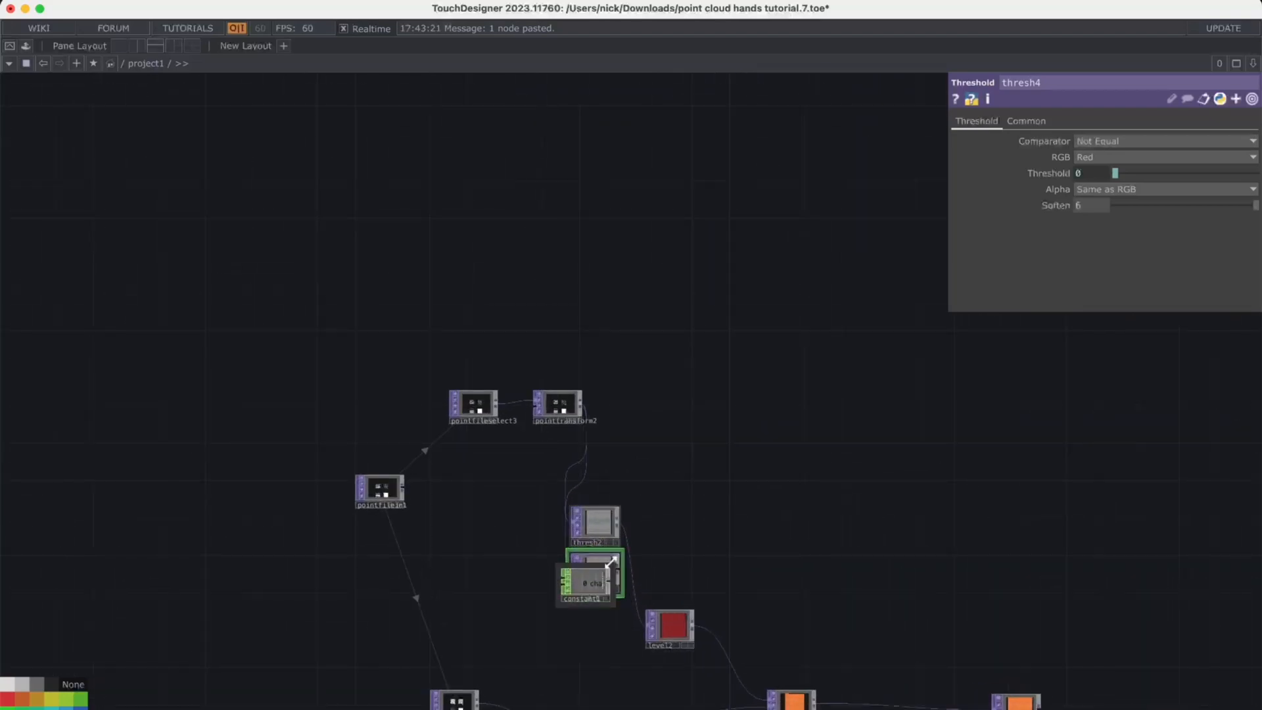
pyautogui.moveTo(605, 557); pyautogui.dragTo(670, 267)
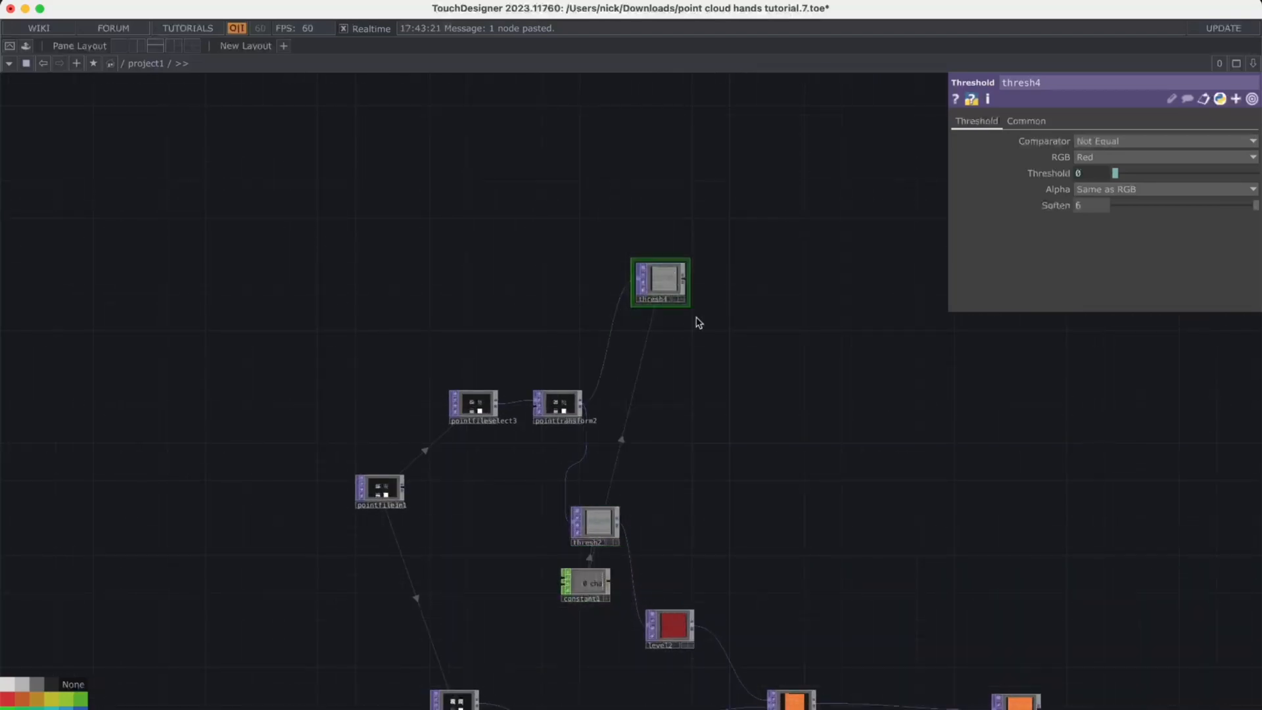
pyautogui.click(1121, 142)
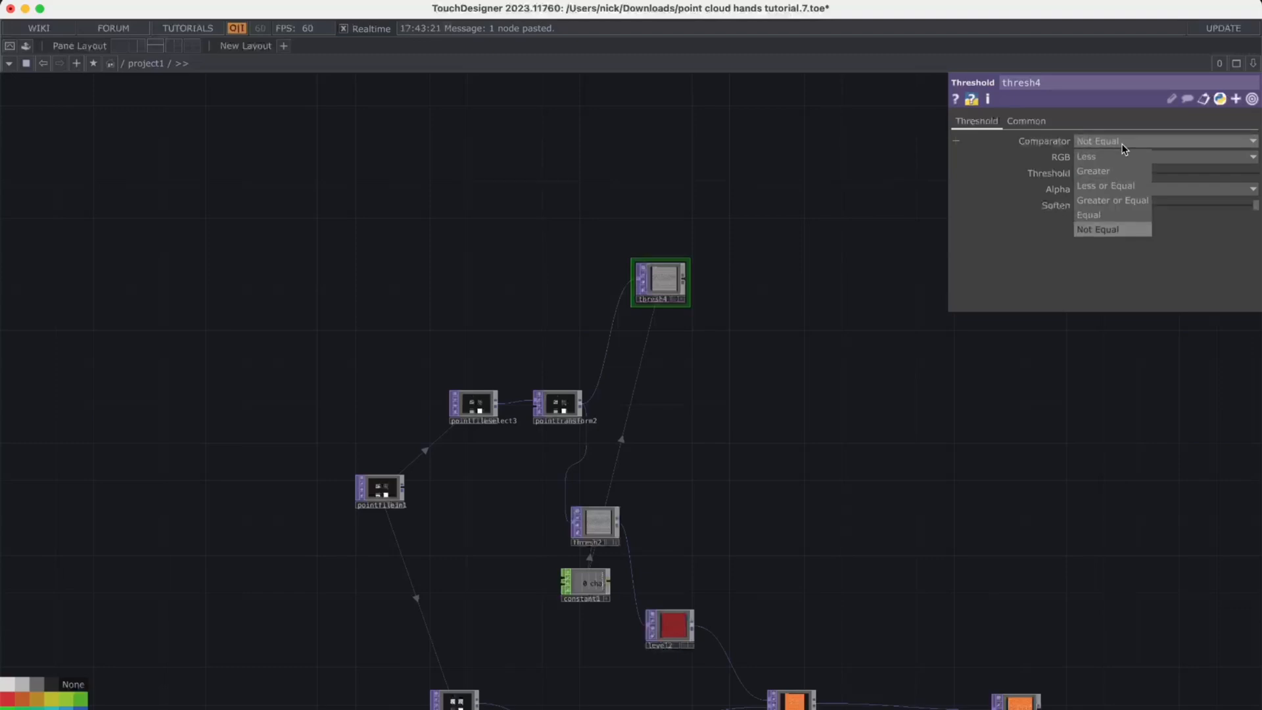
pyautogui.click(1106, 156)
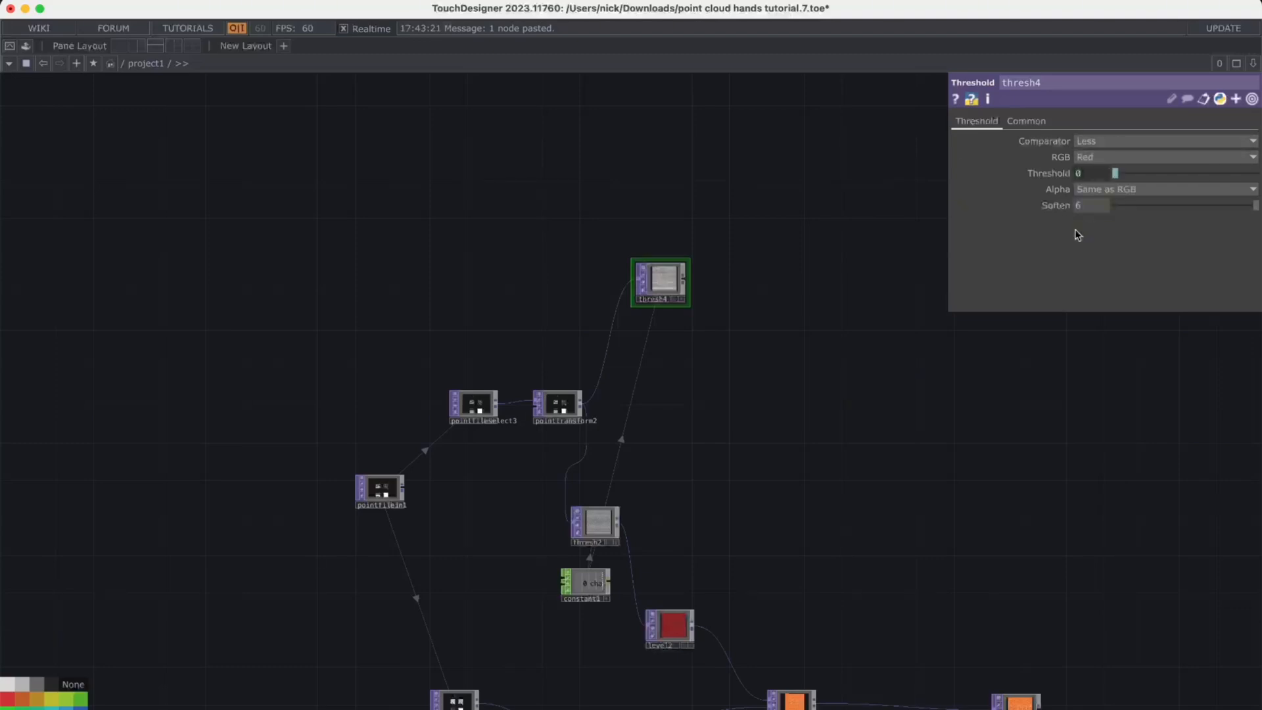
# Compare thresh4's parameters with those of thresh3 in the original network
pyautogui.scroll(-2, 935, 370)
pyautogui.scroll(-3, 936, 370)
pyautogui.scroll(2, 907, 506)
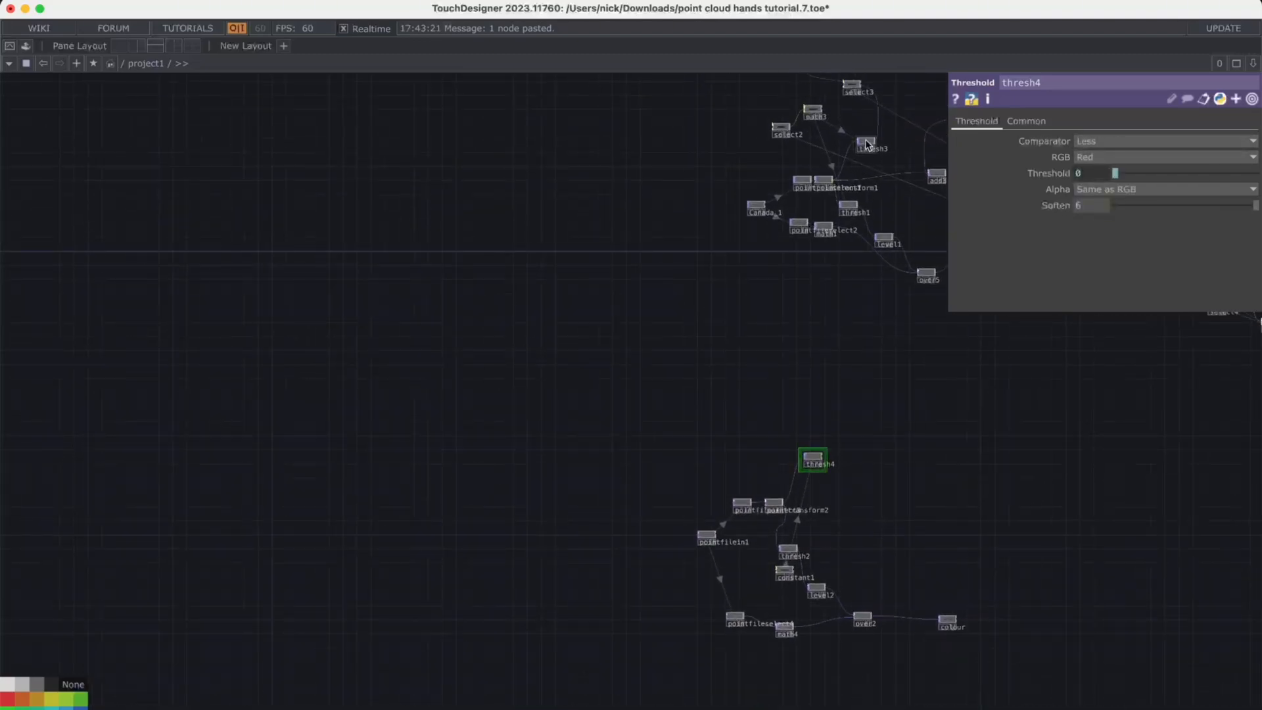
pyautogui.click(866, 145)
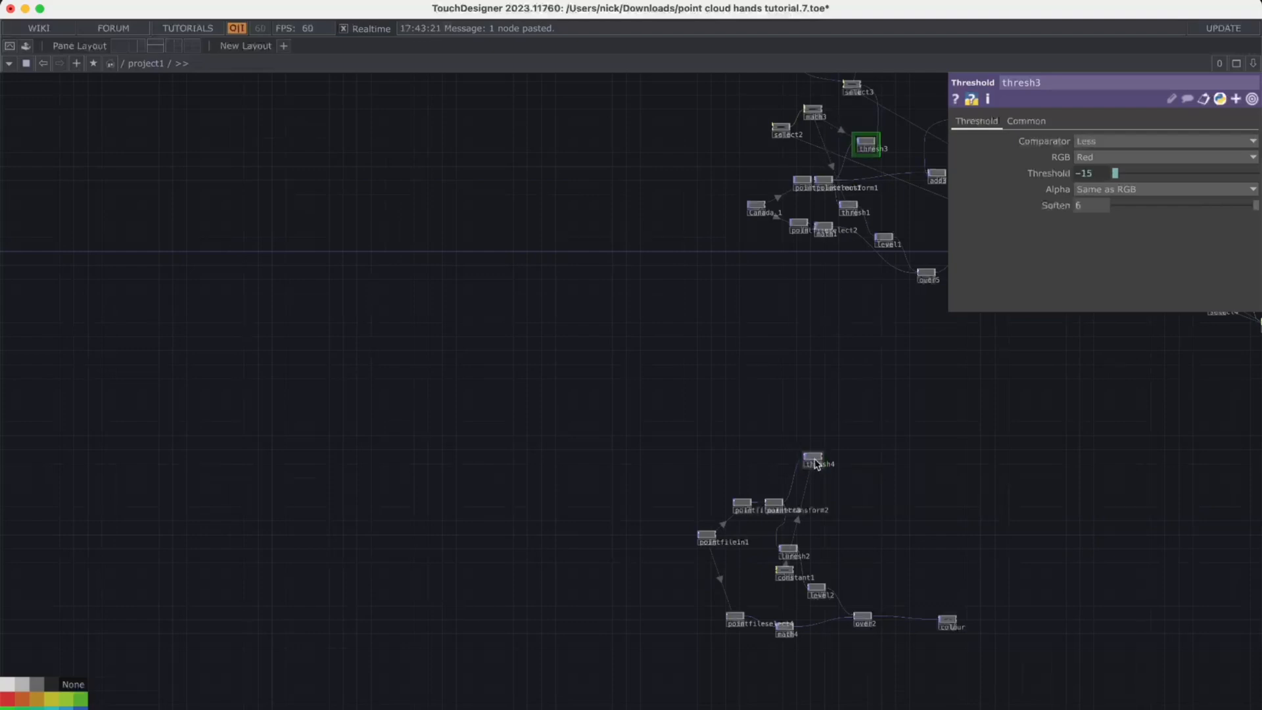
pyautogui.click(814, 460)
pyautogui.scroll(5, 813, 459)
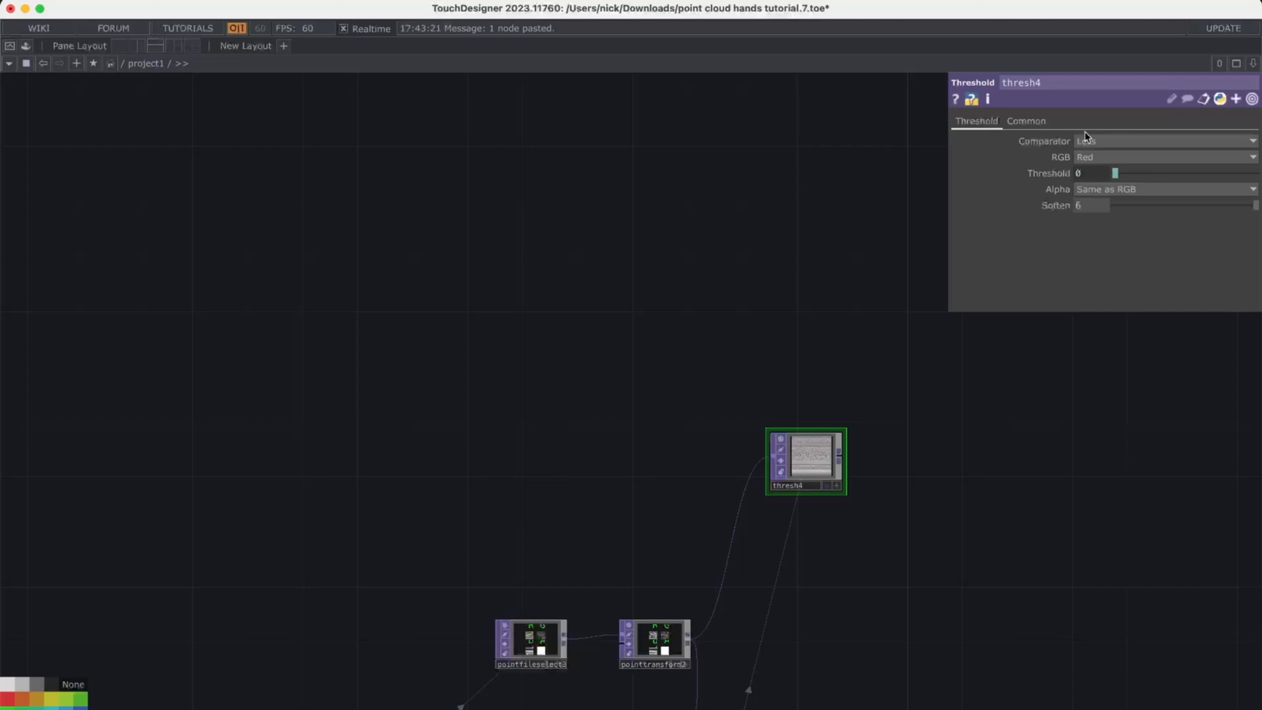
# Copy the original feedback section, from the start null through fbend, and paste the seven nodes beside thresh4 in the banana network
pyautogui.scroll(-4, 824, 273)
pyautogui.moveTo(822, 276); pyautogui.dragTo(701, 545)
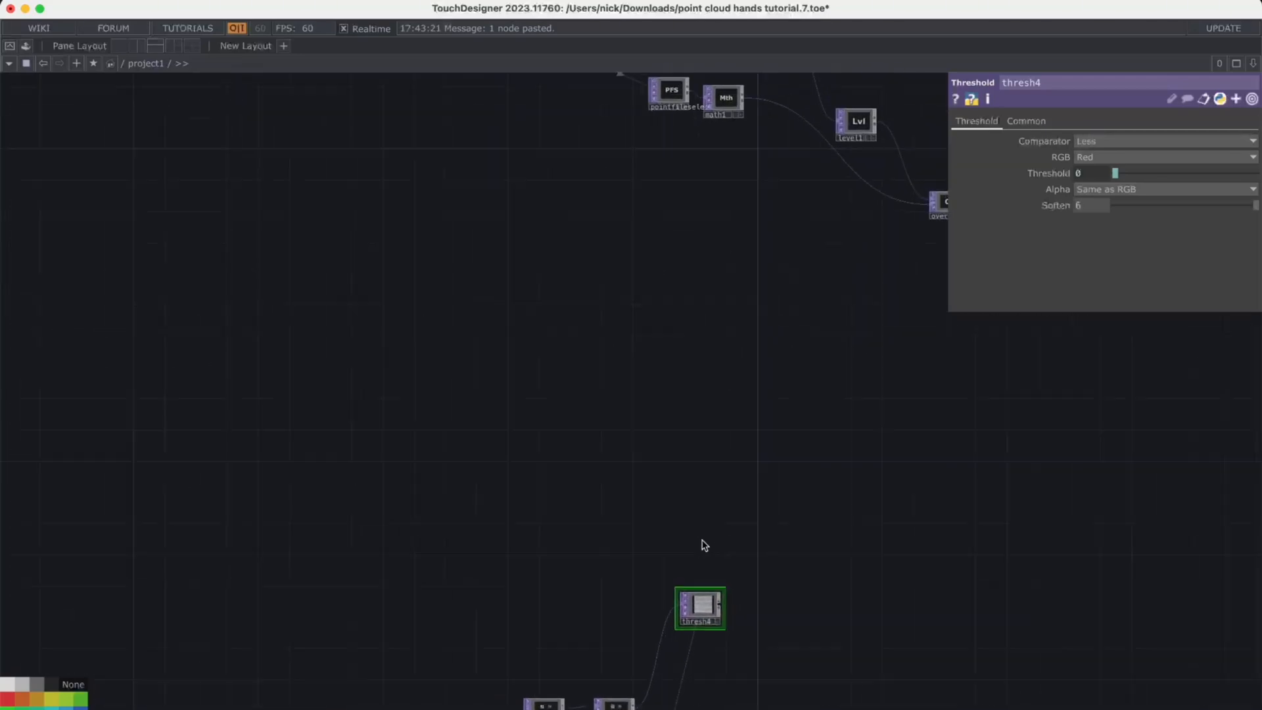
pyautogui.scroll(-4, 703, 544)
pyautogui.moveTo(740, 485); pyautogui.dragTo(706, 546)
pyautogui.moveTo(779, 201); pyautogui.dragTo(683, 431)
pyautogui.moveTo(726, 258); pyautogui.dragTo(625, 276)
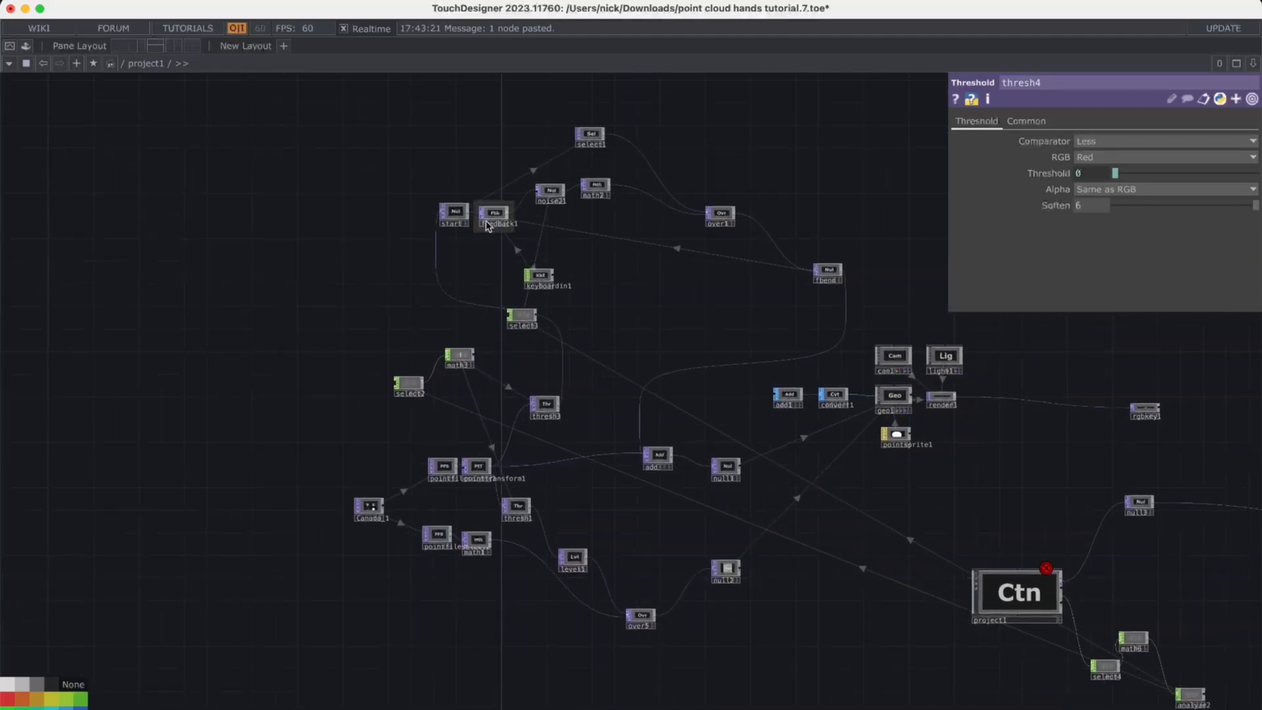
pyautogui.moveTo(411, 134); pyautogui.dragTo(857, 272)
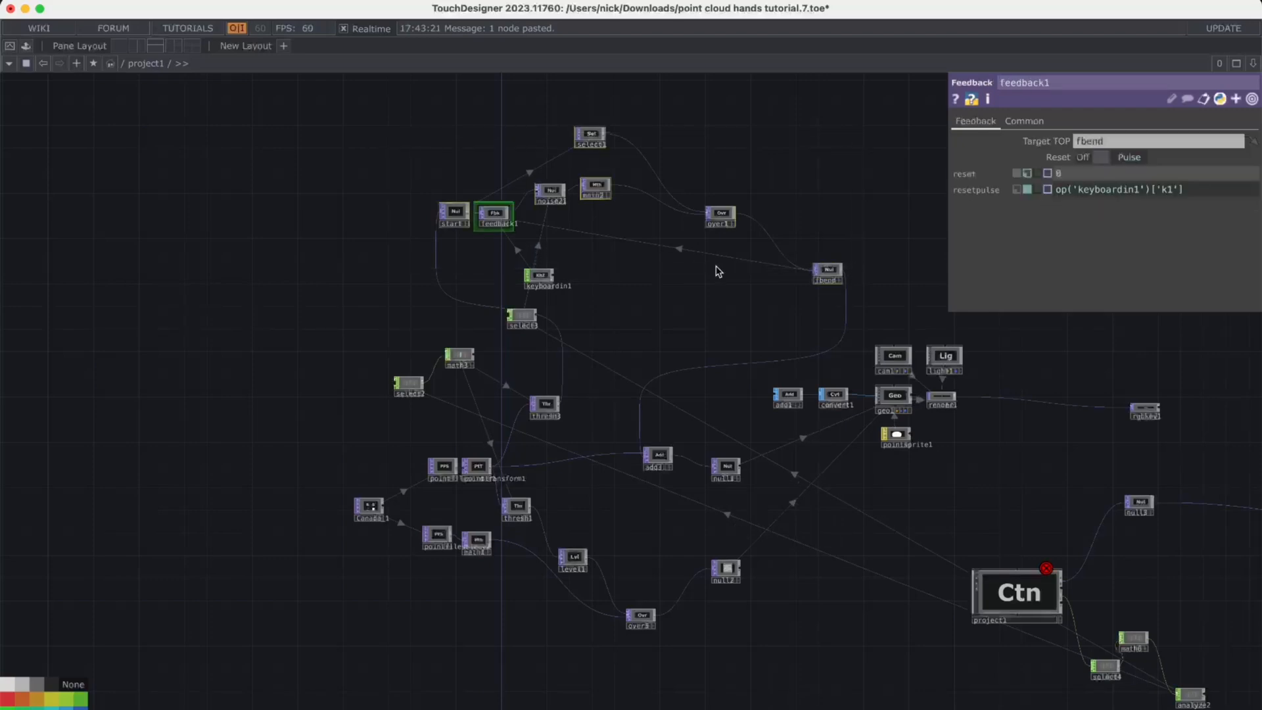
pyautogui.press('super+c')
pyautogui.scroll(-10, 605, 516)
pyautogui.scroll(-4, 517, 513)
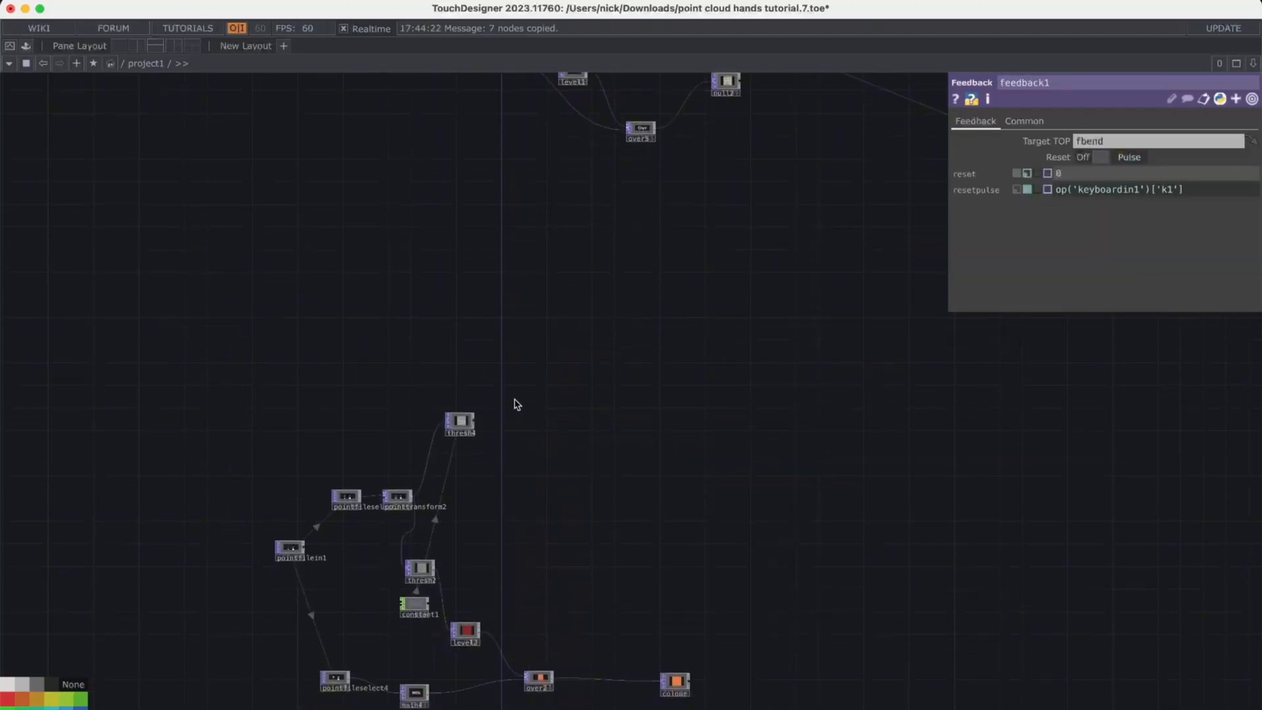
pyautogui.press('super+v')
pyautogui.click(521, 453)
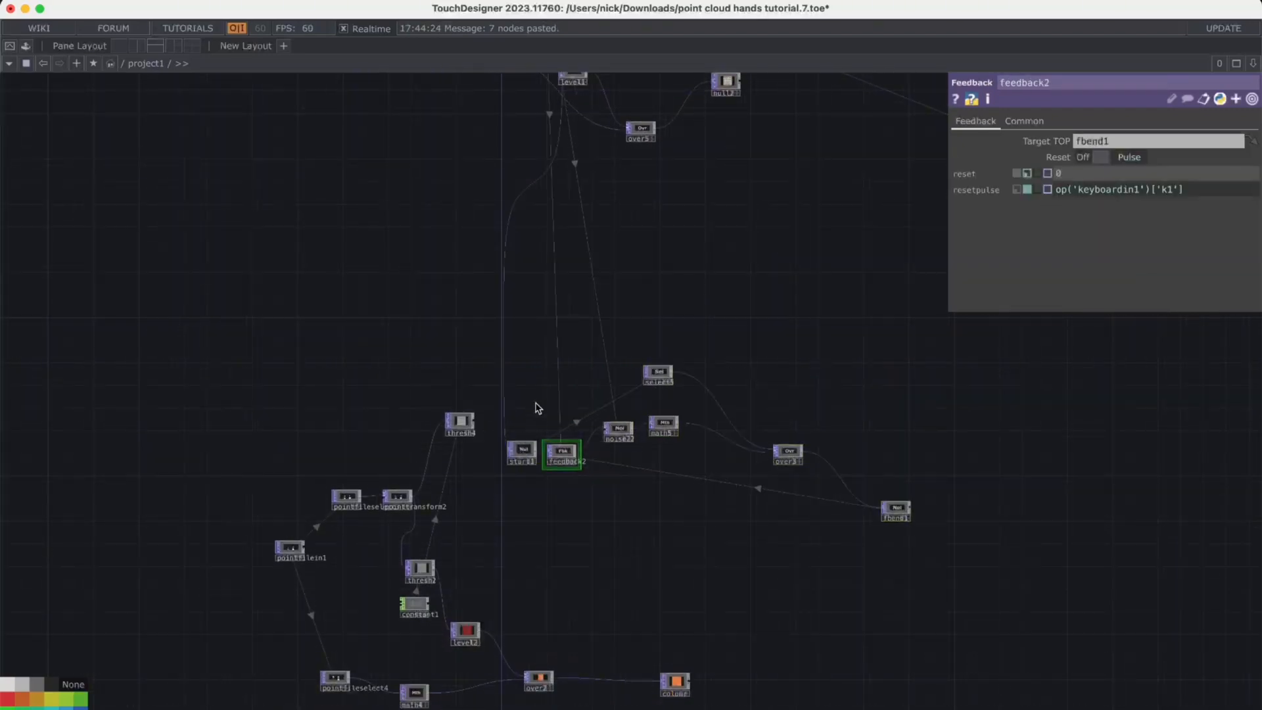
# Collapse feedback2's reset parameters and connect thresh4's output to the start1 null
pyautogui.scroll(4, 555, 415)
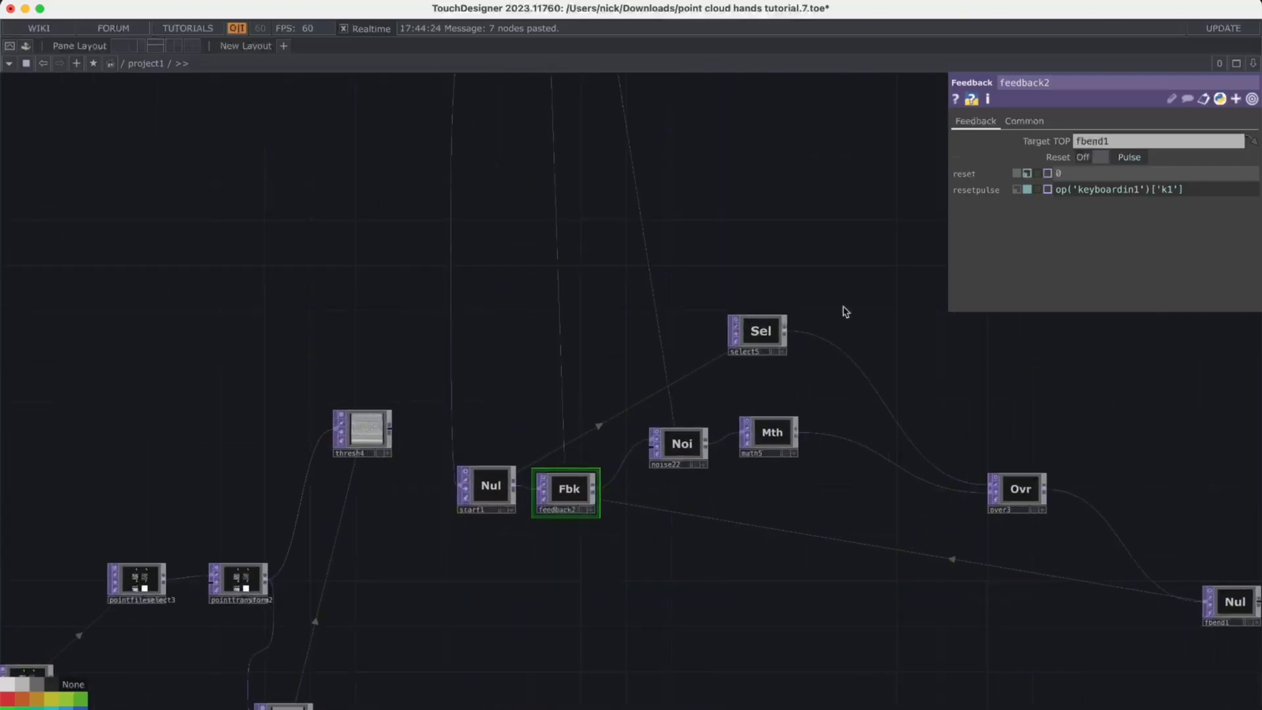
pyautogui.click(1058, 158)
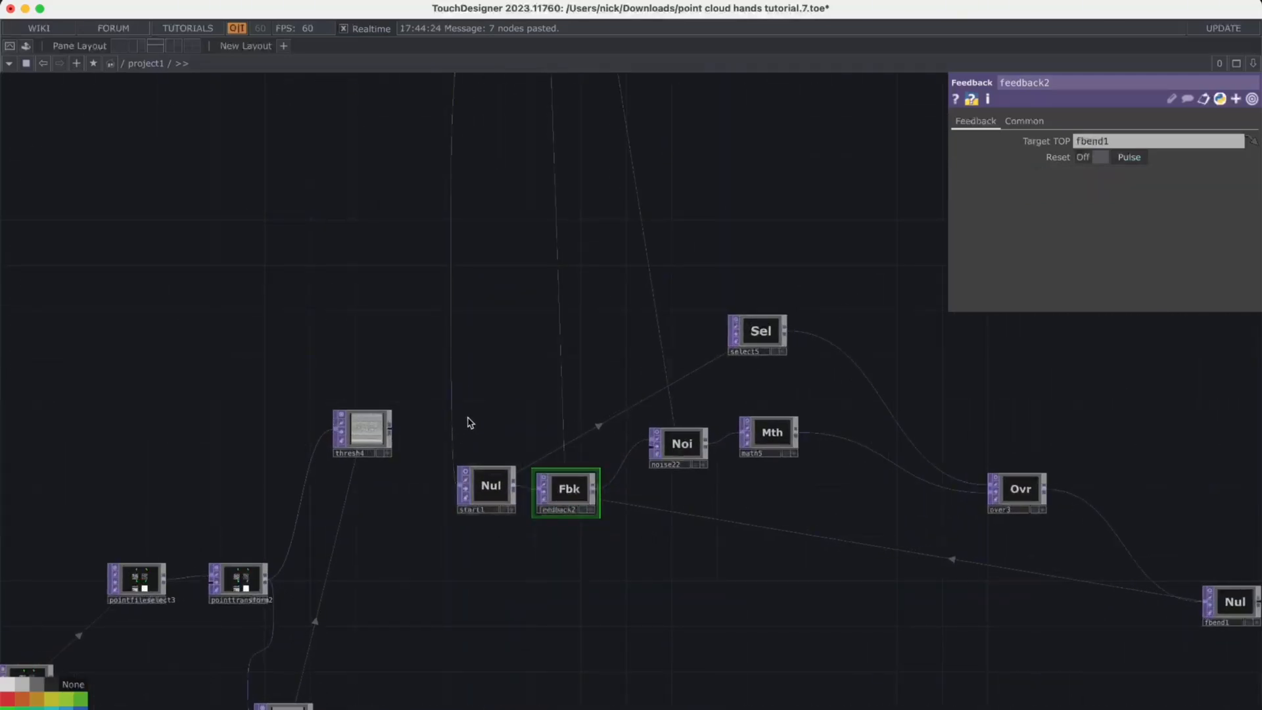
pyautogui.moveTo(434, 414); pyautogui.dragTo(462, 462)
pyautogui.press('Tab')
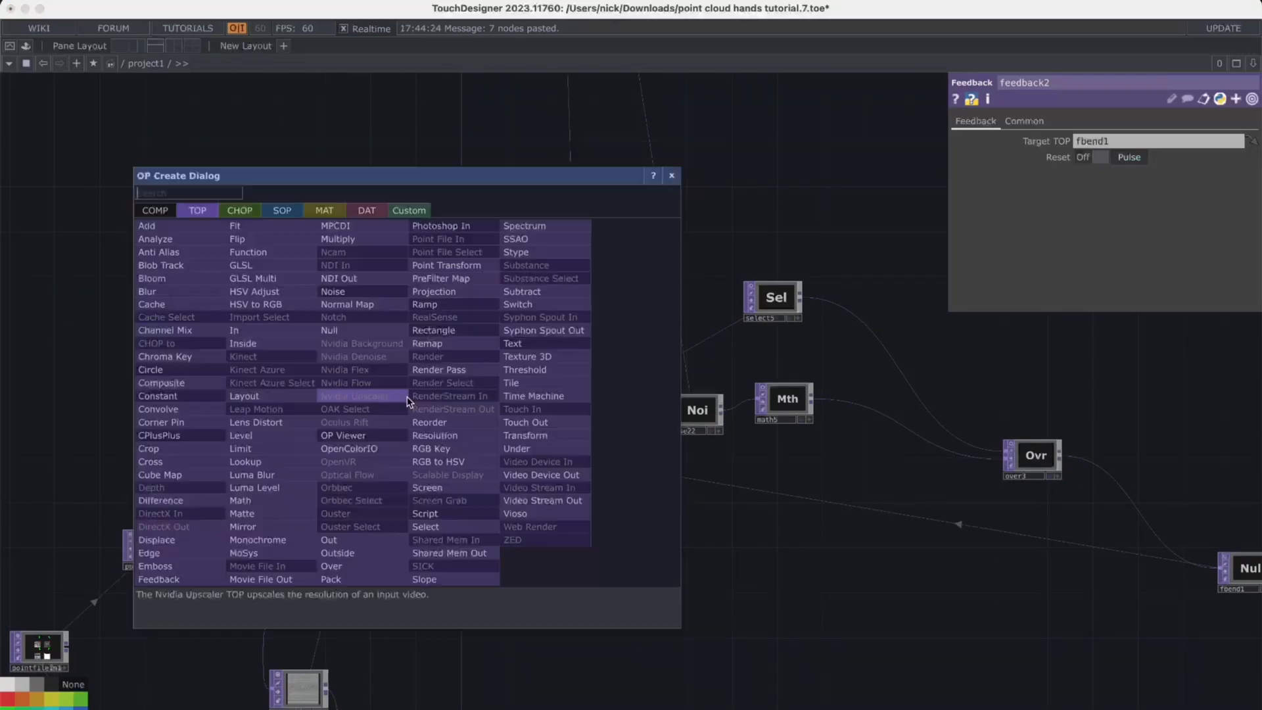
pyautogui.write('nu')
pyautogui.click(331, 330)
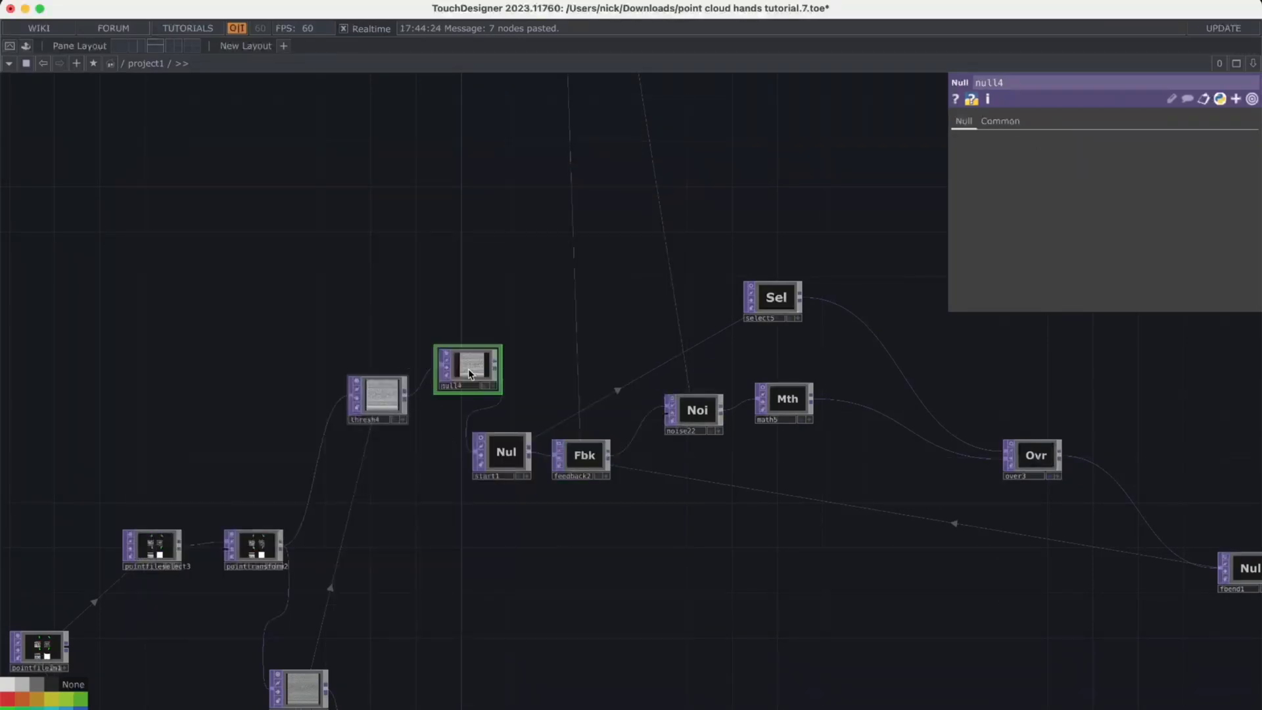
pyautogui.click(468, 366)
pyautogui.click(493, 429)
pyautogui.click(464, 388)
pyautogui.press('Delete')
# Move the start1 null closer to thresh4 and select feedback2
pyautogui.click(508, 450)
pyautogui.moveTo(508, 451); pyautogui.dragTo(452, 451)
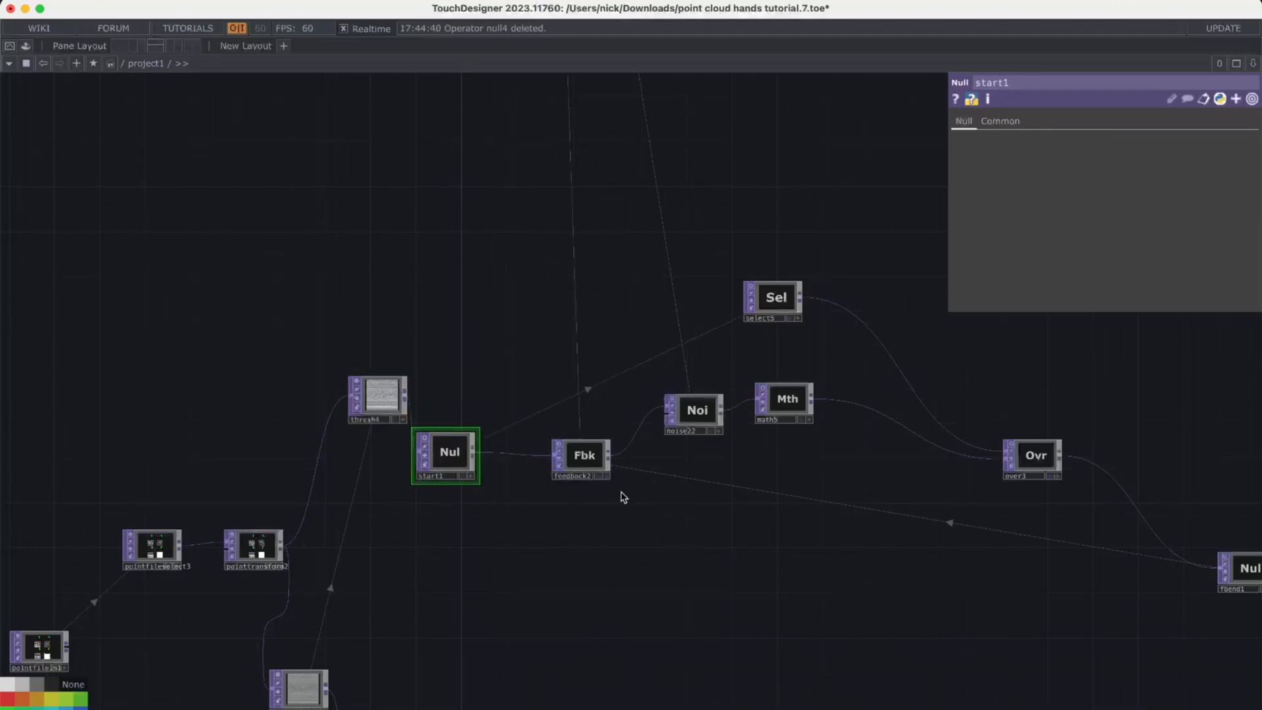
pyautogui.click(585, 459)
pyautogui.rightClick(488, 454)
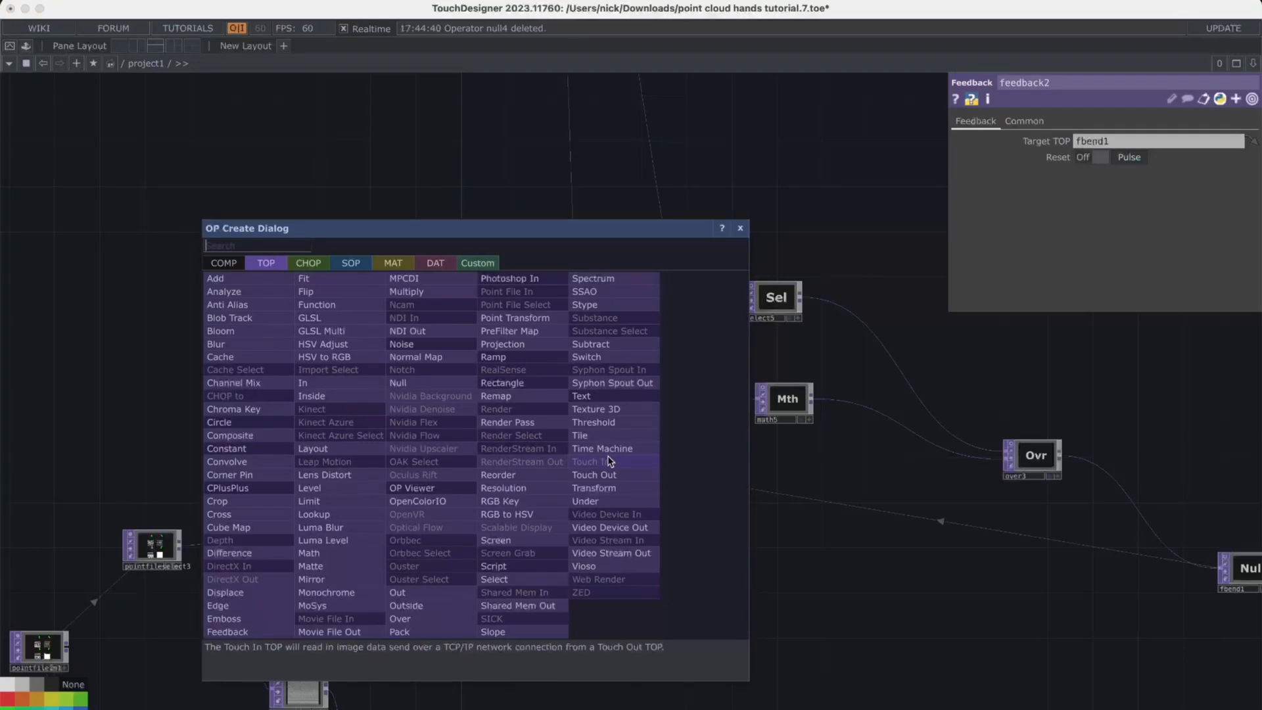
pyautogui.write('feed')
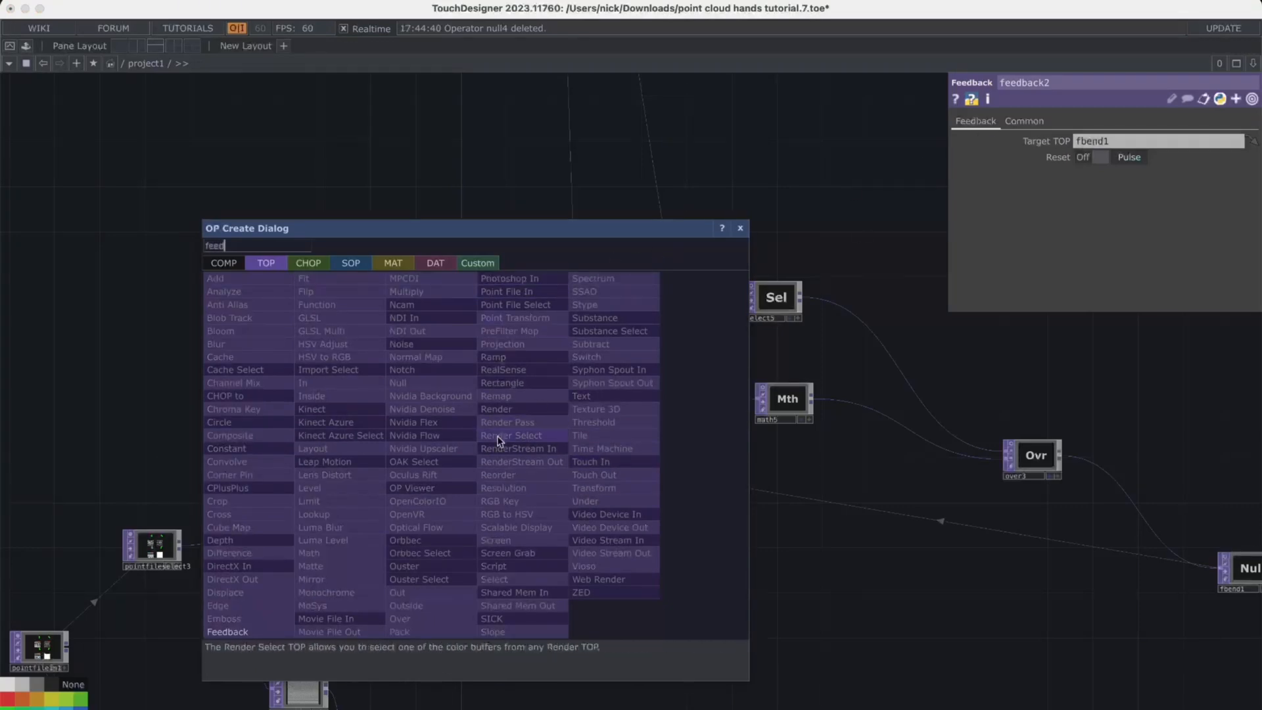
pyautogui.click(266, 630)
pyautogui.click(548, 429)
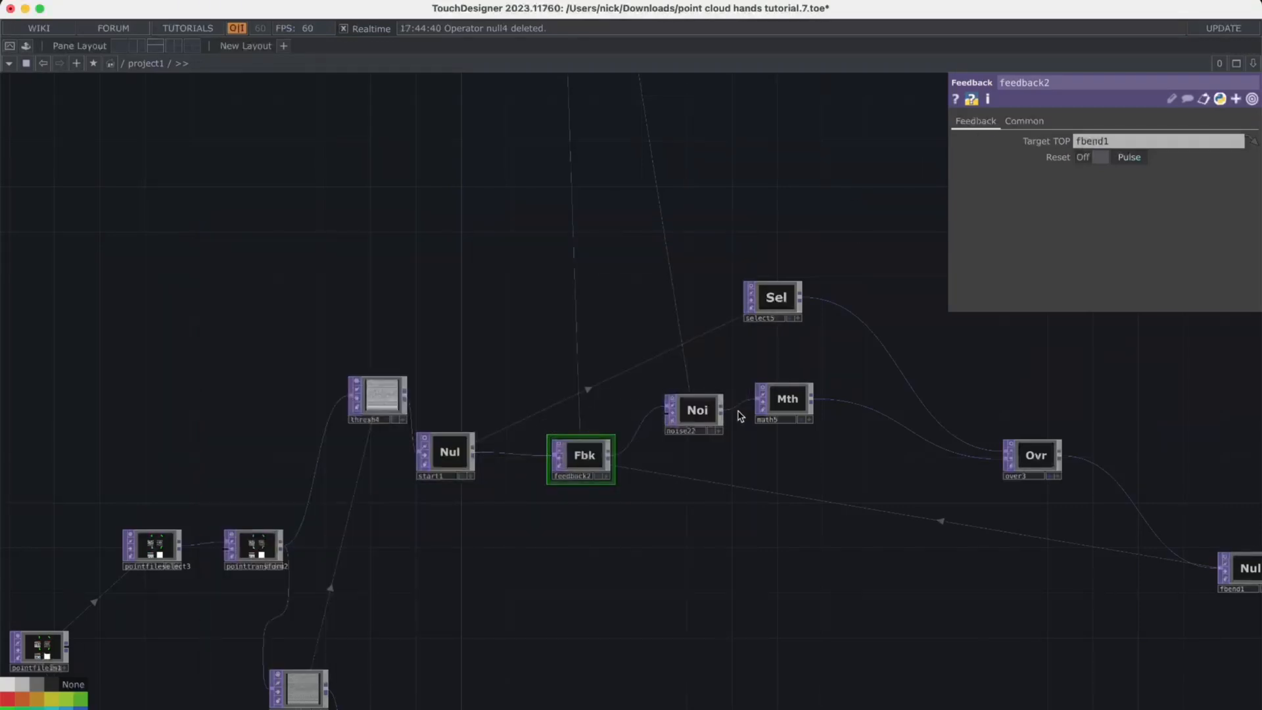
# Move select5 higher so that it sits directly above noise22
pyautogui.hscroll(2, 661, 486)
pyautogui.hscroll(1, 660, 487)
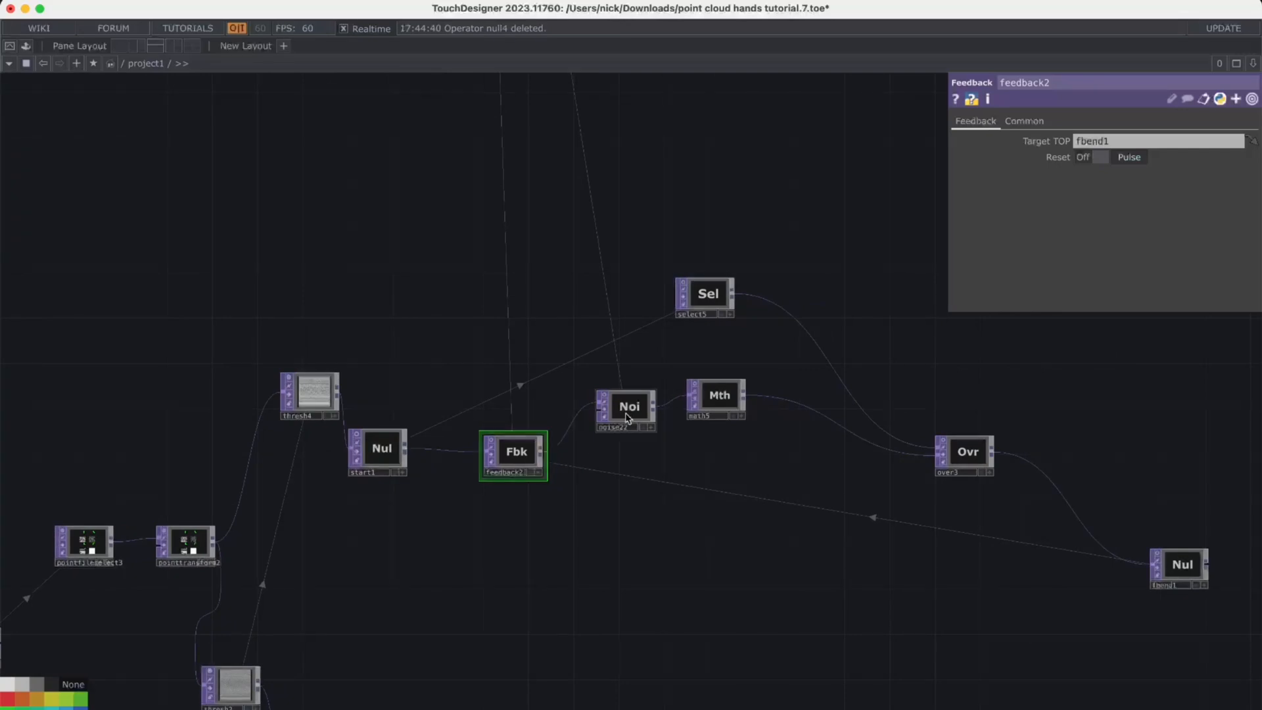
pyautogui.moveTo(709, 294); pyautogui.dragTo(622, 225)
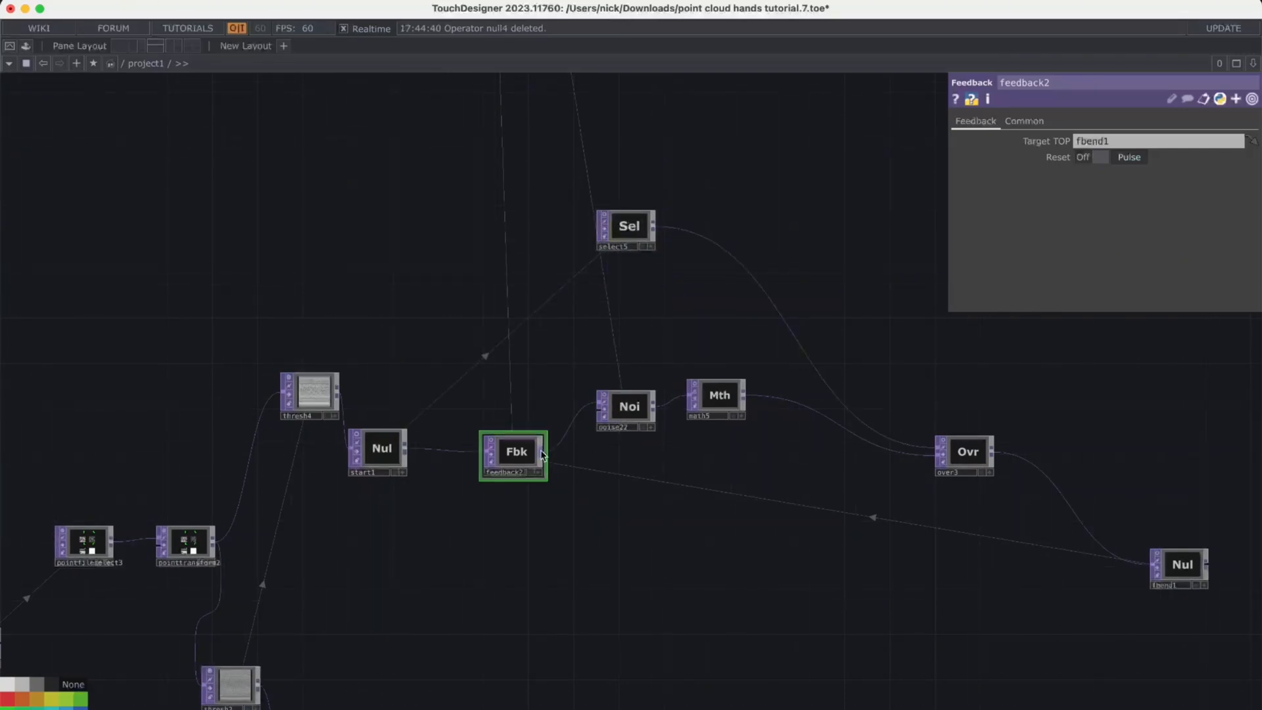
pyautogui.press('Tab')
pyautogui.write('no')
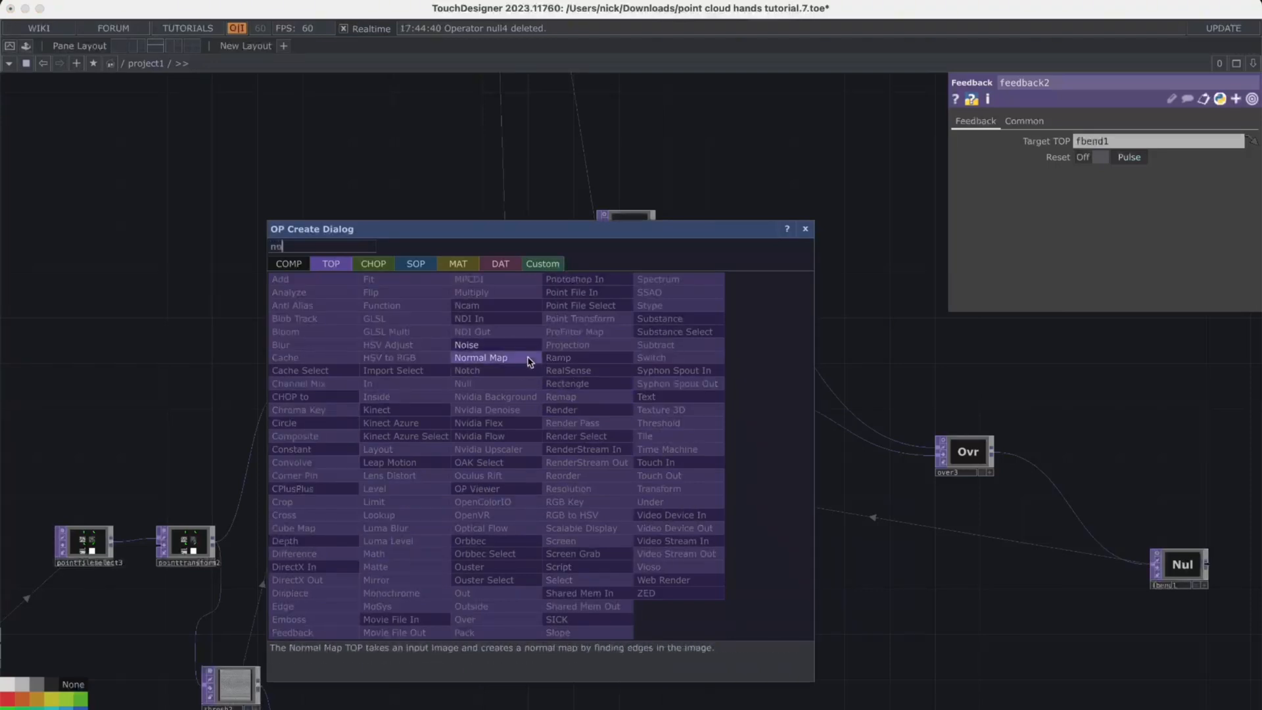
pyautogui.click(469, 344)
# Check the noise and transform parameters of noise22
pyautogui.click(628, 404)
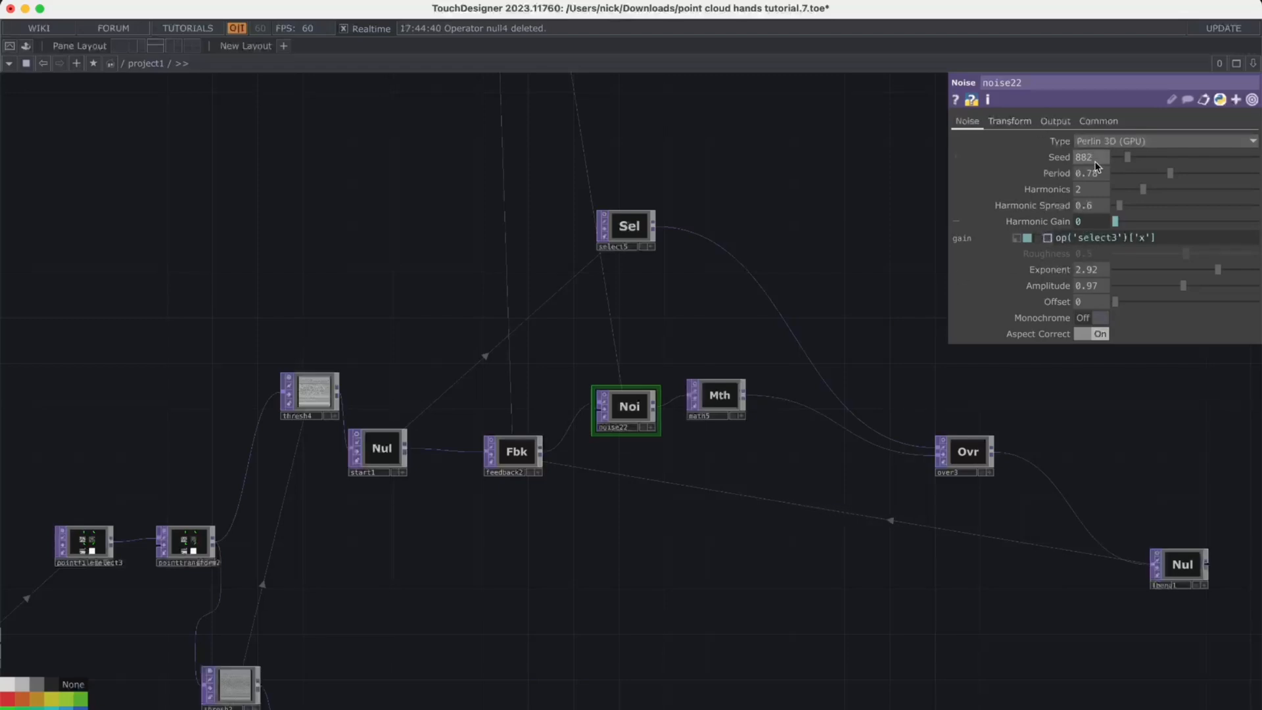
pyautogui.click(1028, 125)
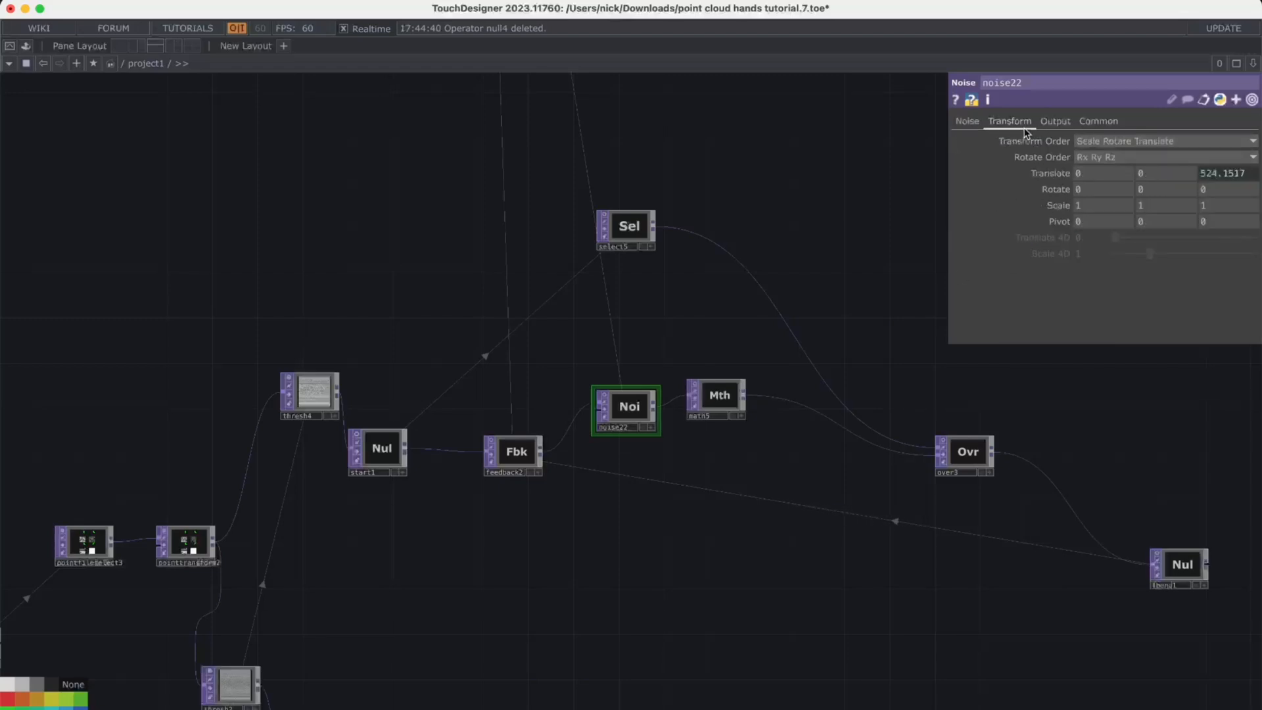
pyautogui.click(977, 127)
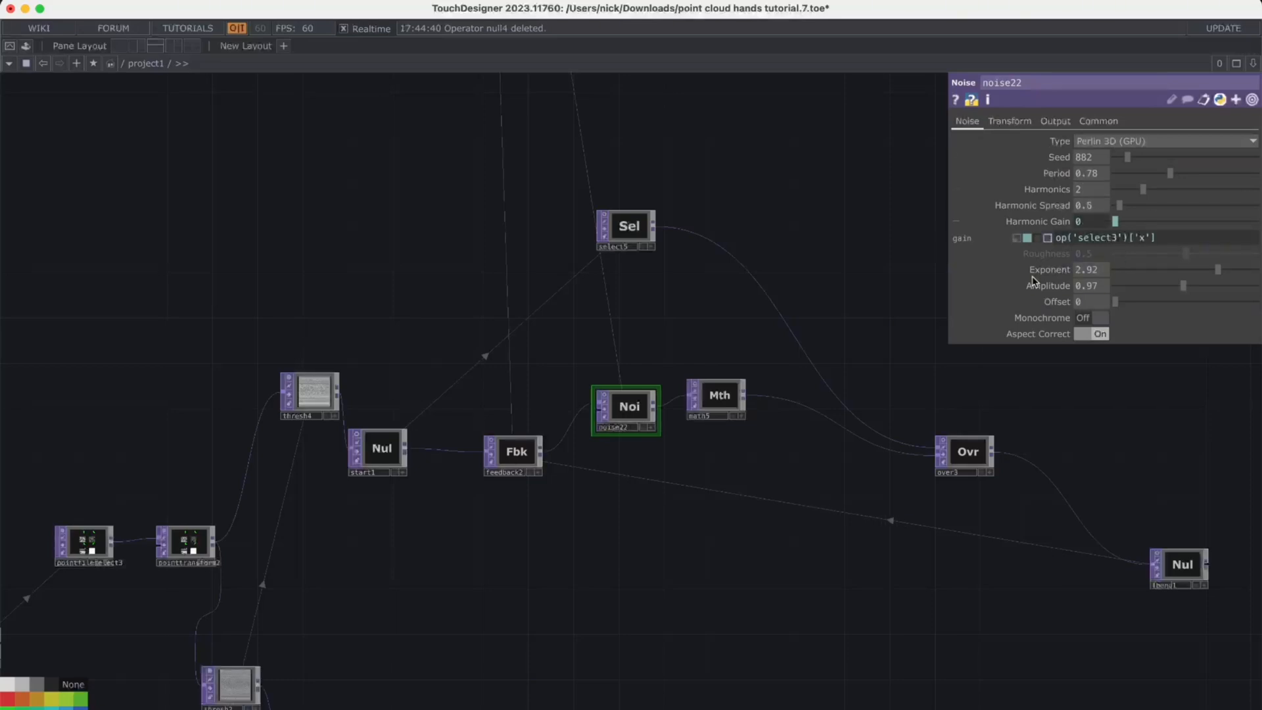
# Try Harmonic Gain on noise22 as a constant 0.8, and switch it back to the op('select3')['x'] expression
pyautogui.moveTo(1083, 221); pyautogui.dragTo(1115, 294, button='middle')
pyautogui.press('super+z')
pyautogui.moveTo(1100, 241)
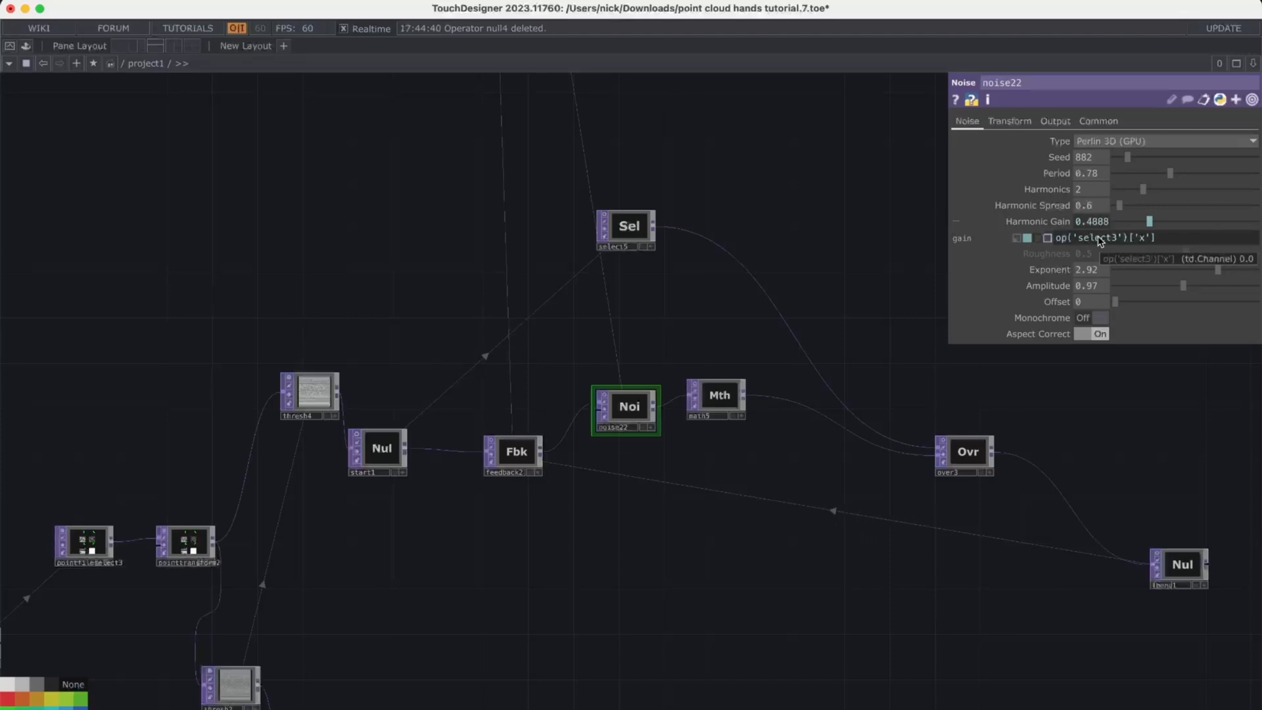
pyautogui.click(1024, 239)
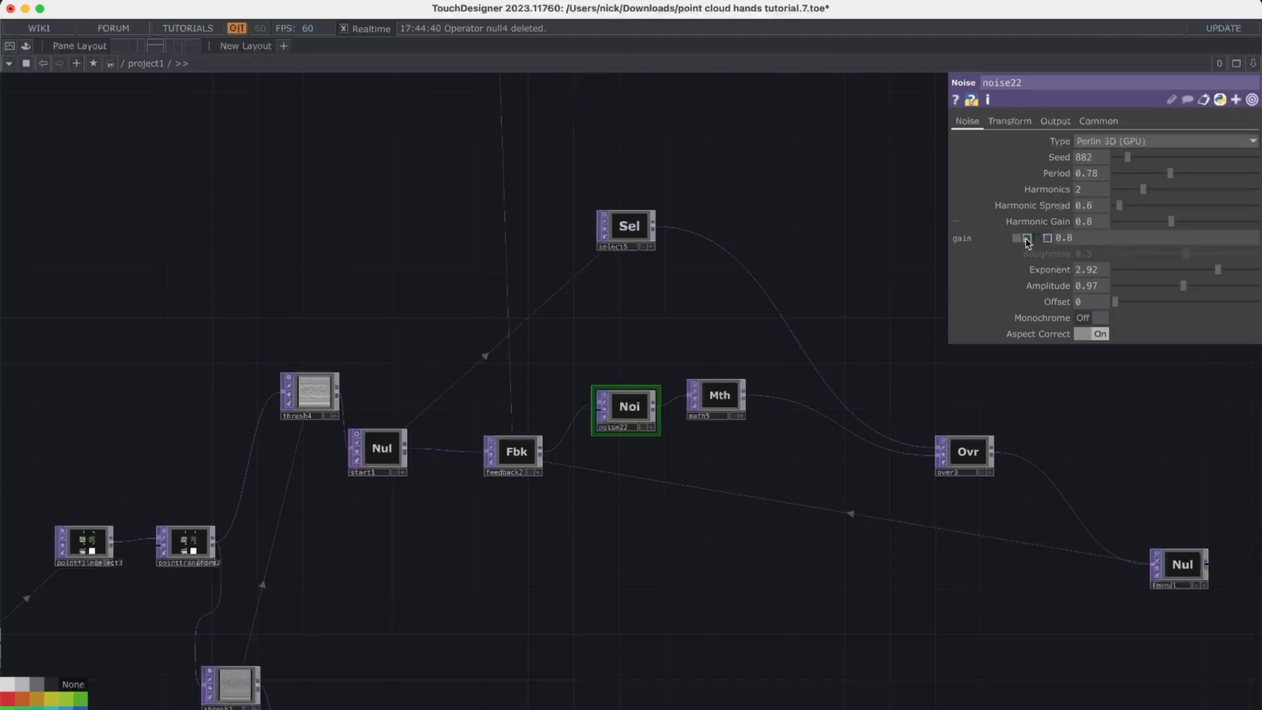
pyautogui.click(1027, 238)
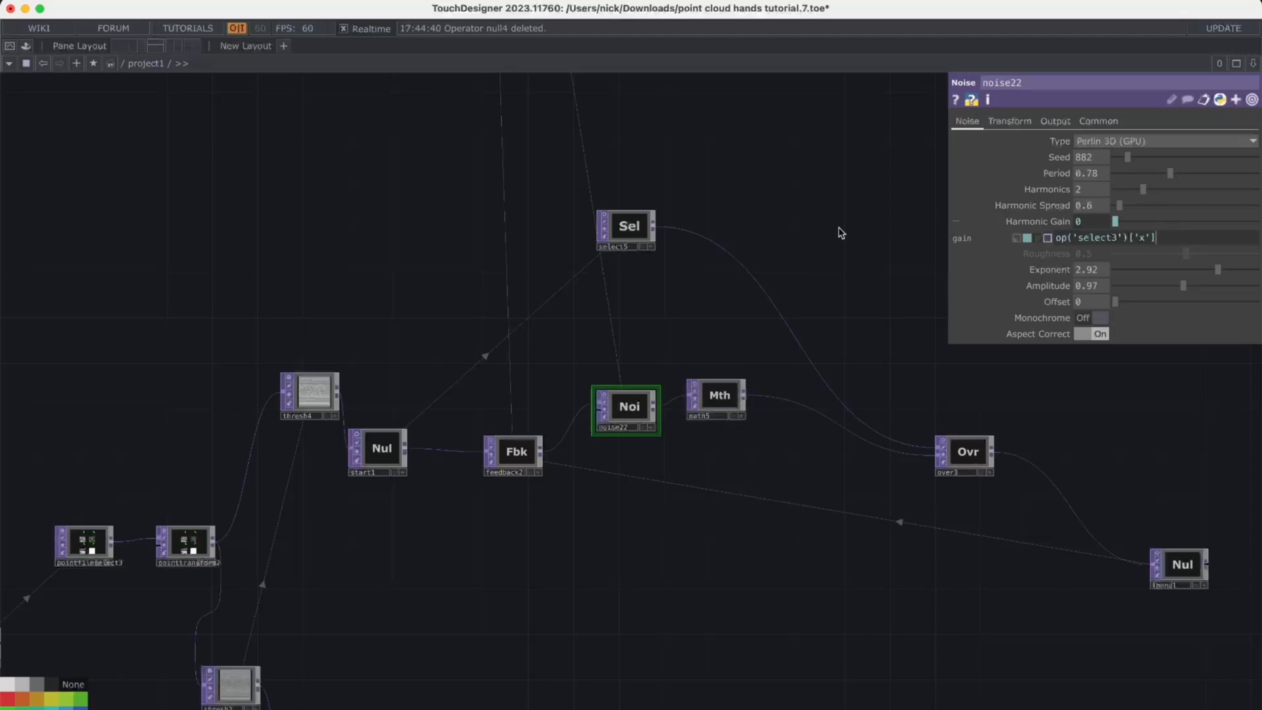
# Examine noise22's Translate Z expression and review its output and common settings
pyautogui.click(1010, 121)
pyautogui.click(1215, 175)
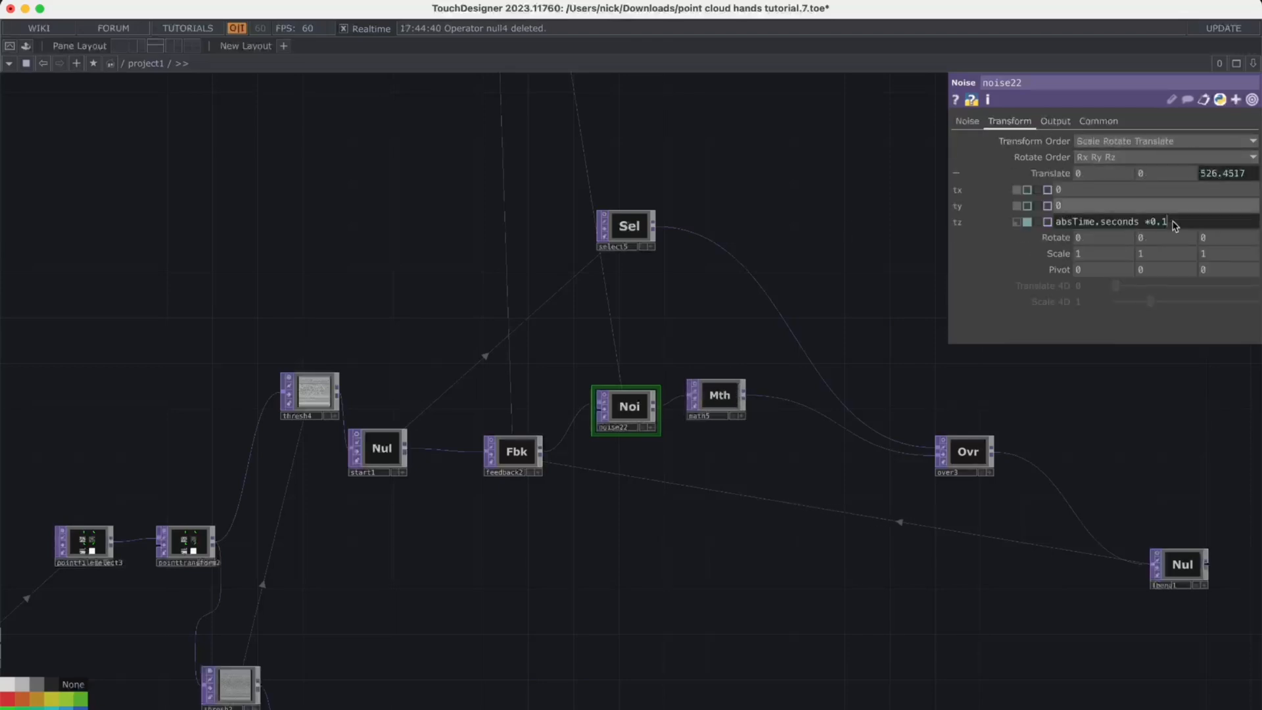
pyautogui.moveTo(1169, 222); pyautogui.dragTo(1051, 222)
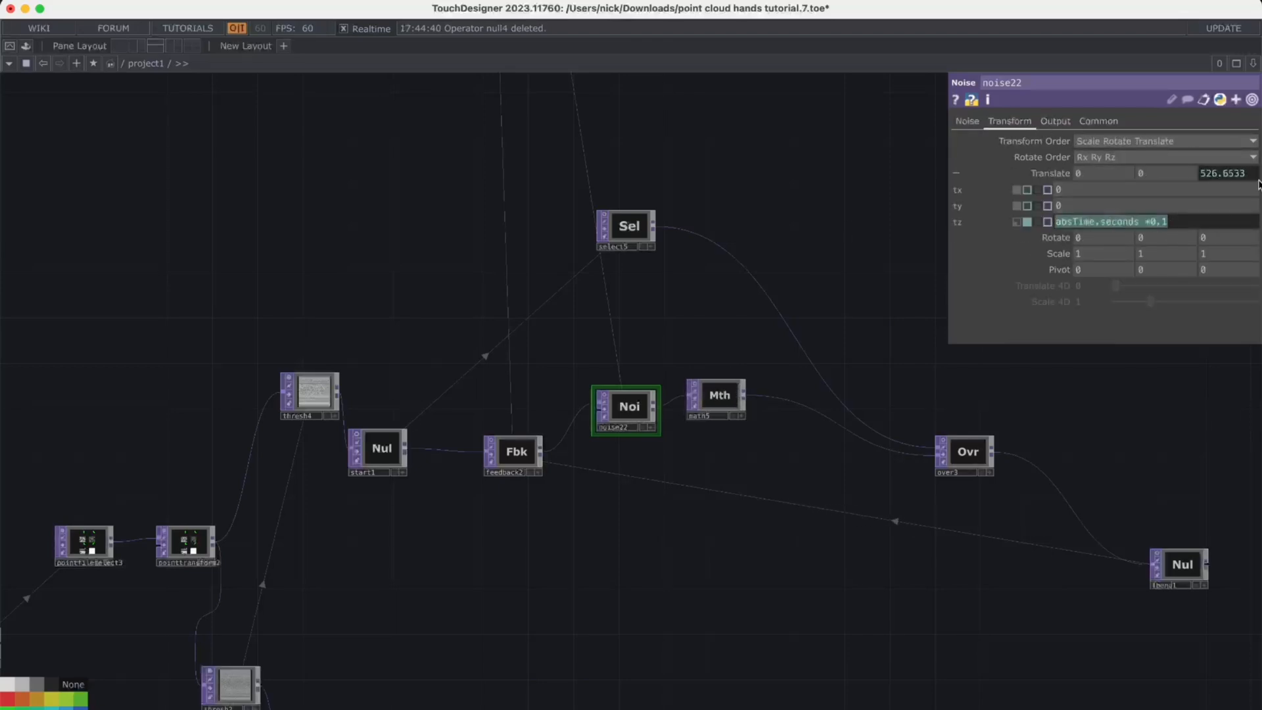
pyautogui.press('Escape')
pyautogui.click(1064, 124)
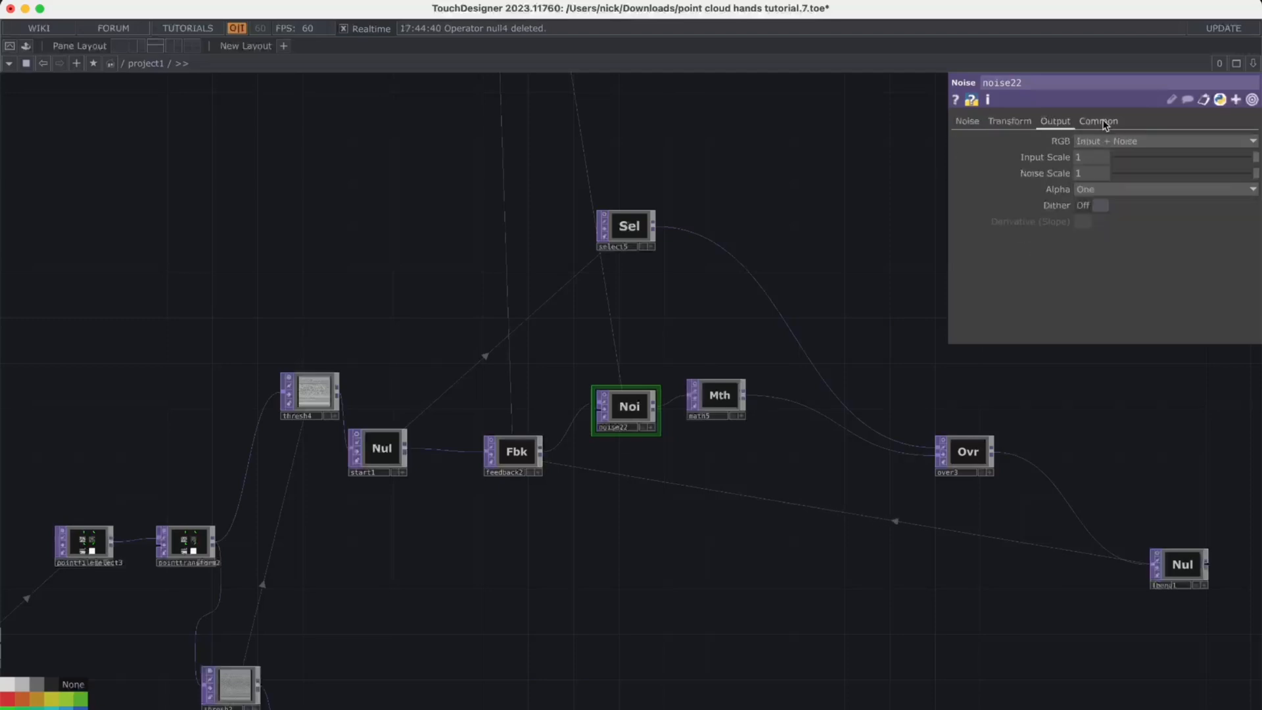
pyautogui.click(1105, 123)
pyautogui.click(1064, 123)
pyautogui.click(967, 120)
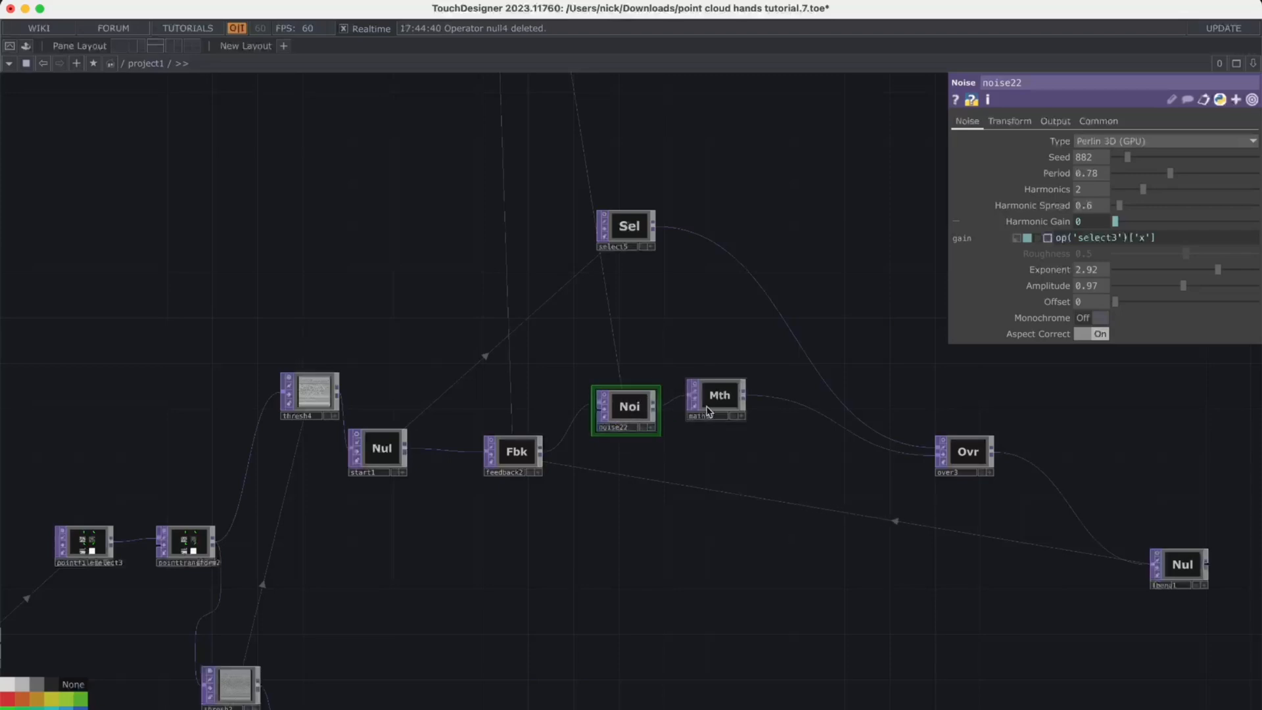
# Align math5 level with noise22 and select it
pyautogui.moveTo(725, 401); pyautogui.dragTo(726, 412)
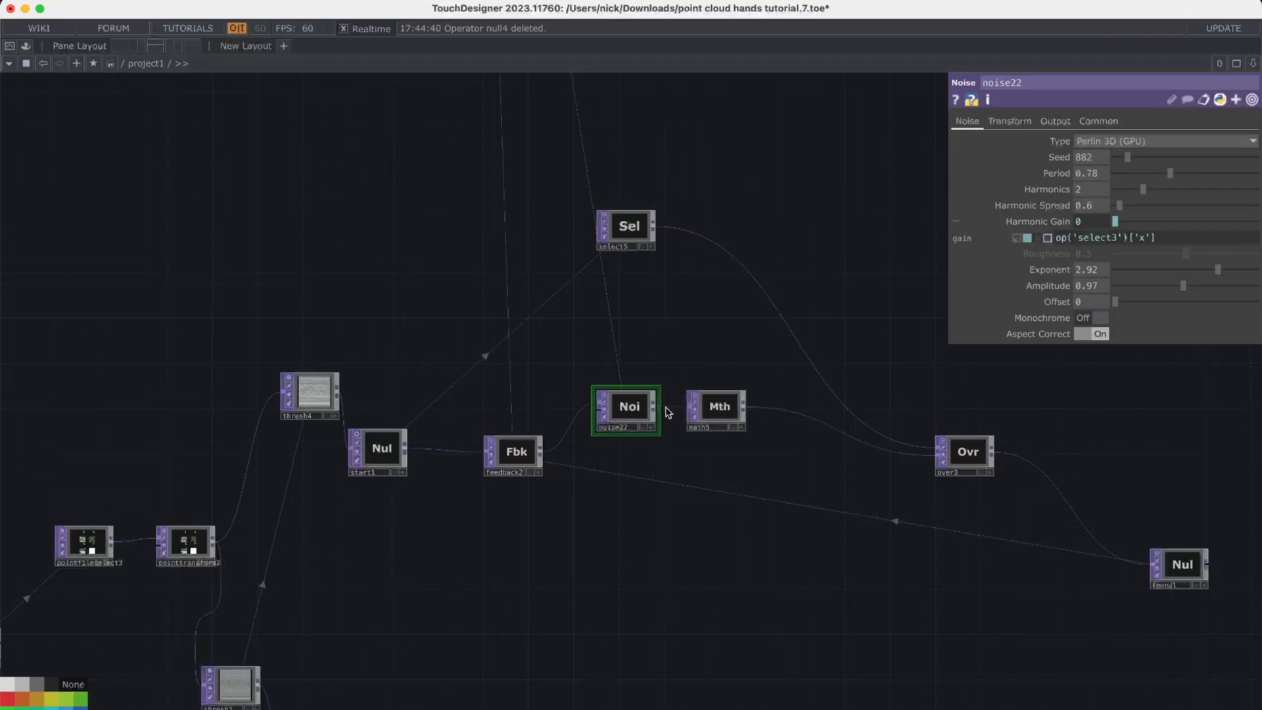
pyautogui.click(715, 409)
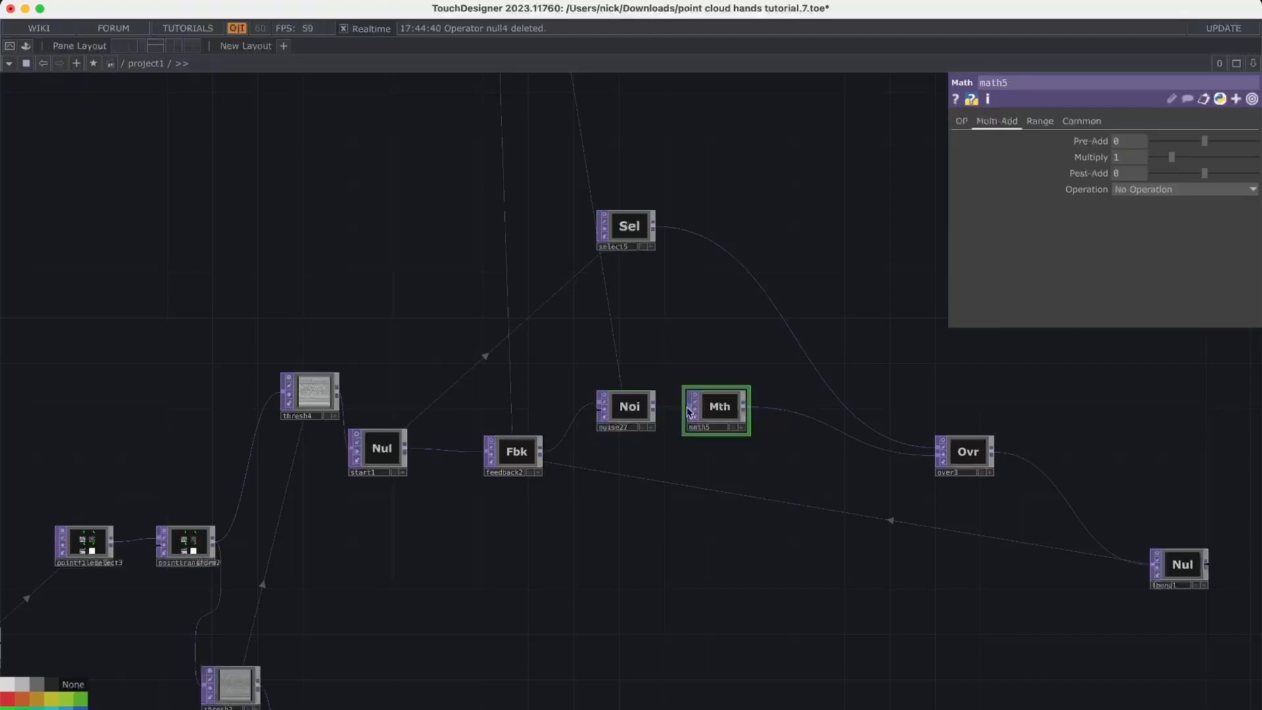
pyautogui.press('Tab')
pyautogui.press('Escape')
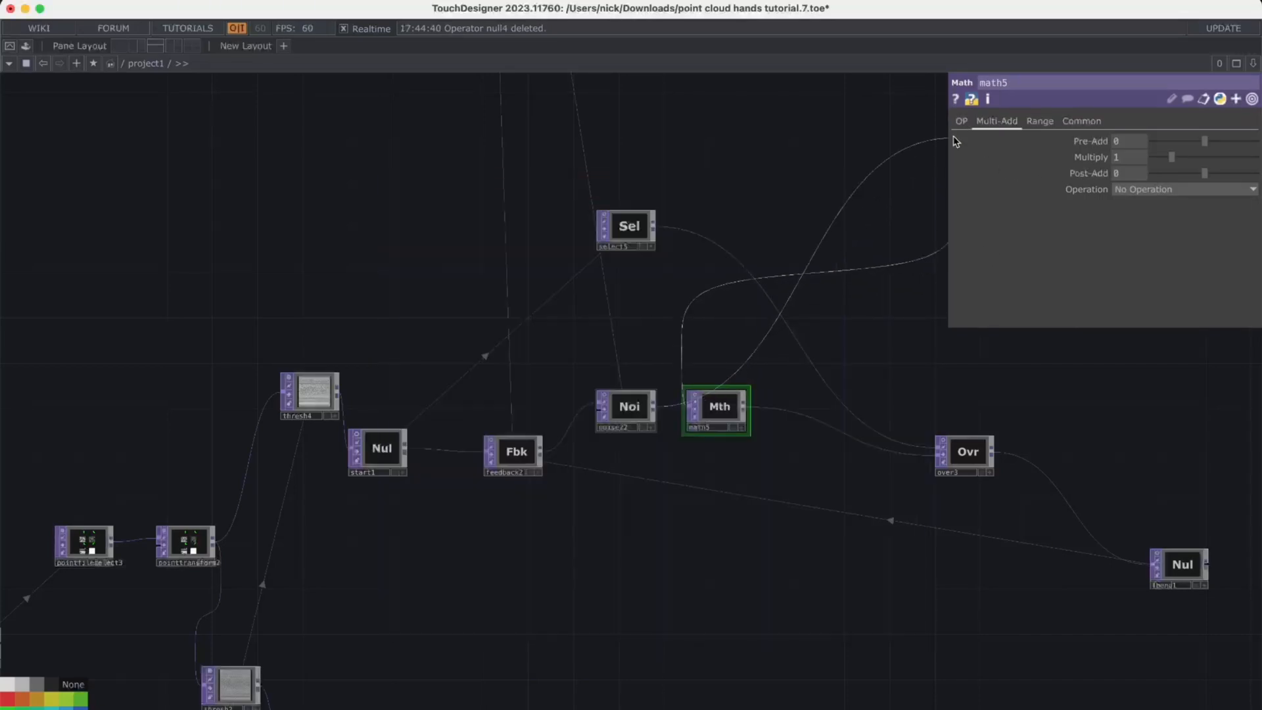
# Examine math5's operation, multiply-add, range and common parameters
pyautogui.click(961, 122)
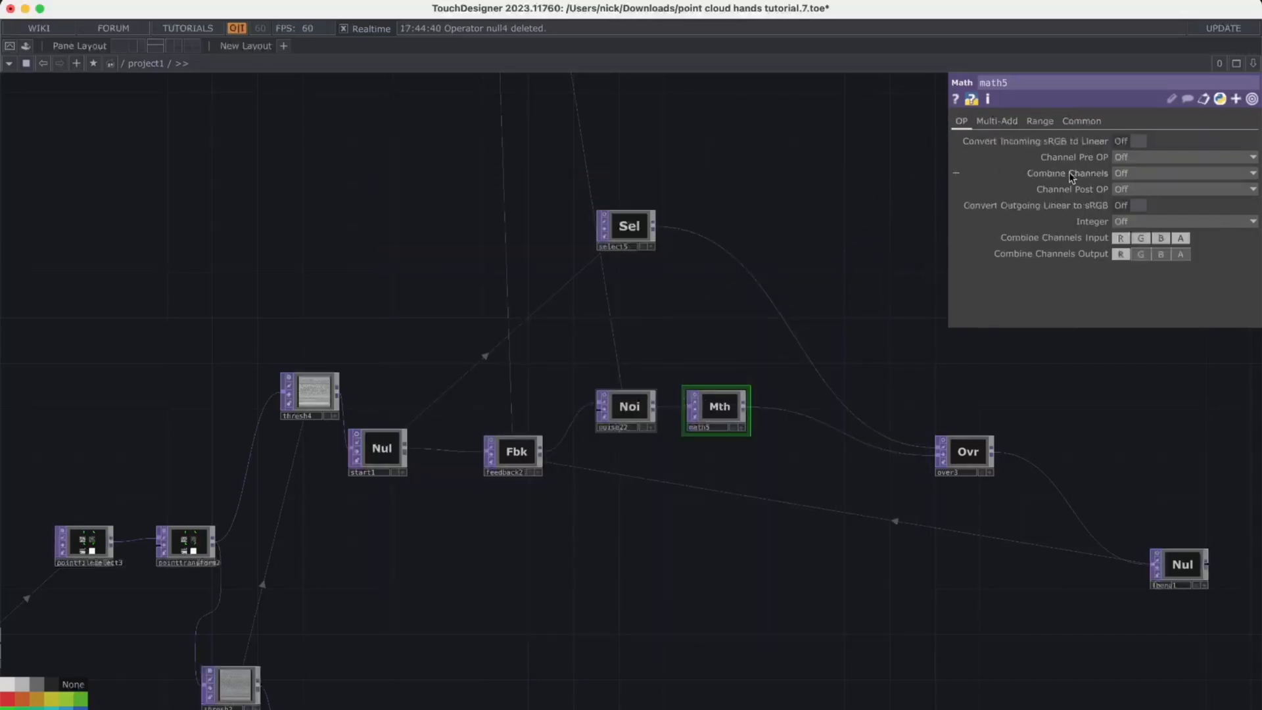
pyautogui.click(1011, 125)
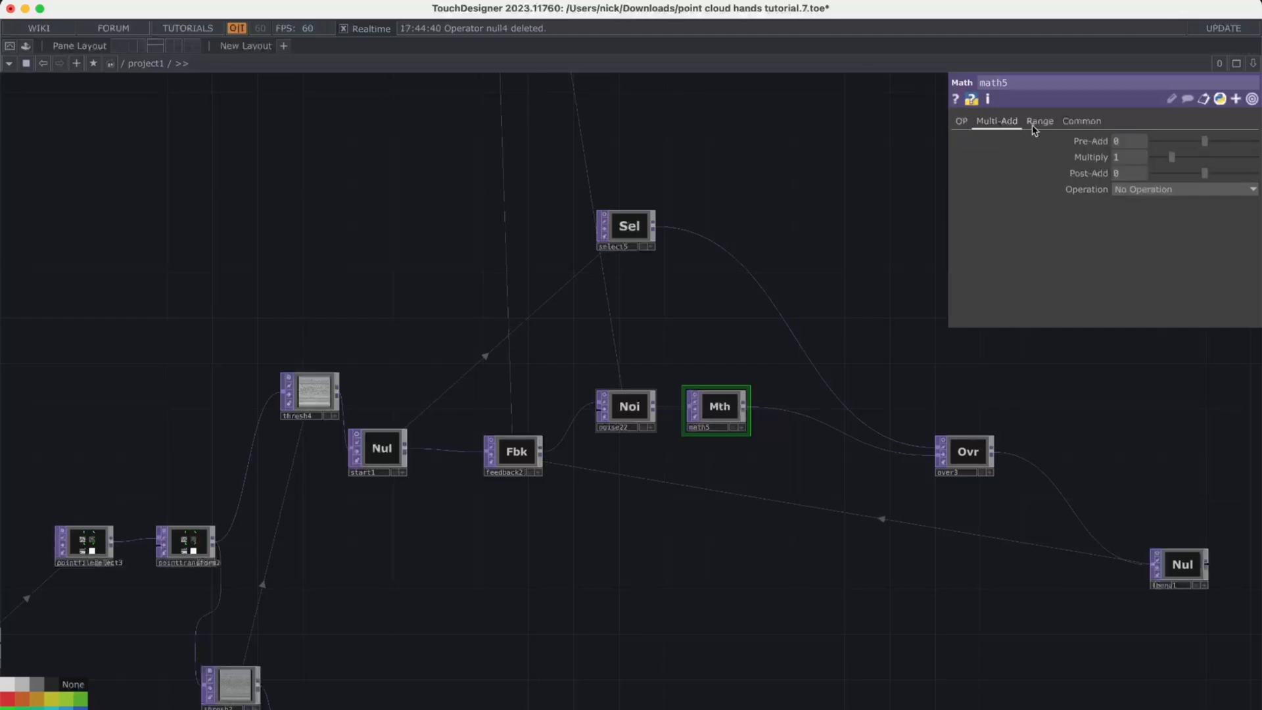
pyautogui.click(1037, 125)
pyautogui.click(1078, 125)
pyautogui.click(1052, 125)
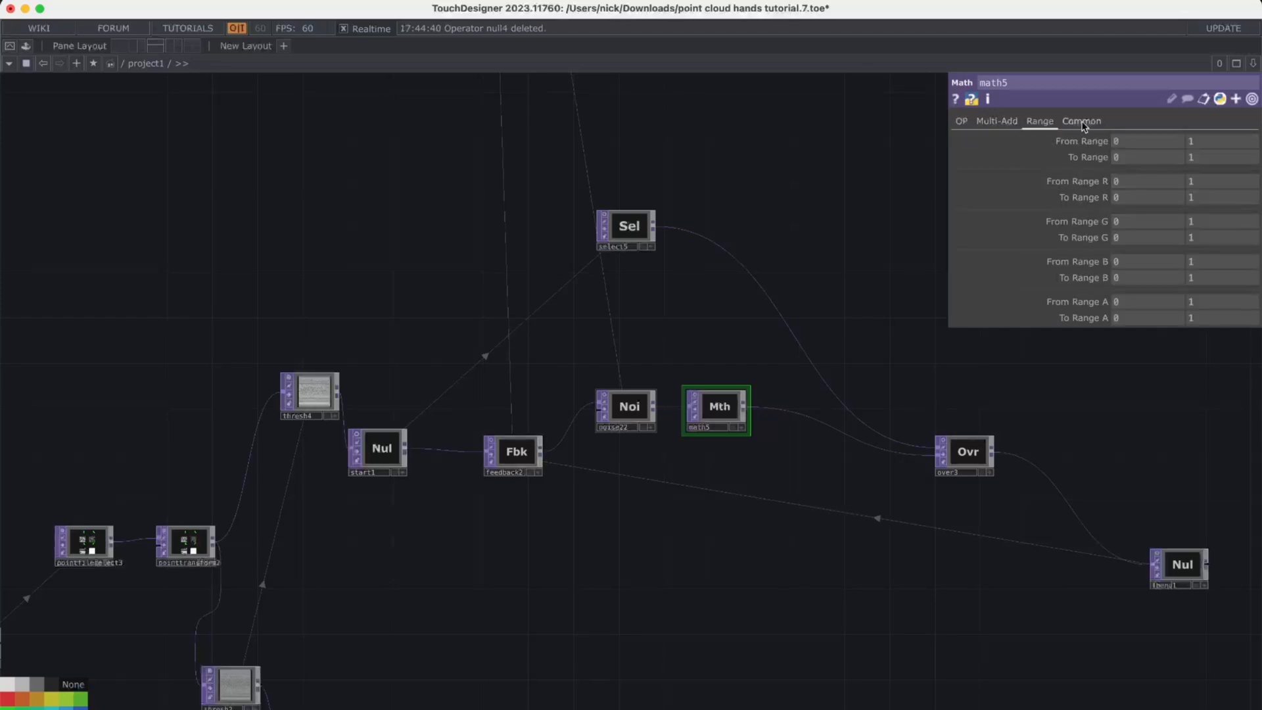
pyautogui.click(1081, 125)
pyautogui.click(960, 124)
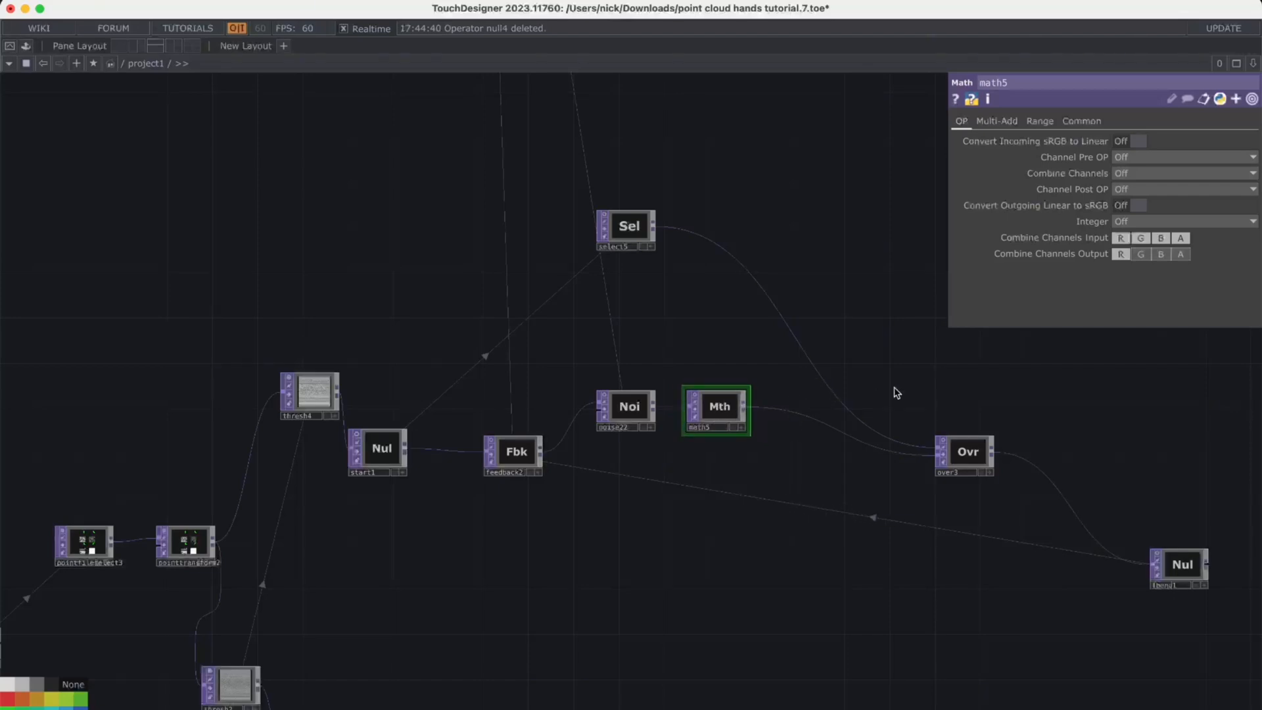
# Add a Select TOP above noise22 and make it reference start1
pyautogui.hscroll(5, 890, 397)
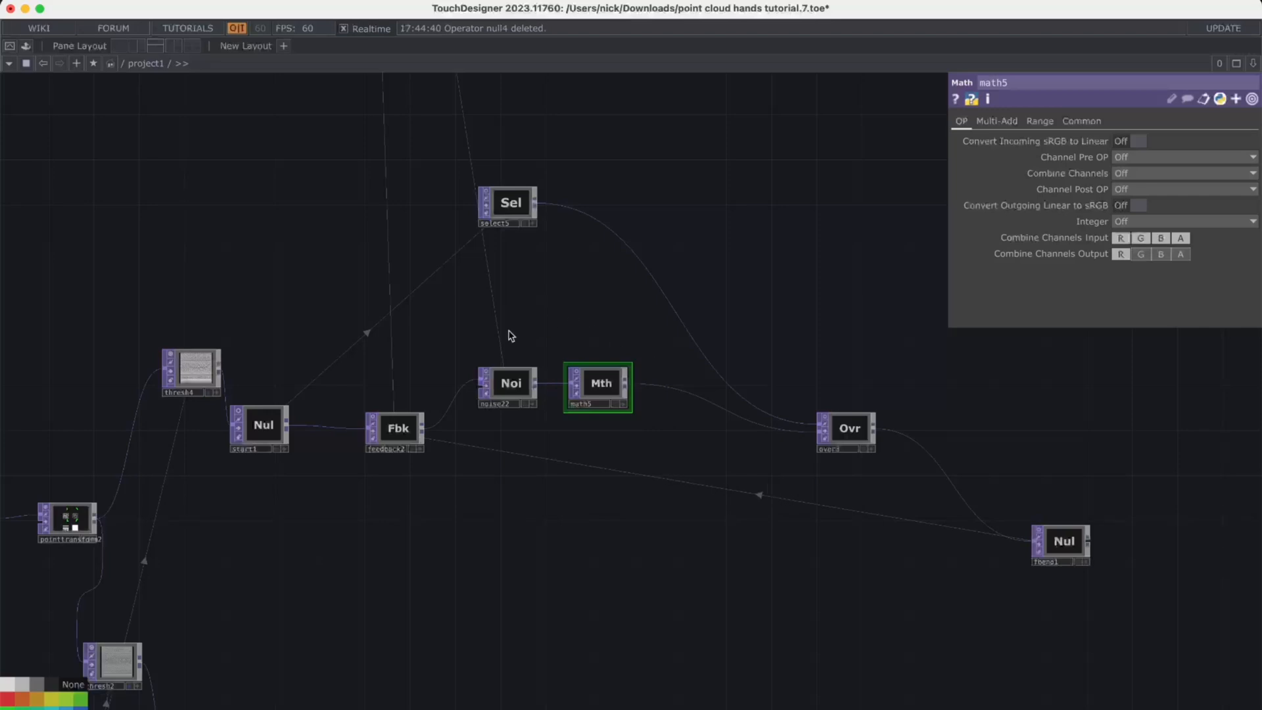
pyautogui.press('Tab')
pyautogui.write('sse')
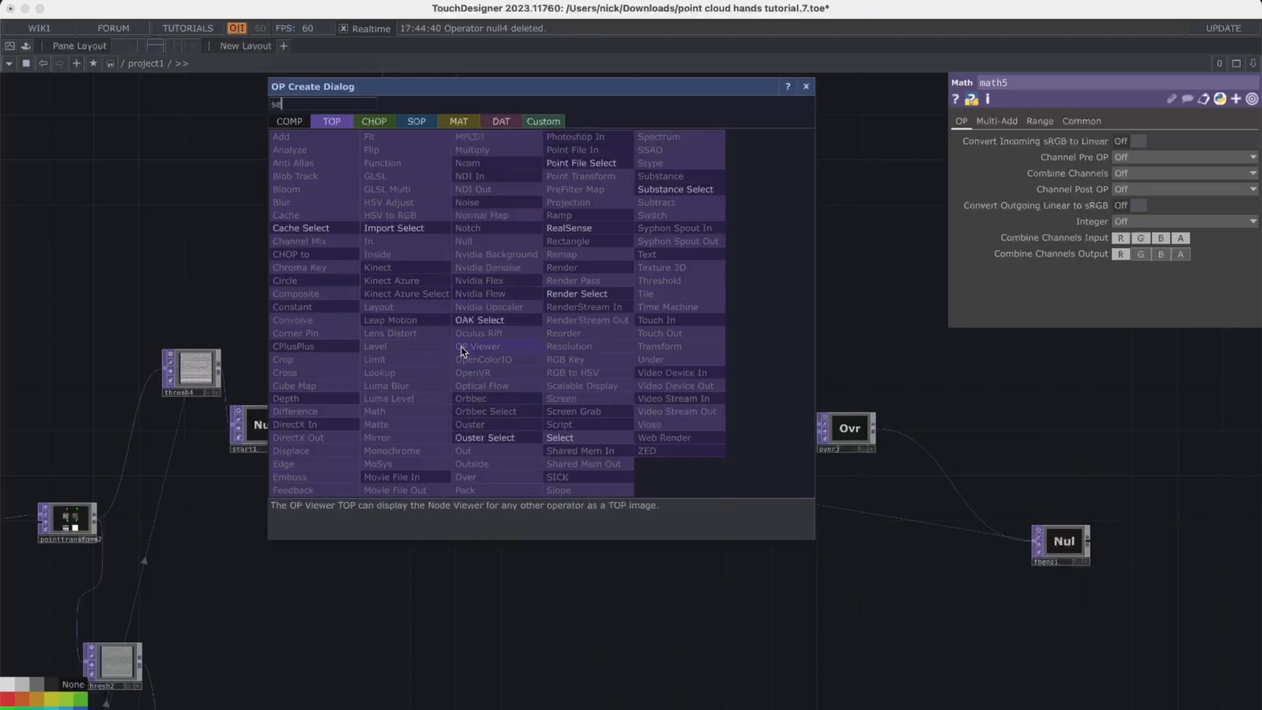
pyautogui.click(574, 437)
pyautogui.click(521, 263)
pyautogui.moveTo(521, 263); pyautogui.dragTo(474, 309)
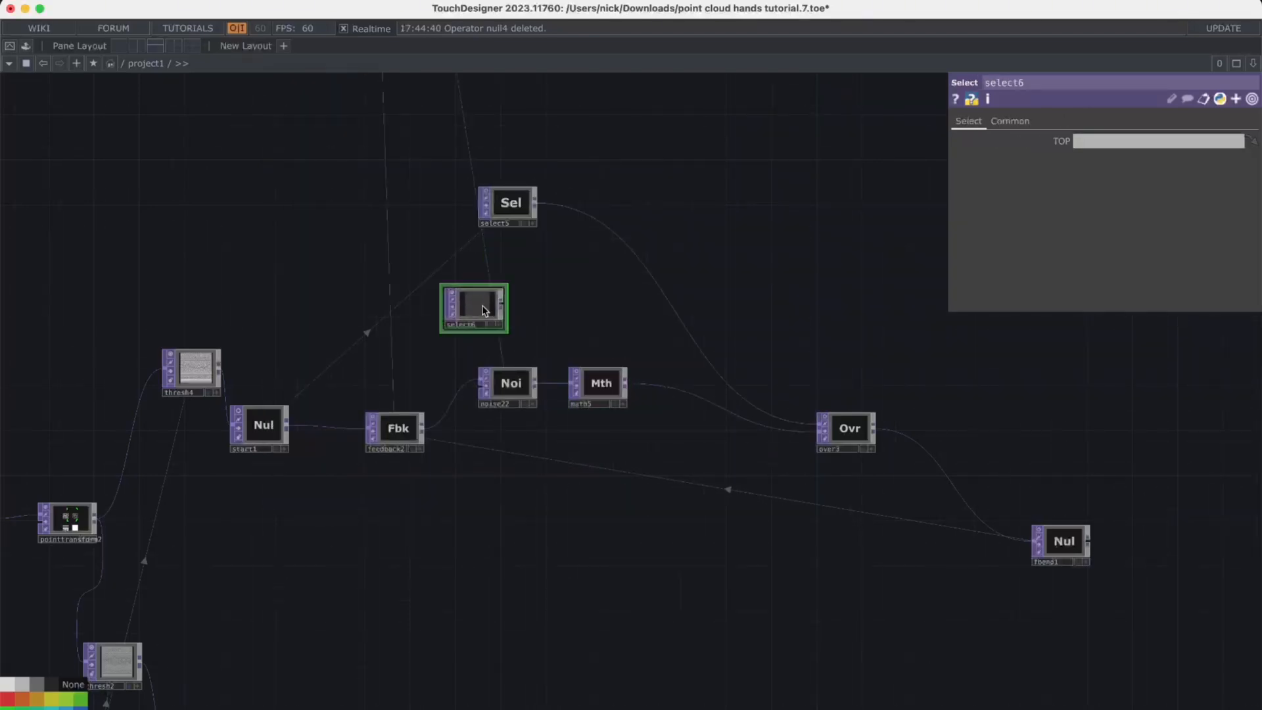
pyautogui.click(268, 432)
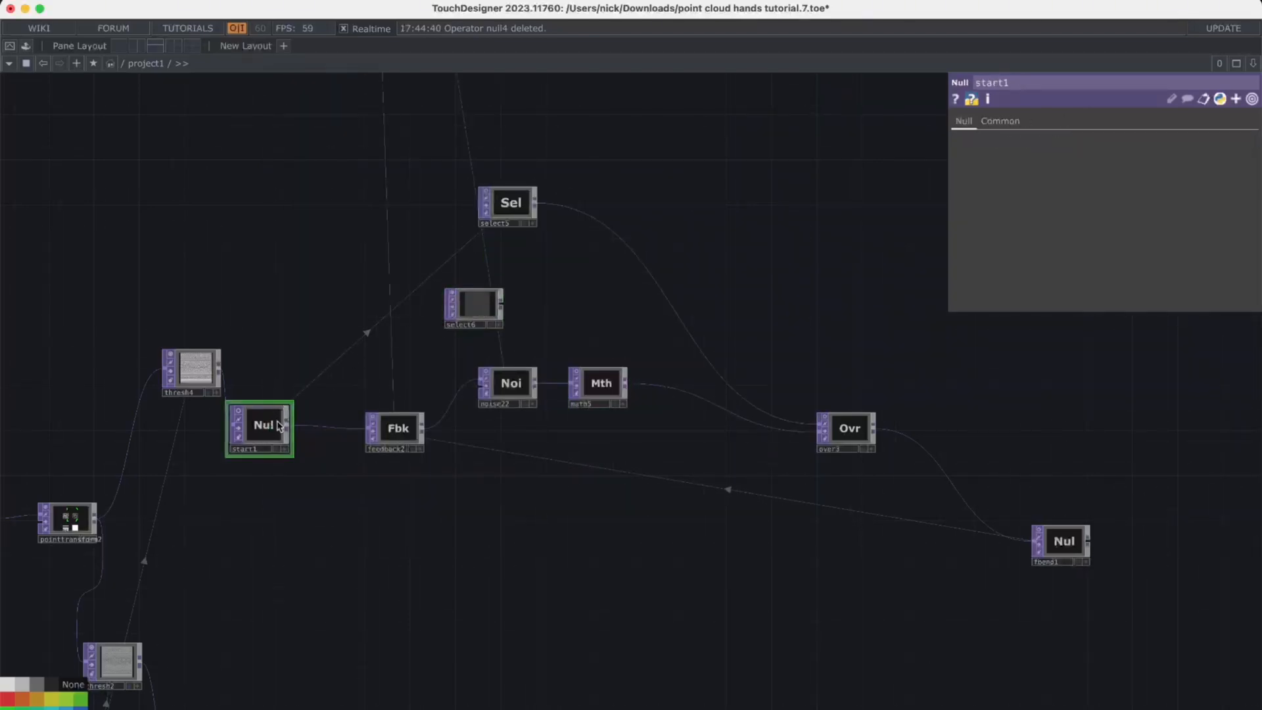
pyautogui.moveTo(269, 431); pyautogui.dragTo(474, 304)
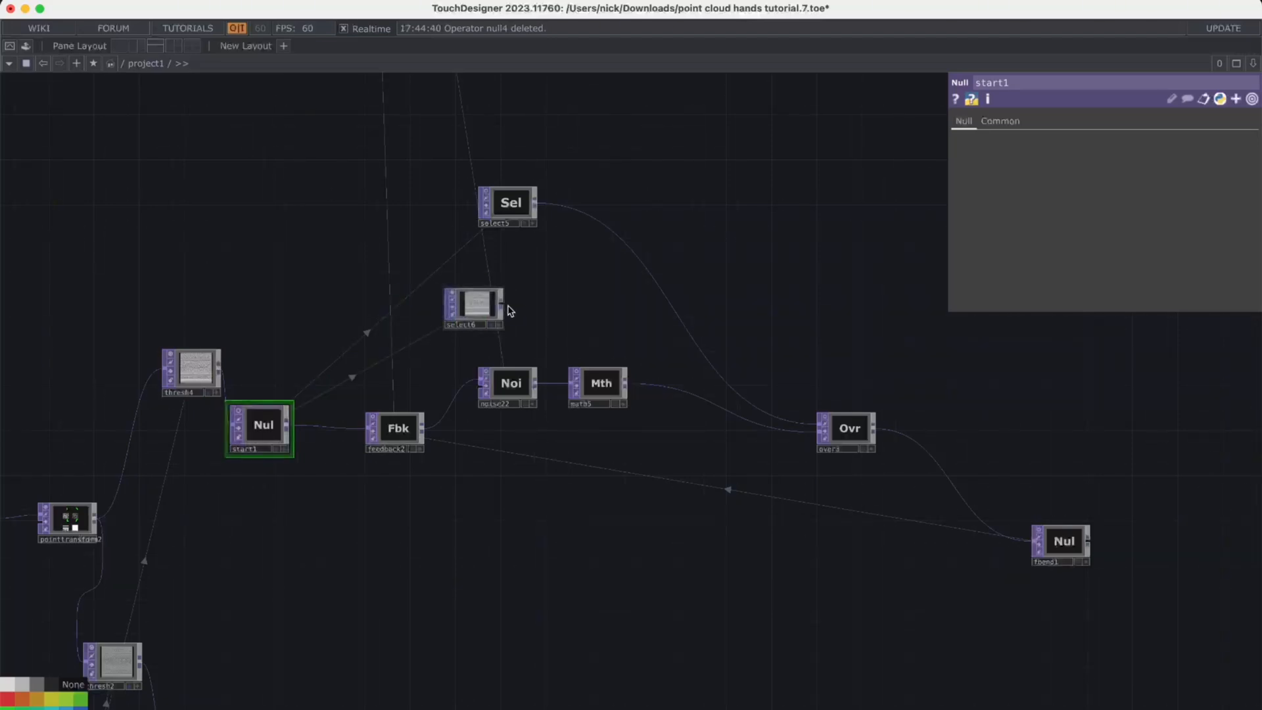
# Add an Over TOP fed by select6, placed between select5 and math5
pyautogui.scroll(5, 488, 316)
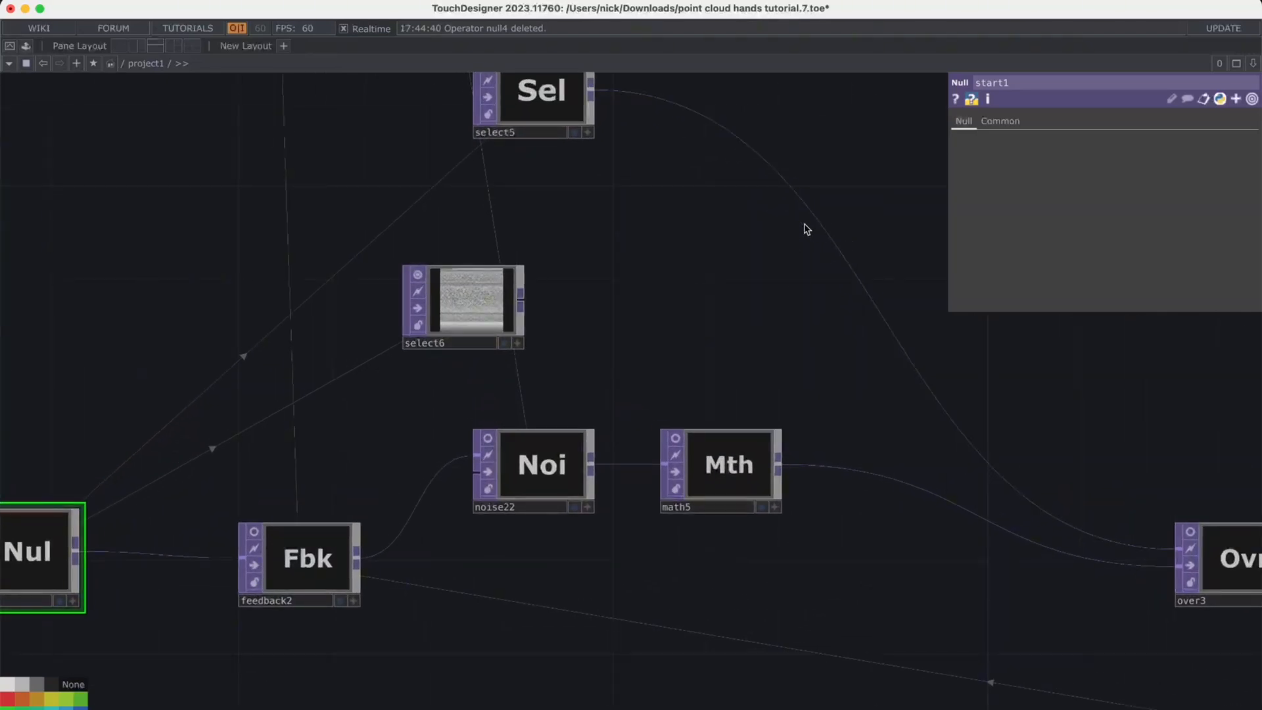
pyautogui.scroll(-3, 476, 319)
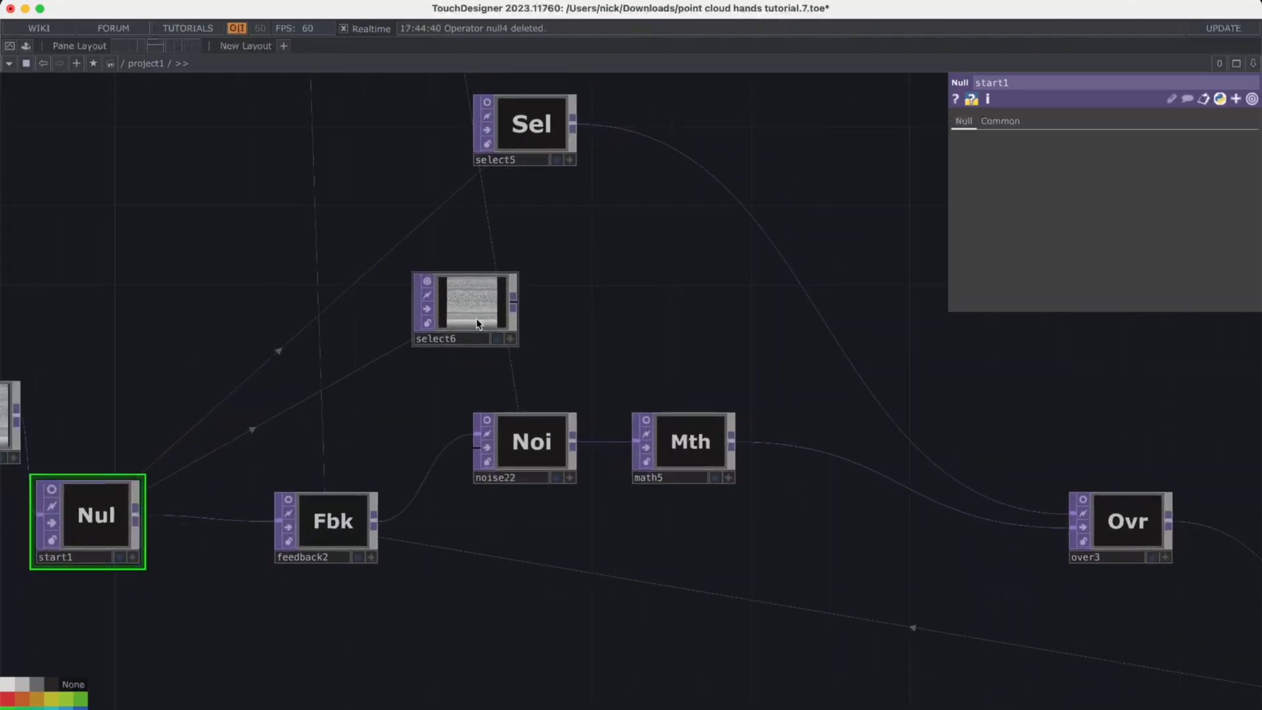
pyautogui.click(471, 306)
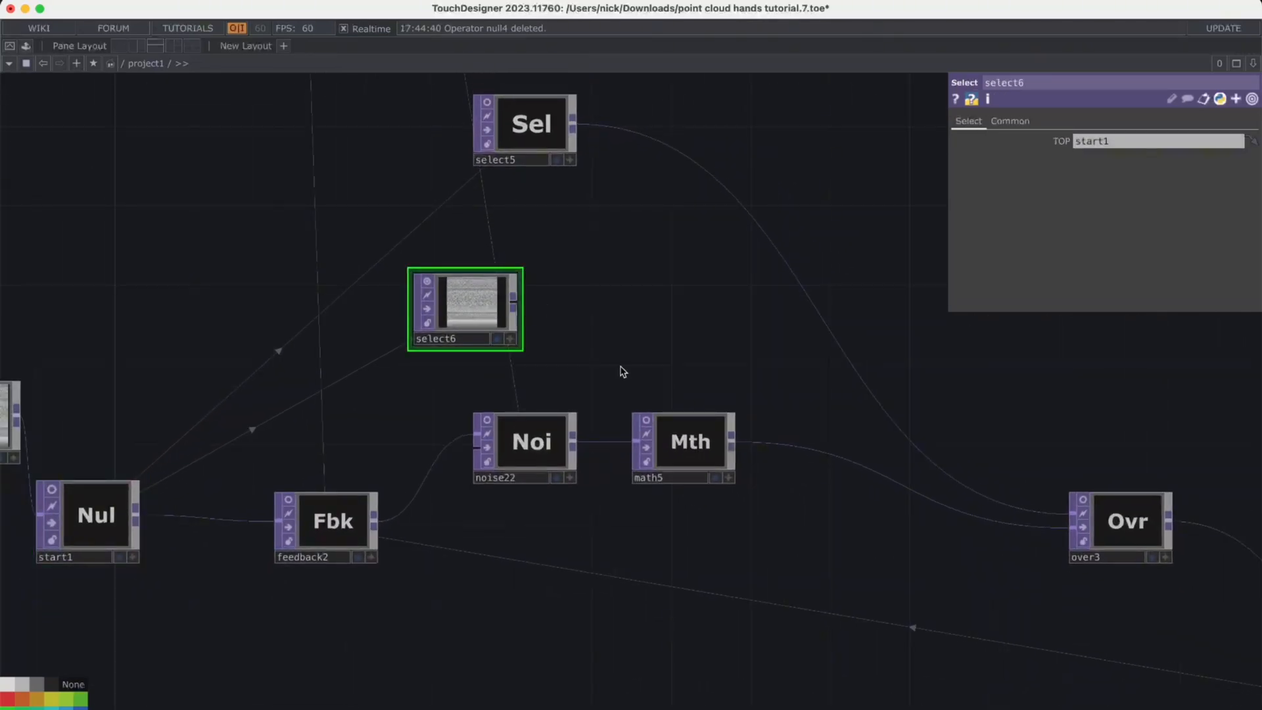
pyautogui.rightClick(517, 307)
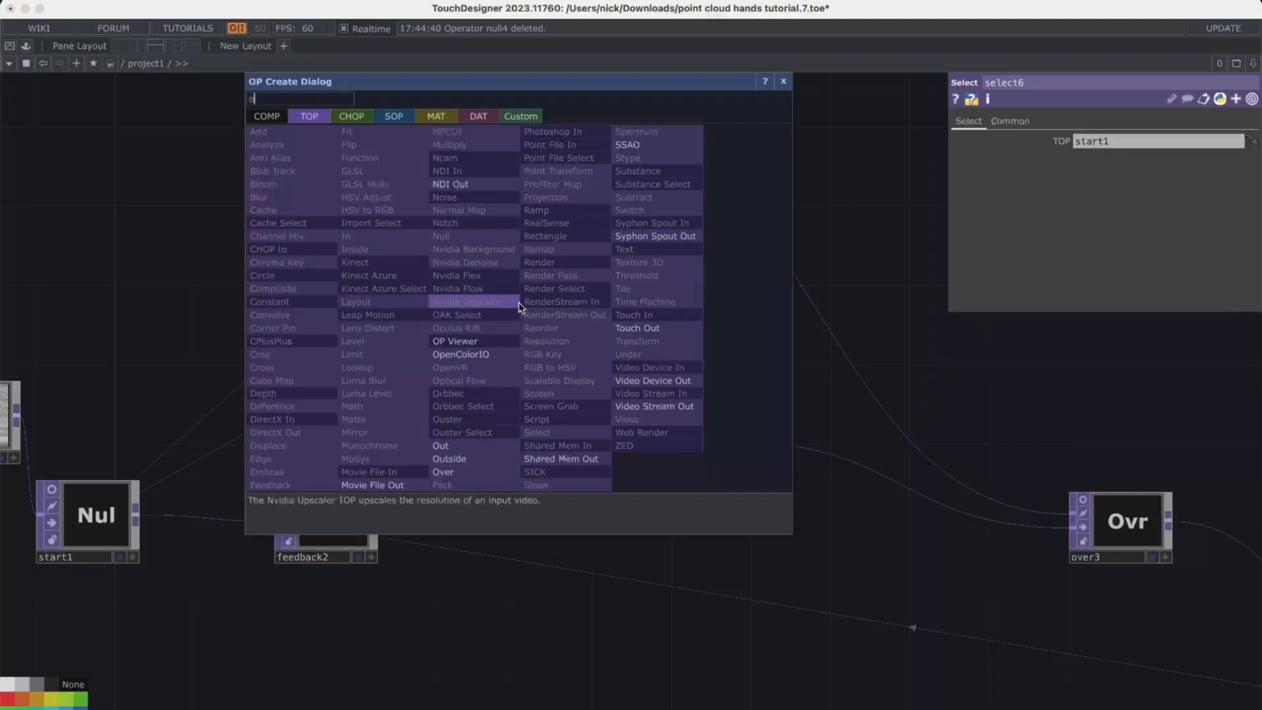
pyautogui.click(443, 472)
pyautogui.click(673, 227)
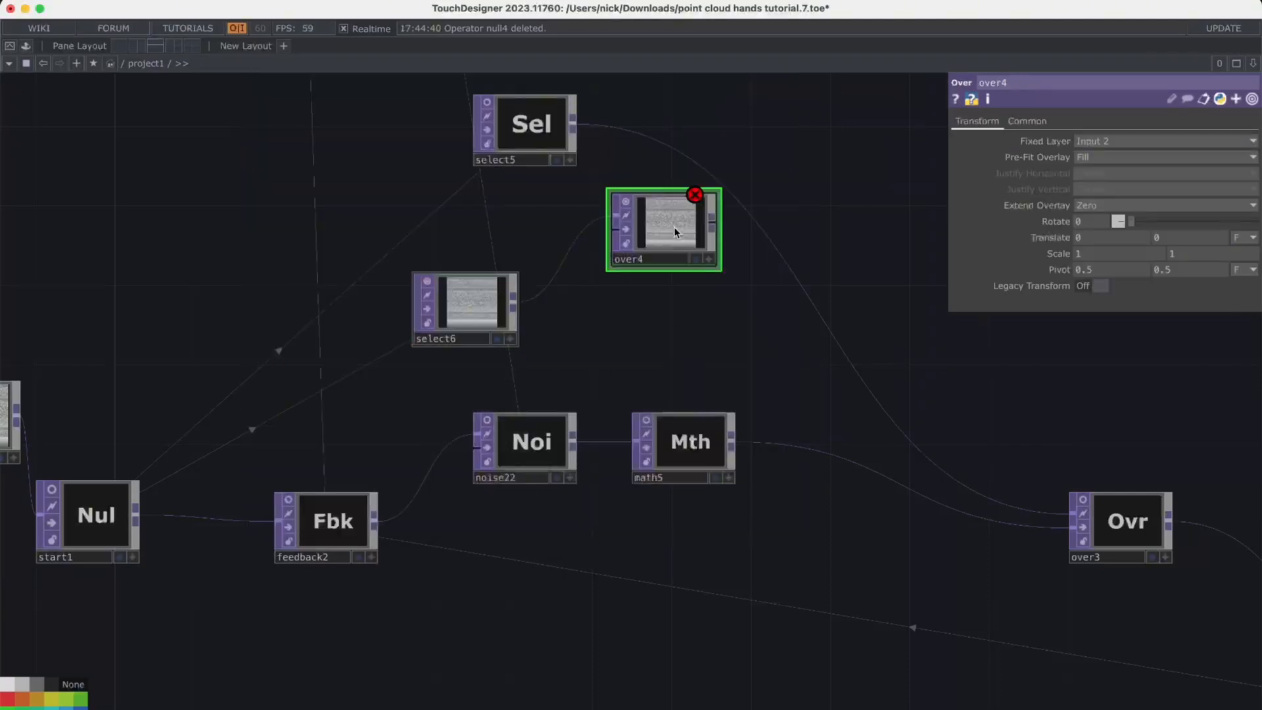
# Delete the trial nodes select6 and over4
pyautogui.moveTo(698, 337); pyautogui.dragTo(623, 328)
pyautogui.rightClick(623, 328)
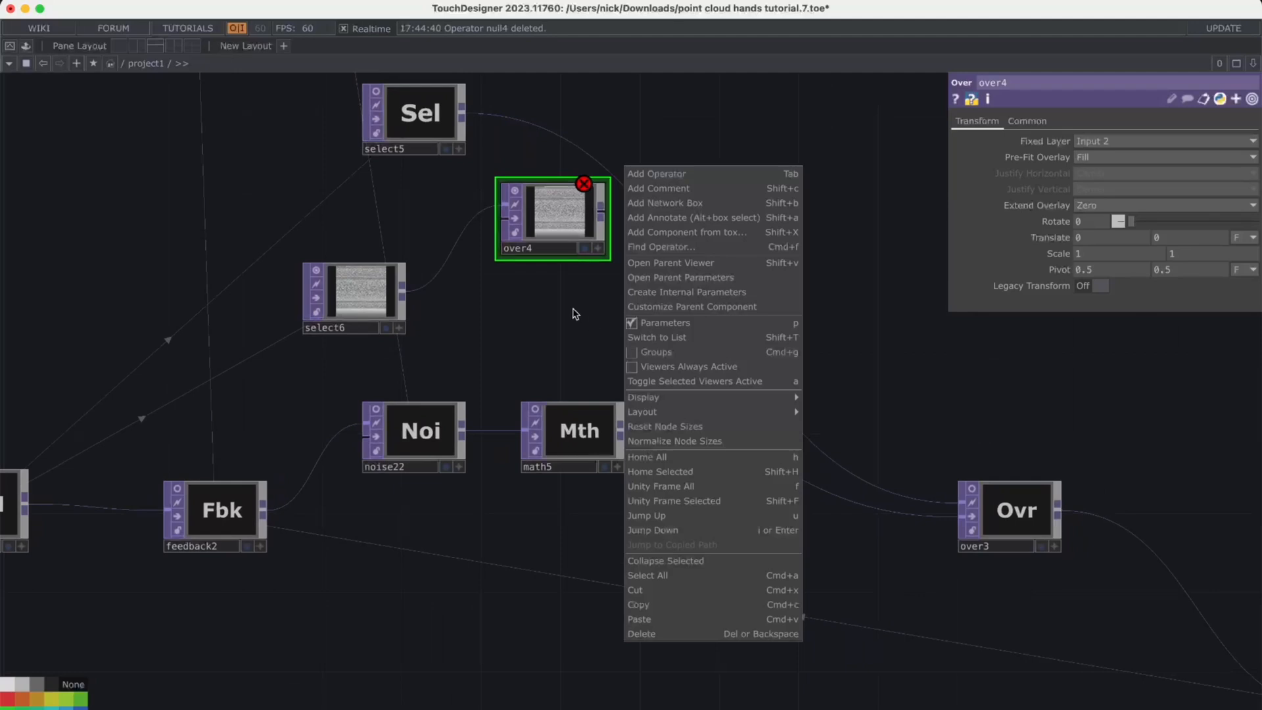
pyautogui.moveTo(472, 246); pyautogui.dragTo(608, 335)
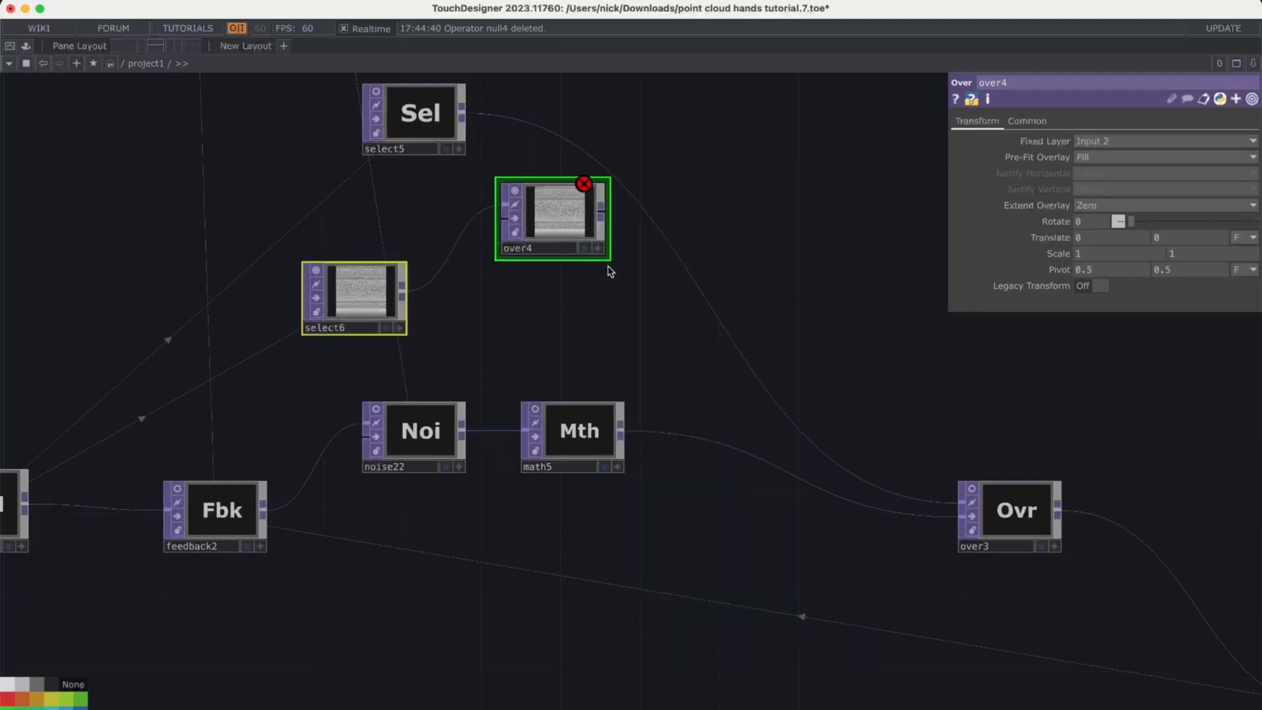
pyautogui.press('Delete')
# Move over3 up and closer to math5, then check the settings of math5 and over3
pyautogui.click(991, 529)
pyautogui.moveTo(992, 529); pyautogui.dragTo(892, 369)
pyautogui.click(597, 443)
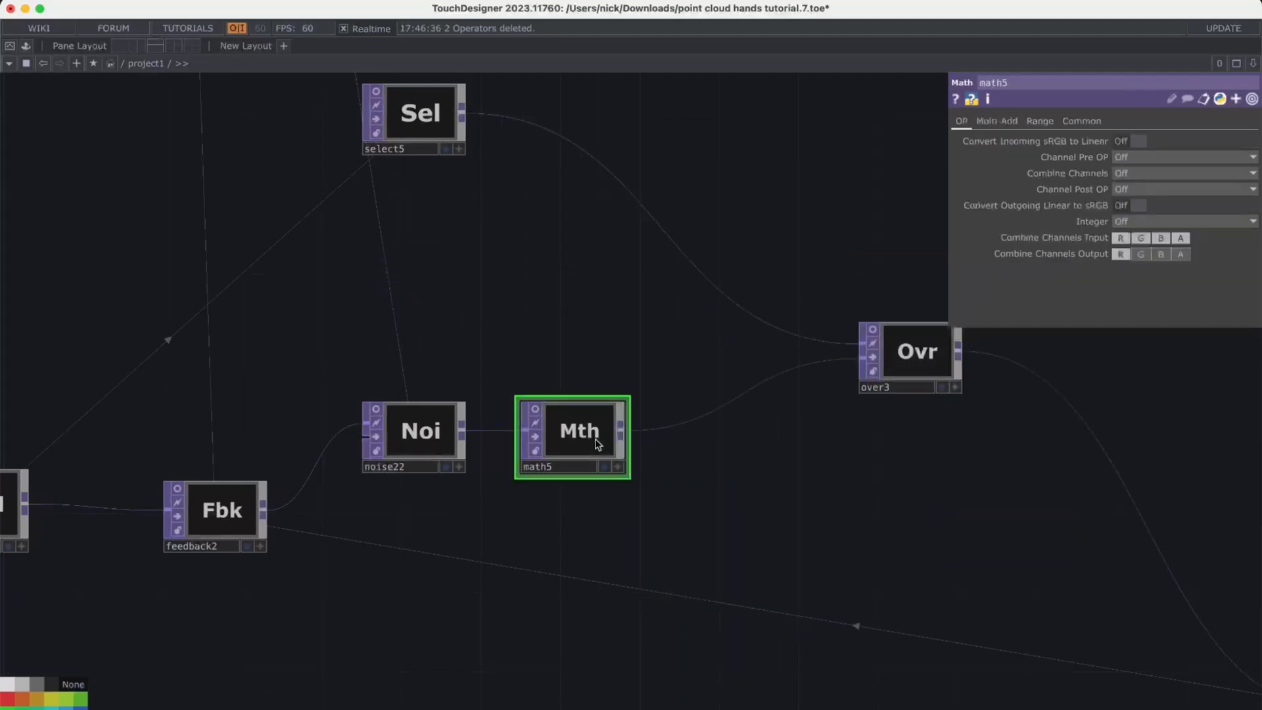
pyautogui.click(898, 369)
pyautogui.press('h')
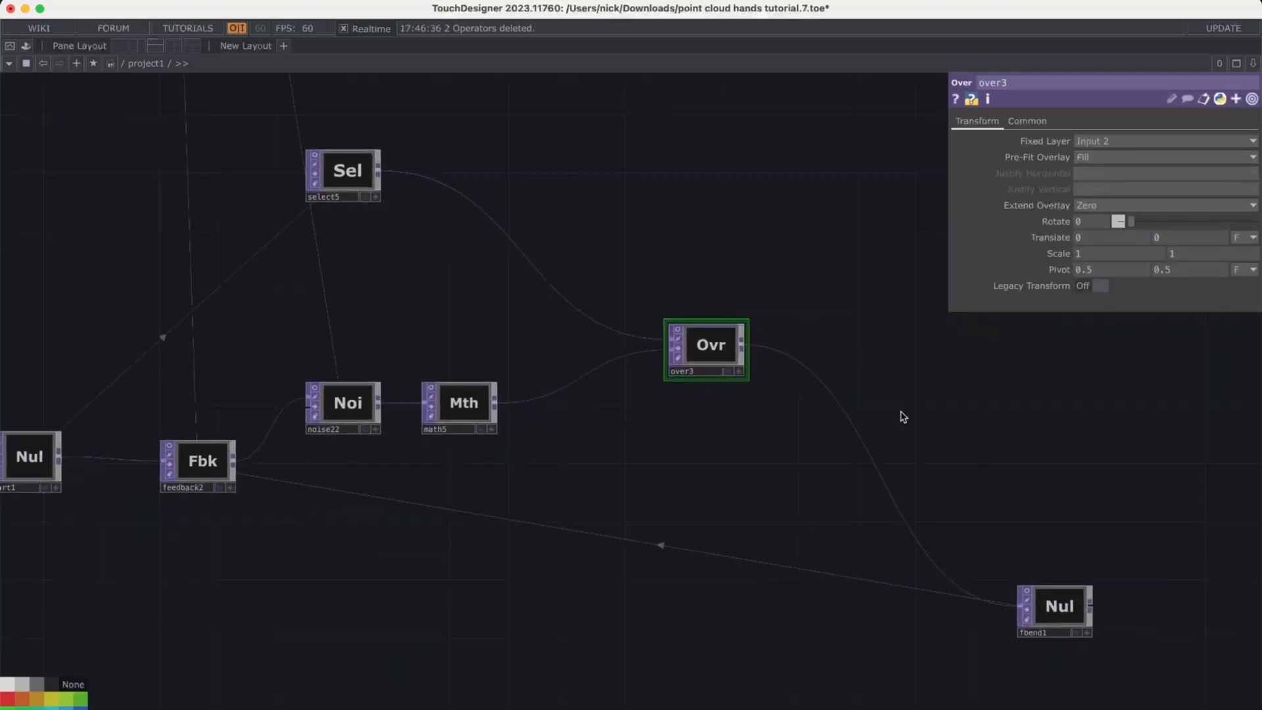
# Try a Null TOP after over3, then delete it
pyautogui.rightClick(718, 341)
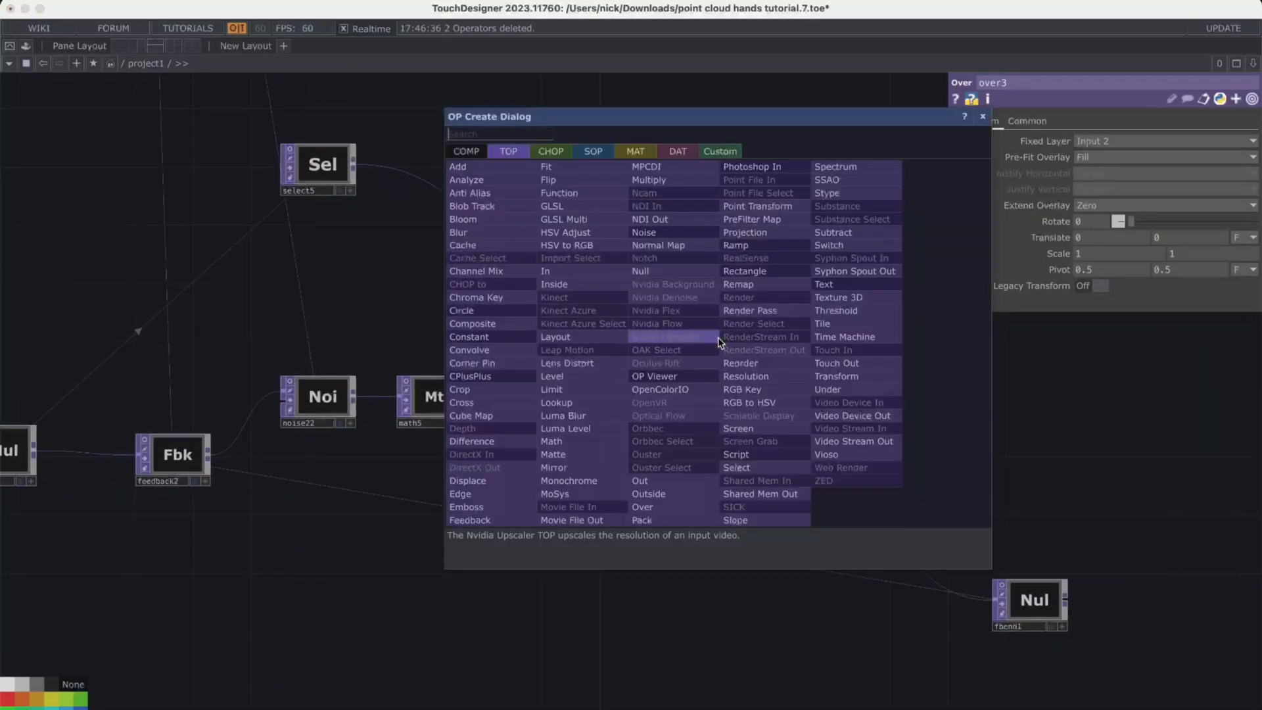
pyautogui.write('nul')
pyautogui.click(701, 273)
pyautogui.click(806, 278)
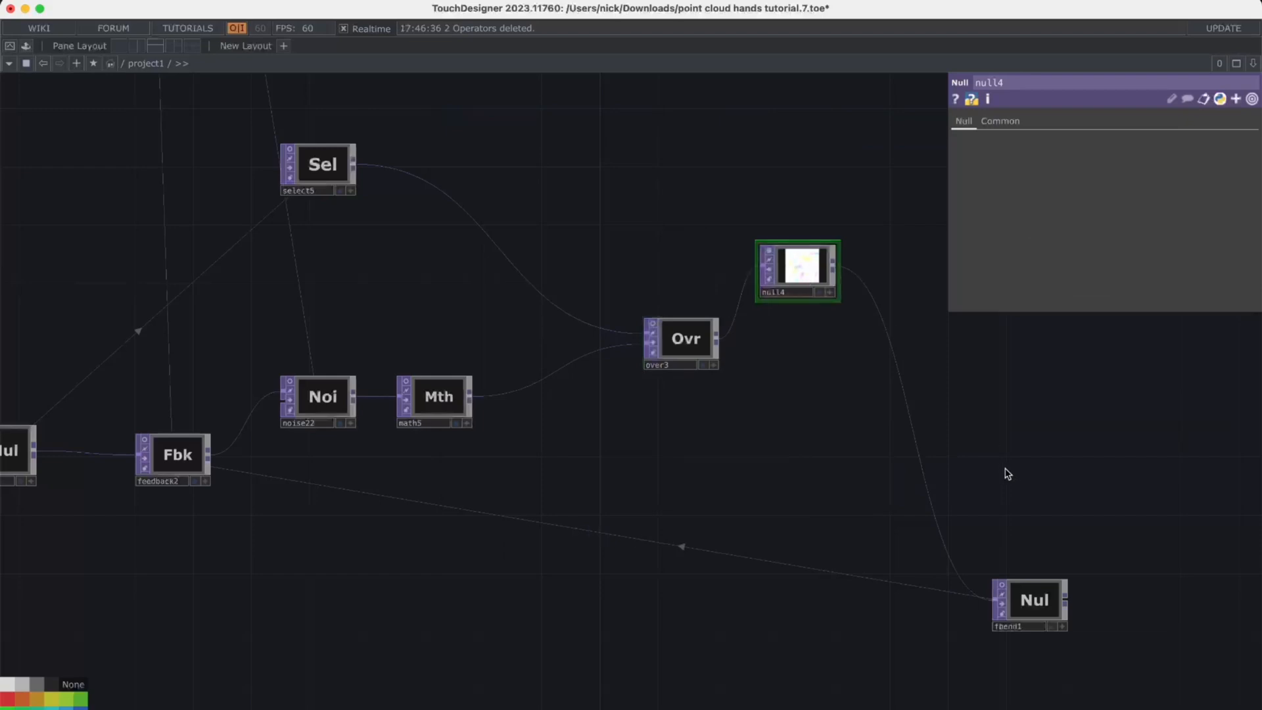
pyautogui.press('Delete')
# Move fbend1 closer to over3, level with feedback2, and check feedback2's Target TOP
pyautogui.moveTo(1019, 621); pyautogui.dragTo(955, 459)
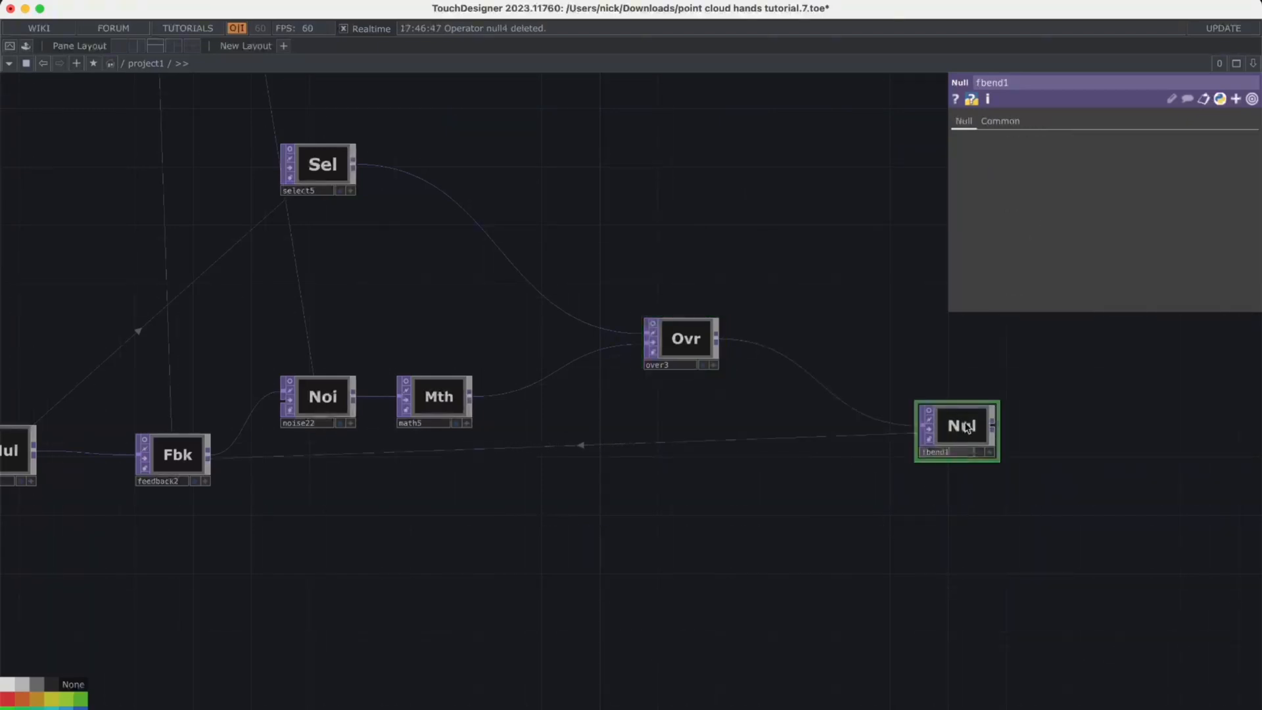
pyautogui.moveTo(878, 516); pyautogui.dragTo(958, 527)
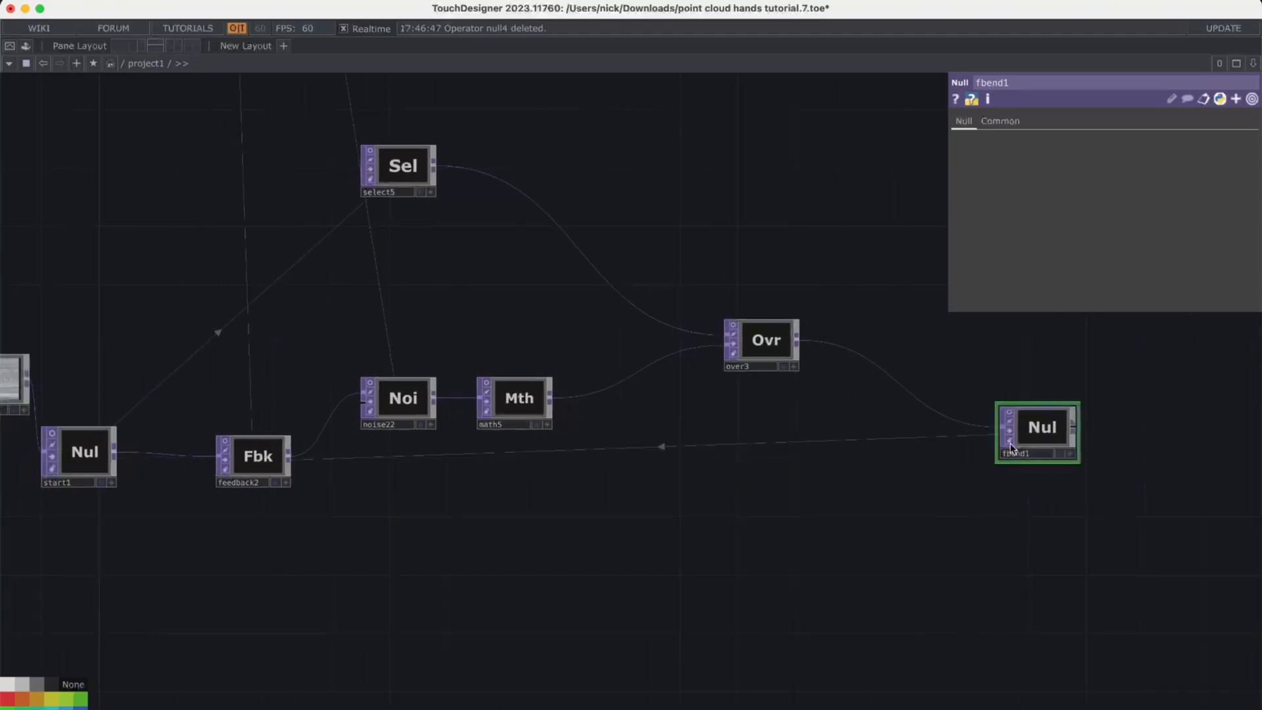
pyautogui.moveTo(1055, 437); pyautogui.dragTo(287, 460)
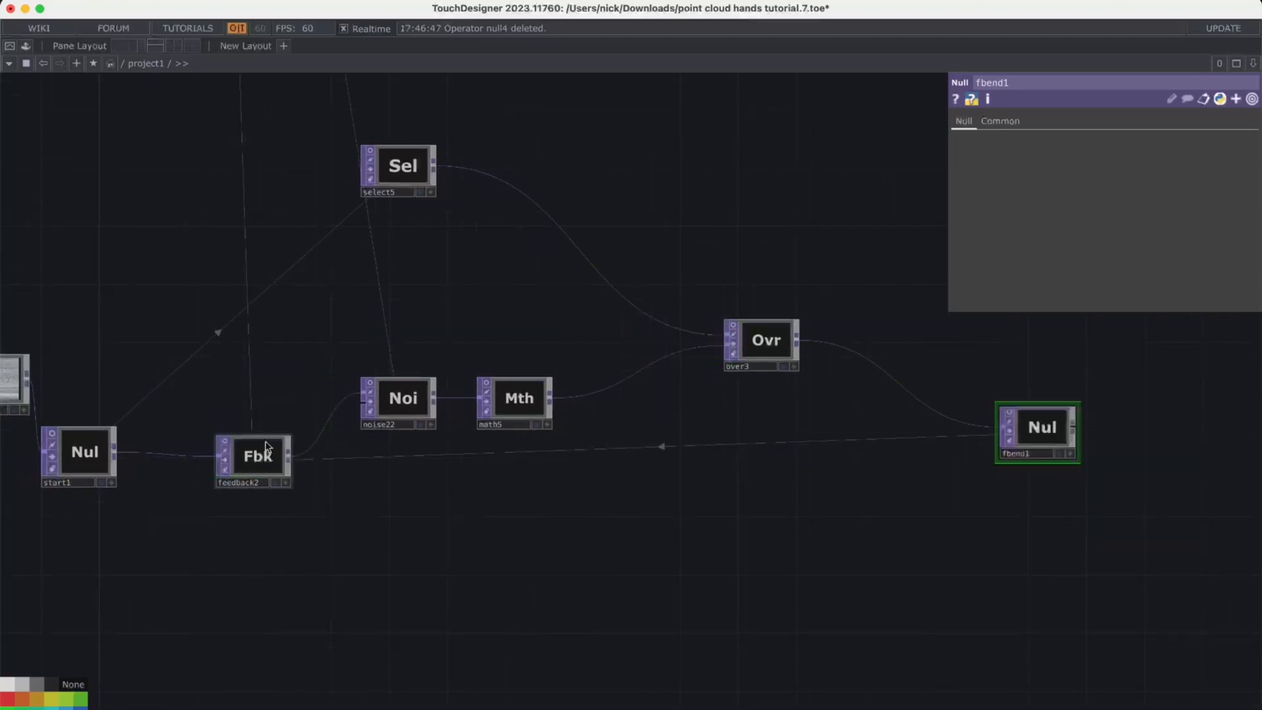
pyautogui.click(273, 466)
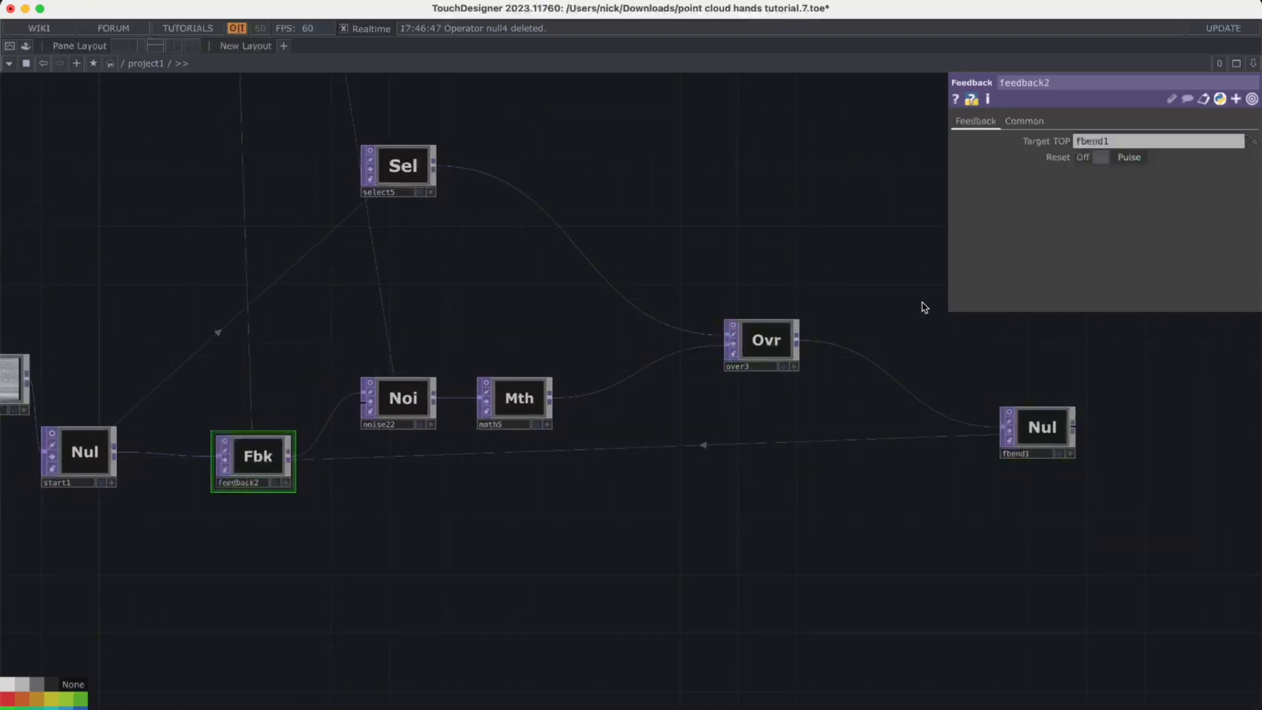
pyautogui.hscroll(-5, 684, 524)
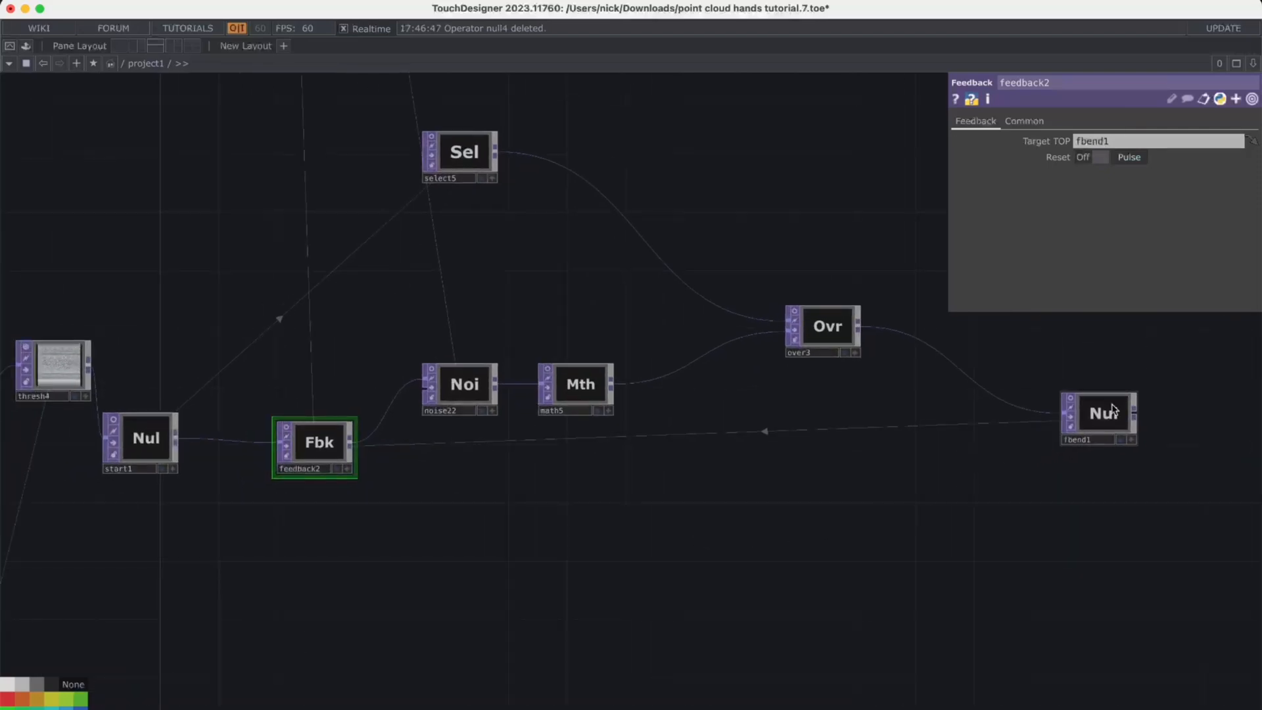
pyautogui.moveTo(1113, 405); pyautogui.dragTo(1108, 436)
# Review the rebuilt feedback section, examining thresh4, noise22, over3 and select5 and comparing it with the whole network
pyautogui.scroll(-1, 886, 603)
pyautogui.scroll(-3, 885, 602)
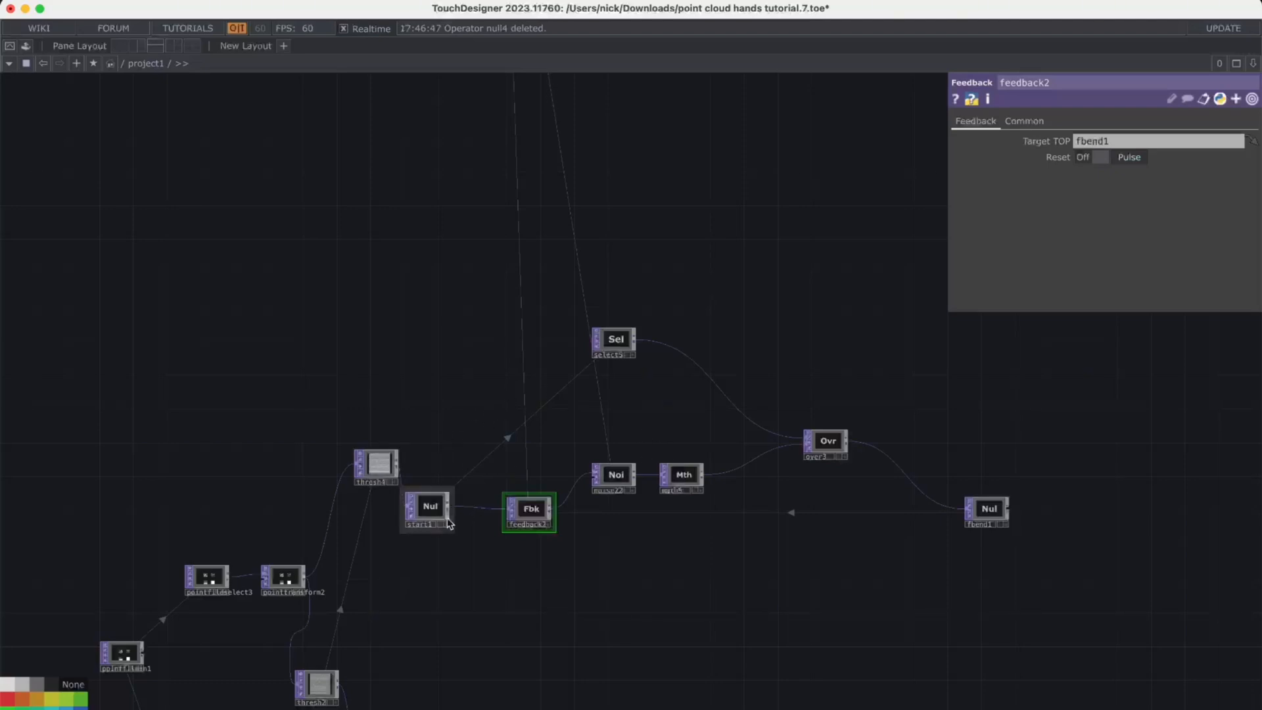
pyautogui.moveTo(358, 295); pyautogui.dragTo(235, 293)
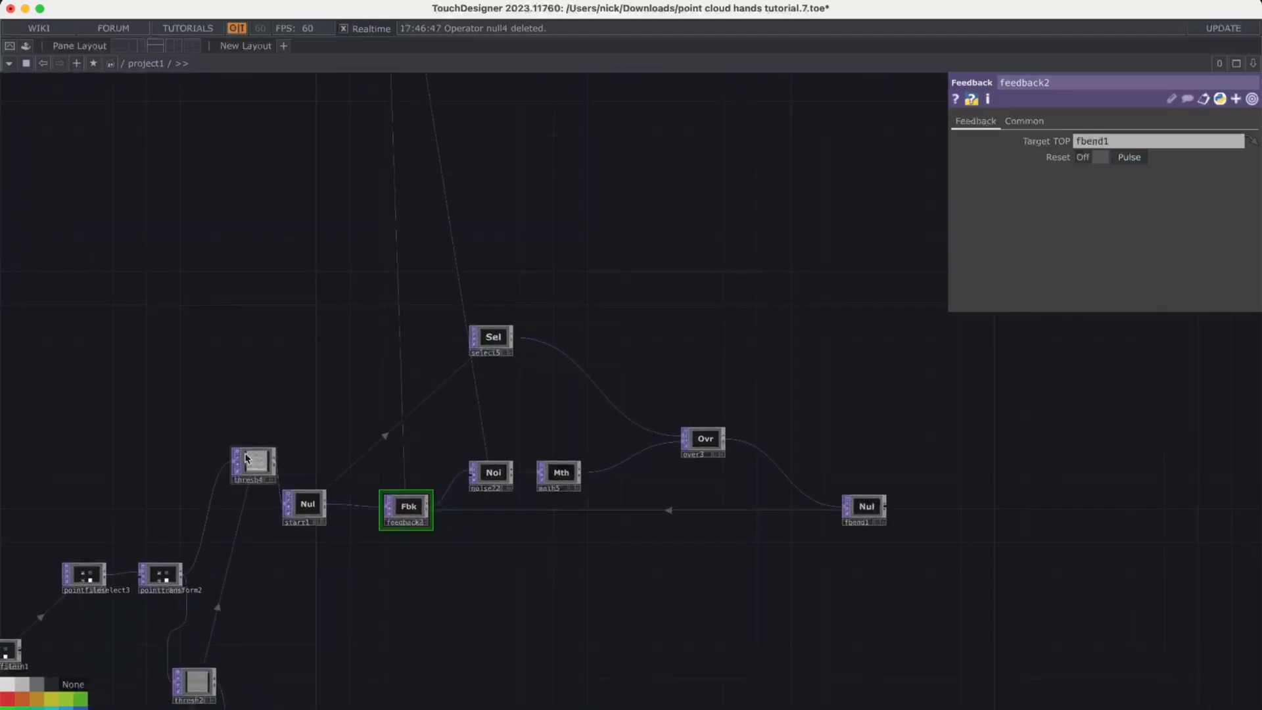
pyautogui.click(257, 465)
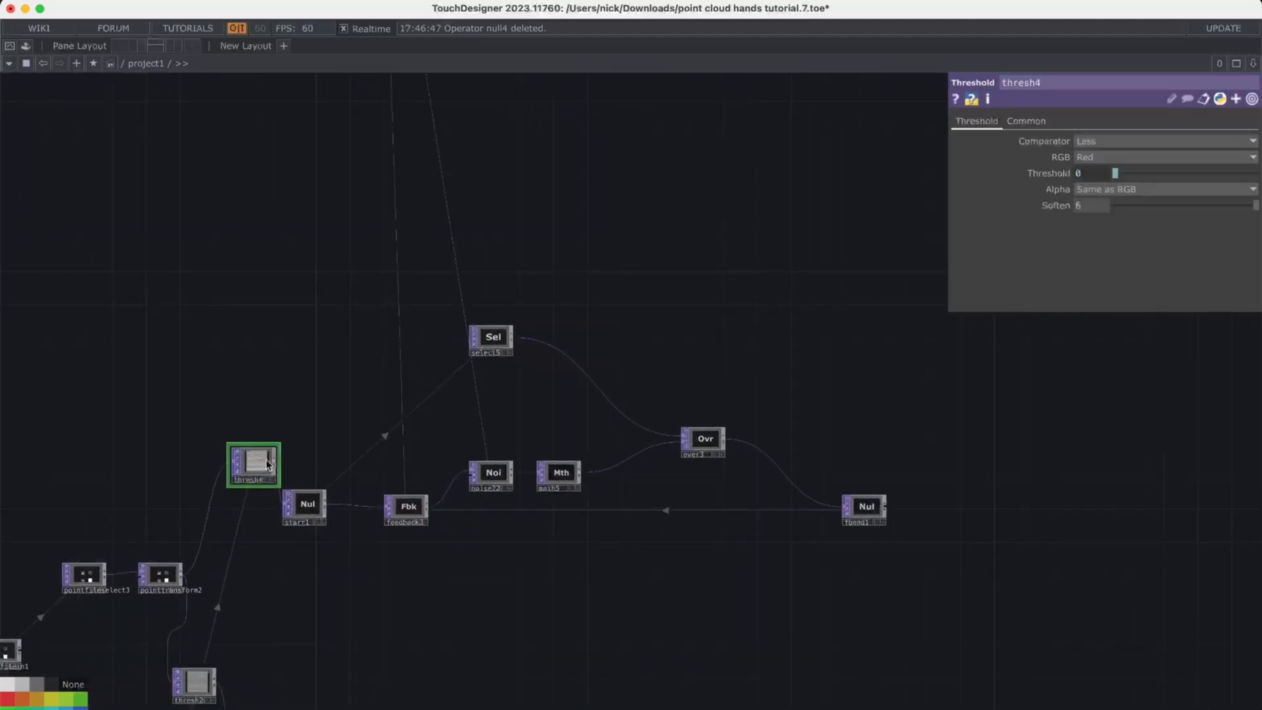
pyautogui.click(487, 482)
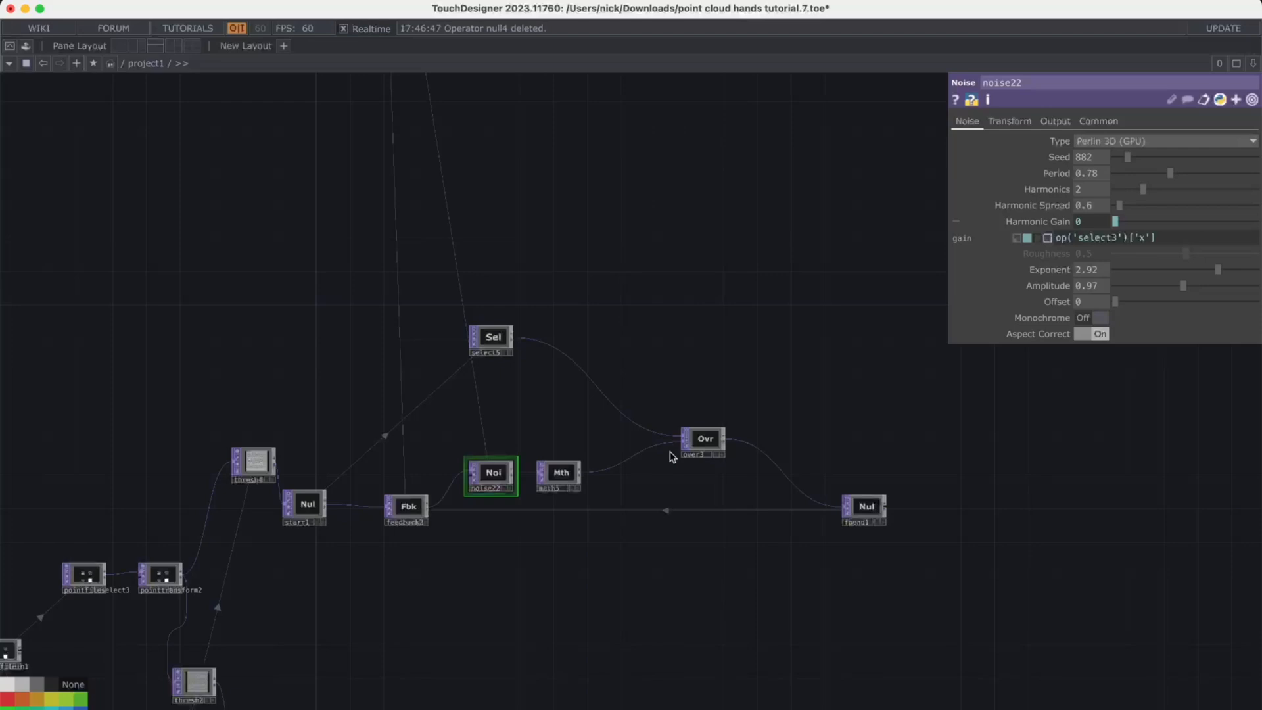
pyautogui.click(715, 445)
pyautogui.click(496, 333)
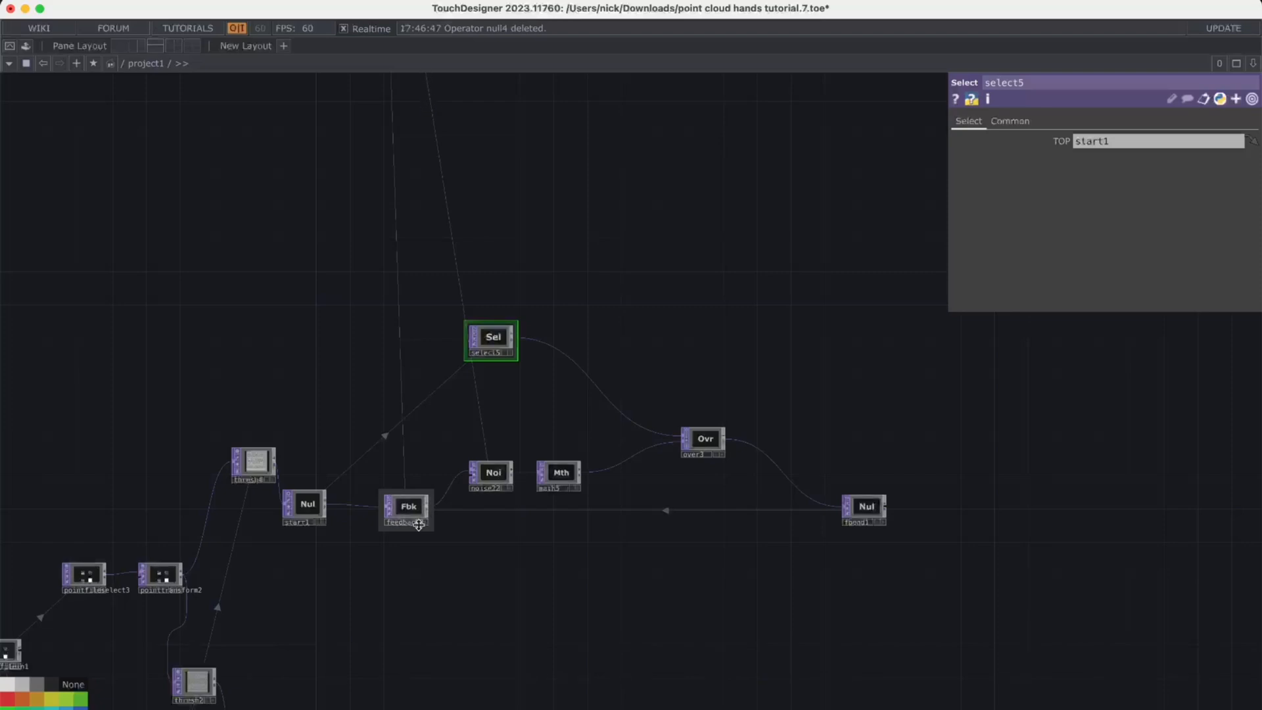
pyautogui.scroll(-5, 418, 524)
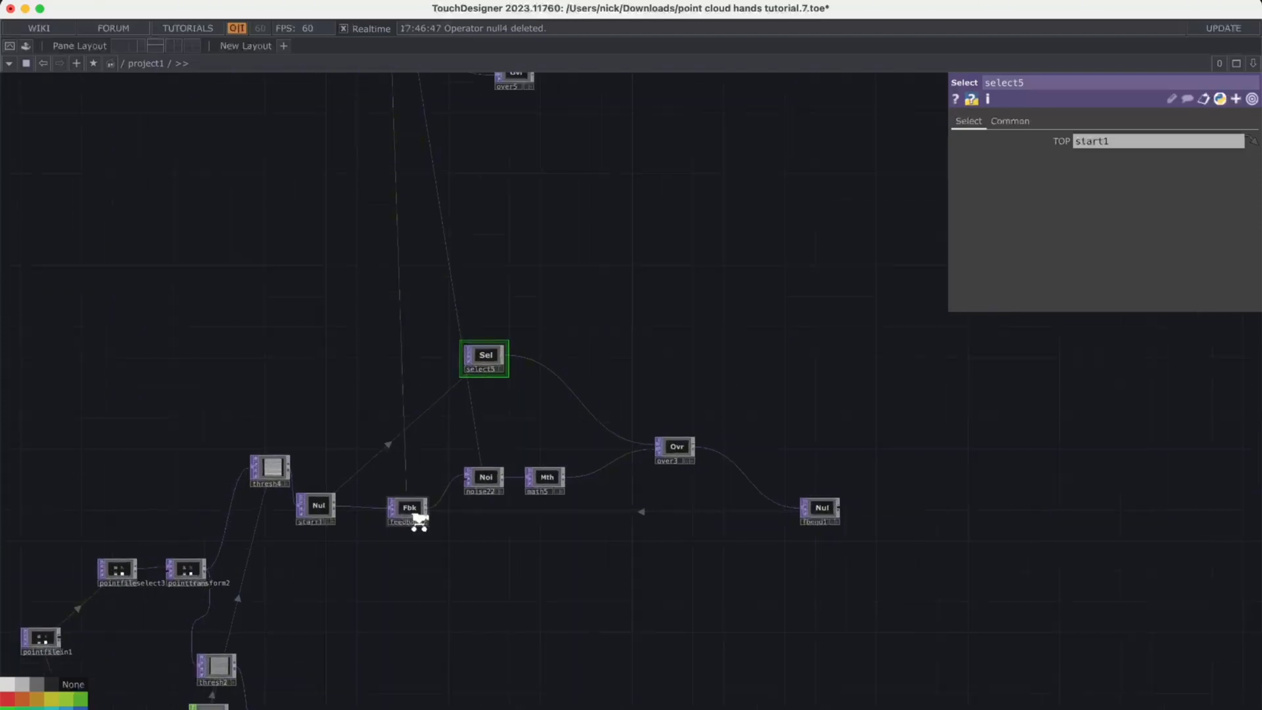
pyautogui.scroll(5, 535, 420)
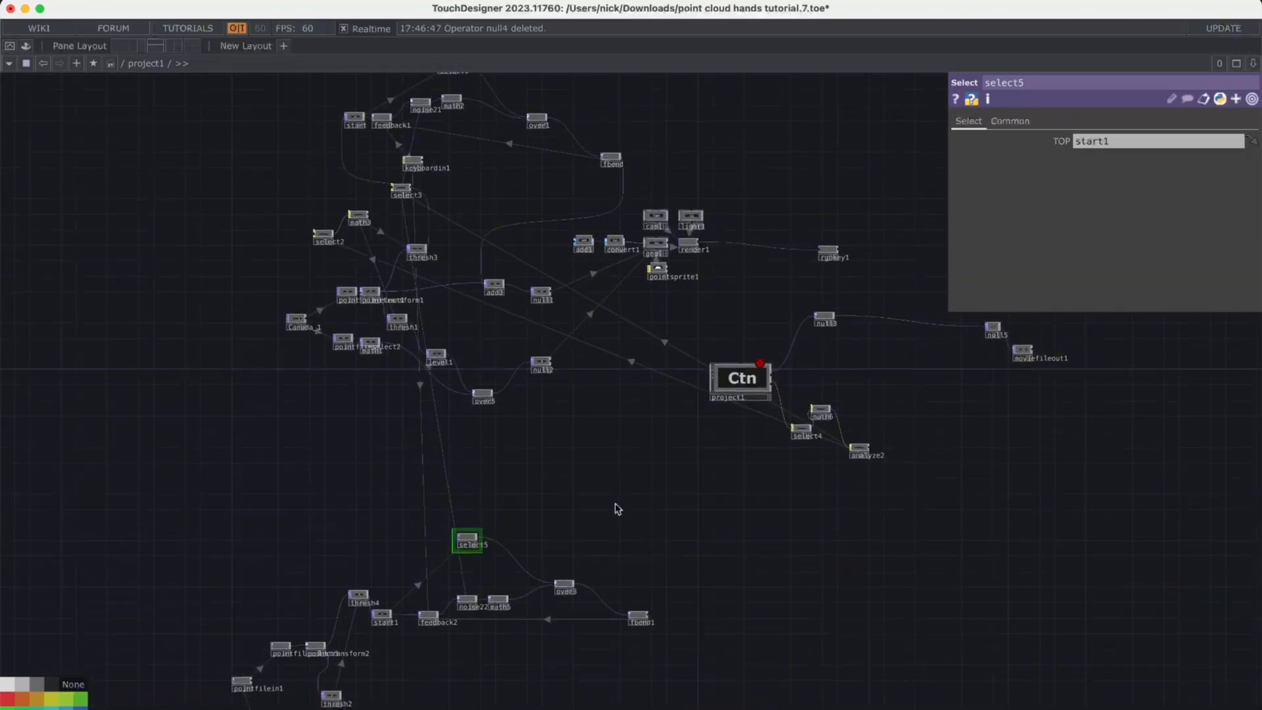
pyautogui.scroll(-5, 600, 550)
pyautogui.scroll(5, 599, 418)
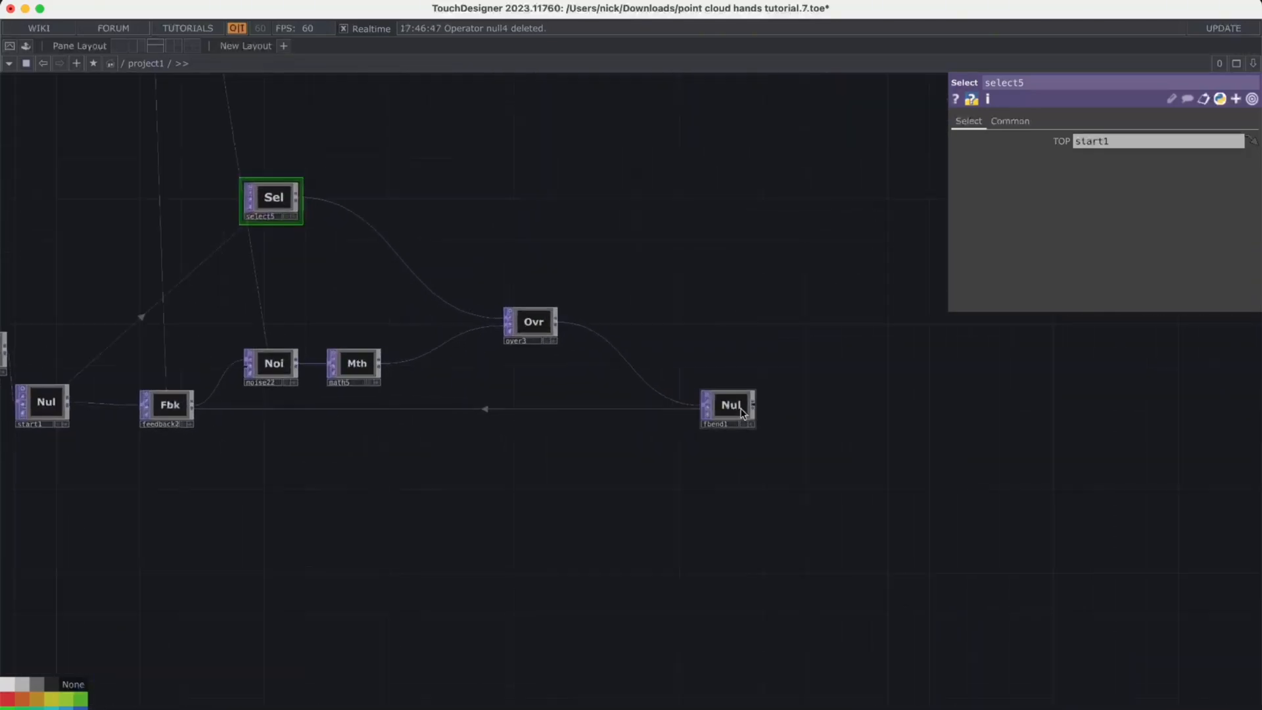
# Move fbend1 directly below over3
pyautogui.moveTo(727, 403); pyautogui.dragTo(553, 428)
pyautogui.hscroll(-3, 159, 423)
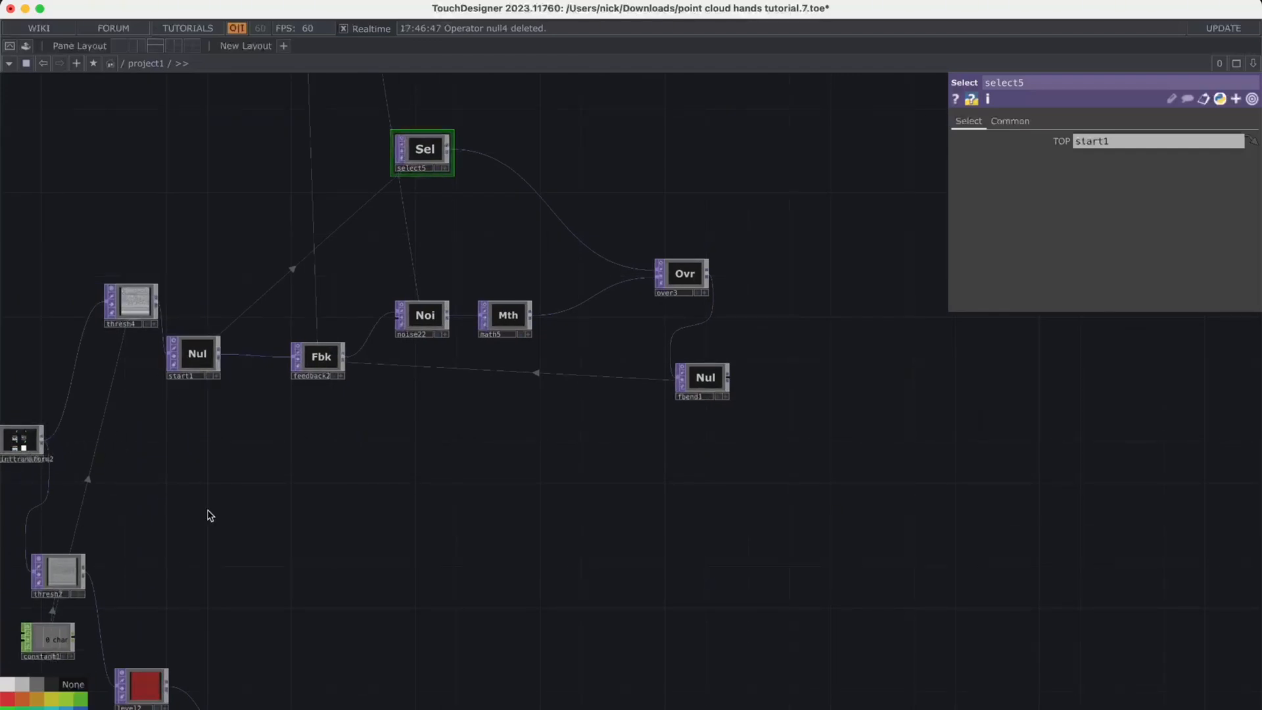
pyautogui.scroll(-3, 206, 513)
pyautogui.rightClick(585, 421)
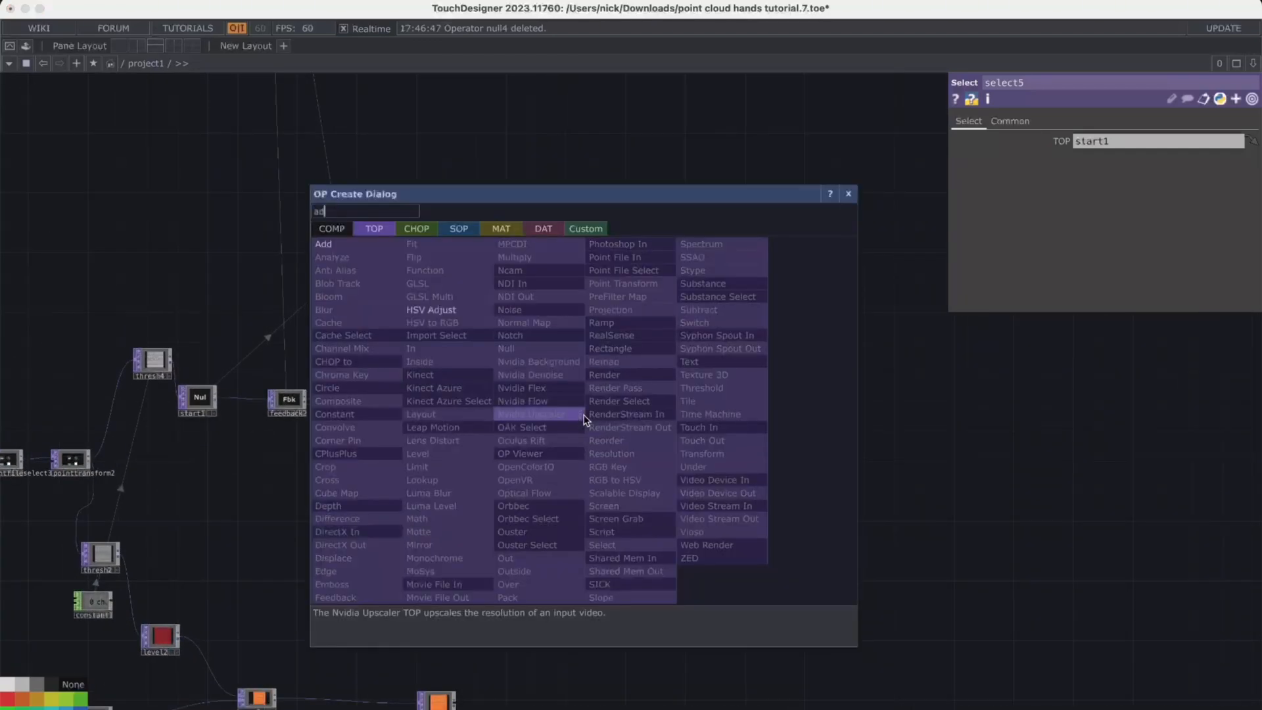
pyautogui.click(559, 418)
pyautogui.click(661, 444)
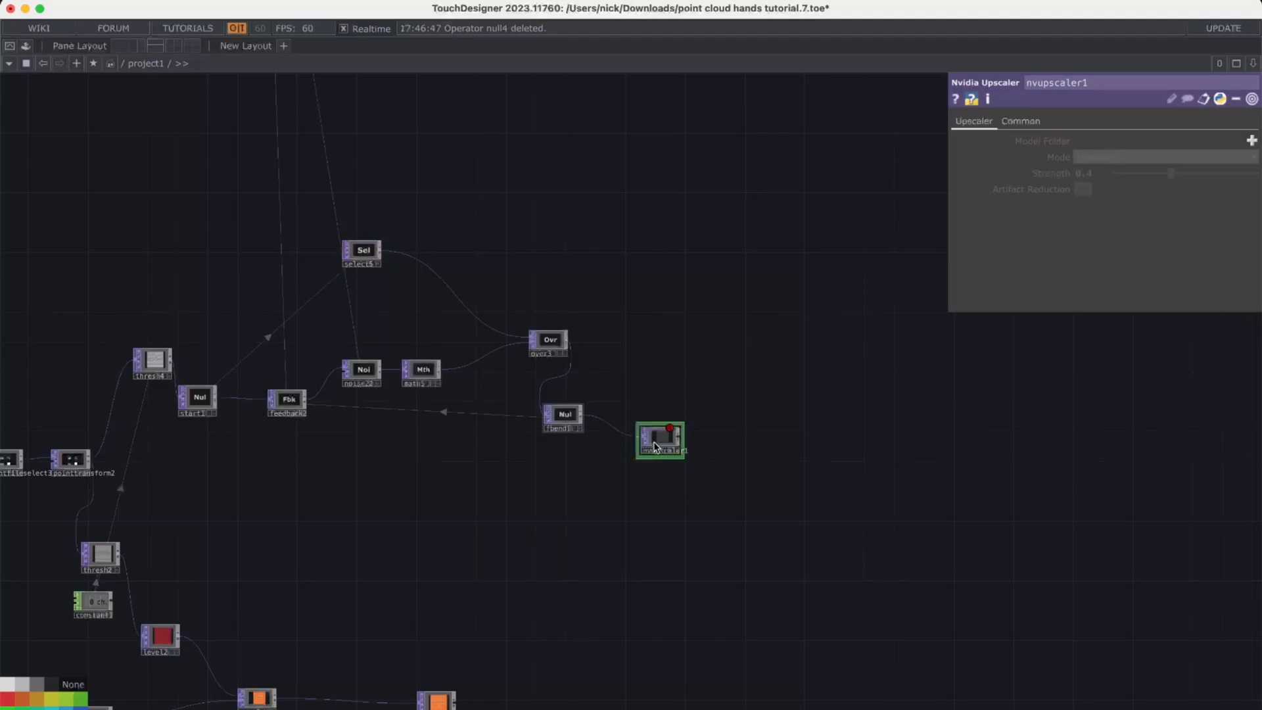
pyautogui.press('Delete')
# Add an Add TOP fed by fbend1
pyautogui.scroll(3, 595, 430)
pyautogui.rightClick(582, 415)
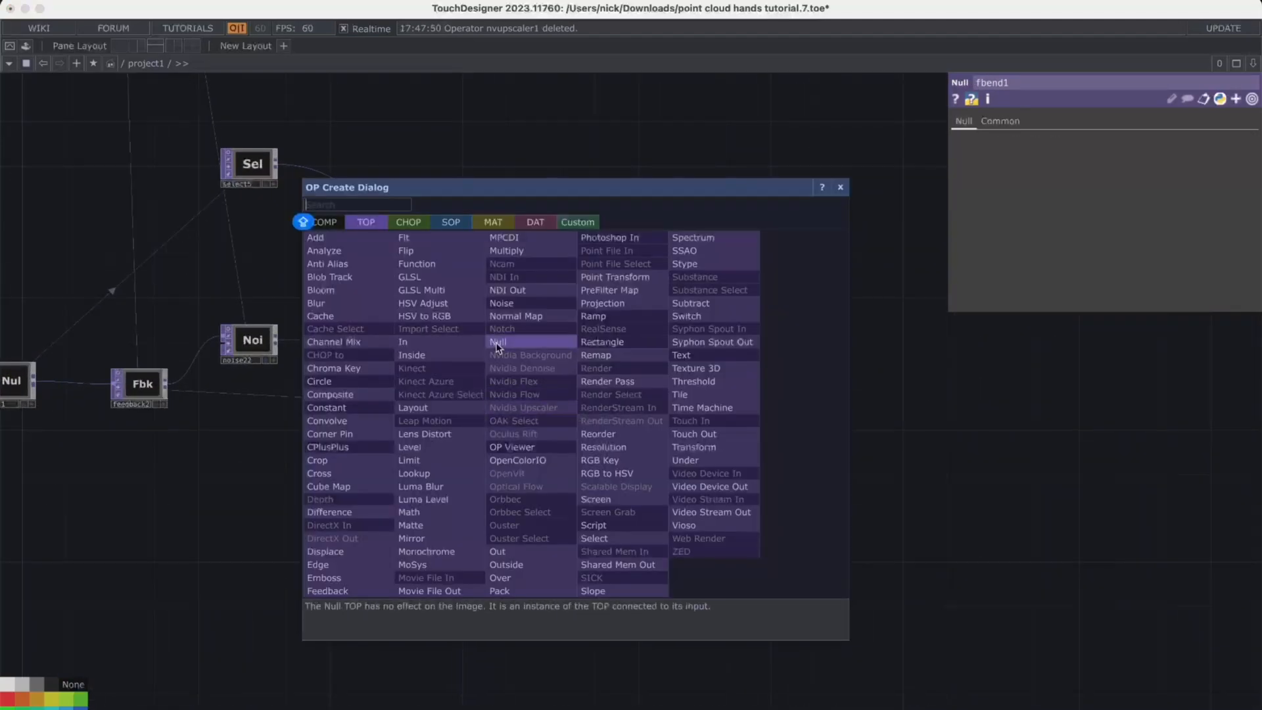
pyautogui.click(315, 237)
pyautogui.click(678, 451)
# Examine how the original feedback section's fbend output is wired into its Add TOP
pyautogui.scroll(-3, 703, 504)
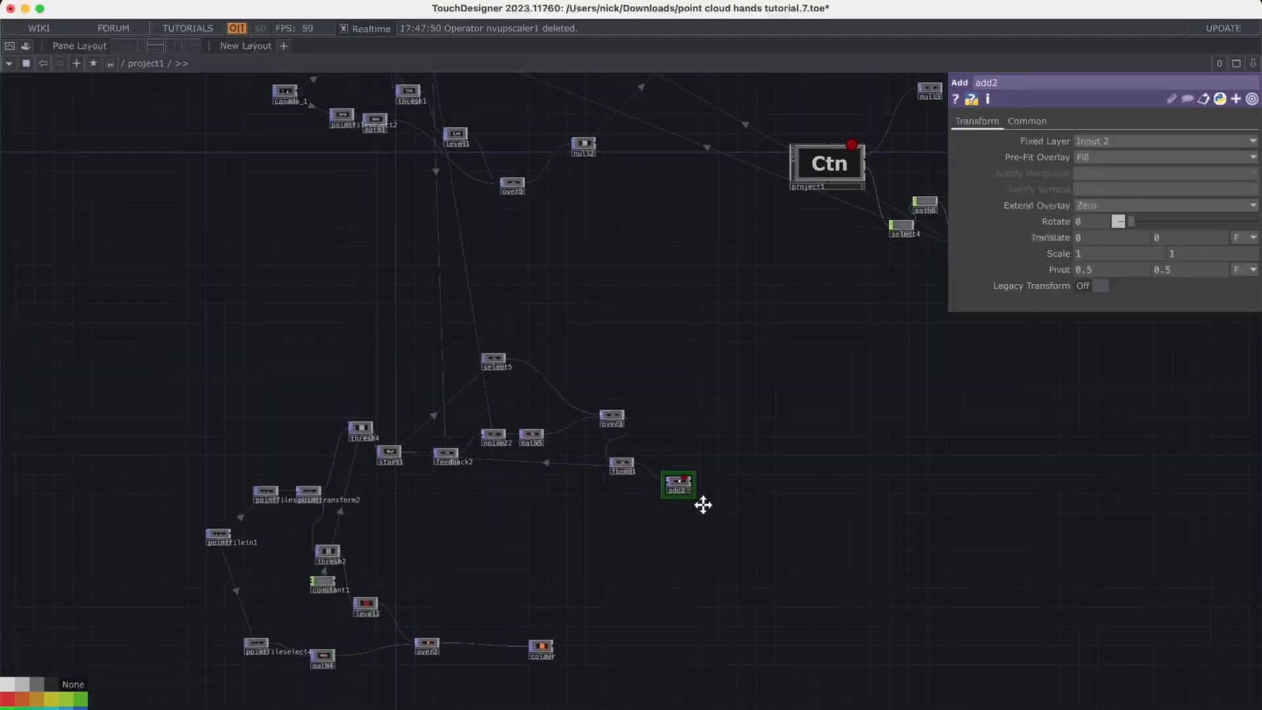
pyautogui.scroll(5, 703, 504)
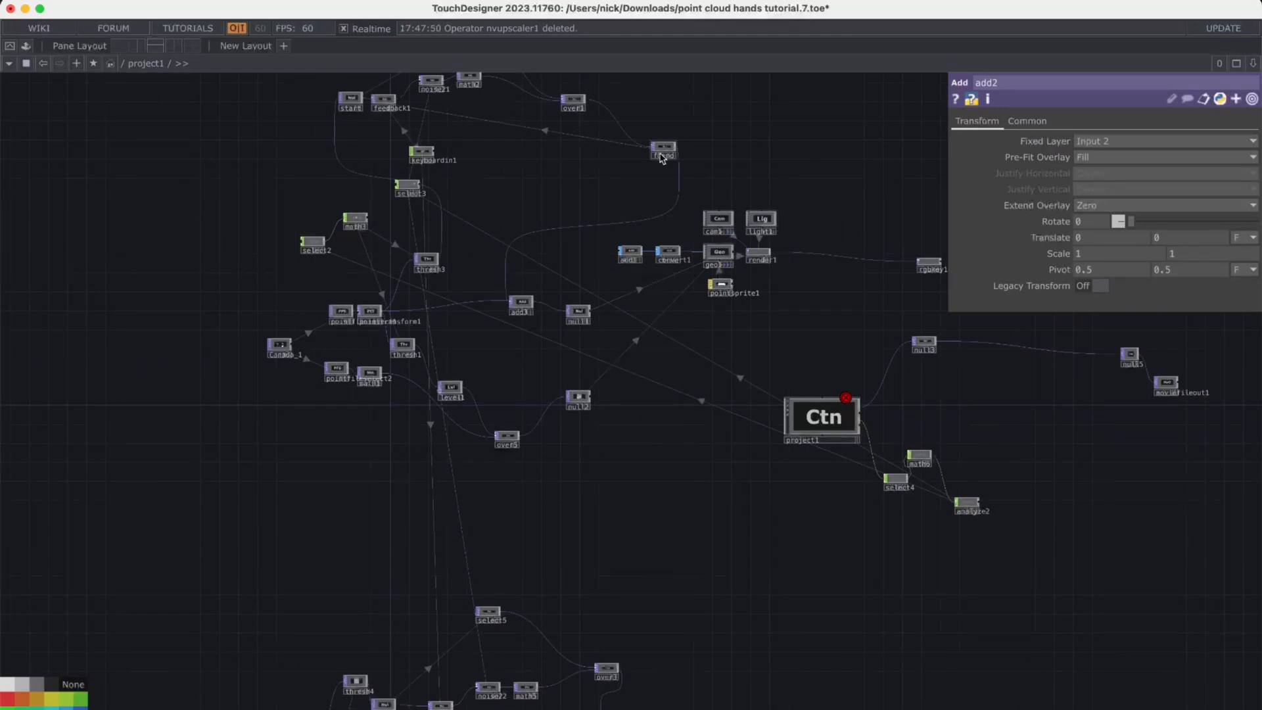
pyautogui.scroll(-5, 689, 250)
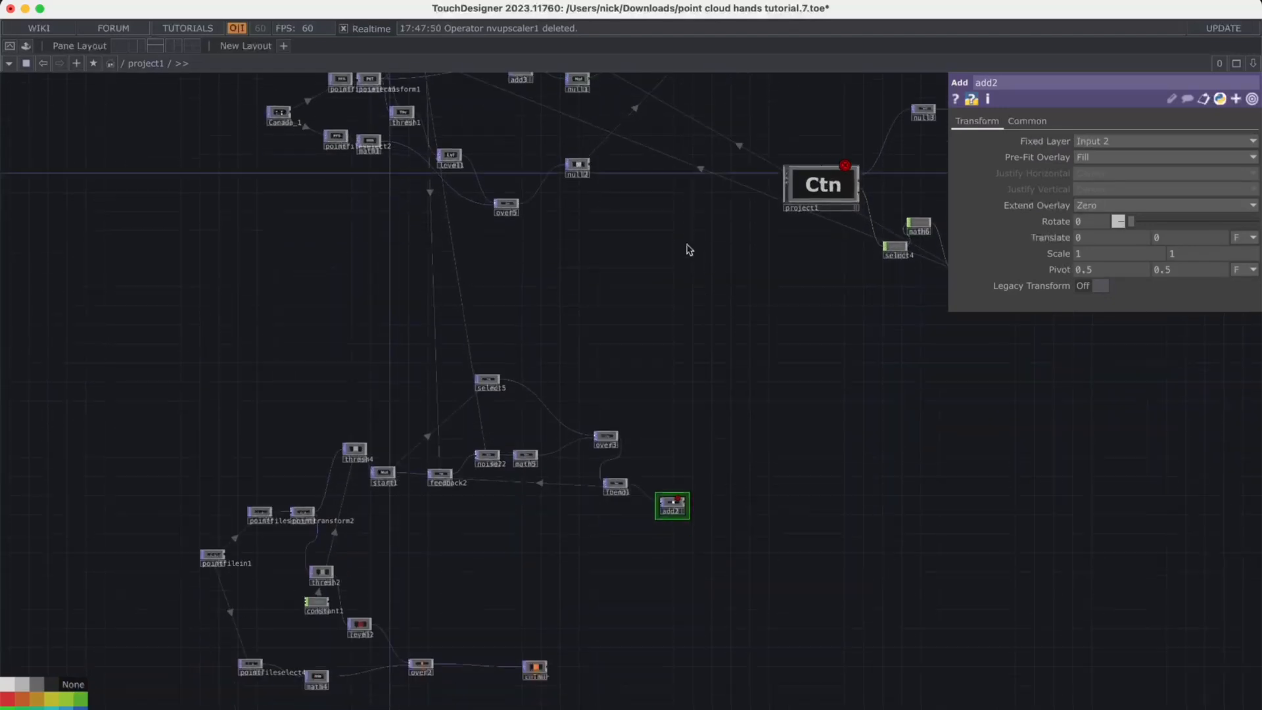
pyautogui.scroll(-1, 664, 394)
pyautogui.scroll(5, 642, 512)
pyautogui.scroll(-8, 592, 434)
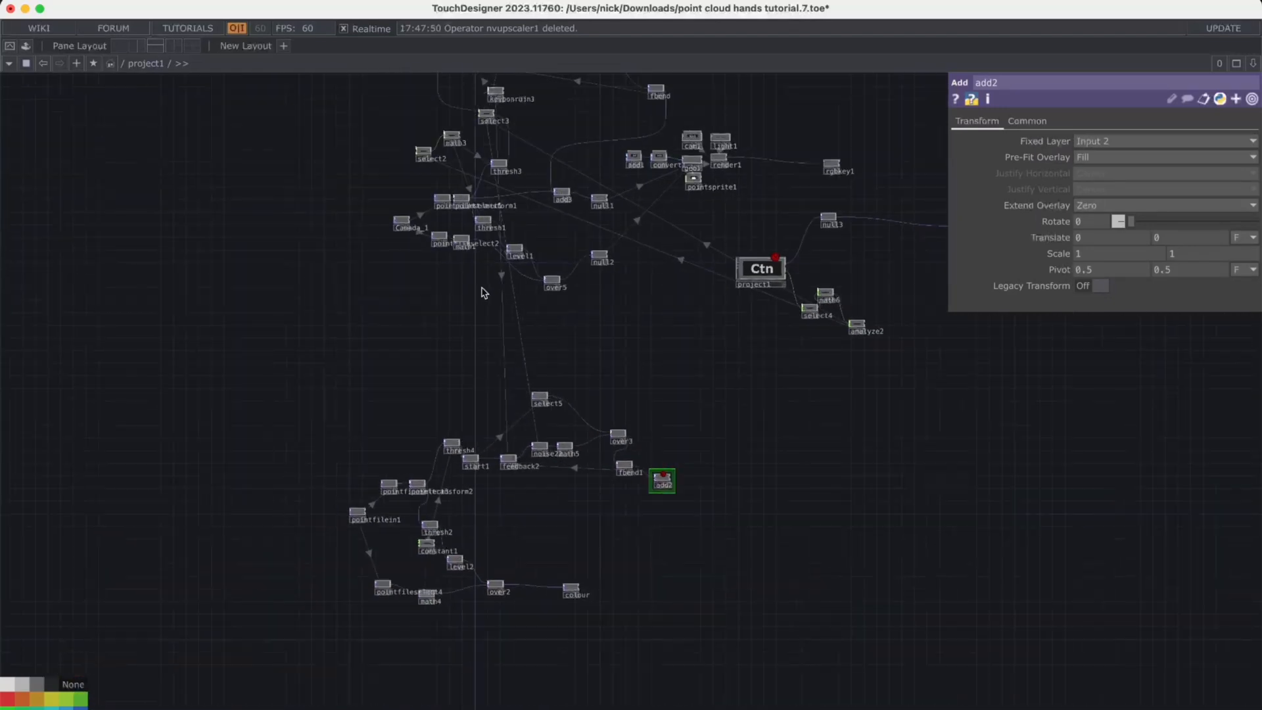
pyautogui.scroll(4, 649, 472)
# Move add2 below fbend1 and wire pointtransform2 into its first input
pyautogui.moveTo(687, 507); pyautogui.dragTo(526, 583)
pyautogui.moveTo(451, 564); pyautogui.dragTo(649, 472)
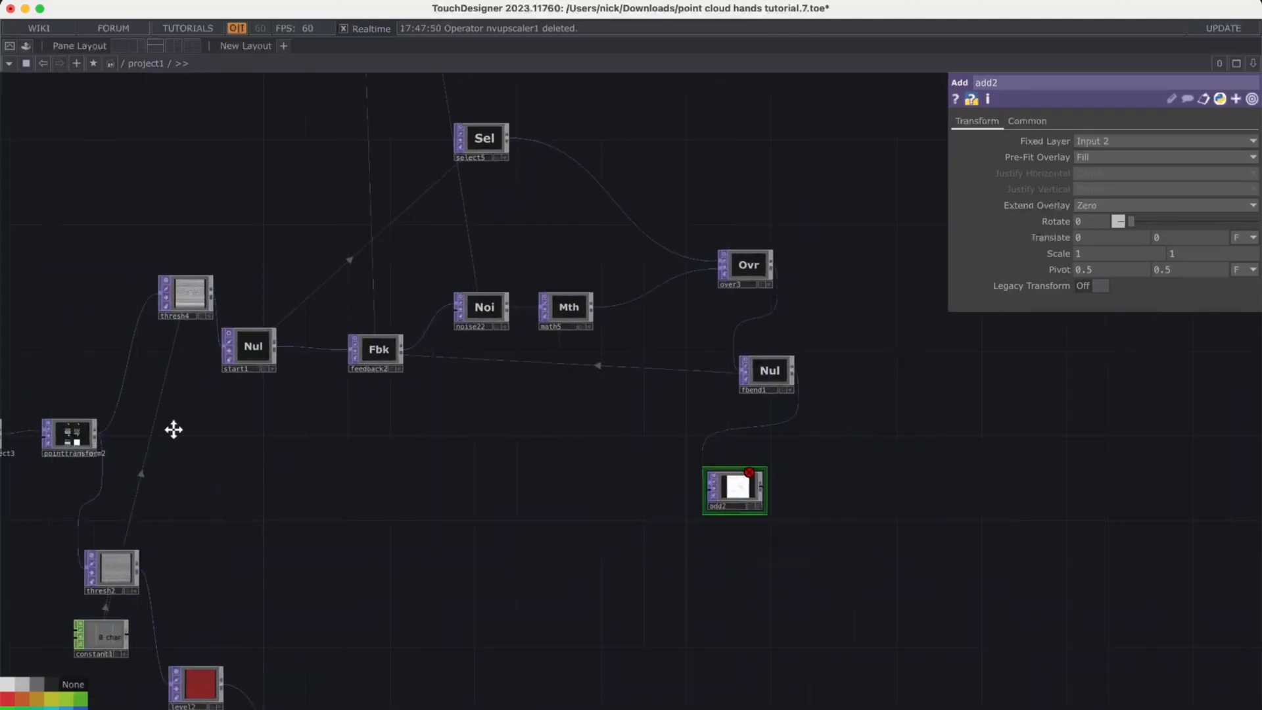
pyautogui.moveTo(175, 428); pyautogui.dragTo(831, 483)
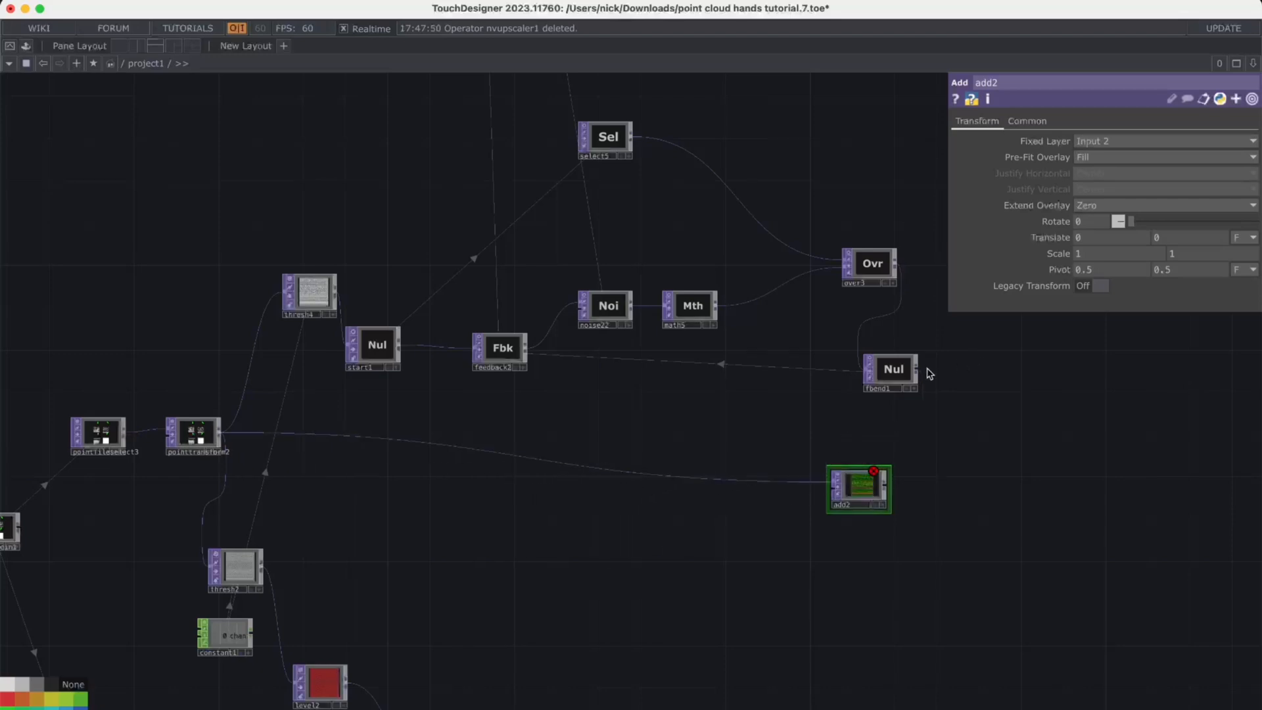
# Connect the fbend1 null into add2 and append a Null TOP named position after add2
pyautogui.moveTo(921, 372); pyautogui.dragTo(947, 493)
pyautogui.rightClick(988, 491)
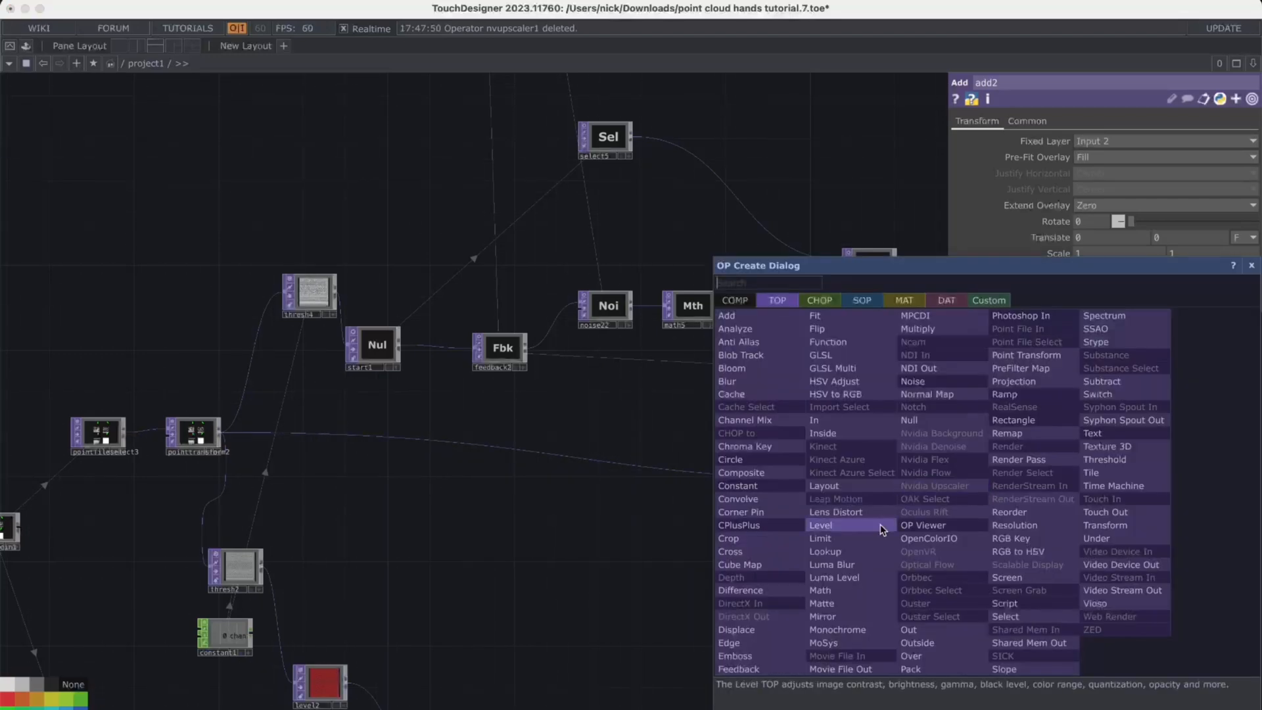
pyautogui.click(931, 422)
pyautogui.click(1016, 462)
pyautogui.moveTo(1016, 461); pyautogui.dragTo(1036, 472)
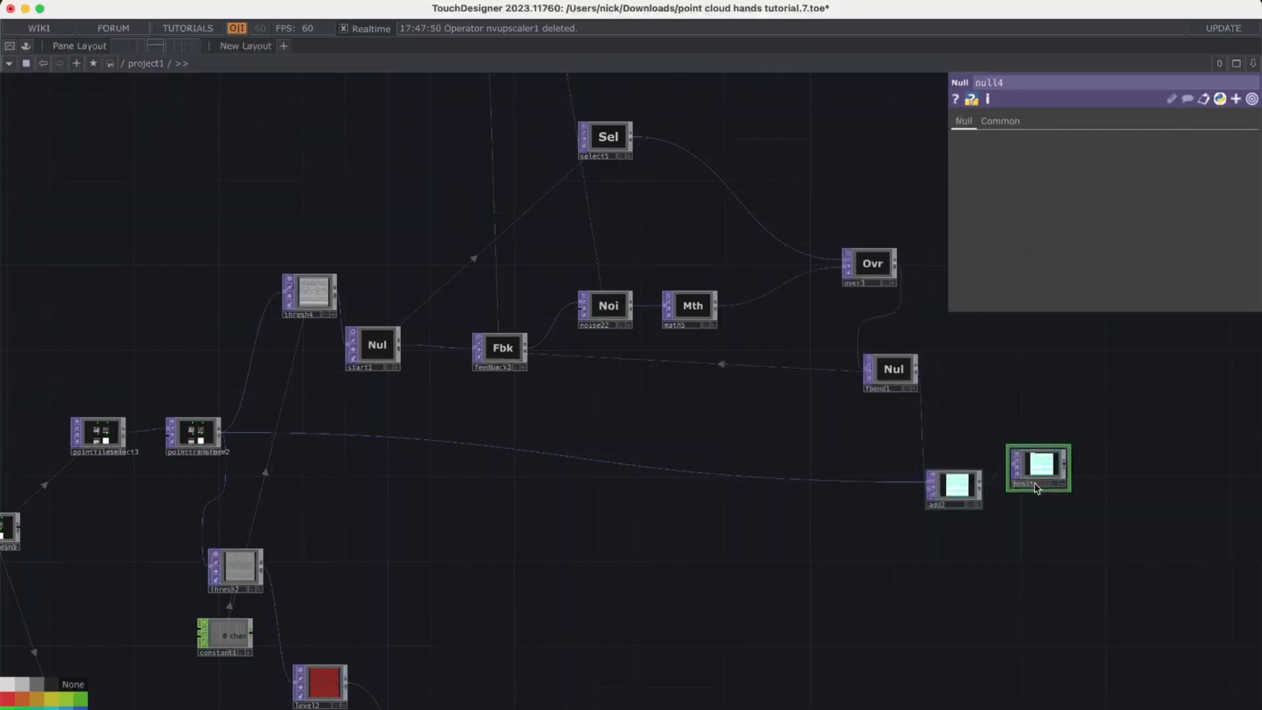
pyautogui.press('Return')
# Move the constant1 node up to the empty area above and beside thresh4
pyautogui.moveTo(1045, 519); pyautogui.dragTo(899, 479)
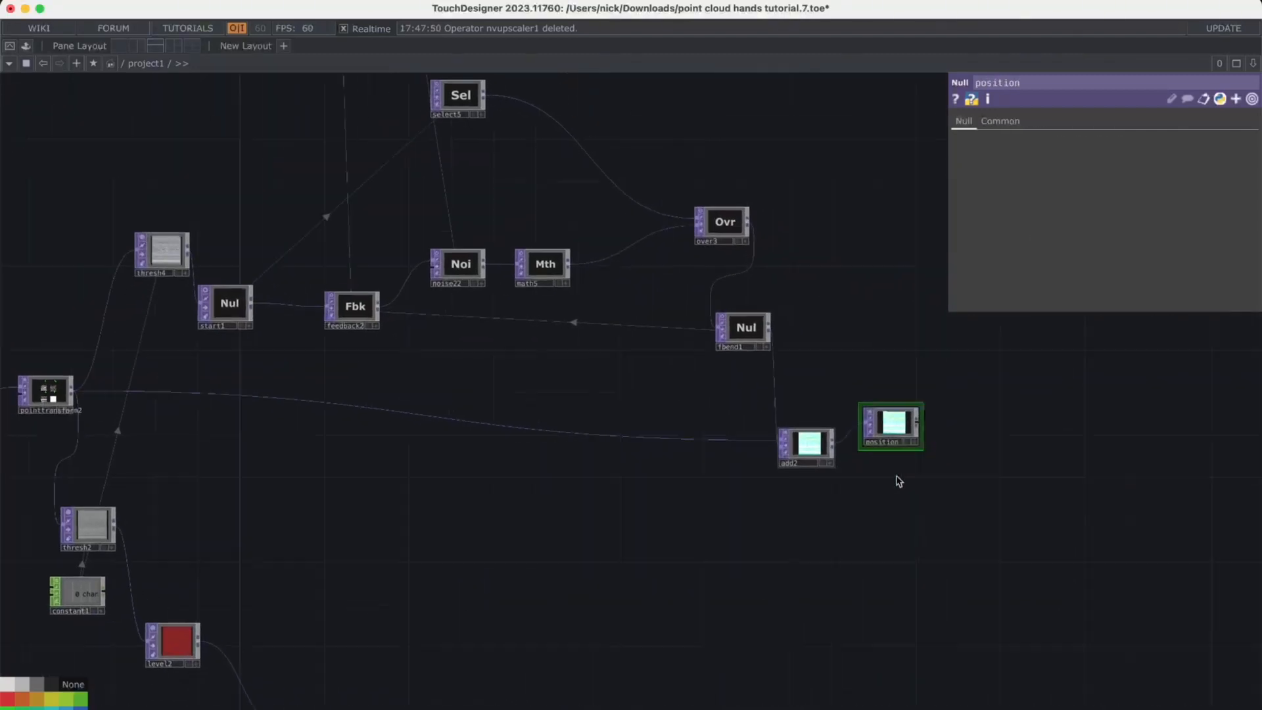
pyautogui.scroll(-3, 552, 468)
pyautogui.scroll(-3, 149, 515)
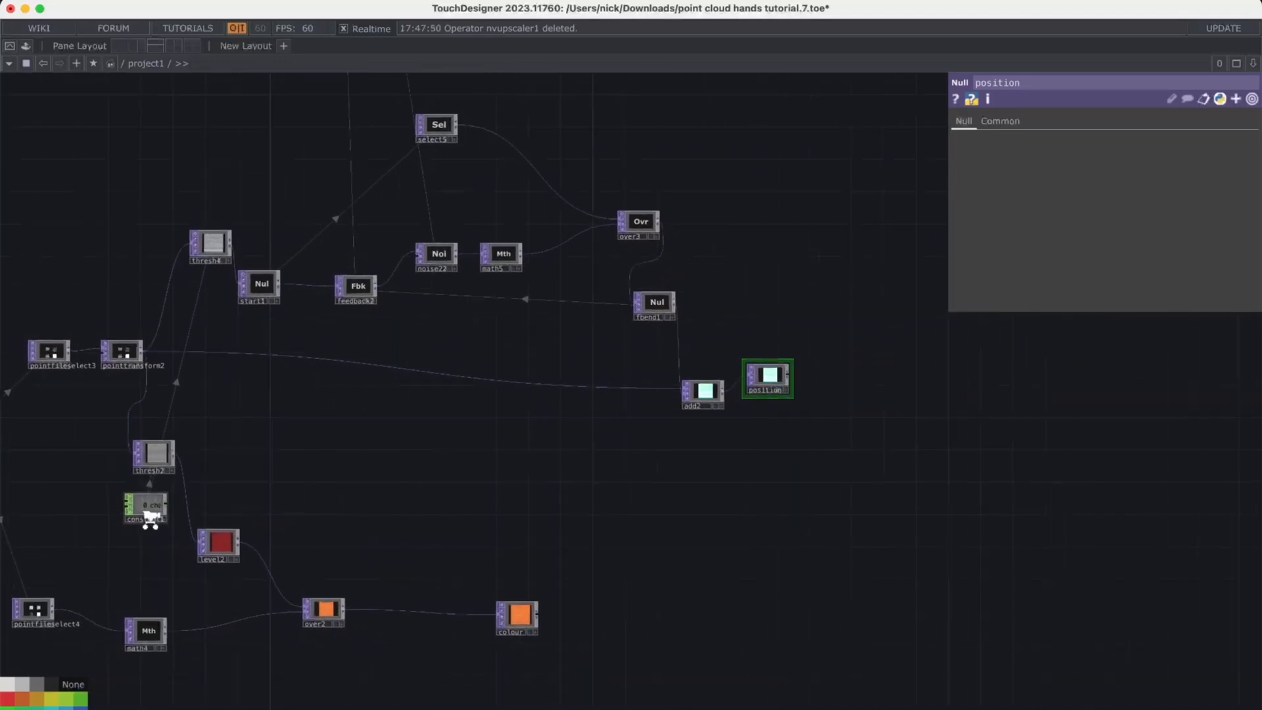
pyautogui.moveTo(149, 501); pyautogui.dragTo(95, 169)
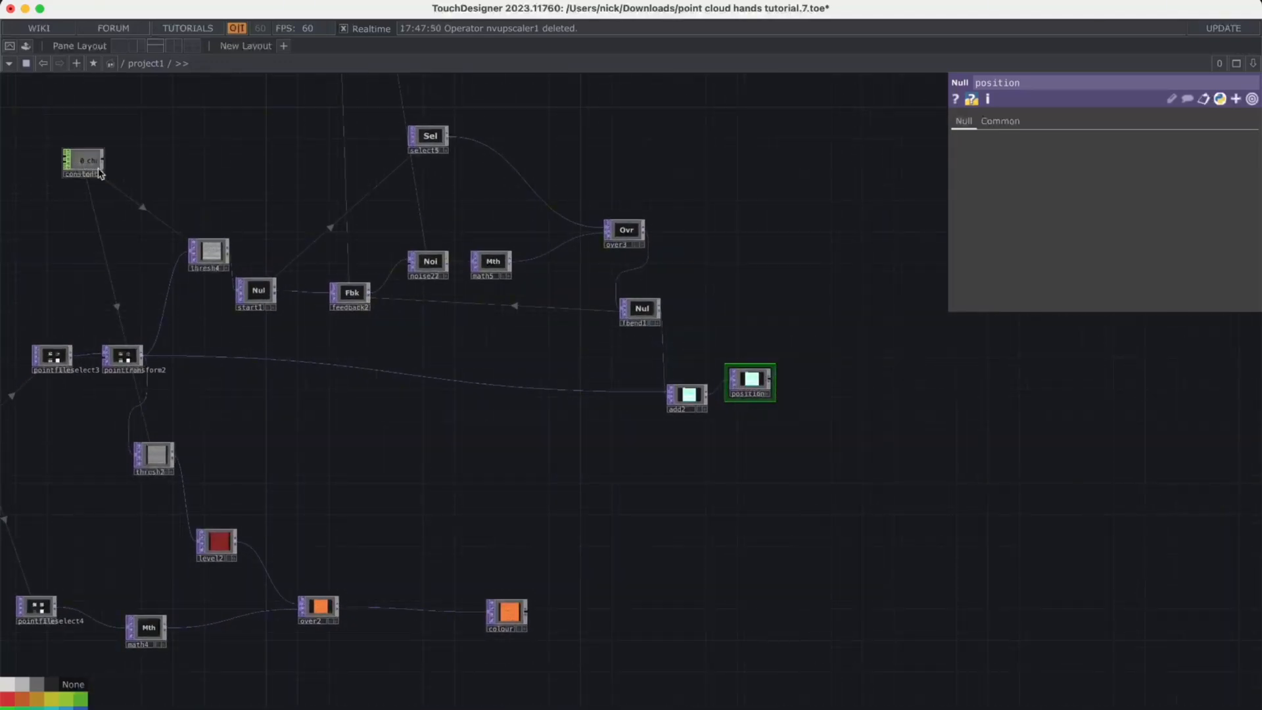
pyautogui.hscroll(3, 592, 471)
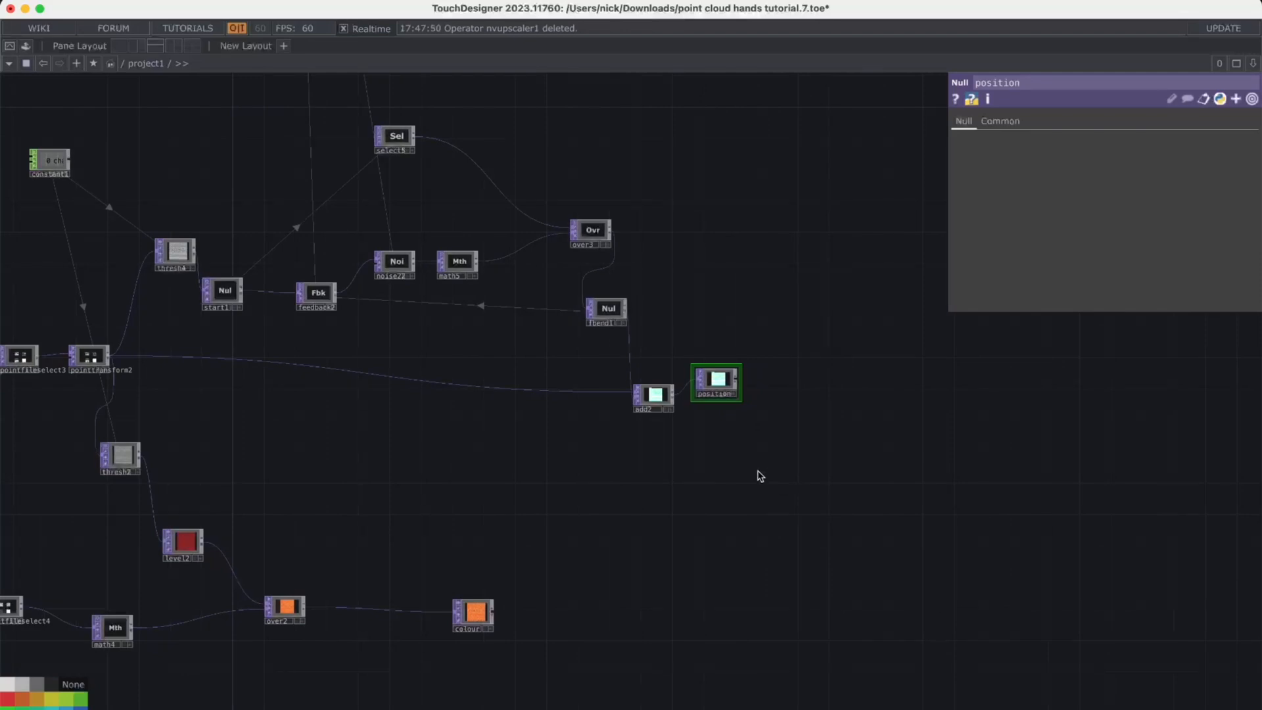
pyautogui.scroll(-3, 760, 475)
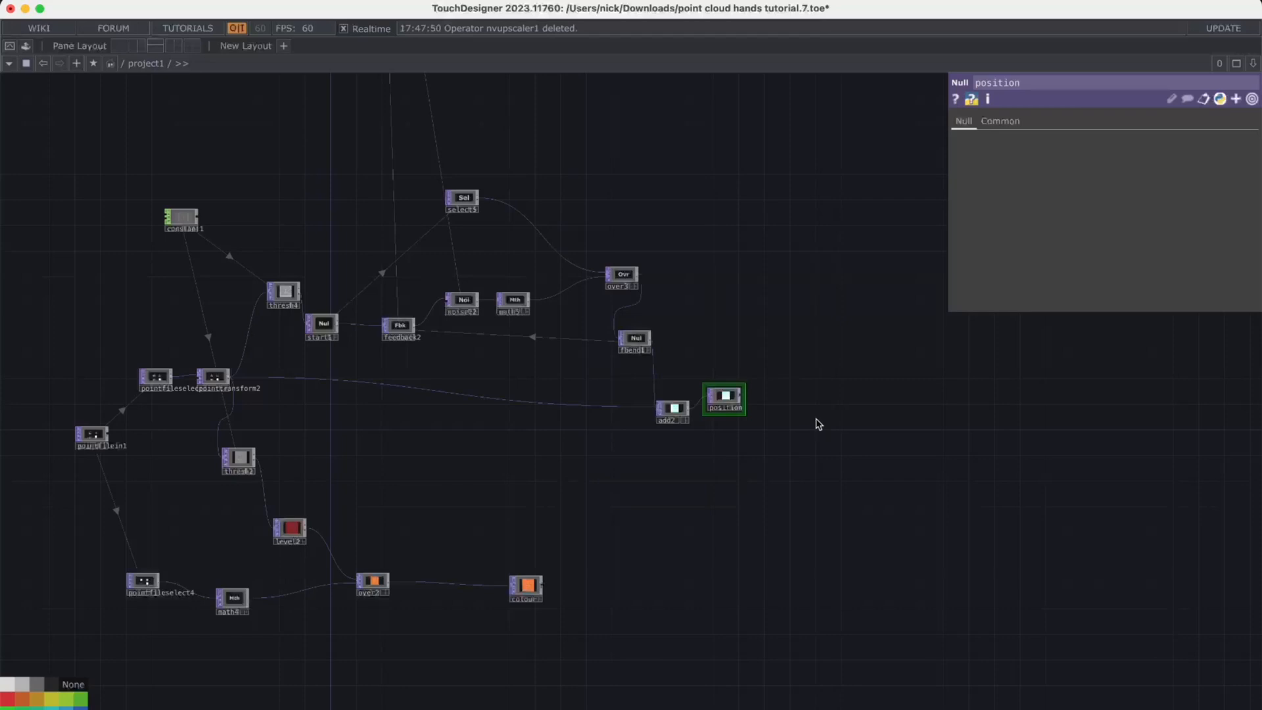
pyautogui.moveTo(819, 424); pyautogui.dragTo(725, 485)
pyautogui.scroll(-2, 723, 463)
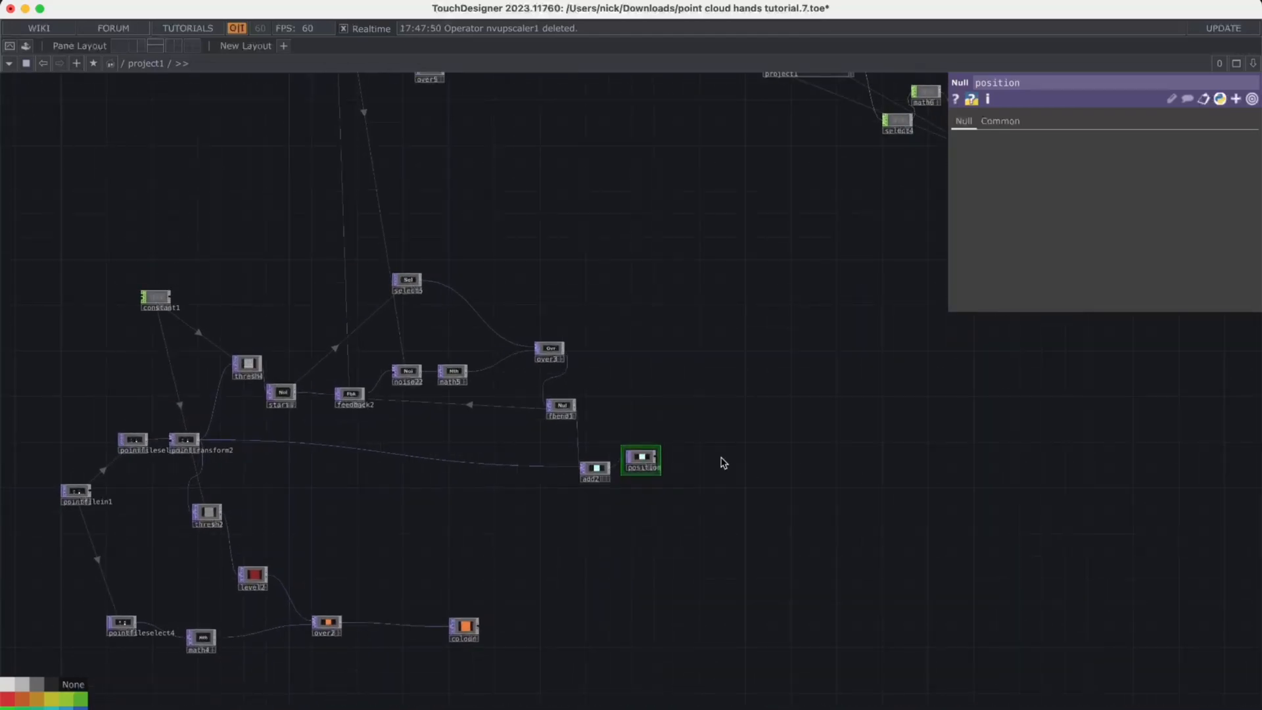
pyautogui.scroll(-1, 723, 463)
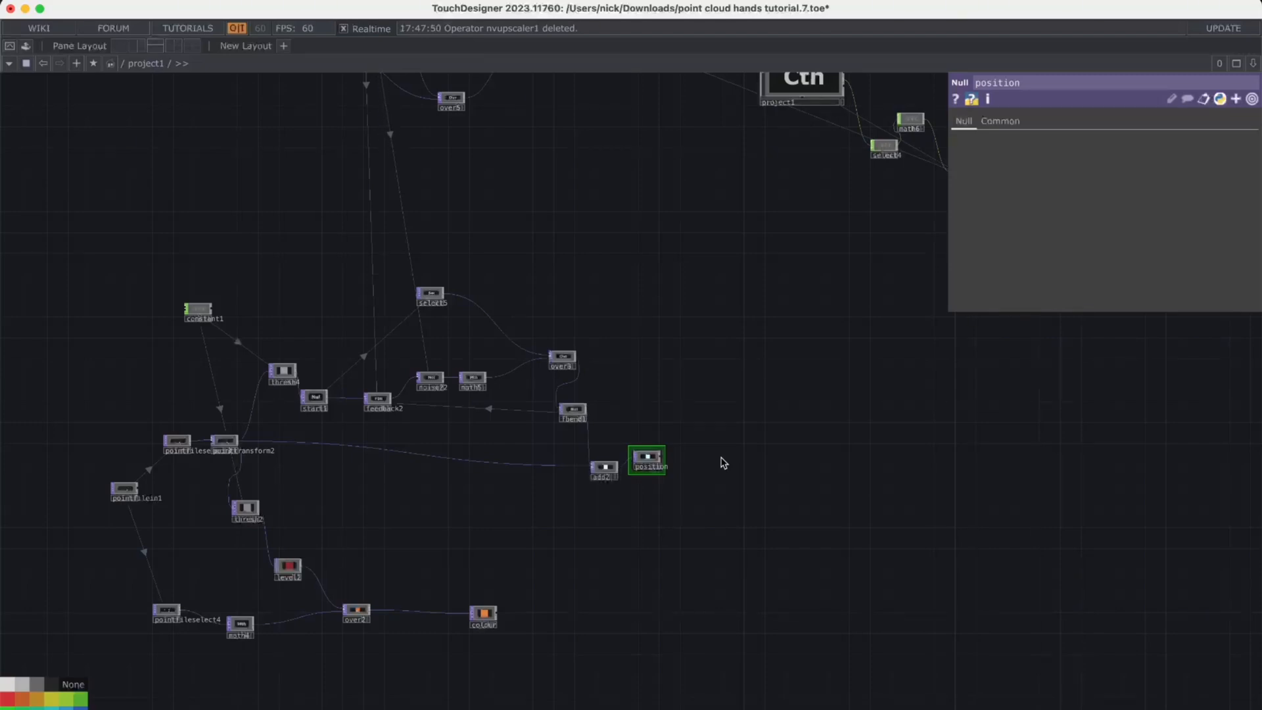
pyautogui.scroll(5, 702, 442)
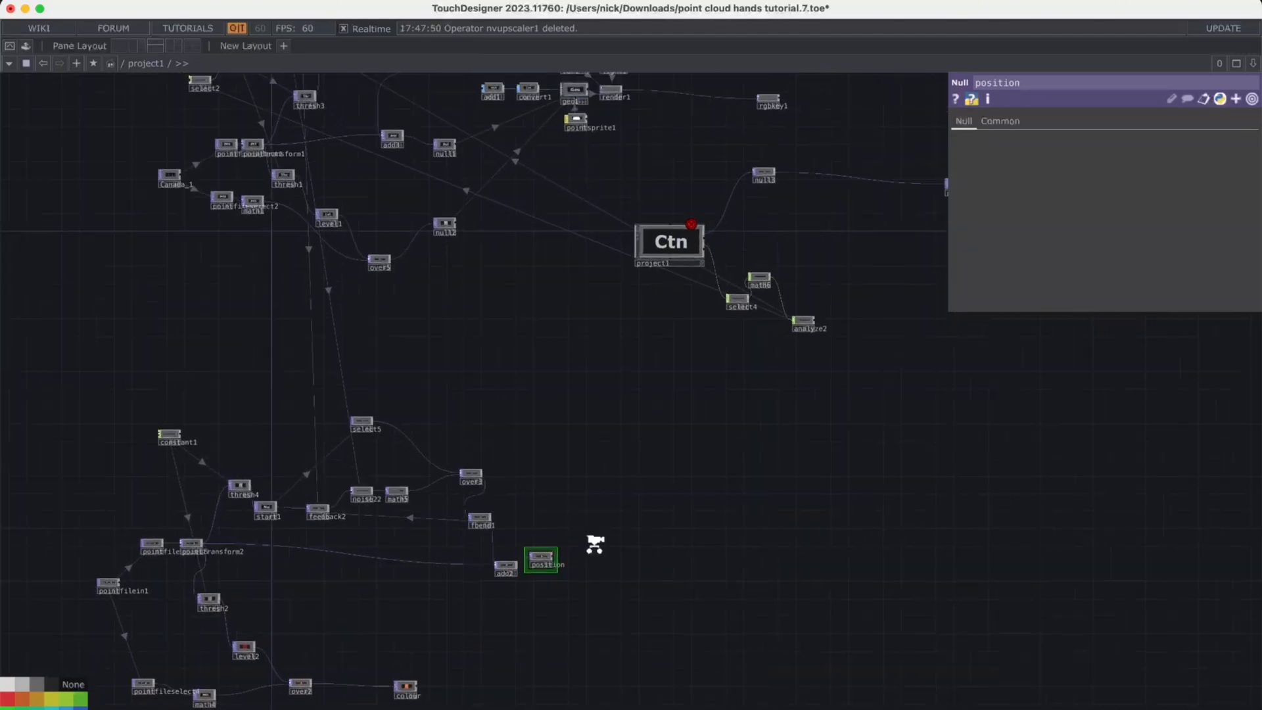
pyautogui.scroll(-5, 572, 428)
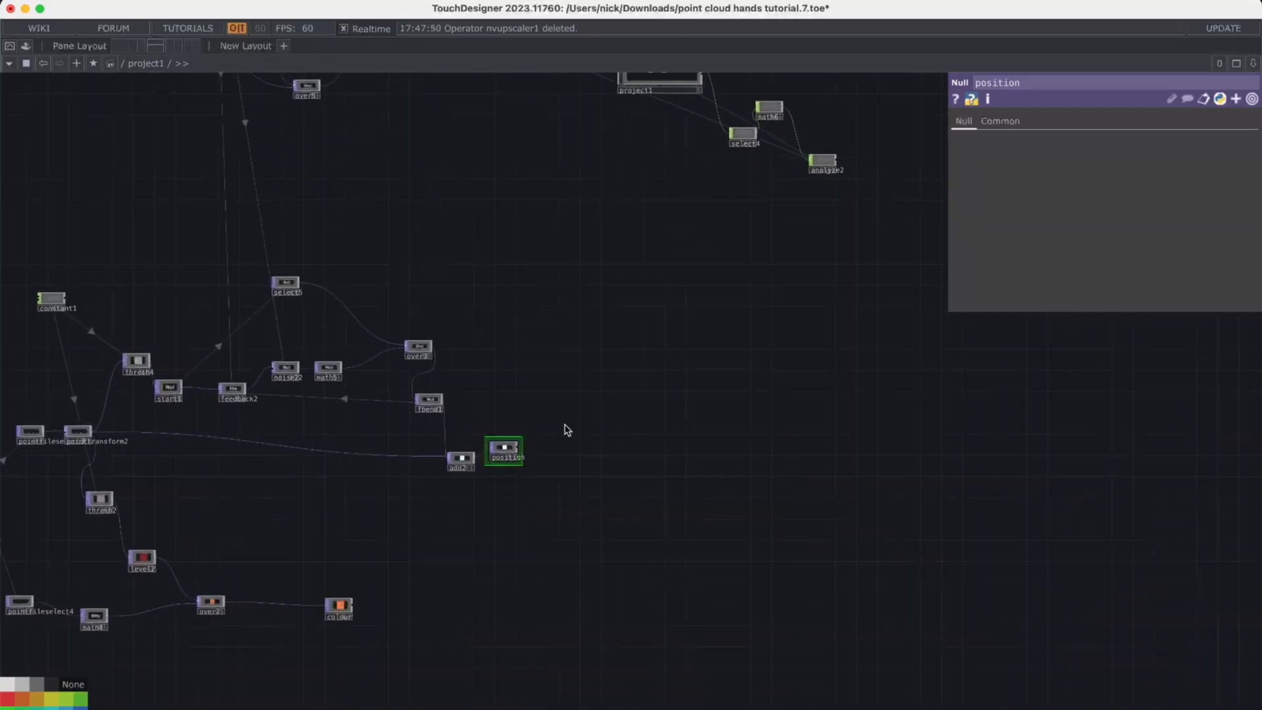
pyautogui.scroll(3, 568, 403)
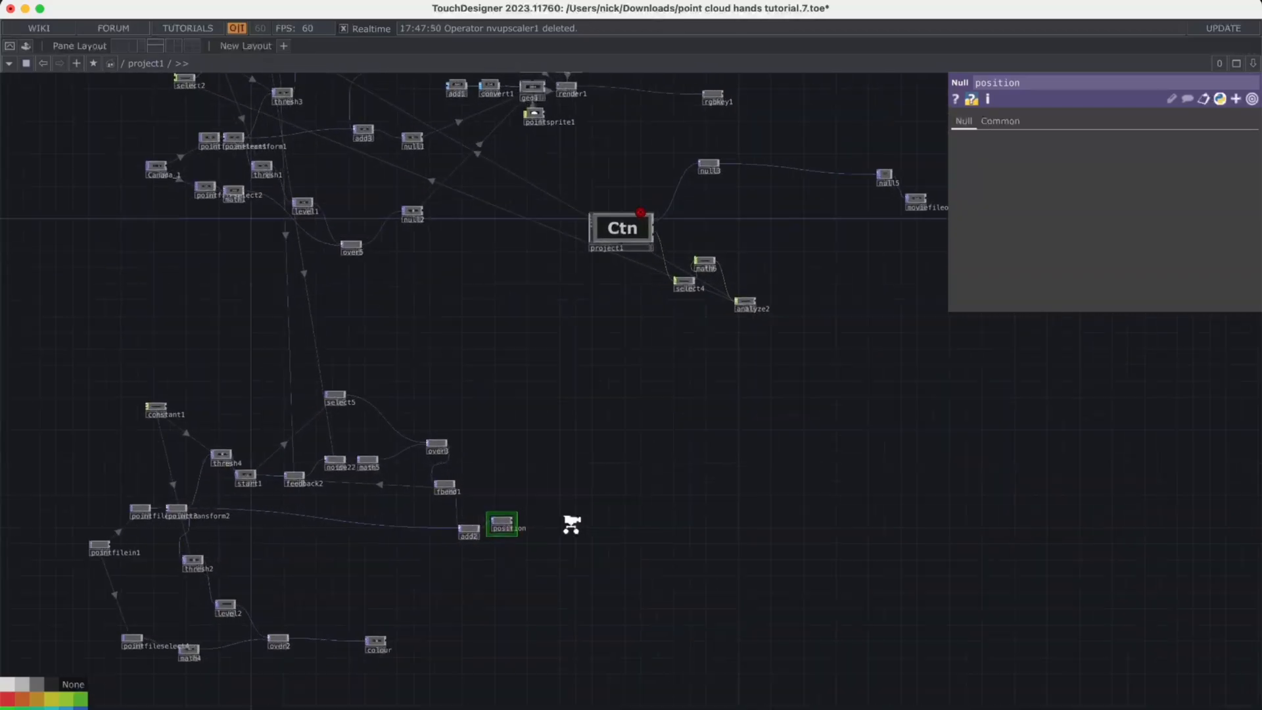
pyautogui.scroll(4, 563, 526)
# Create an Add SOP in the empty area beyond the position null and turn on Add Points
pyautogui.press('Tab')
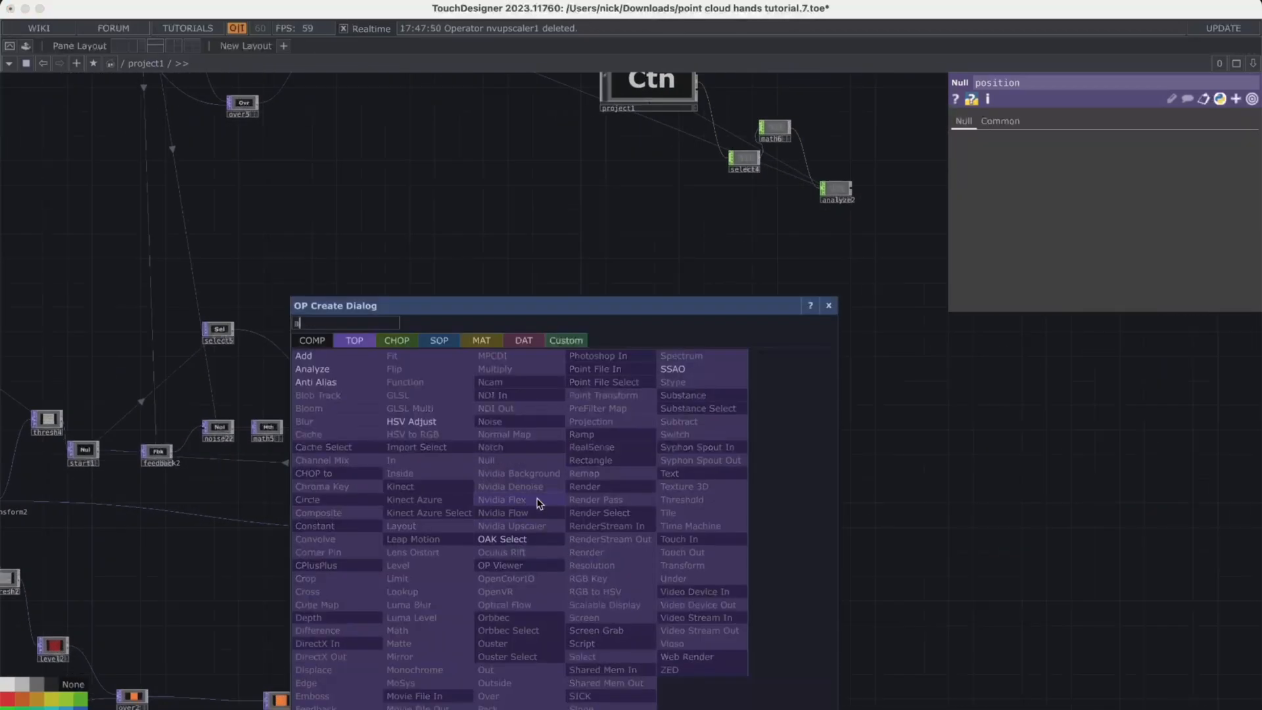
pyautogui.write('ad')
pyautogui.click(437, 341)
pyautogui.click(322, 356)
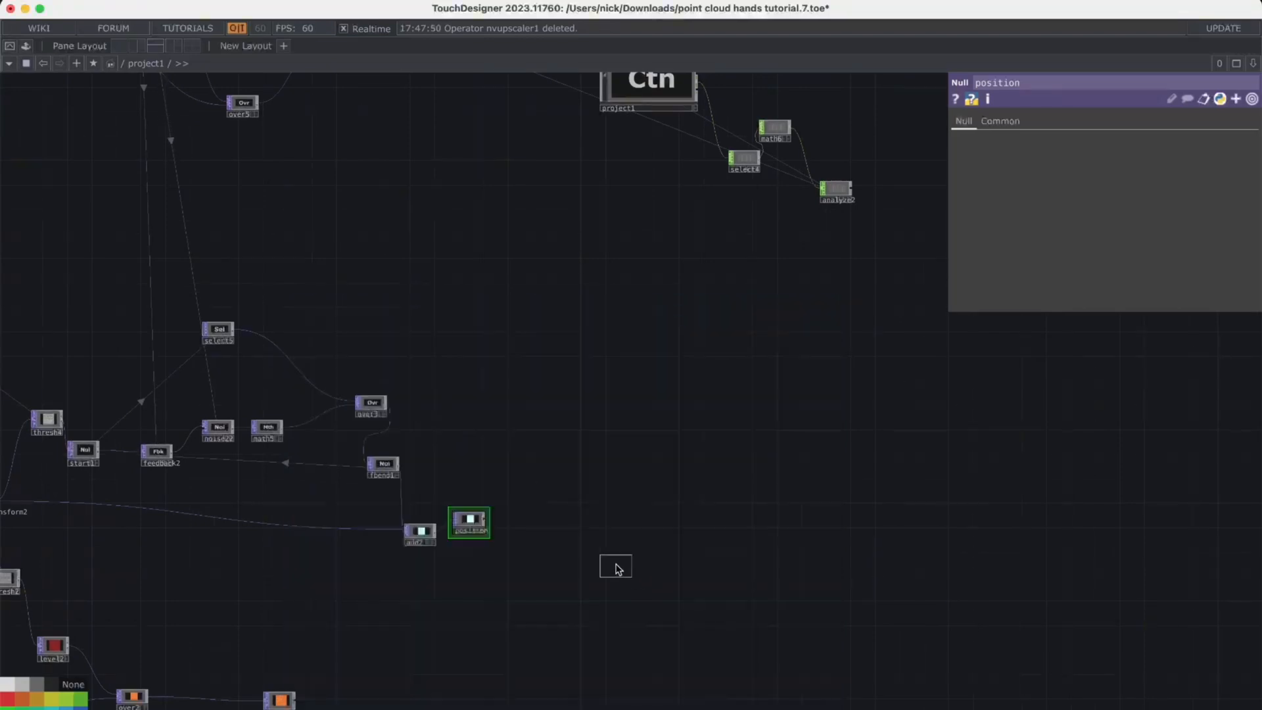
pyautogui.click(596, 505)
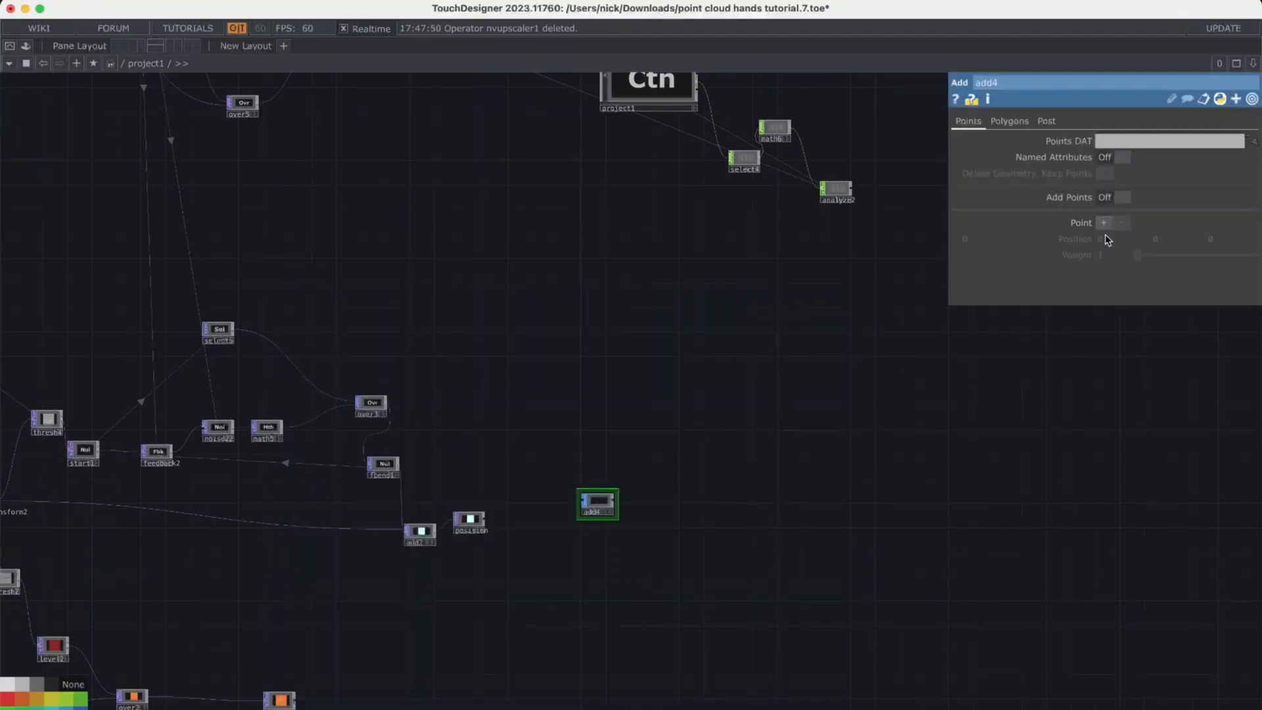
pyautogui.press('Tab')
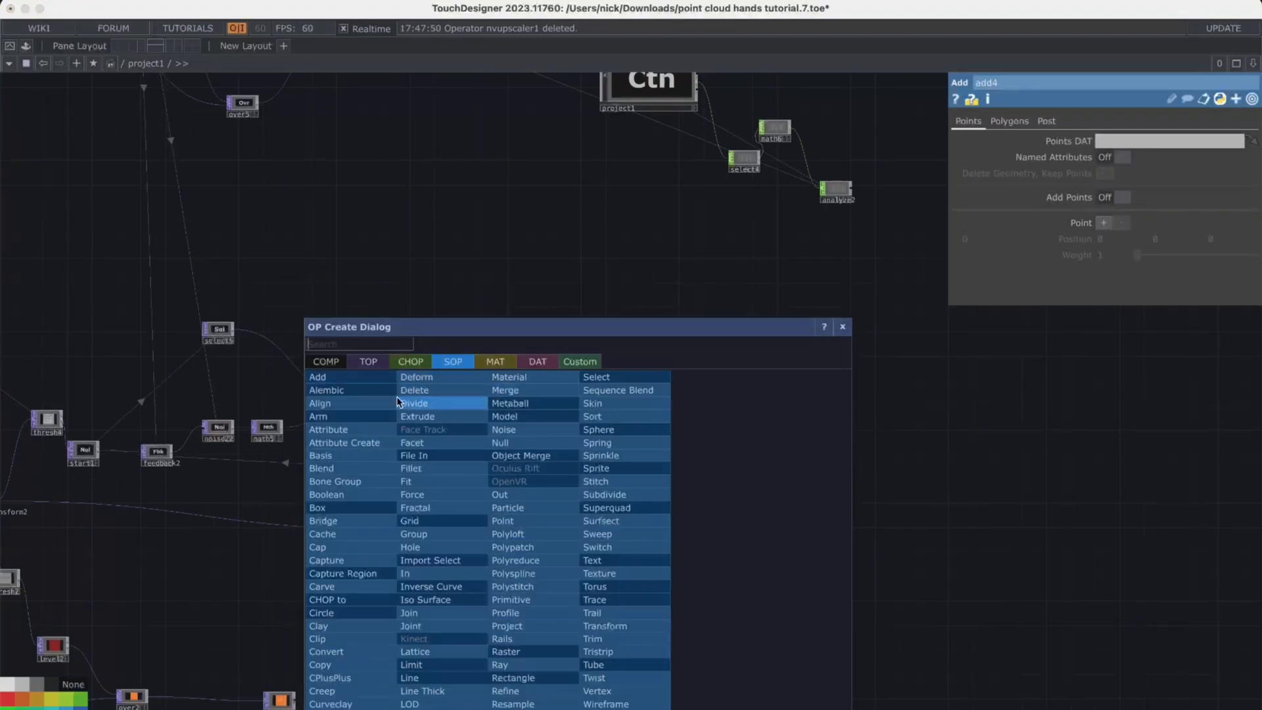
pyautogui.press('Escape')
pyautogui.click(1122, 197)
# Add a Convert SOP fed by the output of the new Add SOP
pyautogui.scroll(2, 684, 516)
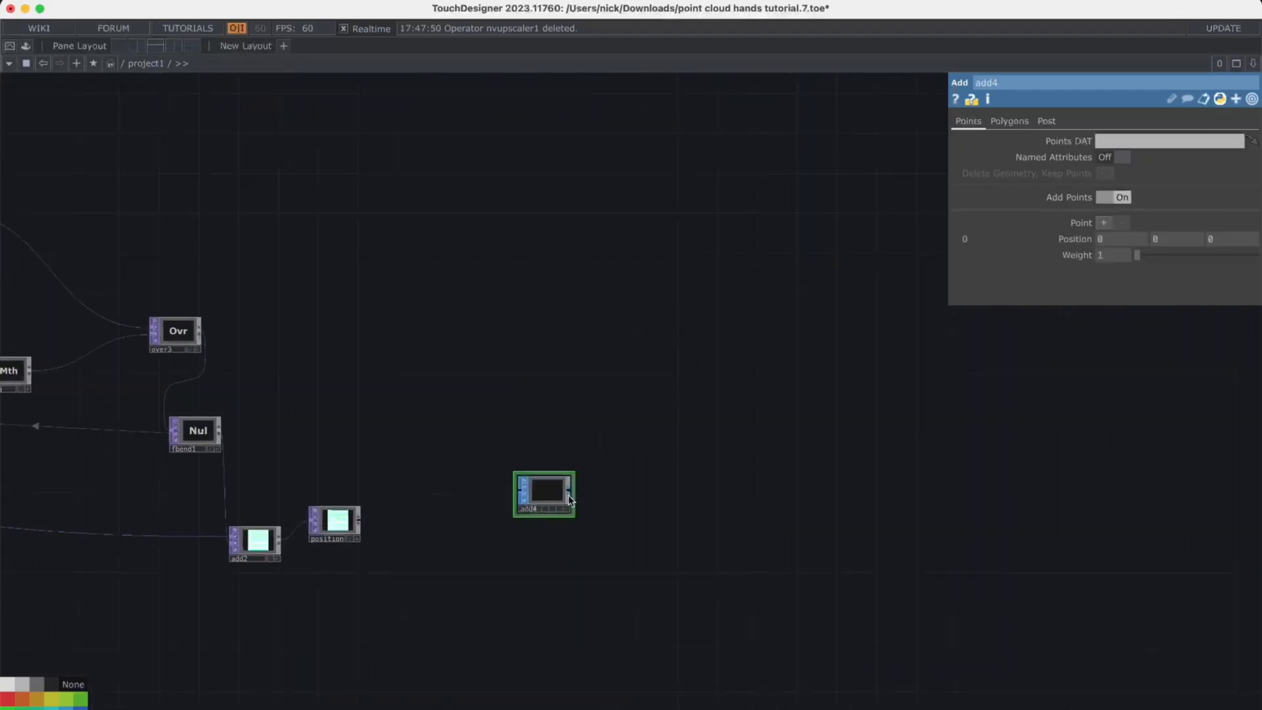
pyautogui.press('Tab')
pyautogui.write('co')
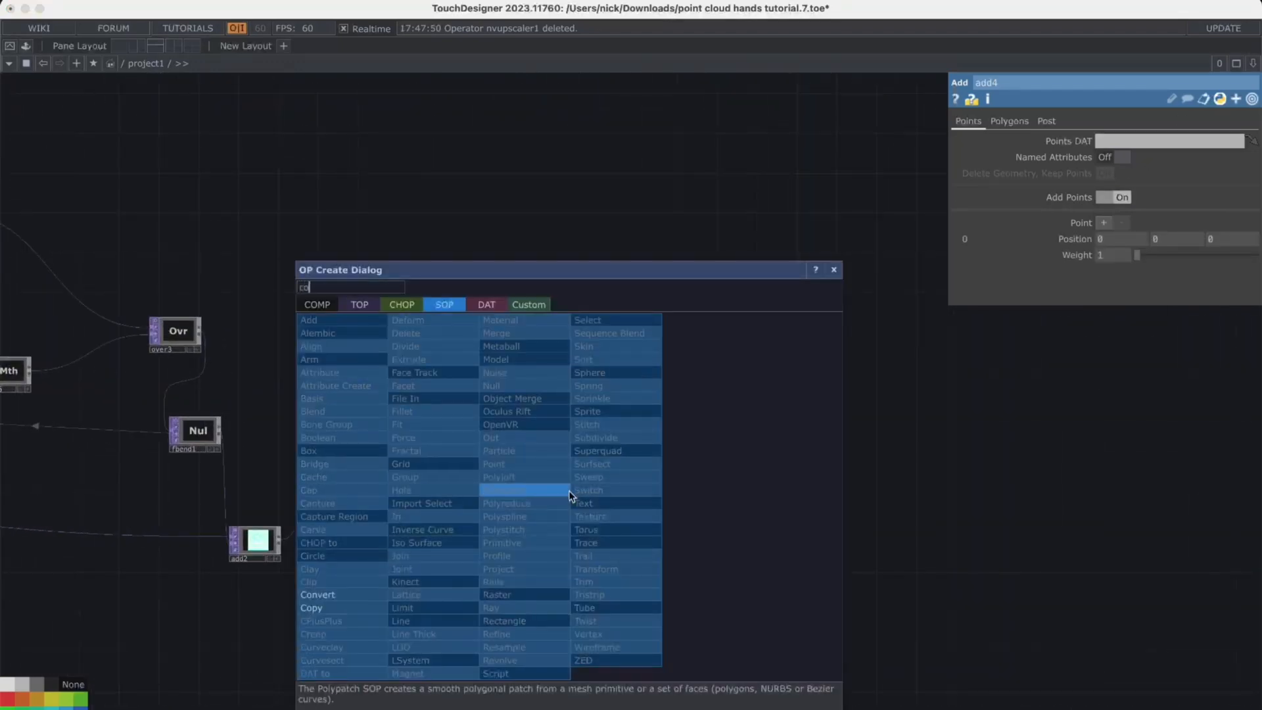
pyautogui.click(339, 595)
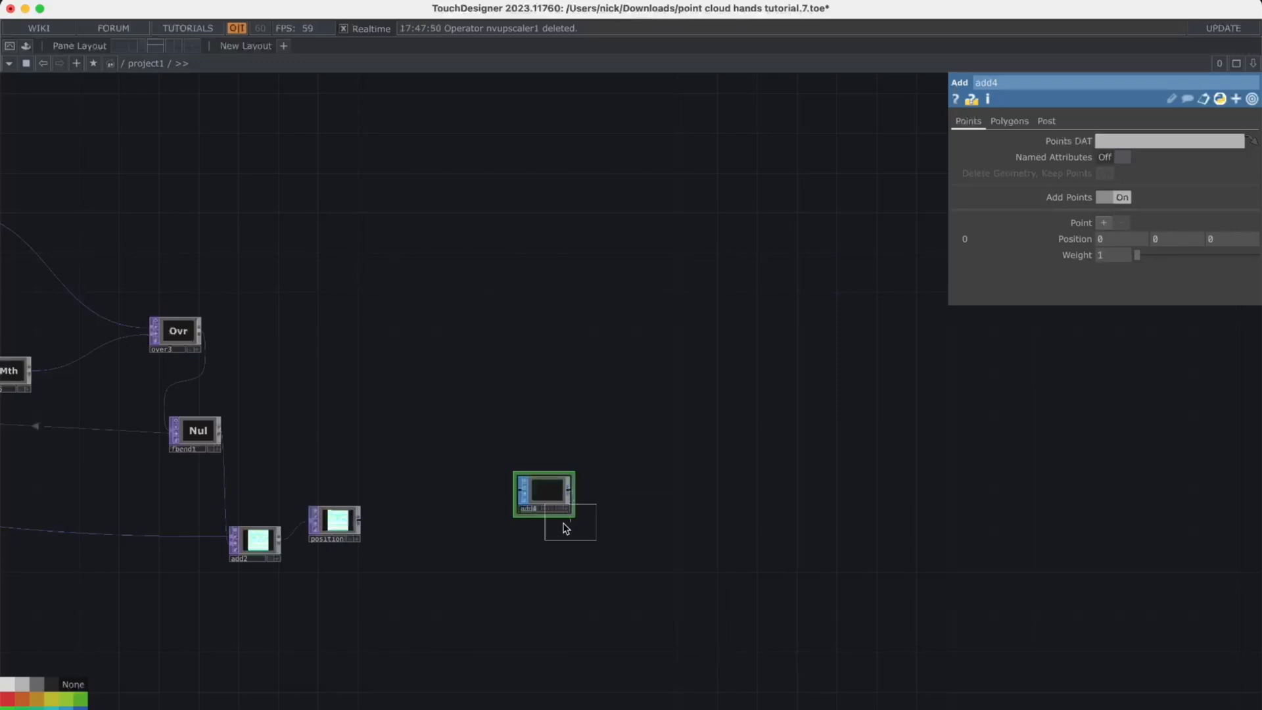
pyautogui.click(642, 484)
# Set the new Convert SOP's particle type to Render as Point Sprites
pyautogui.scroll(-10, 938, 313)
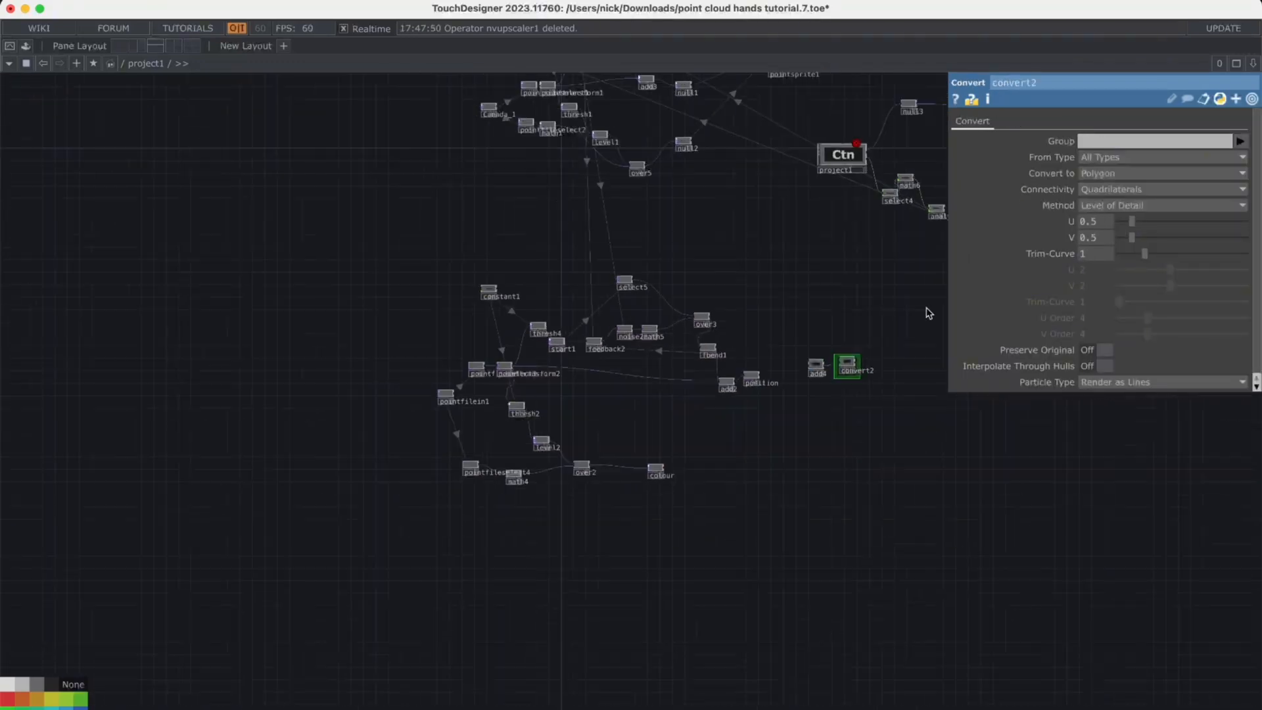
pyautogui.click(1107, 174)
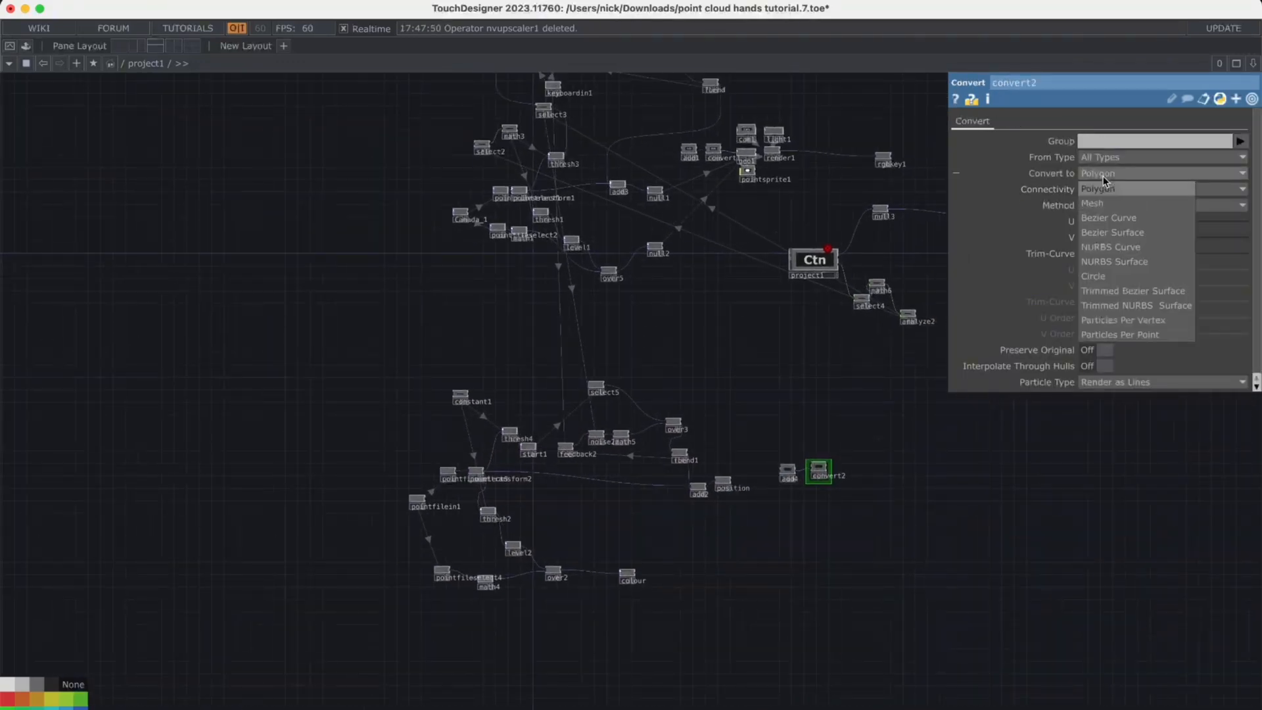
pyautogui.click(1104, 189)
pyautogui.click(1103, 382)
pyautogui.click(1111, 408)
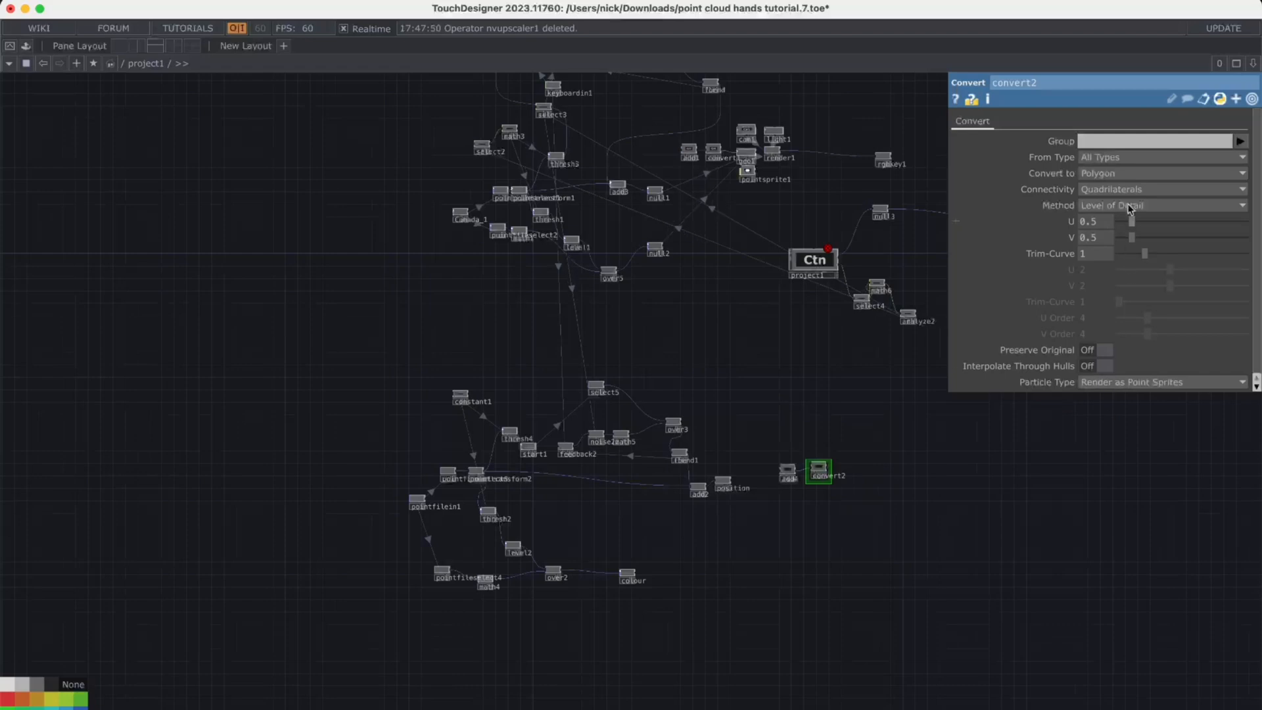
# Check the settings of the existing convert1 and set convert2 to convert to Particles Per Point
pyautogui.click(1120, 174)
pyautogui.click(718, 151)
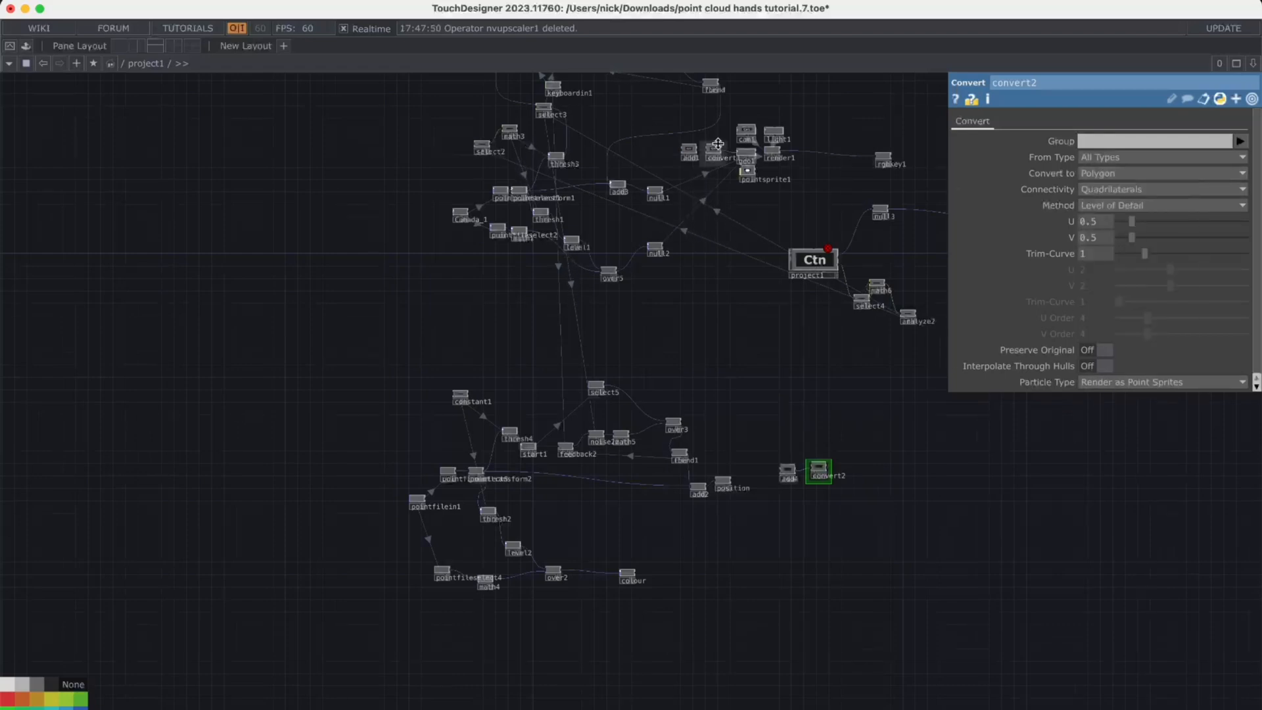
pyautogui.click(717, 152)
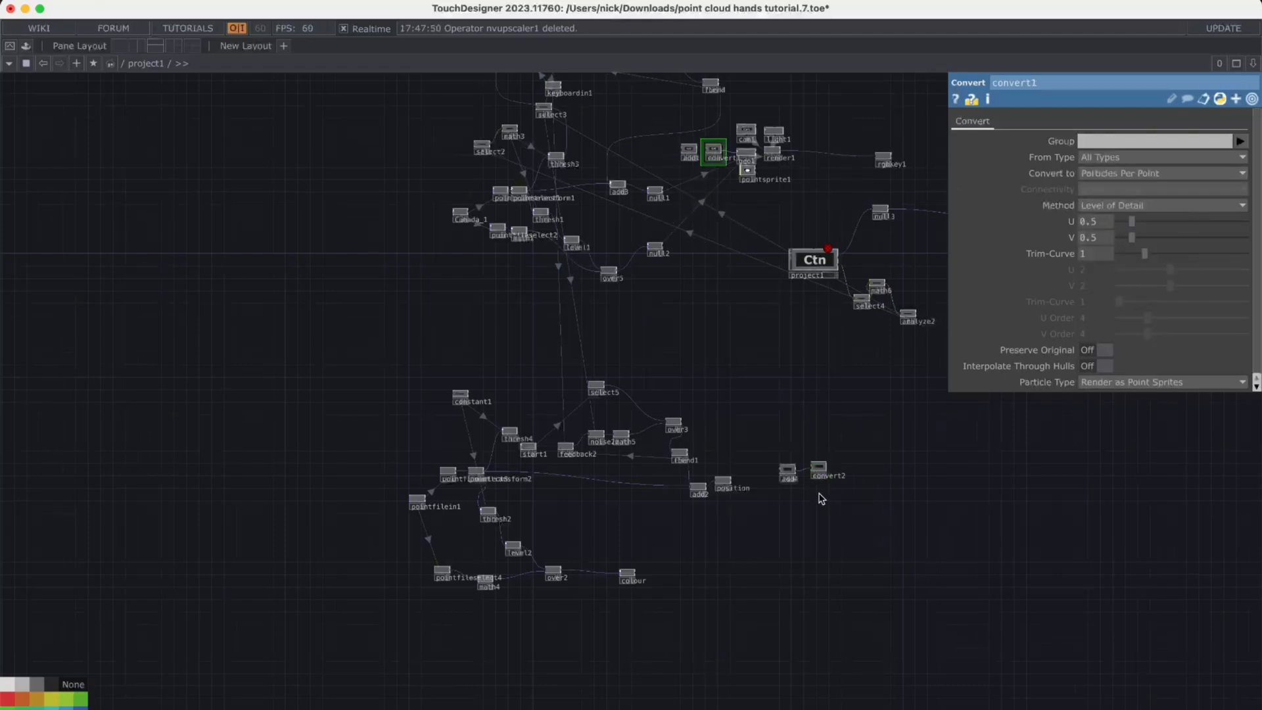
pyautogui.scroll(5, 826, 472)
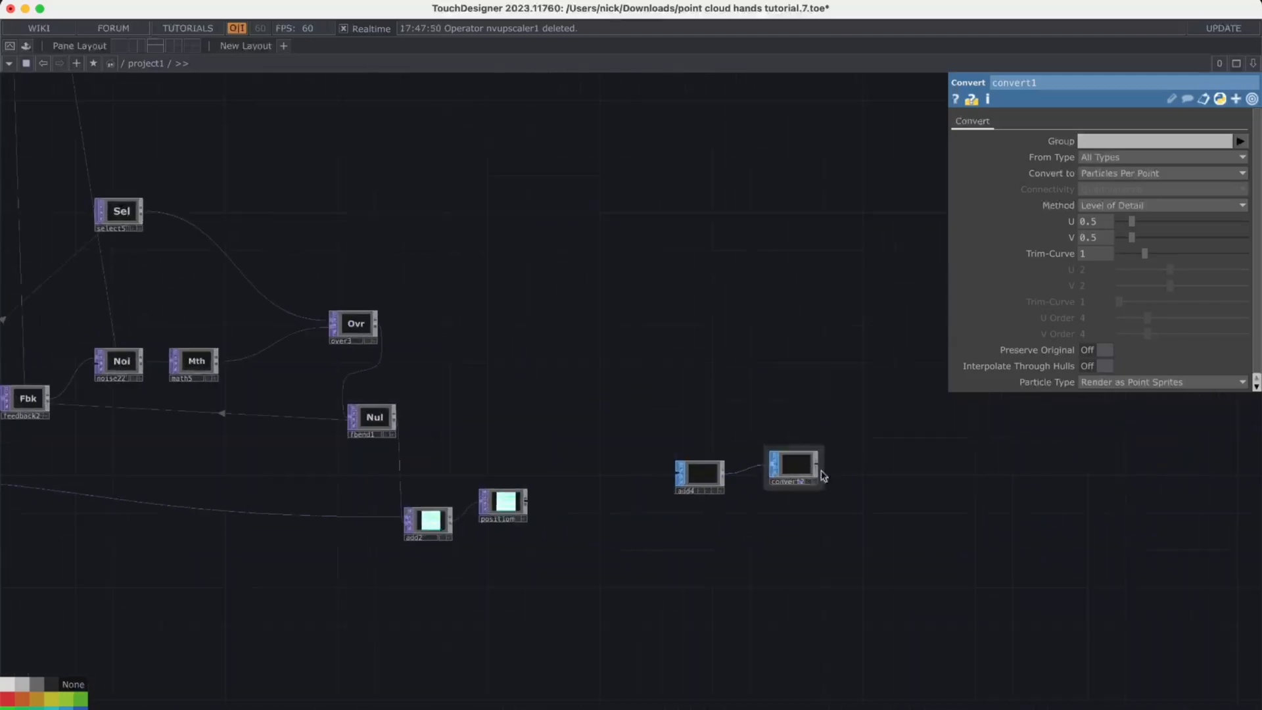
pyautogui.click(794, 468)
pyautogui.click(1131, 189)
pyautogui.click(1130, 174)
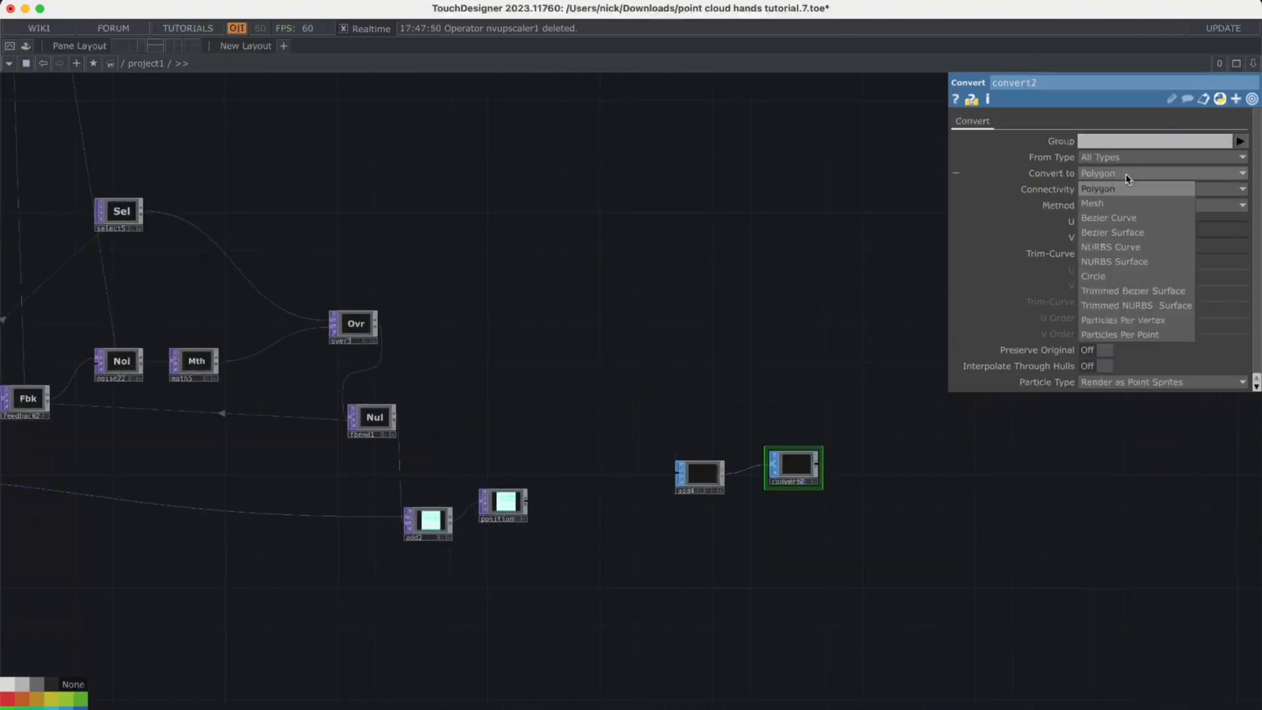
pyautogui.click(1135, 334)
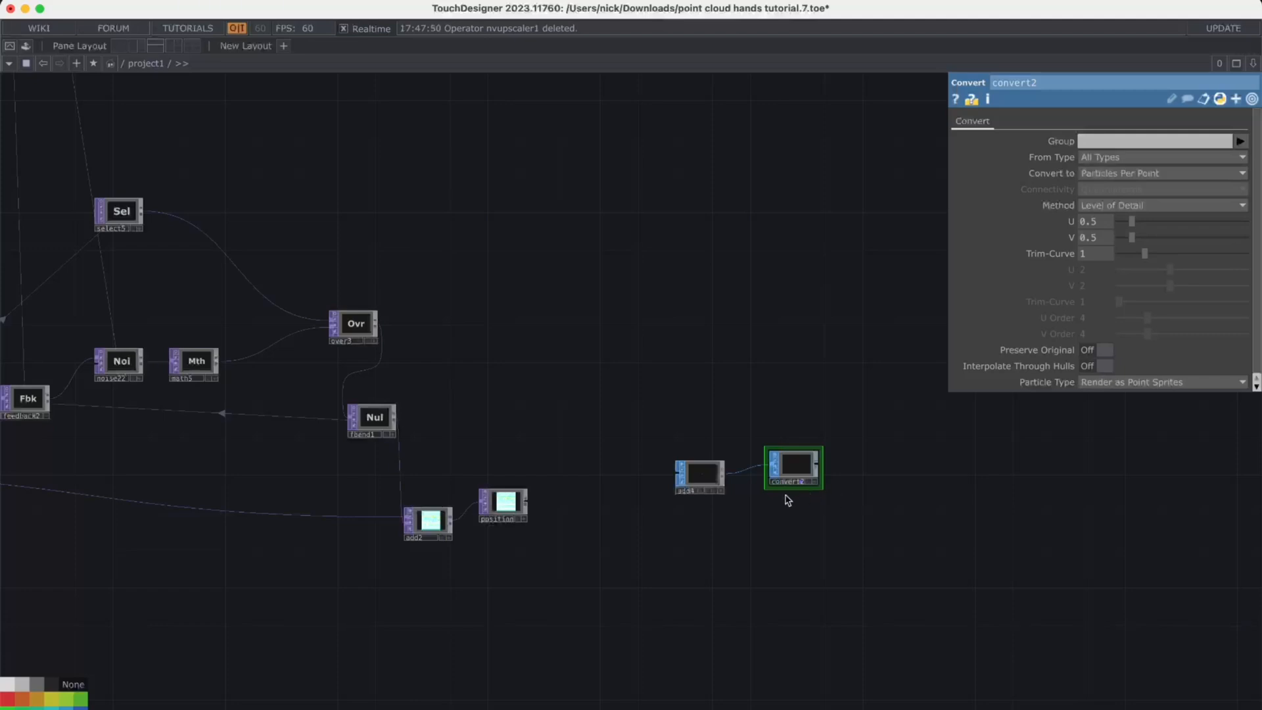
# Select add4 and convert2 together and move them higher, clear of the position null
pyautogui.moveTo(674, 437); pyautogui.dragTo(819, 516)
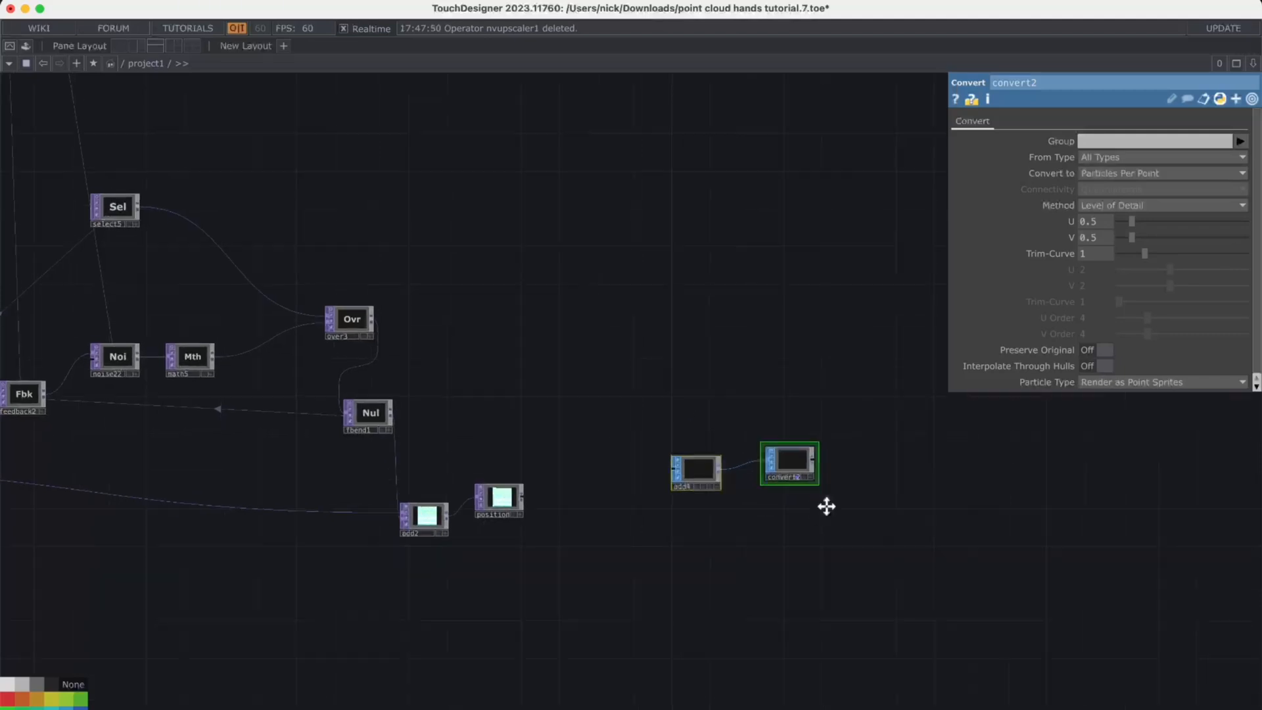
pyautogui.hotkey('ctrl', 'c')
pyautogui.hotkey('ctrl', 'v')
pyautogui.moveTo(779, 393); pyautogui.dragTo(779, 374)
pyautogui.moveTo(790, 323); pyautogui.dragTo(791, 301)
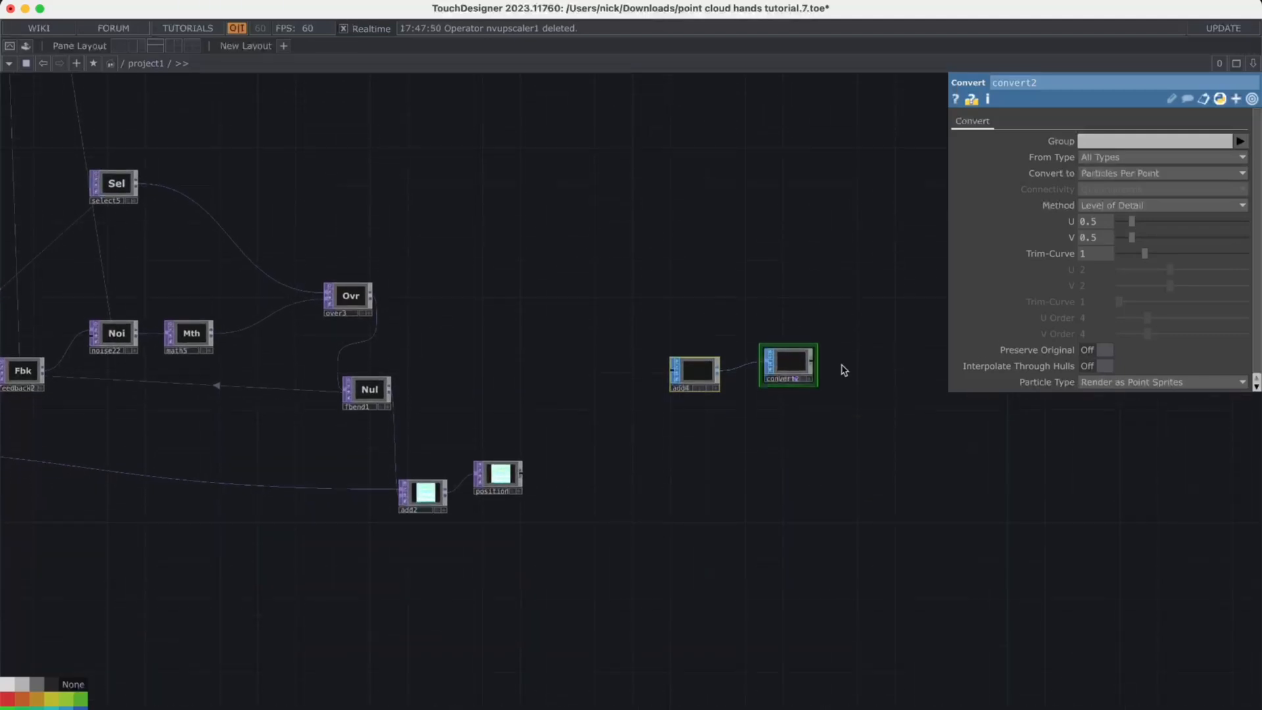
pyautogui.moveTo(843, 370); pyautogui.dragTo(821, 369)
pyautogui.click(791, 366)
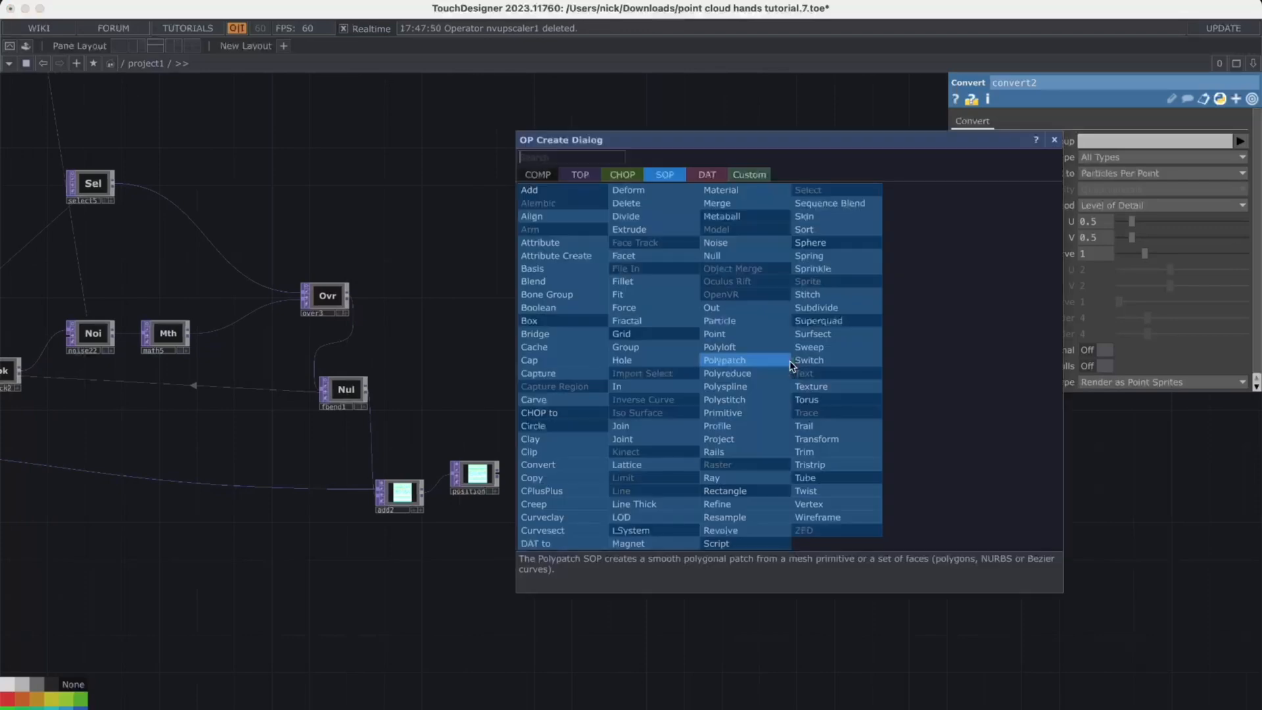
pyautogui.press('Escape')
pyautogui.scroll(5, 791, 366)
pyautogui.press('Tab')
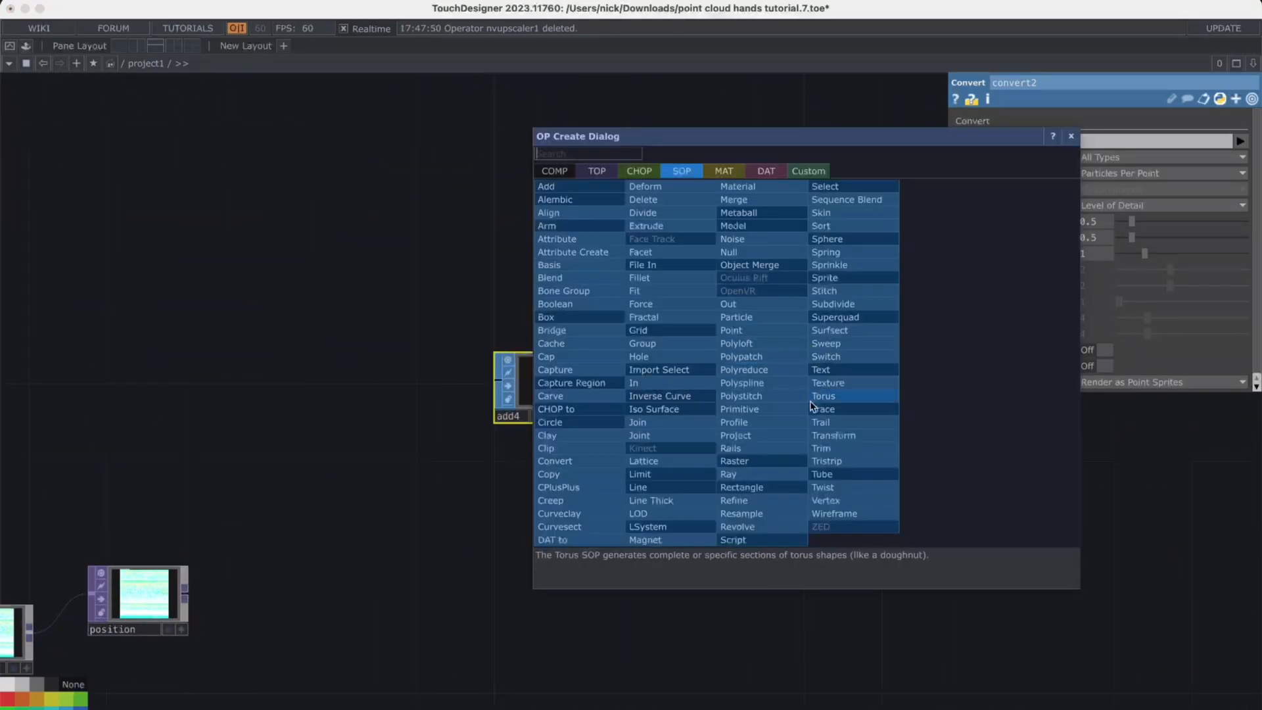
pyautogui.press('Escape')
pyautogui.click(807, 371)
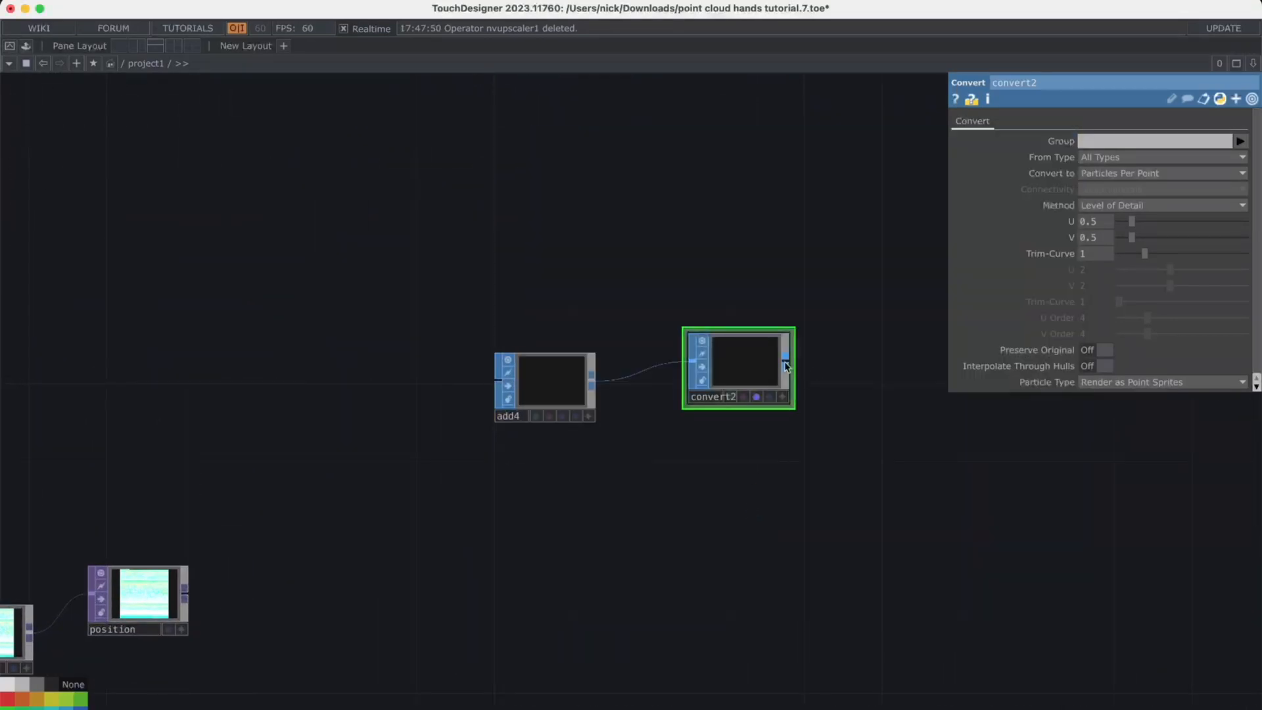
pyautogui.press('Tab')
pyautogui.press('Escape')
# Add a Geometry COMP fed by the output of convert2 and place it beyond convert2
pyautogui.rightClick(792, 369)
pyautogui.rightClick(790, 367)
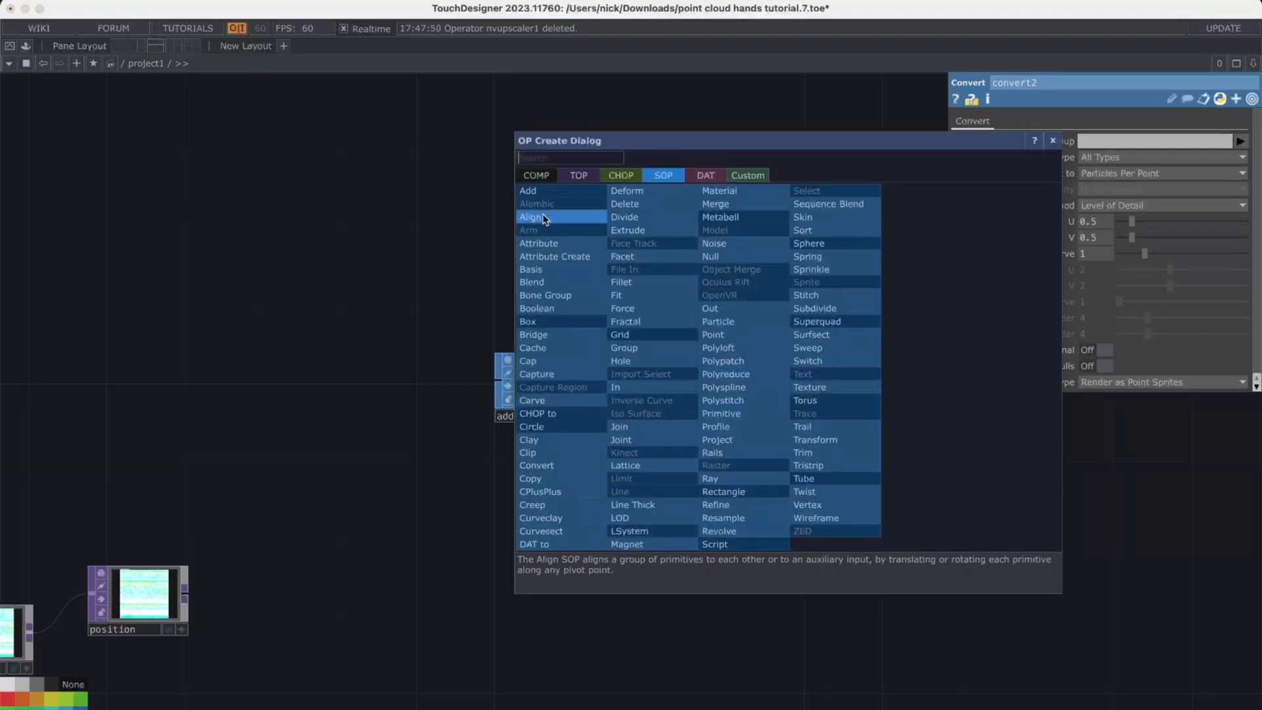
pyautogui.click(536, 174)
pyautogui.write('f')
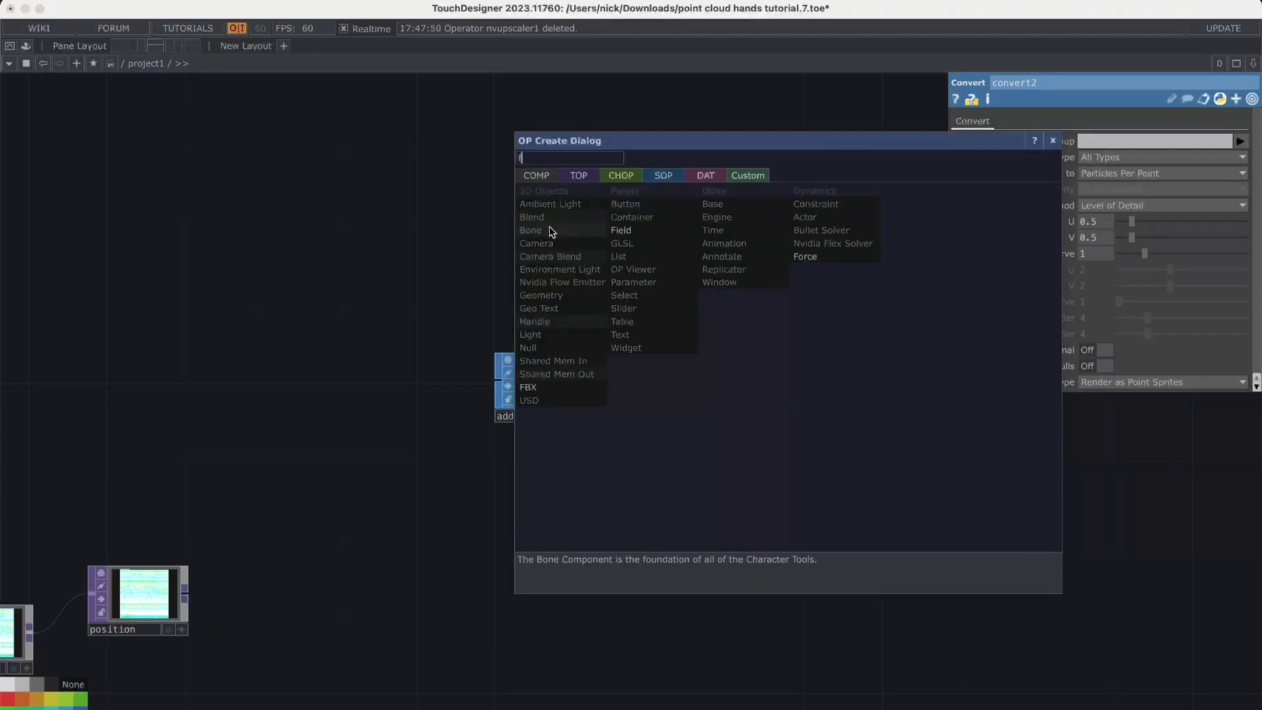
pyautogui.write('e')
pyautogui.click(587, 295)
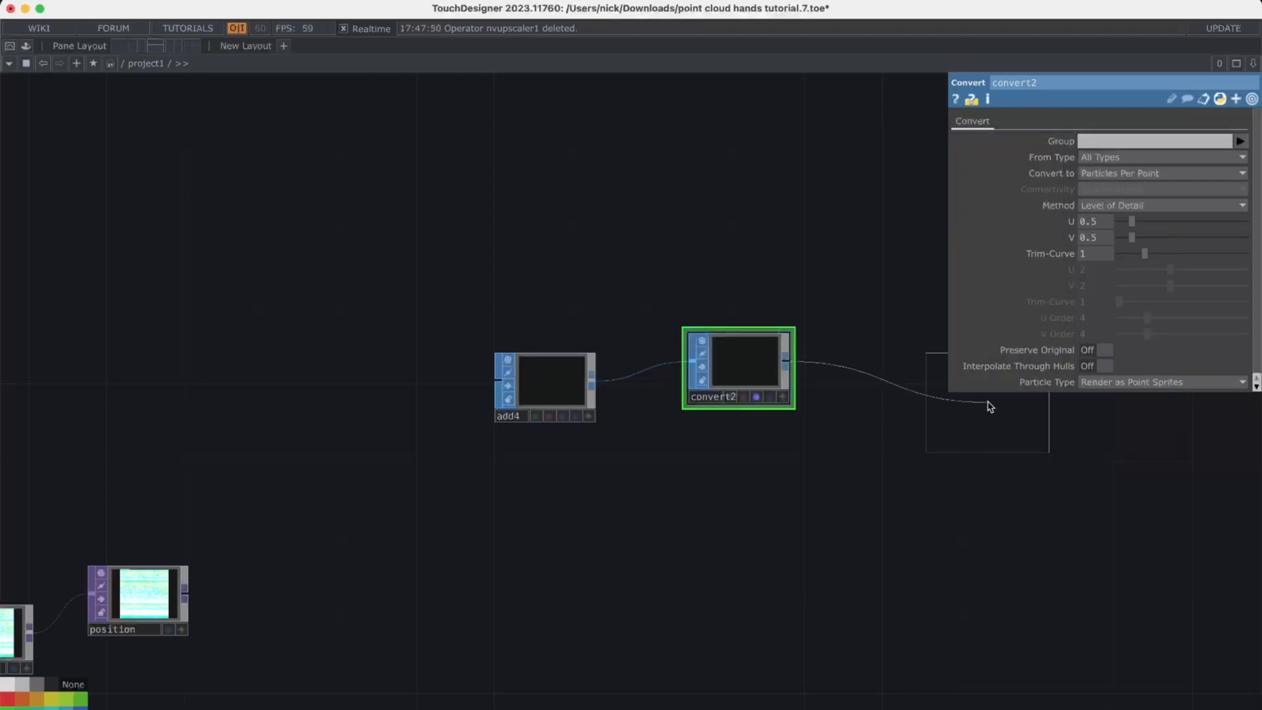
pyautogui.click(960, 401)
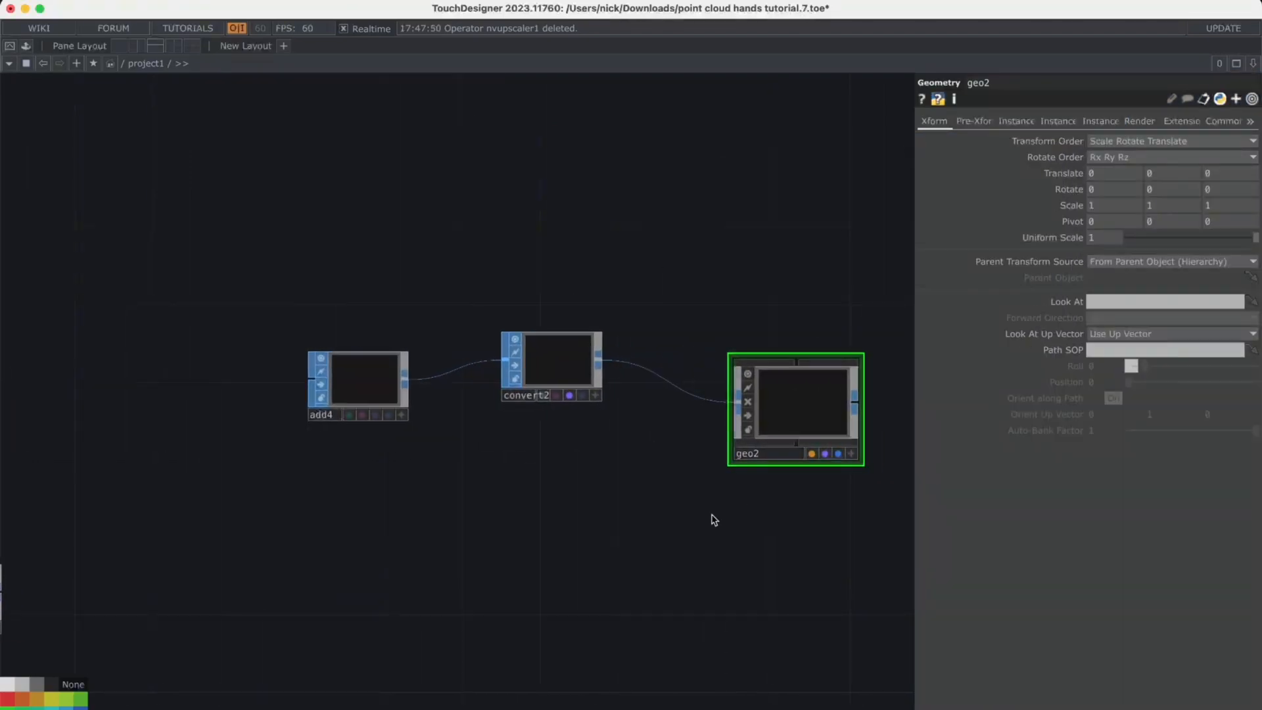
# Add a Camera COMP and place it above the new geometry
pyautogui.press('Tab')
pyautogui.write('c')
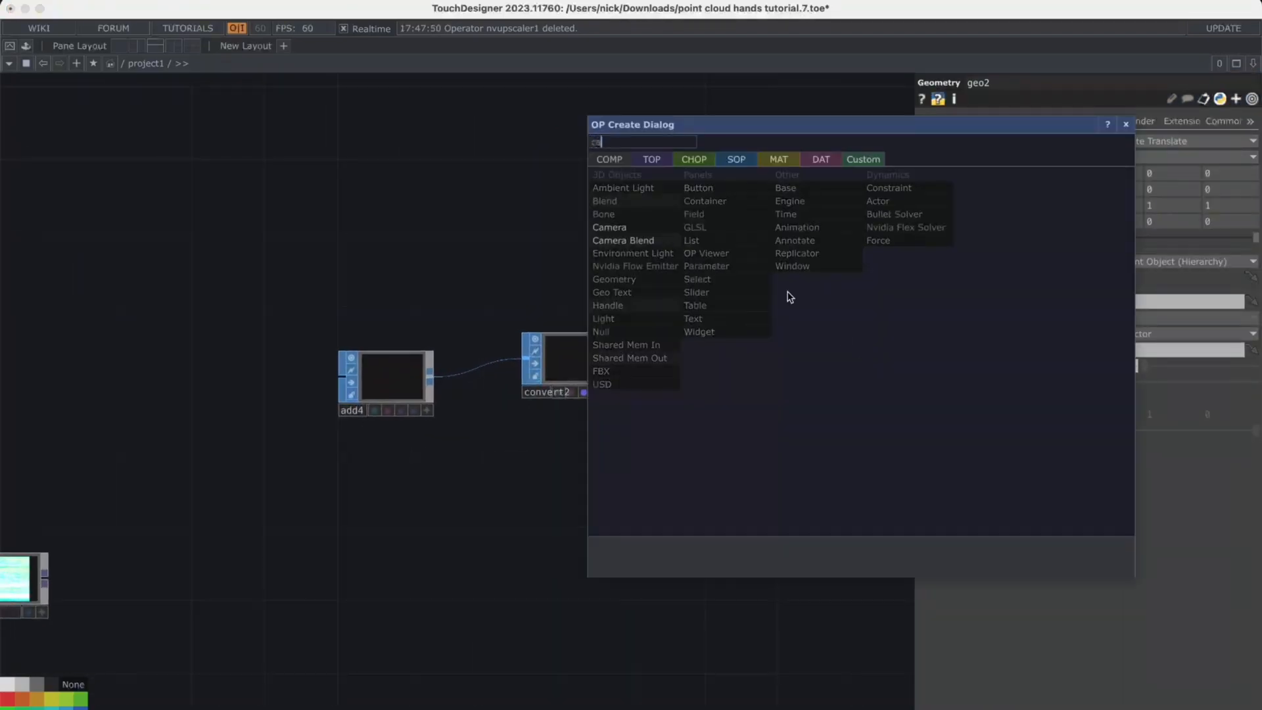
pyautogui.click(645, 234)
pyautogui.click(638, 226)
pyautogui.moveTo(638, 226); pyautogui.dragTo(768, 172)
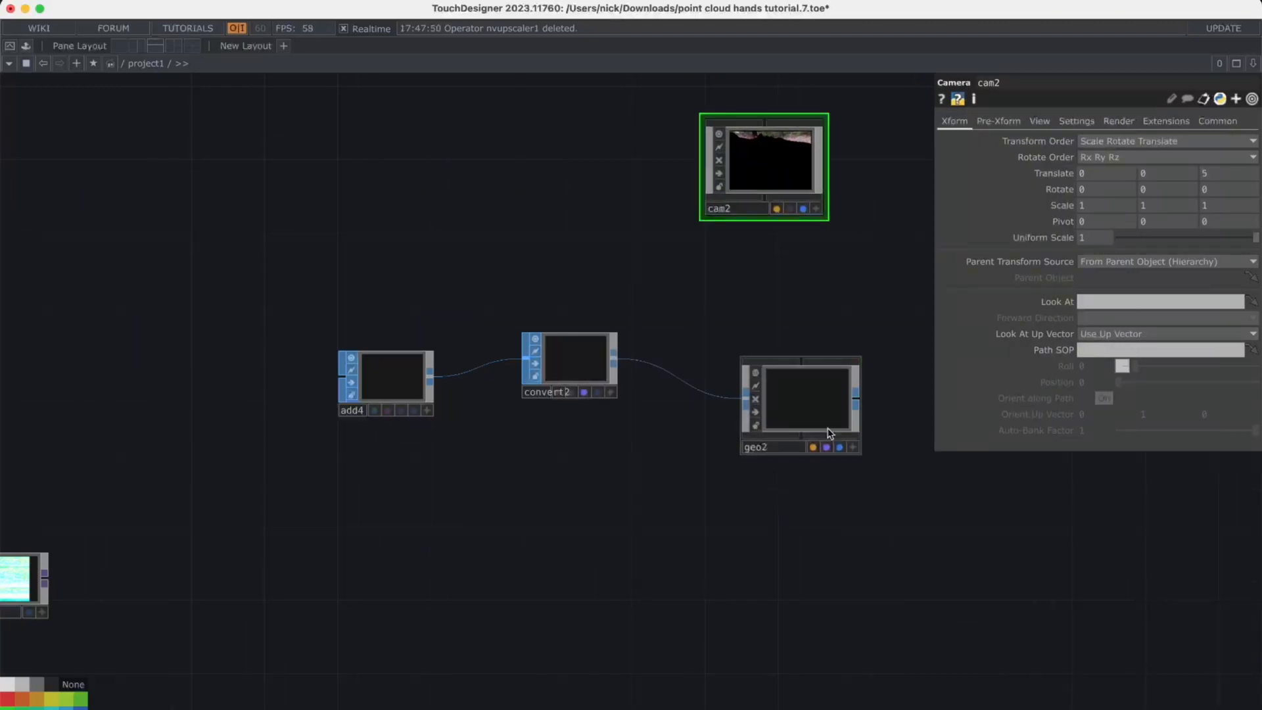
# Add a Light COMP and place it below convert2
pyautogui.press('Tab')
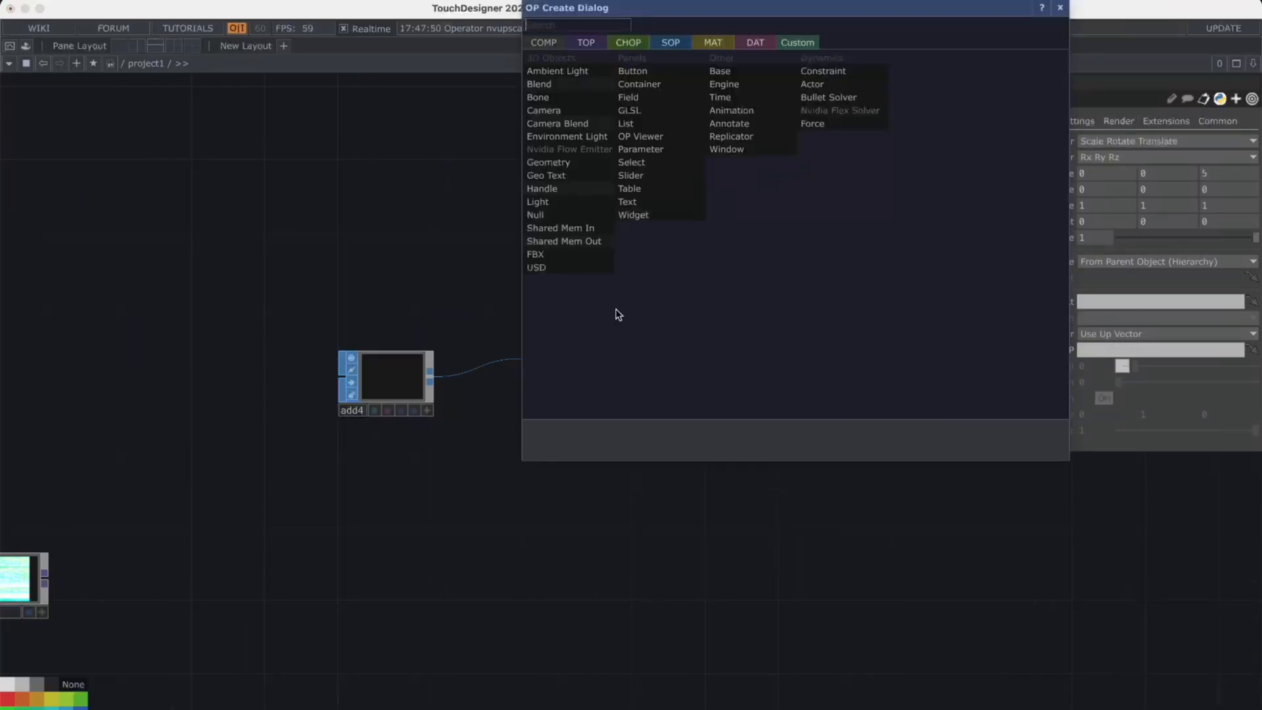
pyautogui.write('l')
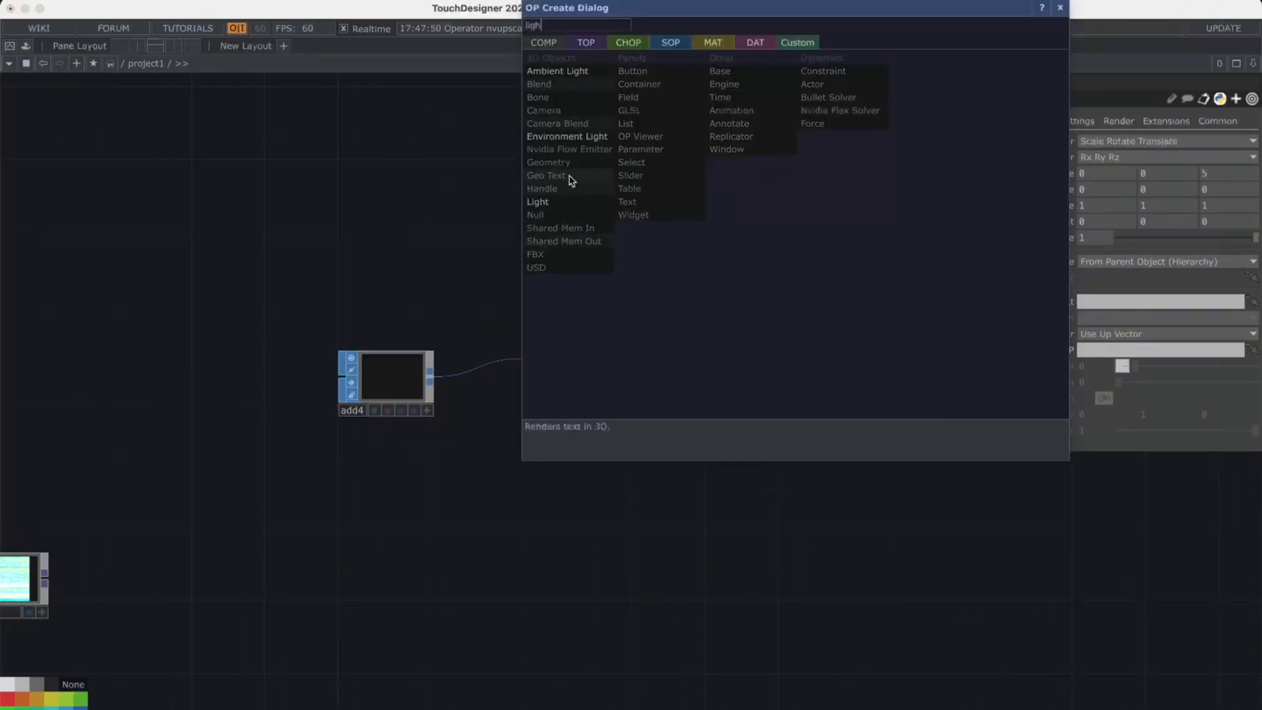
pyautogui.write('igh')
pyautogui.click(538, 202)
pyautogui.click(633, 534)
# Add a Point Sprite MAT below geo2 and assign it to geo2 as its material
pyautogui.scroll(-3, 752, 571)
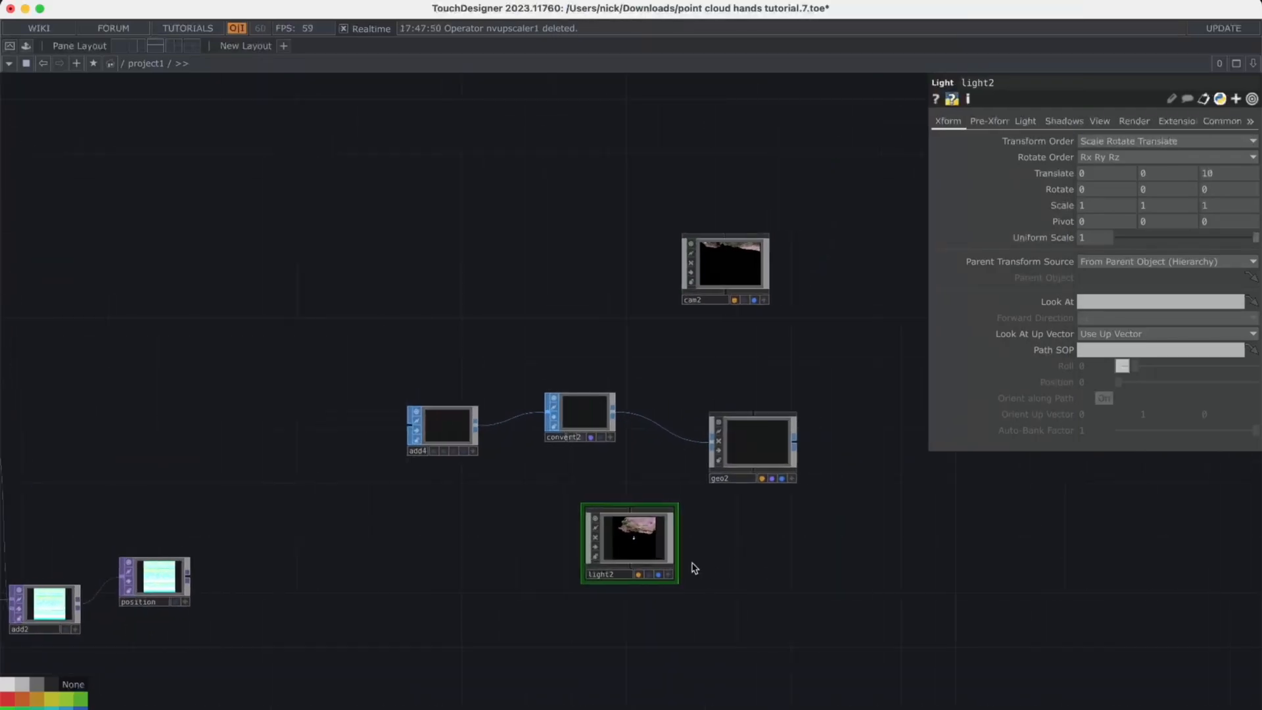
pyautogui.hscroll(3, 695, 568)
pyautogui.press('Tab')
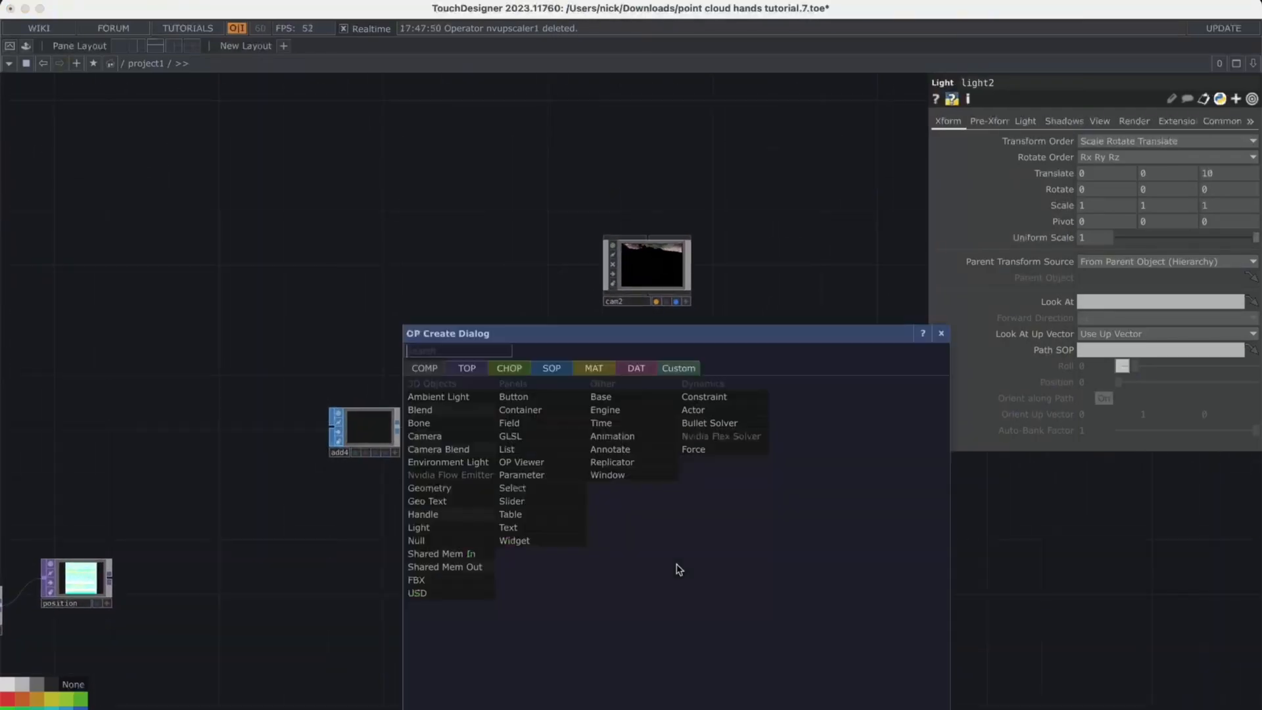
pyautogui.write('mat')
pyautogui.click(594, 370)
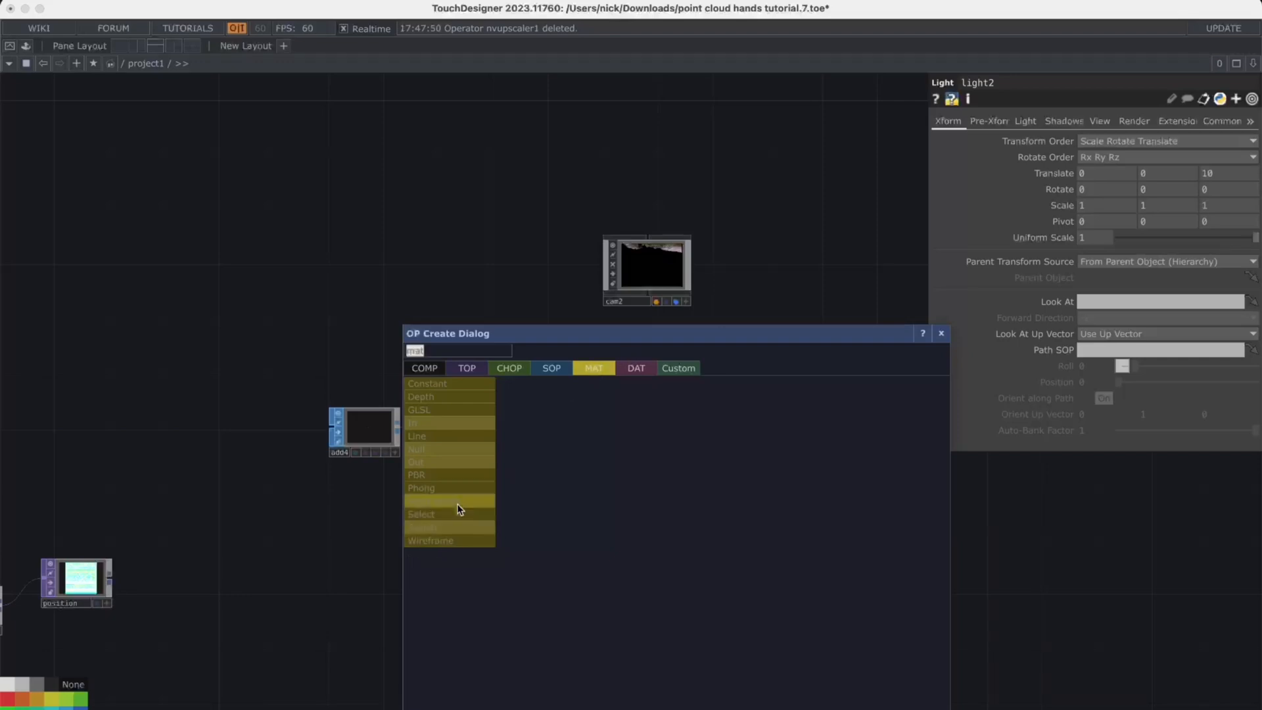
pyautogui.click(434, 501)
pyautogui.click(708, 570)
pyautogui.moveTo(708, 569); pyautogui.dragTo(690, 424)
# Add a Render TOP and place it beside geo2
pyautogui.scroll(-10, 694, 422)
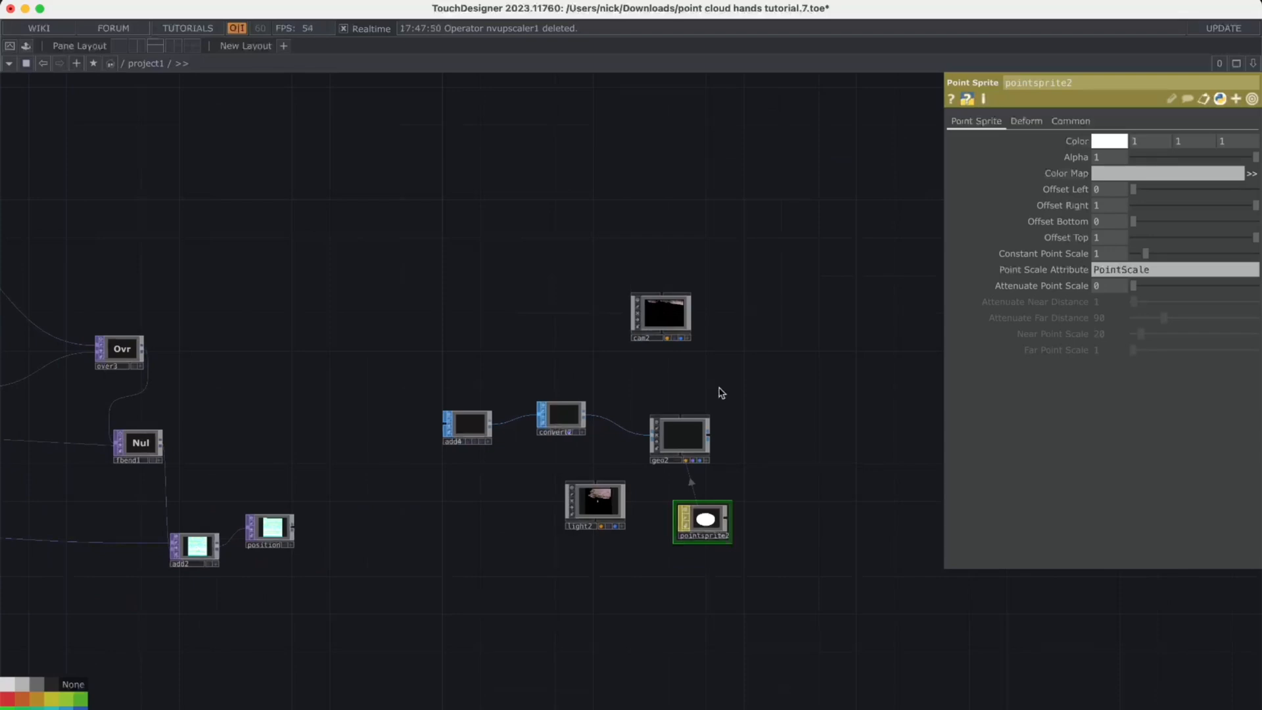
pyautogui.scroll(-4, 741, 398)
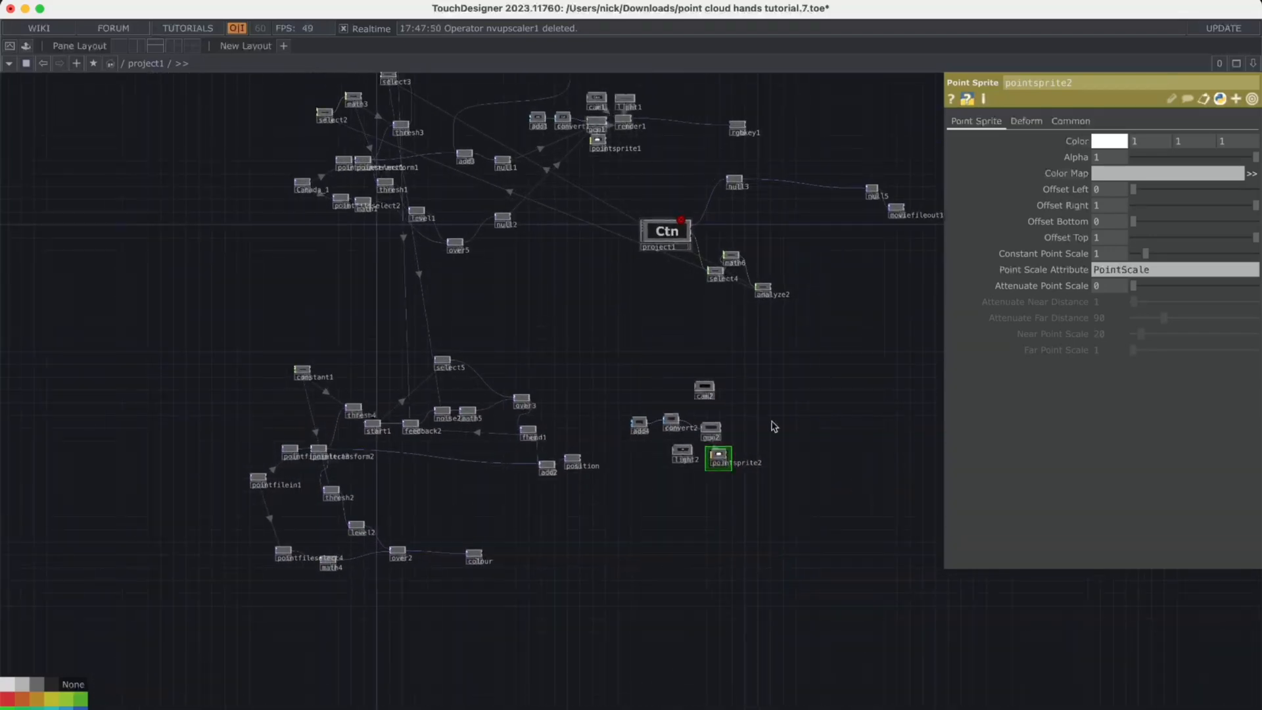
pyautogui.scroll(5, 772, 421)
pyautogui.scroll(4, 674, 506)
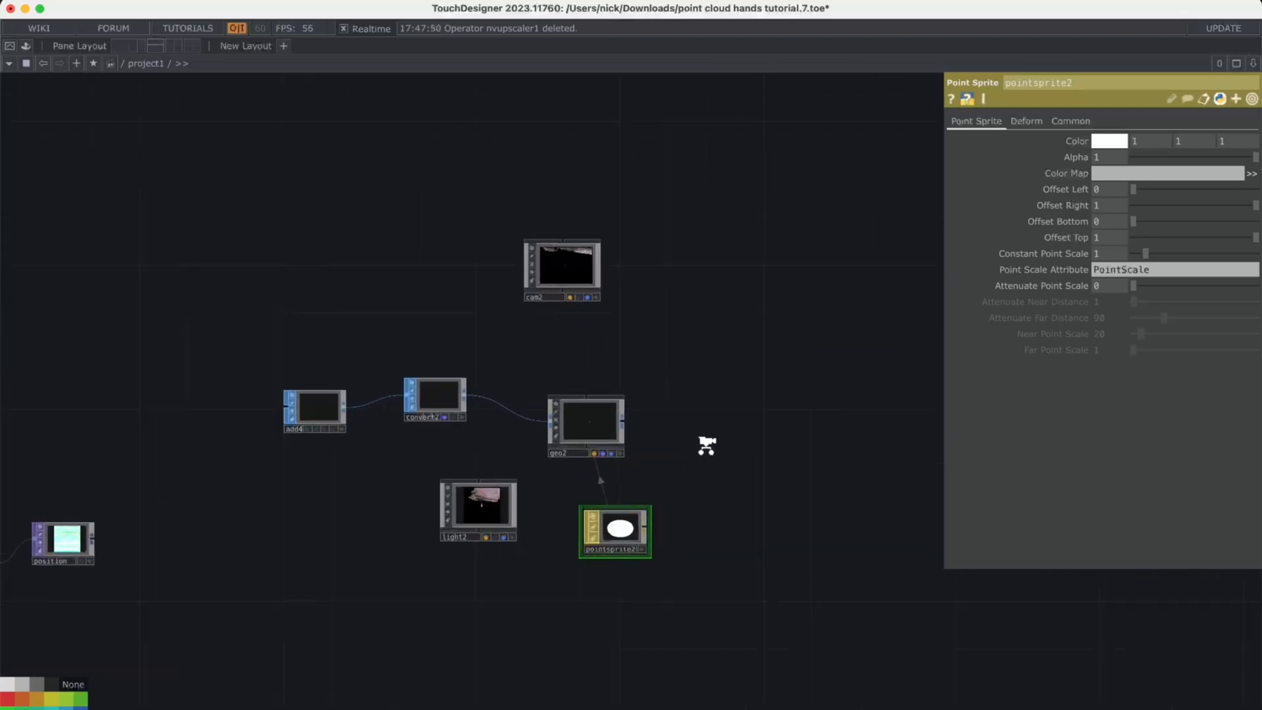
pyautogui.press('Tab')
pyautogui.click(599, 229)
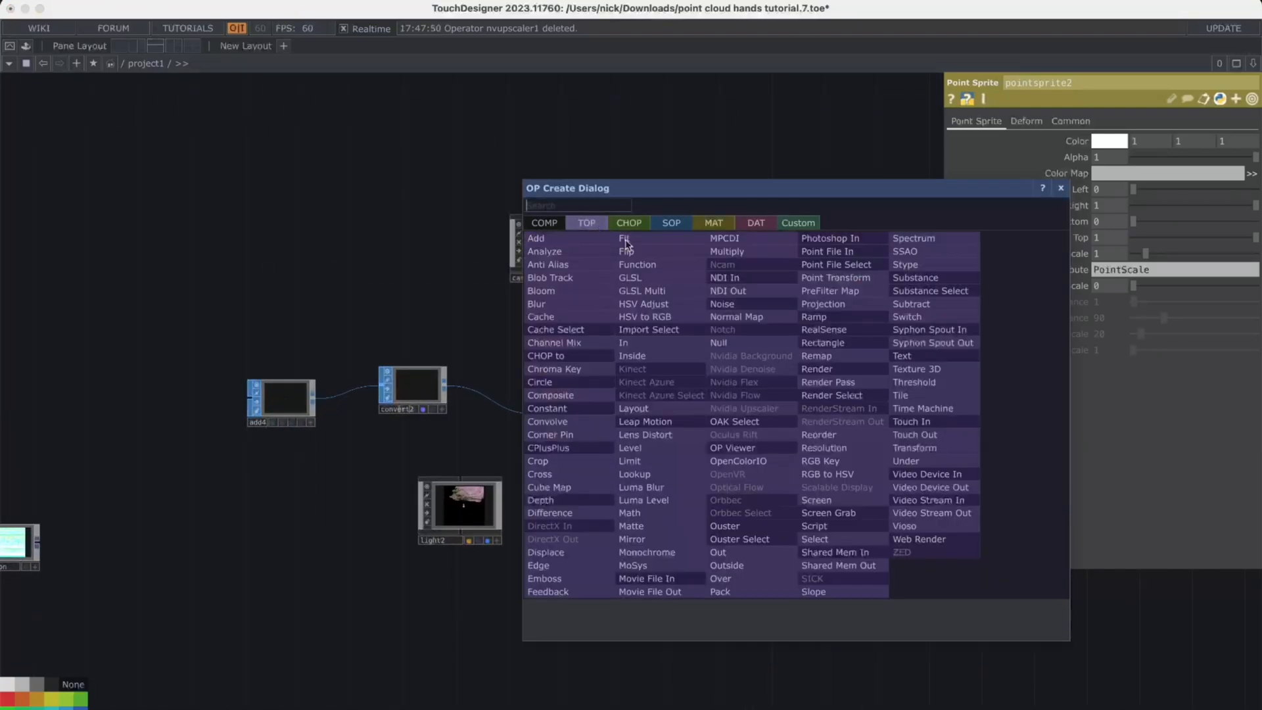
pyautogui.write('re')
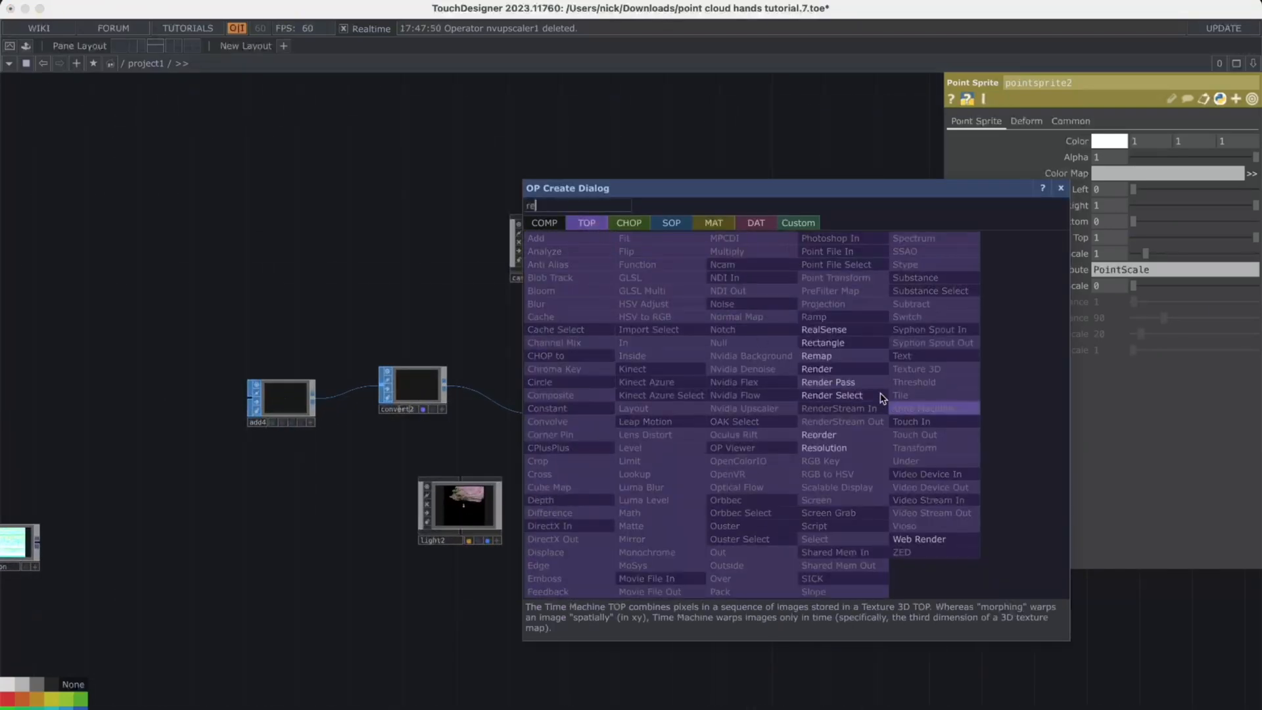
pyautogui.click(853, 369)
pyautogui.click(745, 412)
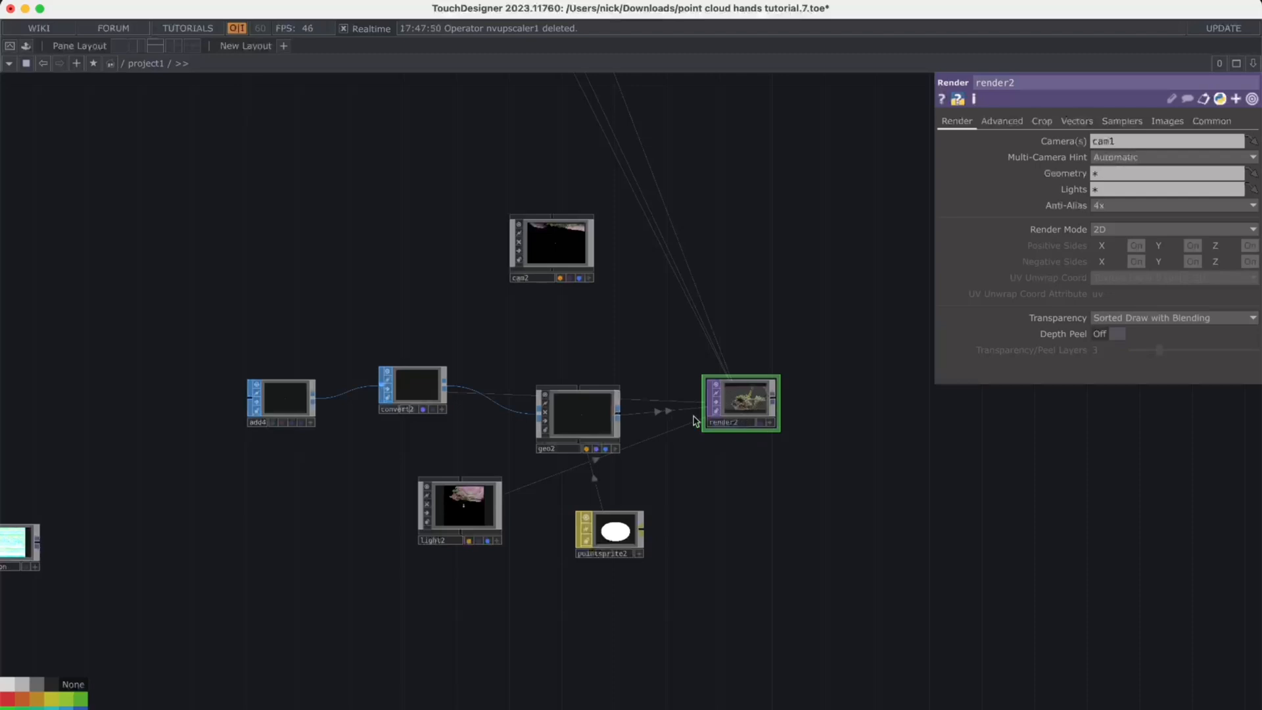
# Assign geo2 as the geometry, cam2 as the camera and light2 as the light of render2
pyautogui.moveTo(565, 413); pyautogui.dragTo(736, 380)
pyautogui.click(724, 390)
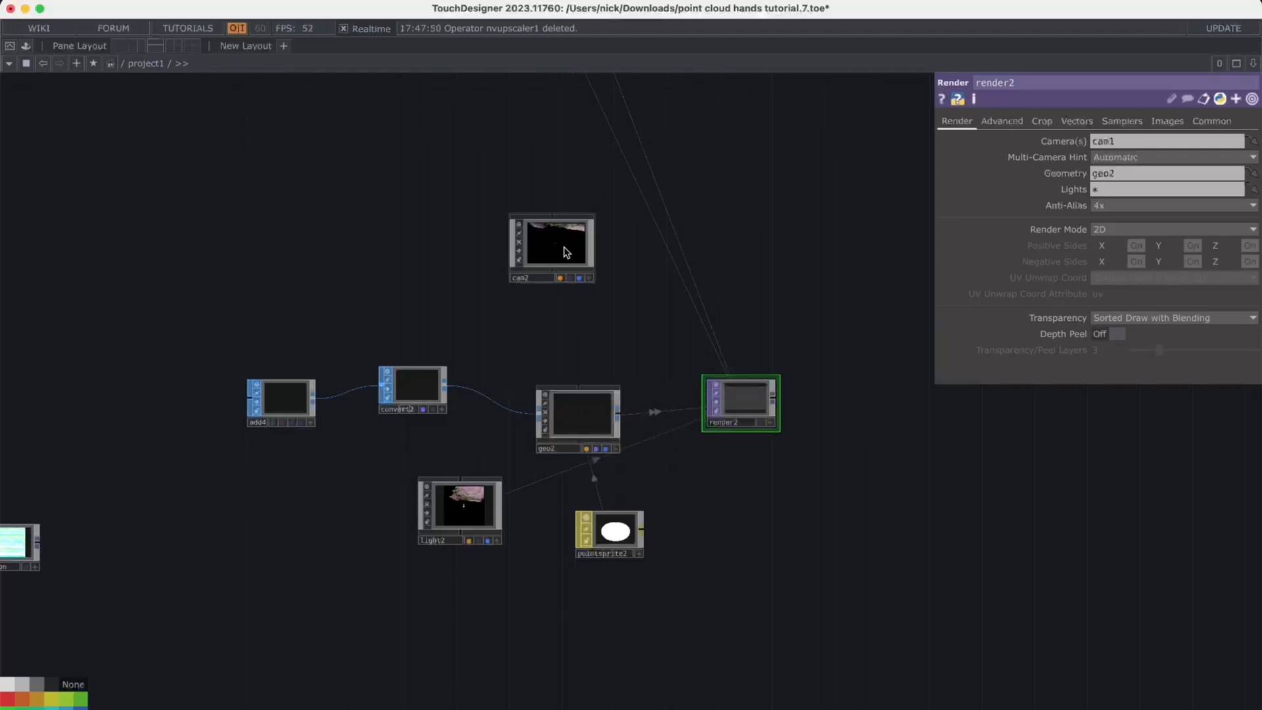
pyautogui.moveTo(556, 248); pyautogui.dragTo(735, 380)
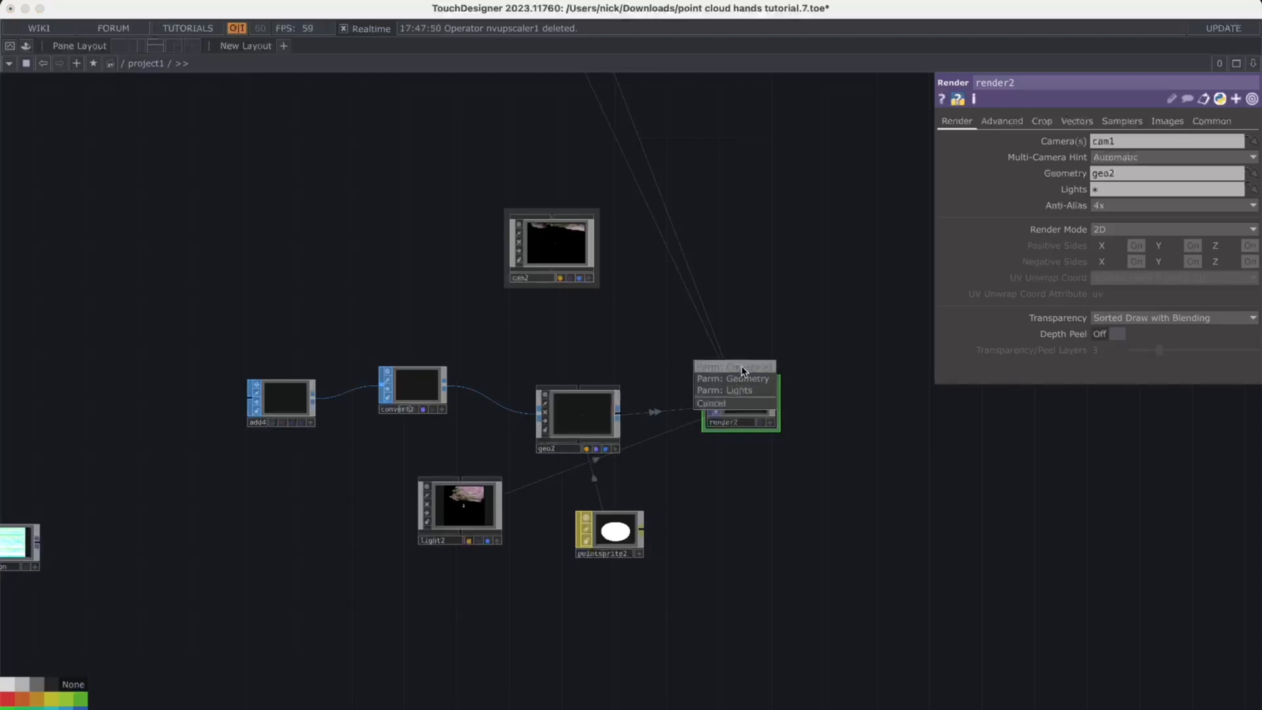
pyautogui.click(727, 366)
pyautogui.moveTo(492, 502); pyautogui.dragTo(736, 388)
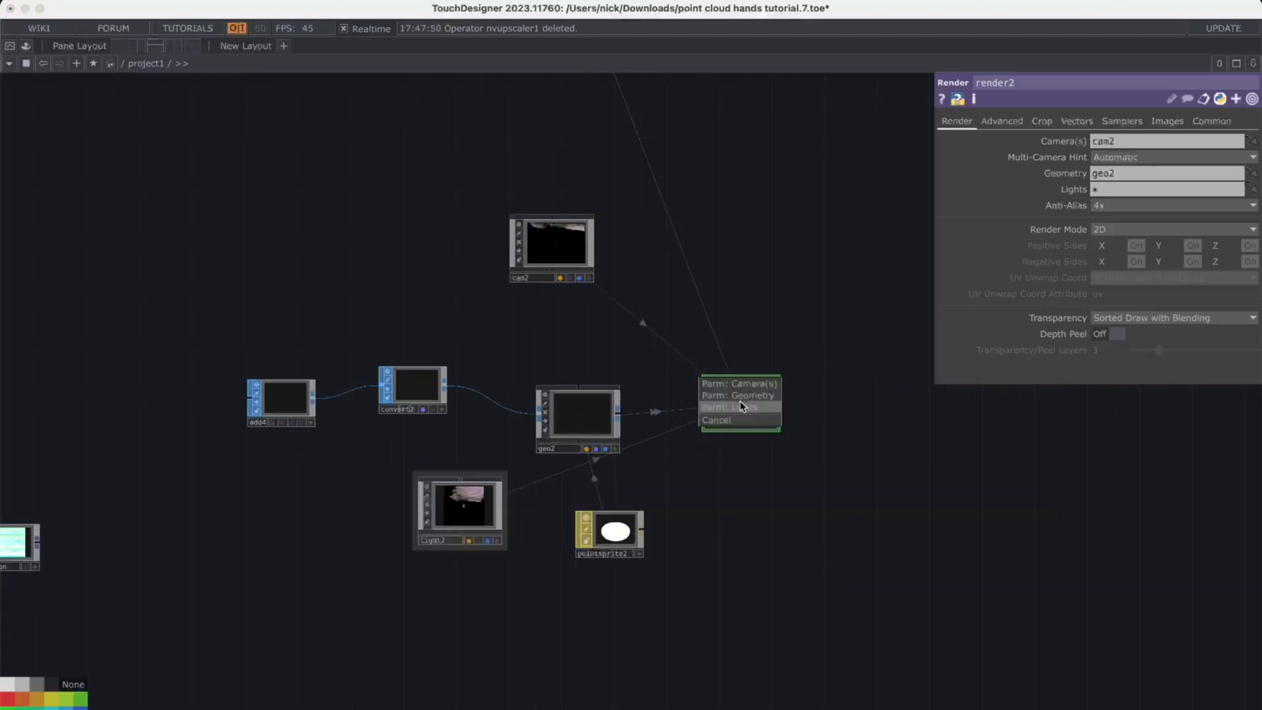
pyautogui.click(723, 403)
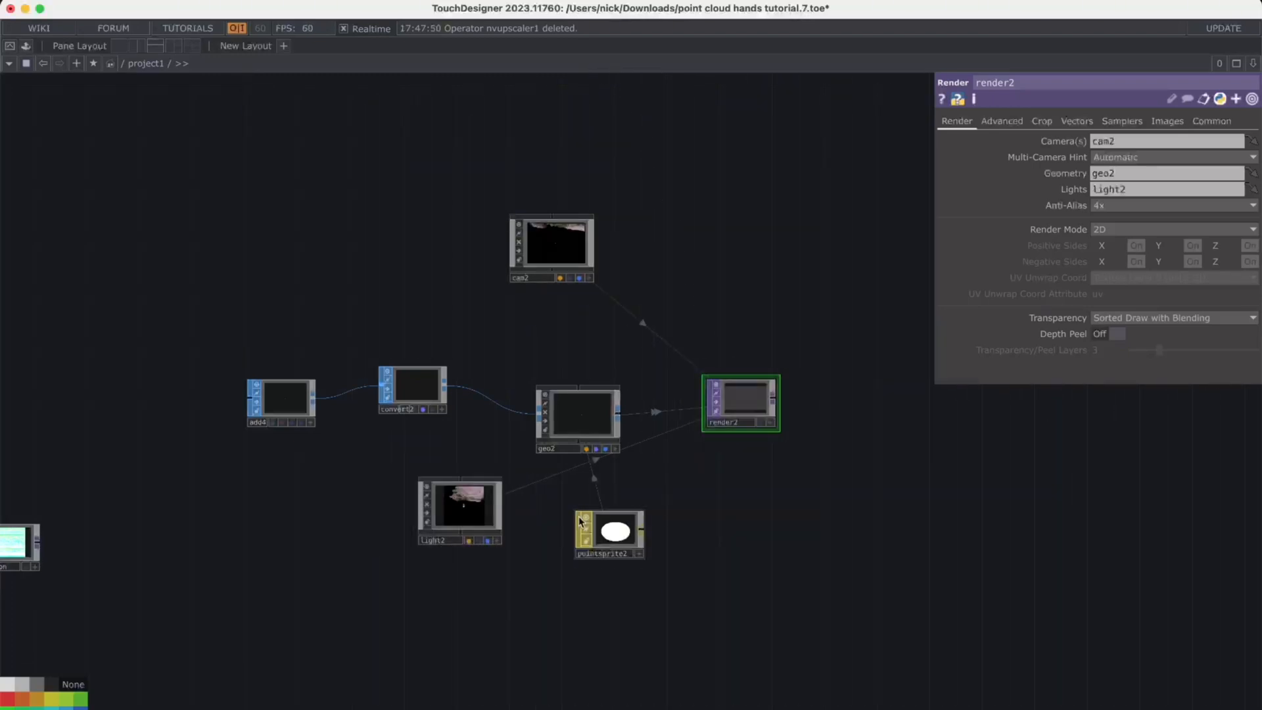
# Add an RGB Key TOP fed by the output of render2
pyautogui.click(776, 404)
pyautogui.write('nu')
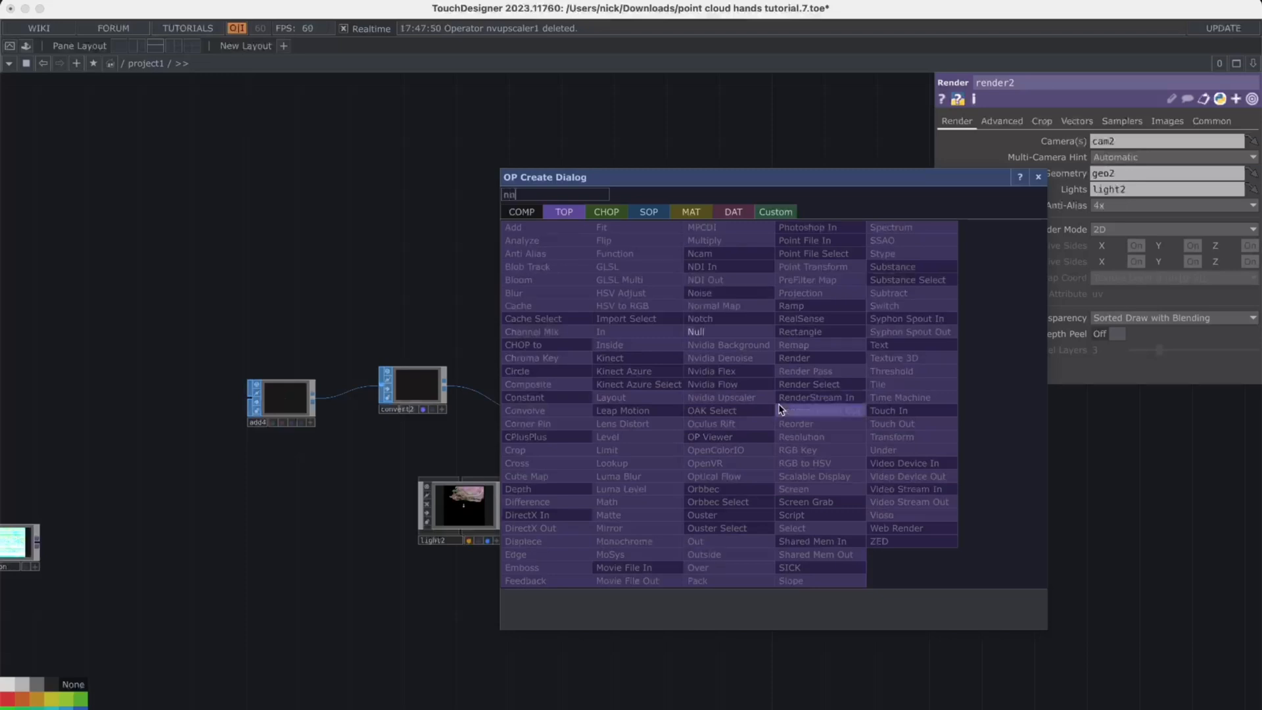
pyautogui.press('BackSpace')
pyautogui.press('BackSpace')
pyautogui.write('rg')
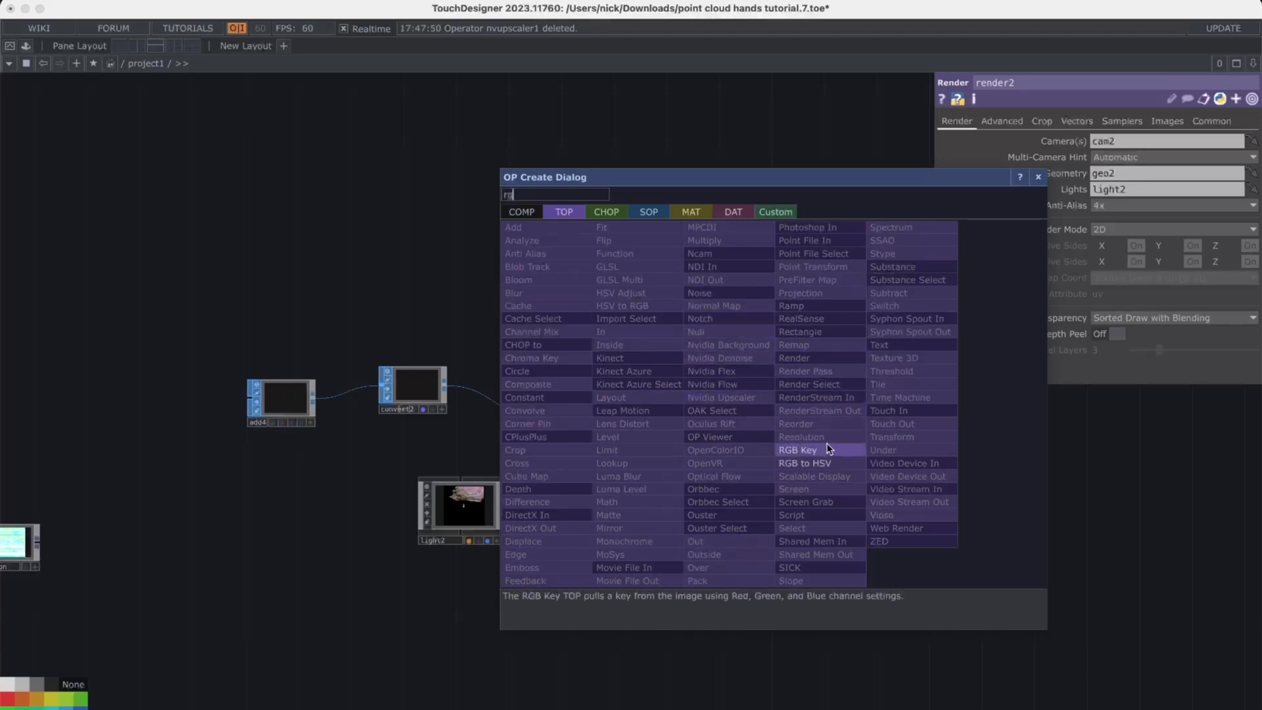
pyautogui.click(828, 449)
pyautogui.click(854, 403)
# Add a Null TOP fed by rgbkey2, display it as the network background and move it slightly lower
pyautogui.moveTo(915, 465); pyautogui.dragTo(697, 465)
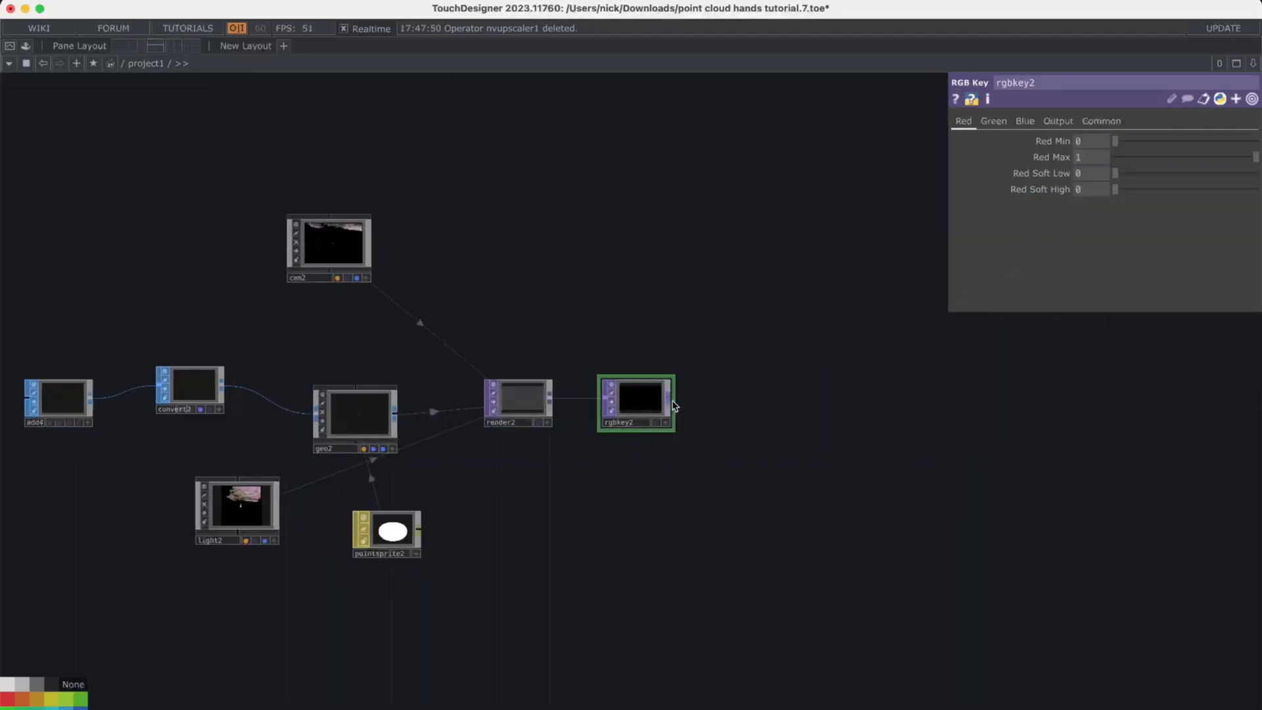
pyautogui.rightClick(673, 405)
pyautogui.write('nul')
pyautogui.click(640, 337)
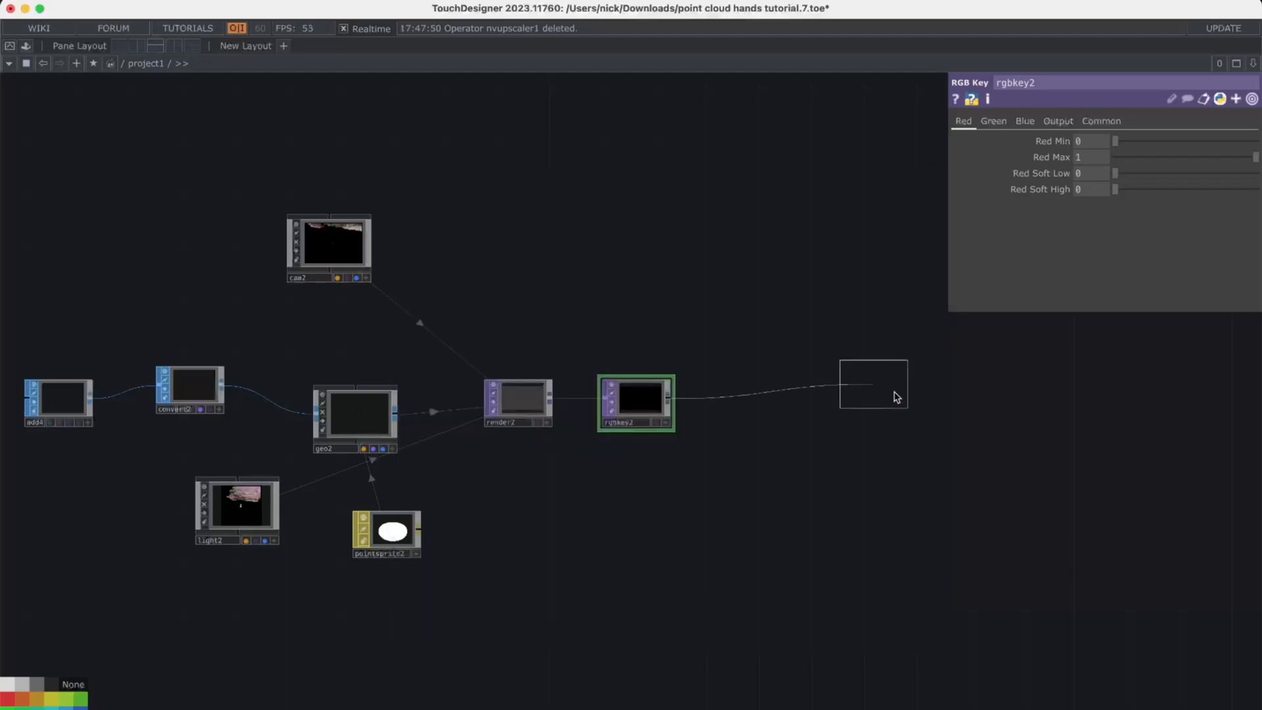
pyautogui.click(916, 410)
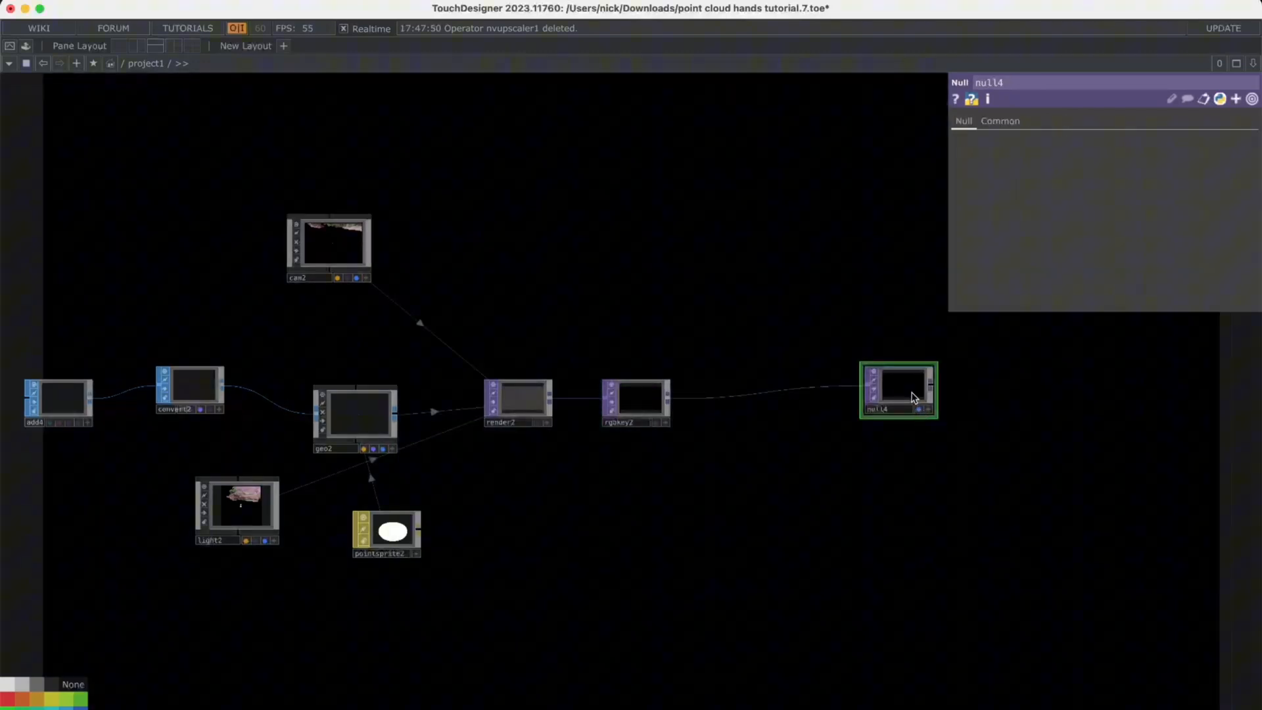
pyautogui.moveTo(921, 416); pyautogui.dragTo(896, 468)
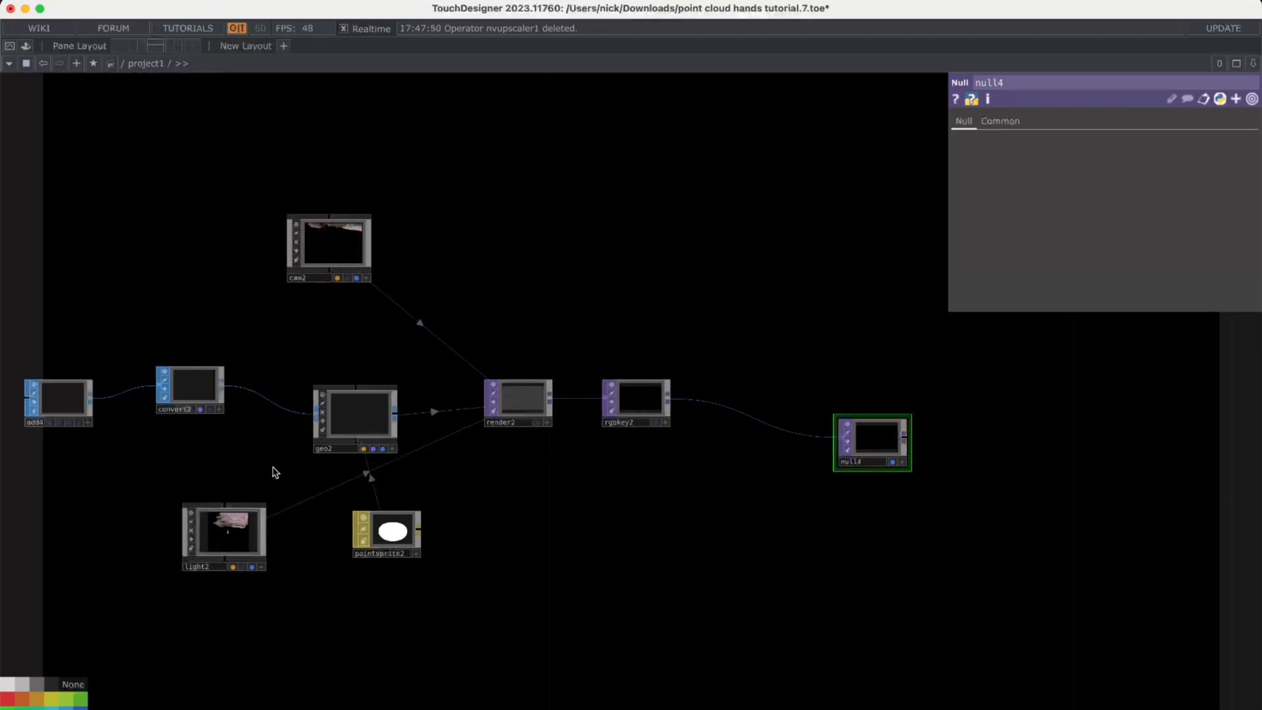
# Turn on instancing for geo2
pyautogui.moveTo(273, 473); pyautogui.dragTo(392, 468)
pyautogui.click(446, 431)
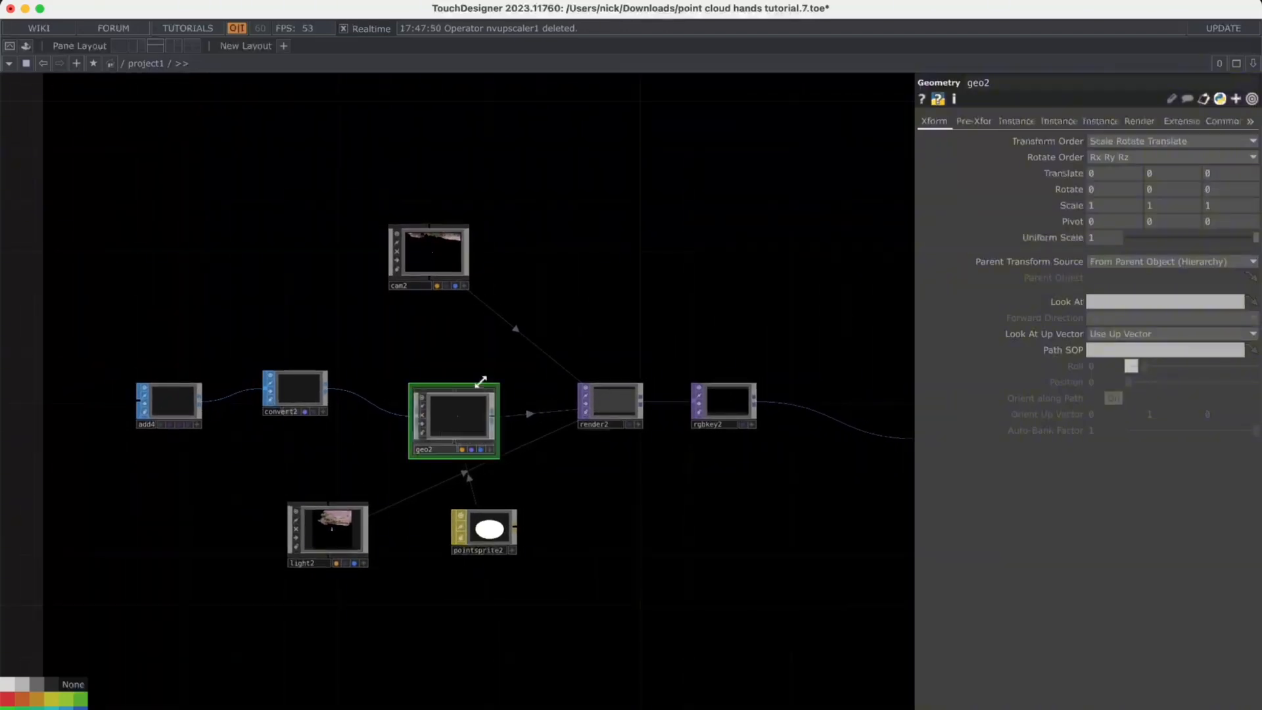
pyautogui.click(1016, 122)
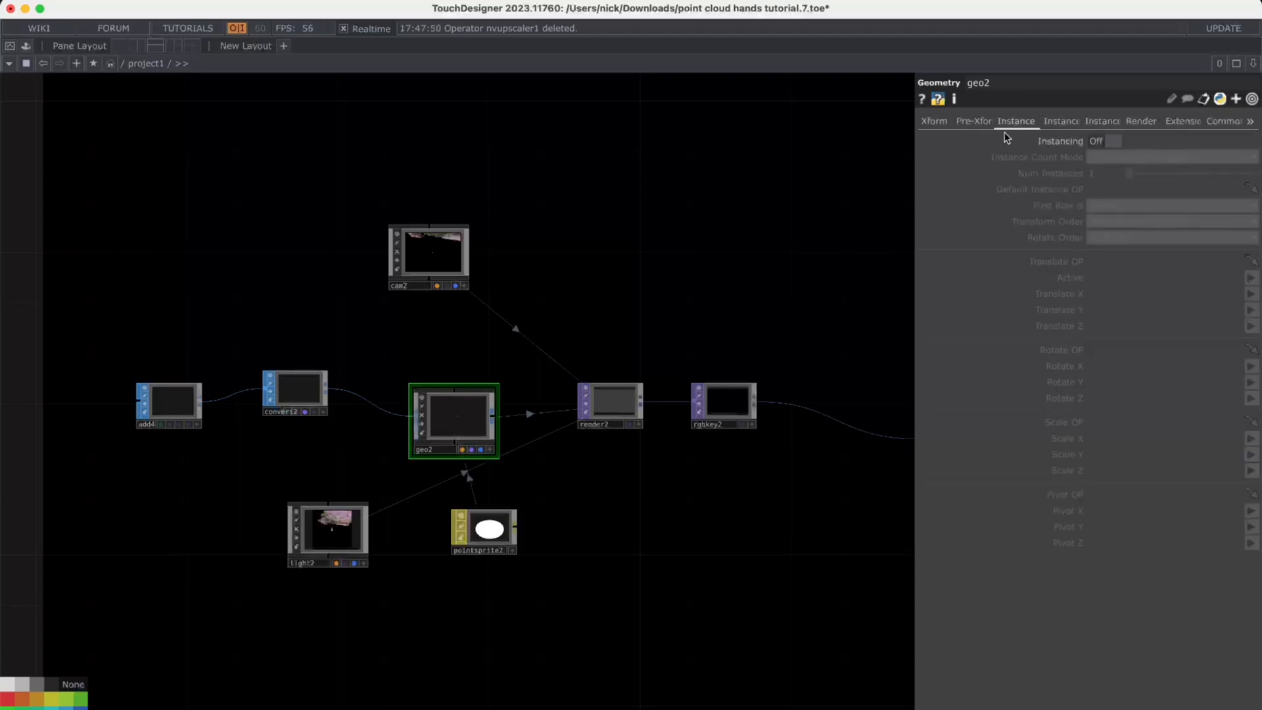
pyautogui.click(1099, 144)
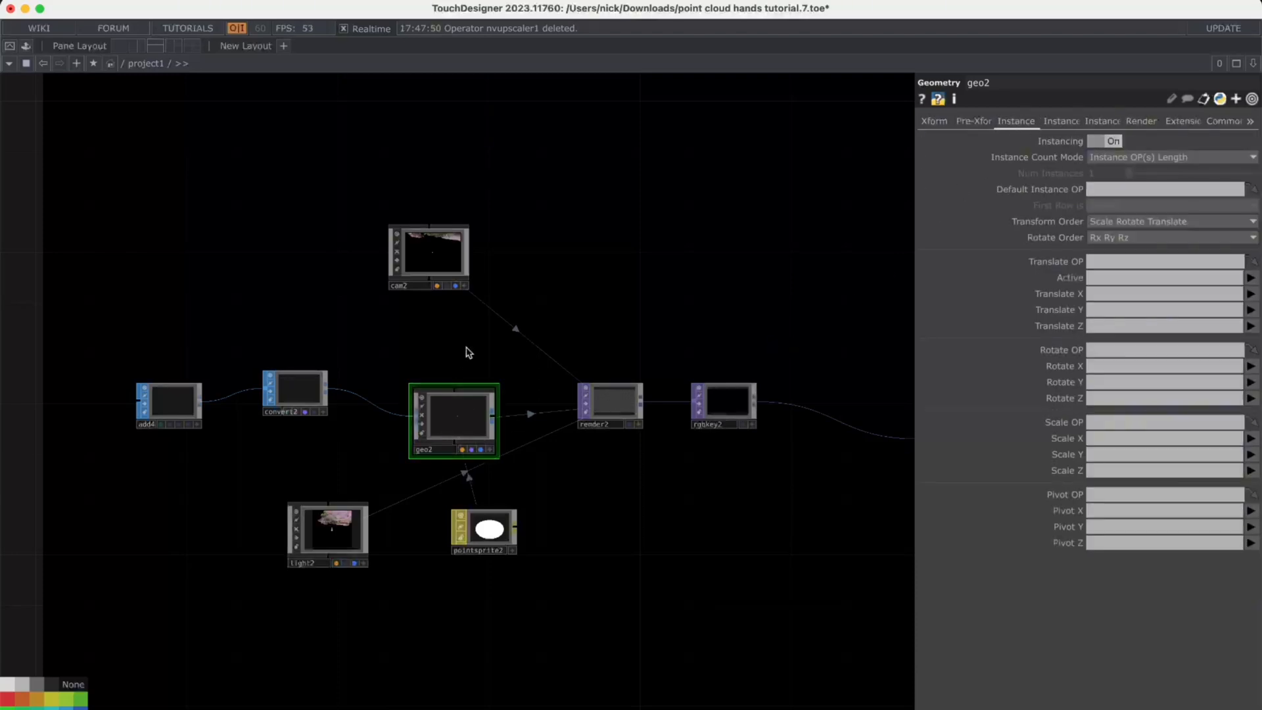
# Move the position null slightly away from add2 and assign it as geo2's instancing Translate OP
pyautogui.scroll(-5, 465, 344)
pyautogui.moveTo(418, 343); pyautogui.dragTo(575, 343)
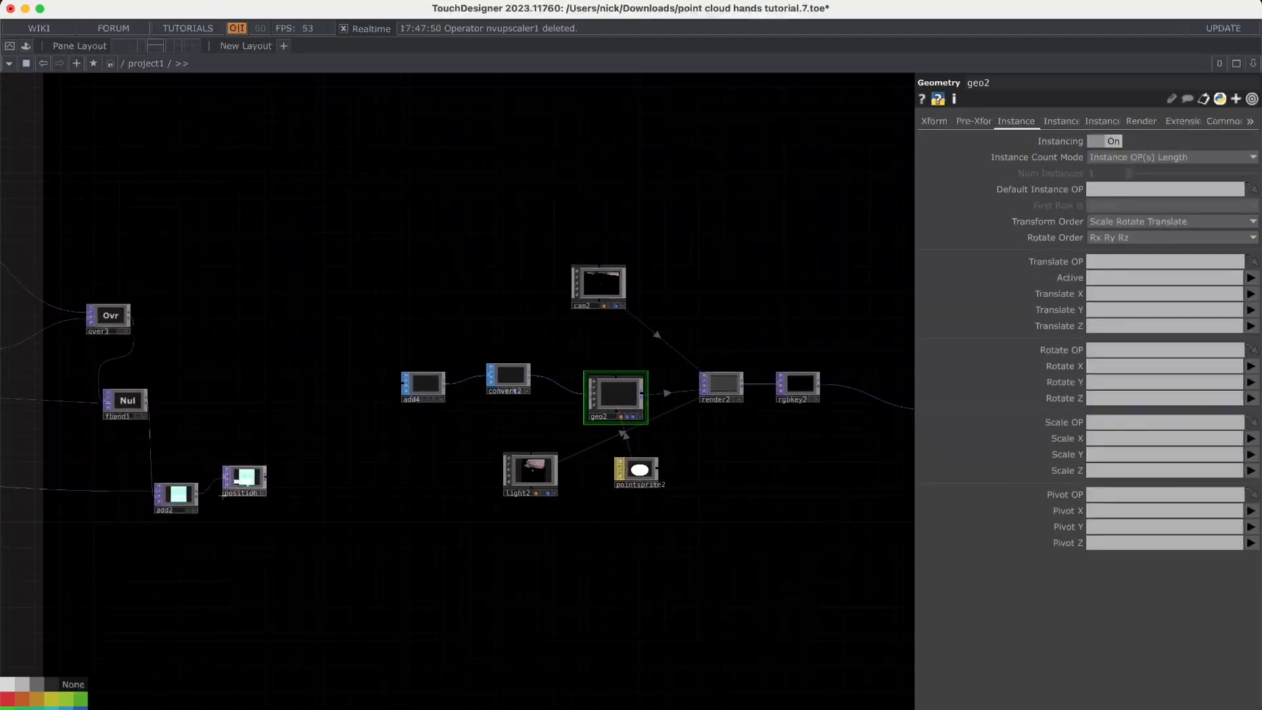
pyautogui.moveTo(246, 480); pyautogui.dragTo(272, 472)
pyautogui.click(1110, 265)
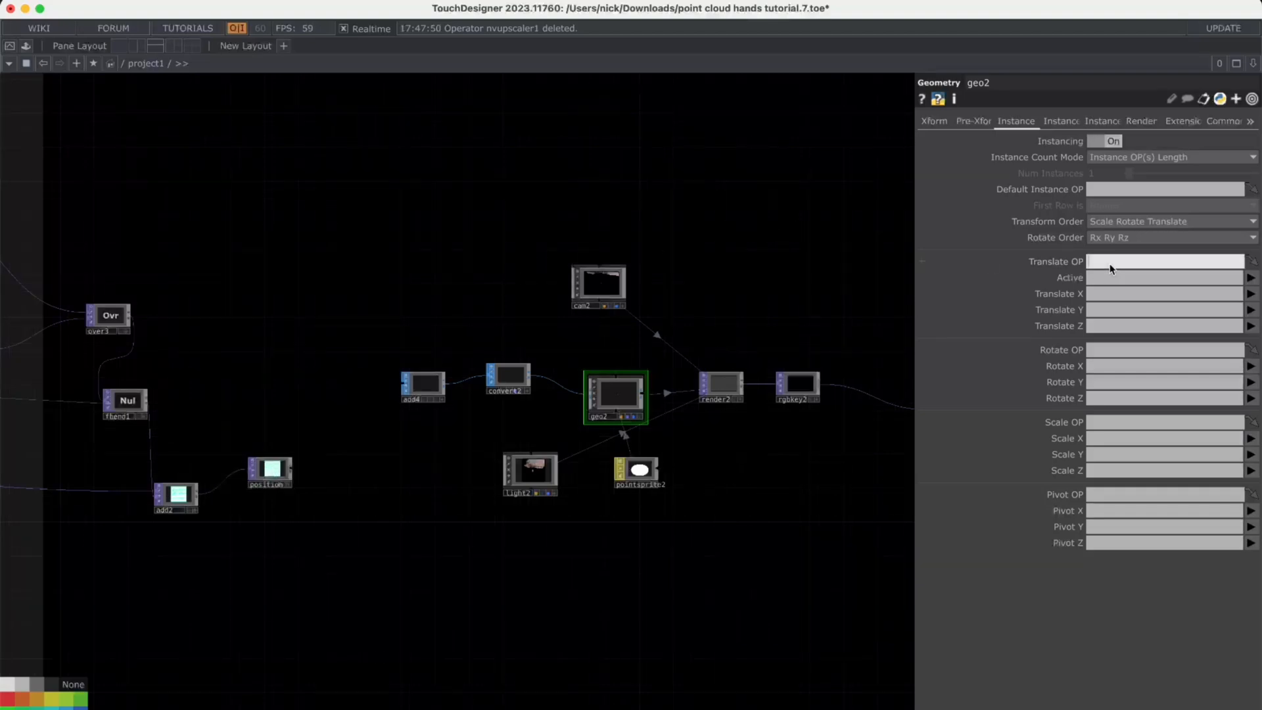
pyautogui.moveTo(272, 471); pyautogui.dragTo(1095, 263)
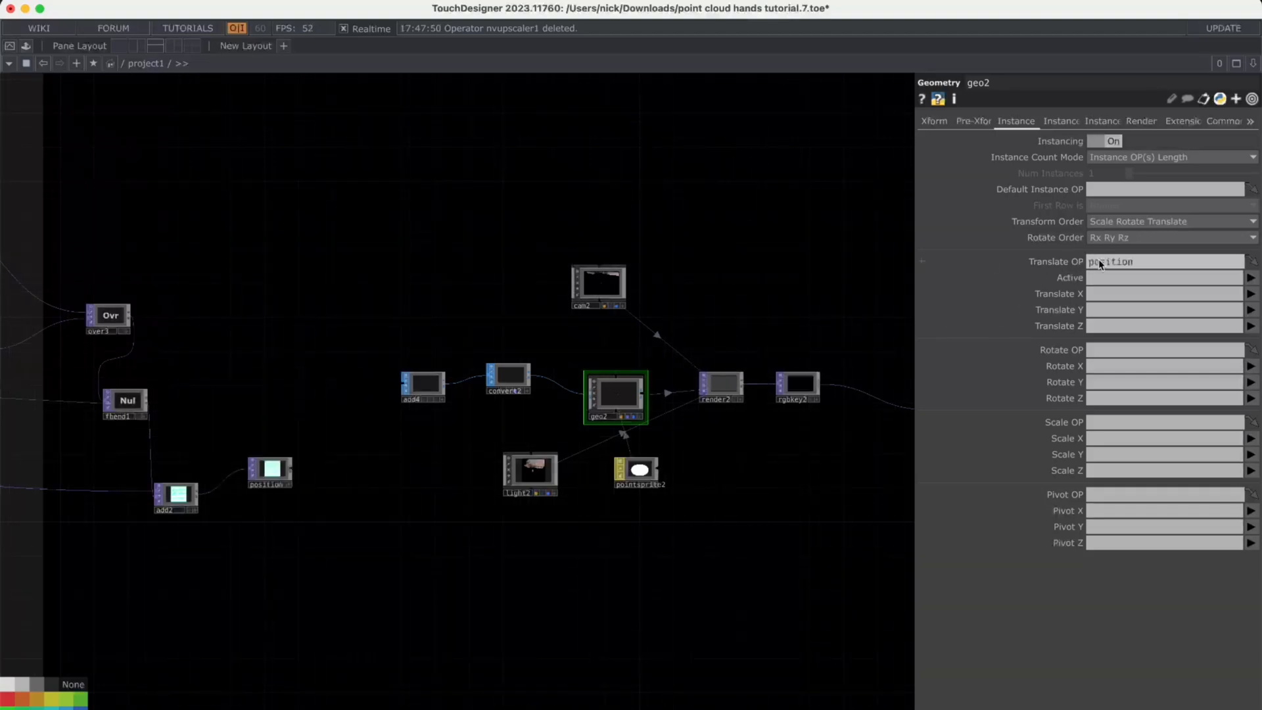
# Map geo2's instance Translate X, Y and Z to the r, g and b channels of the position texture
pyautogui.click(1252, 293)
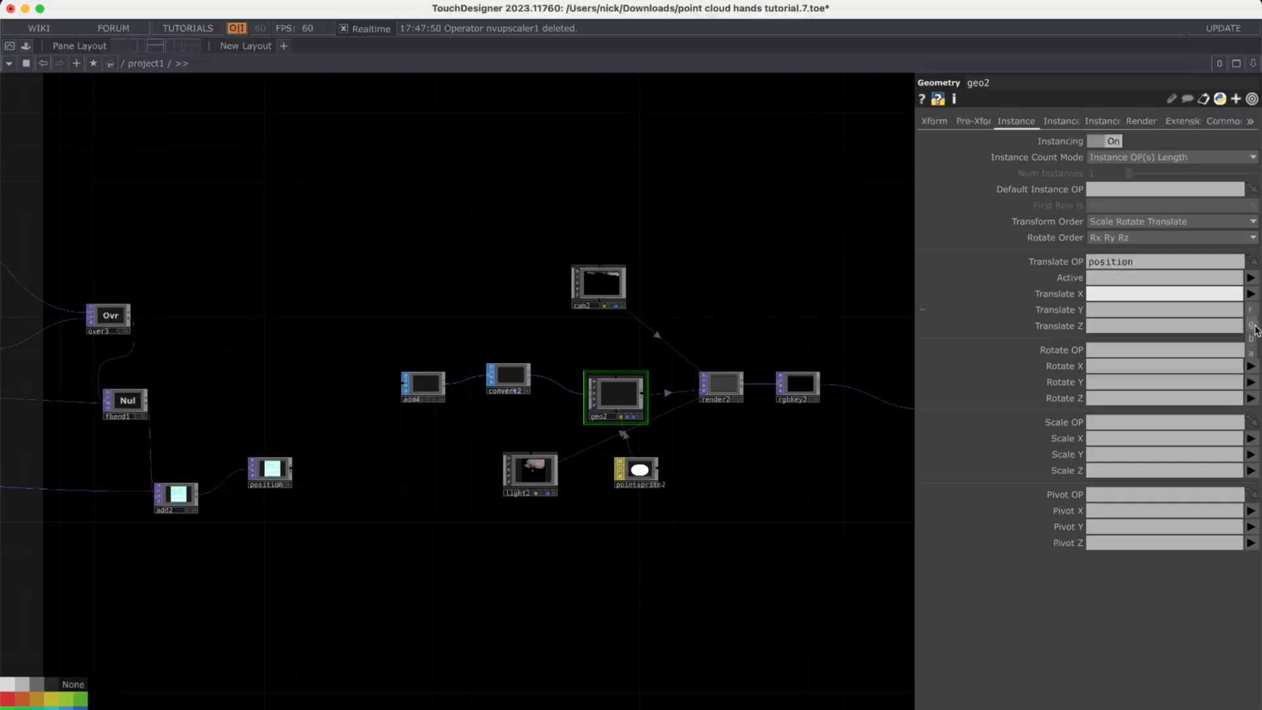
pyautogui.click(1097, 294)
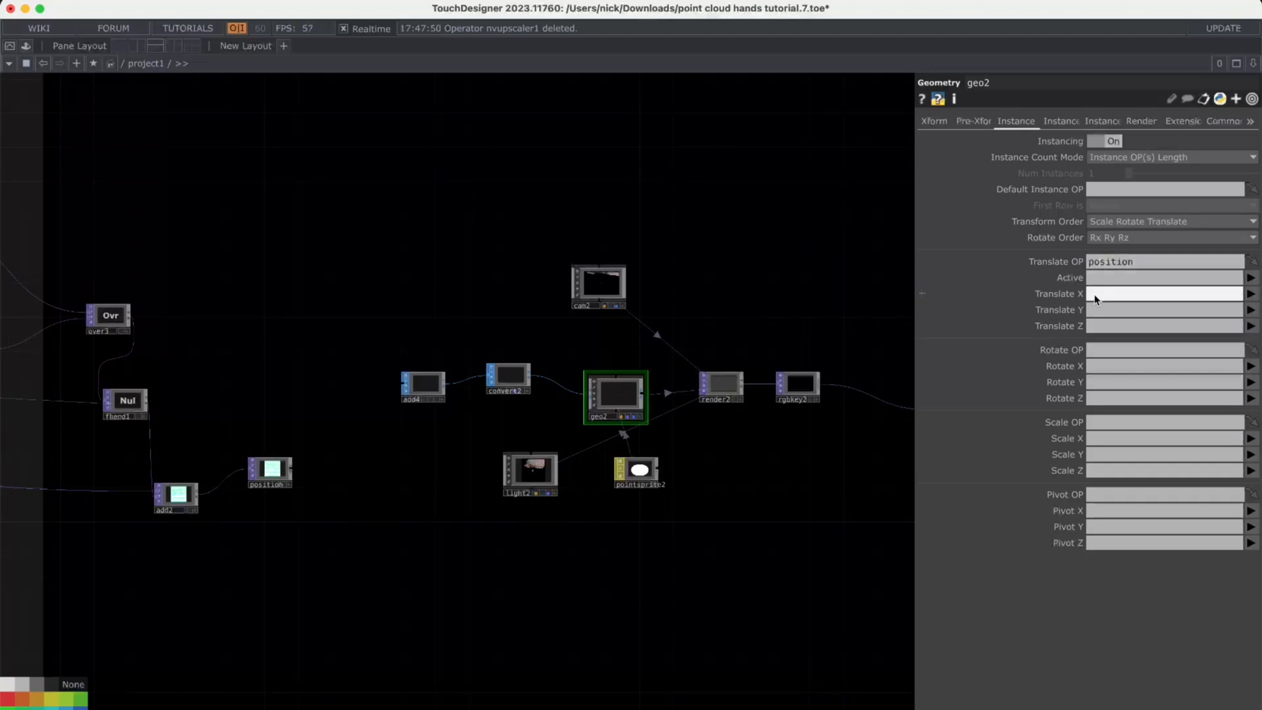
pyautogui.press('Tab')
pyautogui.write('g')
pyautogui.press('Tab')
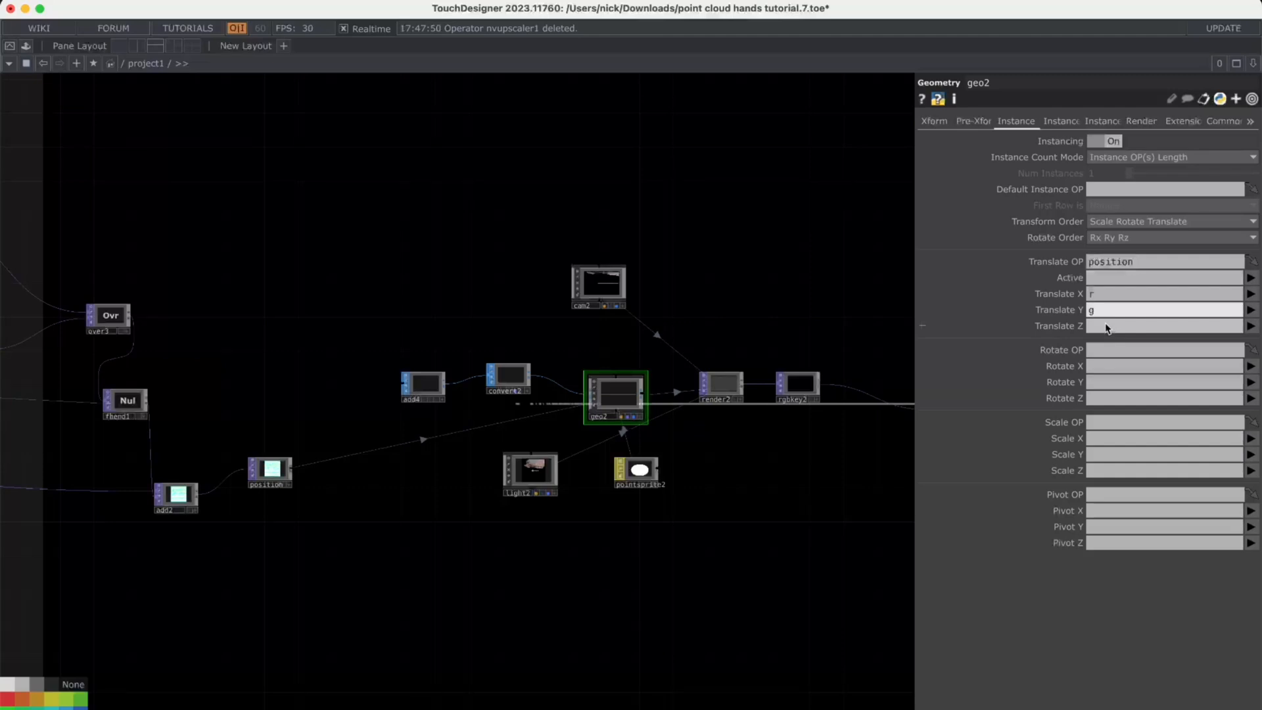
pyautogui.write('b')
pyautogui.press('Return')
# Examine the instanced point cloud in geo2's viewer and the resulting render
pyautogui.hscroll(10, 797, 369)
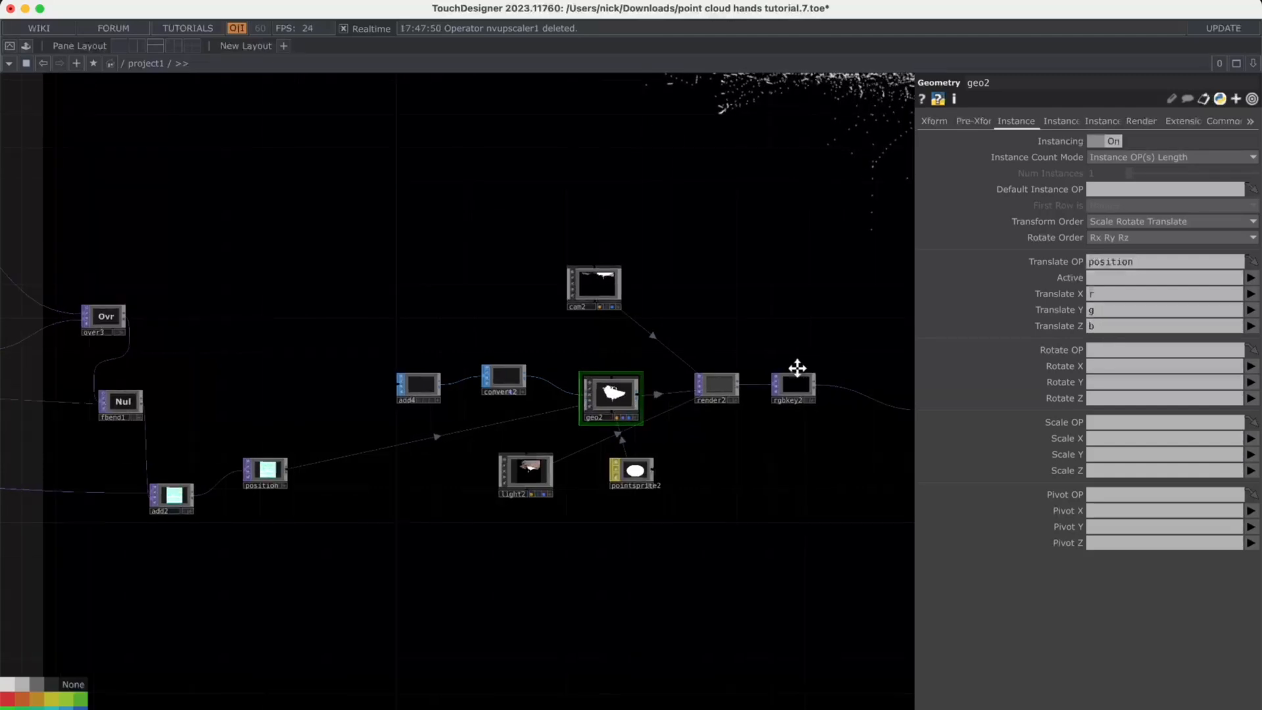
pyautogui.scroll(-2, 694, 429)
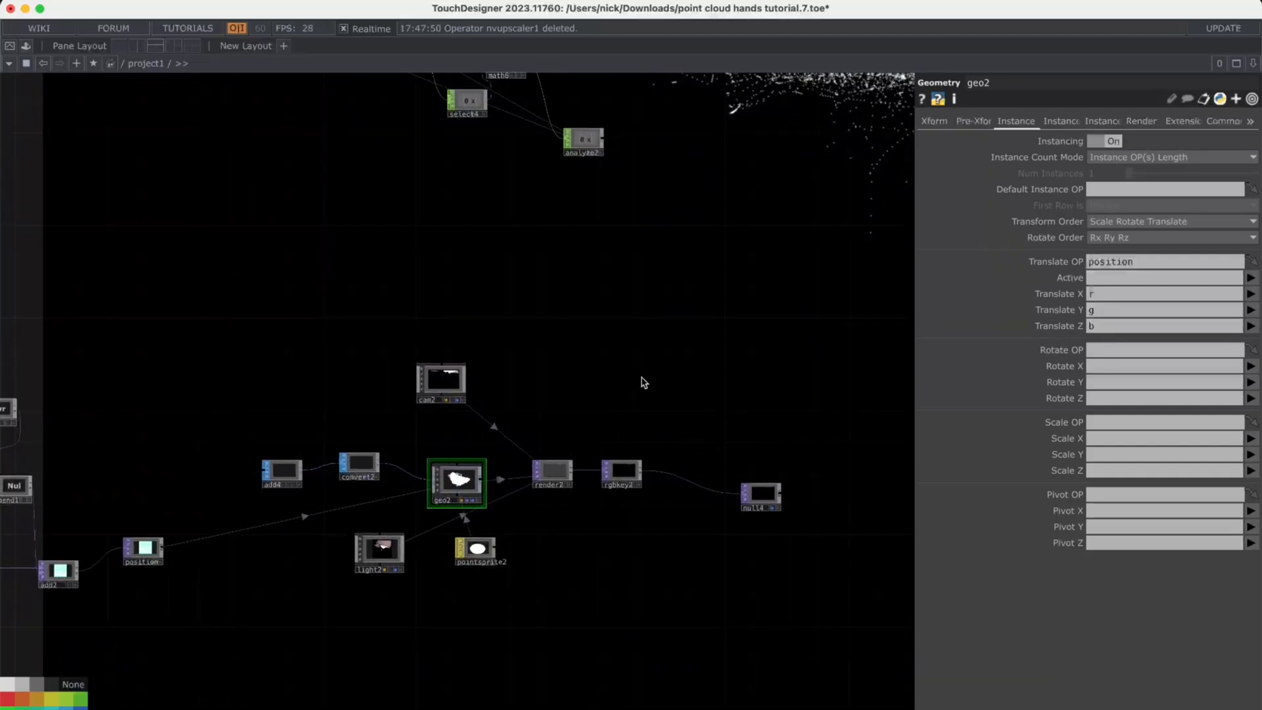
pyautogui.scroll(10, 458, 490)
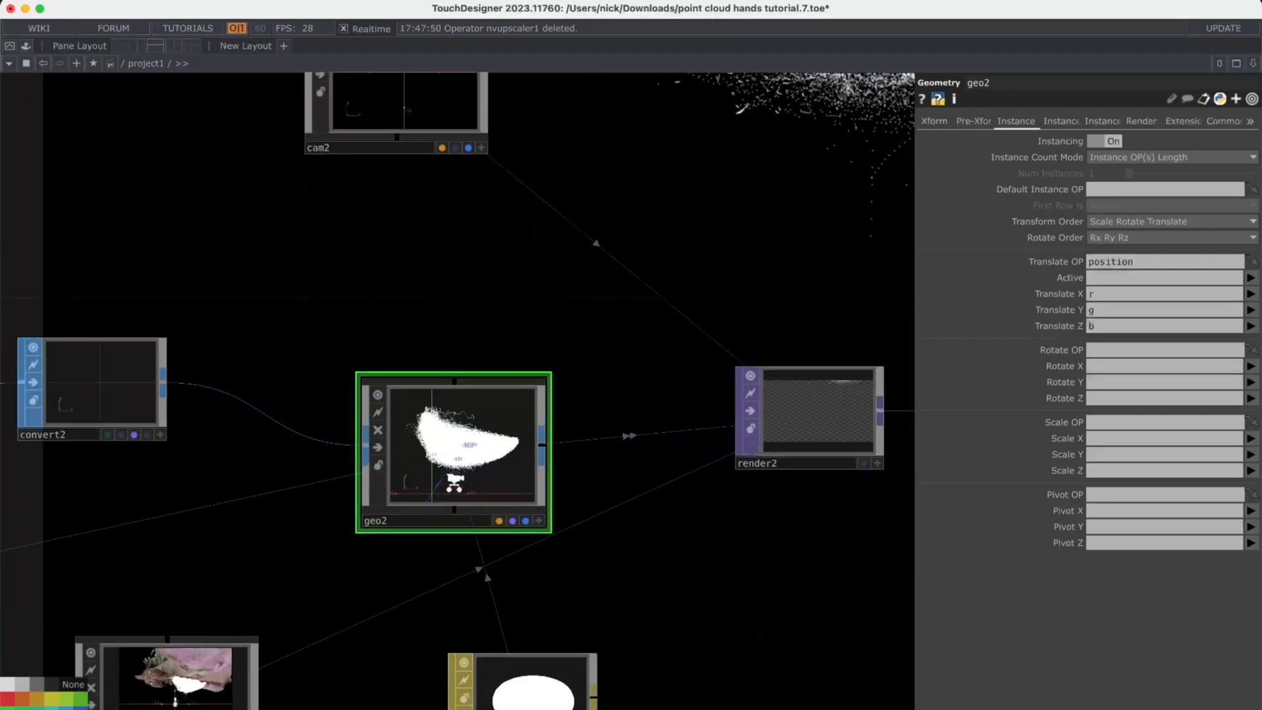
pyautogui.scroll(2, 436, 428)
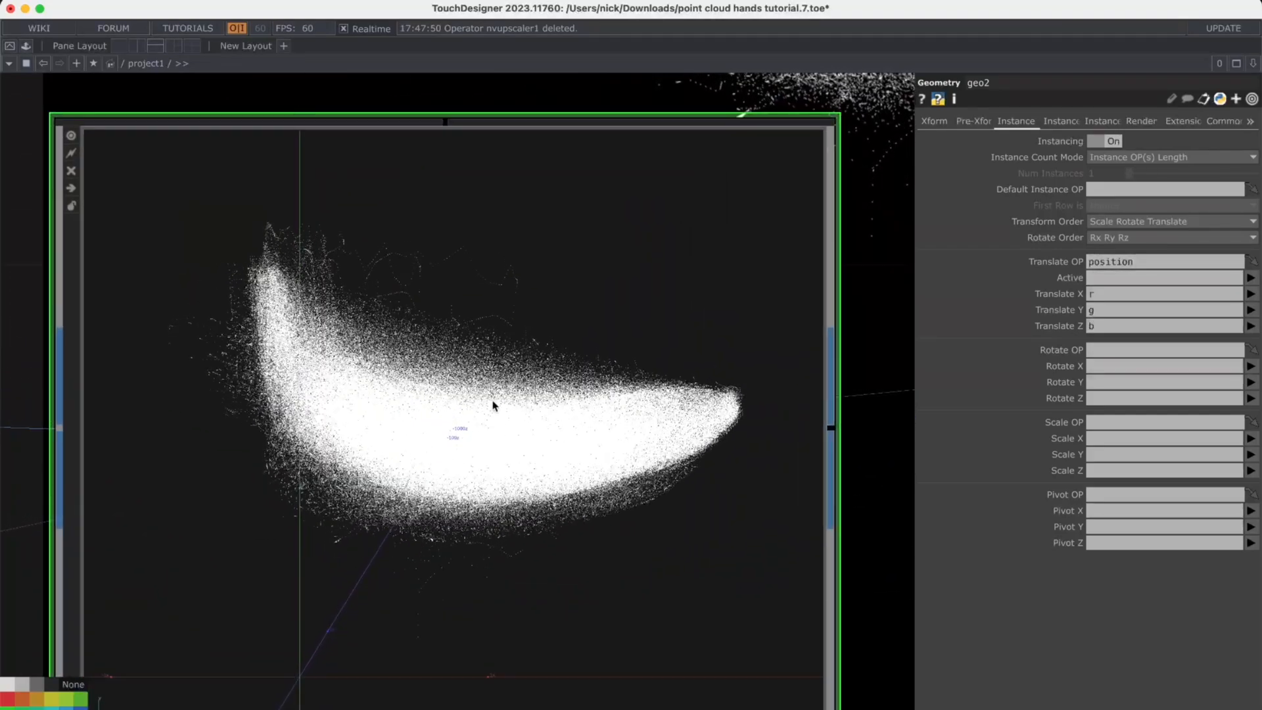
pyautogui.scroll(-10, 459, 430)
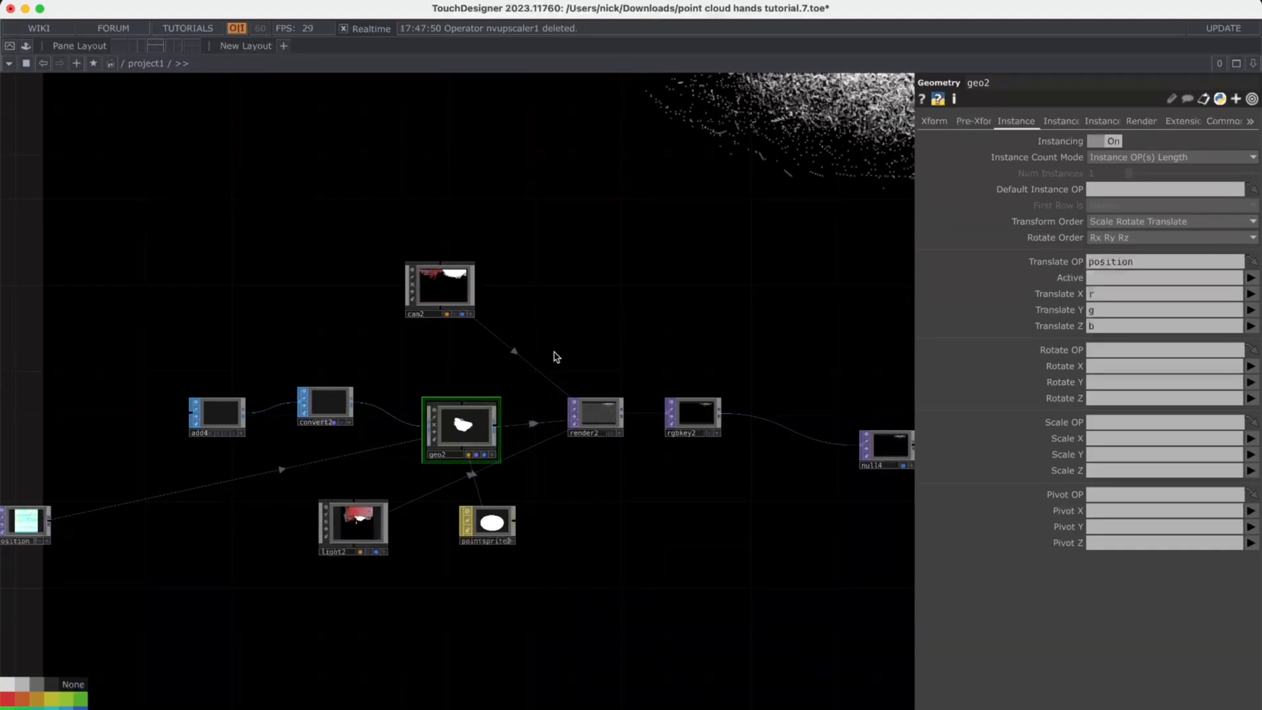
pyautogui.scroll(-2, 554, 353)
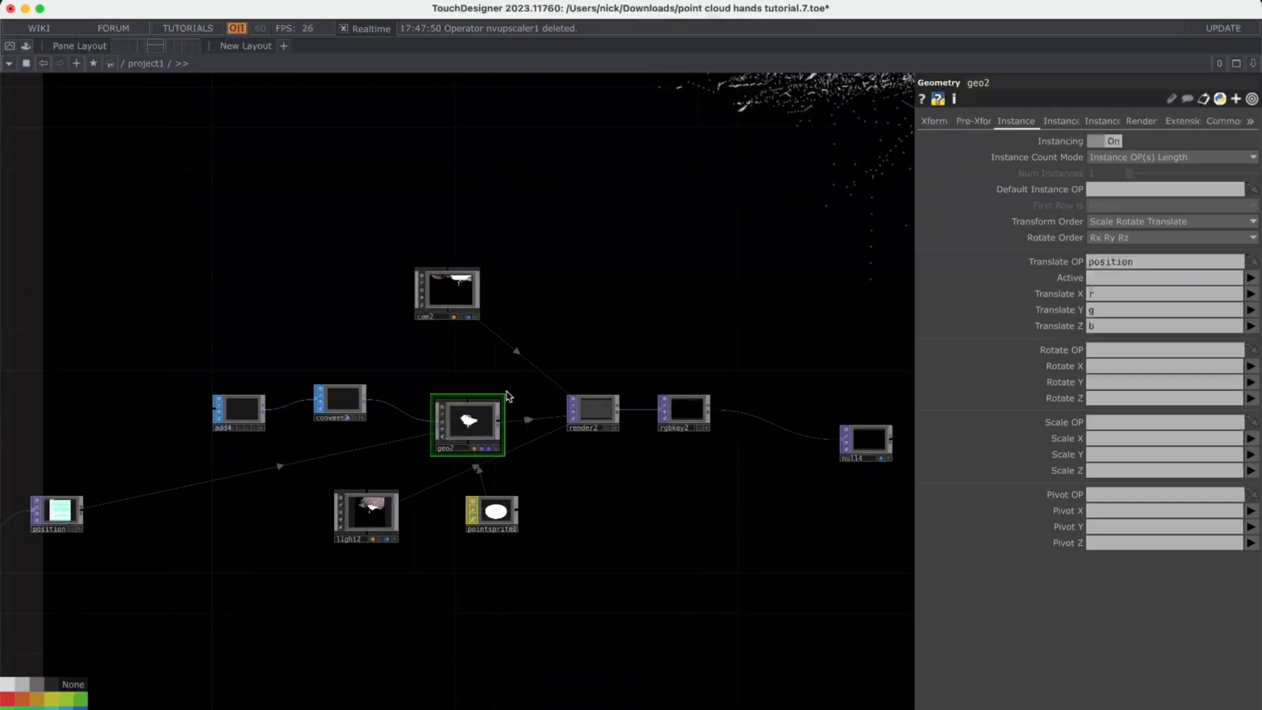
# Assign the colour null as geo2's instancing Color OP
pyautogui.click(1069, 122)
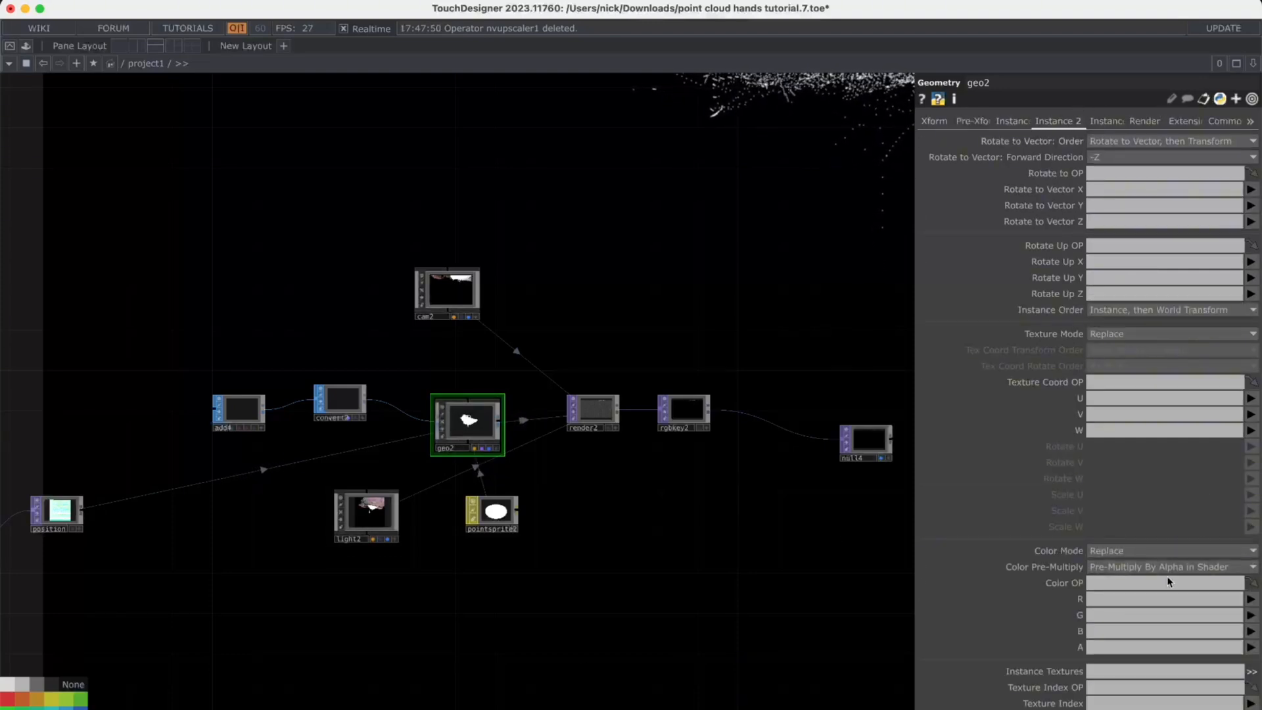
pyautogui.moveTo(671, 635); pyautogui.dragTo(871, 472)
pyautogui.moveTo(476, 560); pyautogui.dragTo(645, 541)
pyautogui.moveTo(563, 330); pyautogui.dragTo(638, 164)
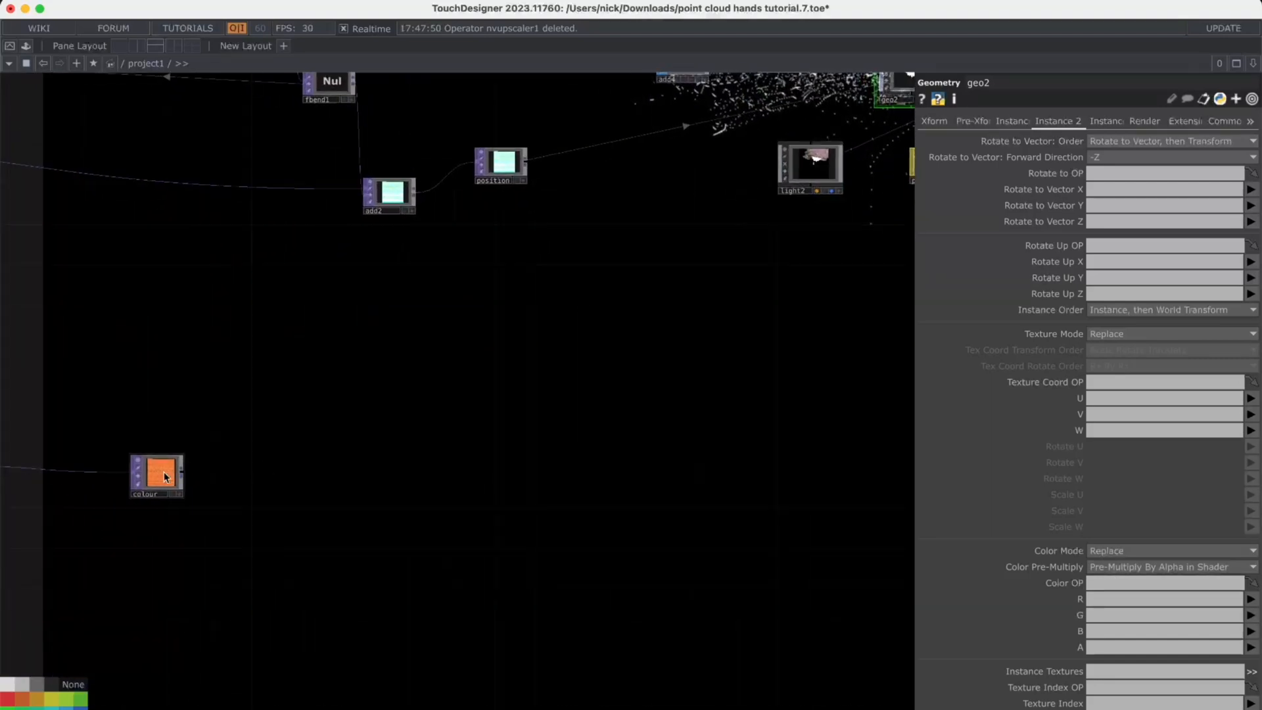
pyautogui.moveTo(164, 476); pyautogui.dragTo(1098, 584)
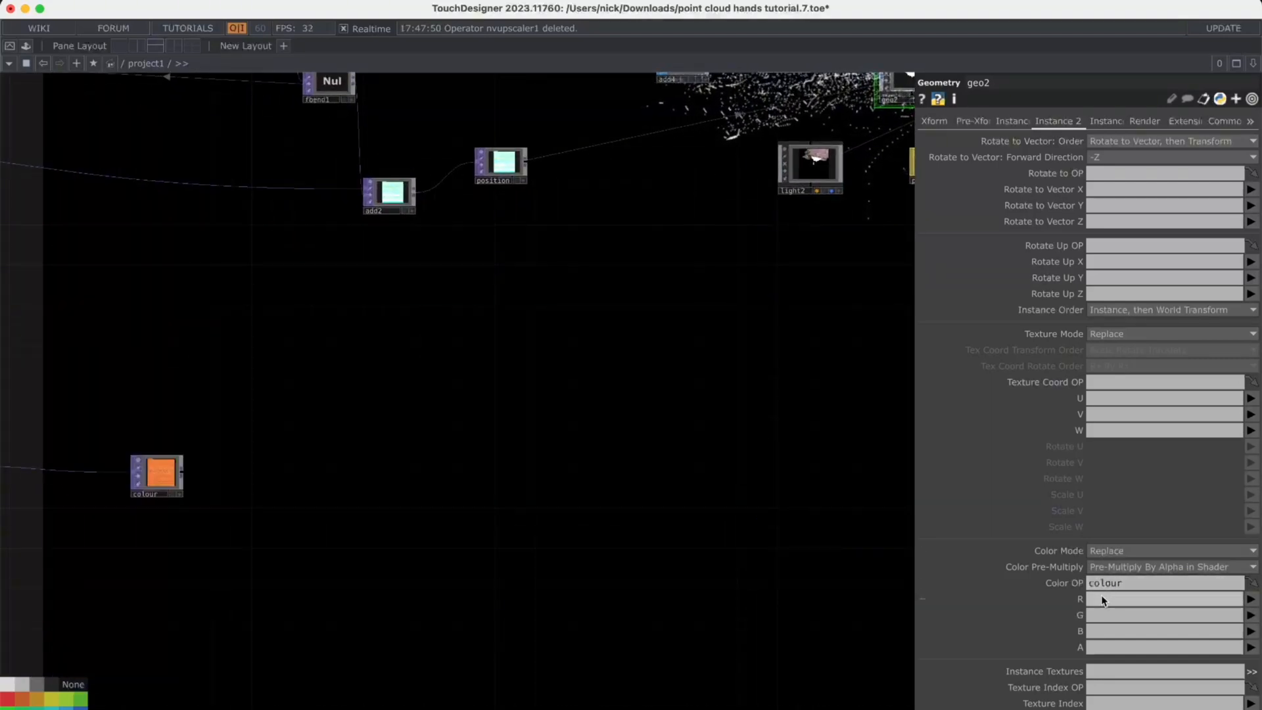
# Map geo2's instance colour R, G and B to the r, g and b channels
pyautogui.click(1204, 603)
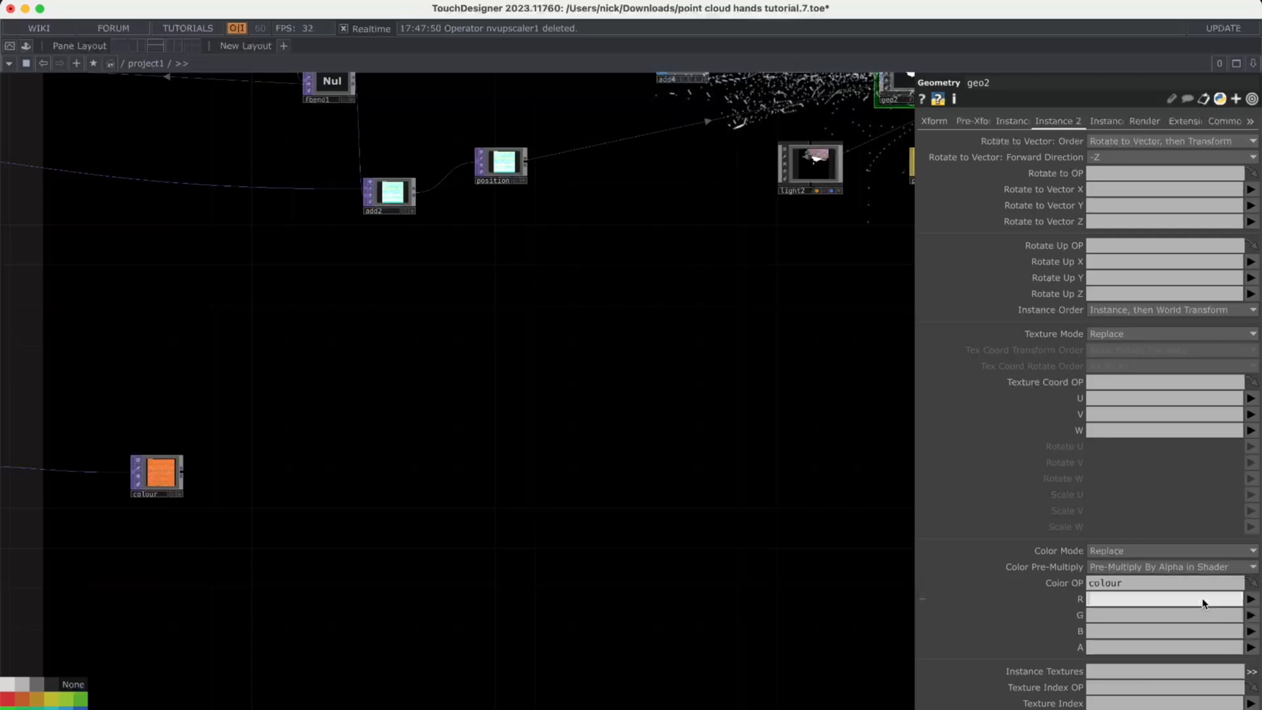
pyautogui.write('r')
pyautogui.press('Tab')
pyautogui.write('g')
pyautogui.press('Tab')
pyautogui.write('b')
pyautogui.press('Return')
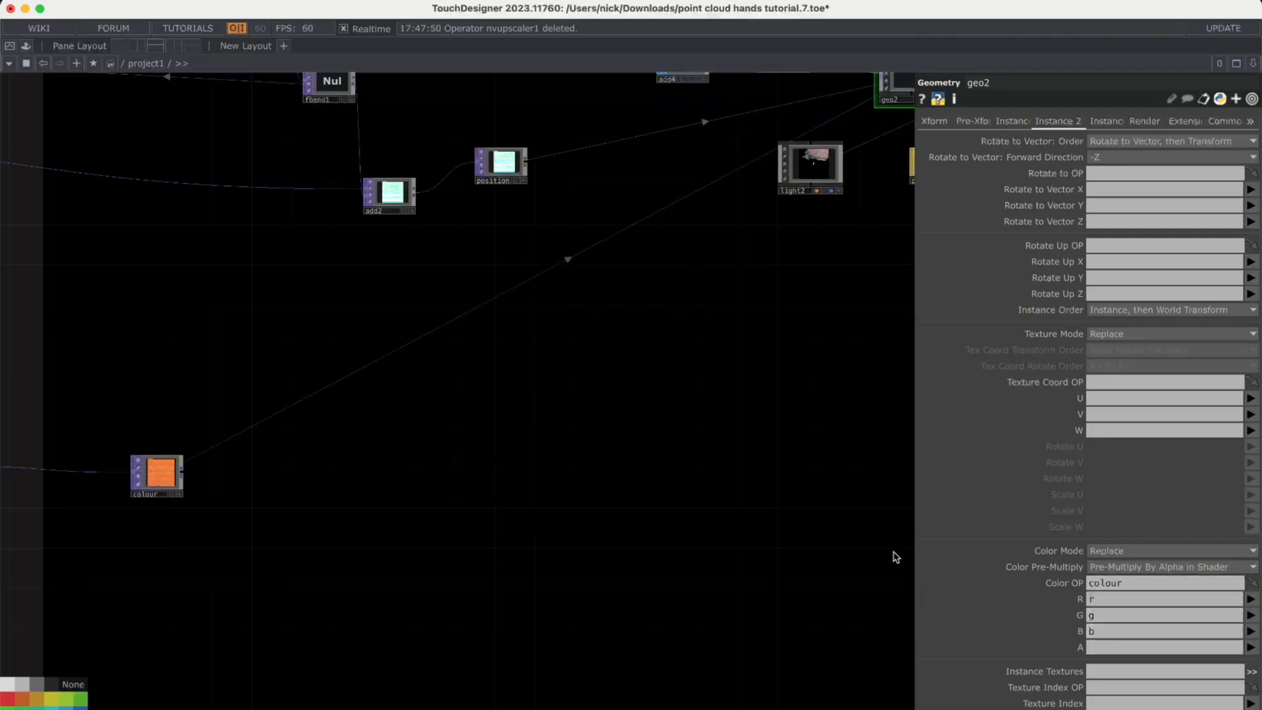
# Read the error on geo2, then check its instancing settings and the position and colour branches feeding it
pyautogui.moveTo(768, 541); pyautogui.dragTo(673, 679)
pyautogui.click(783, 207)
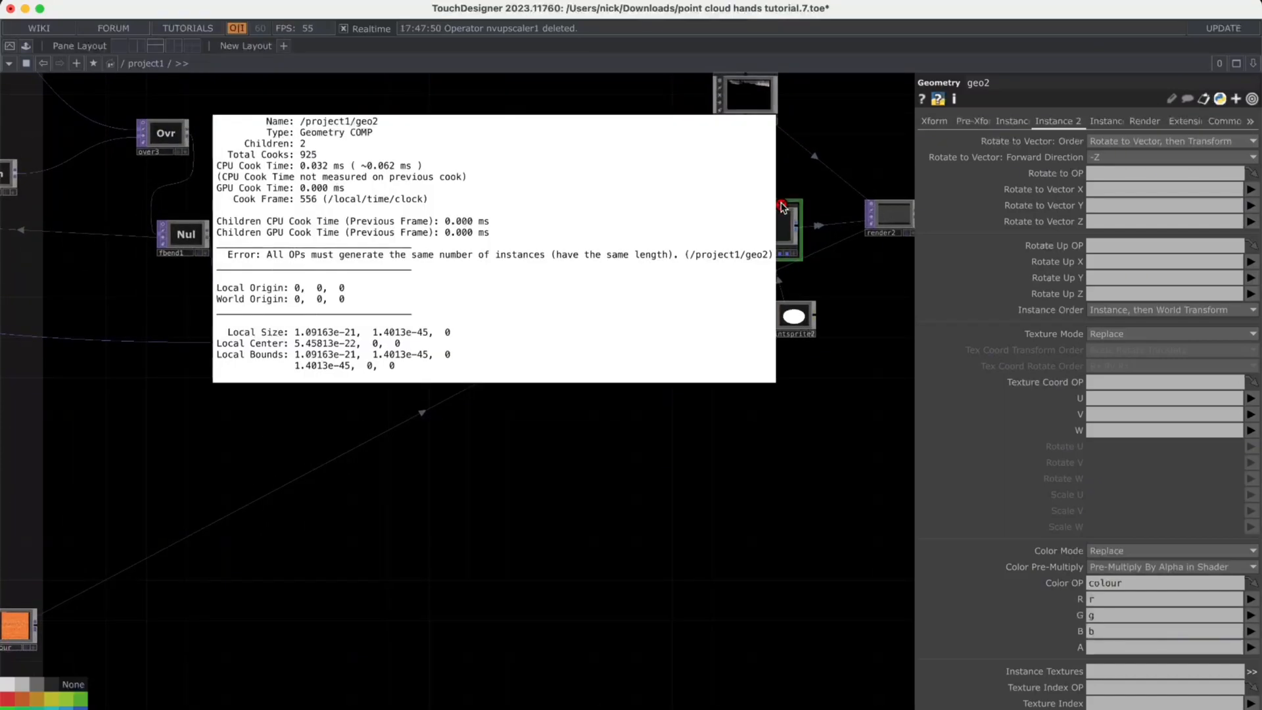
pyautogui.click(732, 563)
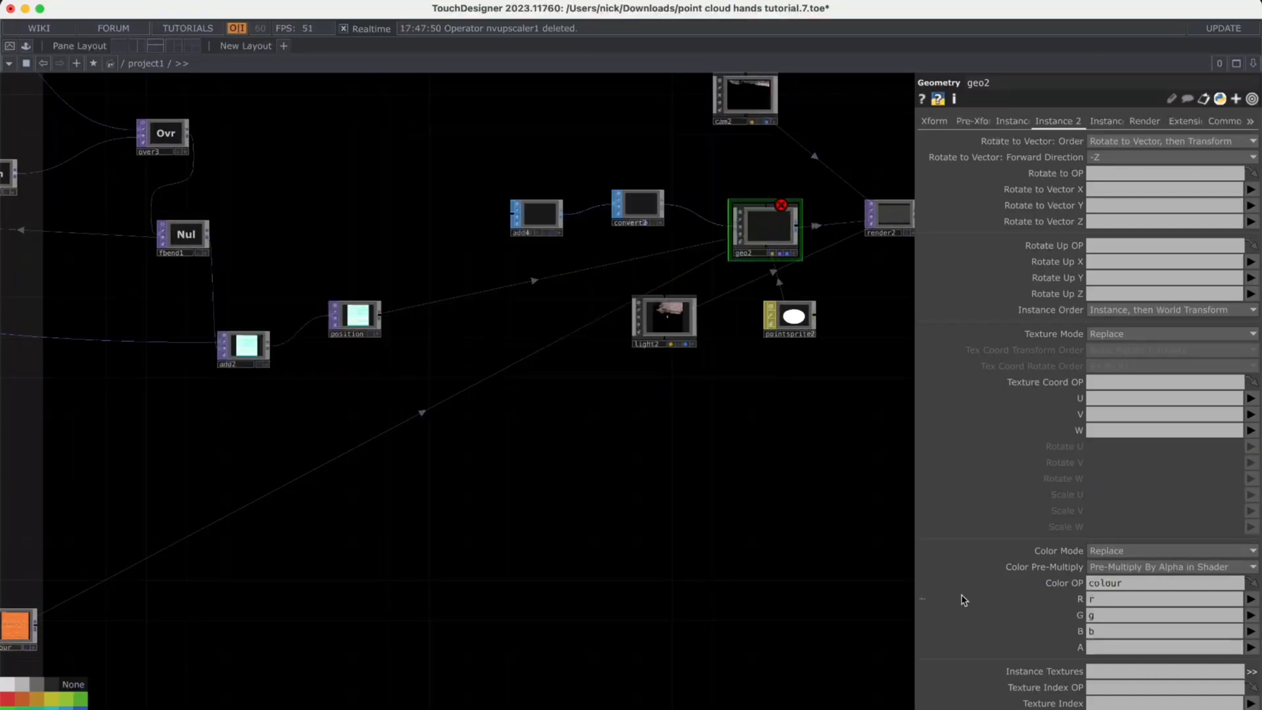
pyautogui.moveTo(621, 621); pyautogui.dragTo(813, 604)
pyautogui.moveTo(538, 558); pyautogui.dragTo(496, 583)
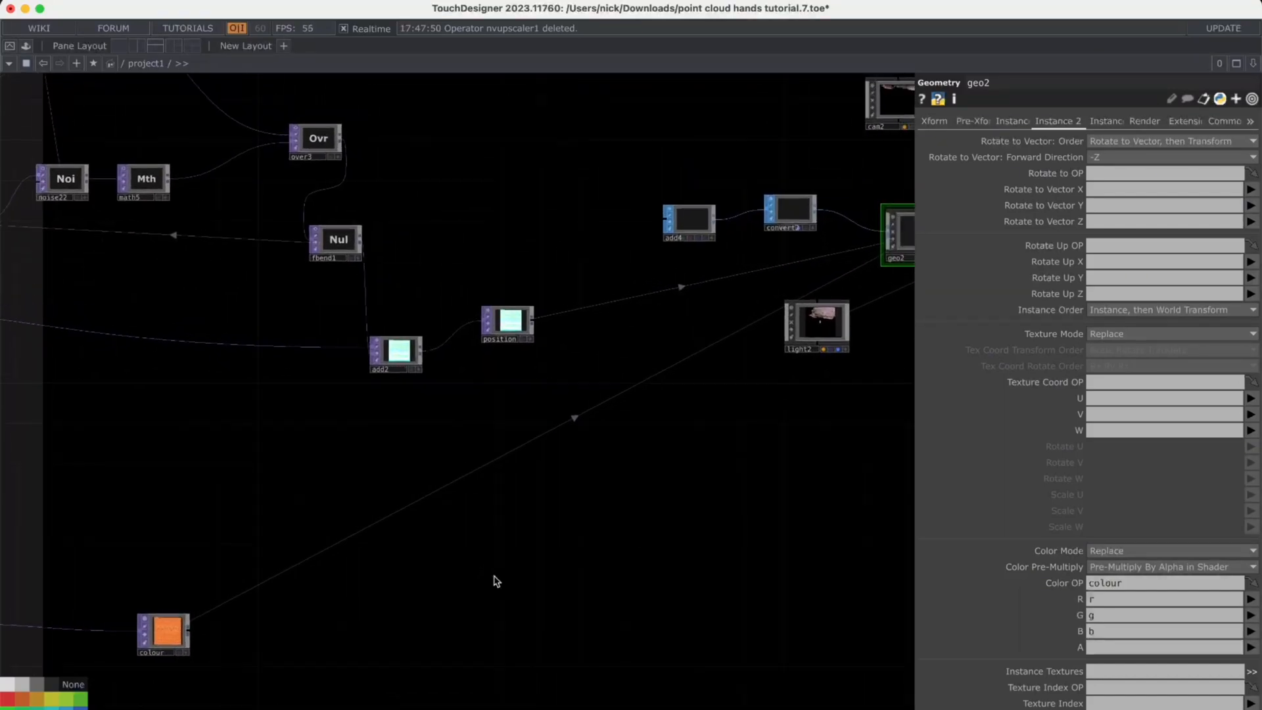
pyautogui.scroll(-5, 495, 582)
pyautogui.moveTo(357, 543); pyautogui.dragTo(125, 566)
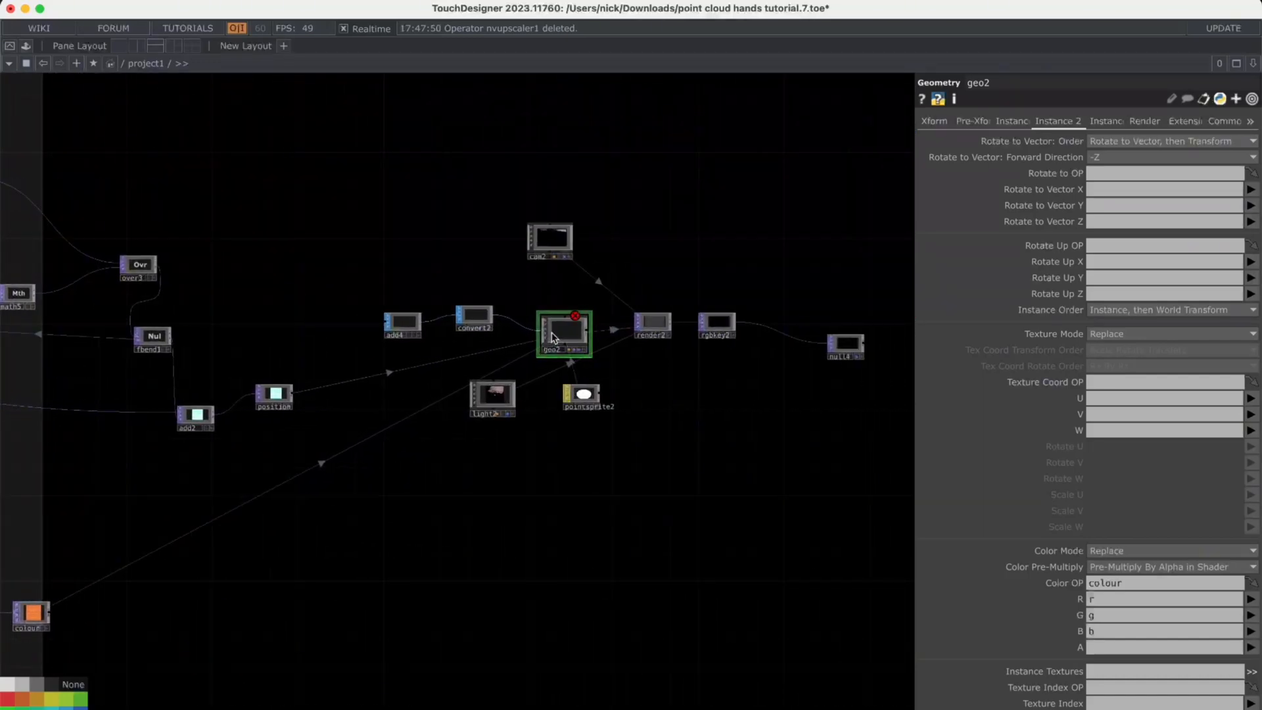
pyautogui.click(1011, 121)
pyautogui.hscroll(-5, 566, 510)
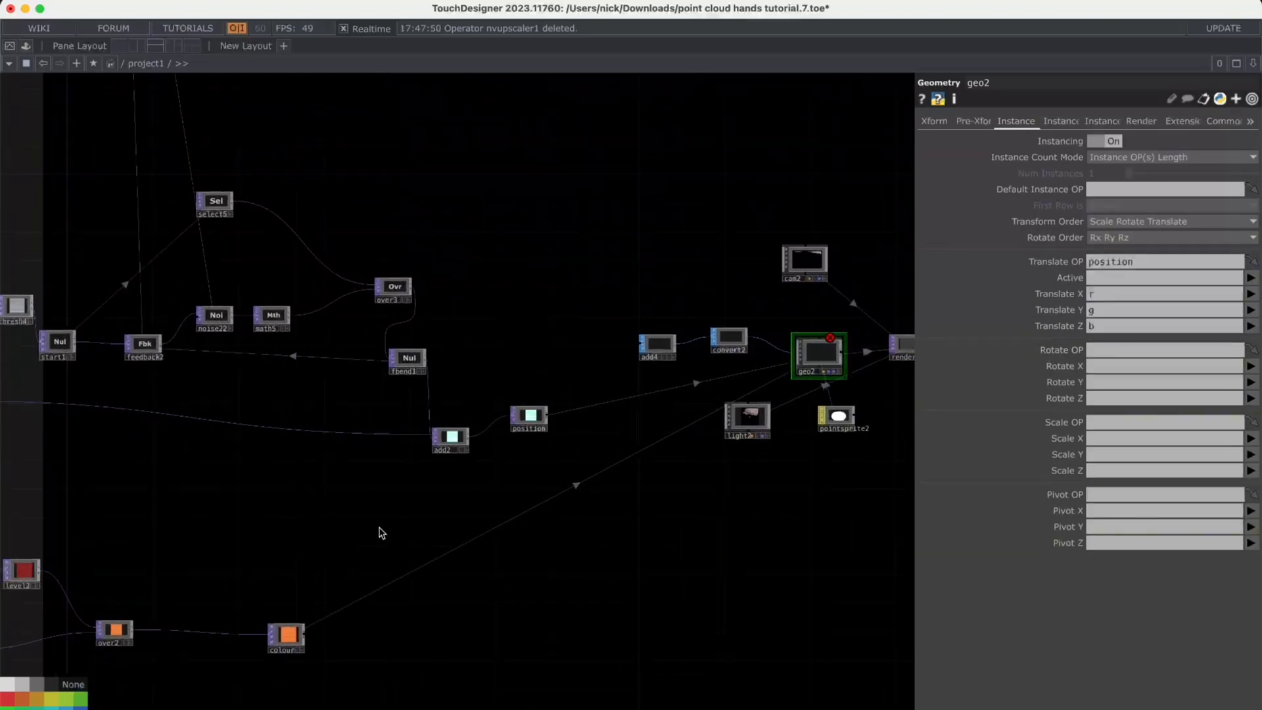
# Reset the feedback2 loop by switching its Reset on and back off
pyautogui.click(202, 341)
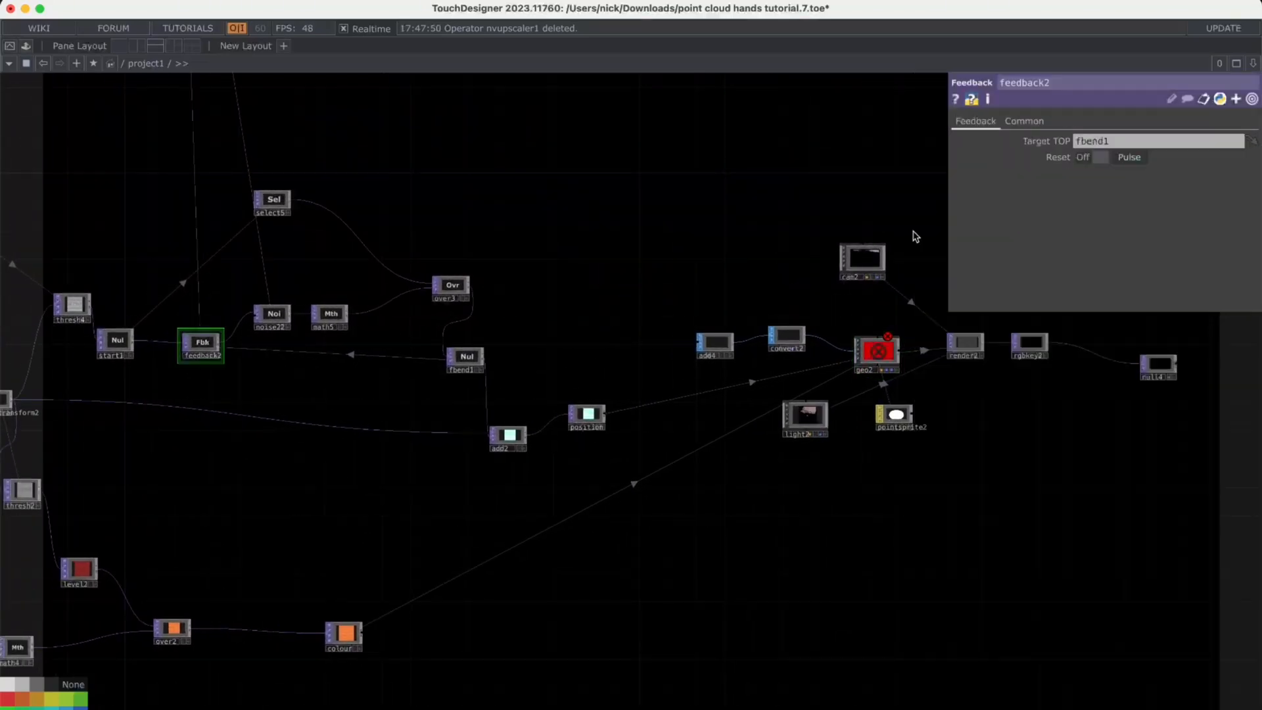
pyautogui.click(1089, 159)
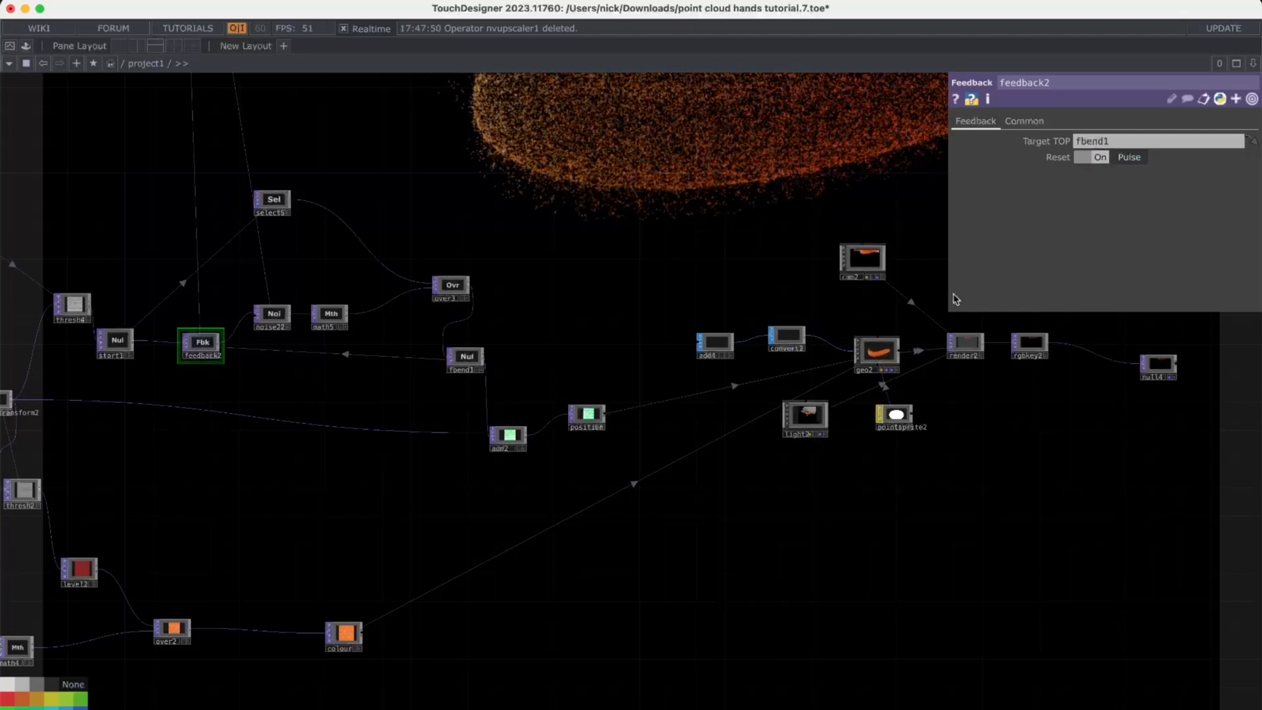
pyautogui.click(1083, 159)
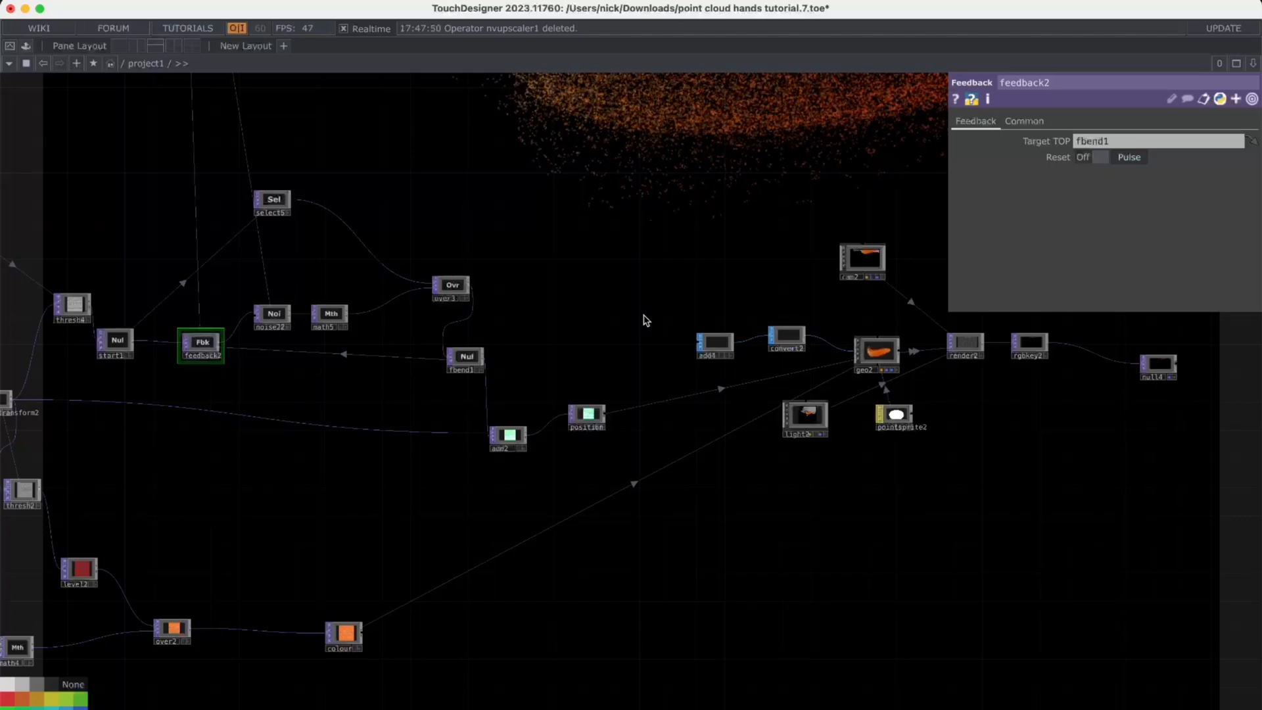
# Undo the trial Uniform Scale change on pointtransform2 and set its Translate Y to -2
pyautogui.moveTo(646, 320); pyautogui.dragTo(619, 449)
pyautogui.scroll(2, 774, 386)
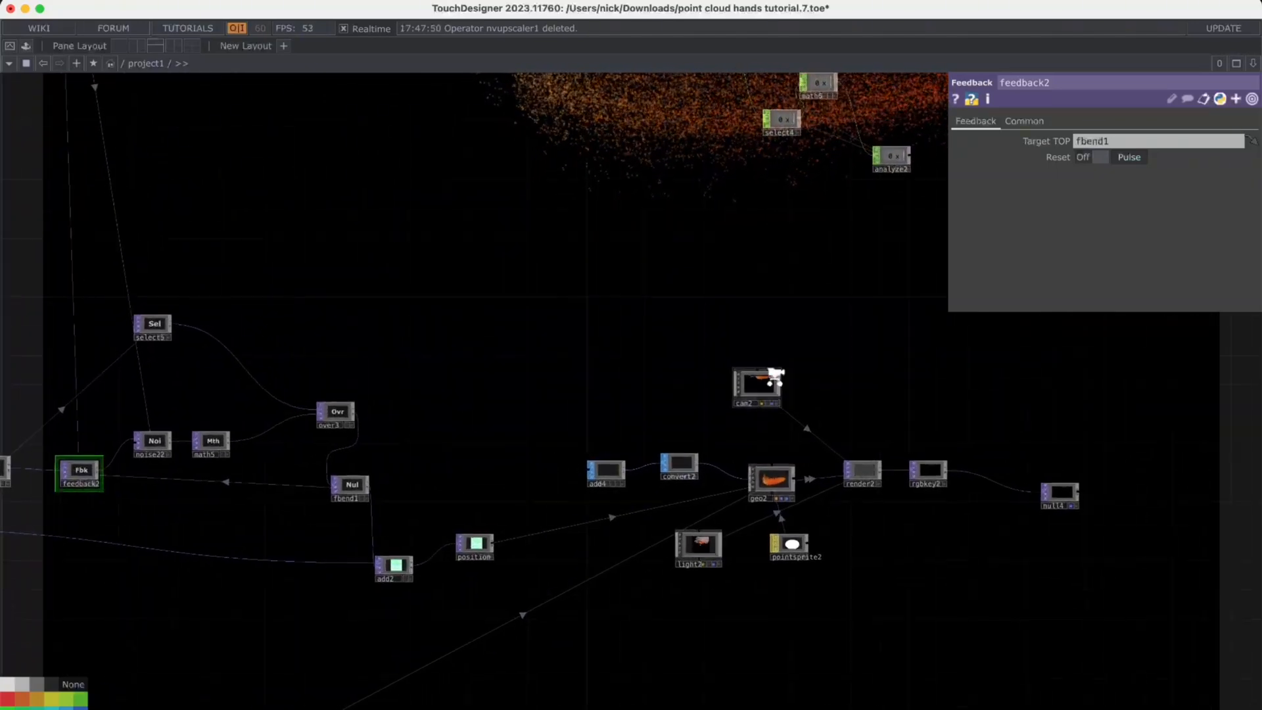
pyautogui.hscroll(-5, 646, 238)
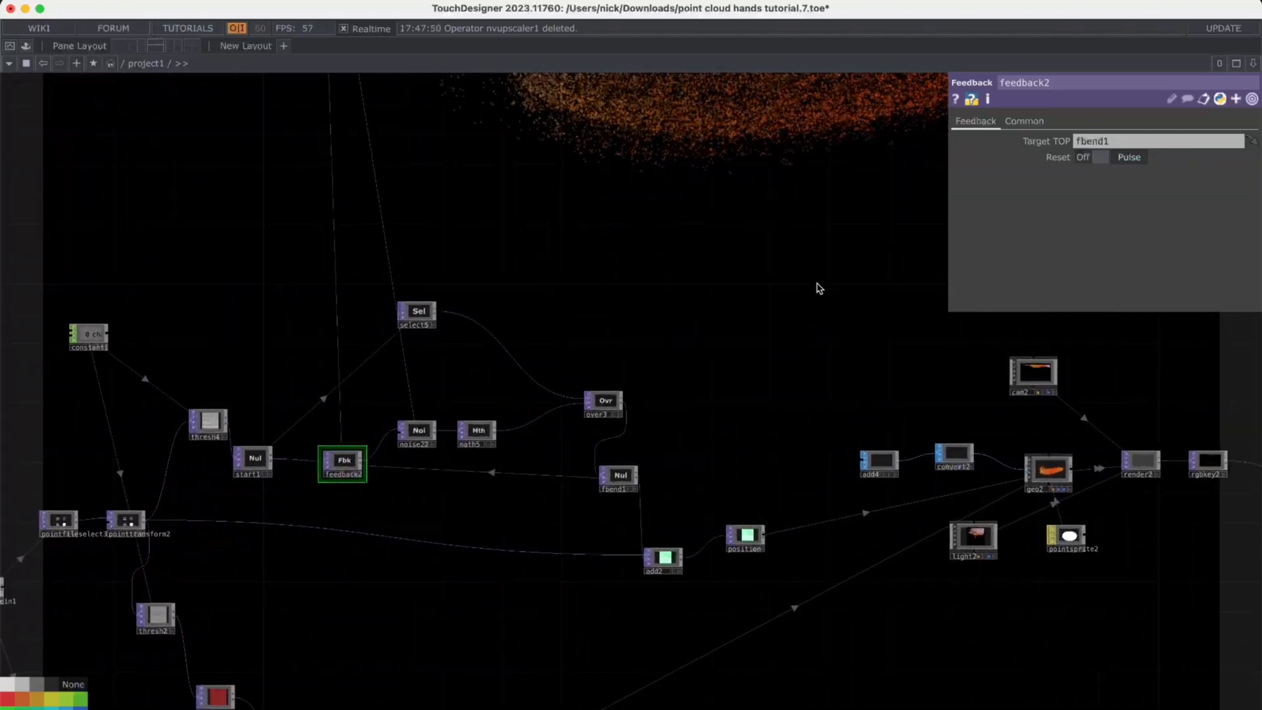
pyautogui.hscroll(-3, 674, 345)
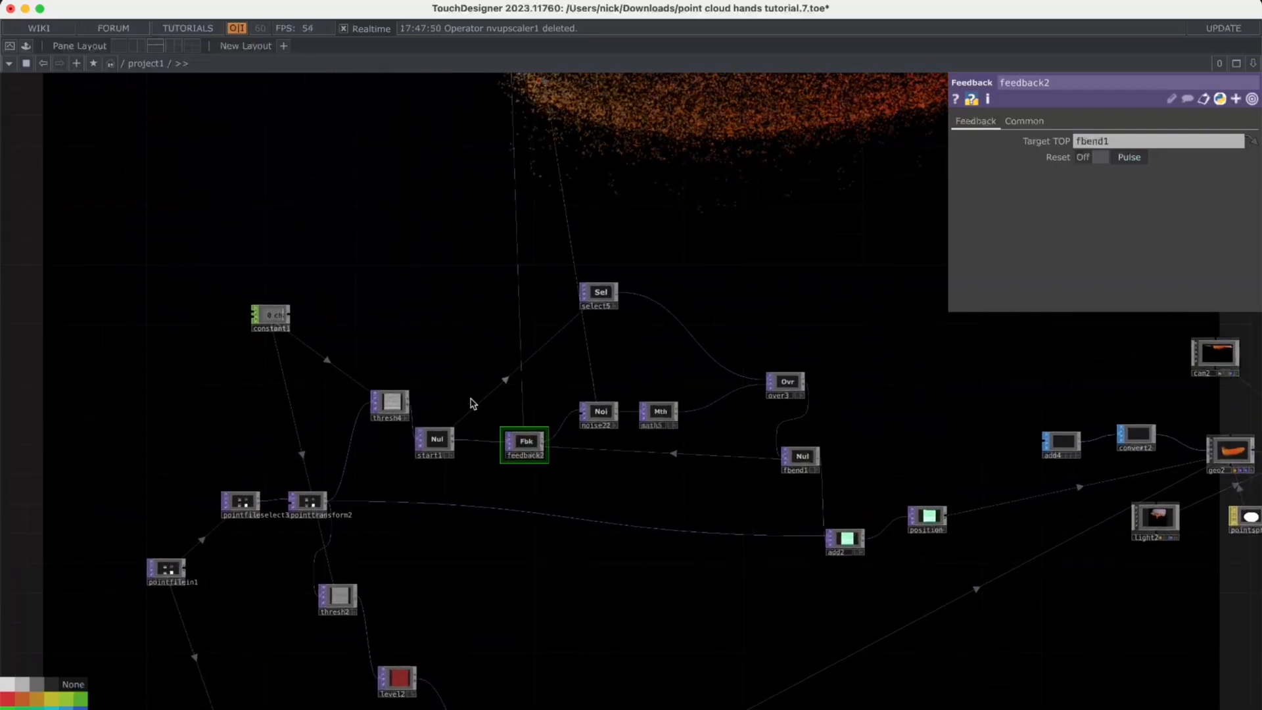
pyautogui.click(314, 505)
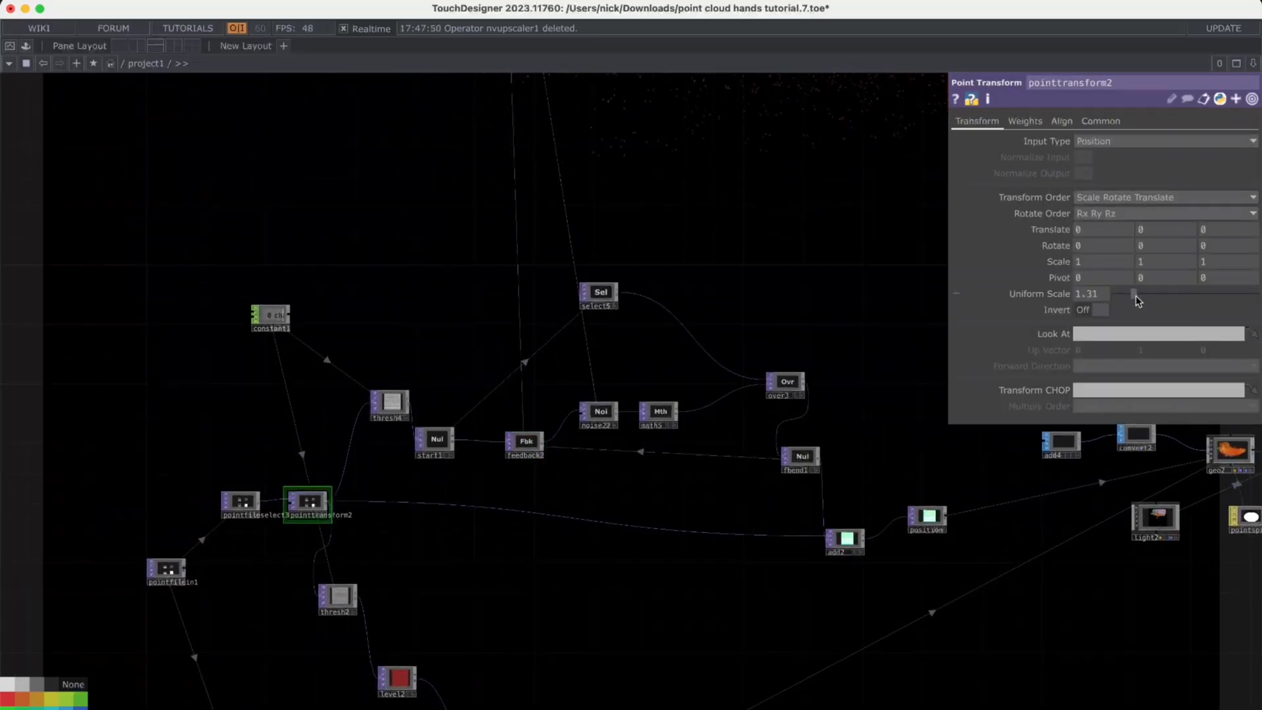
pyautogui.press('super+z')
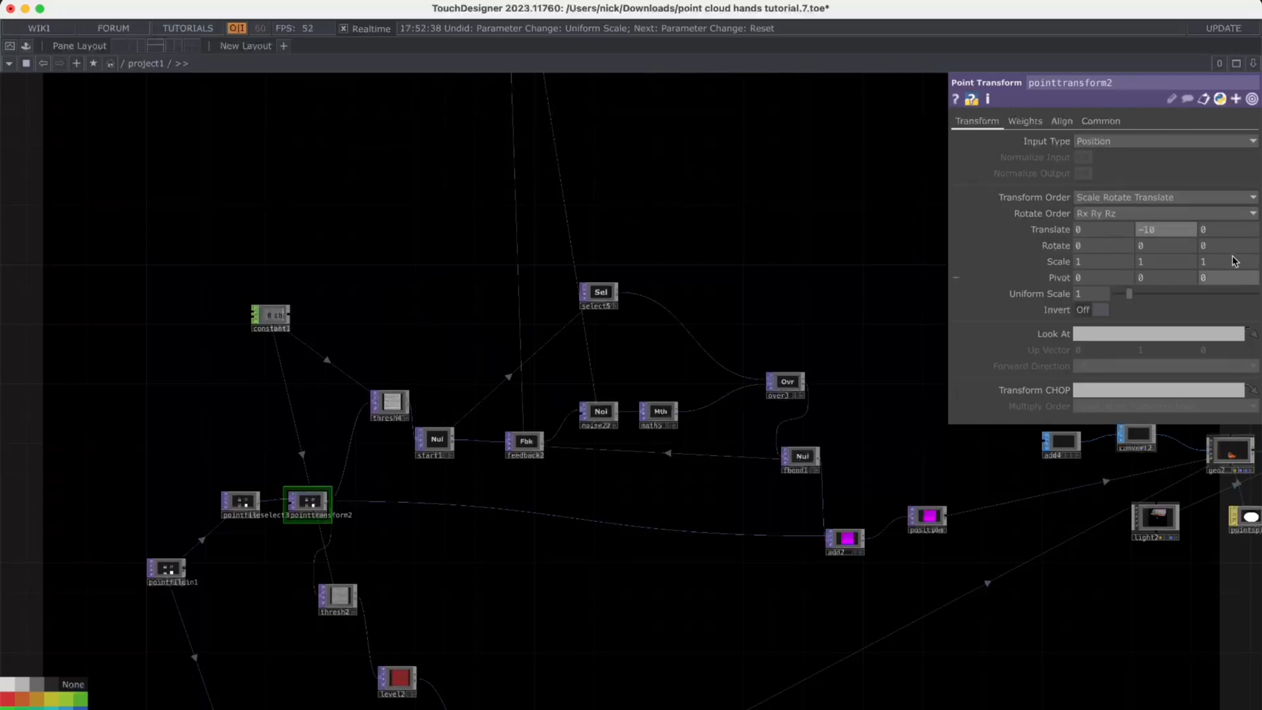
pyautogui.press('Return')
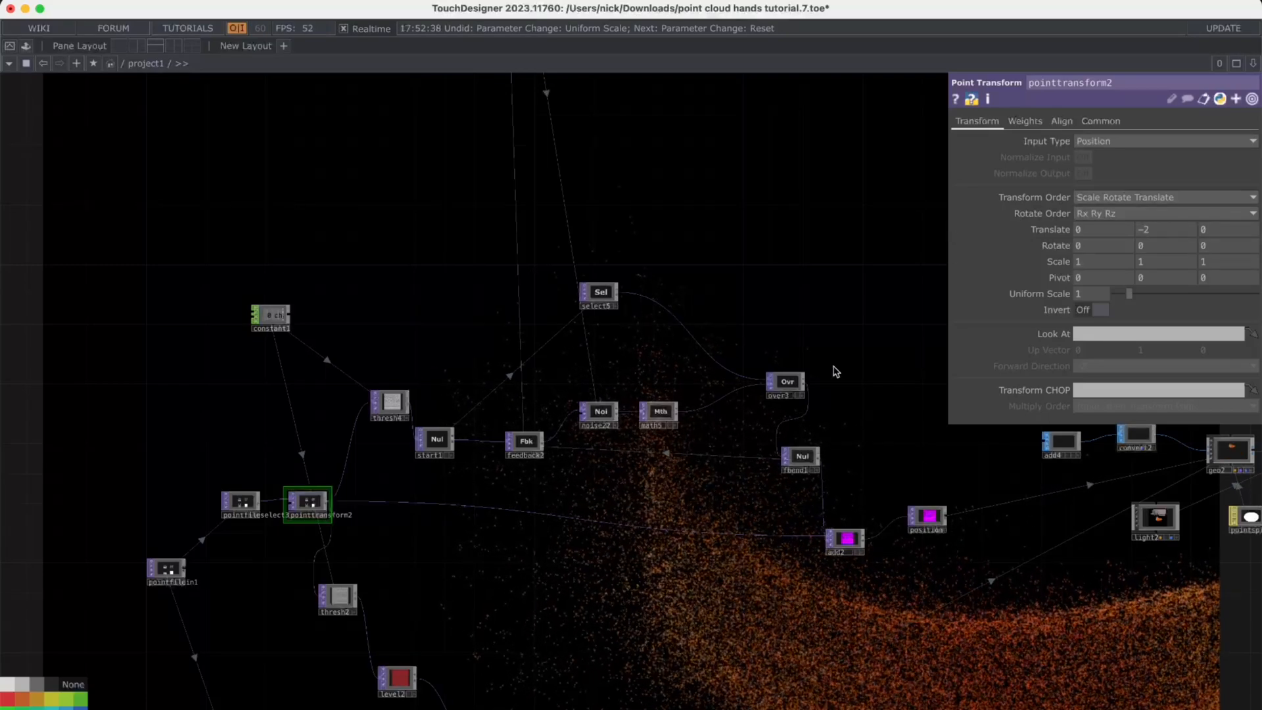
# Review cam2's transform settings and geo2's instancing settings
pyautogui.moveTo(1120, 332); pyautogui.dragTo(598, 338)
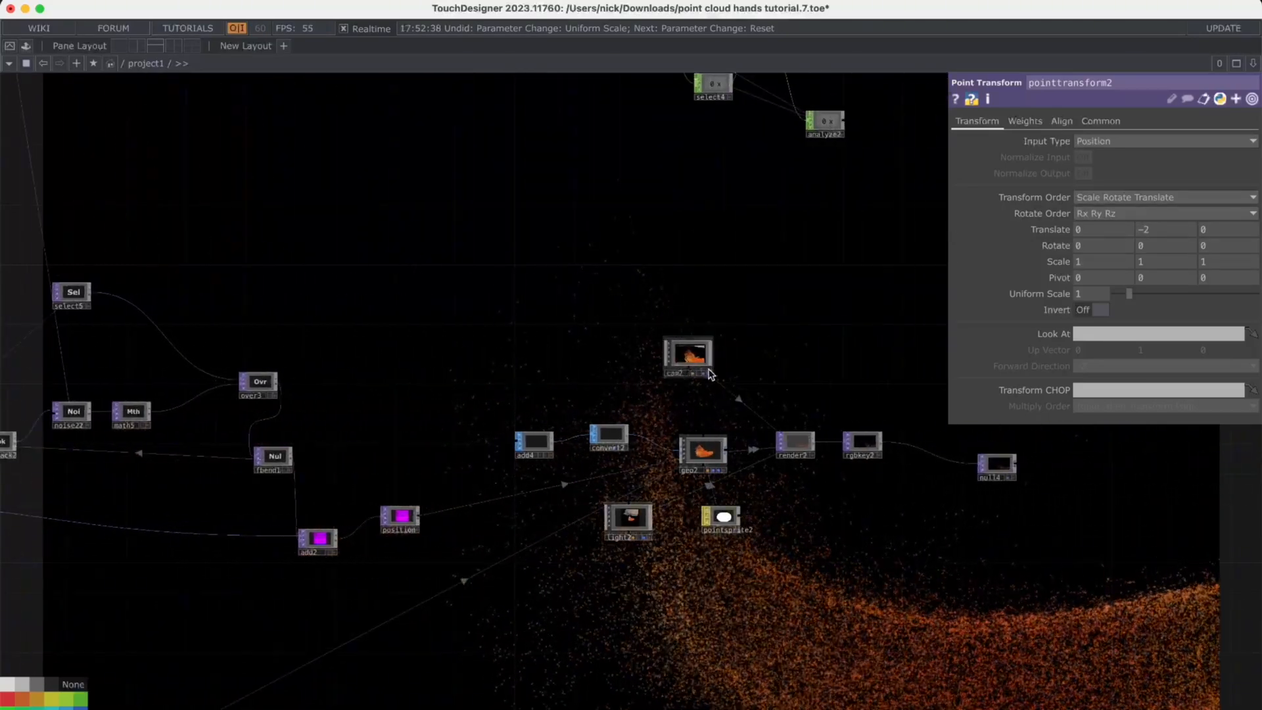
pyautogui.scroll(5, 707, 371)
pyautogui.click(706, 371)
pyautogui.scroll(-6, 563, 486)
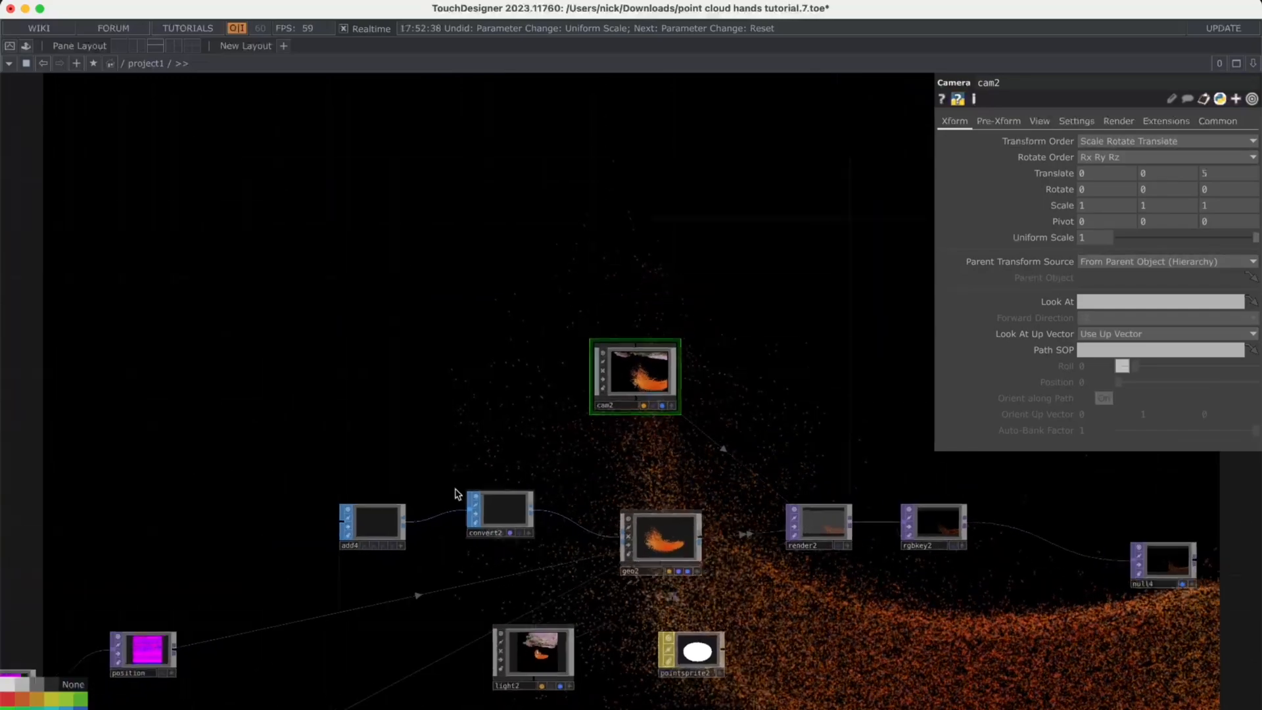
pyautogui.click(861, 428)
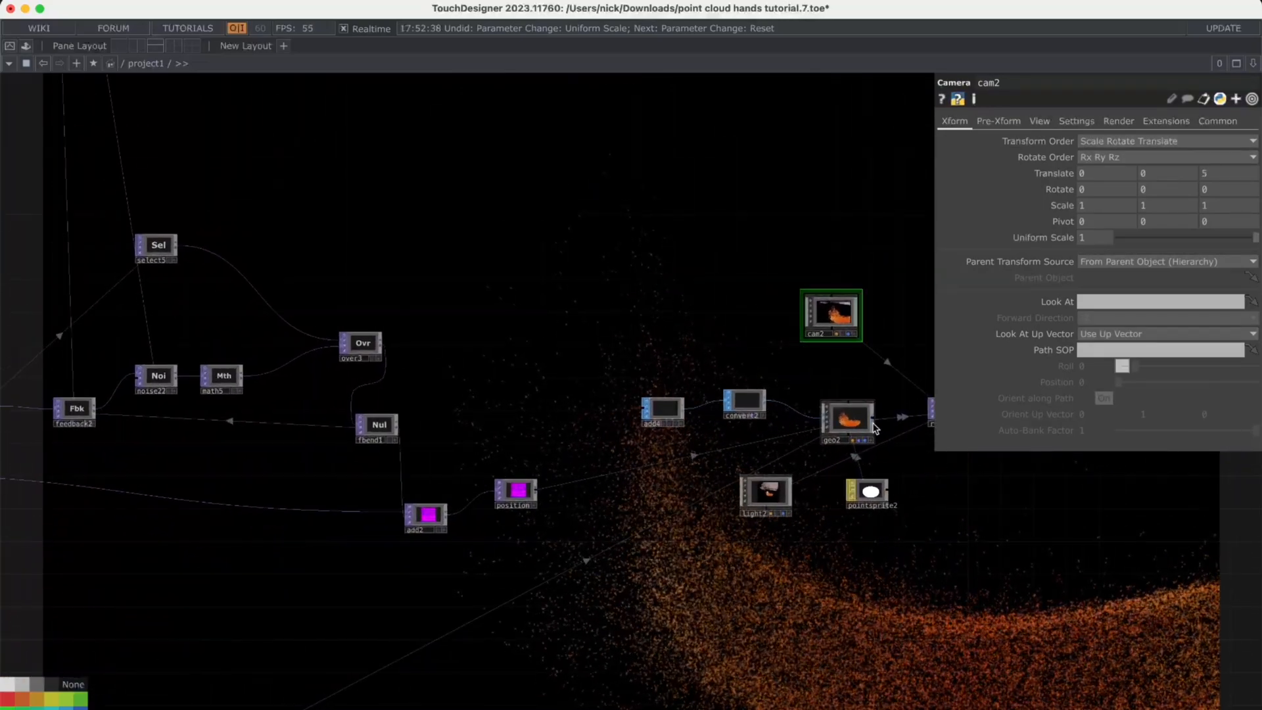
# Set Translate X on pointtransform2 to -1
pyautogui.moveTo(524, 570); pyautogui.dragTo(766, 541)
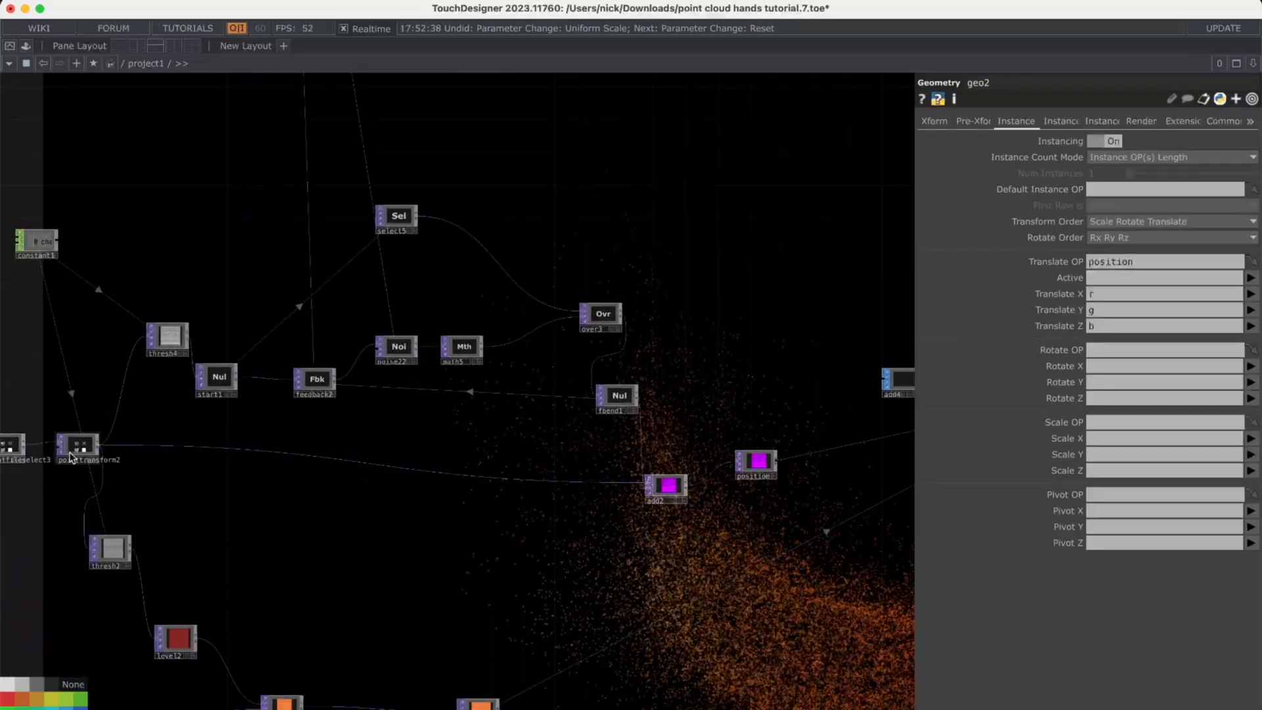
pyautogui.click(78, 445)
pyautogui.click(1104, 230)
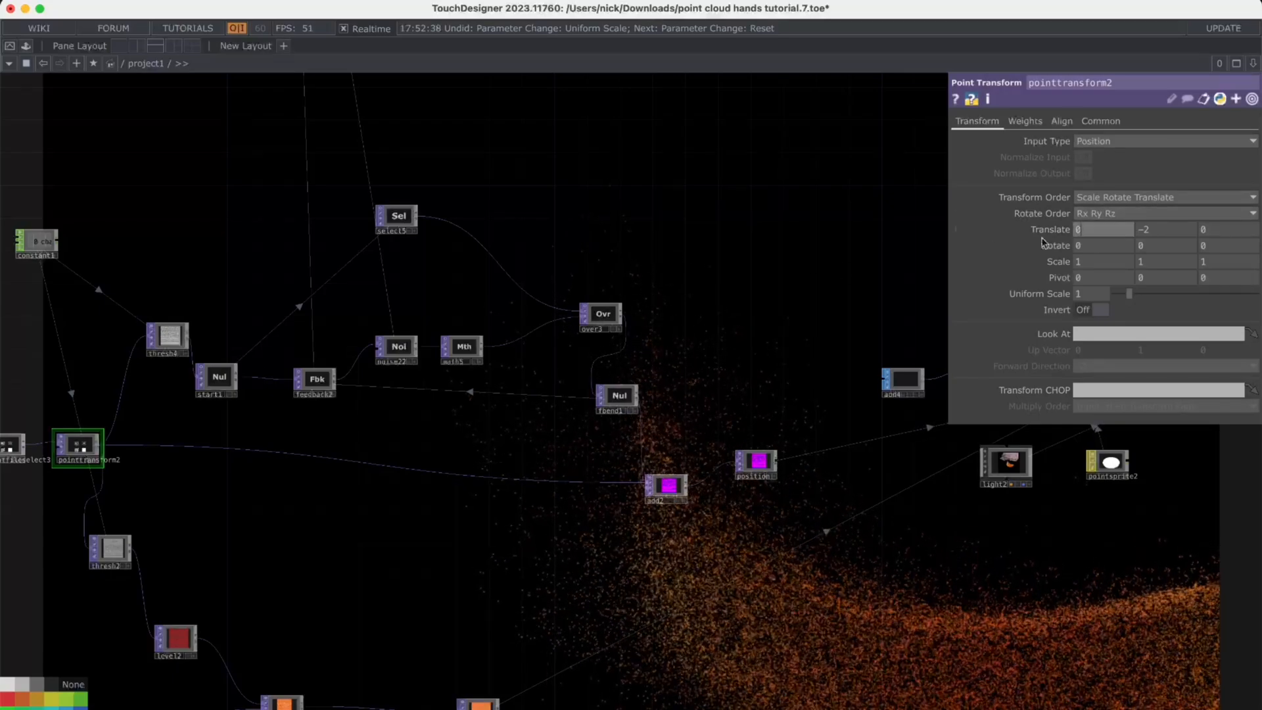
pyautogui.write('-1')
pyautogui.press('Return')
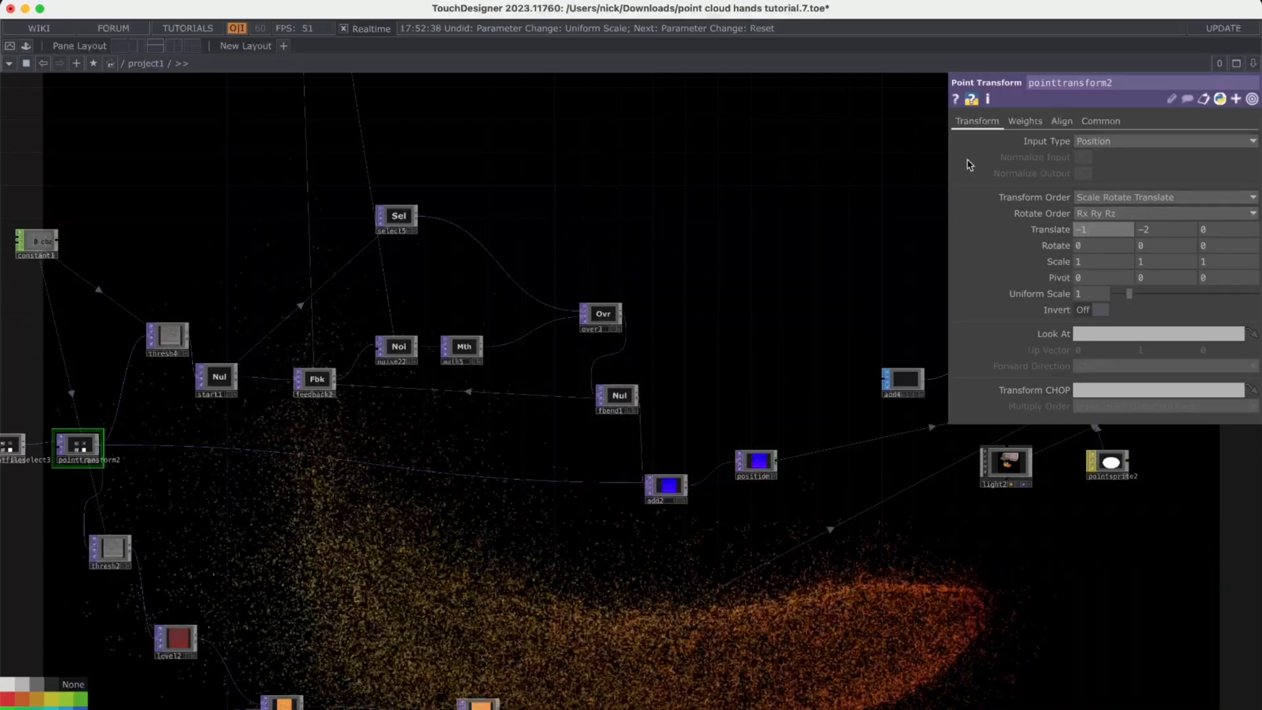
# Try a Translate Y of -1 on pointtransform2 and settle on -1.5
pyautogui.click(1178, 228)
pyautogui.write('-1')
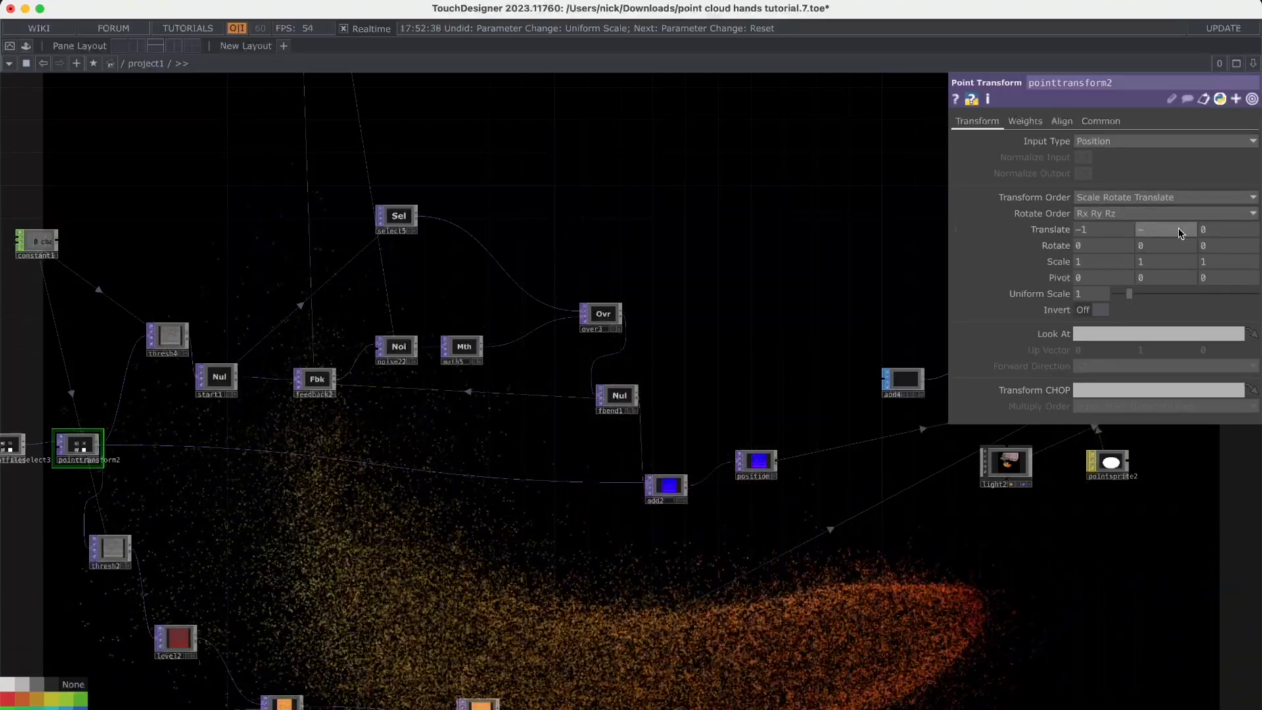
pyautogui.press('Return')
pyautogui.click(1167, 230)
pyautogui.write('-1.5')
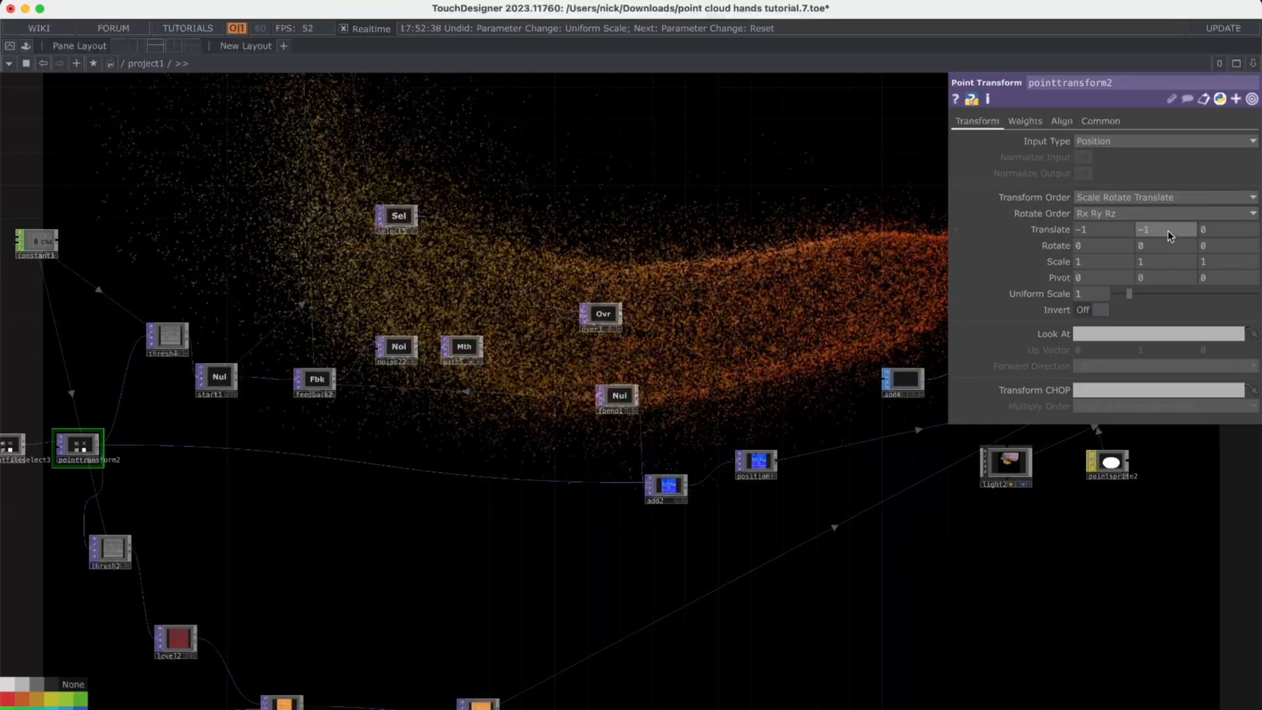
pyautogui.press('Return')
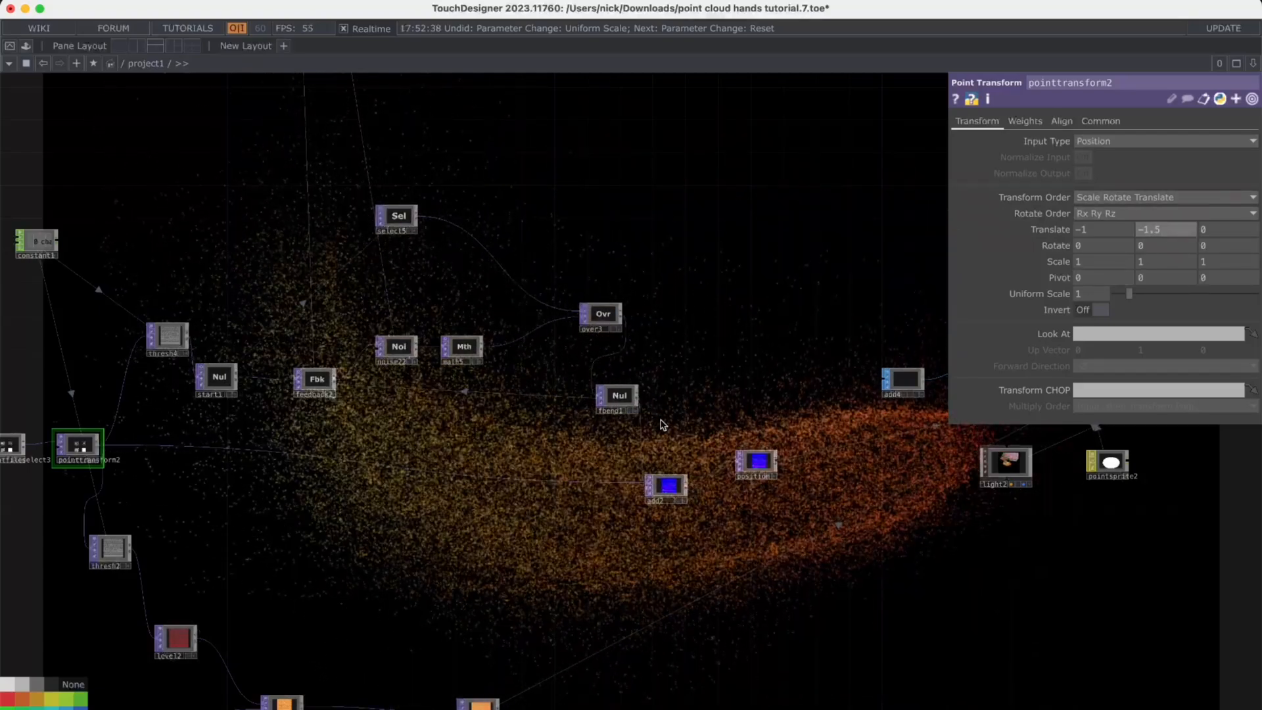
# Replace the select3 expression on noise22's Harmonic Gain with a constant 0.8 and save the project
pyautogui.click(408, 353)
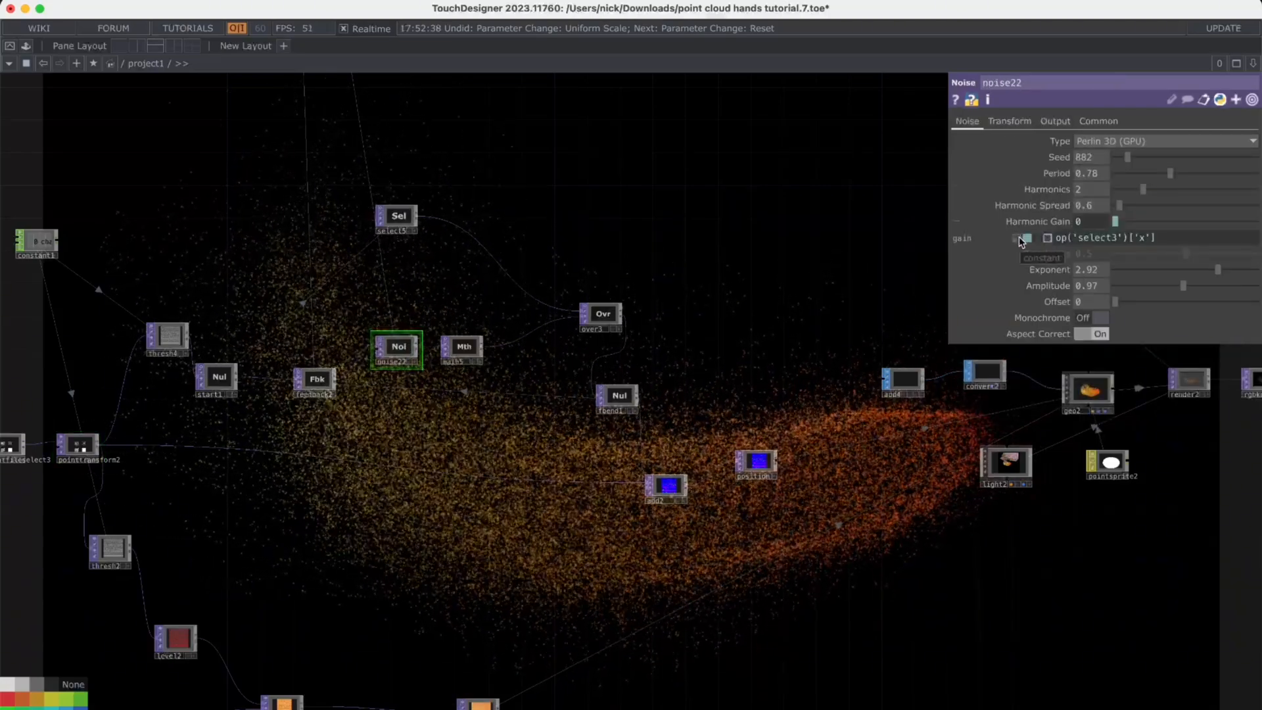
pyautogui.hscroll(-3, 677, 393)
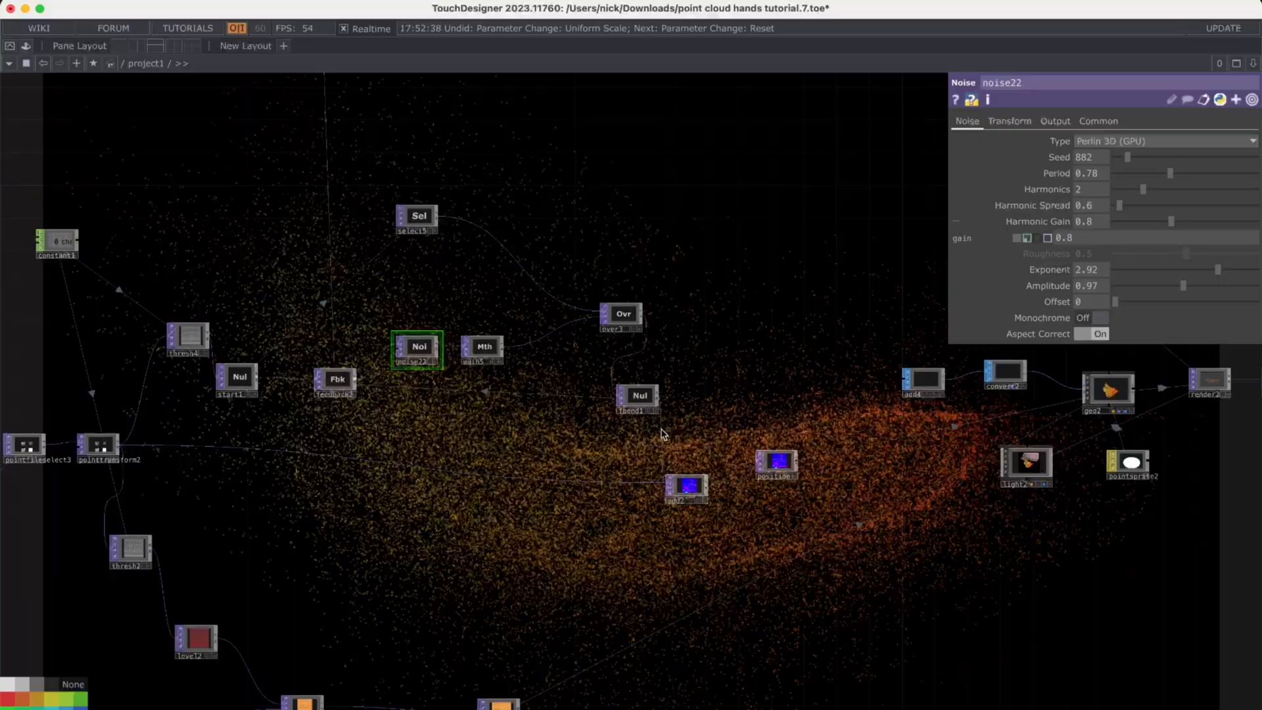
pyautogui.hotkey('ctrl', 's')
pyautogui.scroll(-3, 677, 427)
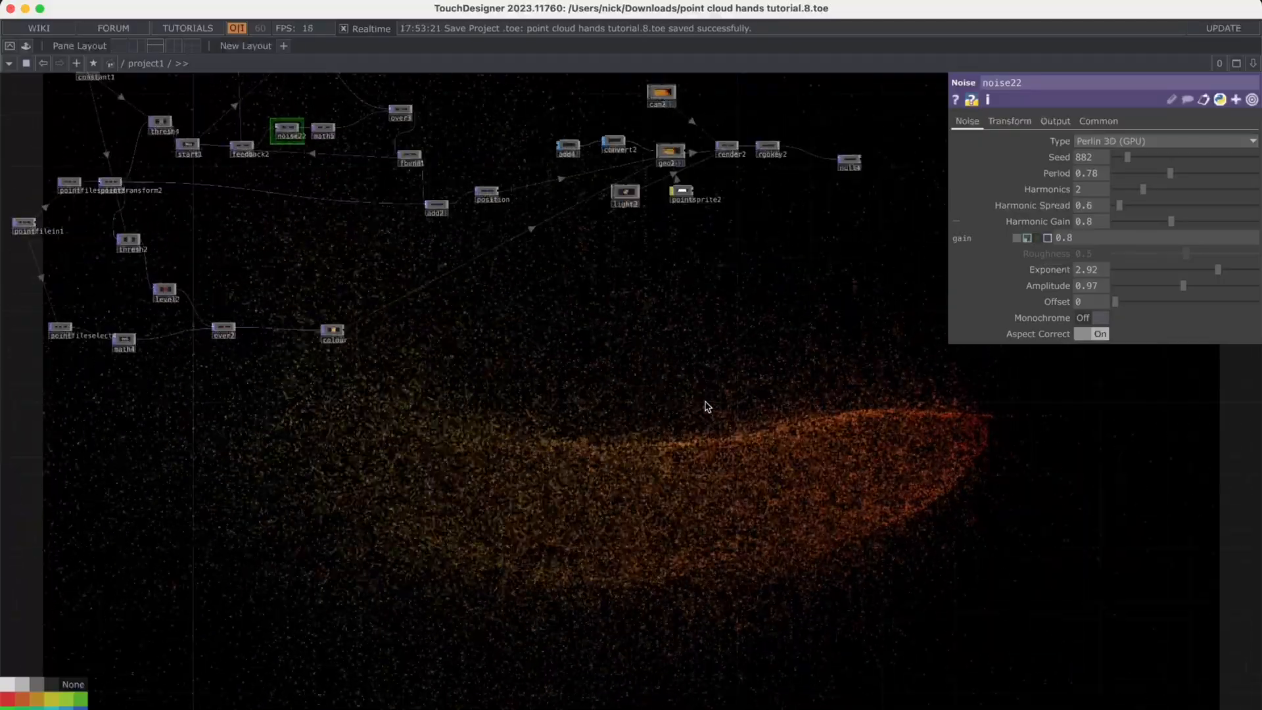
# Switch noise22's Translate Z to a constant value and back to its absTime.seconds *0.1 expression
pyautogui.scroll(5, 652, 395)
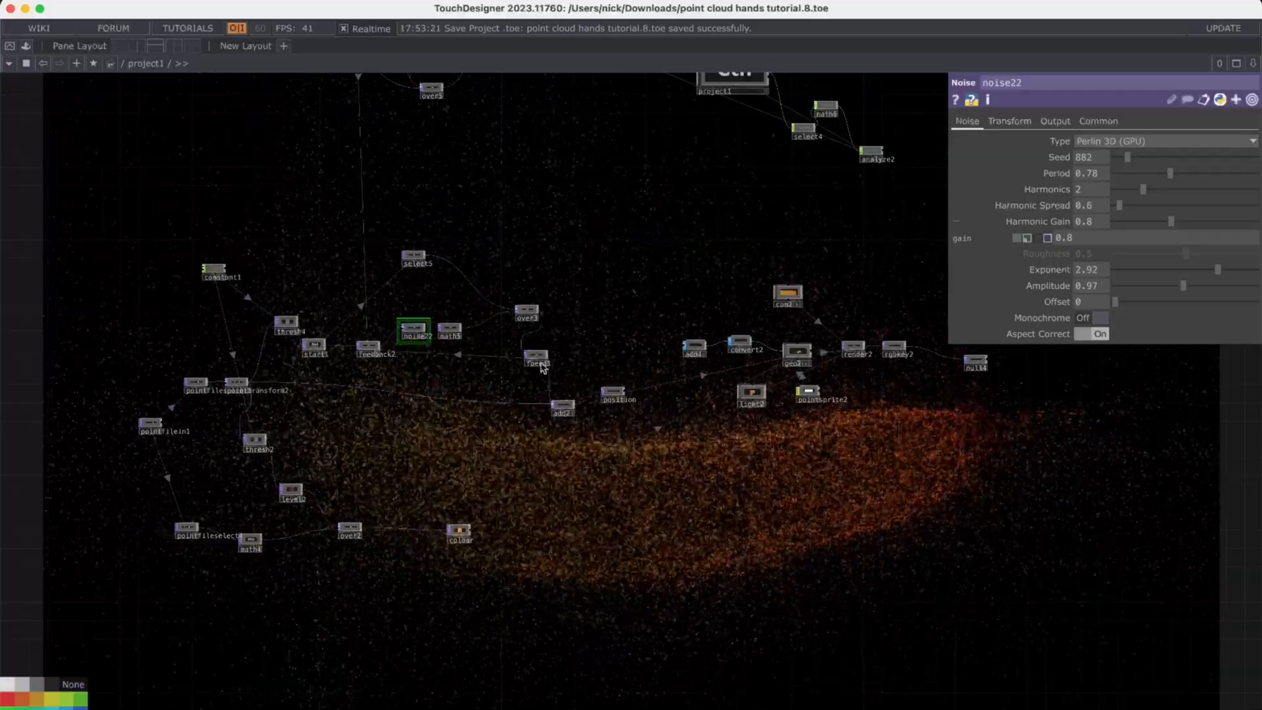
pyautogui.click(1010, 121)
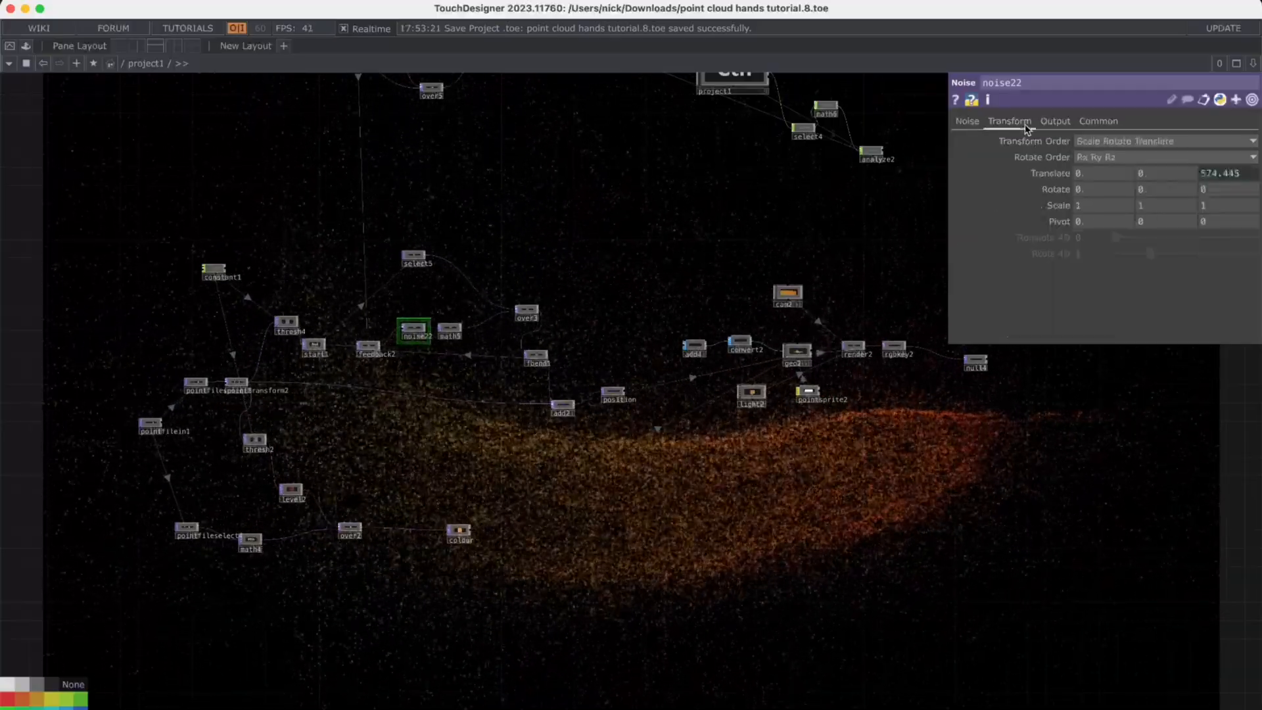
pyautogui.click(1050, 172)
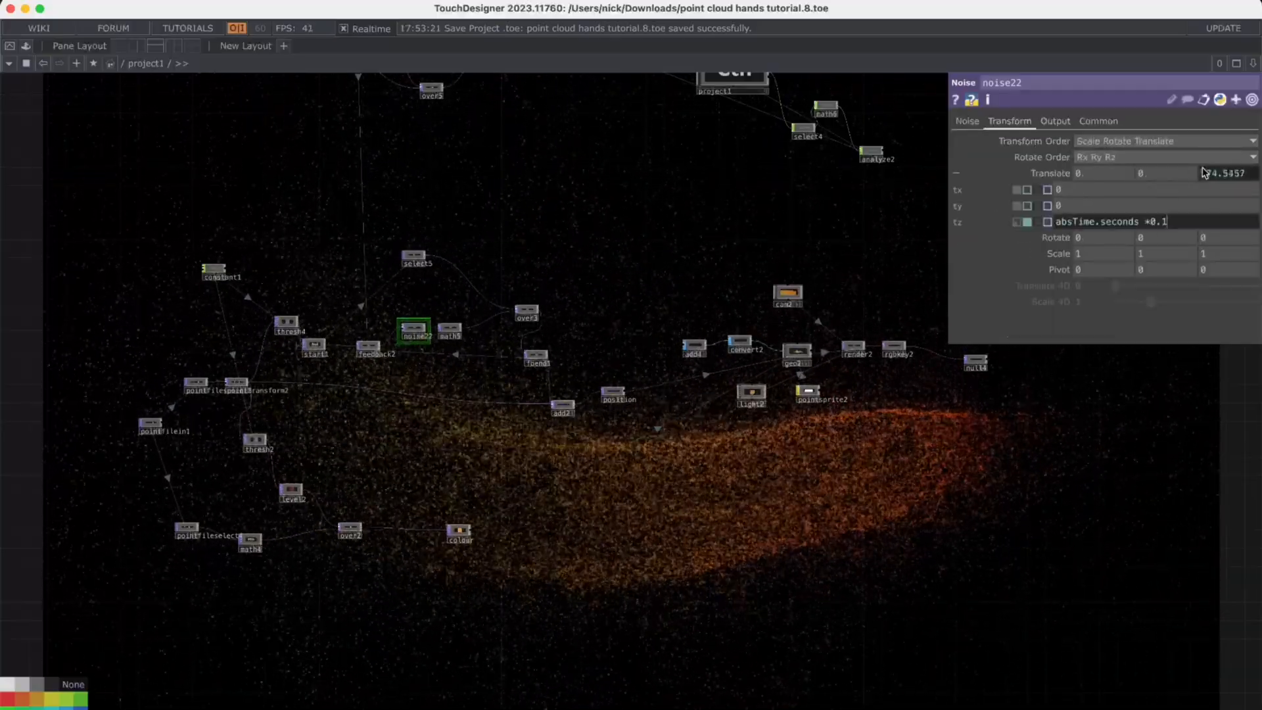
pyautogui.click(1016, 224)
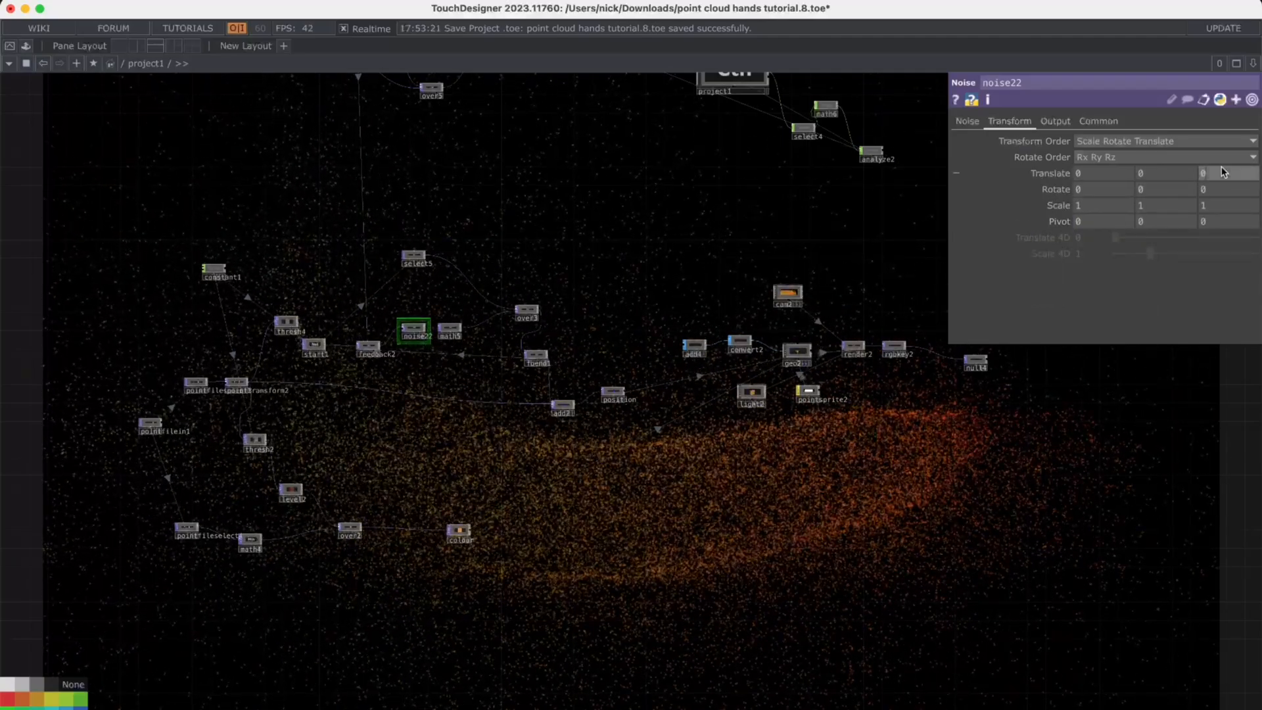
pyautogui.click(1050, 173)
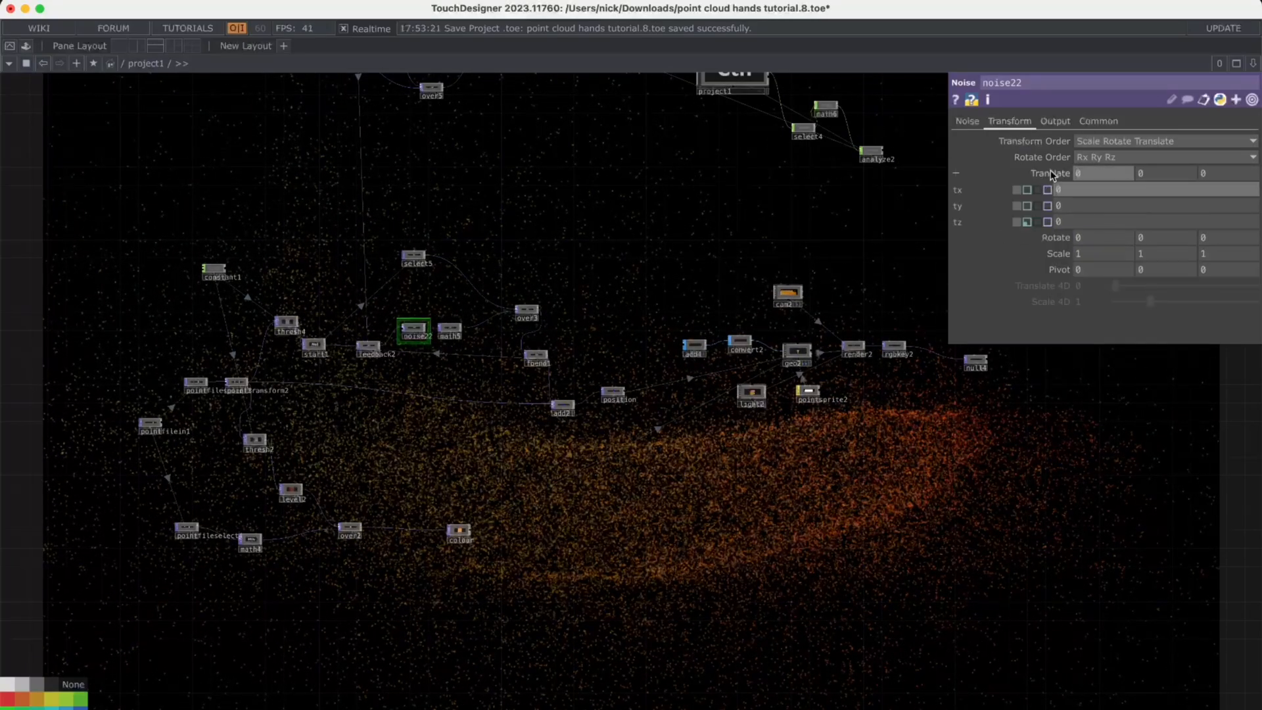
pyautogui.click(1028, 222)
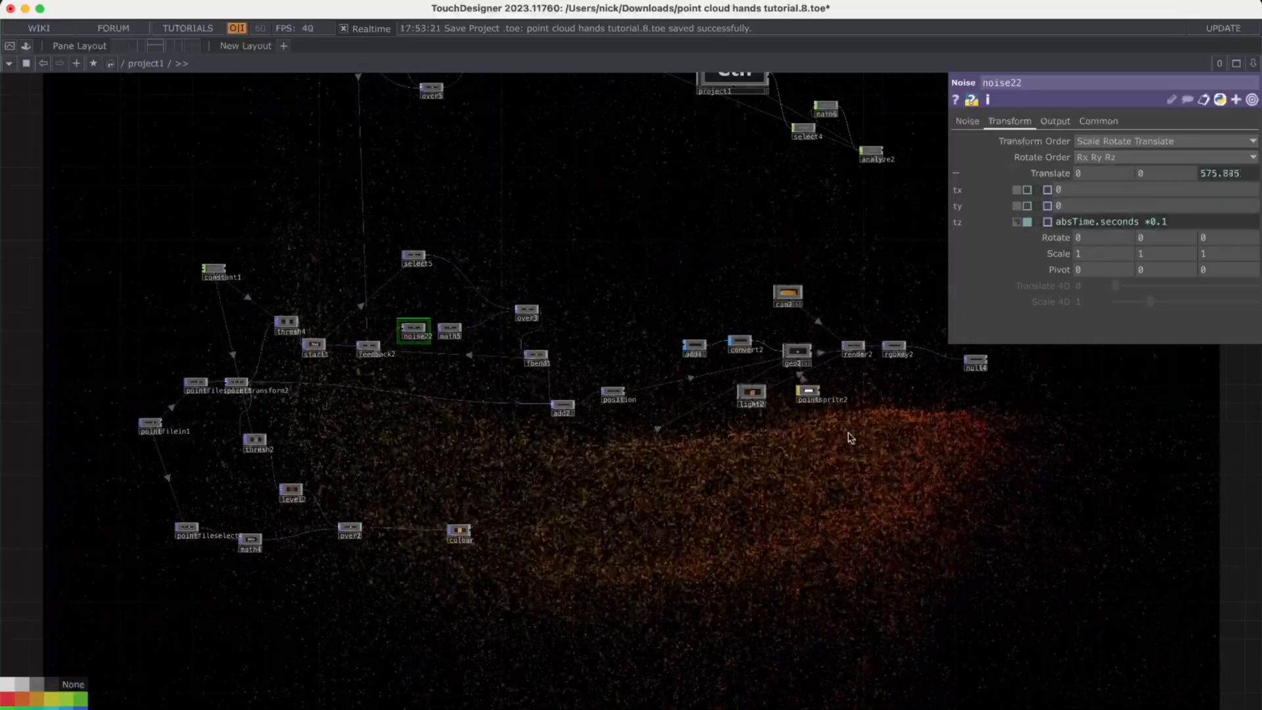
# Sweep the chan1 value of constant1 through its range, try -2, and return it to 0
pyautogui.click(222, 272)
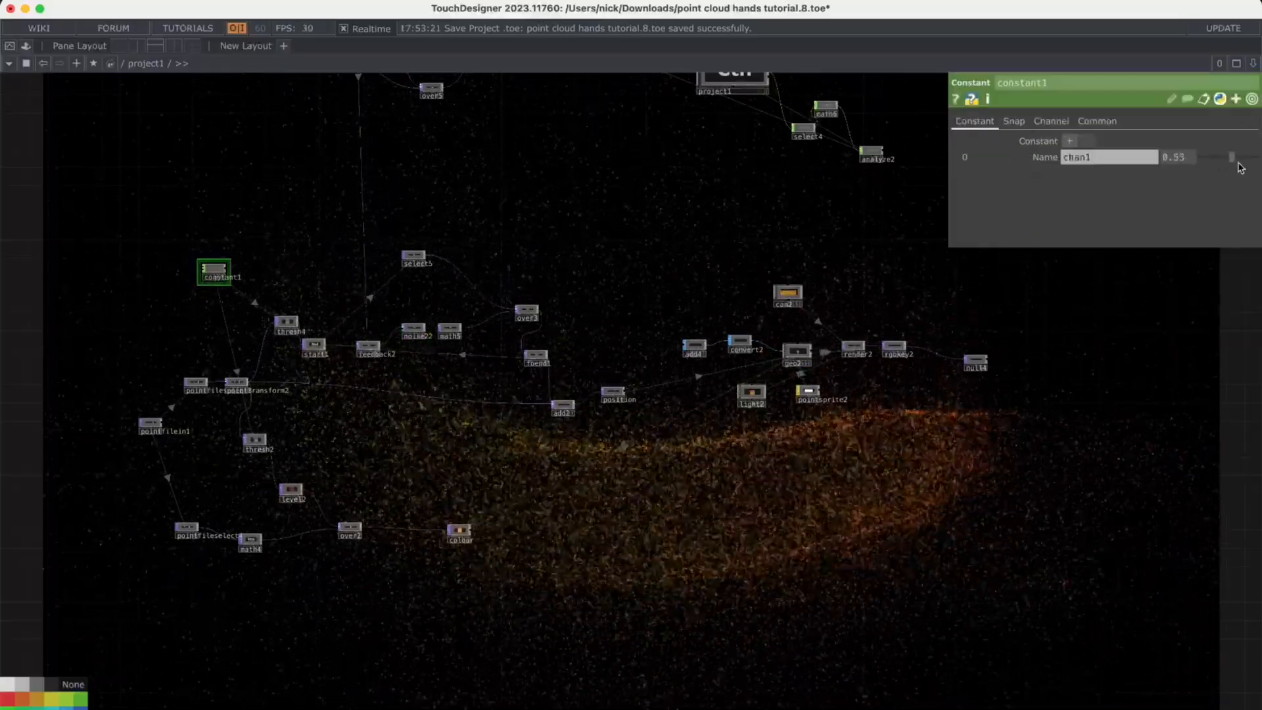
pyautogui.moveTo(1258, 175); pyautogui.dragTo(1144, 169)
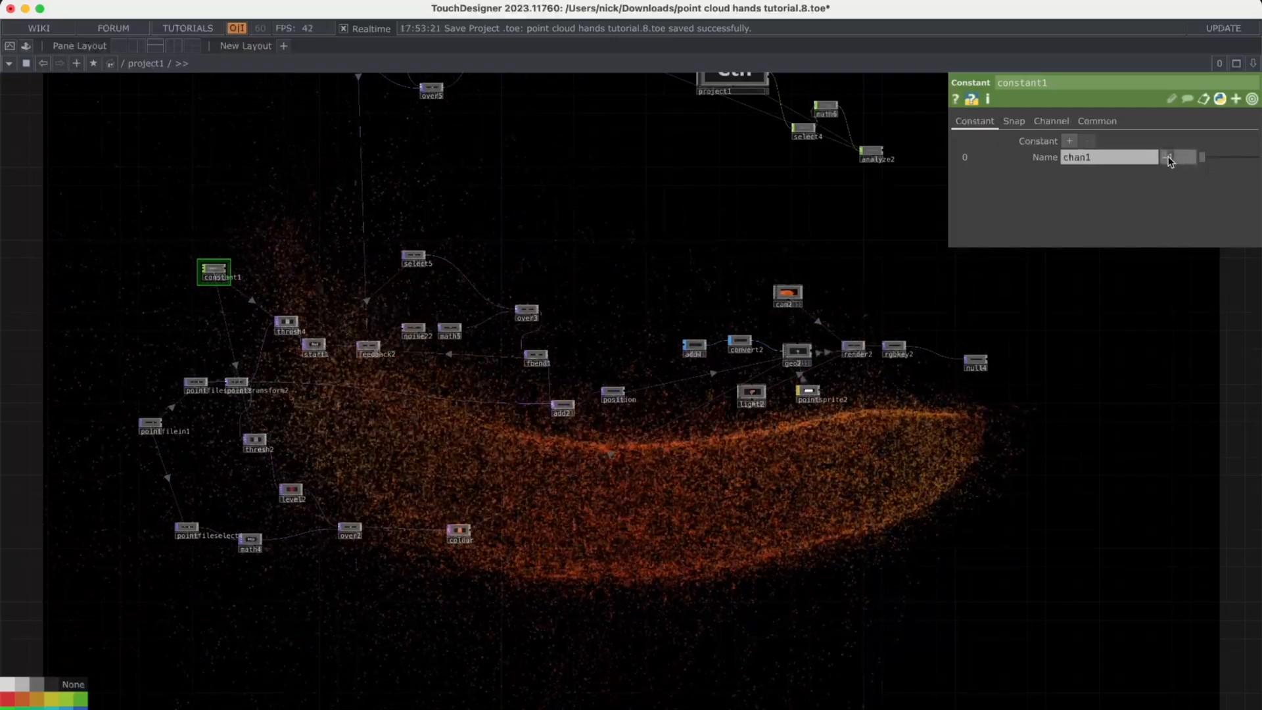
pyautogui.write('-2')
pyautogui.press('Return')
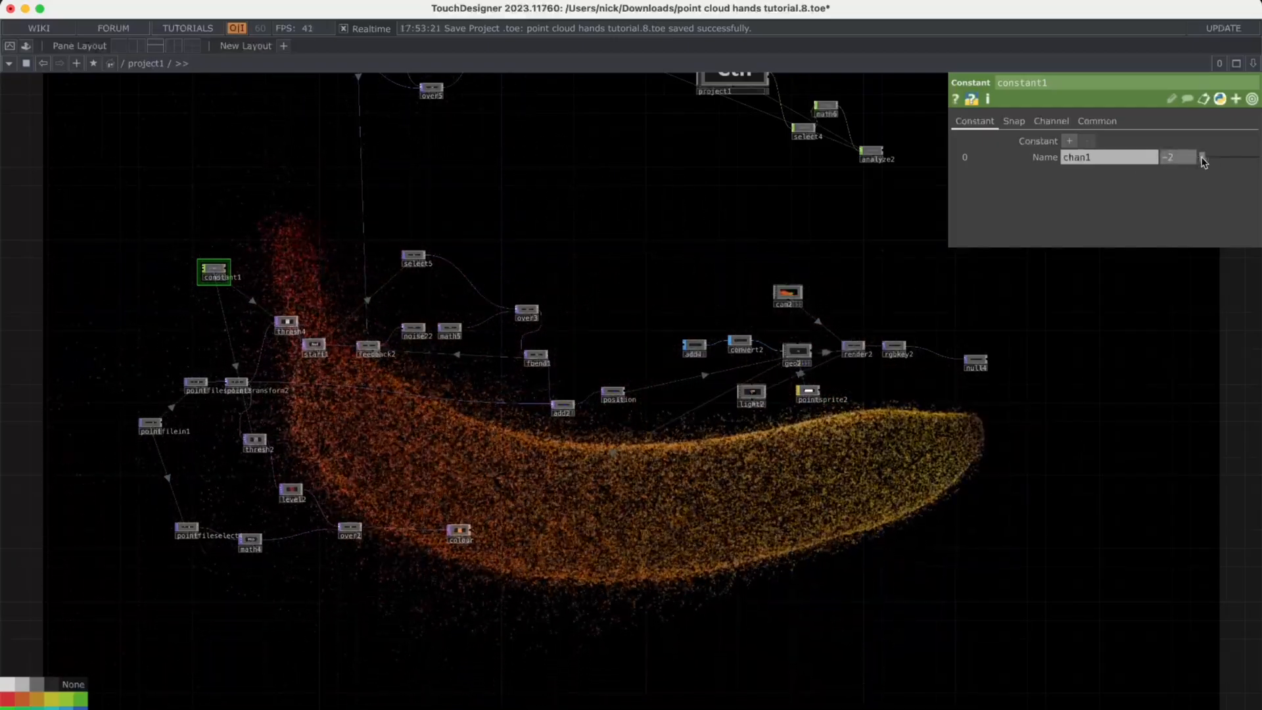
pyautogui.moveTo(1243, 173); pyautogui.dragTo(1162, 177)
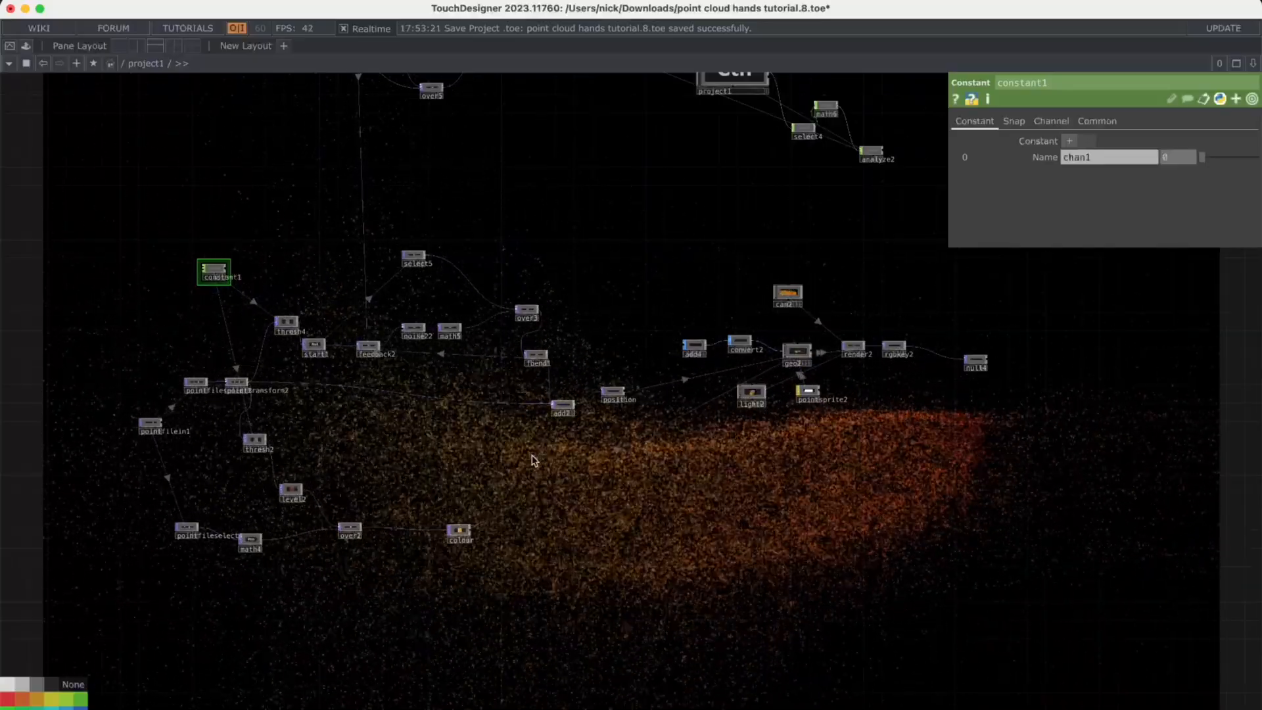
# Try a lower Soften value on thresh4 and undo the change
pyautogui.scroll(5, 253, 367)
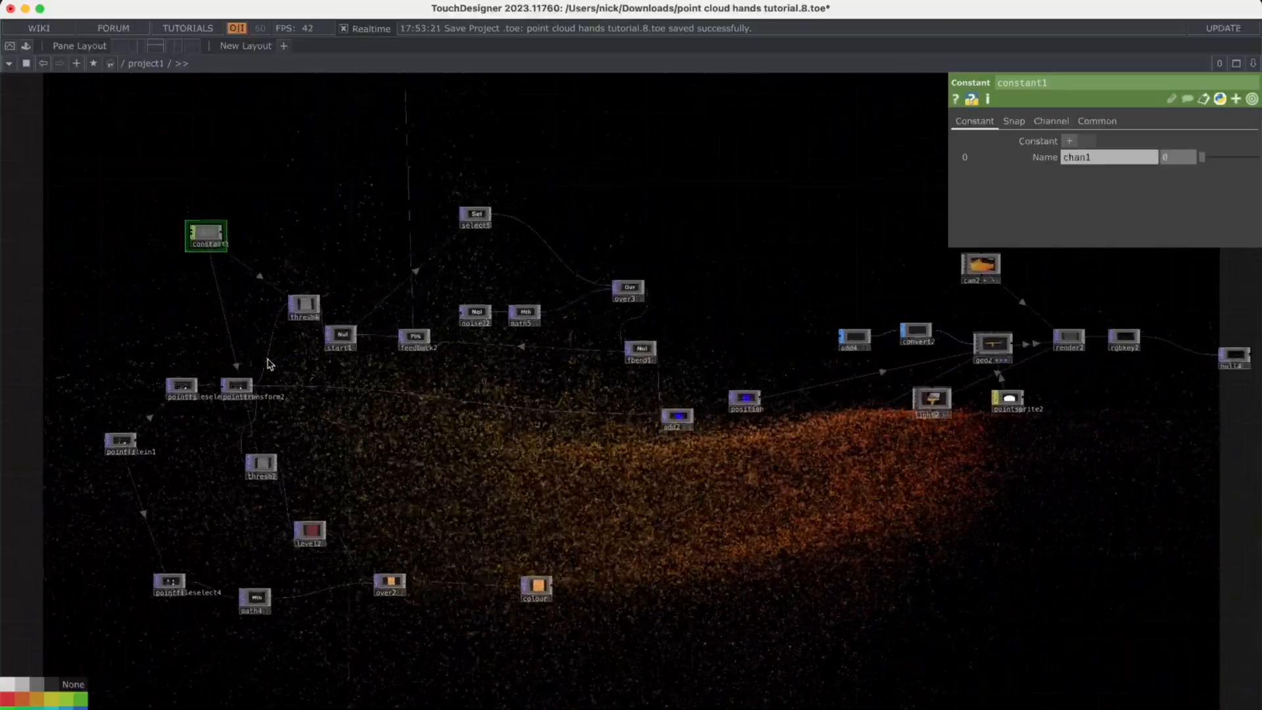
pyautogui.click(306, 302)
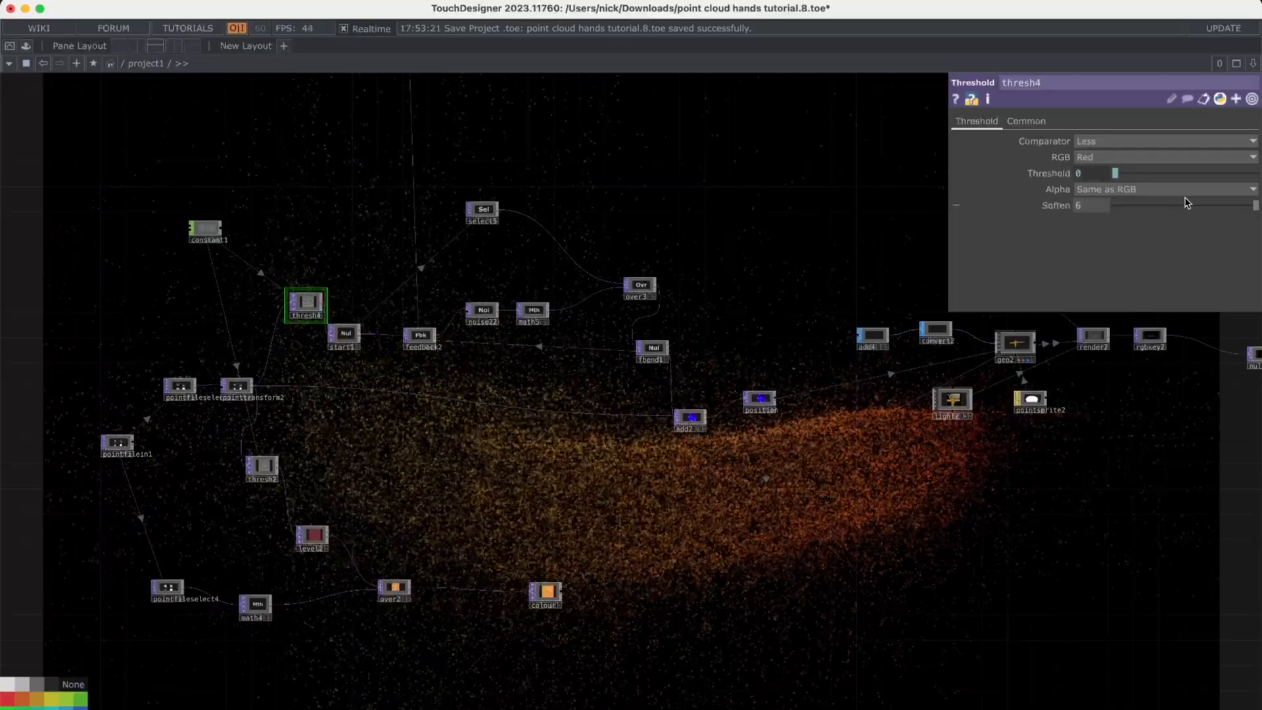
pyautogui.moveTo(1185, 205); pyautogui.dragTo(1013, 208)
pyautogui.press('super+z')
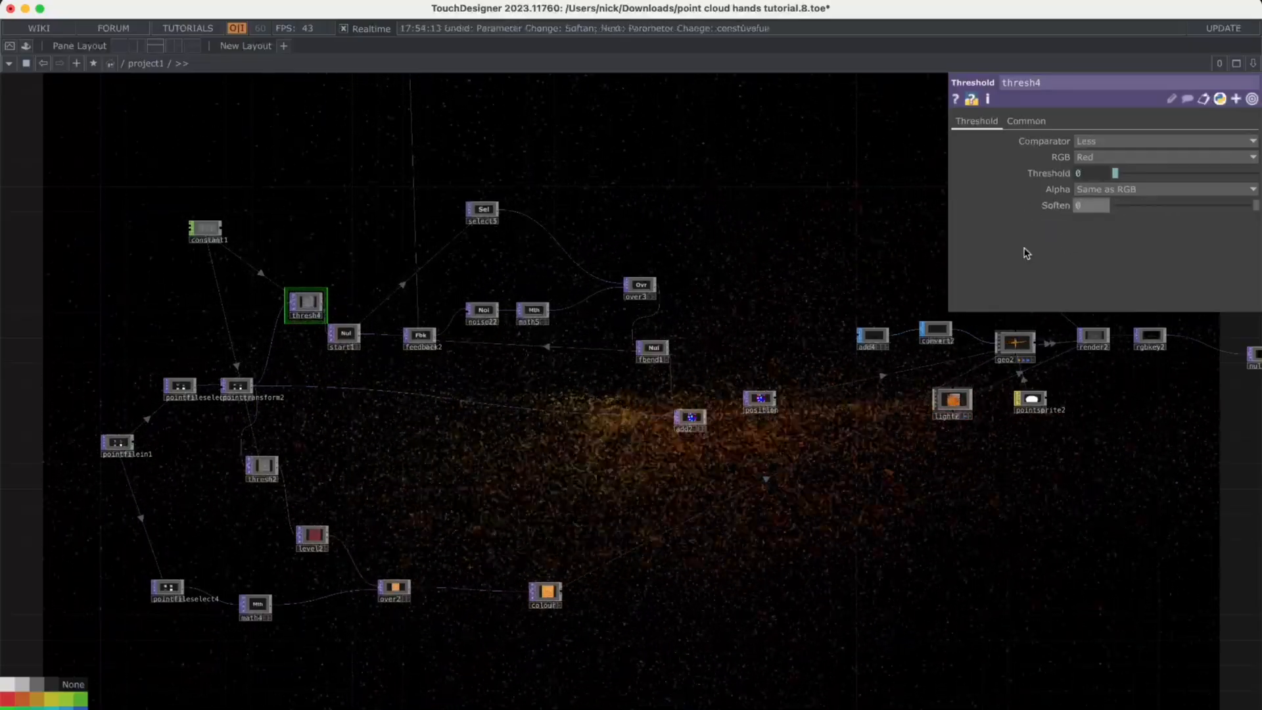
# Raise the Uniform Scale of pointtransform2 to about 4.21
pyautogui.scroll(3, 227, 388)
pyautogui.click(228, 388)
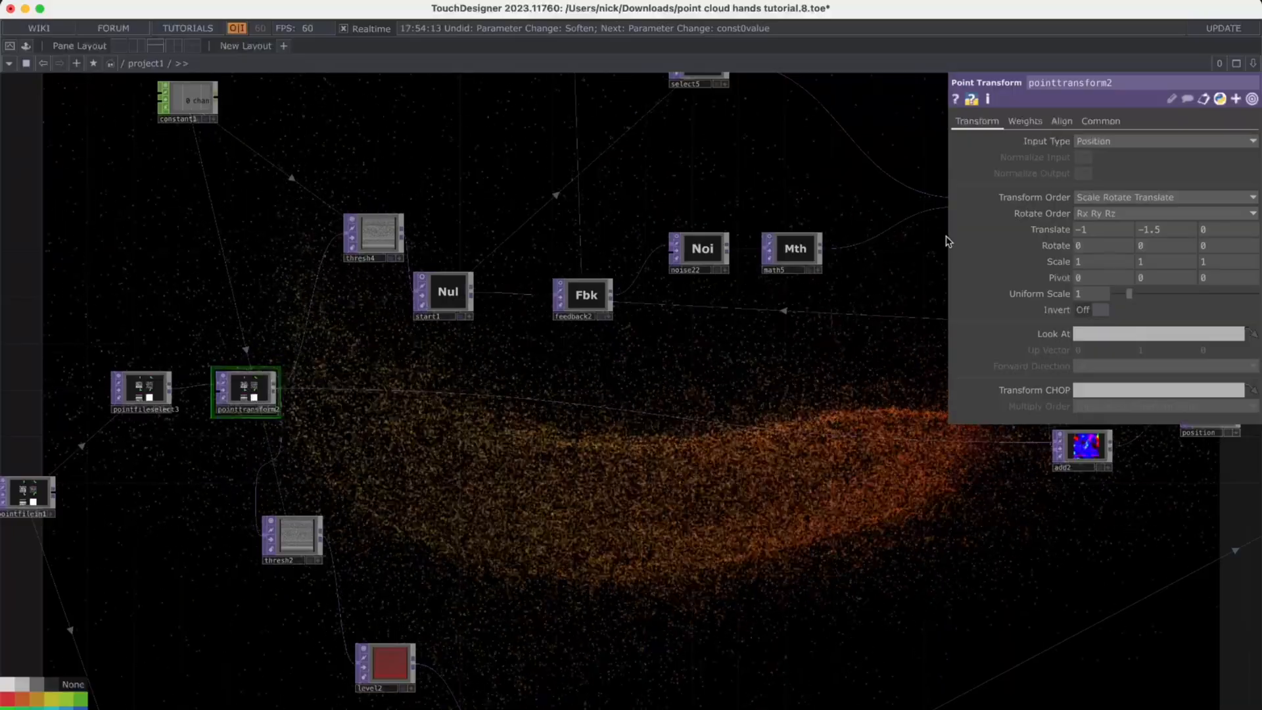
pyautogui.moveTo(1128, 294); pyautogui.dragTo(1176, 294)
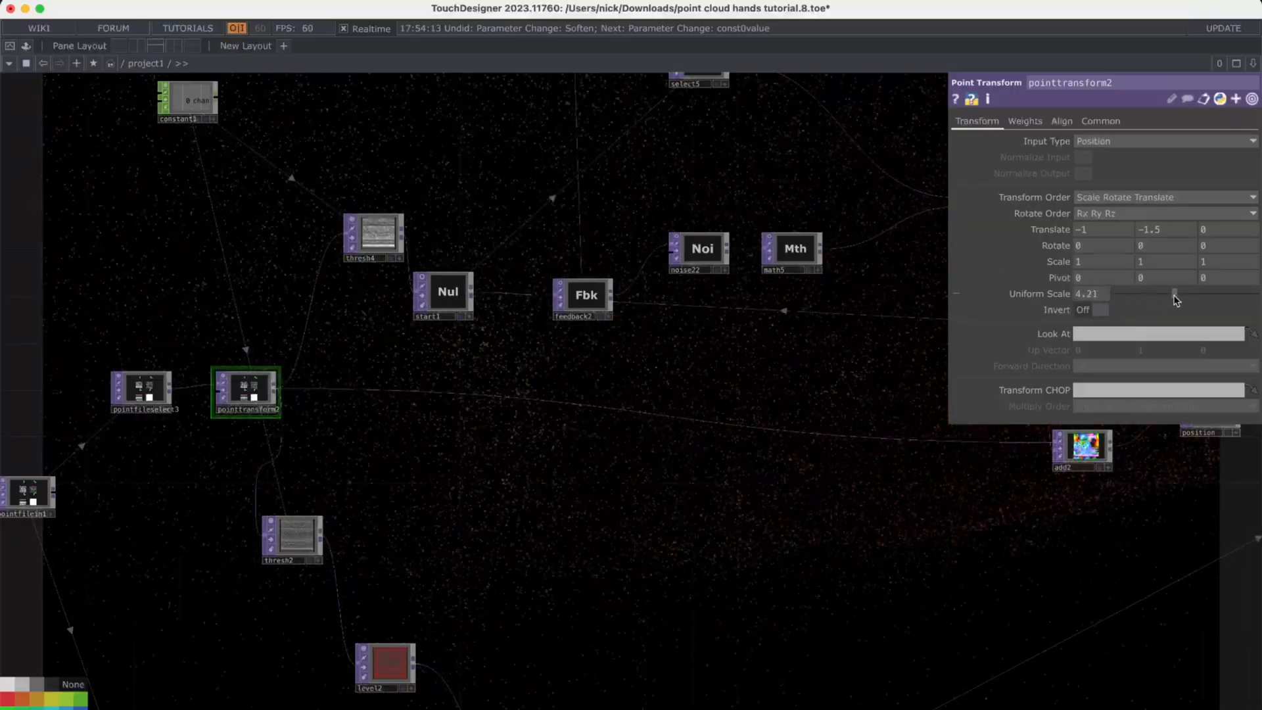
# Widen the FOV Angle of cam2 to 100 in its view settings
pyautogui.moveTo(781, 400); pyautogui.dragTo(649, 497)
pyautogui.scroll(-3, 854, 472)
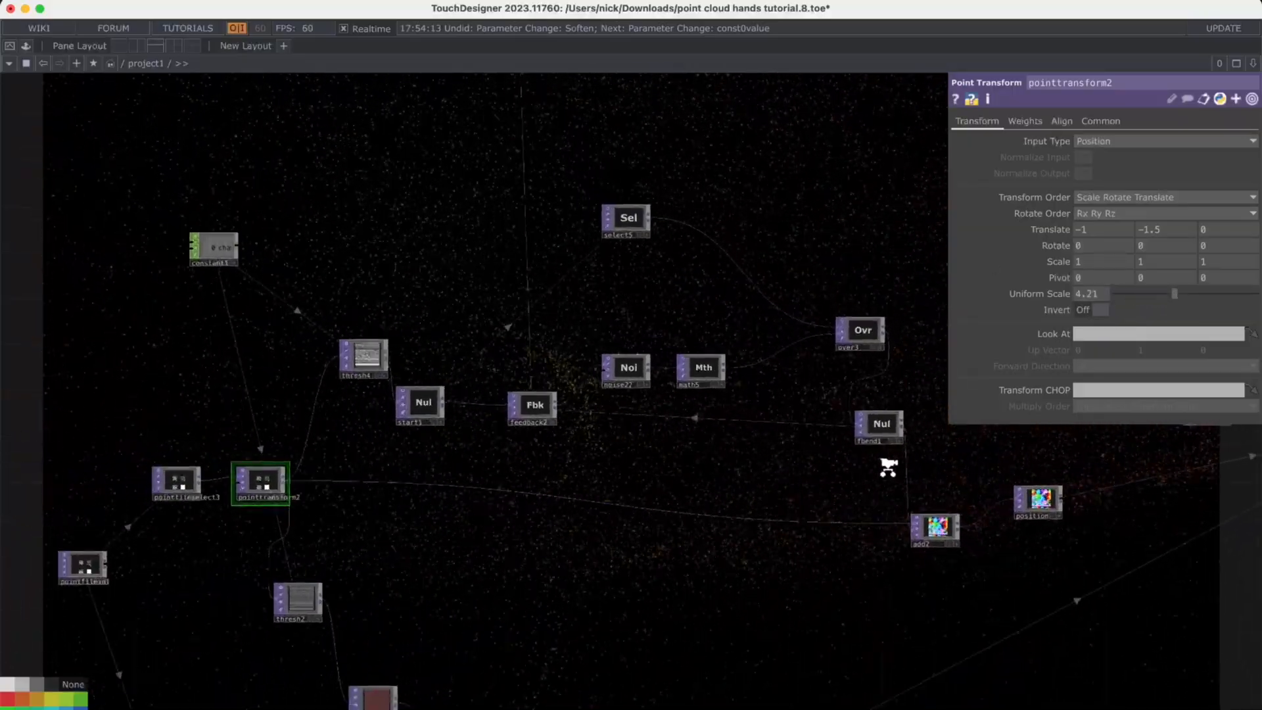
pyautogui.moveTo(856, 472); pyautogui.dragTo(588, 490)
pyautogui.scroll(-6, 684, 479)
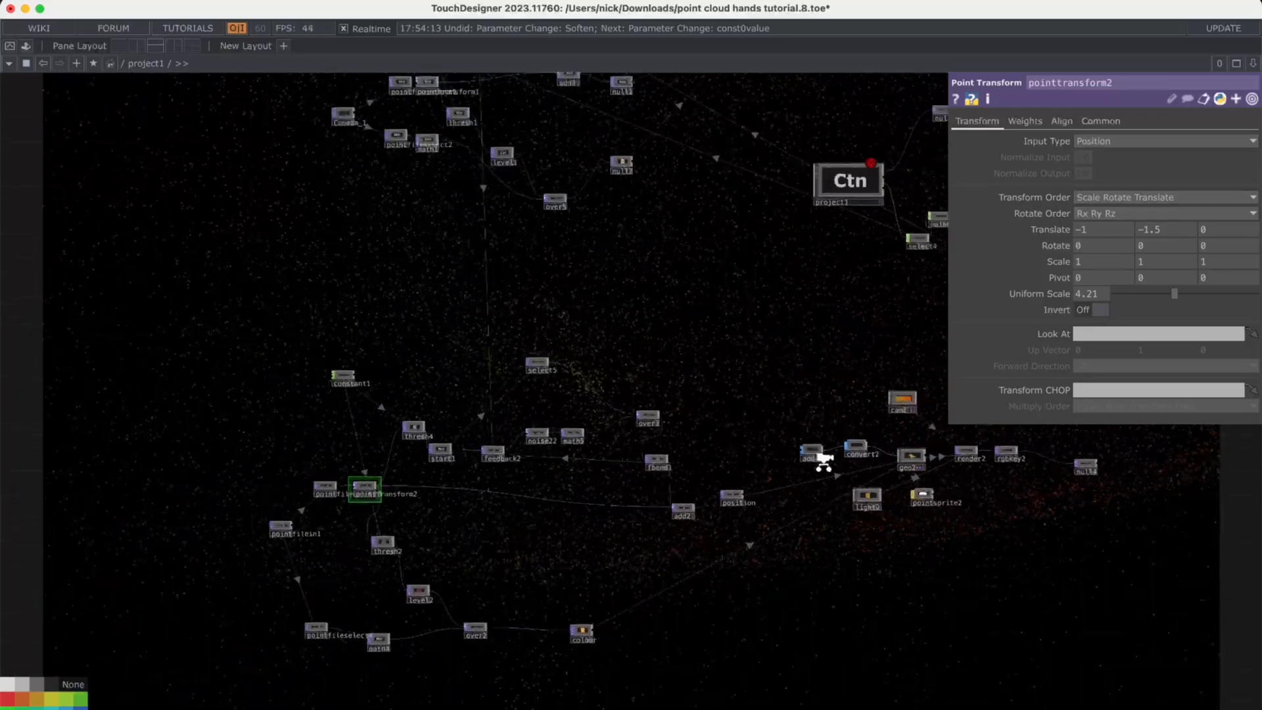
pyautogui.click(883, 410)
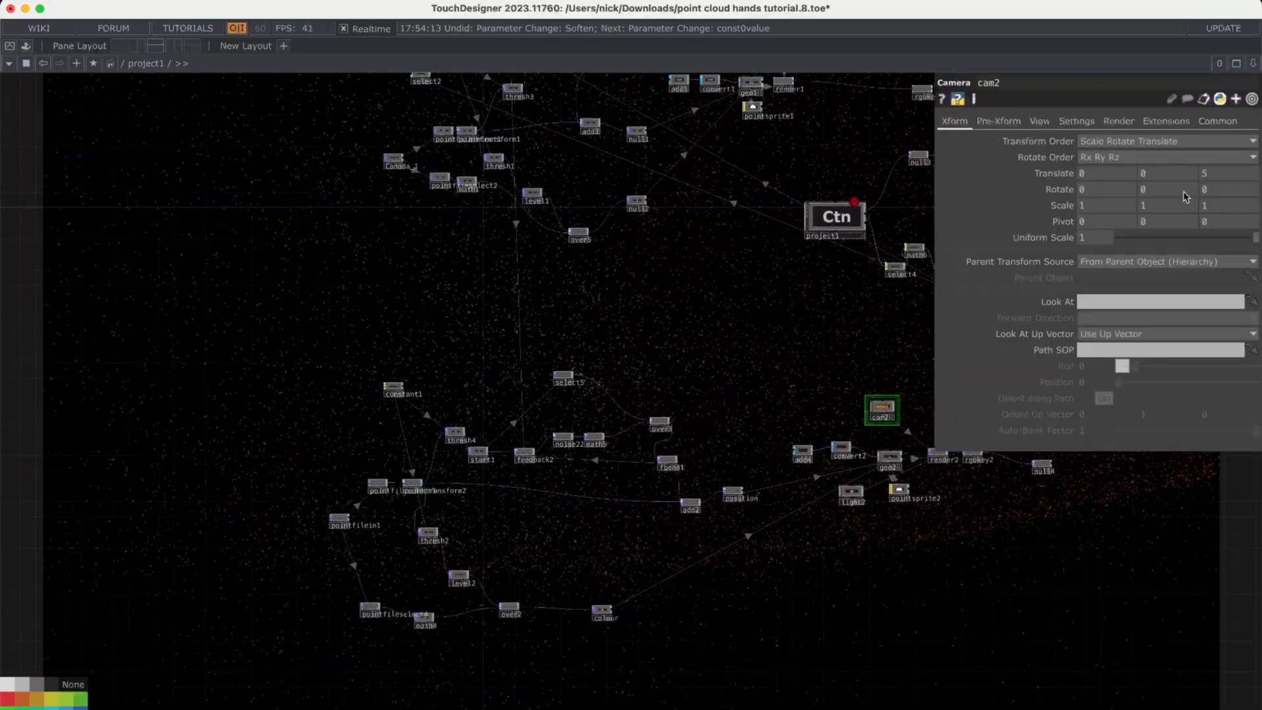
pyautogui.click(1040, 121)
pyautogui.moveTo(1169, 228); pyautogui.dragTo(1249, 231)
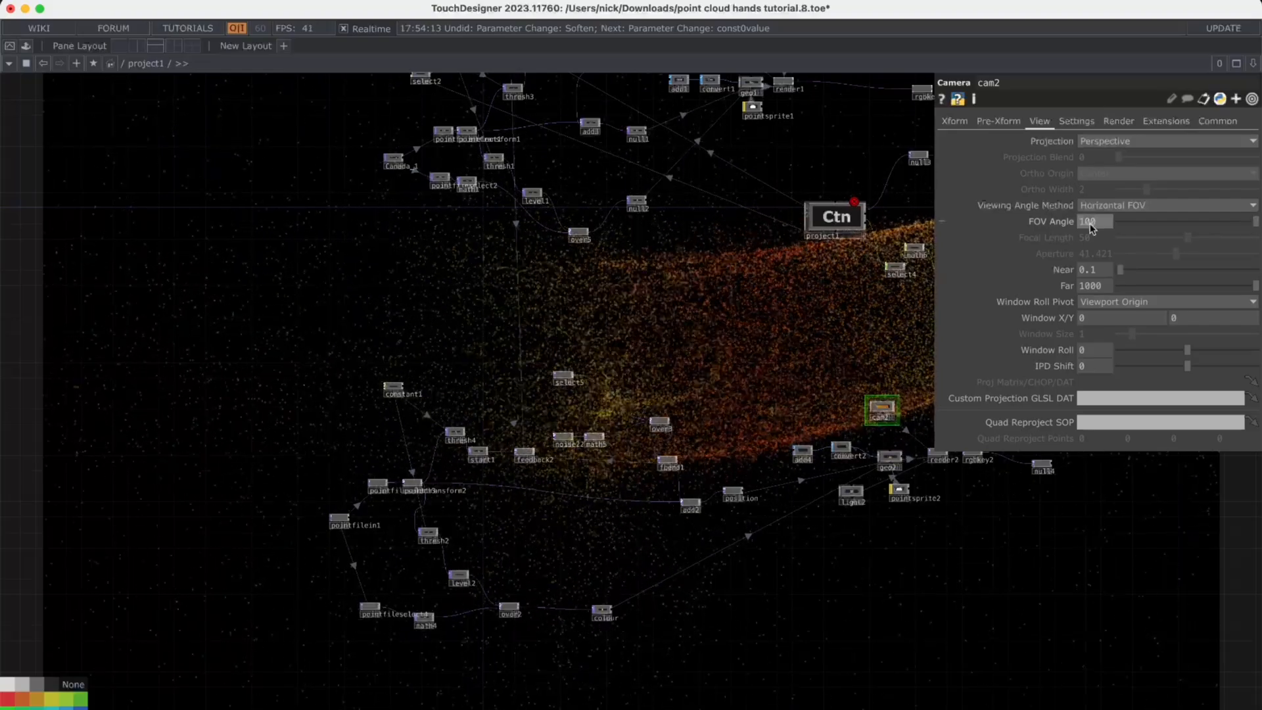
# Try a Uniform Scale of 2.12 on pointtransform2 and set it to 2.8
pyautogui.click(412, 483)
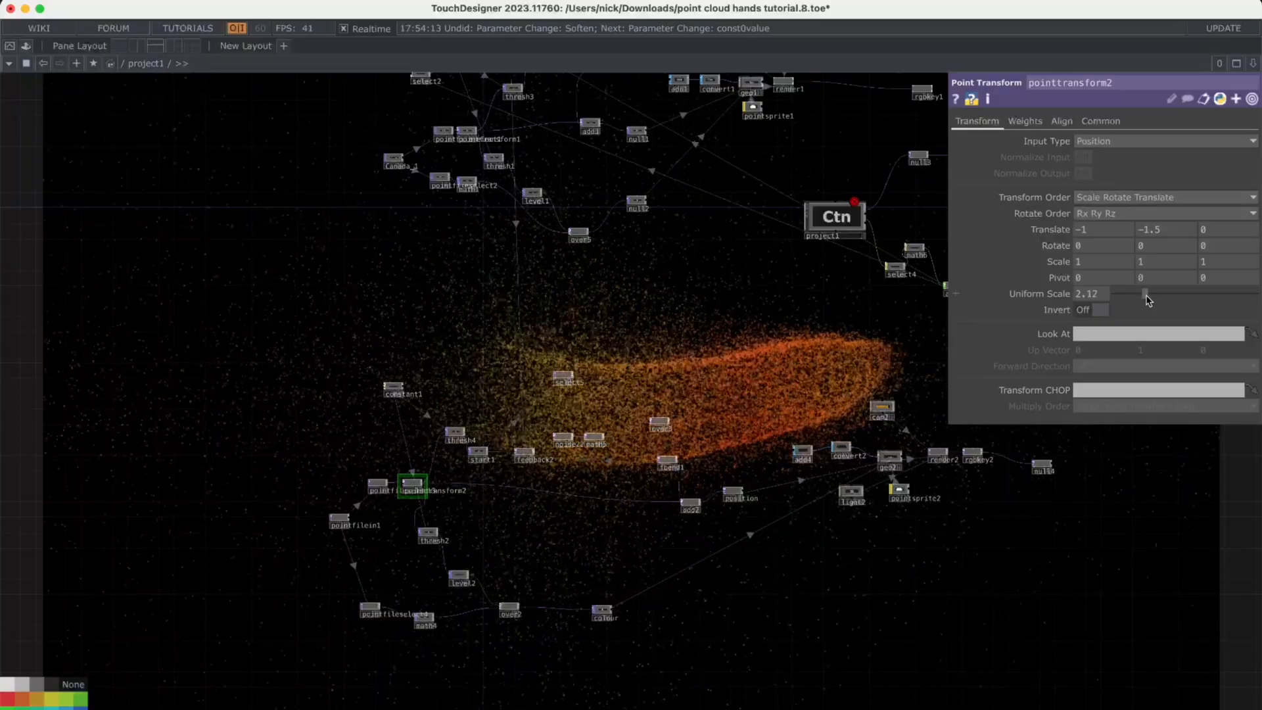
pyautogui.click(1146, 296)
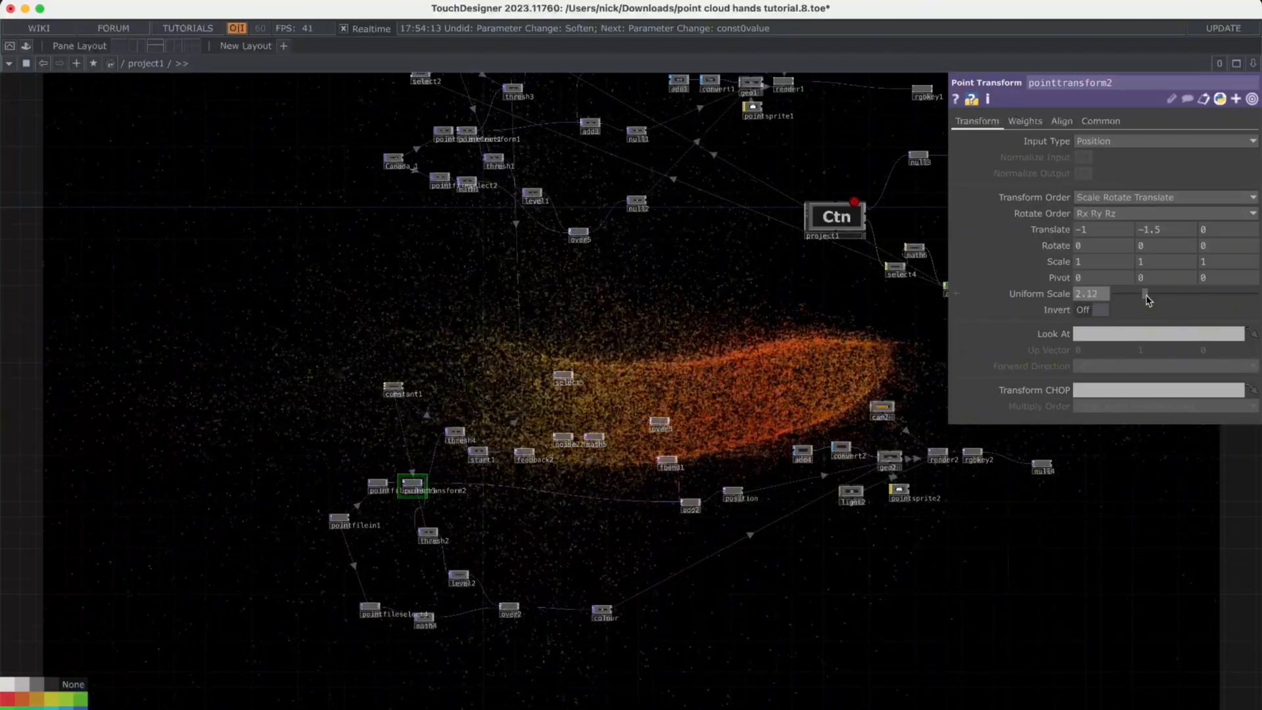
pyautogui.scroll(2, 739, 403)
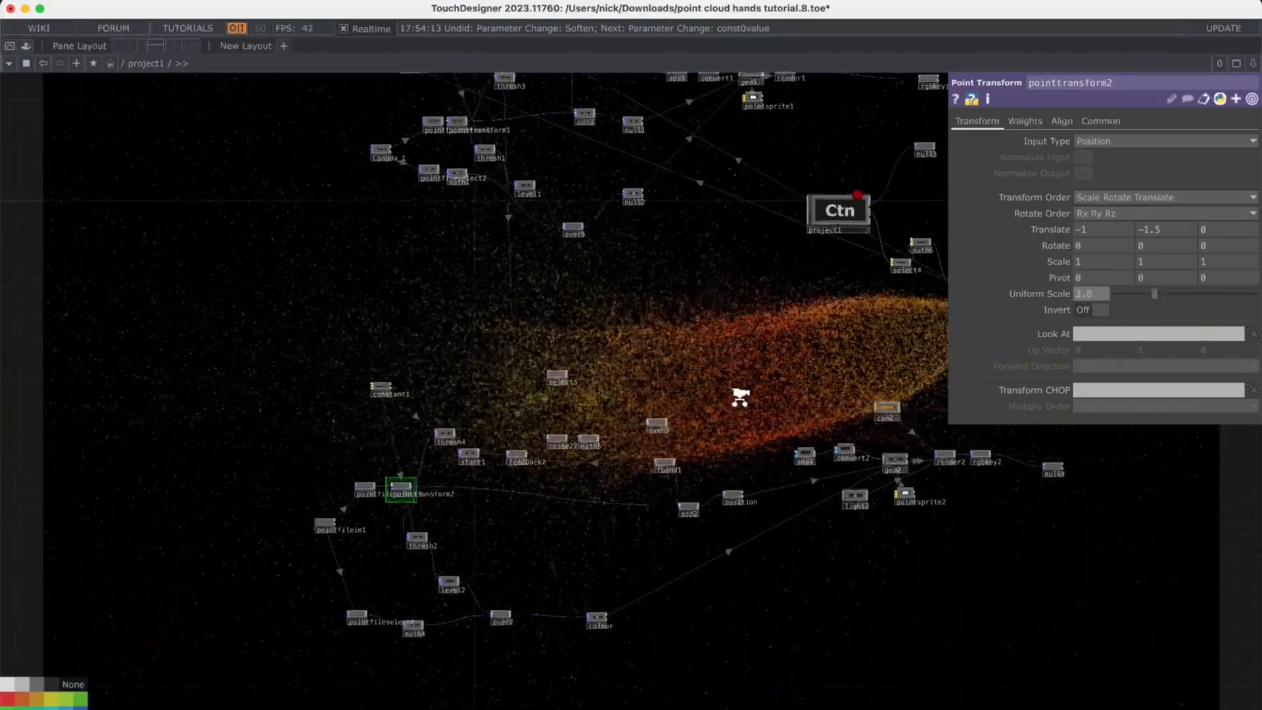
# Set the chan1 value of constant1 to -3
pyautogui.click(368, 389)
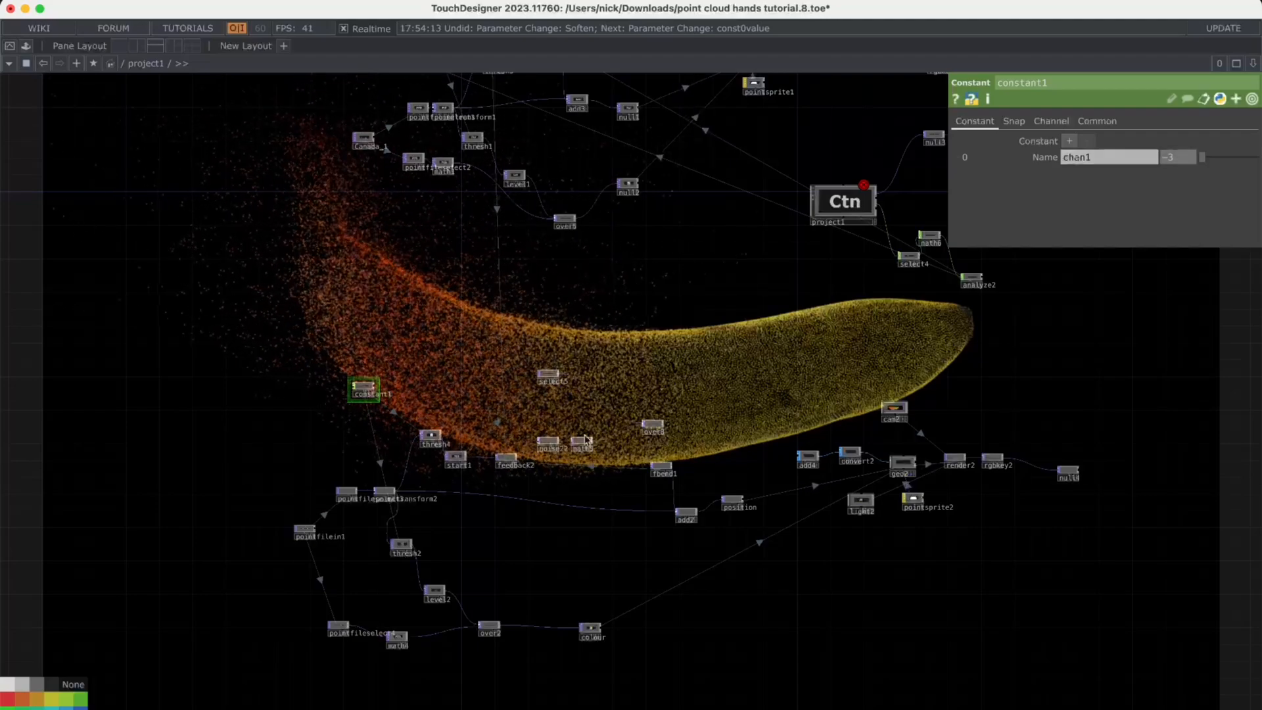
pyautogui.scroll(5, 362, 391)
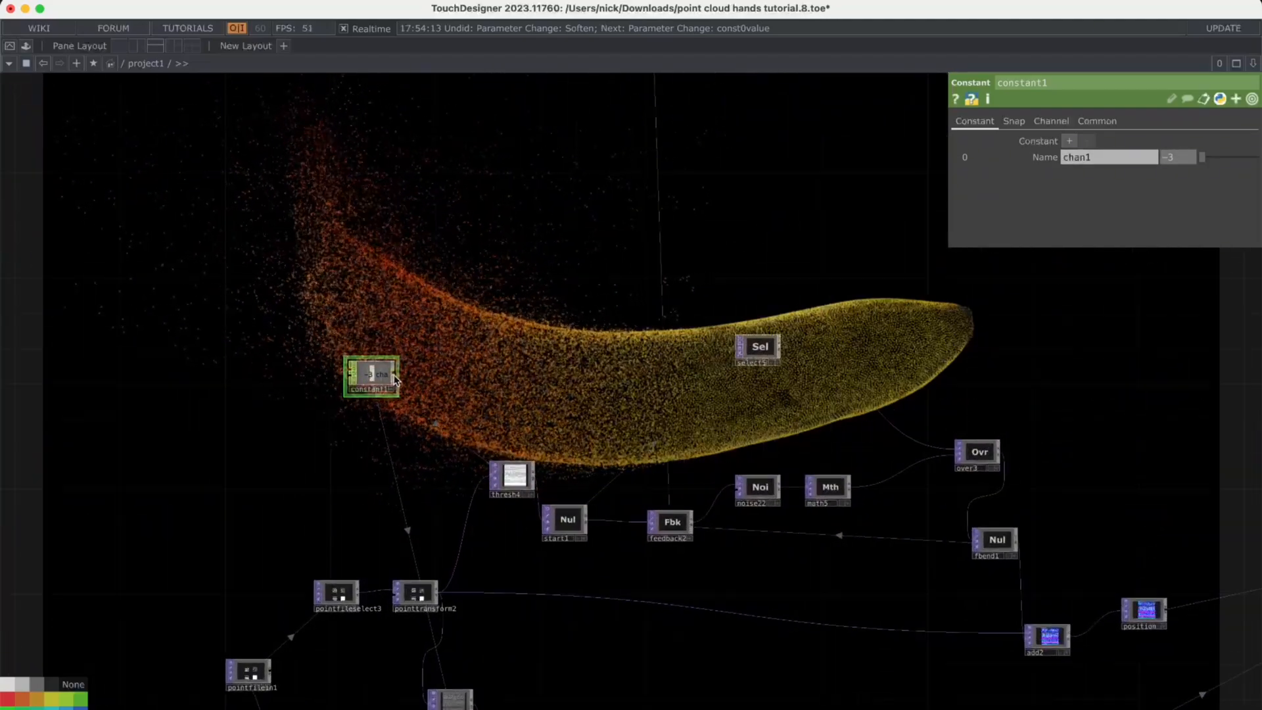
# Add a Null CHOP fed by constant1 and place it beside constant1
pyautogui.moveTo(394, 380); pyautogui.dragTo(288, 377)
pyautogui.scroll(5, 300, 378)
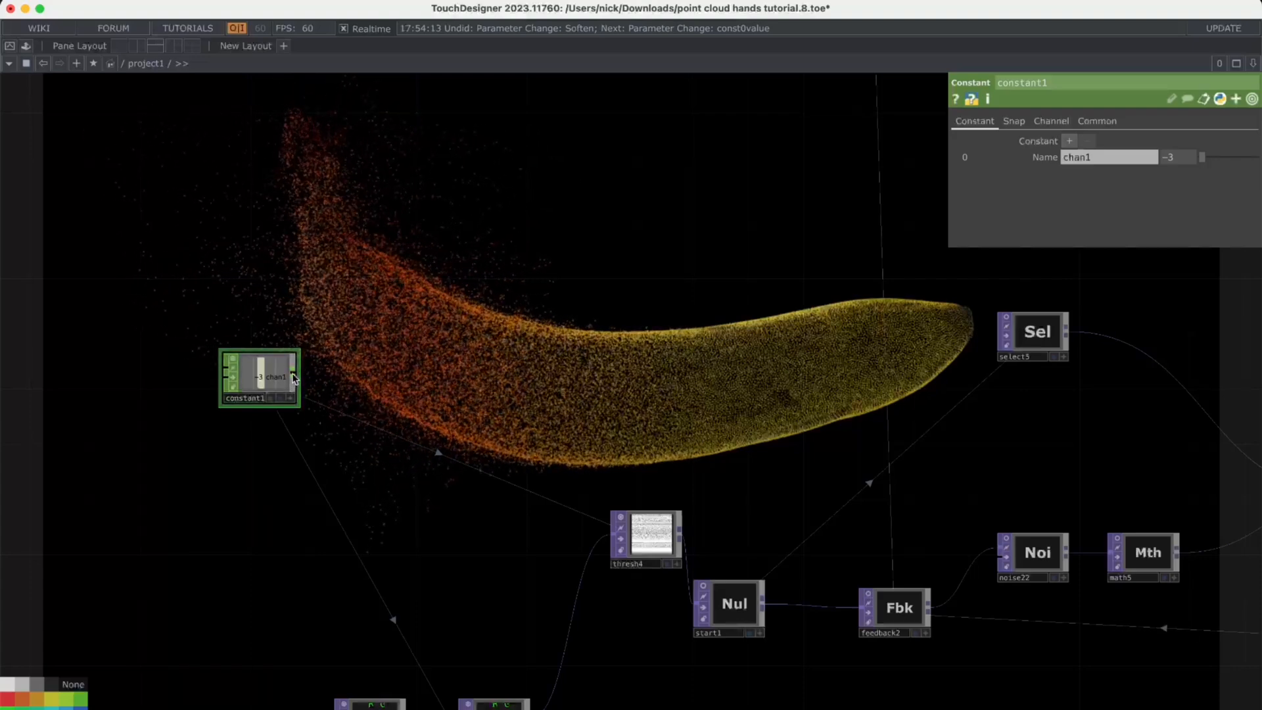
pyautogui.rightClick(293, 378)
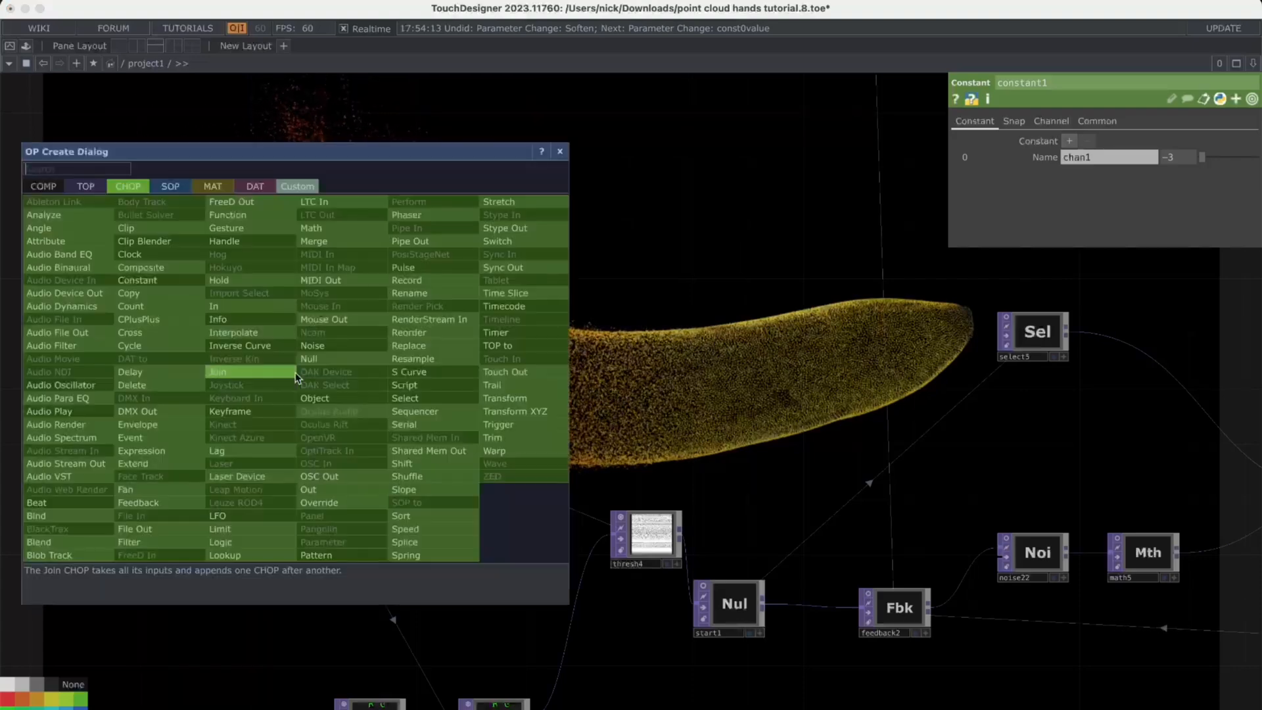
pyautogui.write('nu')
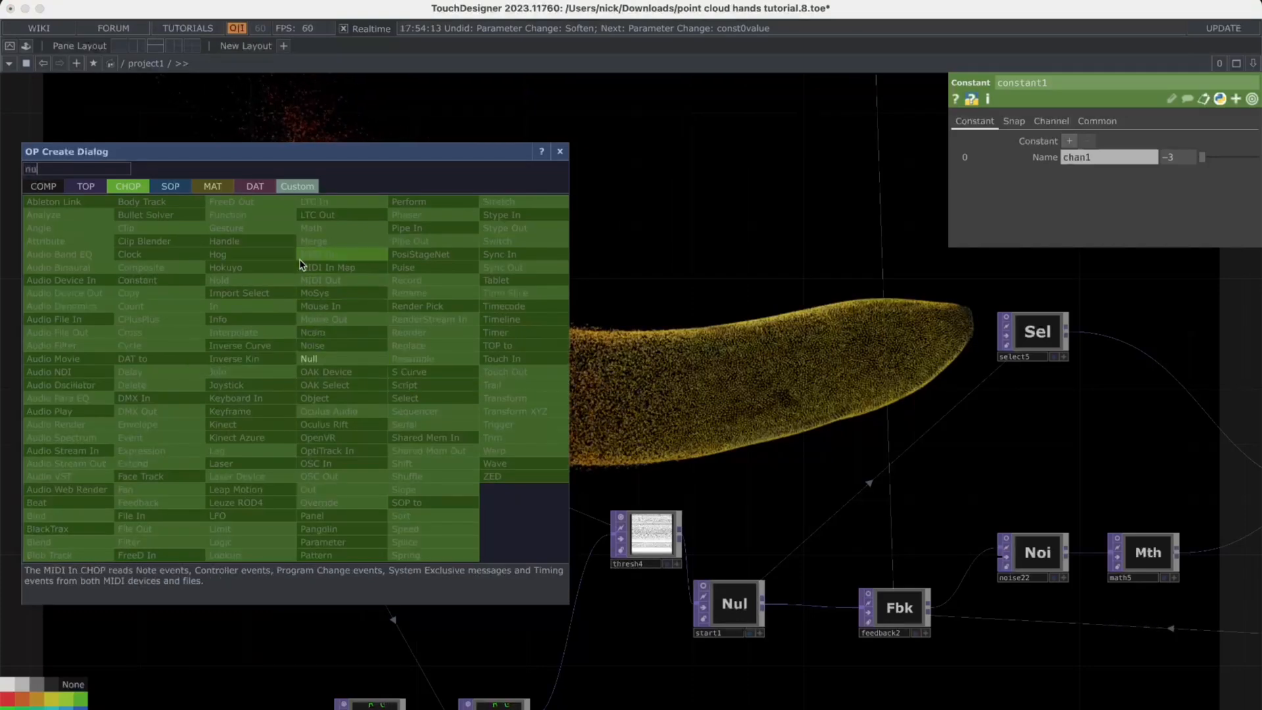
pyautogui.click(342, 359)
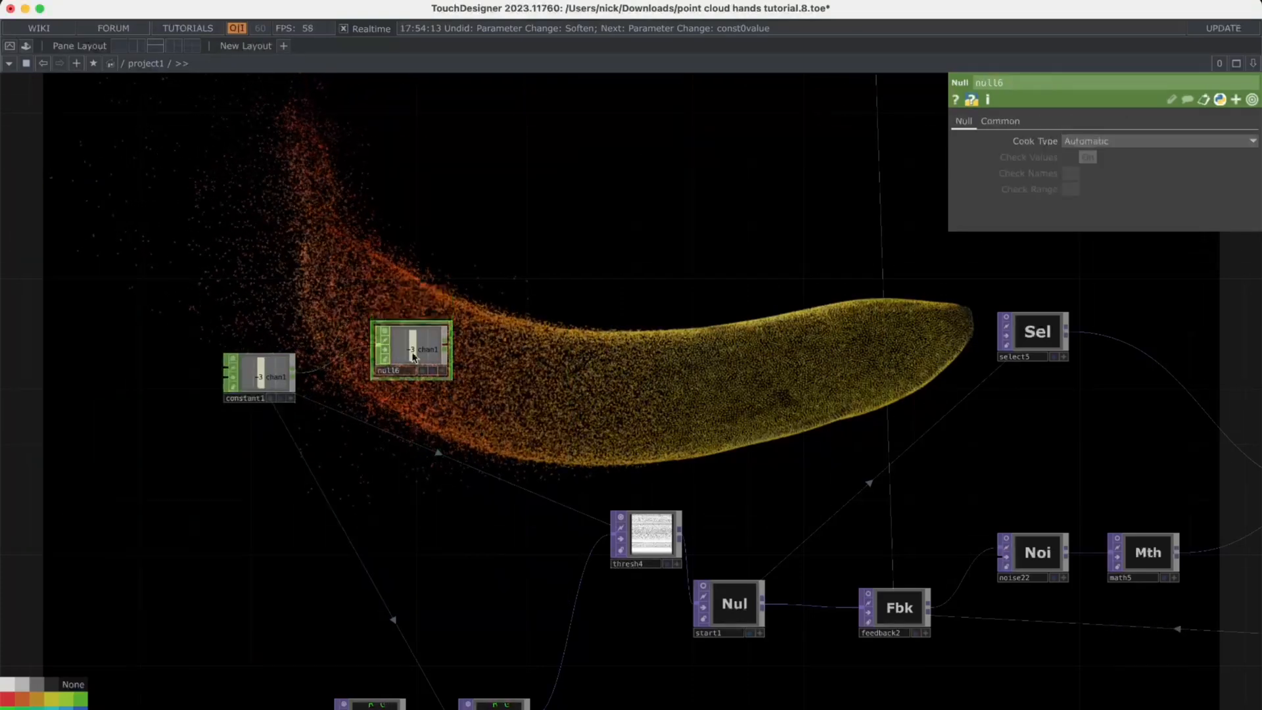
pyautogui.click(413, 355)
# Link the Threshold of thresh4 to the chan1 channel of null6 as a CHOP reference
pyautogui.click(657, 556)
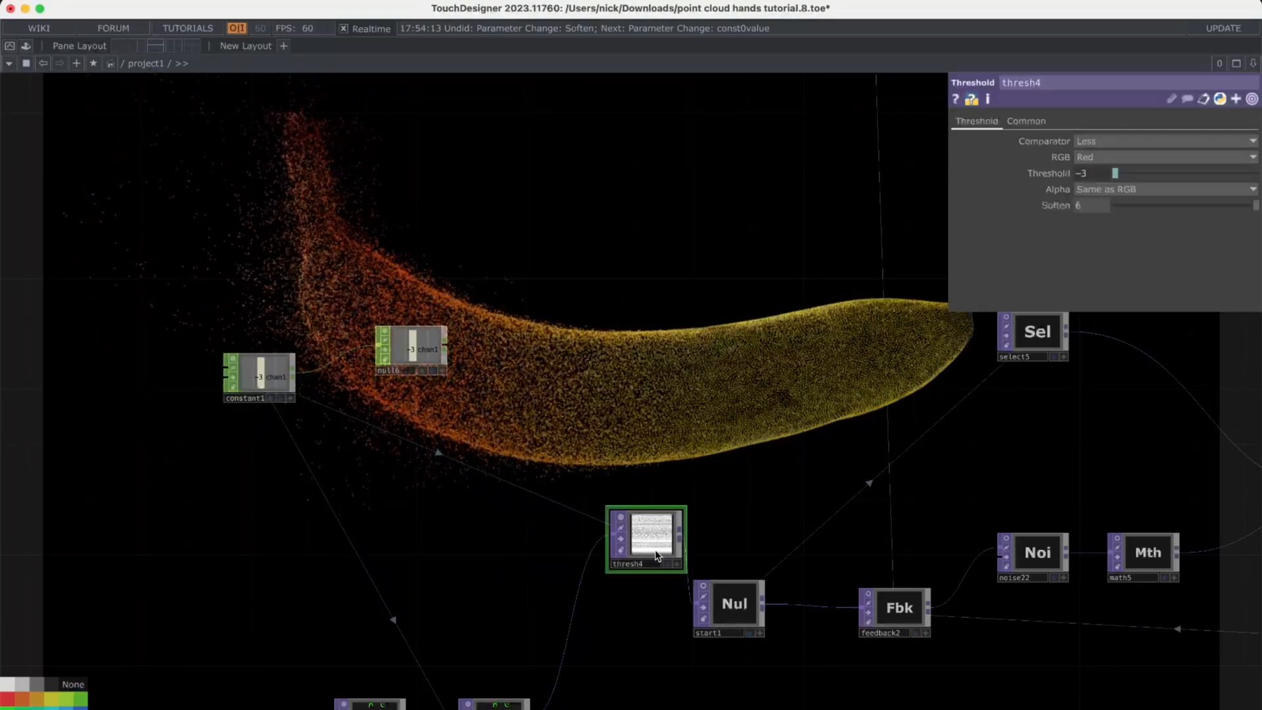
pyautogui.click(442, 370)
pyautogui.moveTo(420, 349); pyautogui.dragTo(1083, 173)
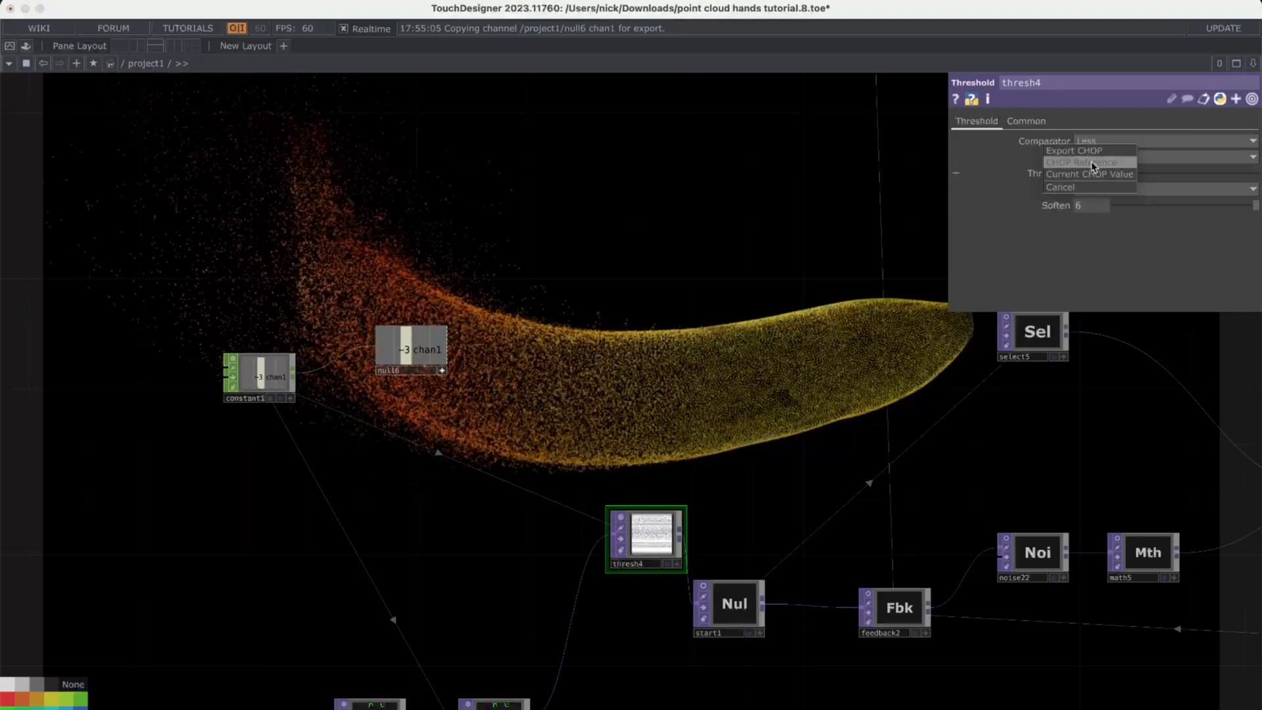
pyautogui.click(1094, 166)
# Link the Threshold of thresh2 to the chan1 channel of null6 as a CHOP reference
pyautogui.moveTo(493, 394); pyautogui.dragTo(515, 259)
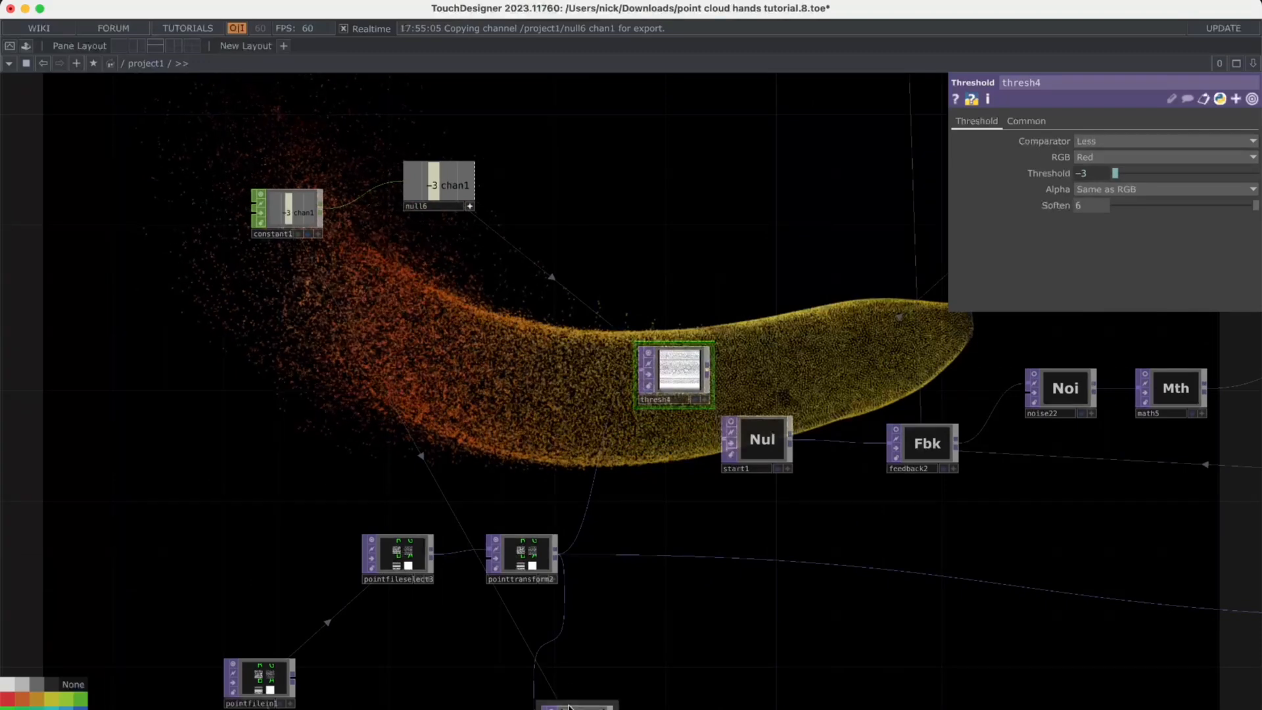
pyautogui.click(570, 706)
pyautogui.click(447, 186)
pyautogui.moveTo(447, 185); pyautogui.dragTo(1081, 173)
pyautogui.click(1093, 166)
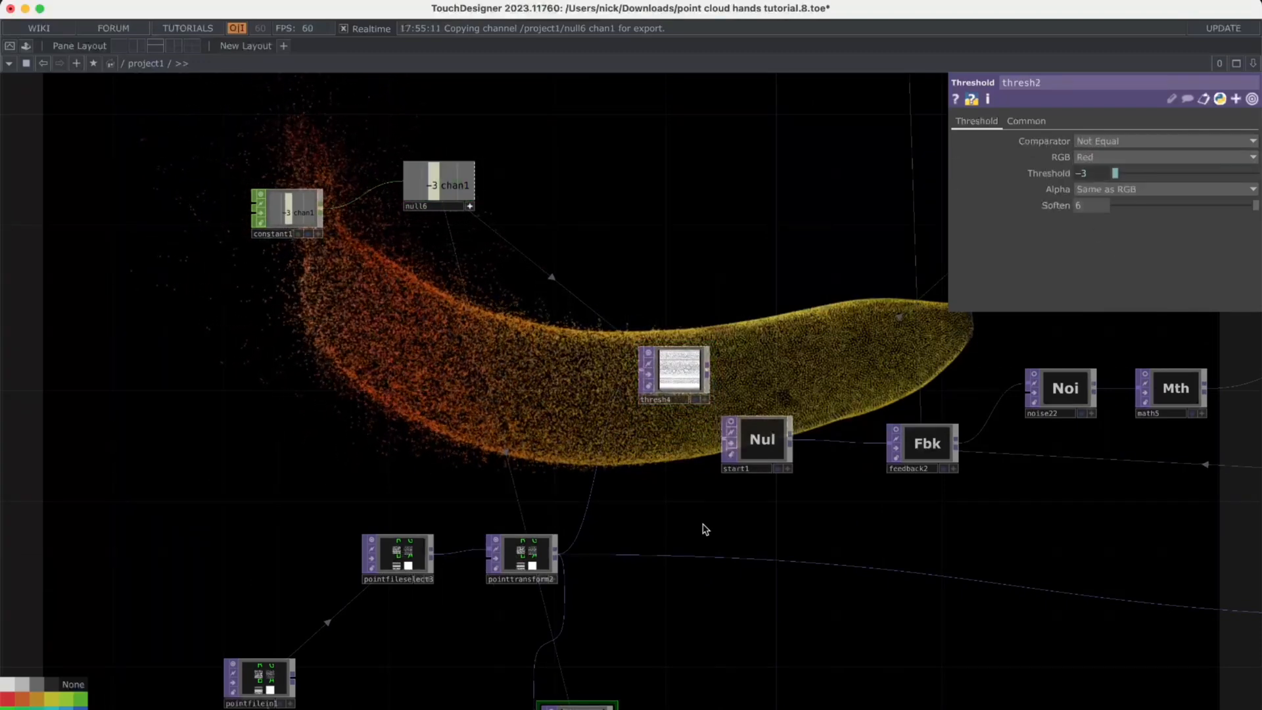
# Try lower Soften values on thresh2 and set Soften to 1
pyautogui.click(1155, 205)
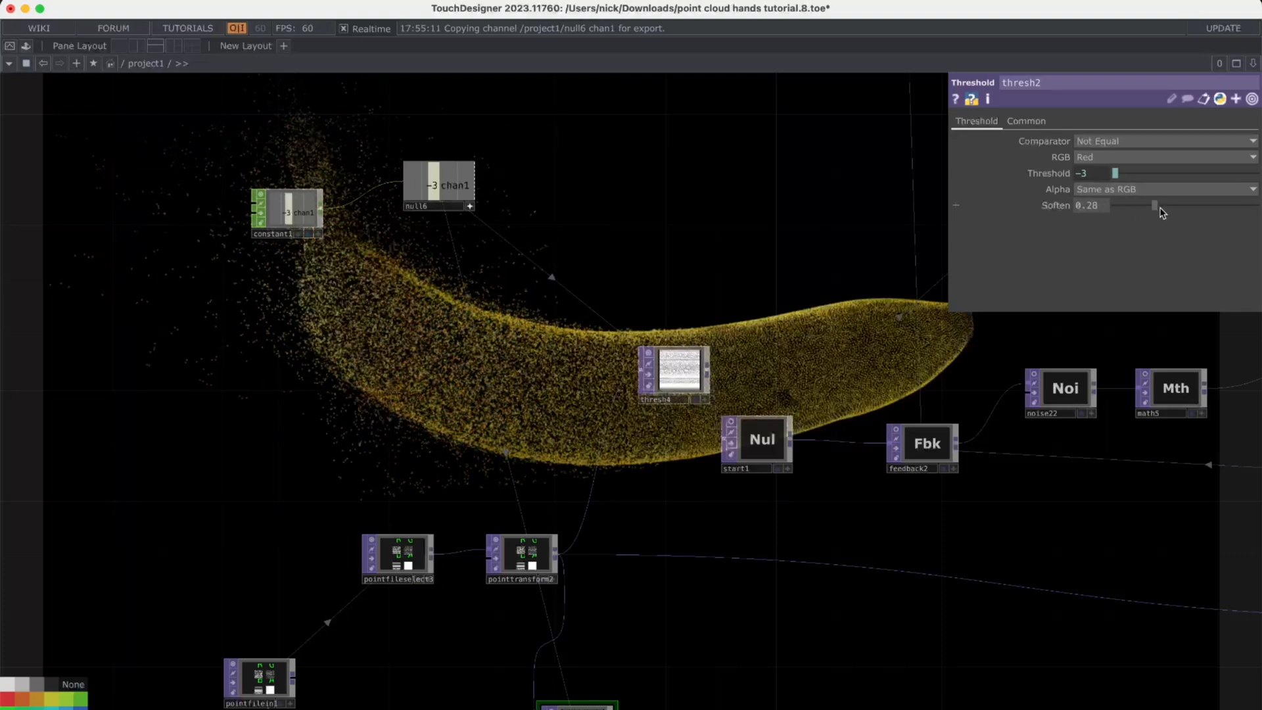
pyautogui.moveTo(1161, 211); pyautogui.dragTo(1182, 214)
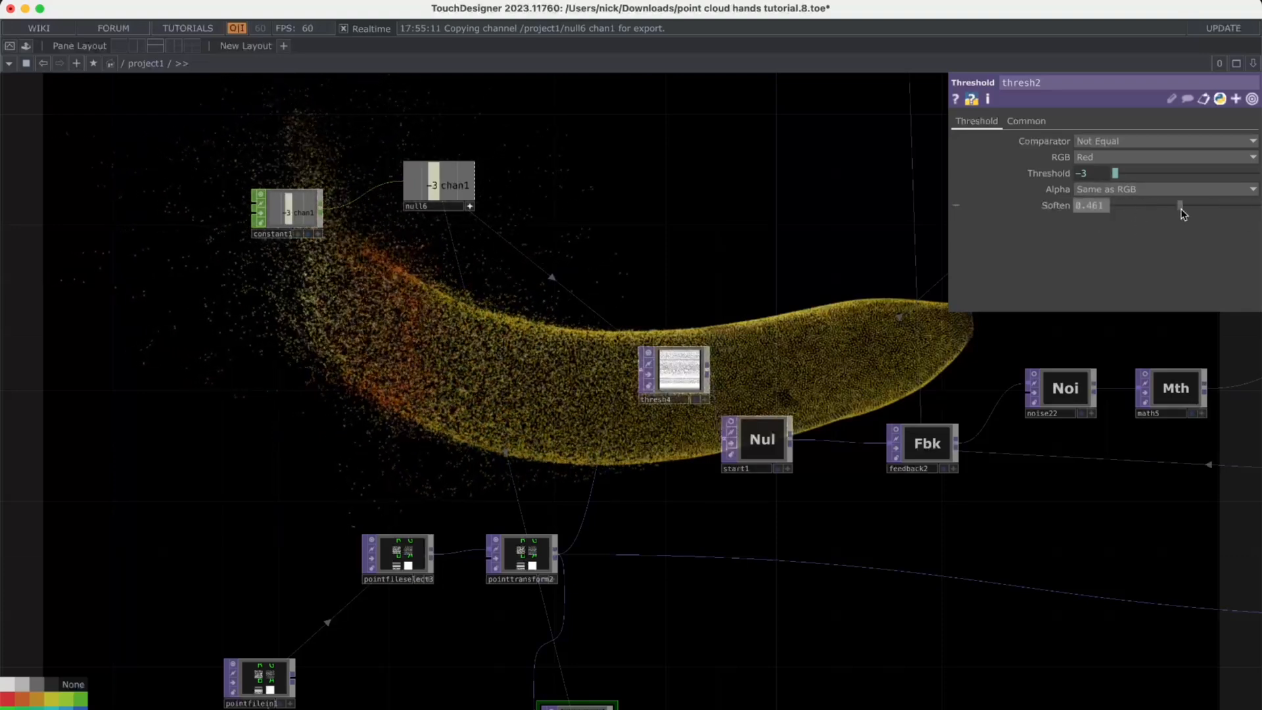
pyautogui.click(1091, 205)
pyautogui.write('1')
pyautogui.press('Return')
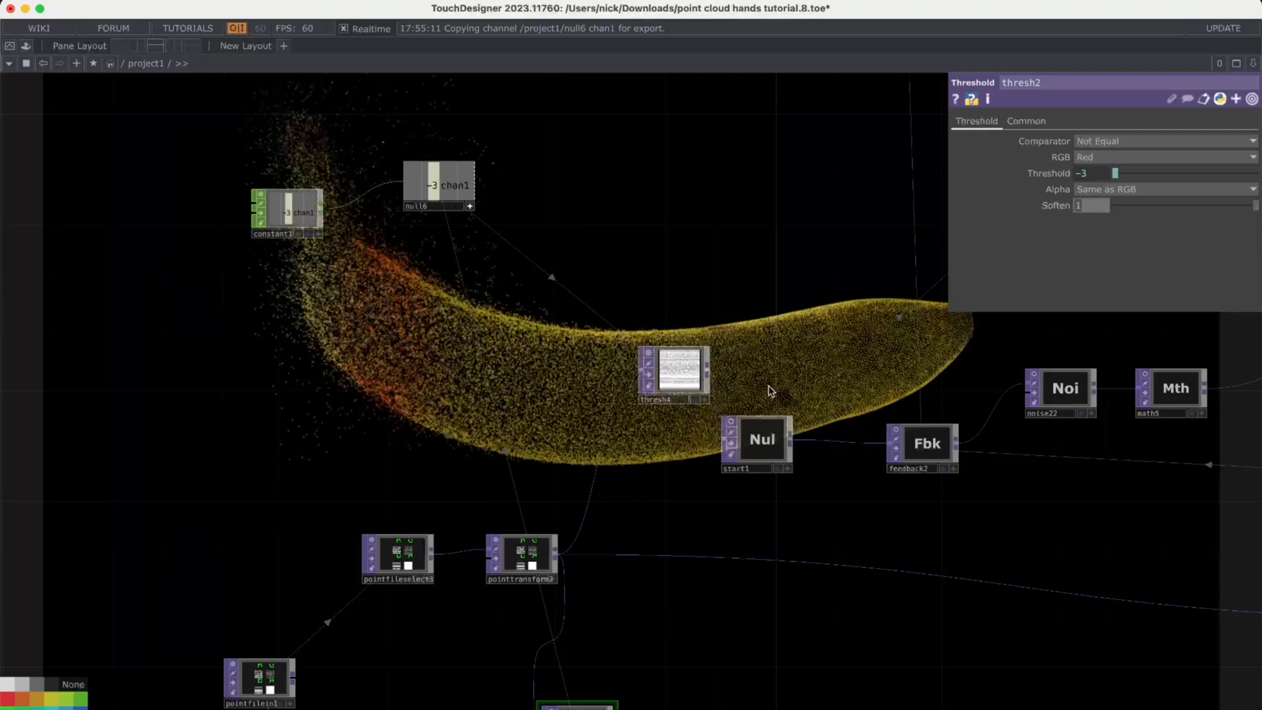
# Space out constant1 and null6 and insert a Math CHOP between them
pyautogui.click(664, 388)
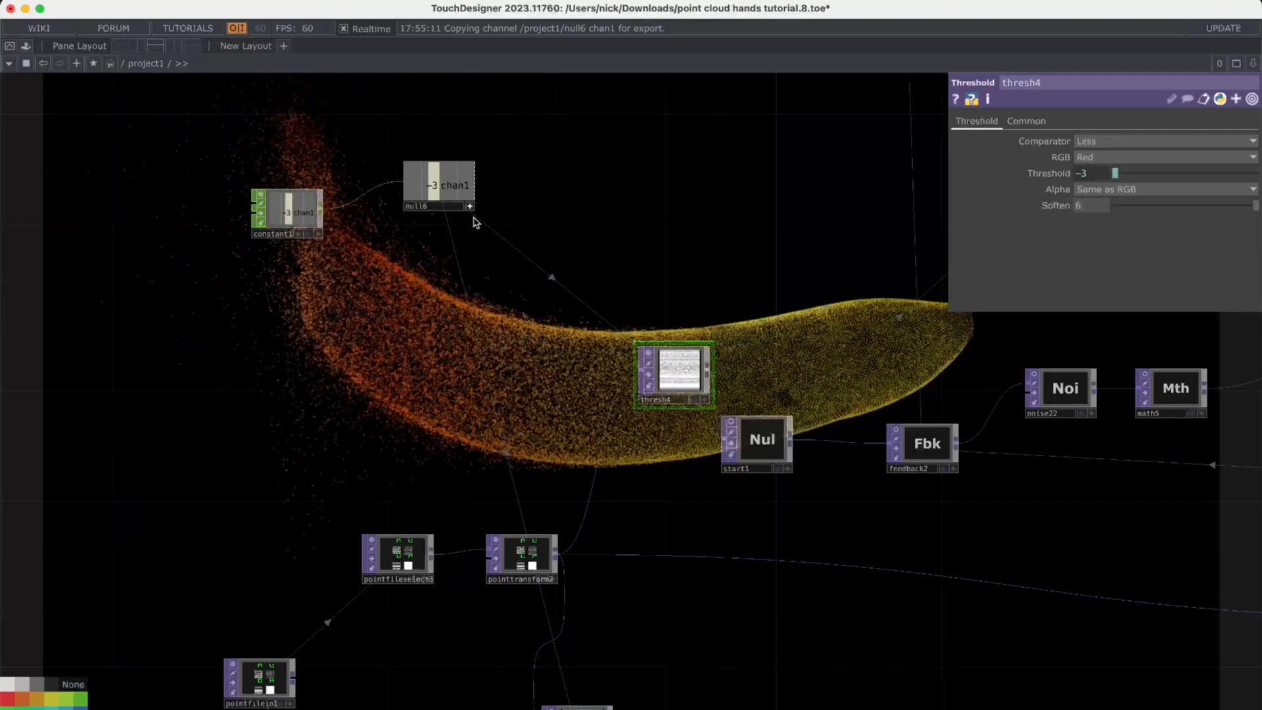
pyautogui.click(437, 187)
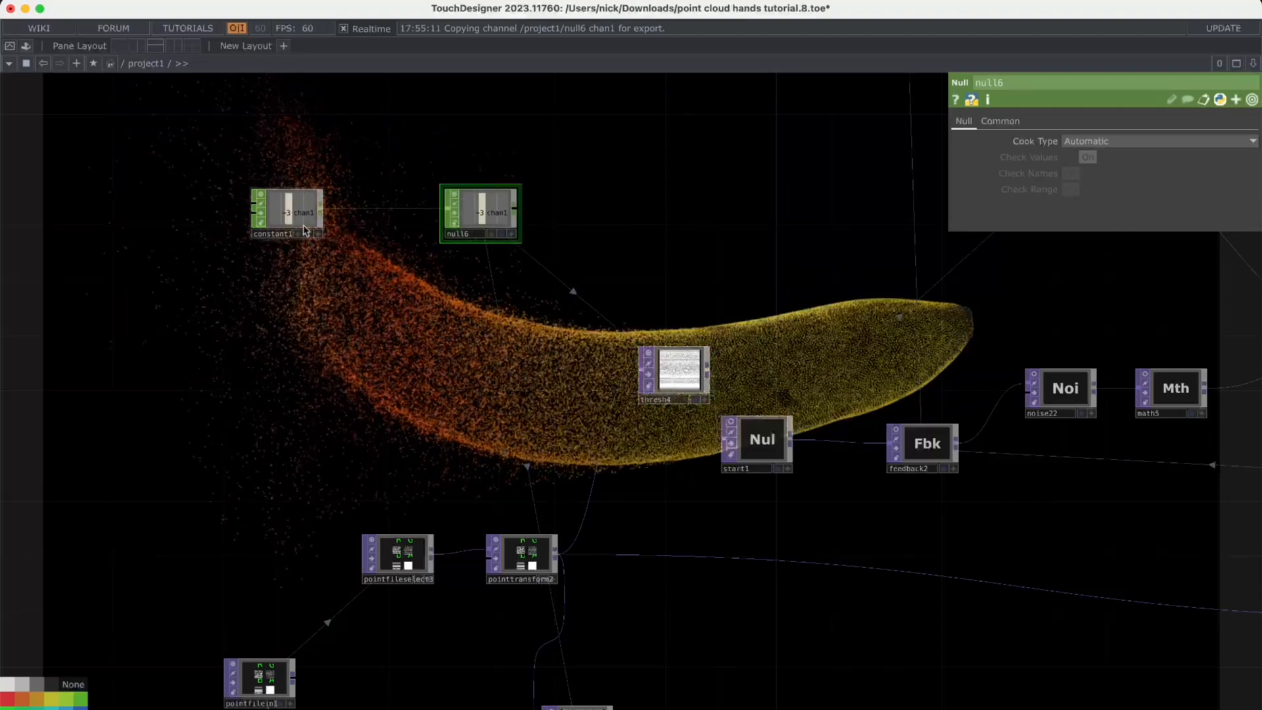
pyautogui.moveTo(304, 230); pyautogui.dragTo(277, 230)
pyautogui.rightClick(346, 211)
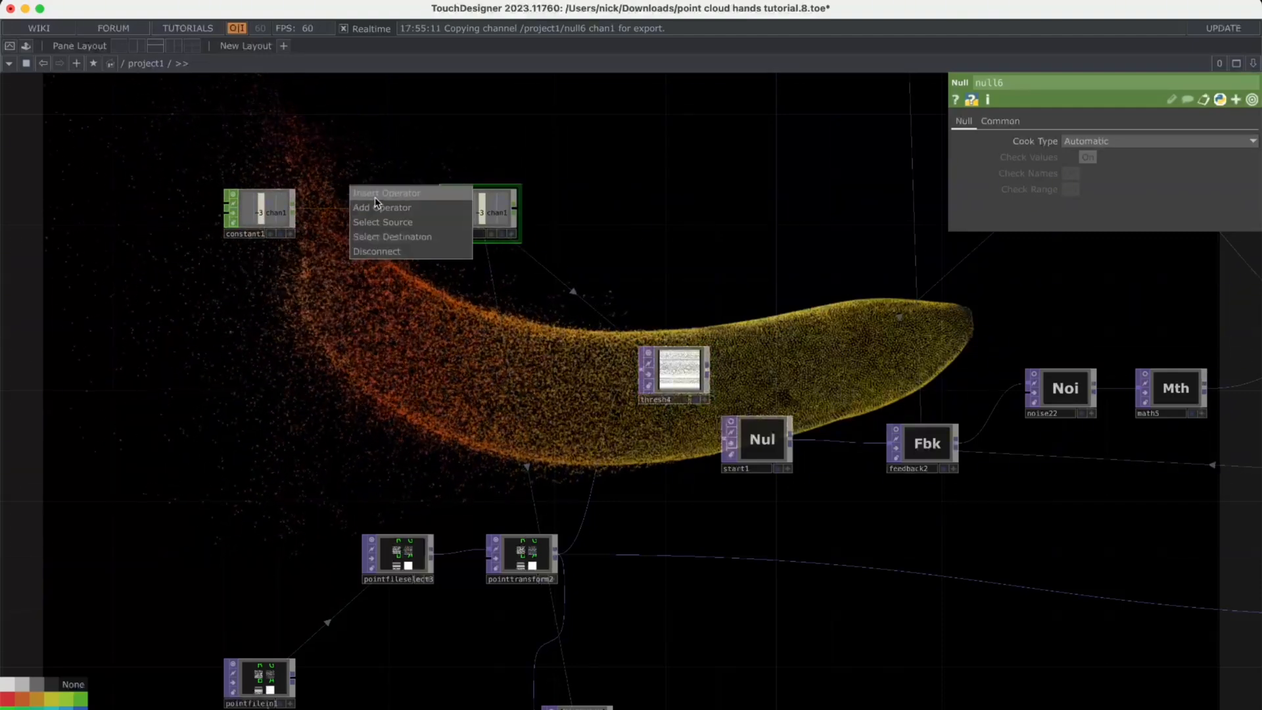
pyautogui.click(375, 196)
pyautogui.write('null')
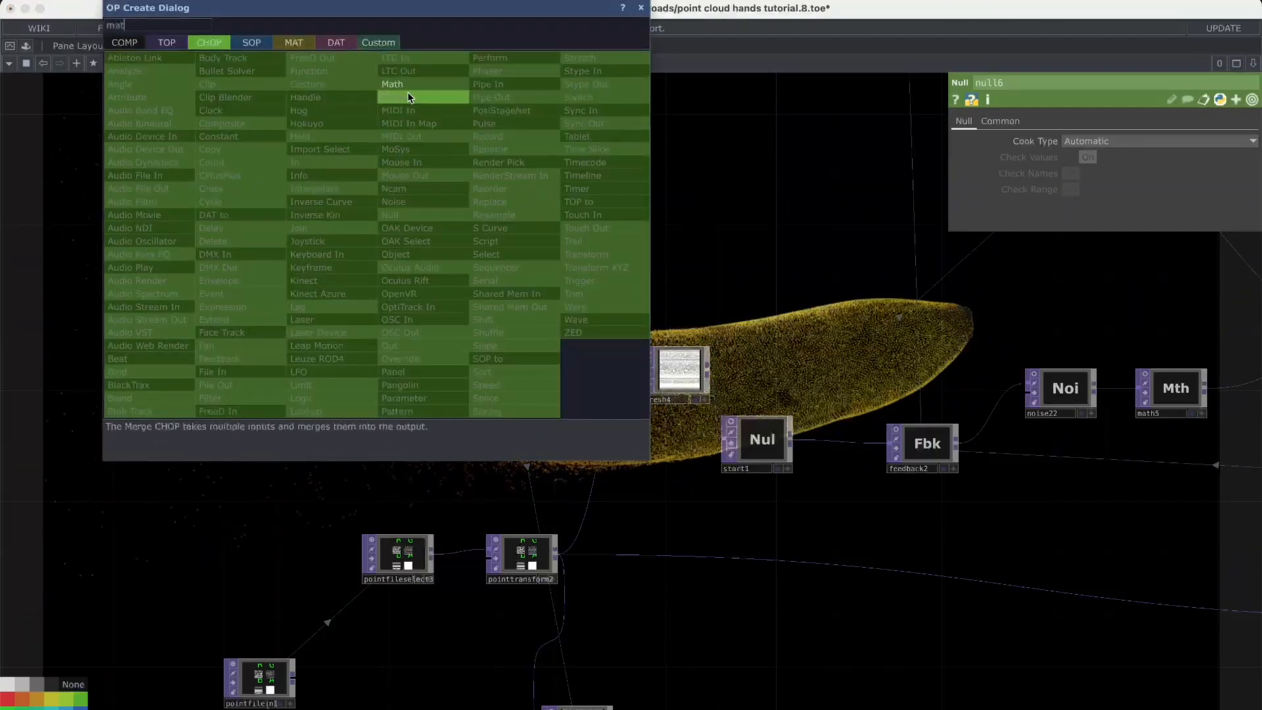
pyautogui.click(407, 96)
pyautogui.click(383, 206)
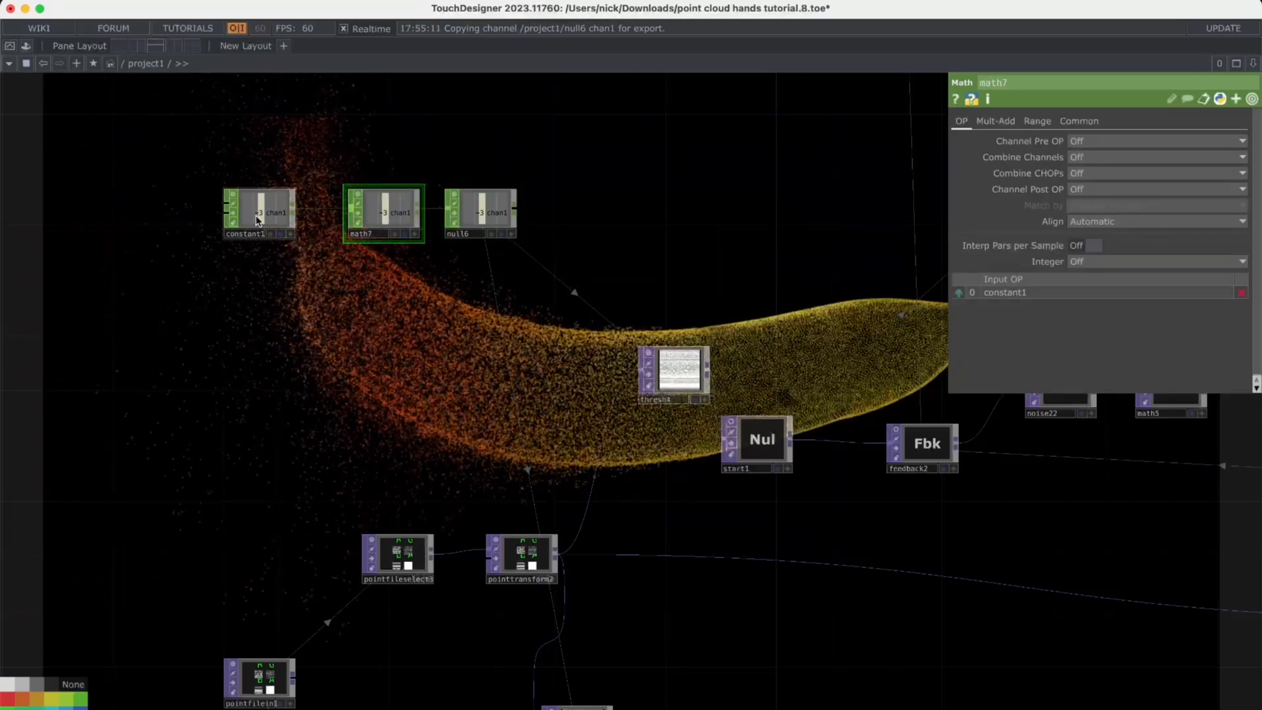
# Set chan1 of constant1 to -5 and the lower To Range value of math7 to -5
pyautogui.click(256, 219)
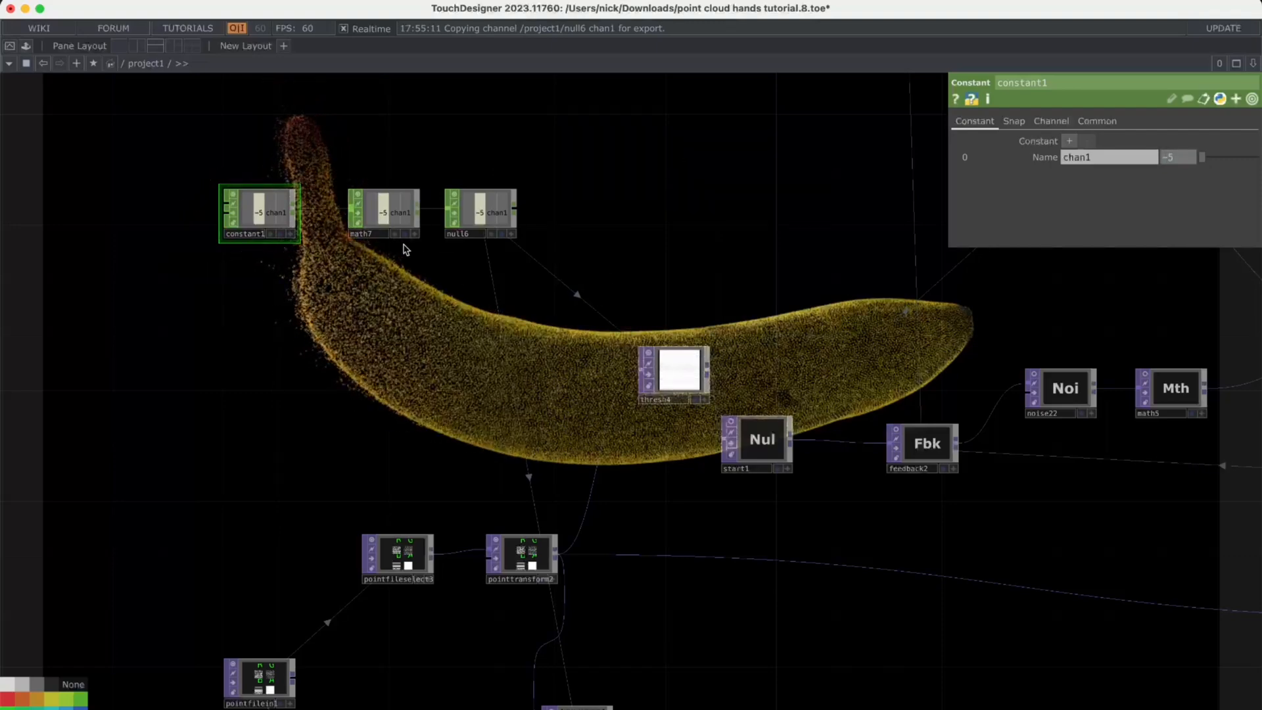
pyautogui.click(384, 211)
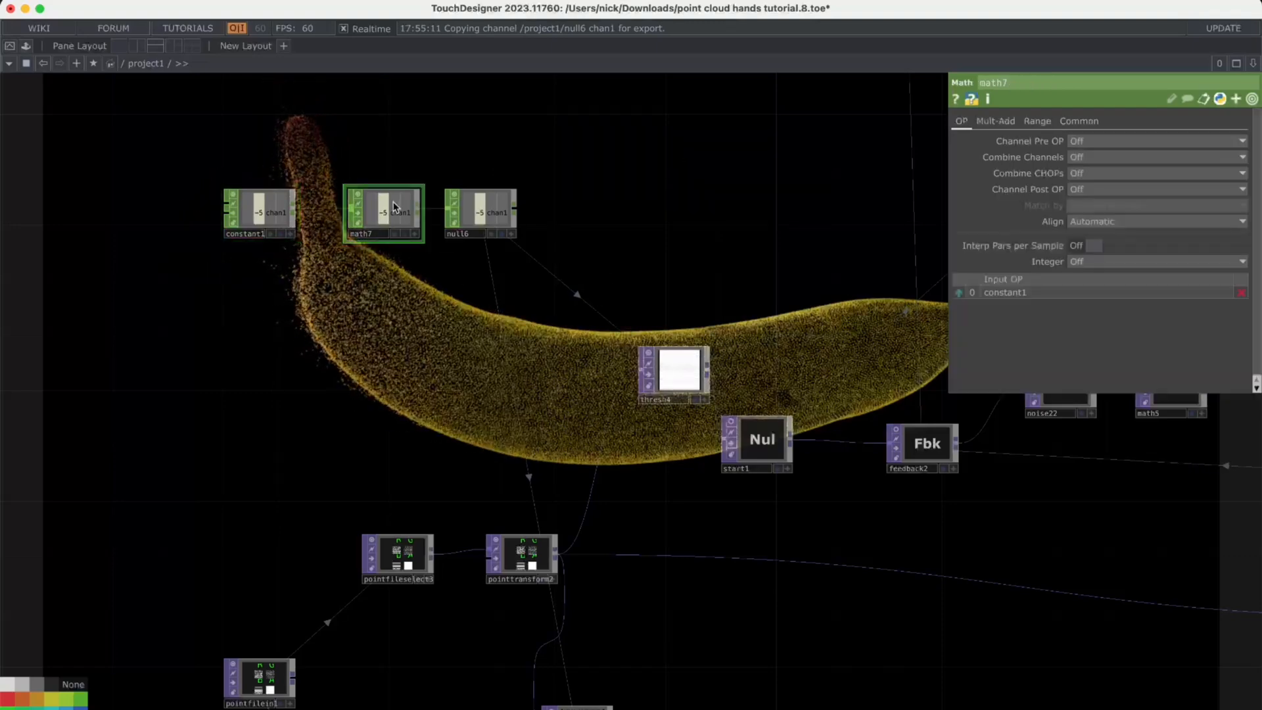
pyautogui.click(1049, 123)
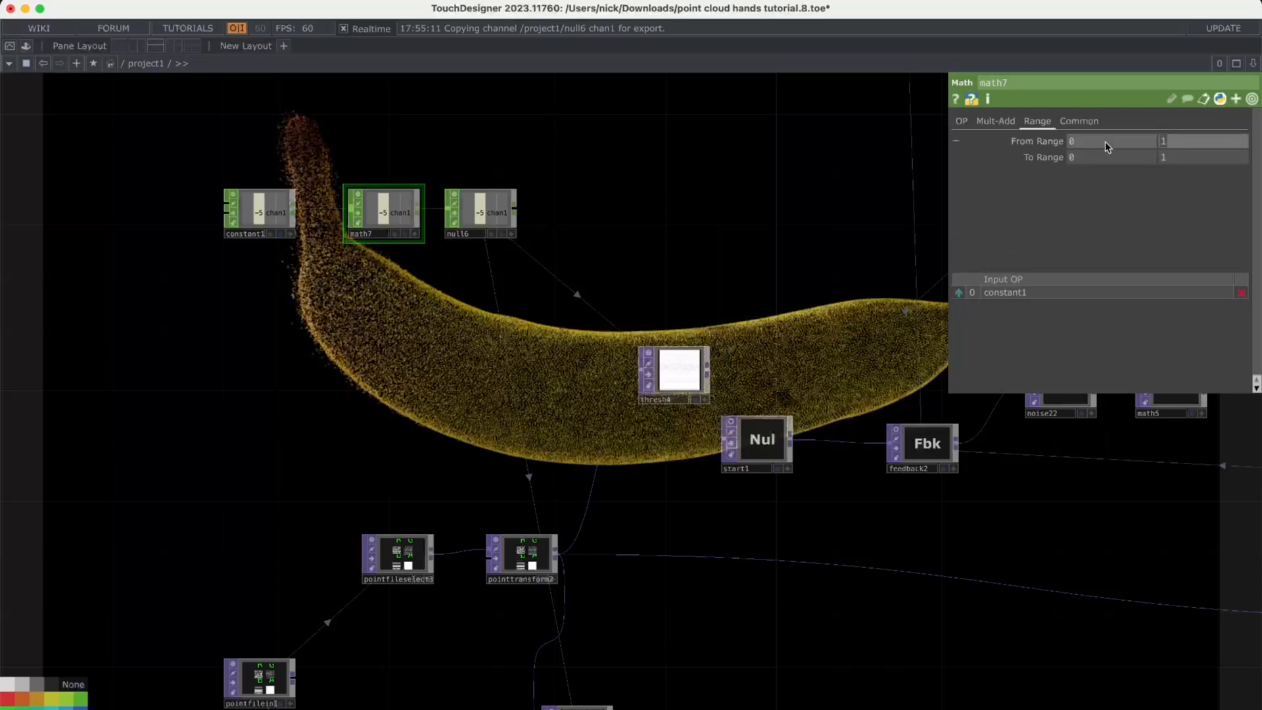
pyautogui.write('-')
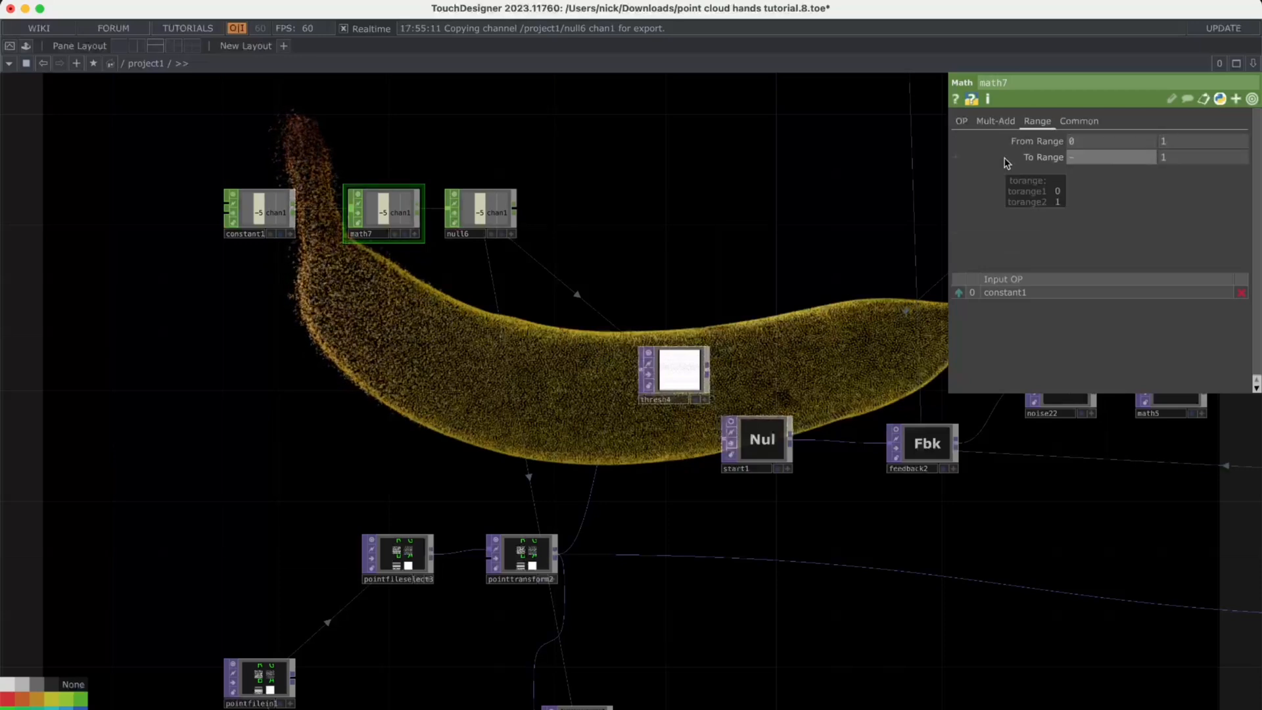
pyautogui.write('5')
pyautogui.press('Return')
# Try a chan1 value of 2 on constant1
pyautogui.click(236, 191)
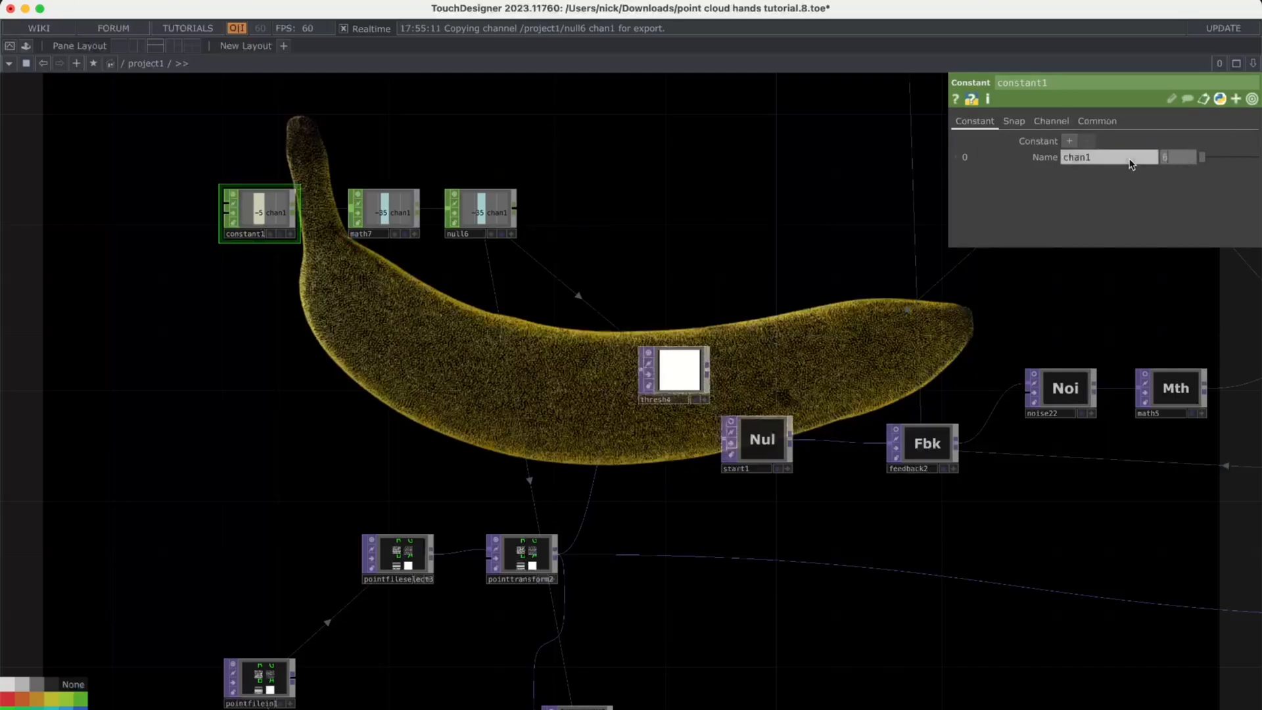
pyautogui.click(1173, 157)
pyautogui.write('5')
pyautogui.press('Return')
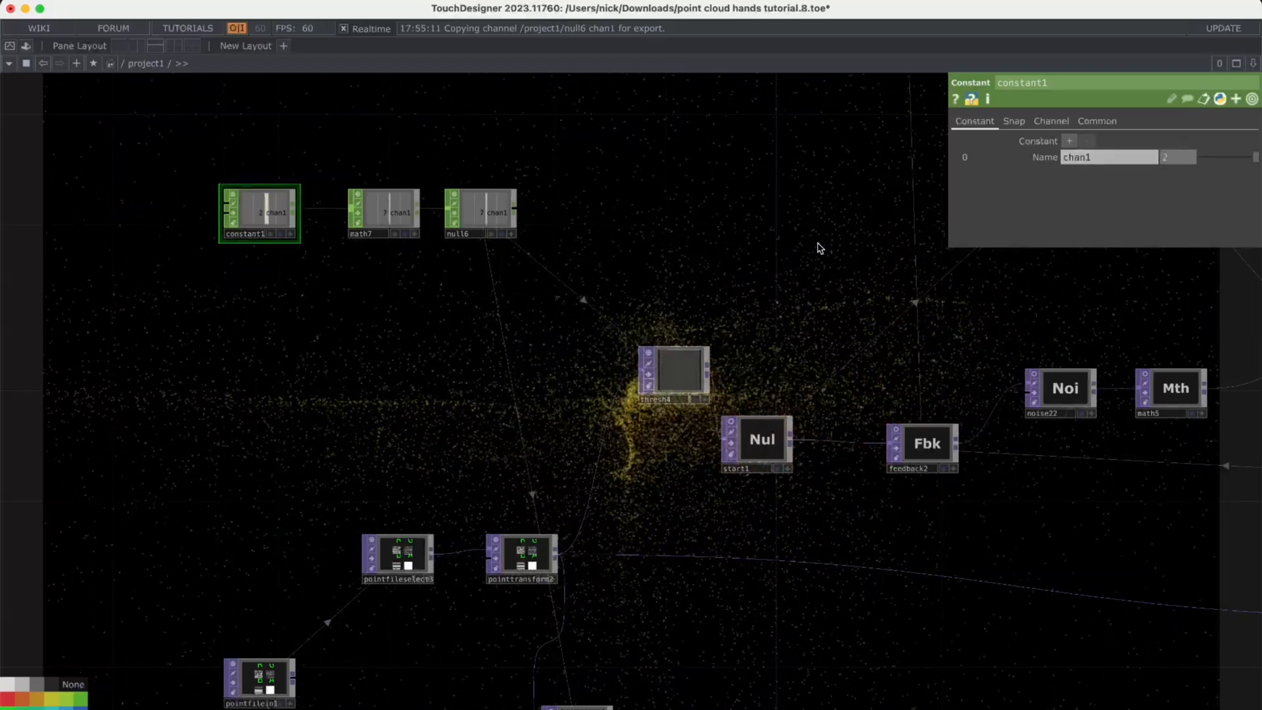
# Try an upper To Range value of 2 on math7 with chan1 of constant1 at 1
pyautogui.click(375, 220)
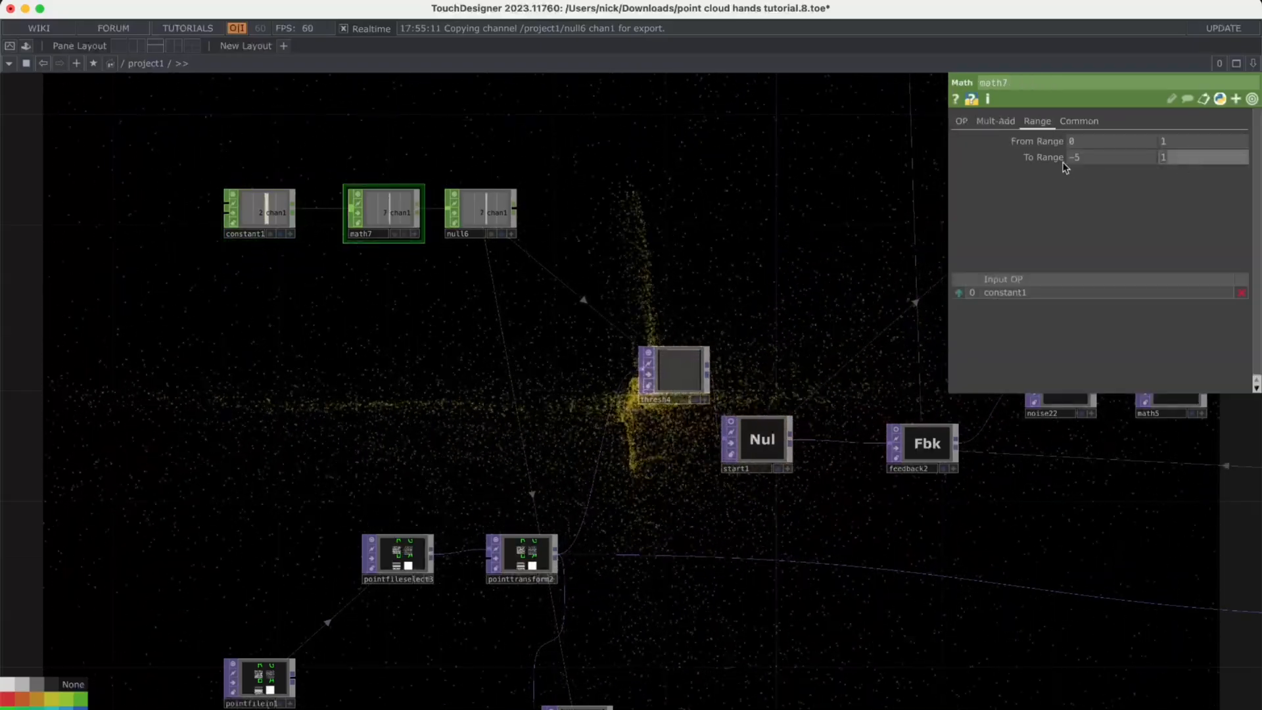
pyautogui.write('2')
pyautogui.press('Return')
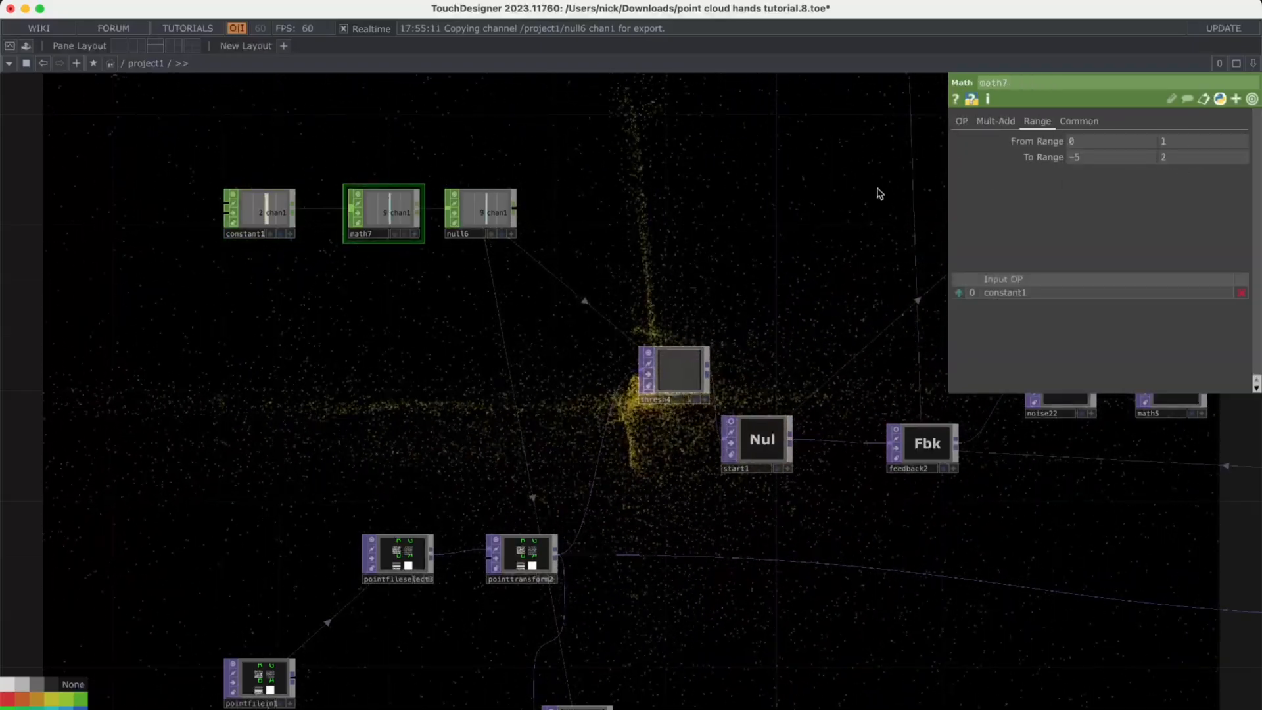
pyautogui.click(271, 216)
pyautogui.moveTo(1216, 154); pyautogui.dragTo(1242, 163)
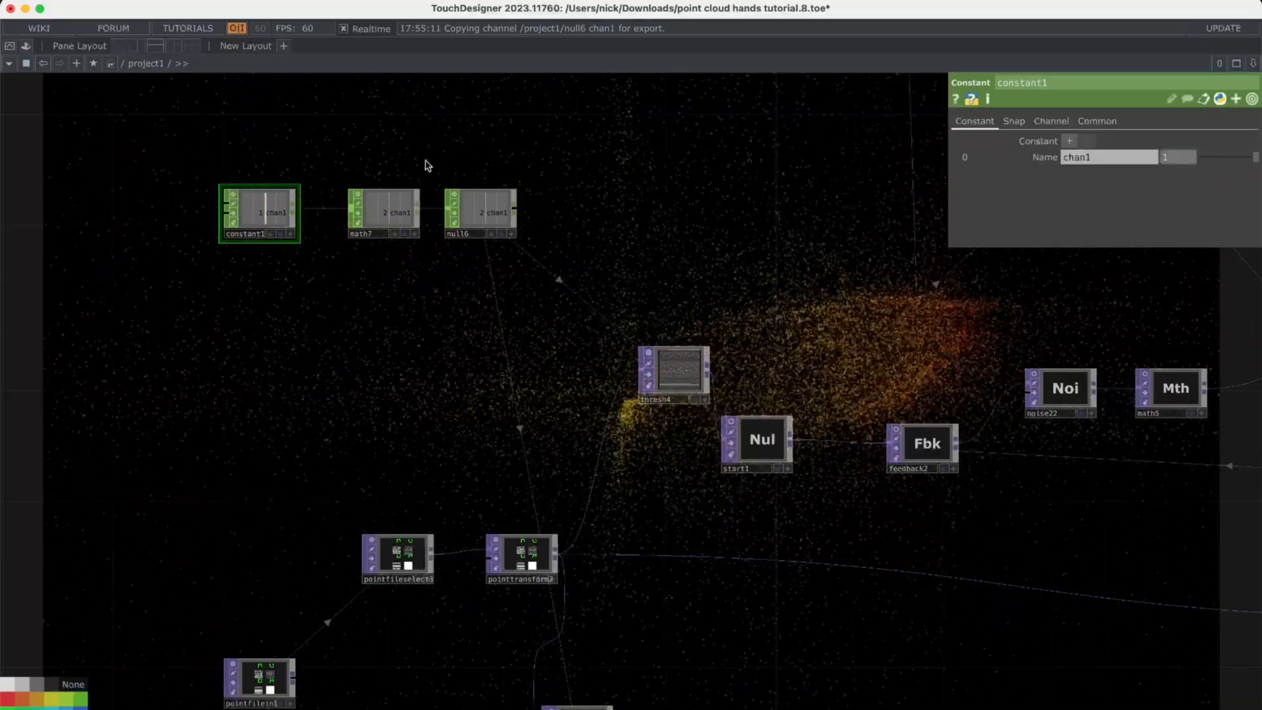
# Set the upper To Range value of math7 to 3 and chan1 of constant1 to 0
pyautogui.click(387, 208)
pyautogui.click(1207, 162)
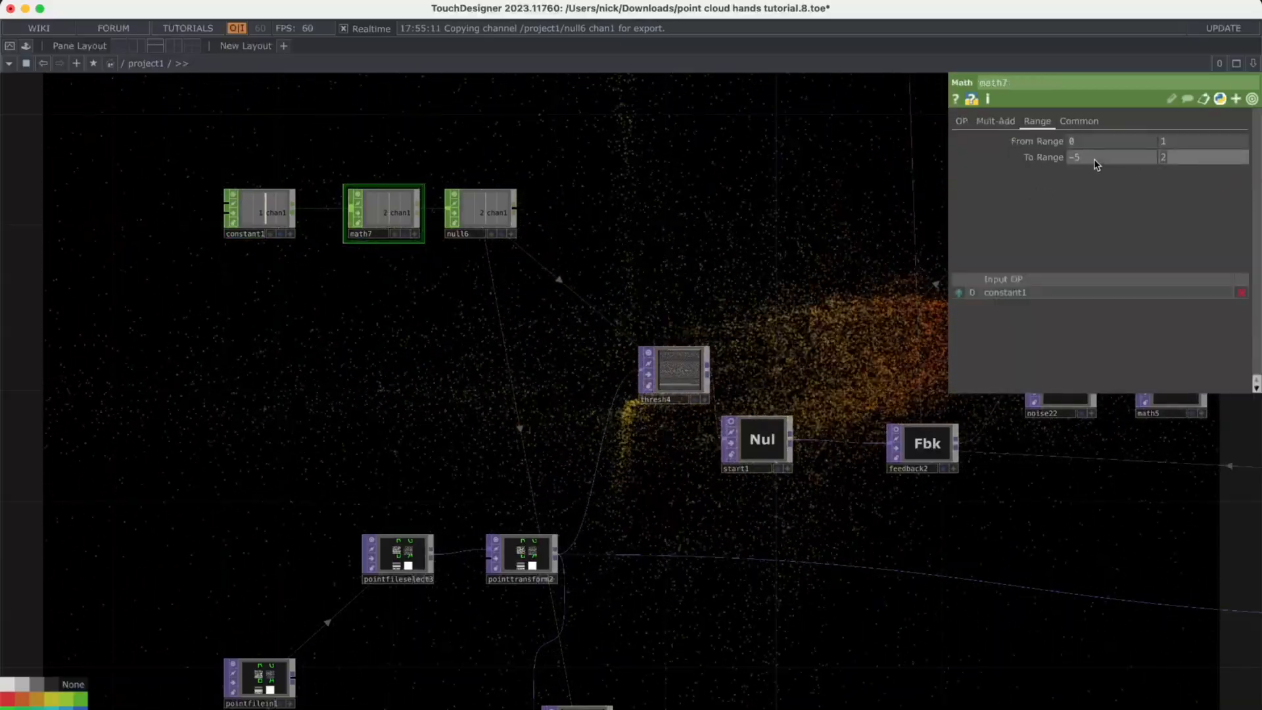
pyautogui.write('3')
pyautogui.click(277, 223)
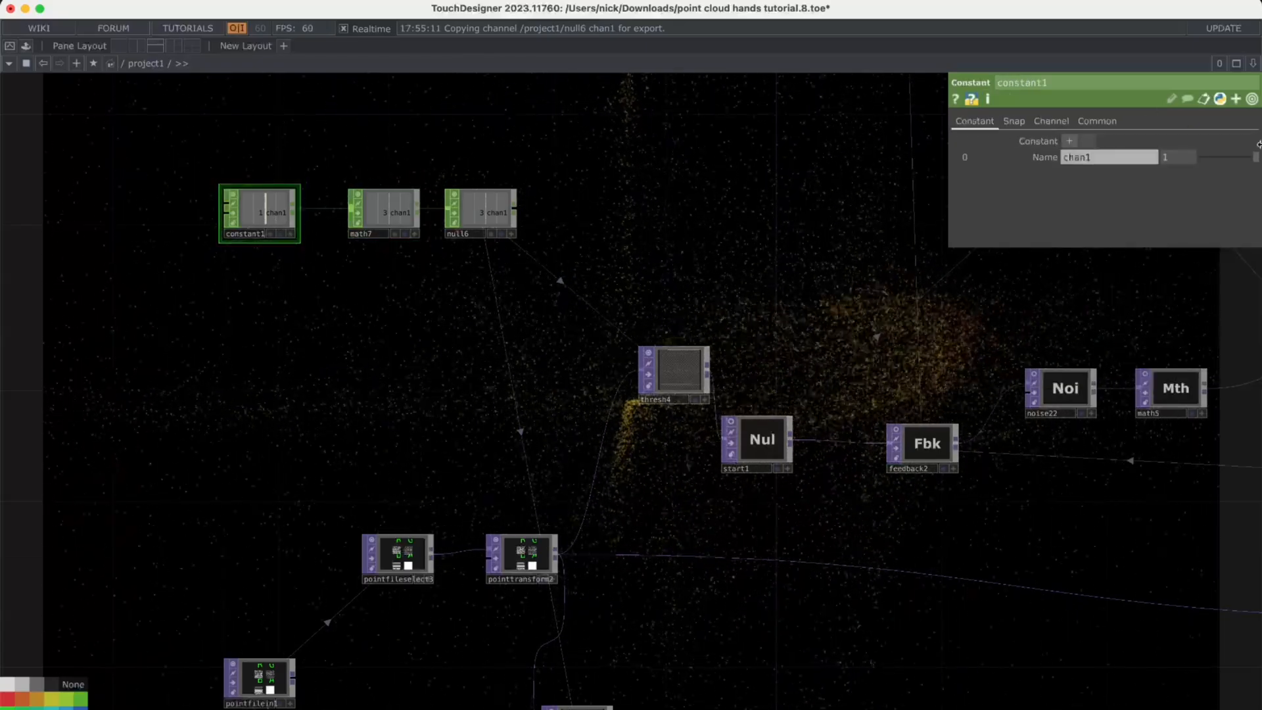
pyautogui.moveTo(1185, 165); pyautogui.dragTo(1147, 162)
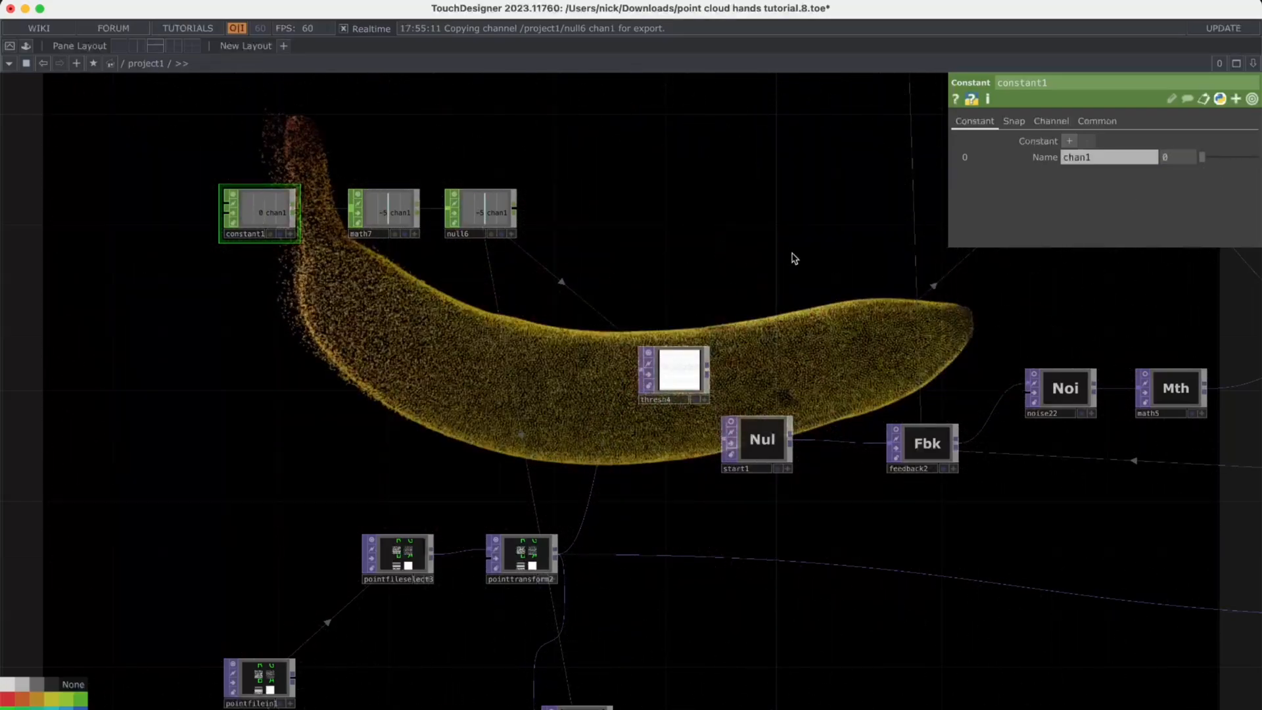
pyautogui.scroll(-6, 696, 289)
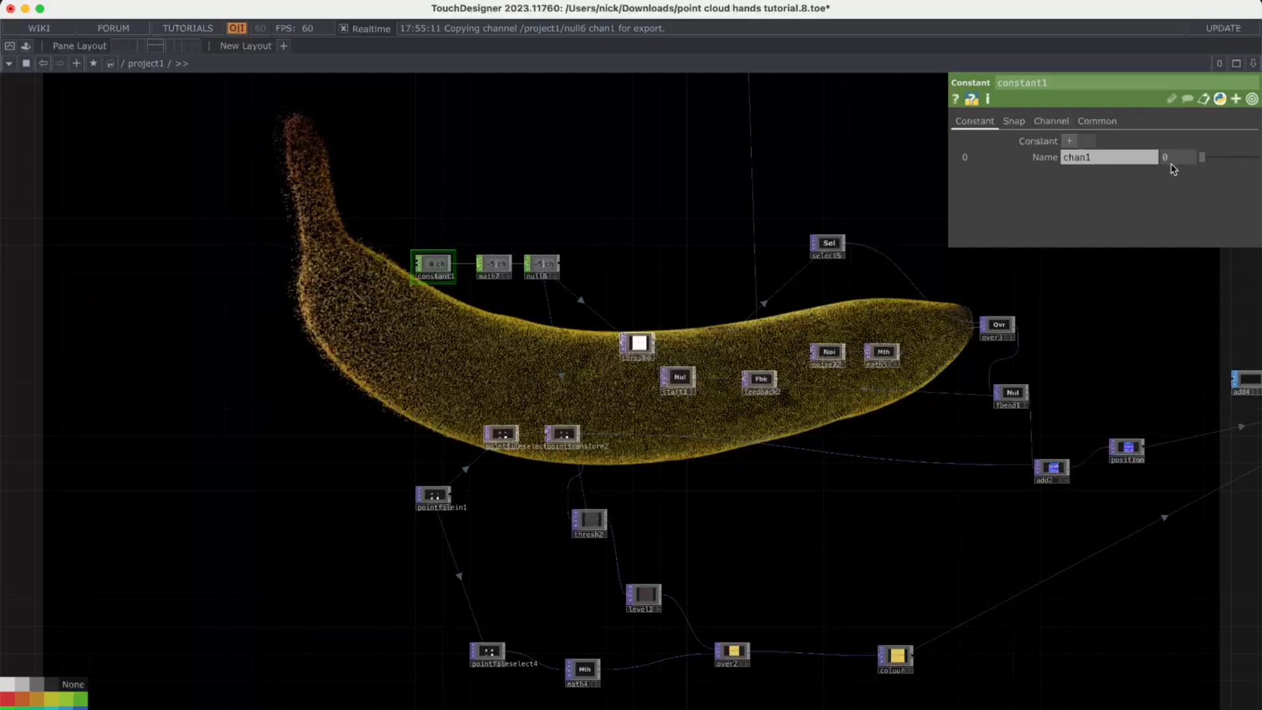
pyautogui.moveTo(1174, 169); pyautogui.dragTo(1142, 204)
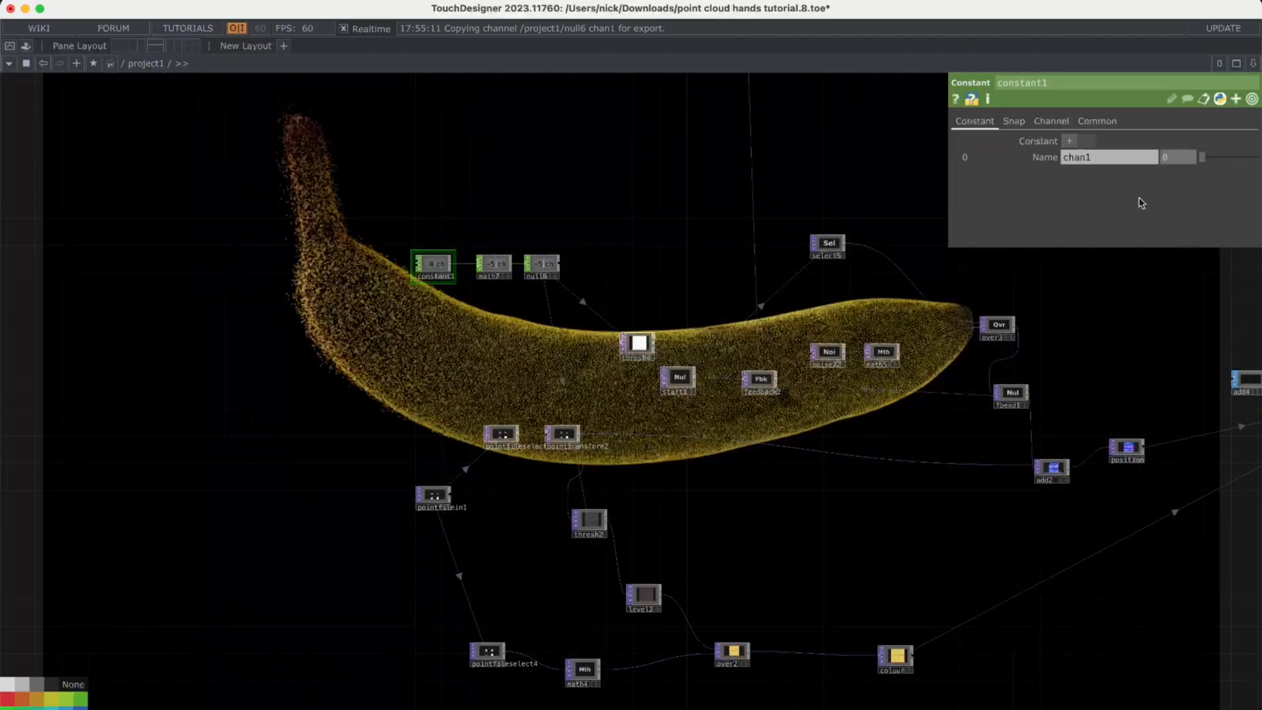
pyautogui.scroll(-2, 1066, 329)
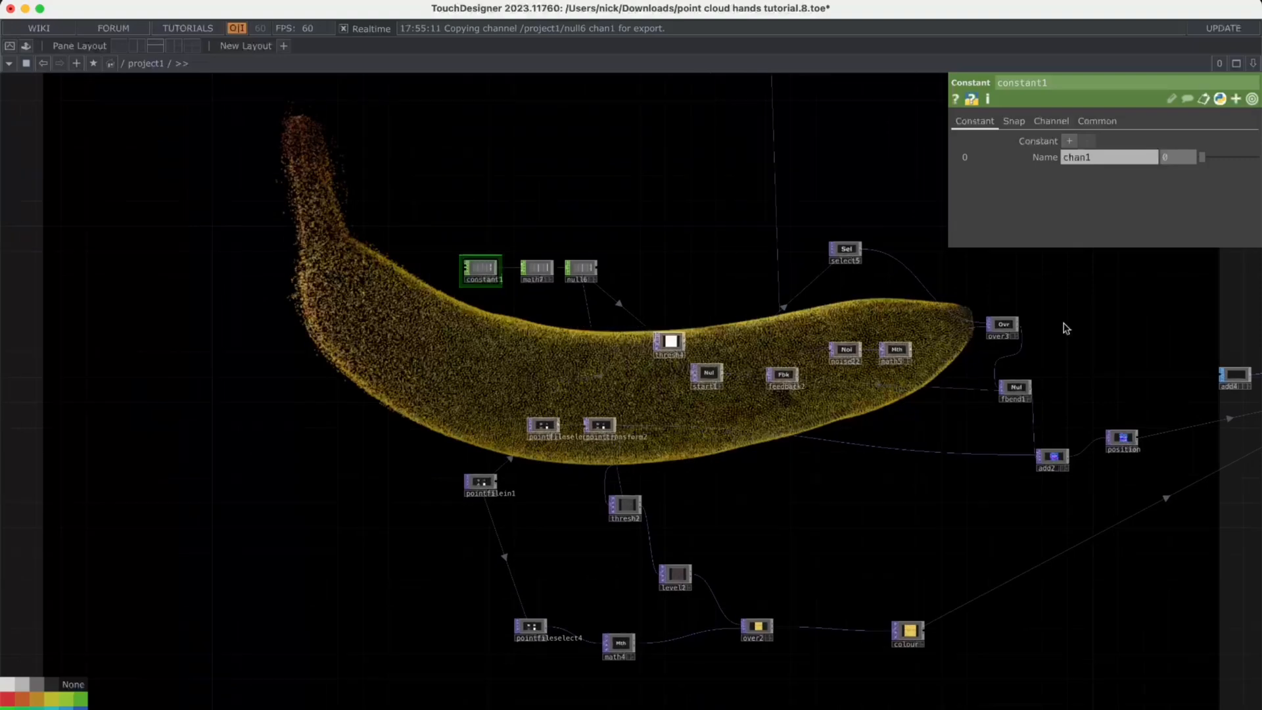
pyautogui.moveTo(957, 367); pyautogui.dragTo(774, 454)
pyautogui.scroll(-5, 885, 410)
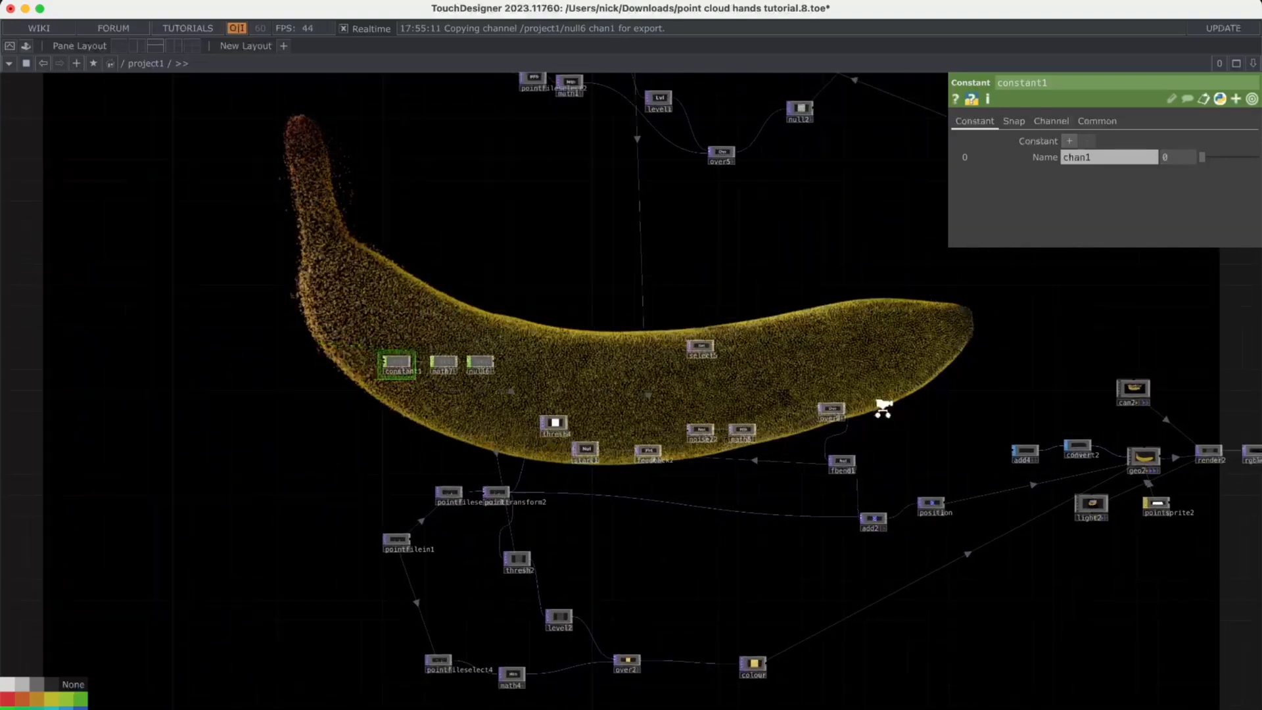
pyautogui.scroll(-10, 866, 219)
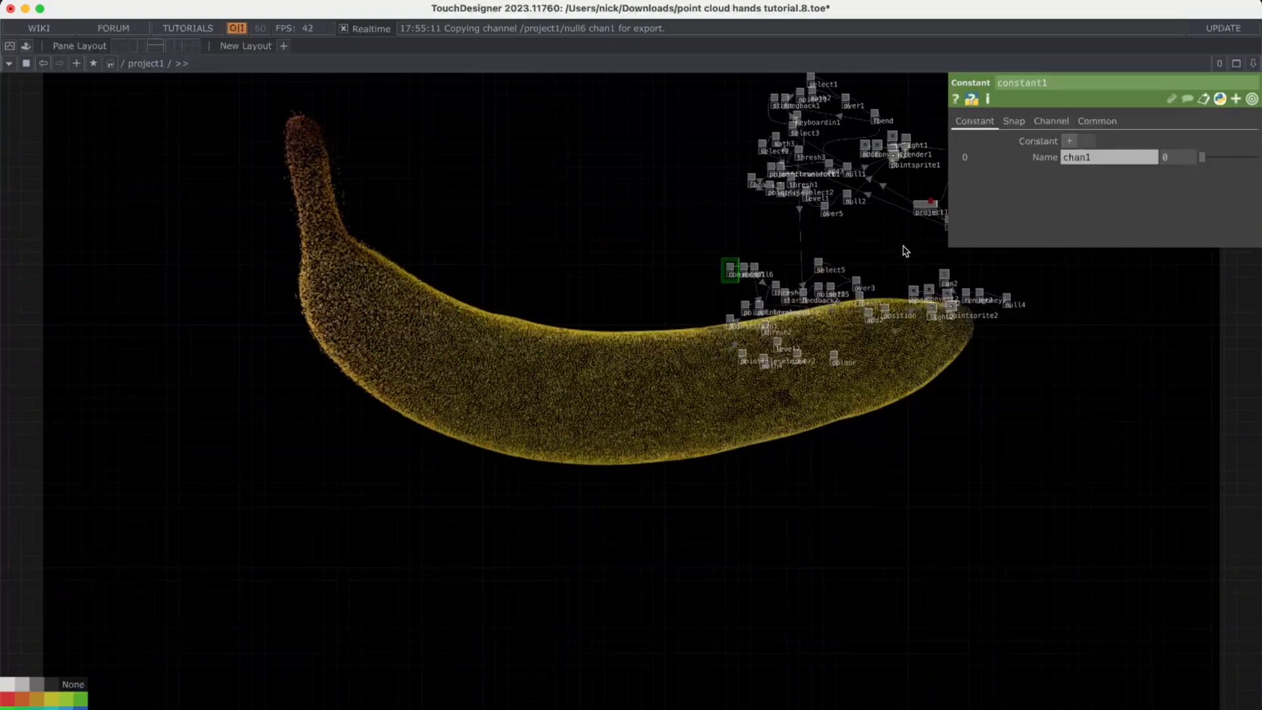
pyautogui.moveTo(861, 250); pyautogui.dragTo(797, 282)
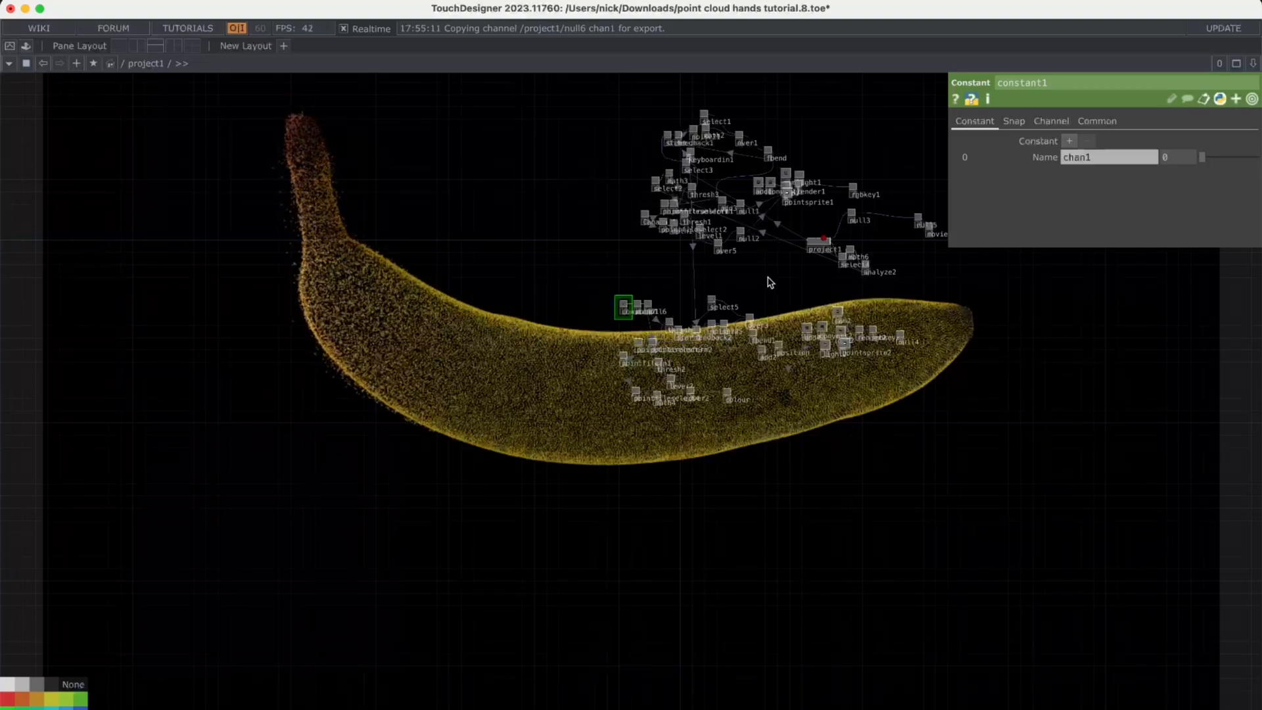
pyautogui.scroll(2, 822, 220)
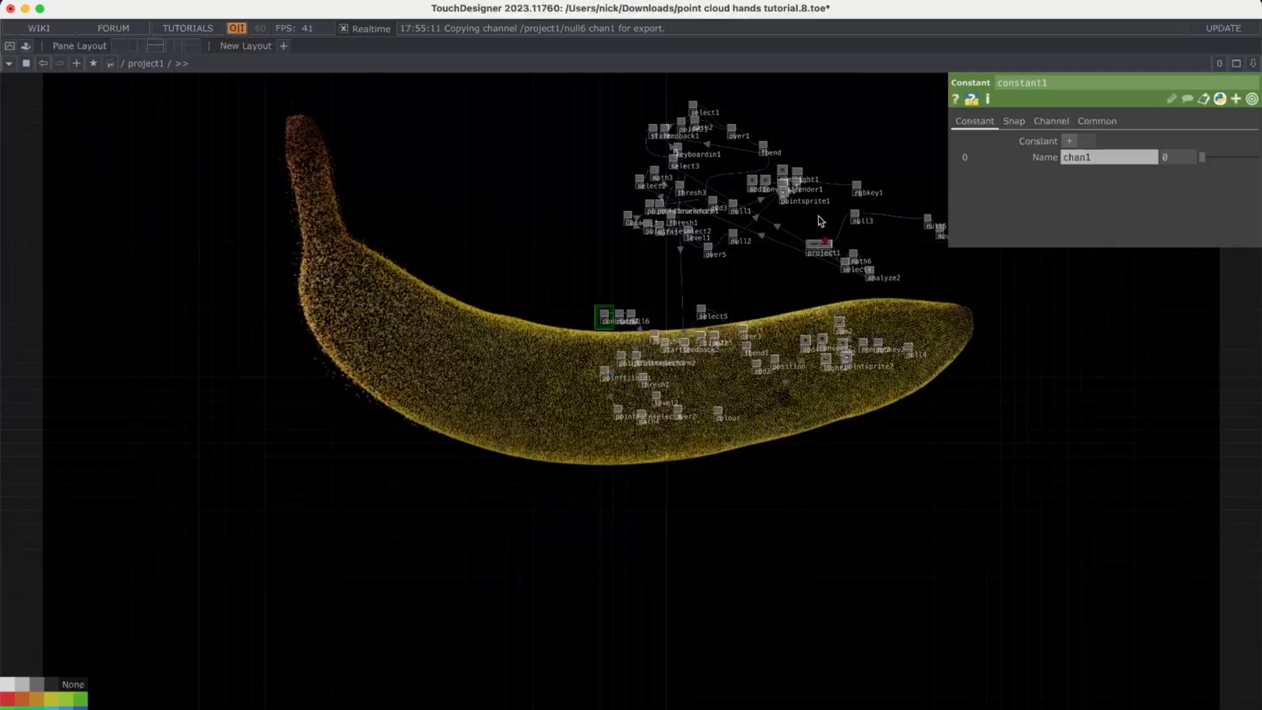
# Move the project1 container with null3, null5, select4, math6 and analyze2 below the two point cloud networks
pyautogui.scroll(3, 820, 227)
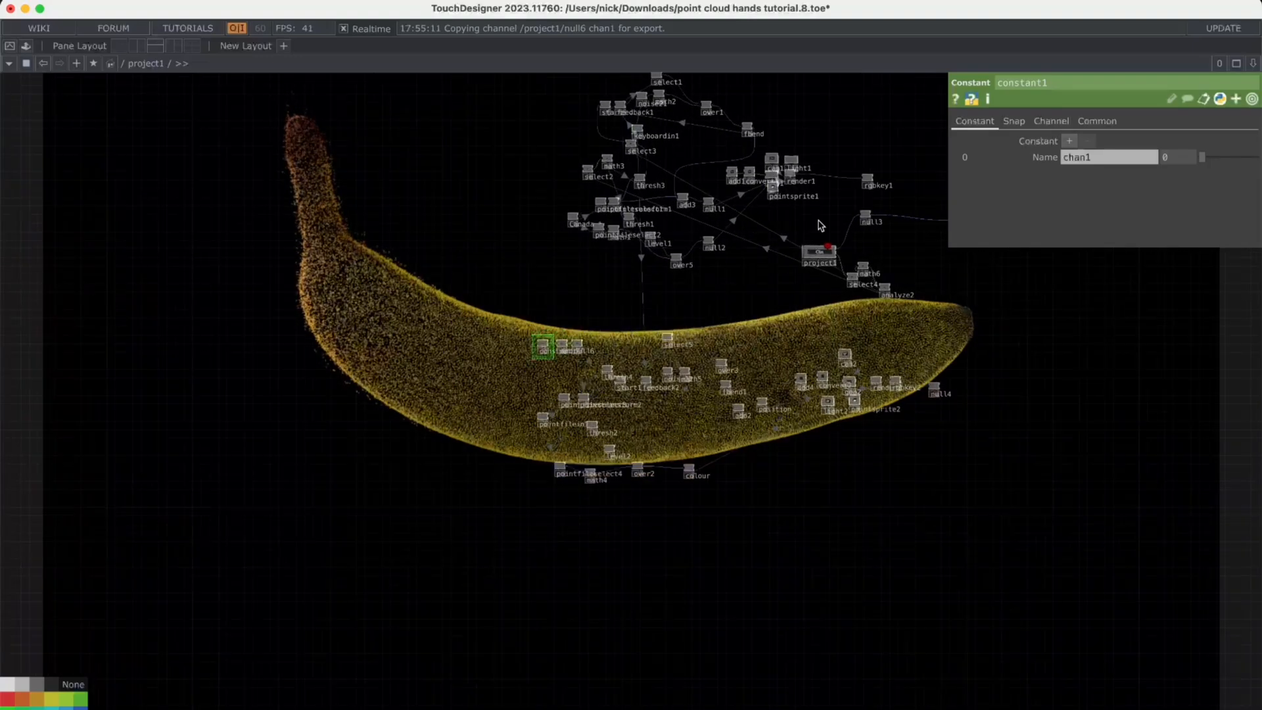
pyautogui.scroll(2, 818, 234)
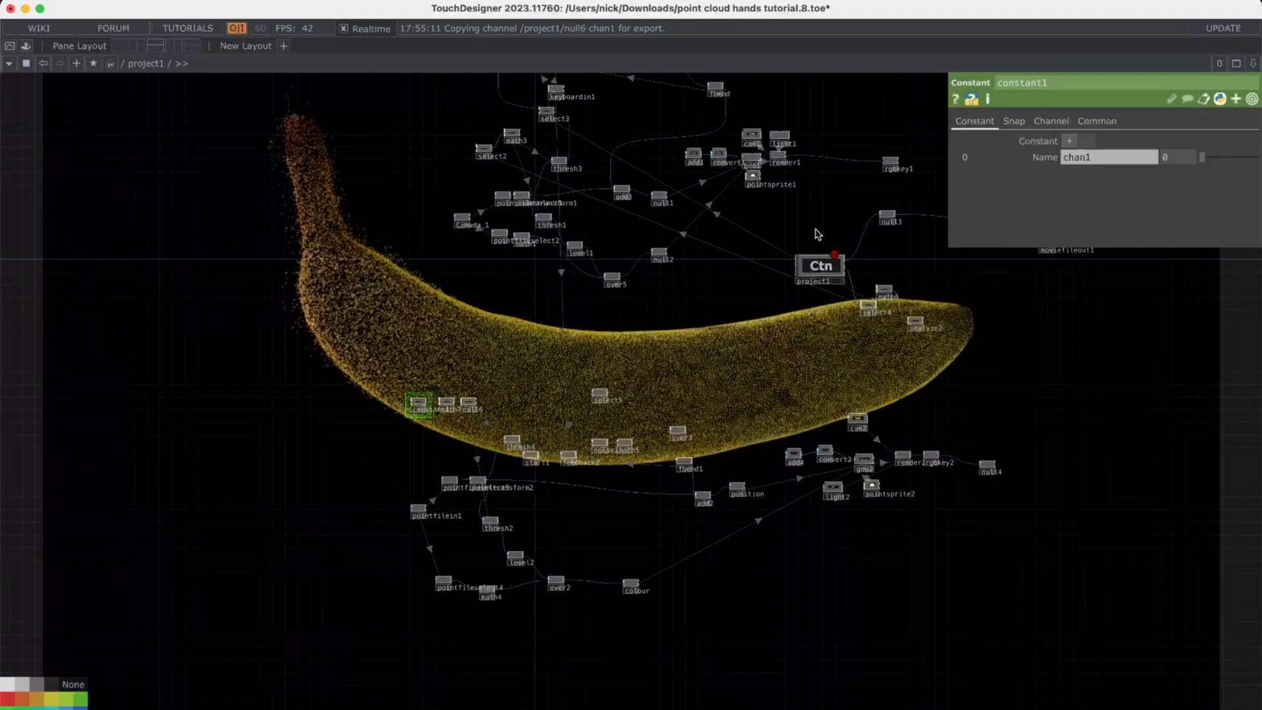
pyautogui.scroll(2, 818, 234)
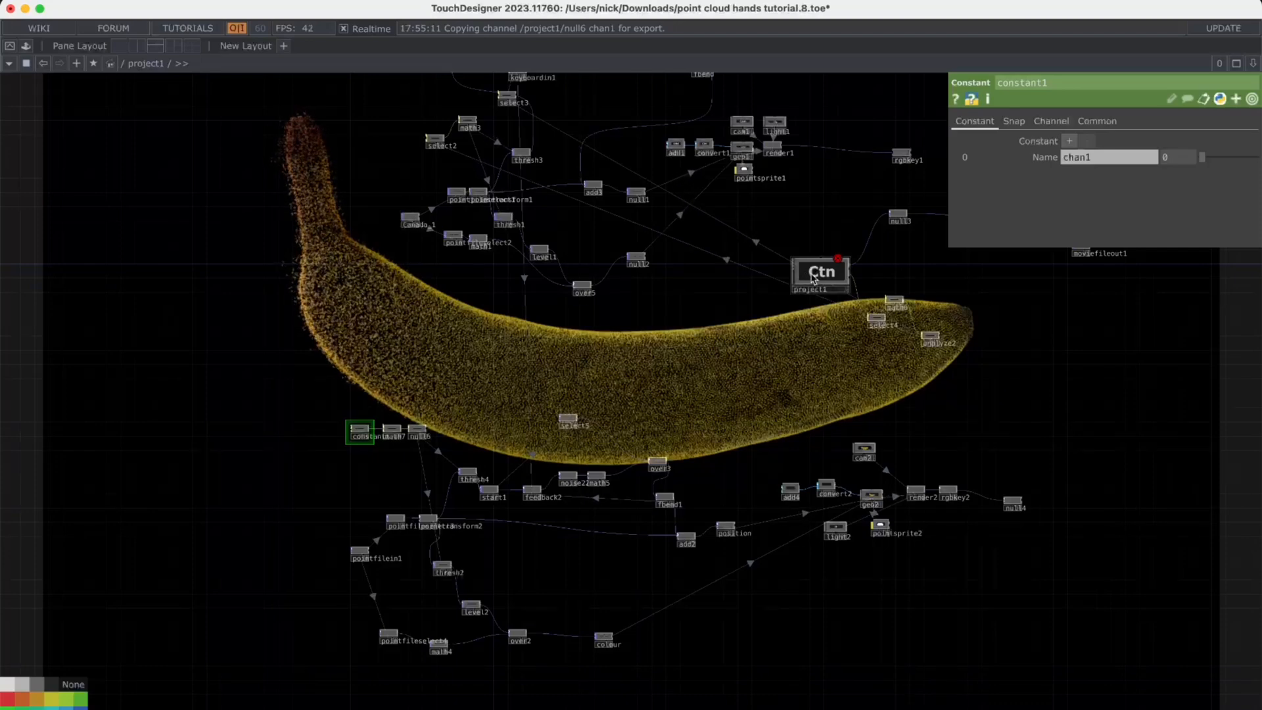
pyautogui.click(826, 277)
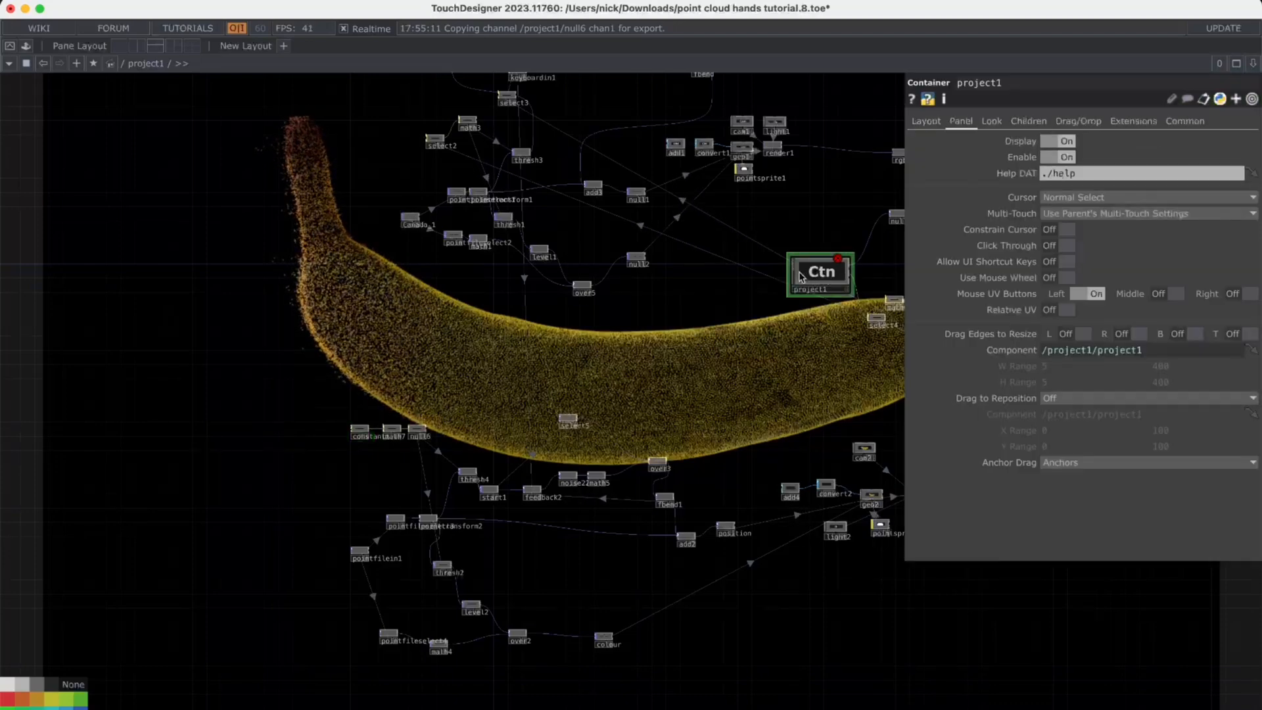
pyautogui.press('super+c')
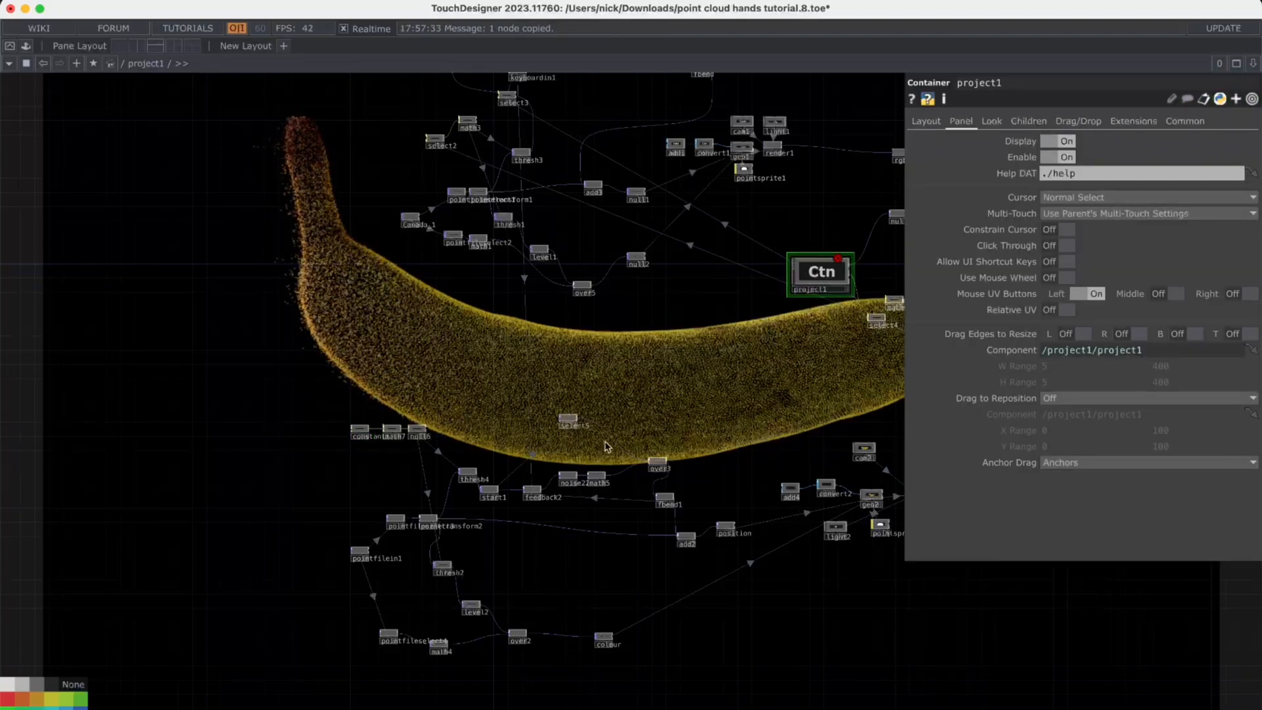
pyautogui.scroll(-3, 778, 337)
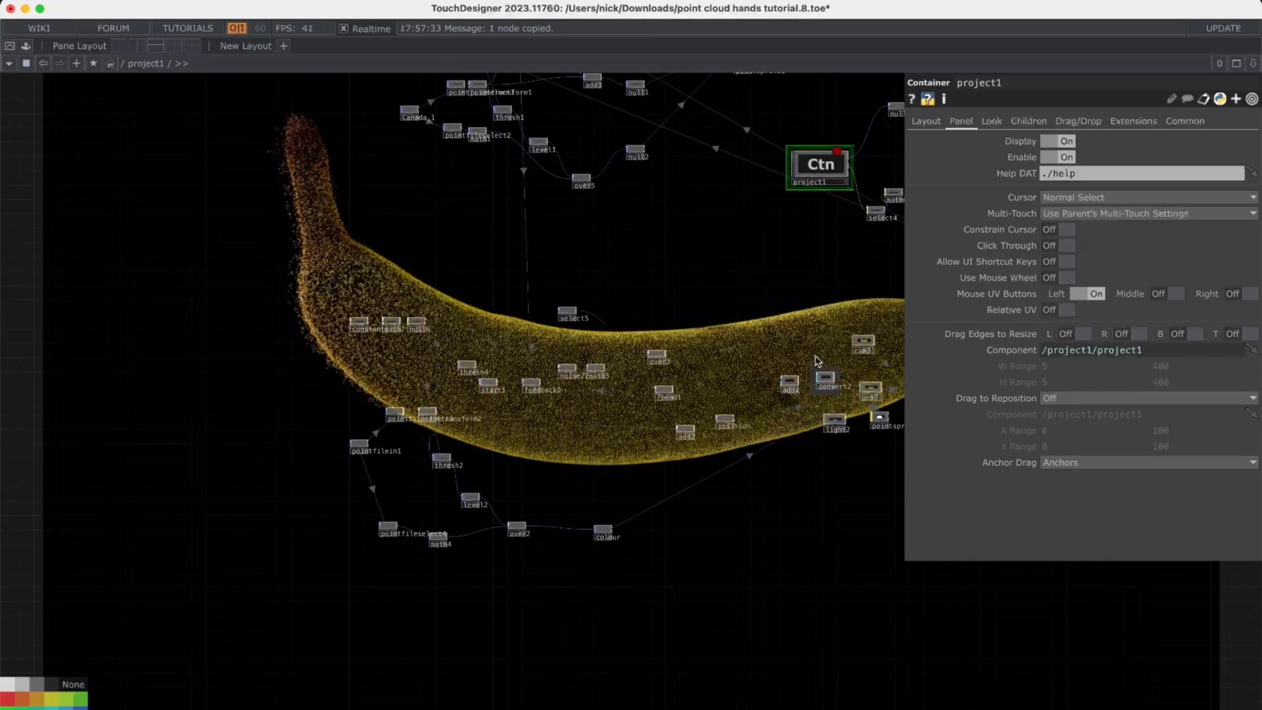
pyautogui.hscroll(5, 822, 332)
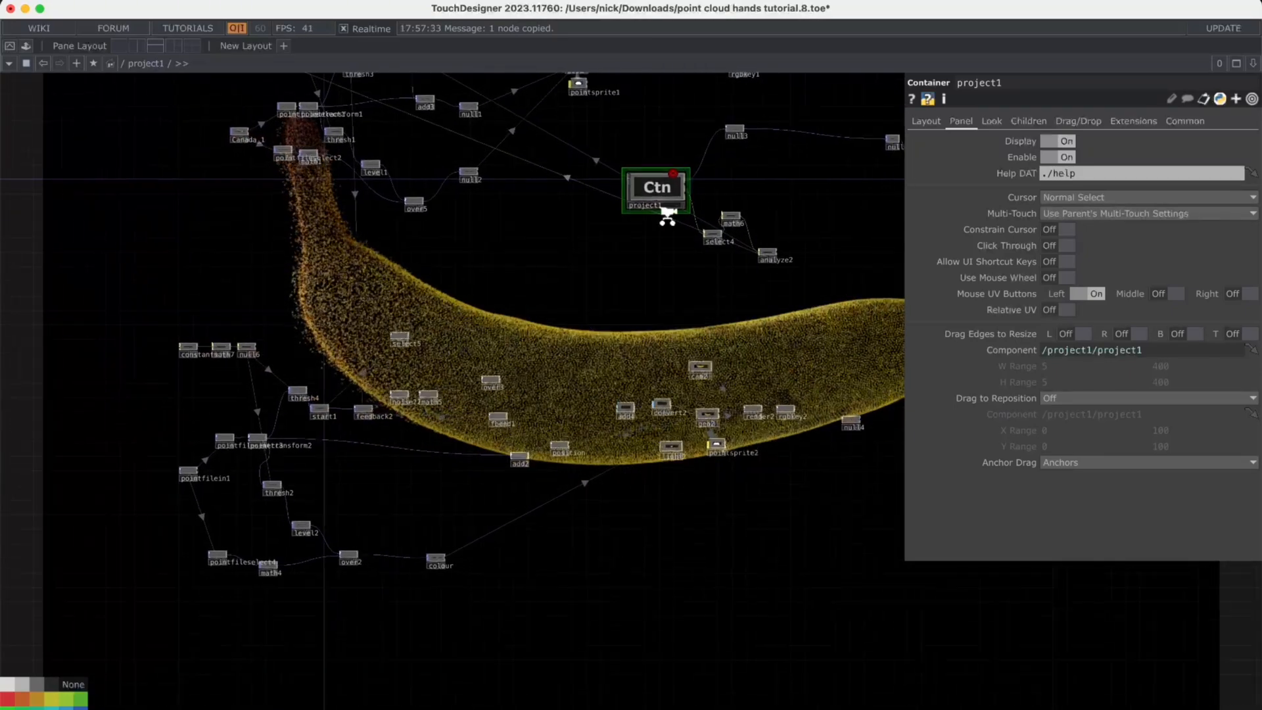
pyautogui.scroll(-2, 665, 222)
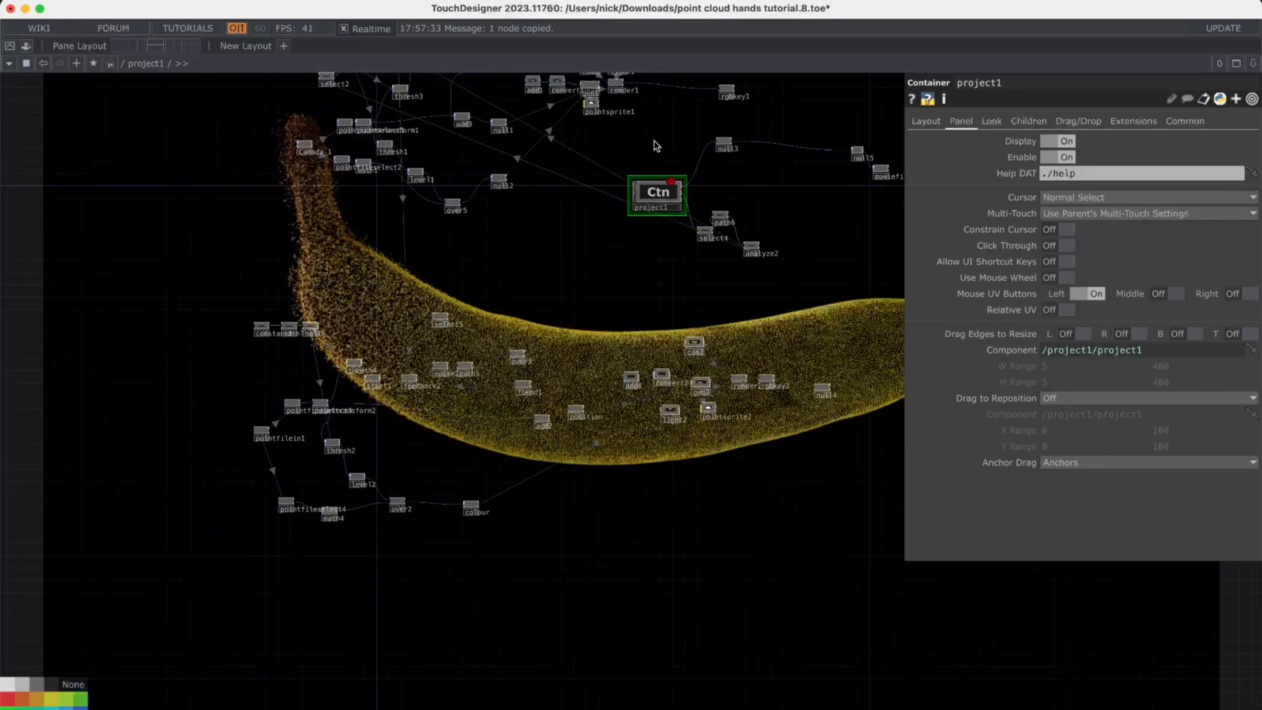
pyautogui.scroll(-1, 676, 172)
pyautogui.moveTo(658, 148); pyautogui.dragTo(807, 262, button='right')
pyautogui.moveTo(662, 190); pyautogui.dragTo(471, 522)
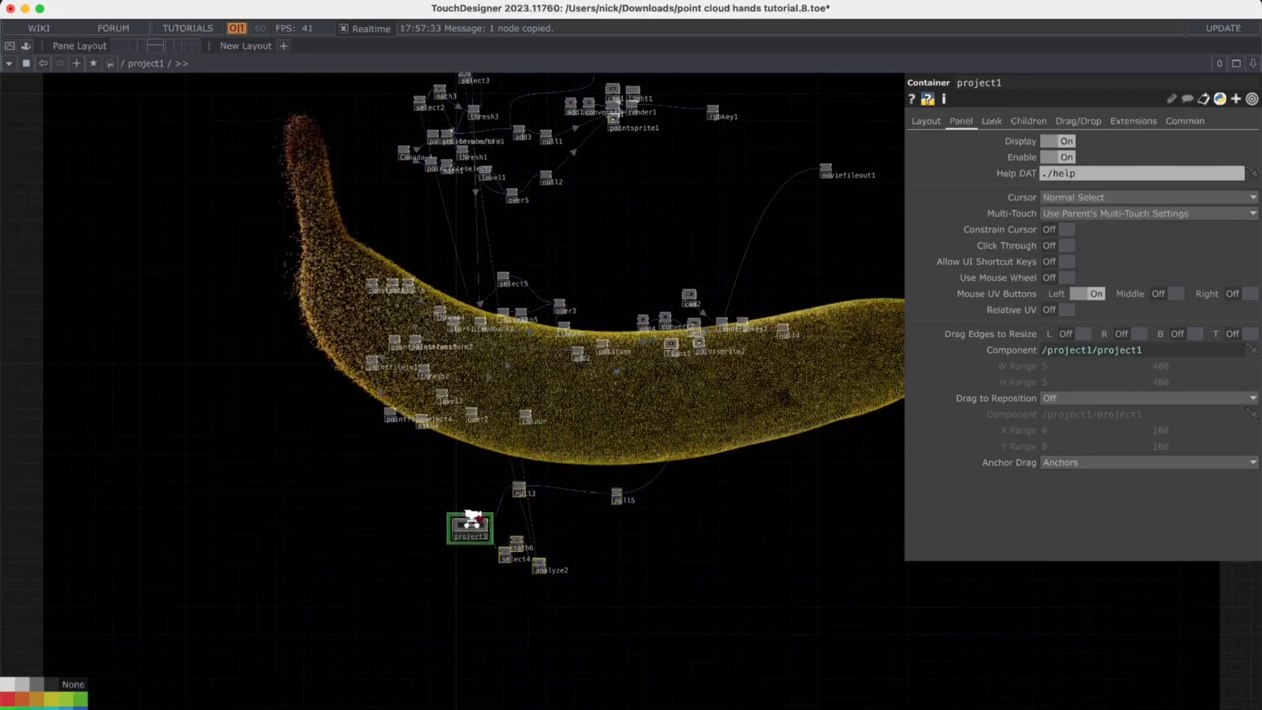
# Enter the project1 container and look over the MediaPipe component's webcam and detection settings
pyautogui.scroll(4, 473, 506)
pyautogui.click(469, 553)
pyautogui.doubleClick(471, 543)
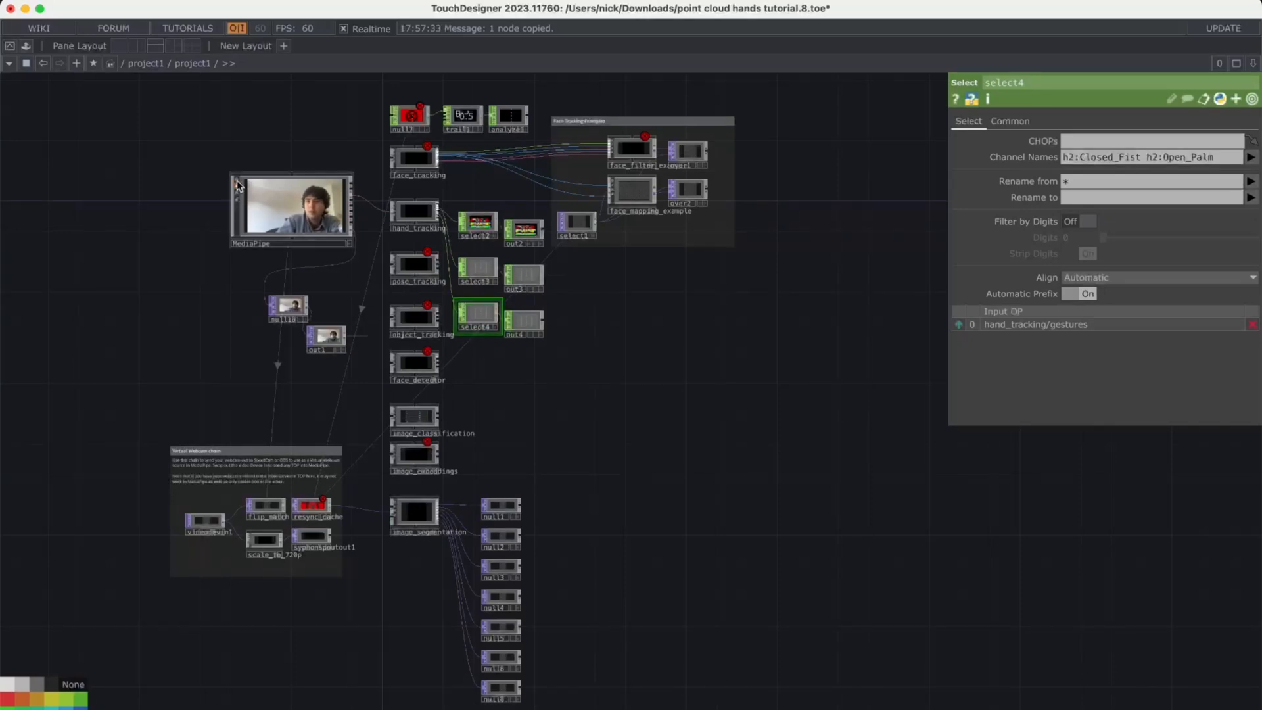
pyautogui.click(273, 193)
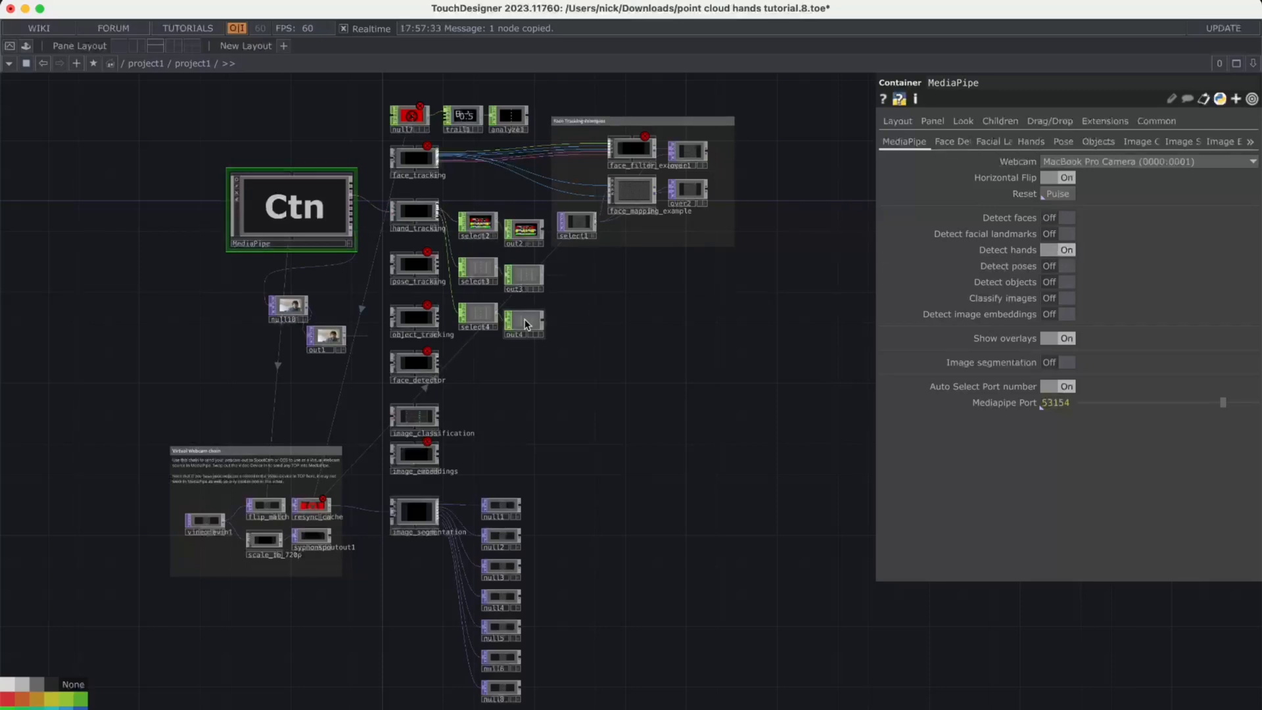
pyautogui.scroll(2, 543, 368)
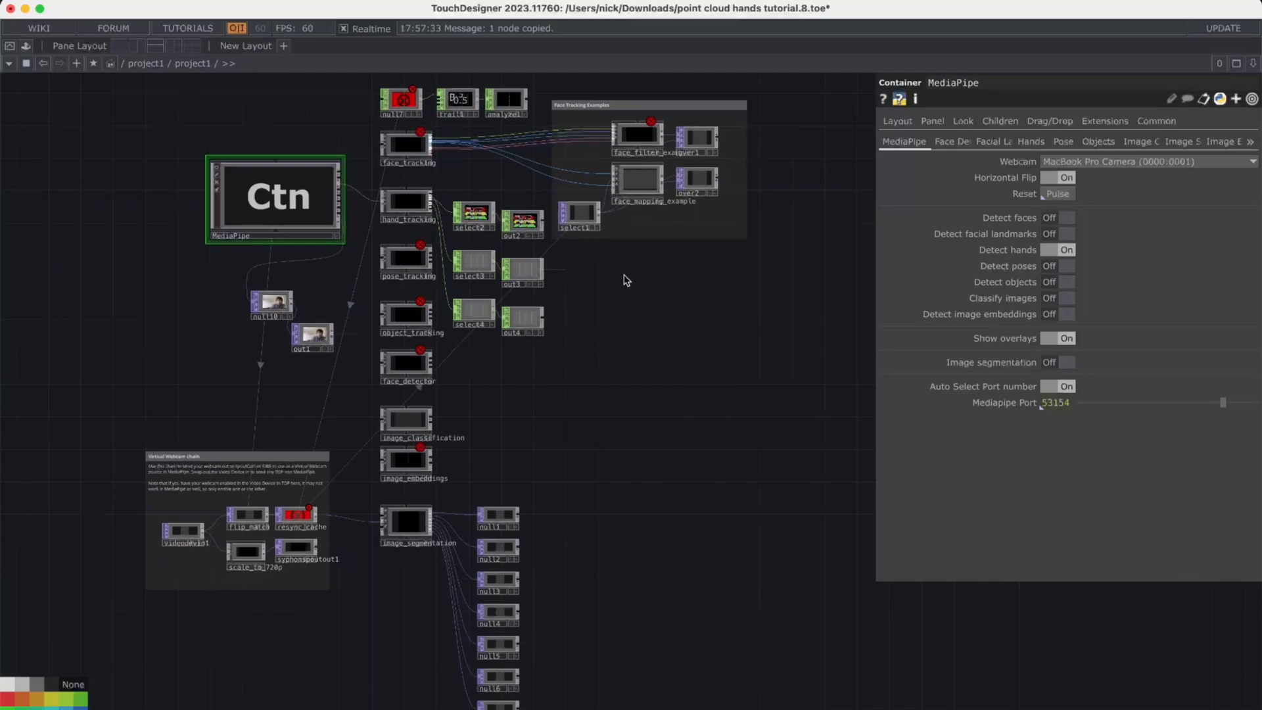
# Examine the hand_tracking component and the Select and Out operators wired to its outputs
pyautogui.click(411, 207)
pyautogui.scroll(5, 412, 204)
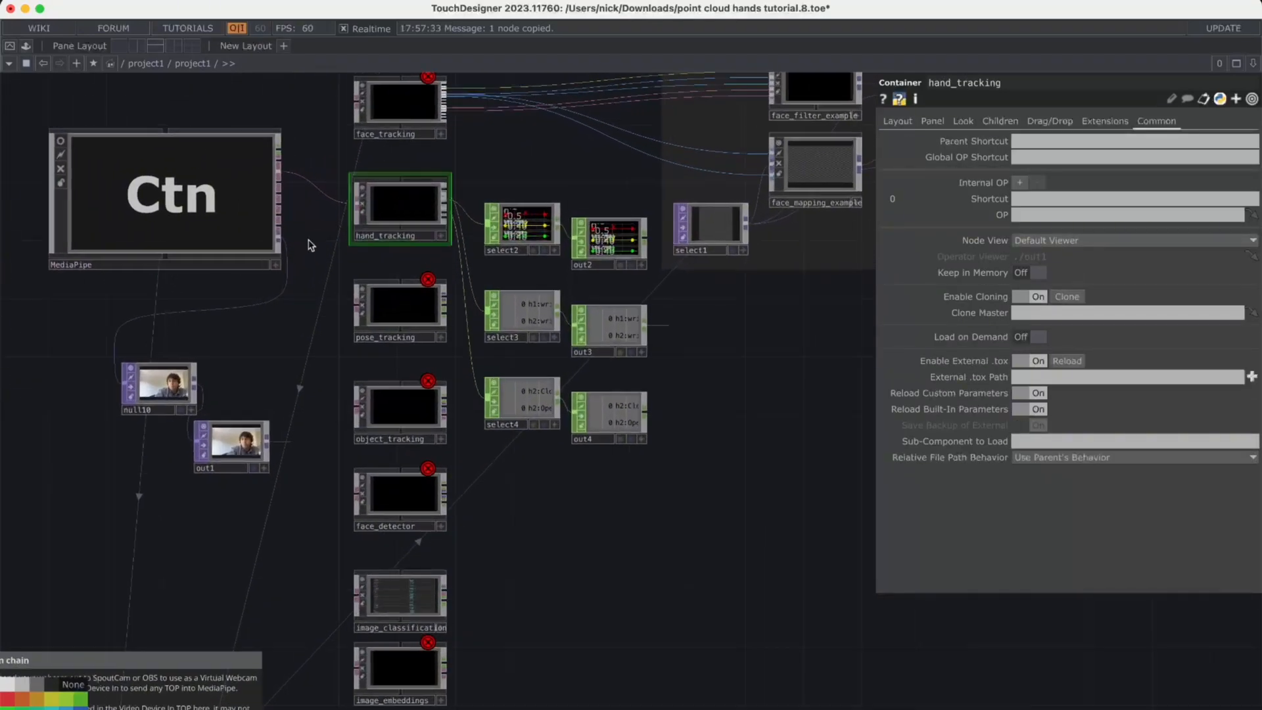
pyautogui.moveTo(310, 289); pyautogui.dragTo(225, 431)
pyautogui.scroll(3, 447, 367)
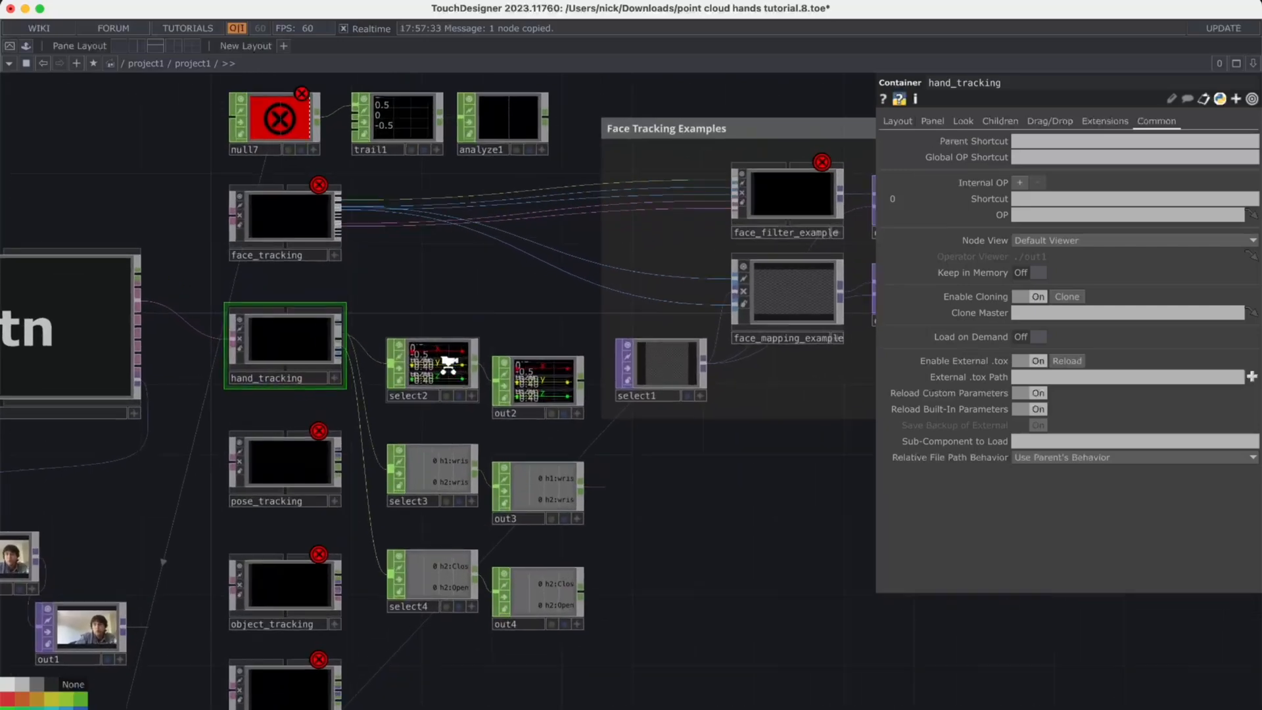
pyautogui.scroll(2, 448, 365)
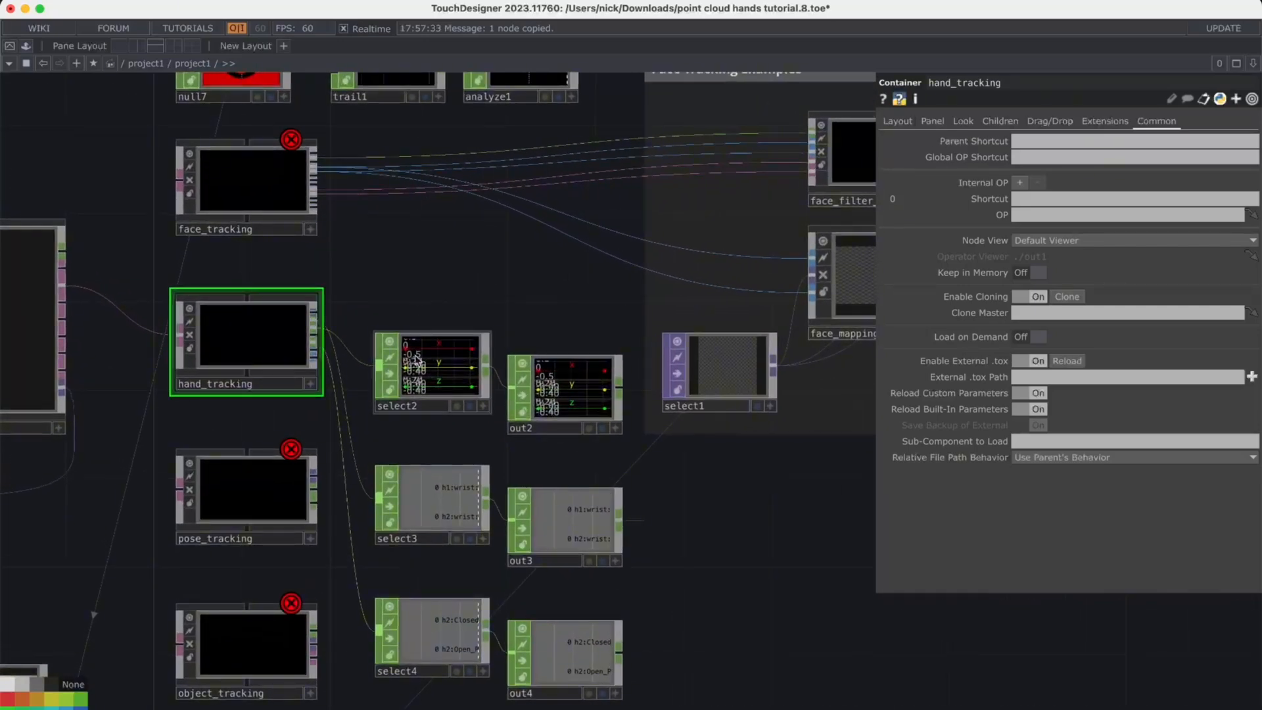
pyautogui.scroll(2, 440, 414)
# Return to the parent network, re-enter project1 and inspect the parameters of select2
pyautogui.press('u')
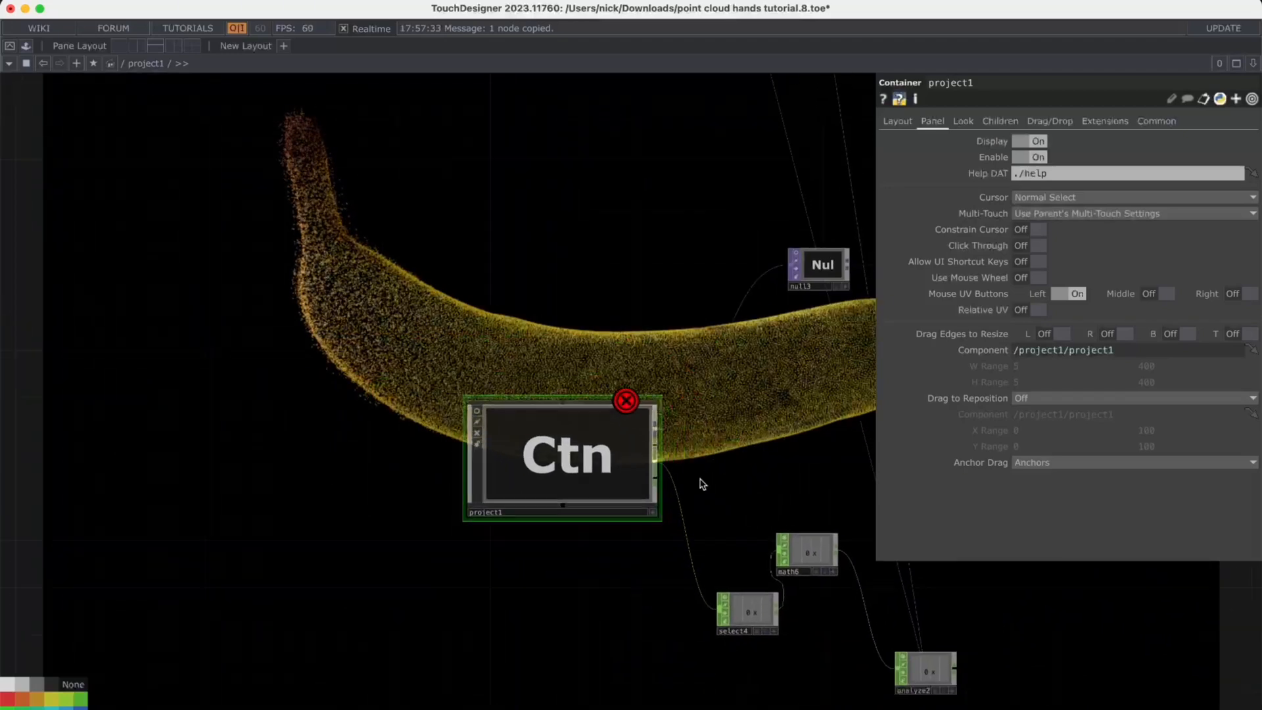
pyautogui.press('i')
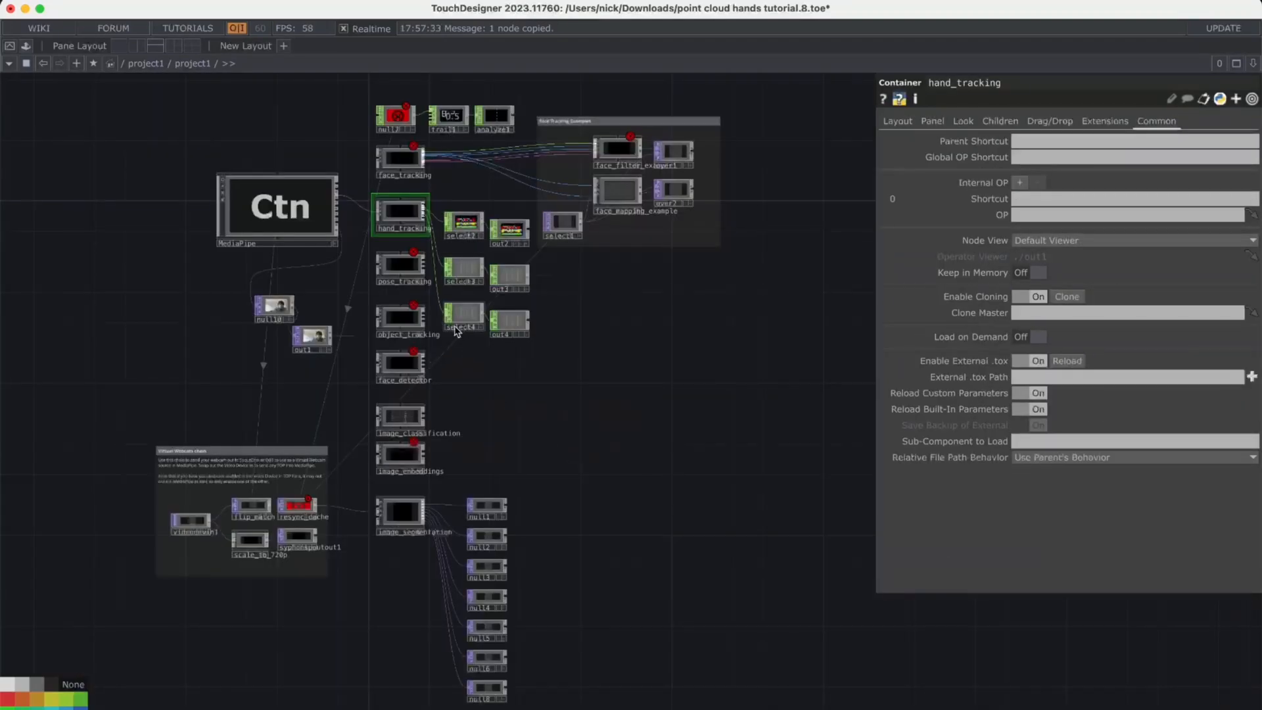
pyautogui.scroll(10, 459, 217)
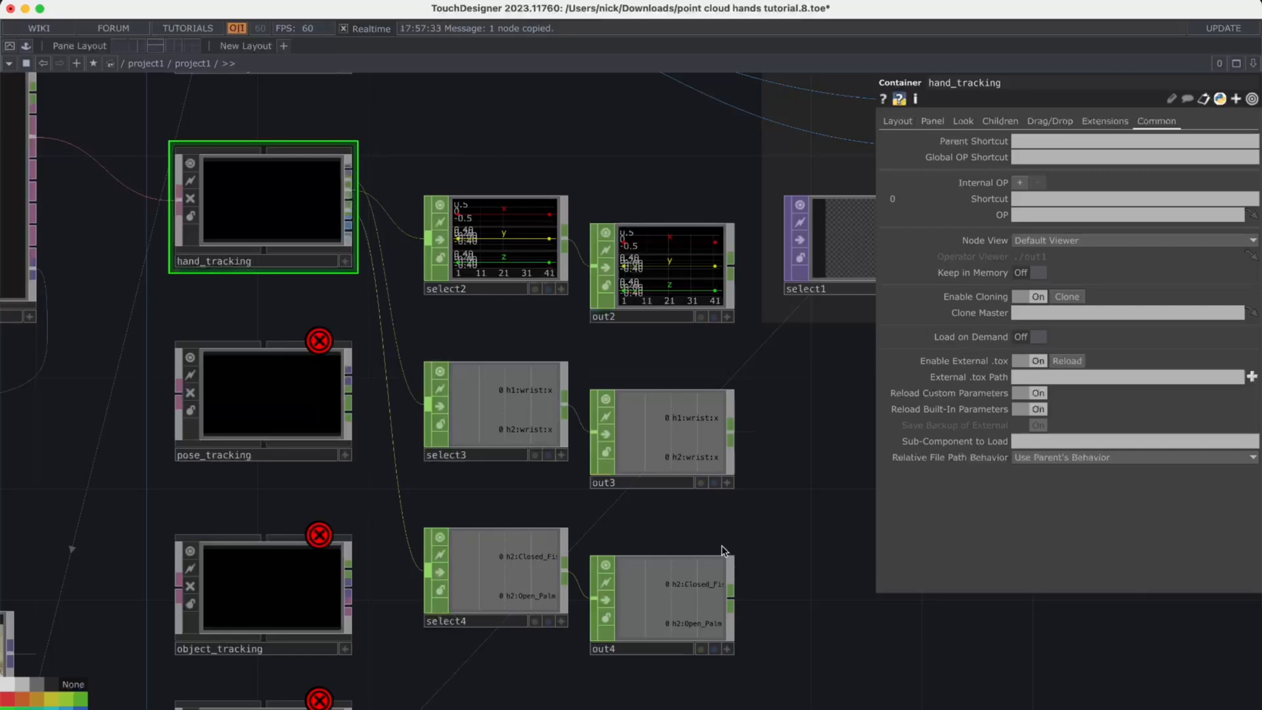
pyautogui.click(508, 216)
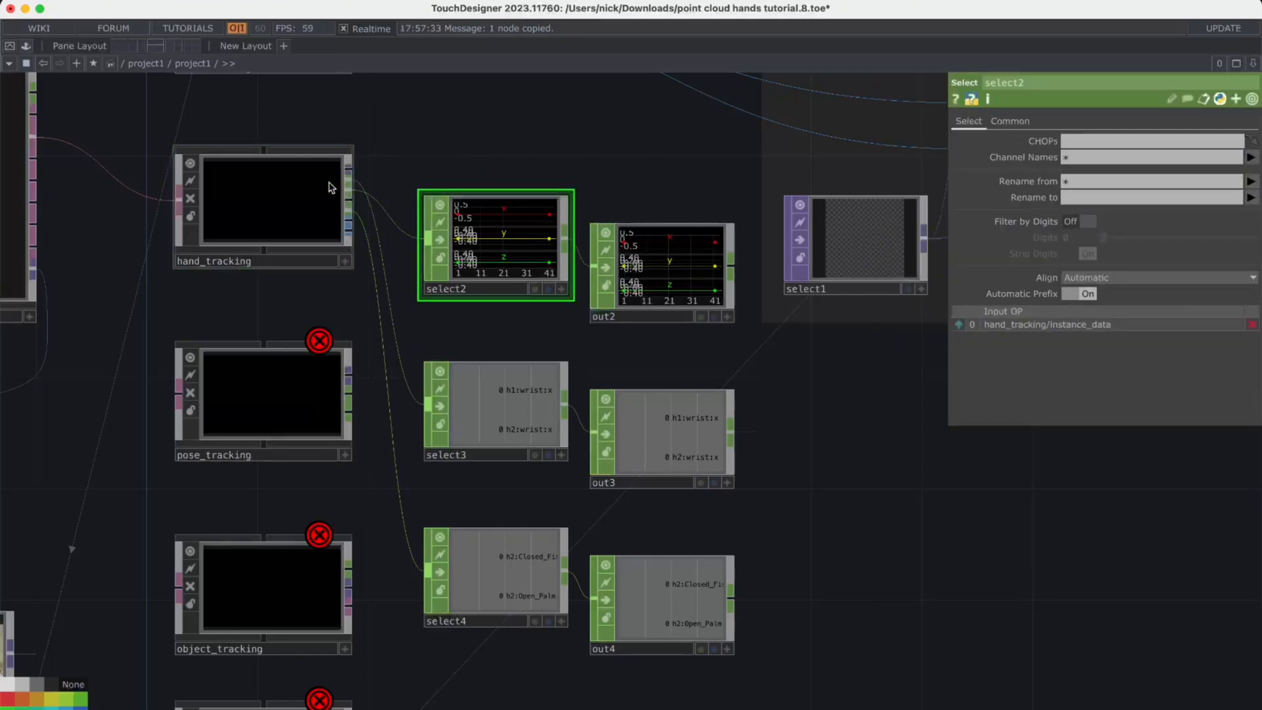
pyautogui.scroll(3, 332, 186)
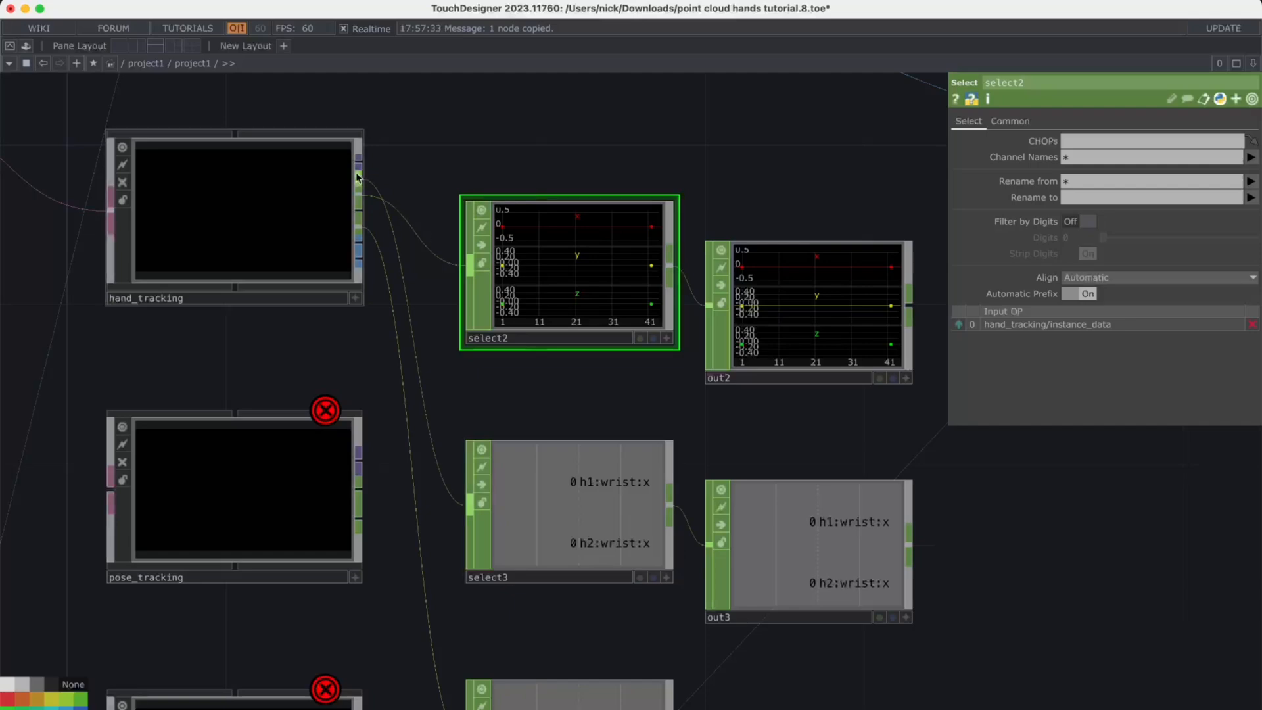
# Try a Select CHOP on hand_tracking's normalized data output, view its hand channels and delete the operator
pyautogui.rightClick(357, 178)
pyautogui.click(470, 248)
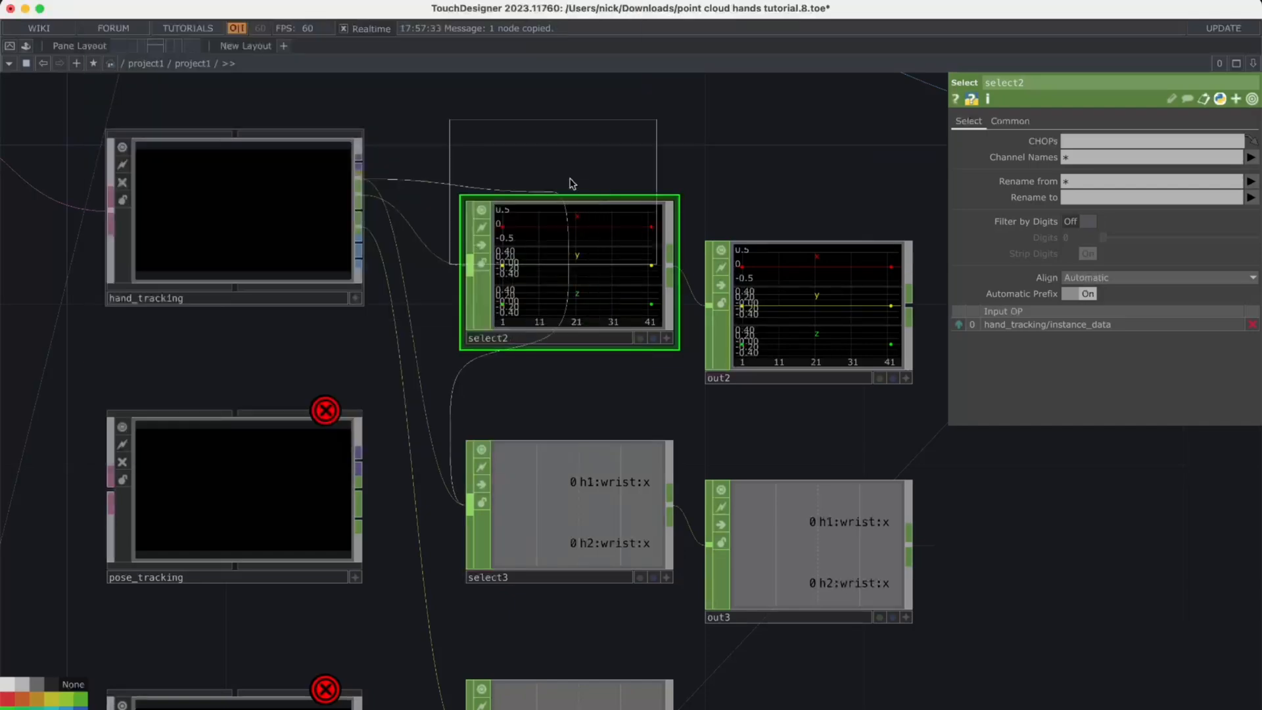
pyautogui.click(624, 140)
pyautogui.scroll(8, 630, 138)
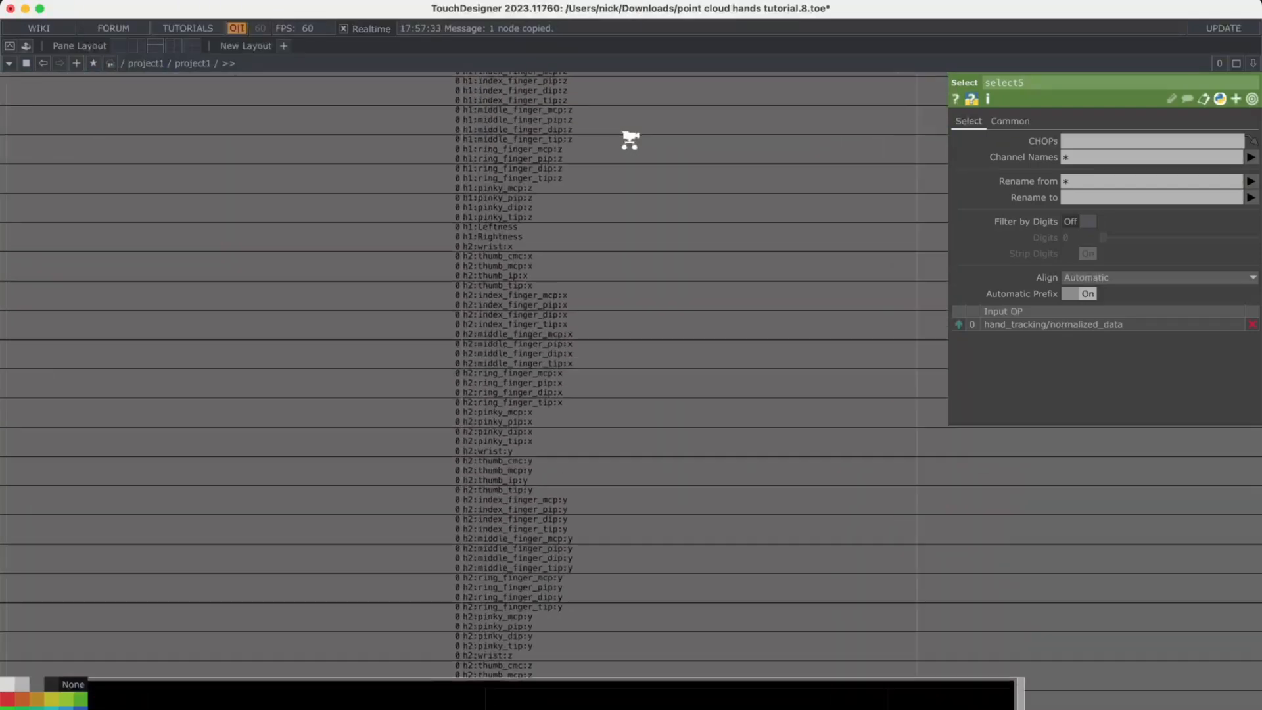
pyautogui.scroll(2, 630, 197)
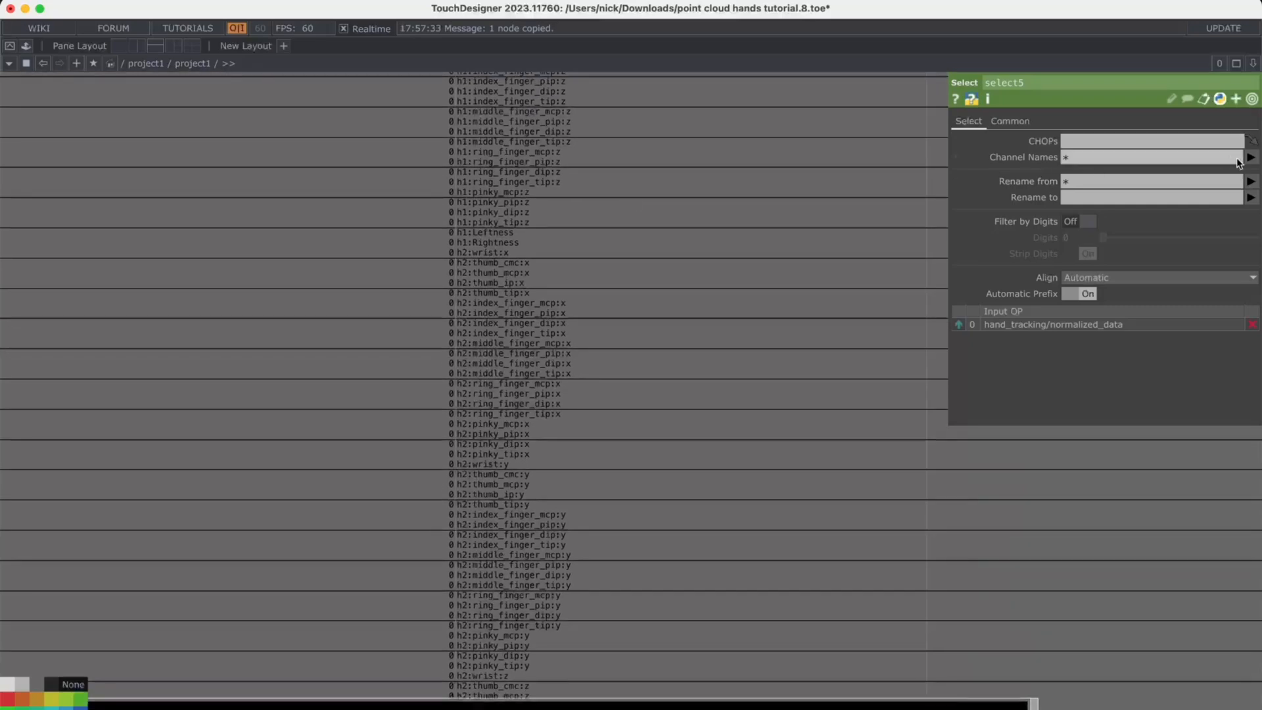
pyautogui.click(1249, 158)
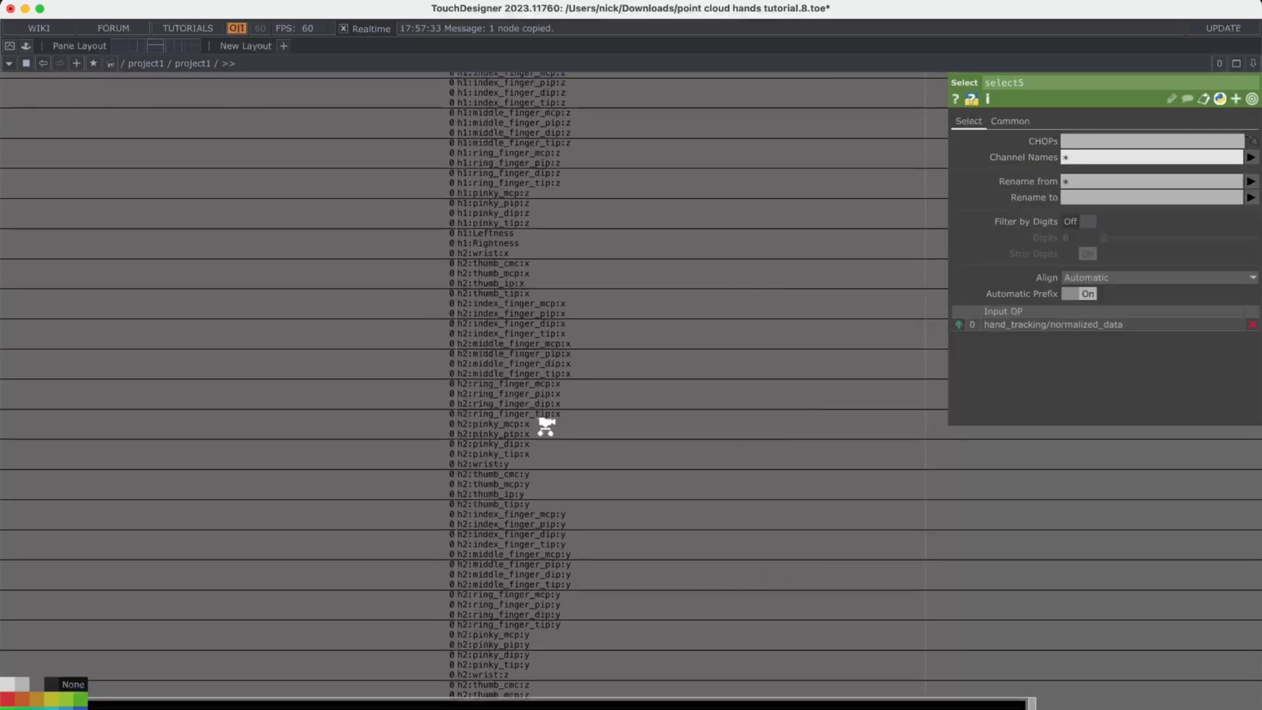
pyautogui.scroll(-10, 545, 426)
pyautogui.press('Delete')
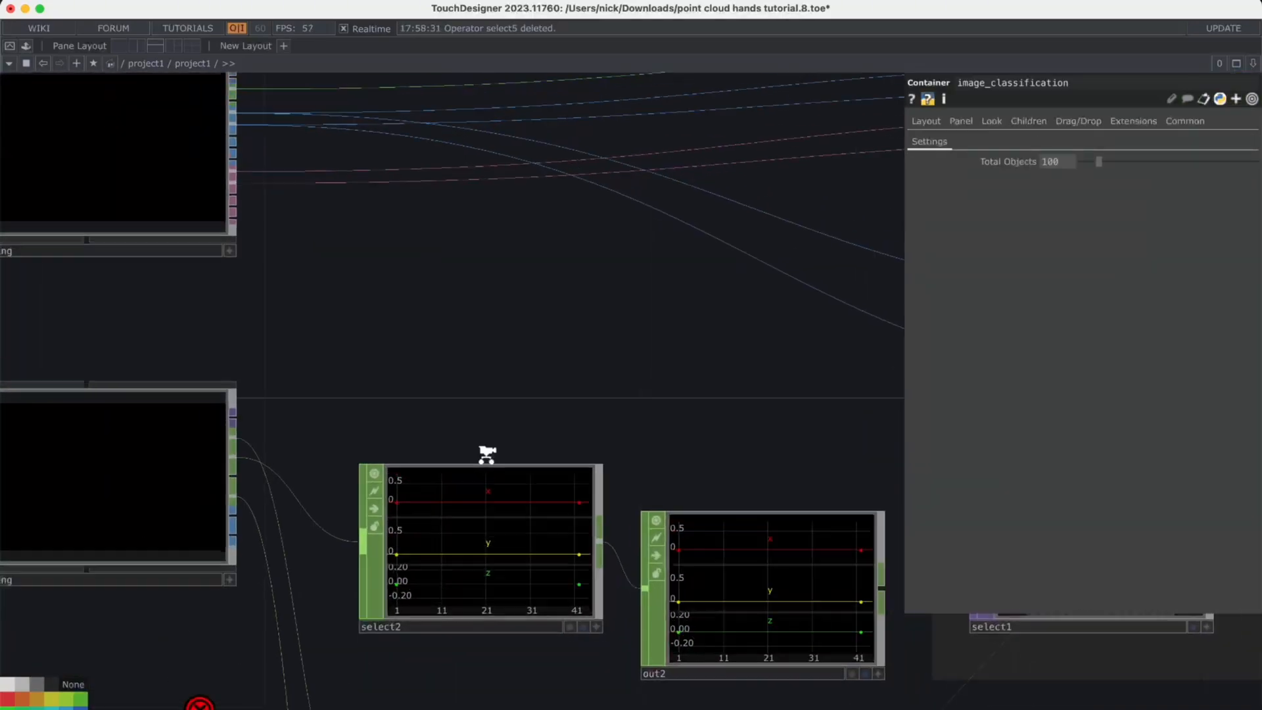
# Check the live wrist channels and the parameters of select3 and out3
pyautogui.scroll(-5, 486, 453)
pyautogui.scroll(4, 526, 591)
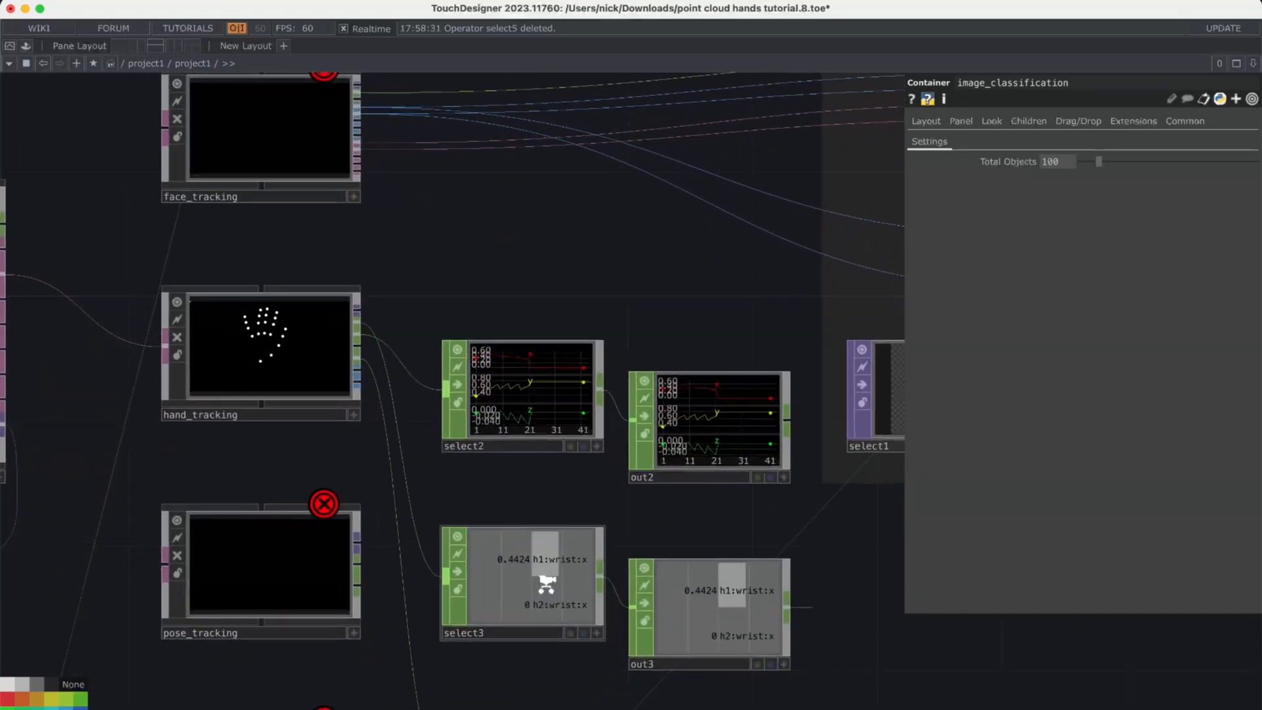
pyautogui.scroll(1, 545, 583)
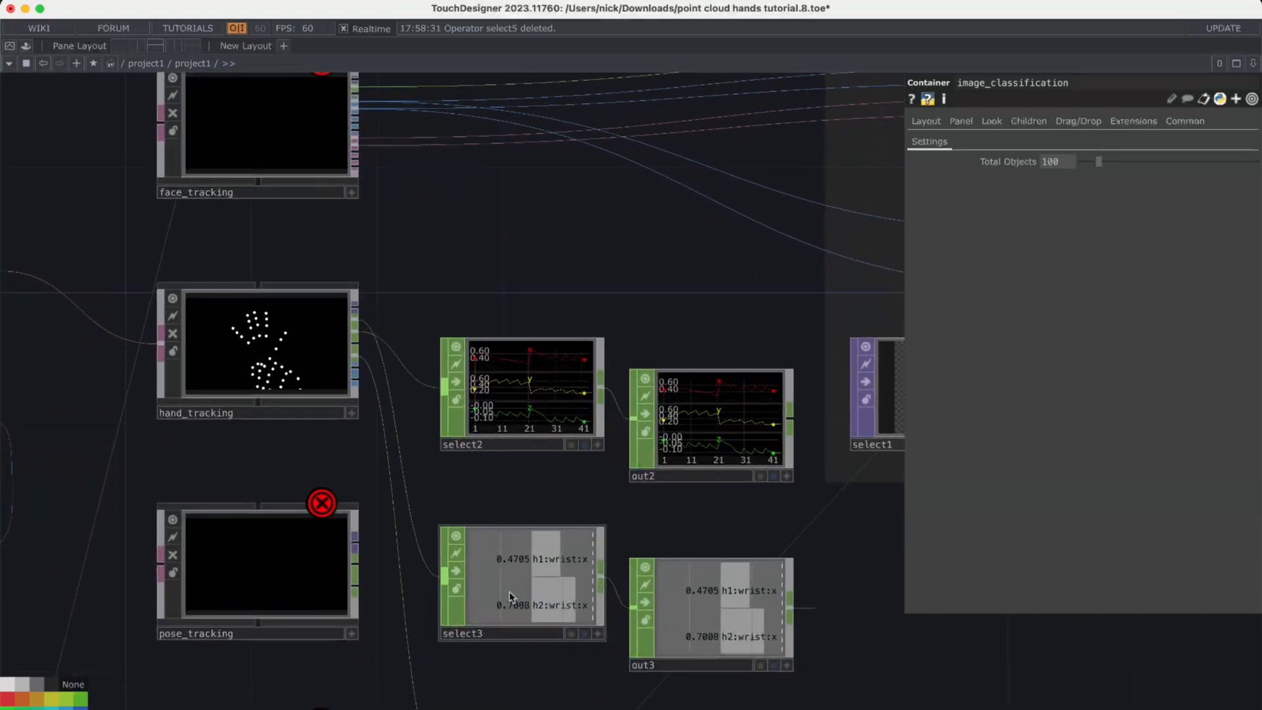
pyautogui.click(588, 578)
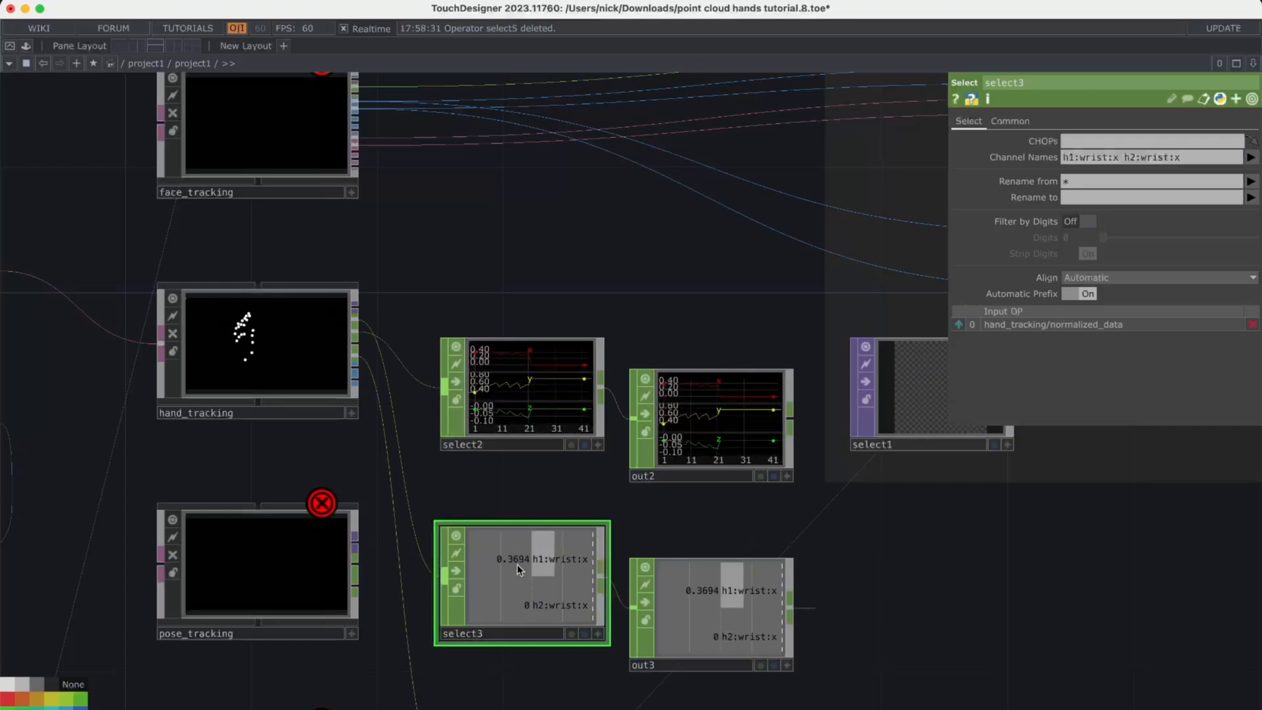
pyautogui.scroll(3, 543, 592)
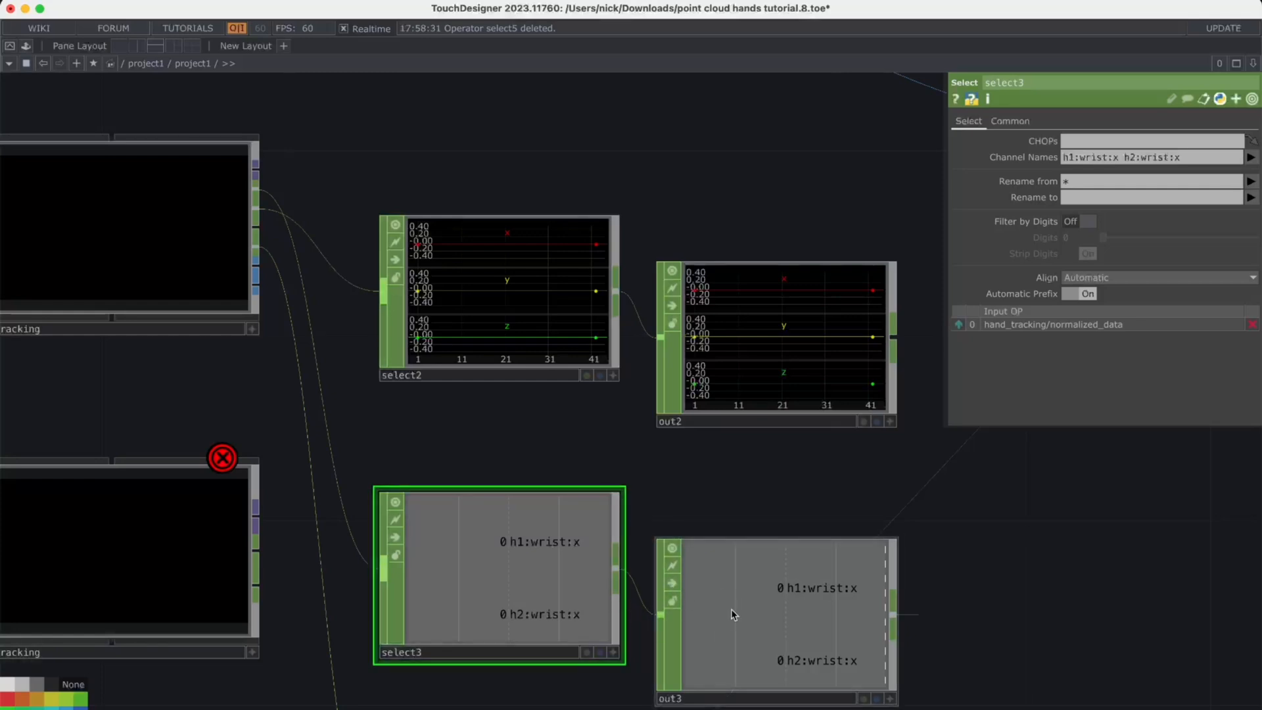
pyautogui.click(690, 613)
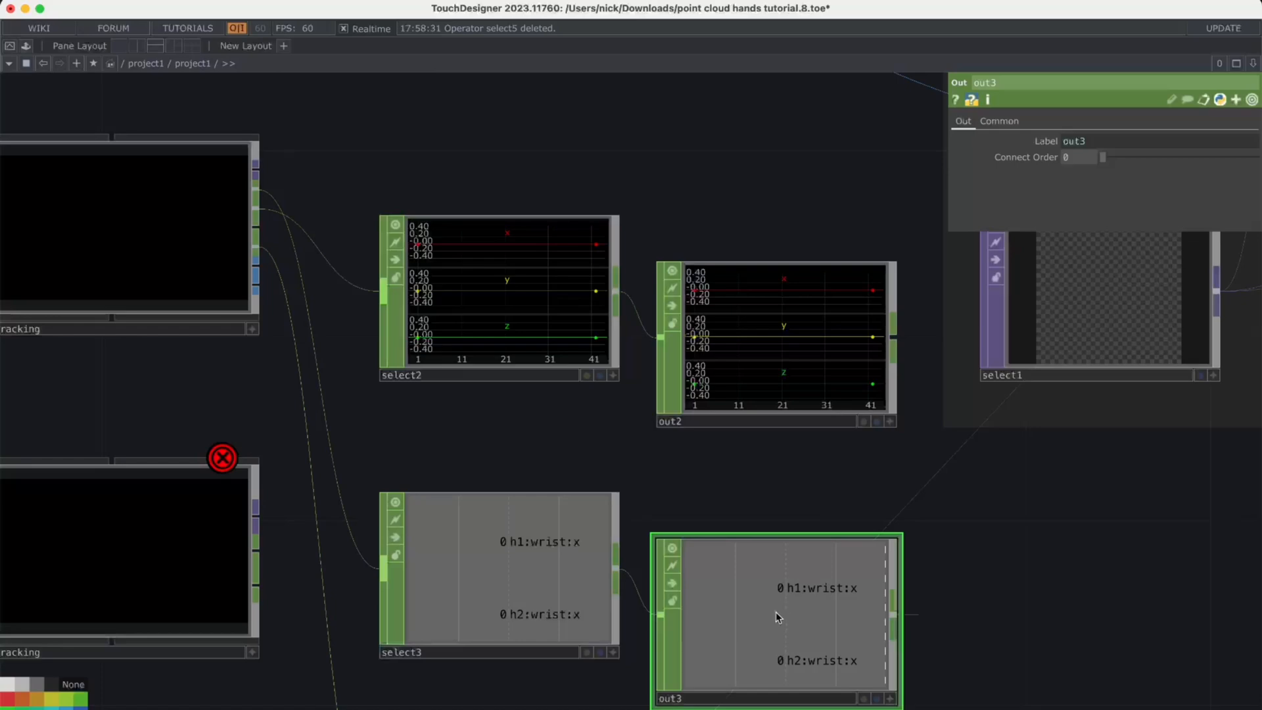
# Shift the MediaPipe component farther from the tracking components and inspect the out1 webcam output
pyautogui.scroll(-10, 777, 616)
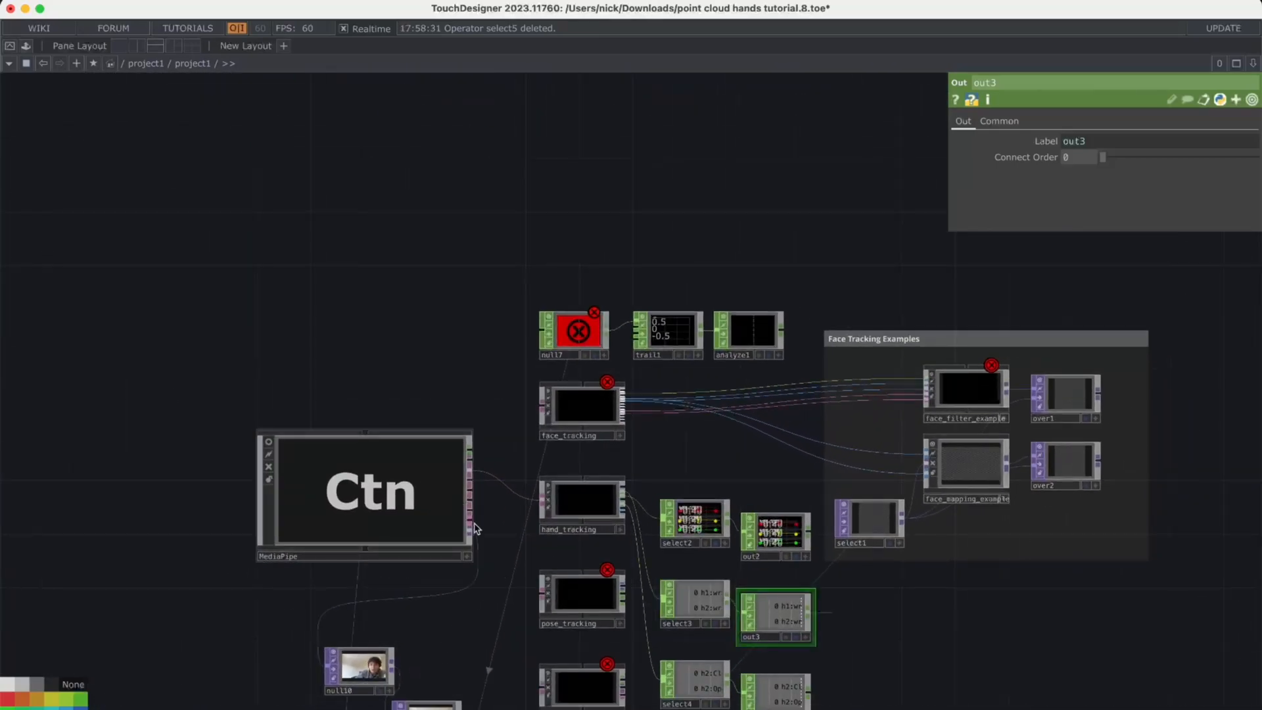
pyautogui.moveTo(447, 540); pyautogui.dragTo(407, 541)
pyautogui.scroll(-3, 437, 638)
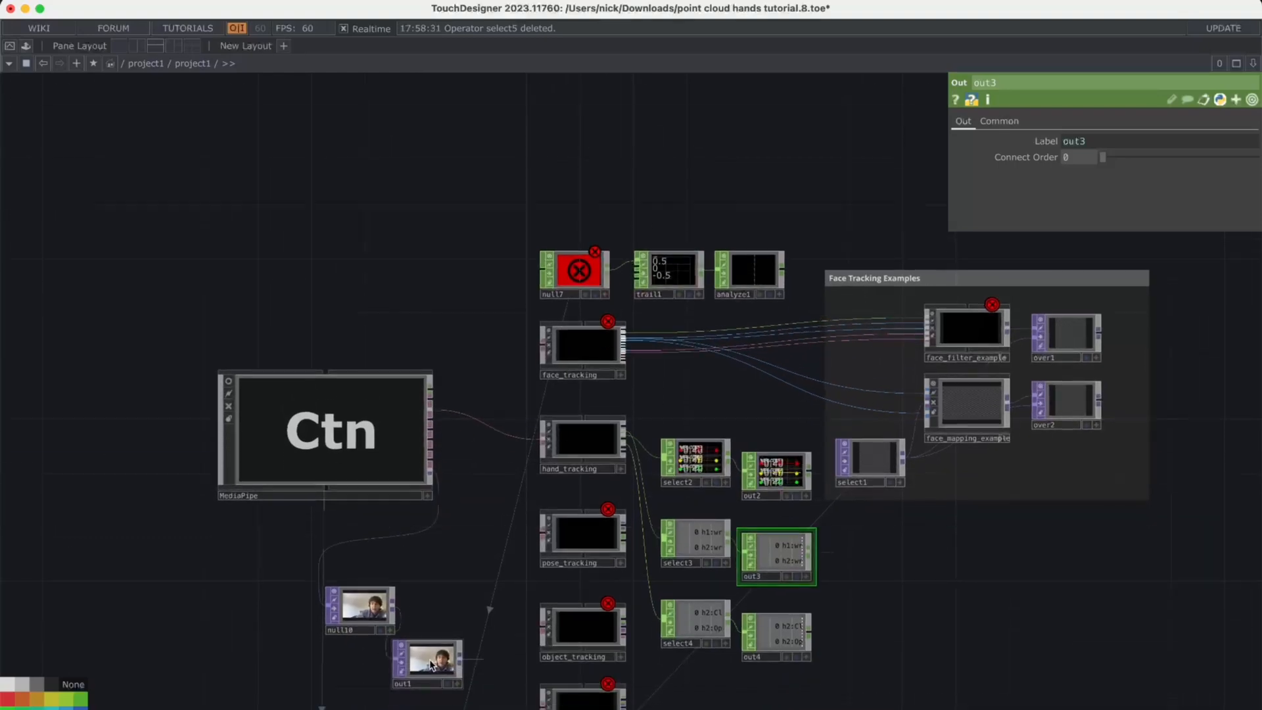
pyautogui.click(423, 685)
pyautogui.scroll(-1, 424, 684)
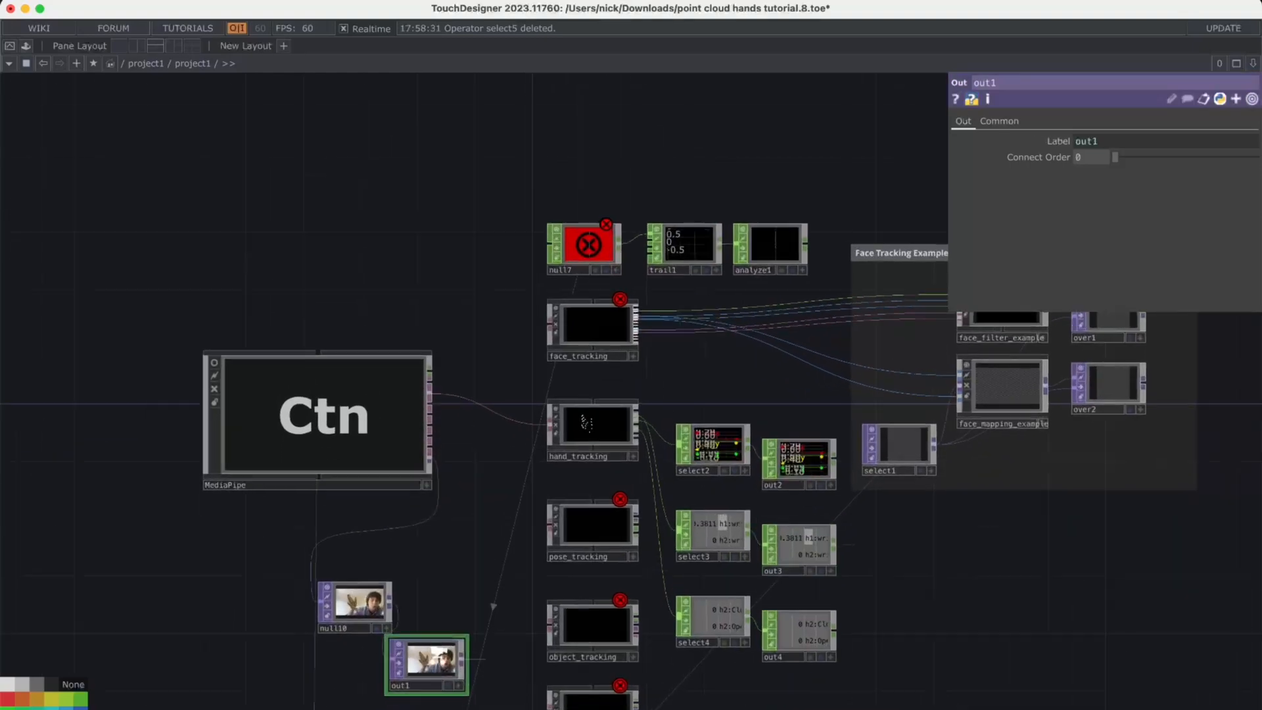
# Return to the parent network and display null3's hand-tracked webcam image in the network background
pyautogui.scroll(2, 427, 677)
pyautogui.scroll(-10, 439, 659)
pyautogui.scroll(-6, 439, 660)
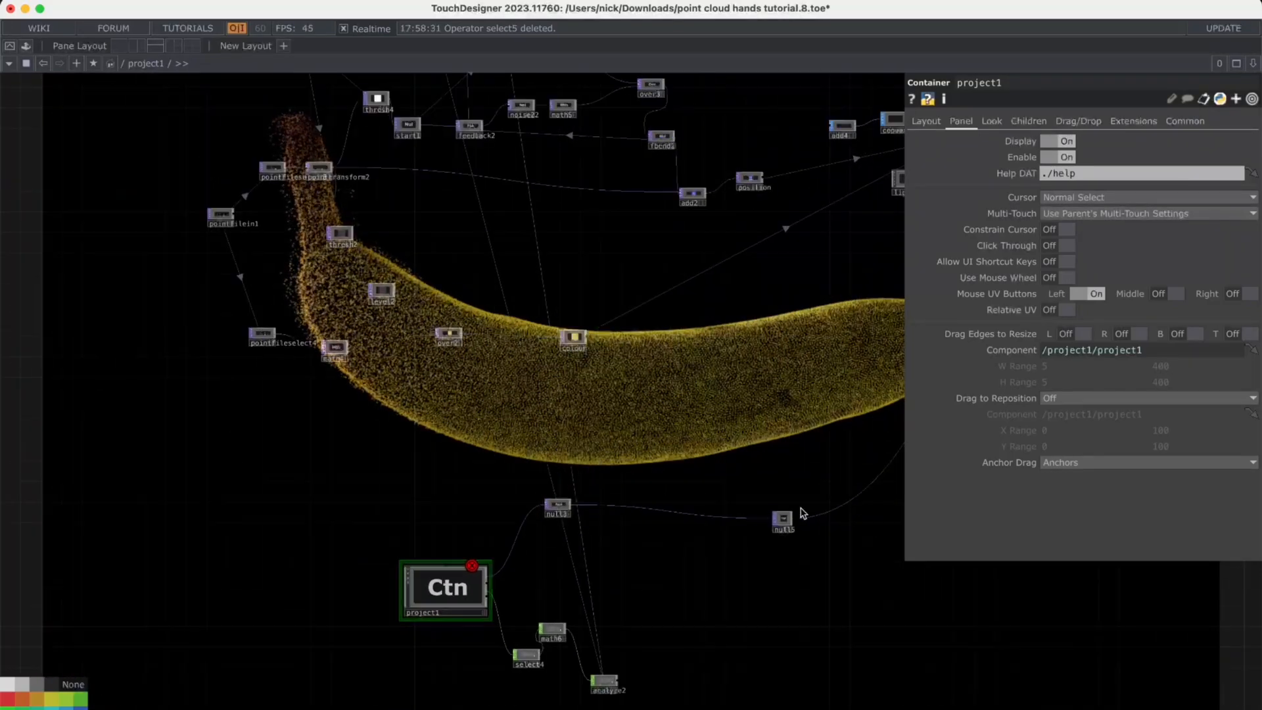
pyautogui.scroll(3, 541, 473)
pyautogui.scroll(2, 540, 473)
pyautogui.click(609, 582)
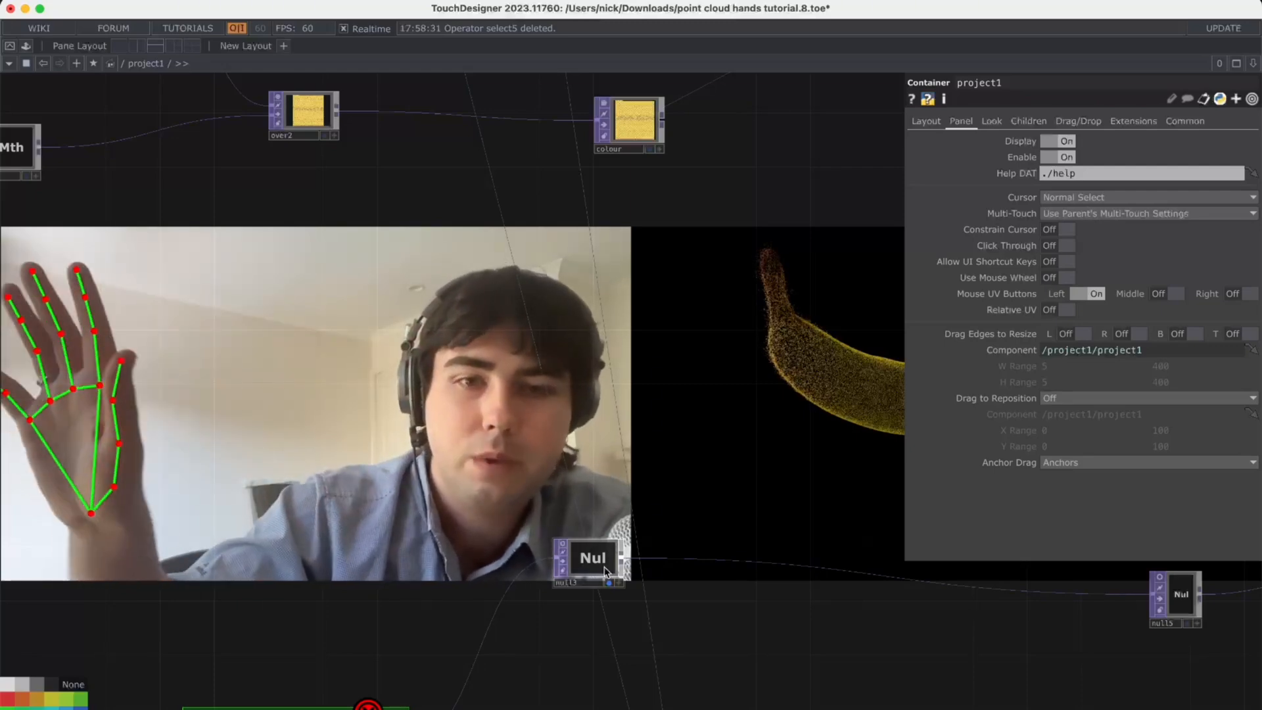
# Turn off null3's background display and show the parameters of select4 beside the project1 container
pyautogui.click(611, 582)
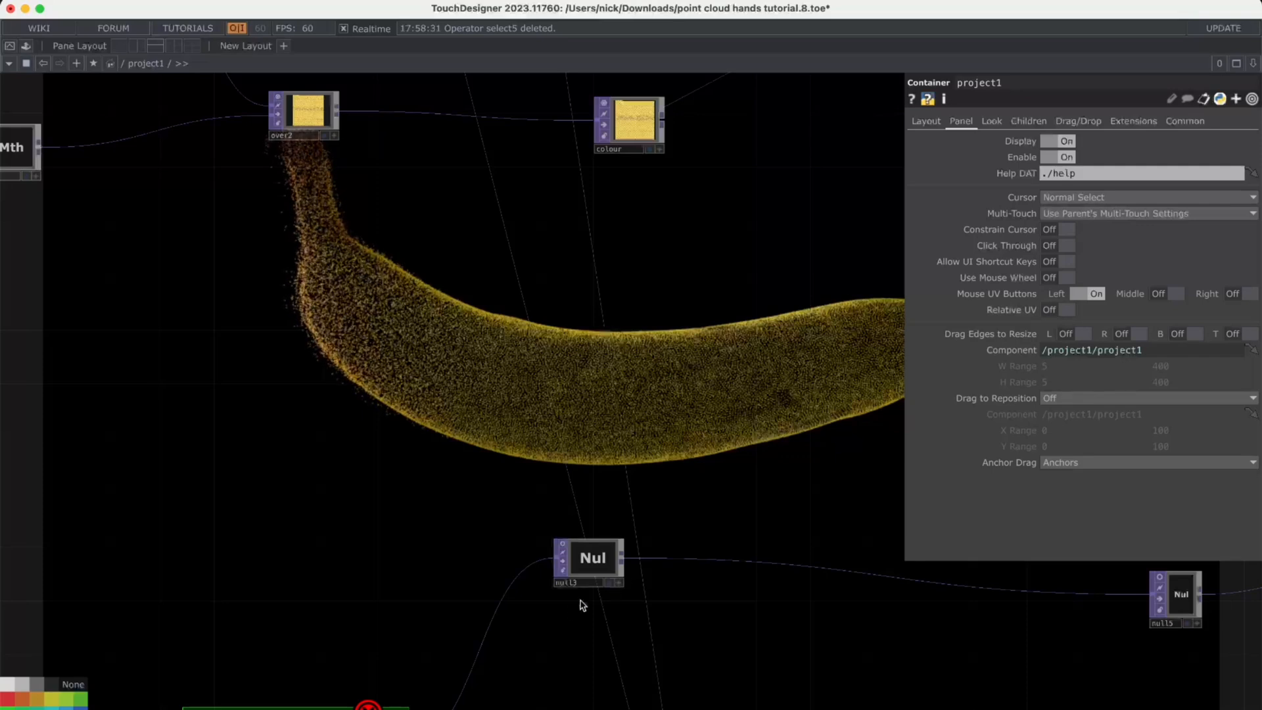
pyautogui.scroll(-3, 572, 605)
pyautogui.moveTo(552, 676); pyautogui.dragTo(526, 491)
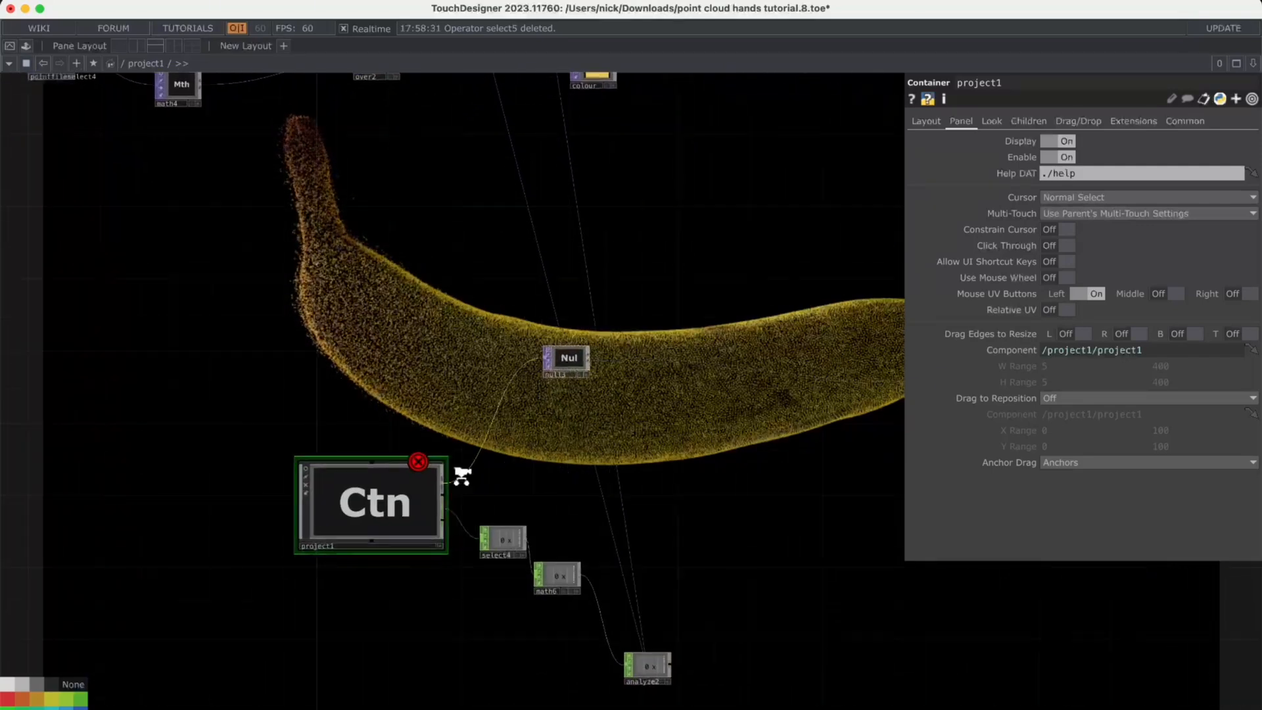
pyautogui.scroll(4, 460, 472)
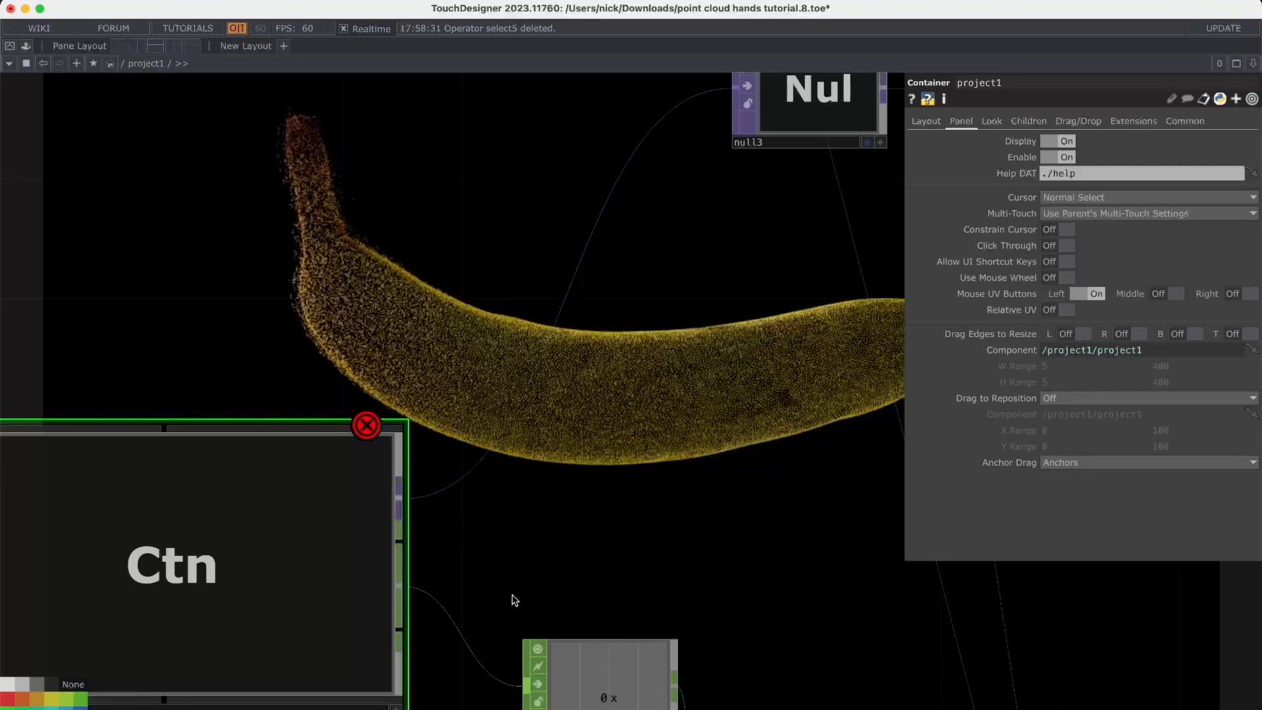
pyautogui.scroll(-3, 513, 595)
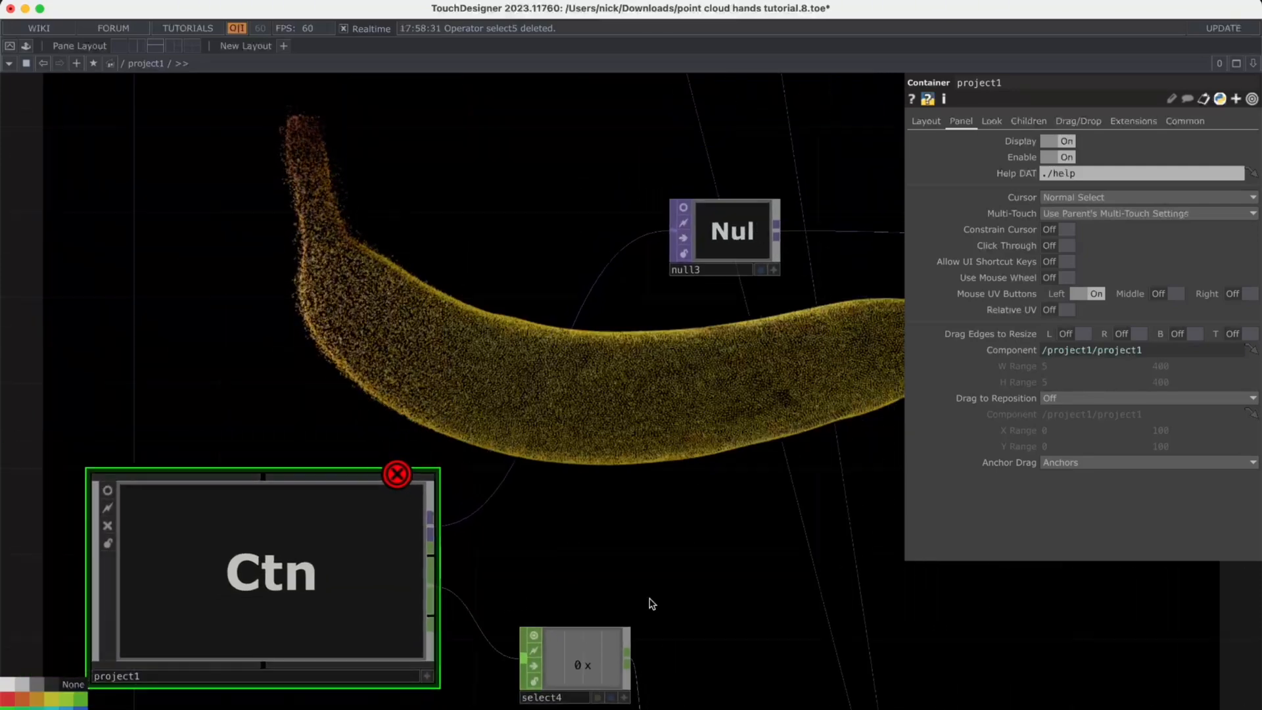
pyautogui.moveTo(652, 603); pyautogui.dragTo(527, 564)
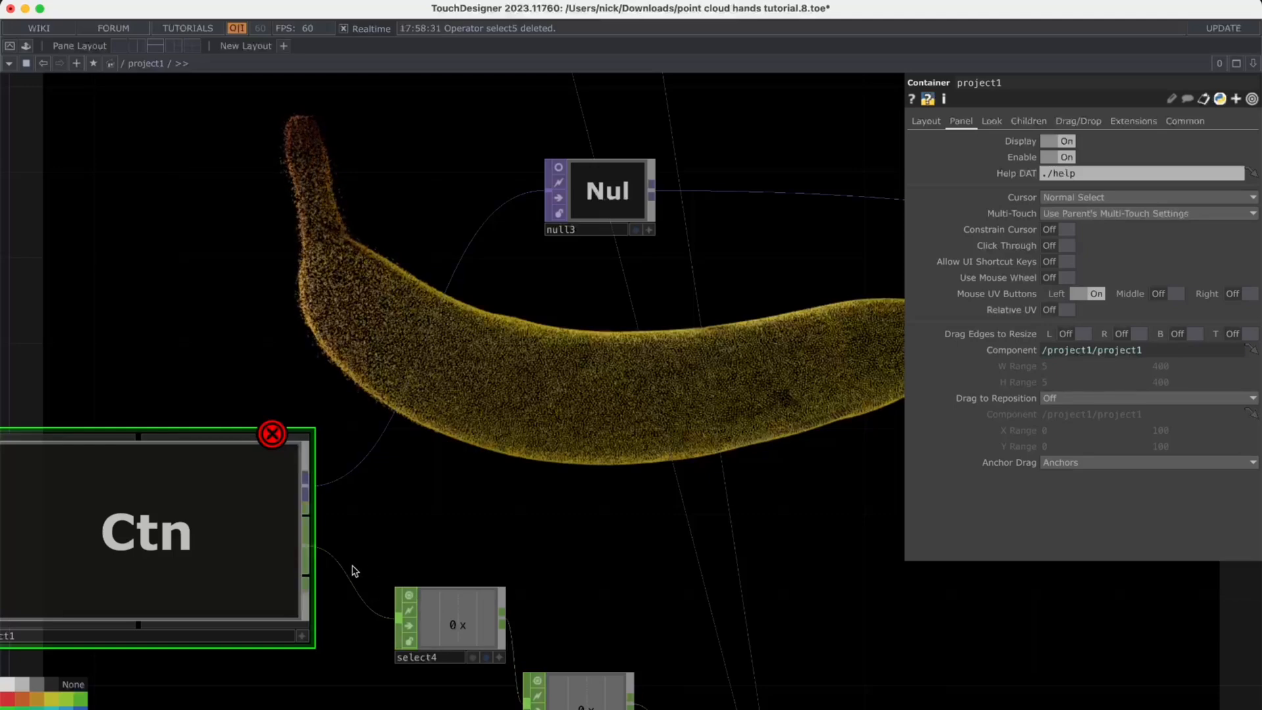
pyautogui.scroll(-3, 463, 567)
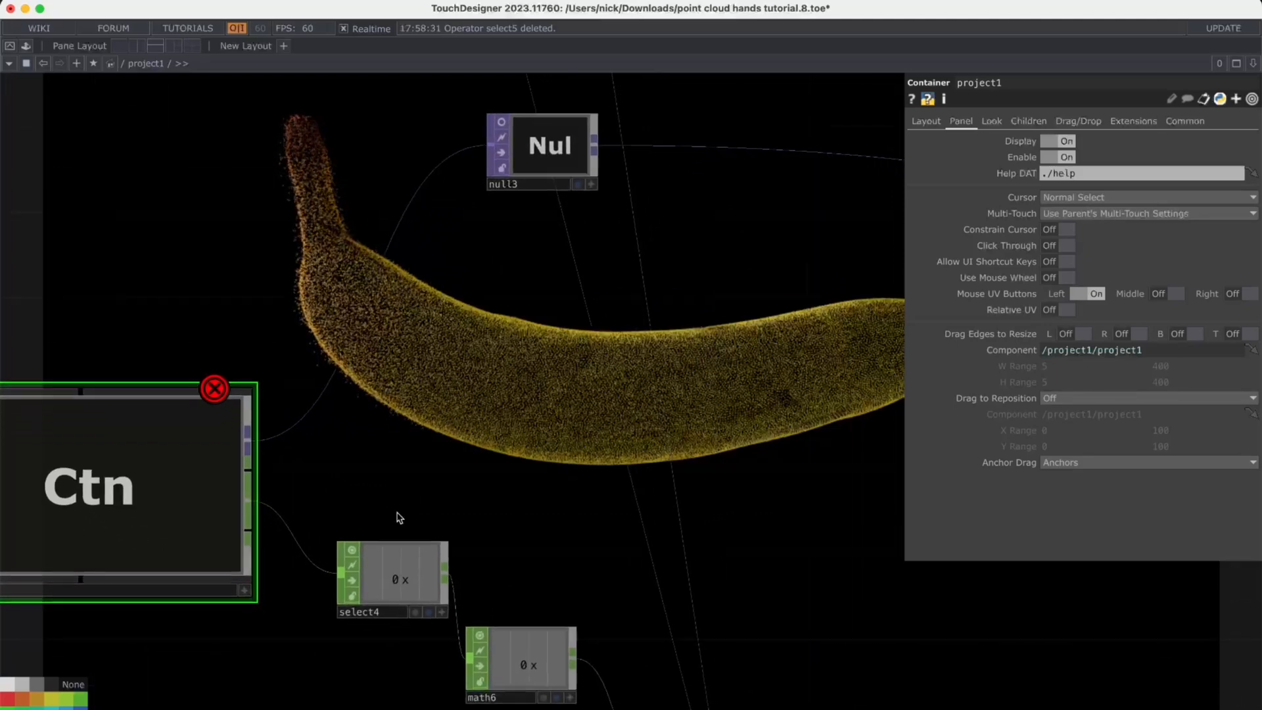
pyautogui.click(388, 565)
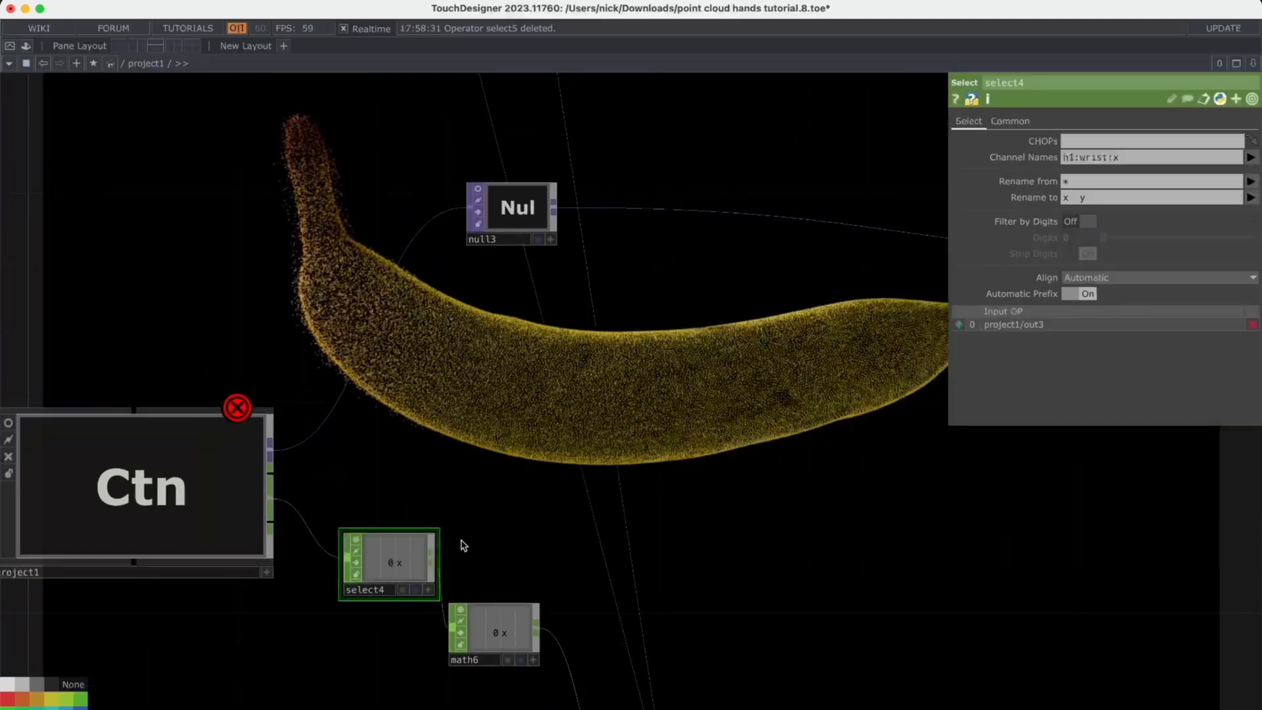
# Try inserting a Select CHOP between project1's out3 output and select4, and undo it
pyautogui.click(271, 495)
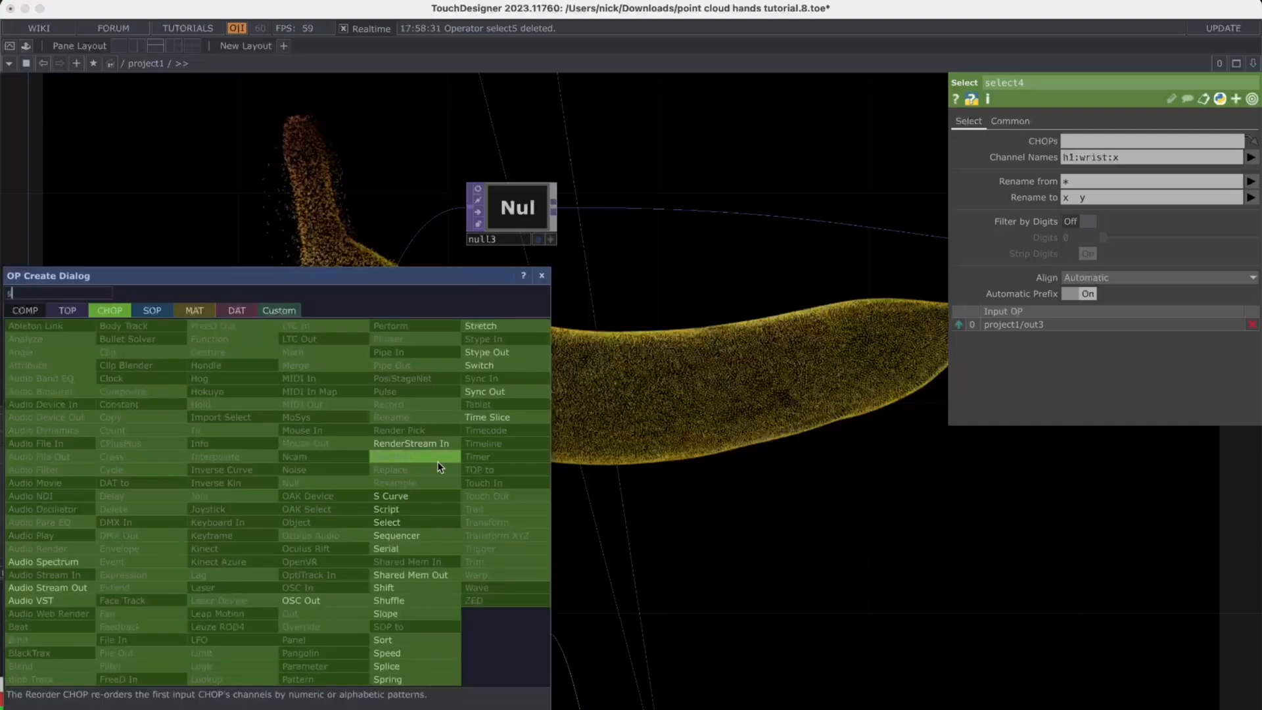
pyautogui.click(436, 521)
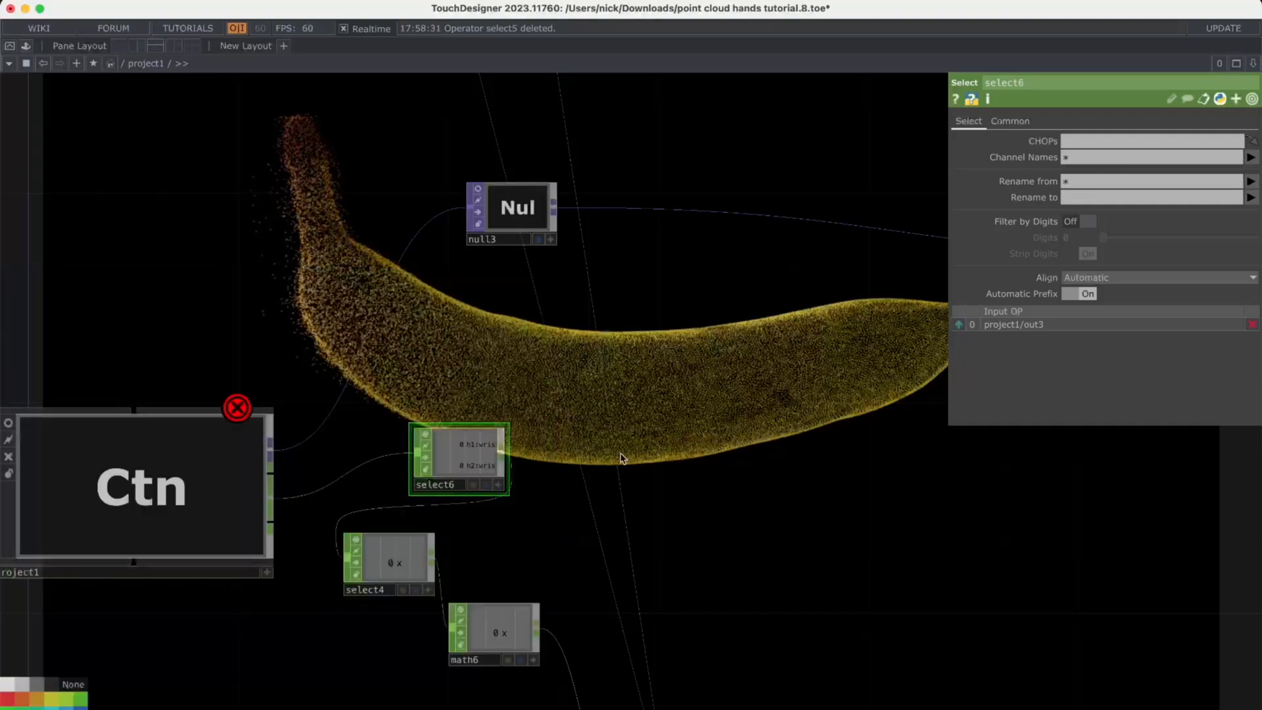
pyautogui.press('super+z')
# Review select4's h1:wrist:x channel name and set its Rename to value to x
pyautogui.click(395, 564)
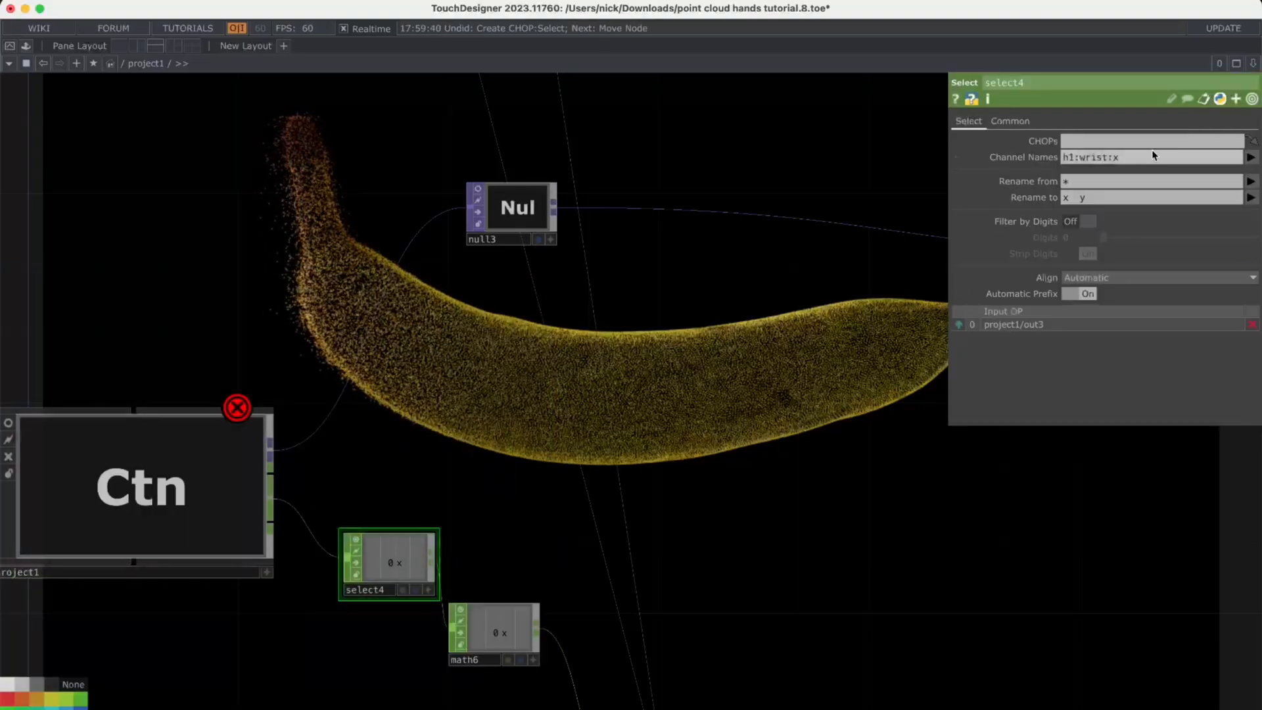
pyautogui.moveTo(1153, 155); pyautogui.dragTo(1018, 160)
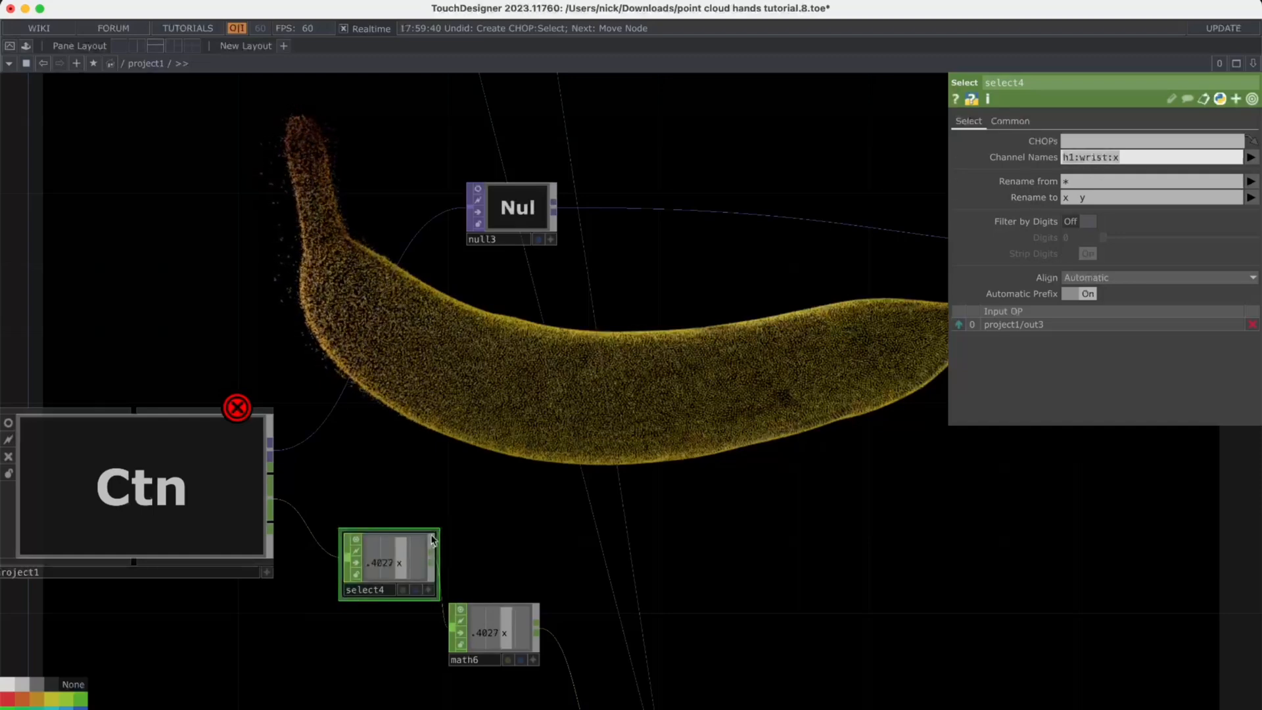
pyautogui.doubleClick(1067, 198)
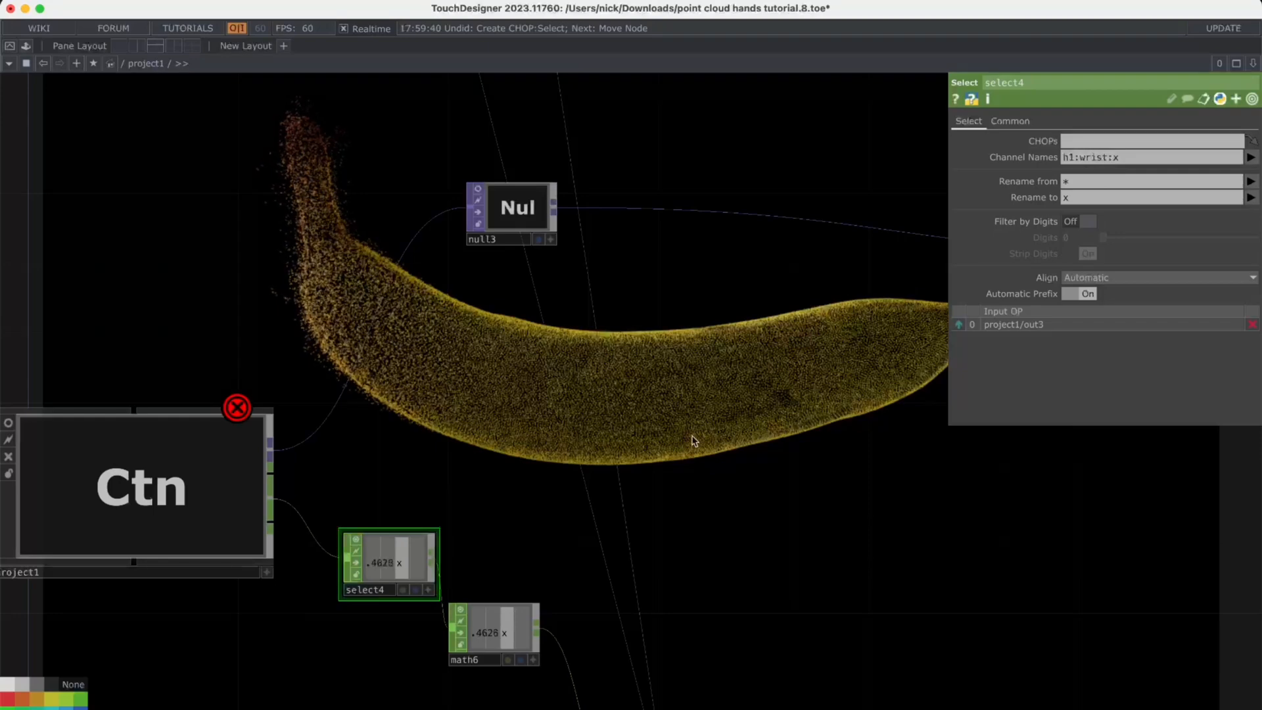
# Examine the live hand channel through select4, math6 and analyze2, including analyze2's function setting
pyautogui.moveTo(535, 549); pyautogui.dragTo(452, 388)
pyautogui.scroll(-3, 452, 388)
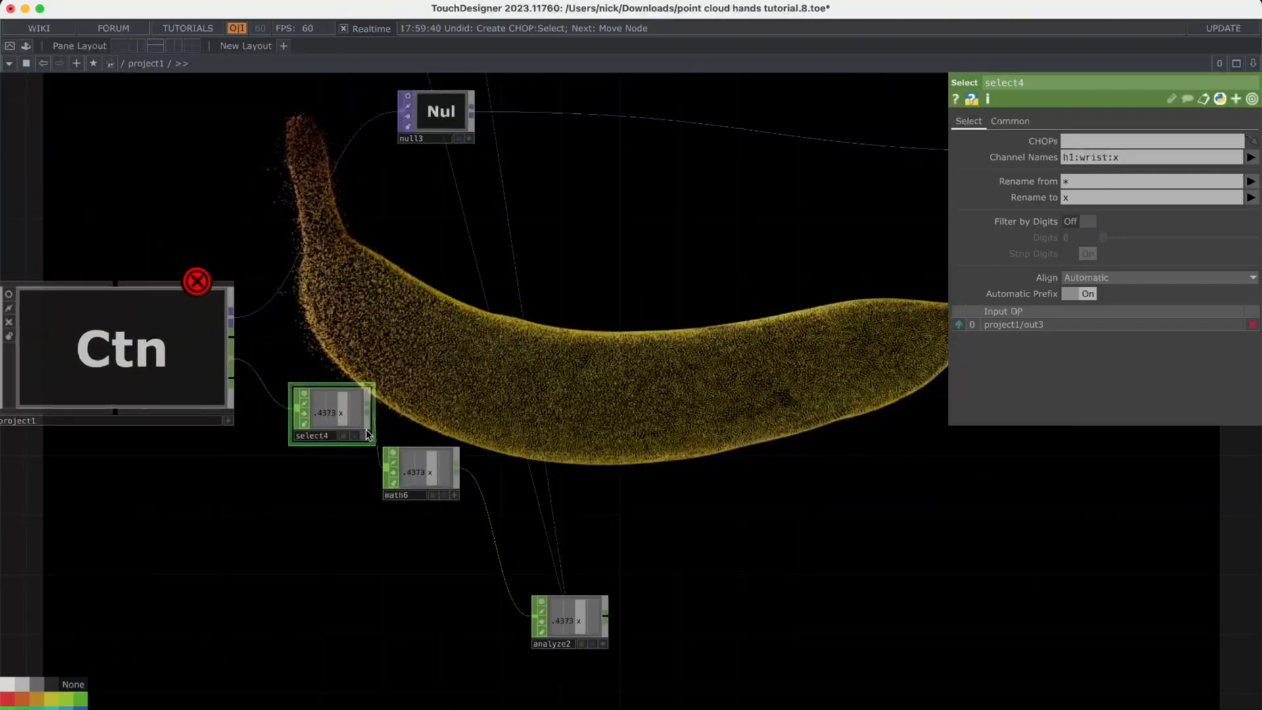
pyautogui.scroll(5, 369, 428)
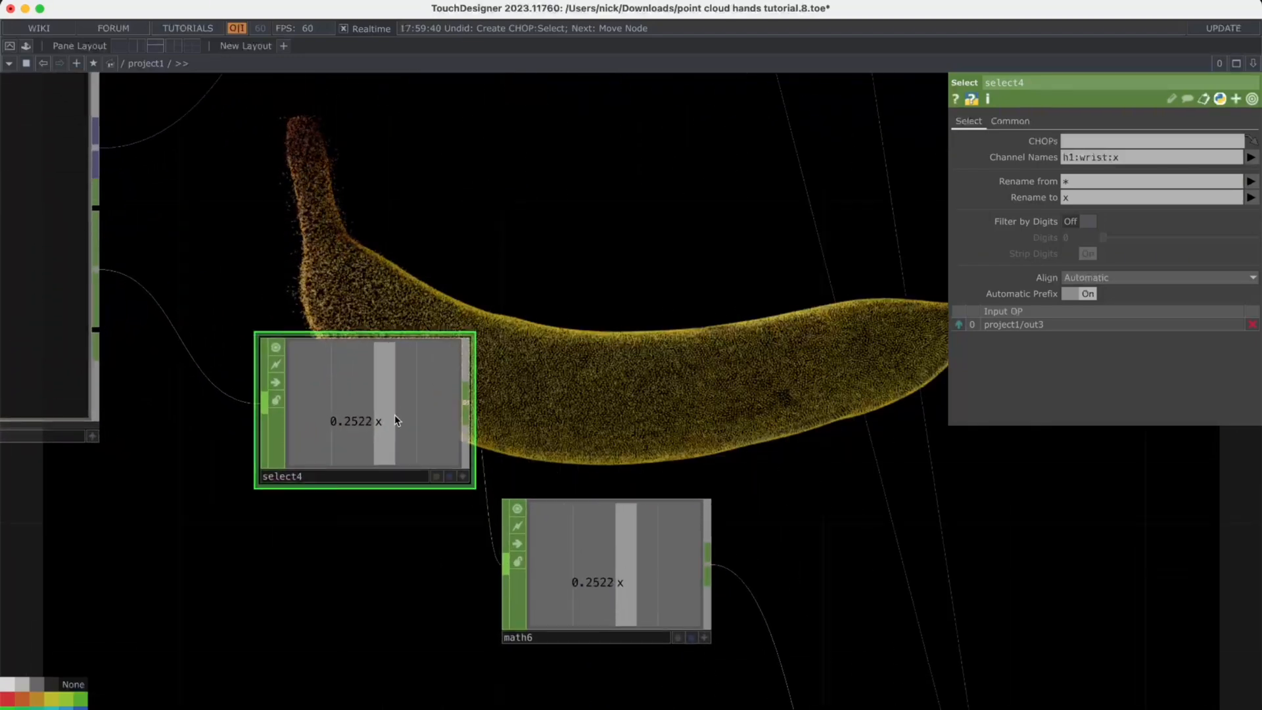
pyautogui.scroll(-2, 403, 414)
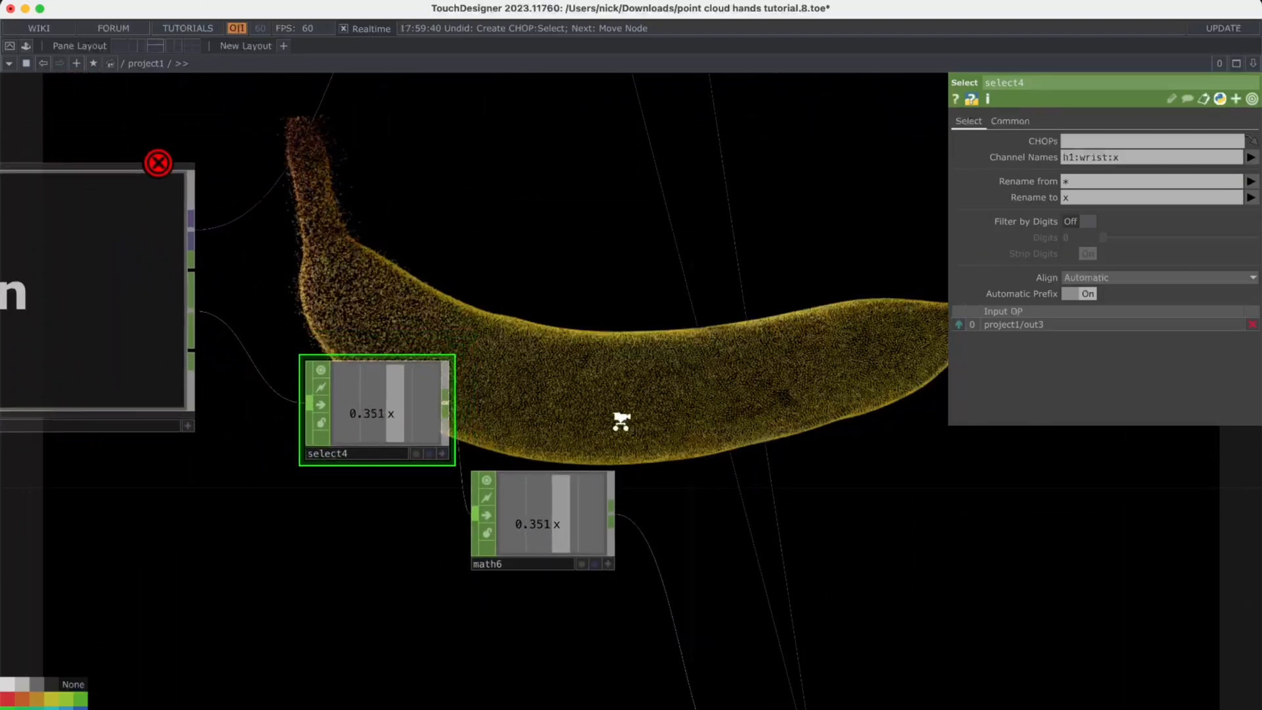
pyautogui.scroll(-2, 621, 421)
pyautogui.click(777, 614)
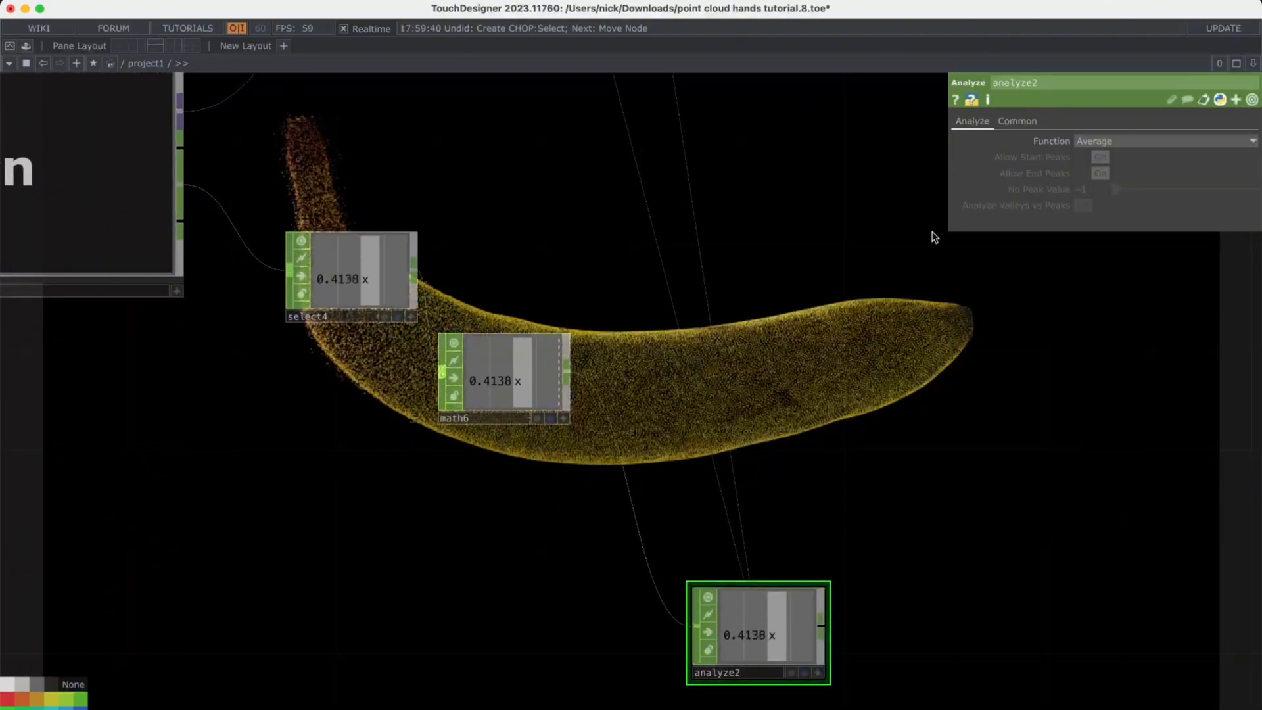
# Create a new Select CHOP near project1 that takes its channel from select4
pyautogui.scroll(-5, 854, 256)
pyautogui.moveTo(933, 690); pyautogui.dragTo(860, 637)
pyautogui.moveTo(729, 494); pyautogui.dragTo(750, 645)
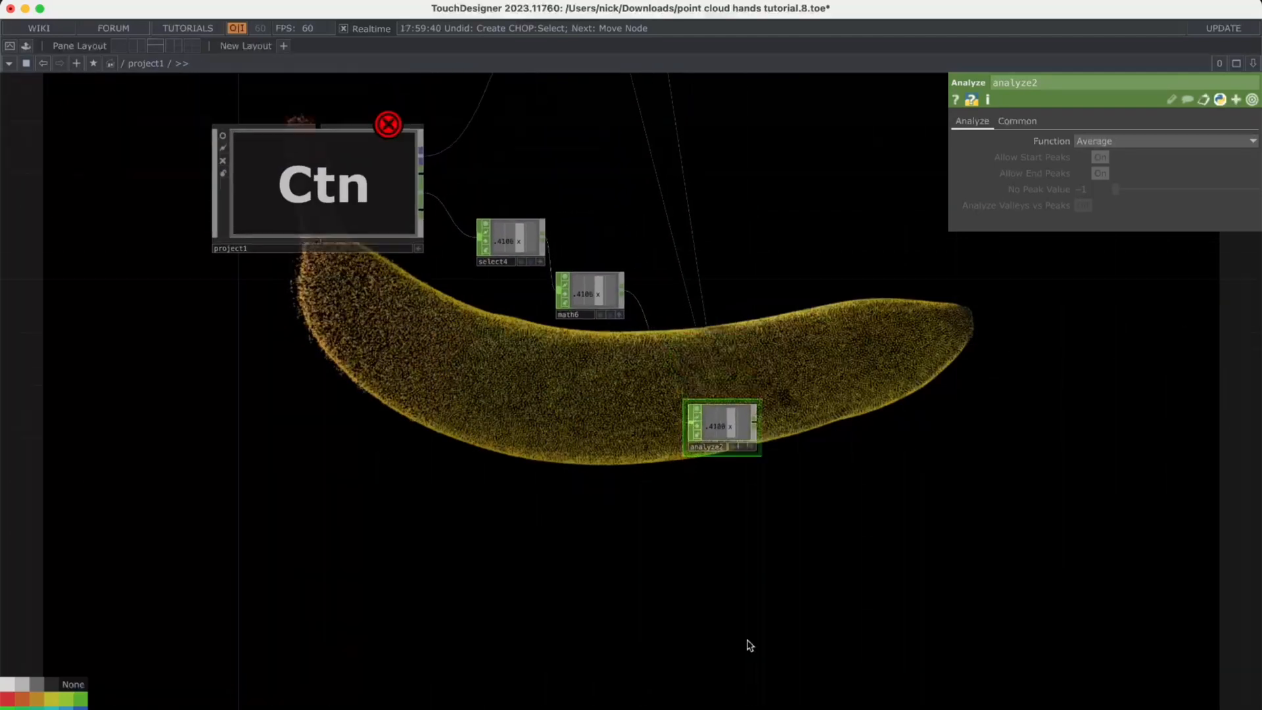
pyautogui.press('Tab')
pyautogui.write('se')
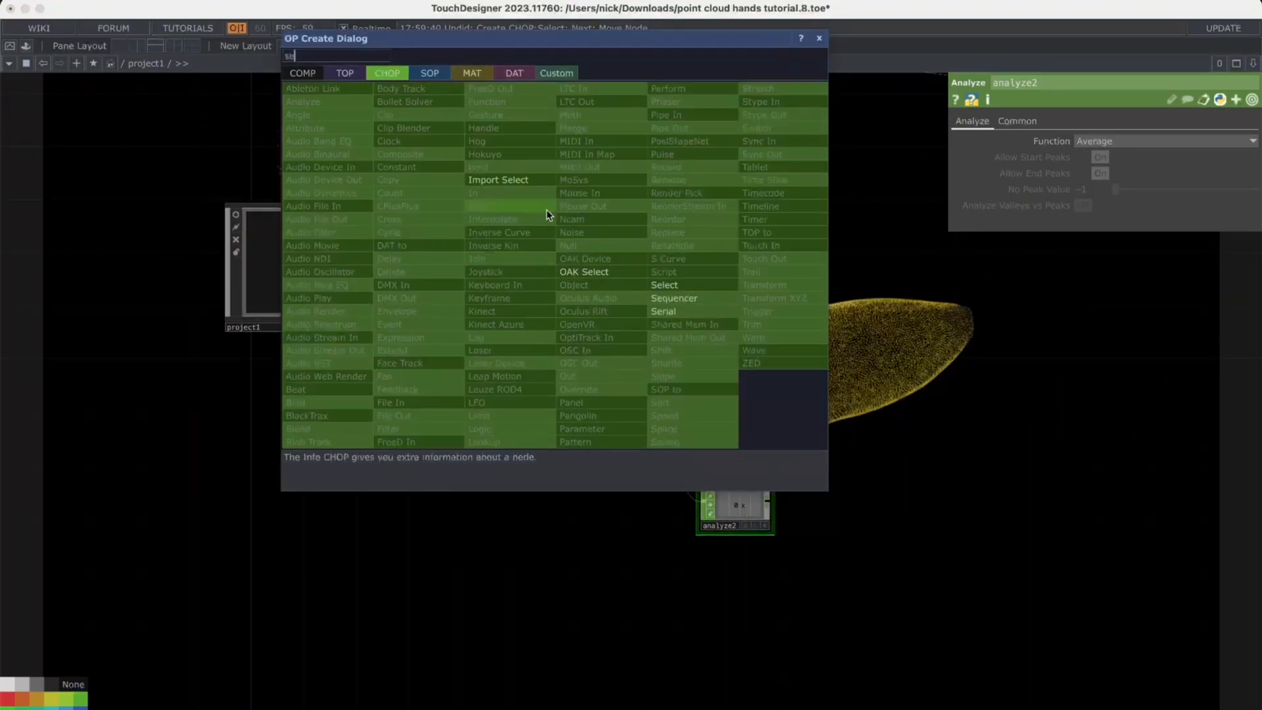
pyautogui.click(685, 285)
pyautogui.moveTo(525, 338); pyautogui.dragTo(670, 256)
# Move the new Select CHOP up to the point cloud network, directly below constant1
pyautogui.scroll(-4, 672, 260)
pyautogui.scroll(-6, 675, 269)
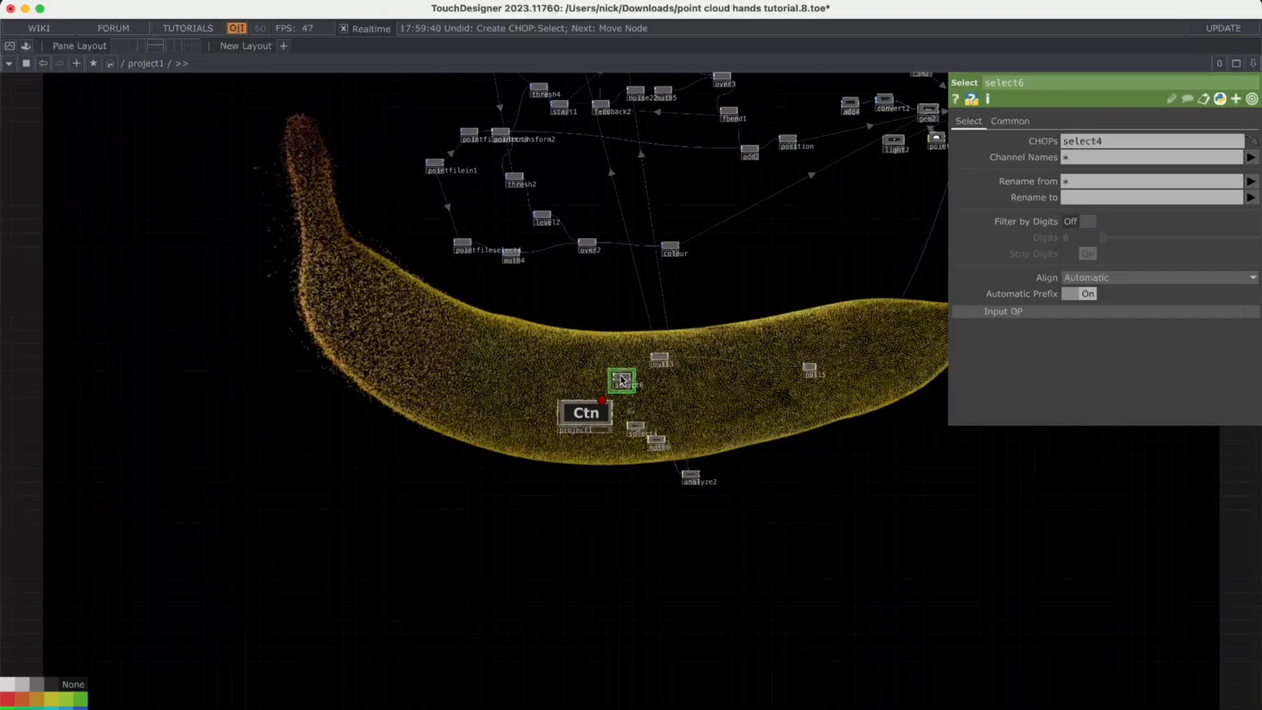
pyautogui.moveTo(621, 378); pyautogui.dragTo(442, 116)
pyautogui.scroll(2, 442, 116)
pyautogui.scroll(2, 442, 116)
pyautogui.moveTo(490, 253); pyautogui.dragTo(396, 280)
# Replace constant1 with select6 as the input of math7
pyautogui.scroll(6, 457, 216)
pyautogui.click(501, 260)
pyautogui.scroll(2, 502, 260)
pyautogui.scroll(2, 500, 263)
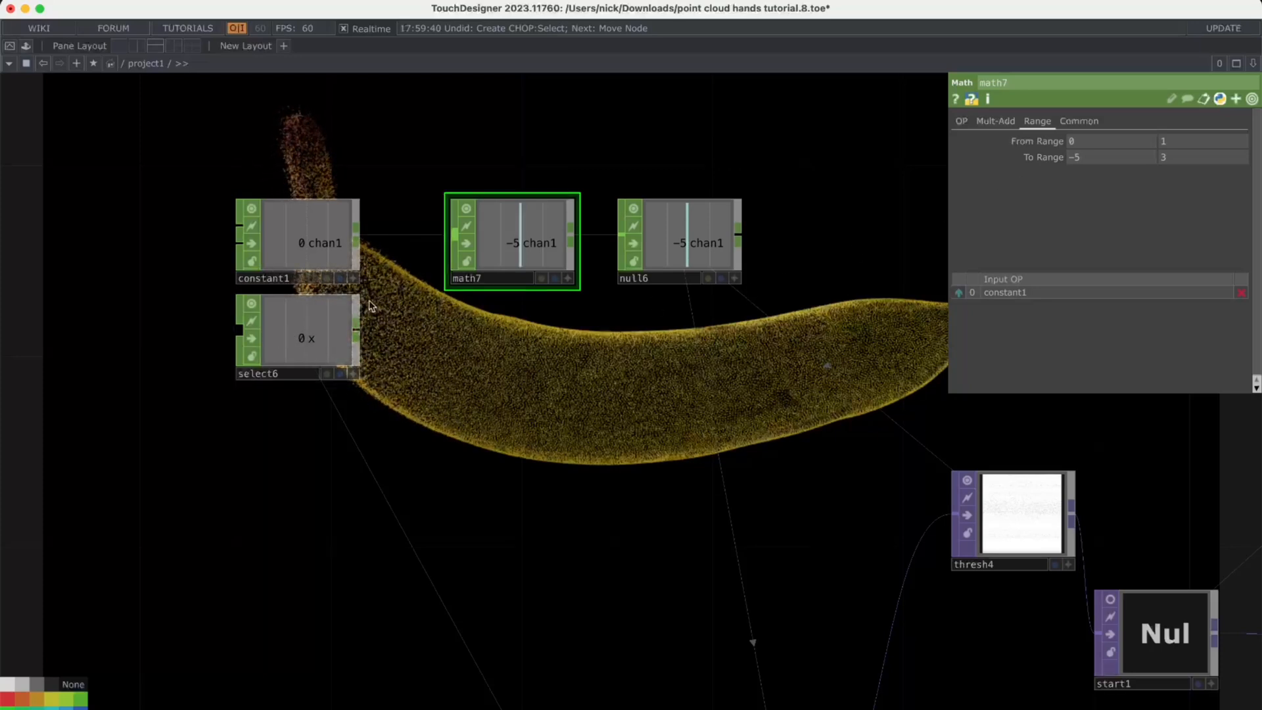
pyautogui.click(388, 238)
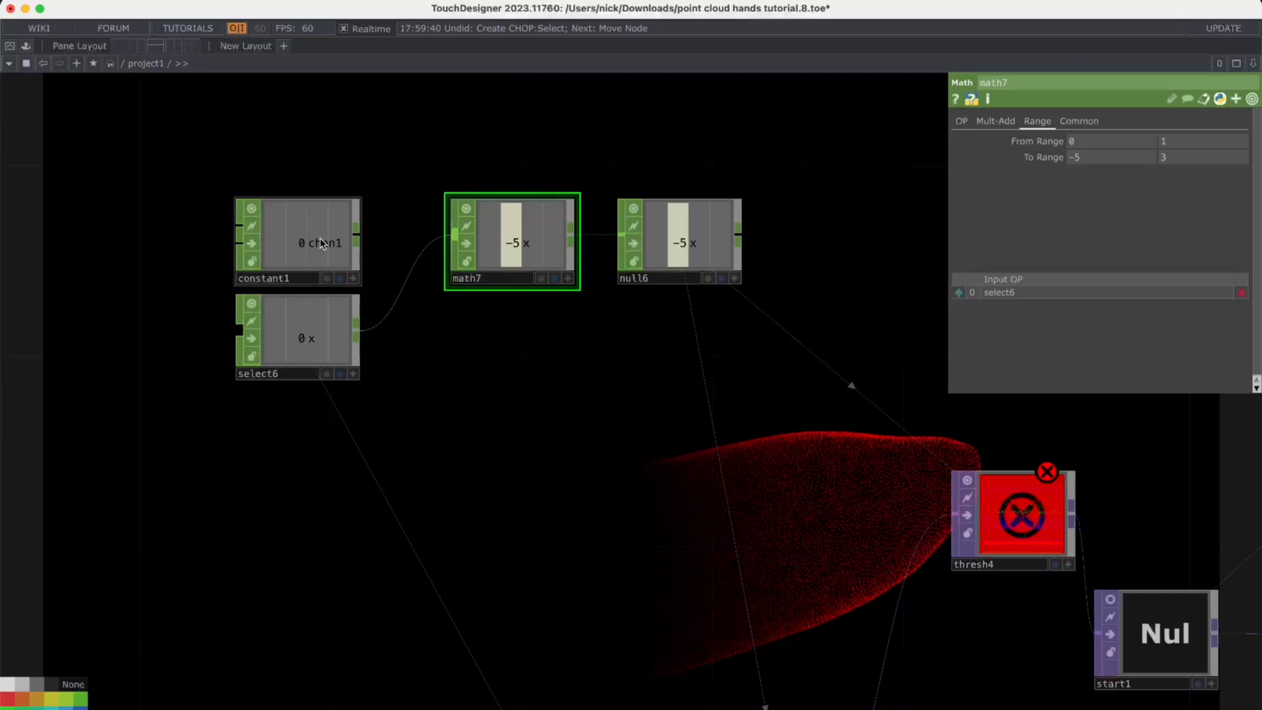
# Change thresh4's Threshold expression to op('null6')['x']
pyautogui.moveTo(792, 378); pyautogui.dragTo(578, 339)
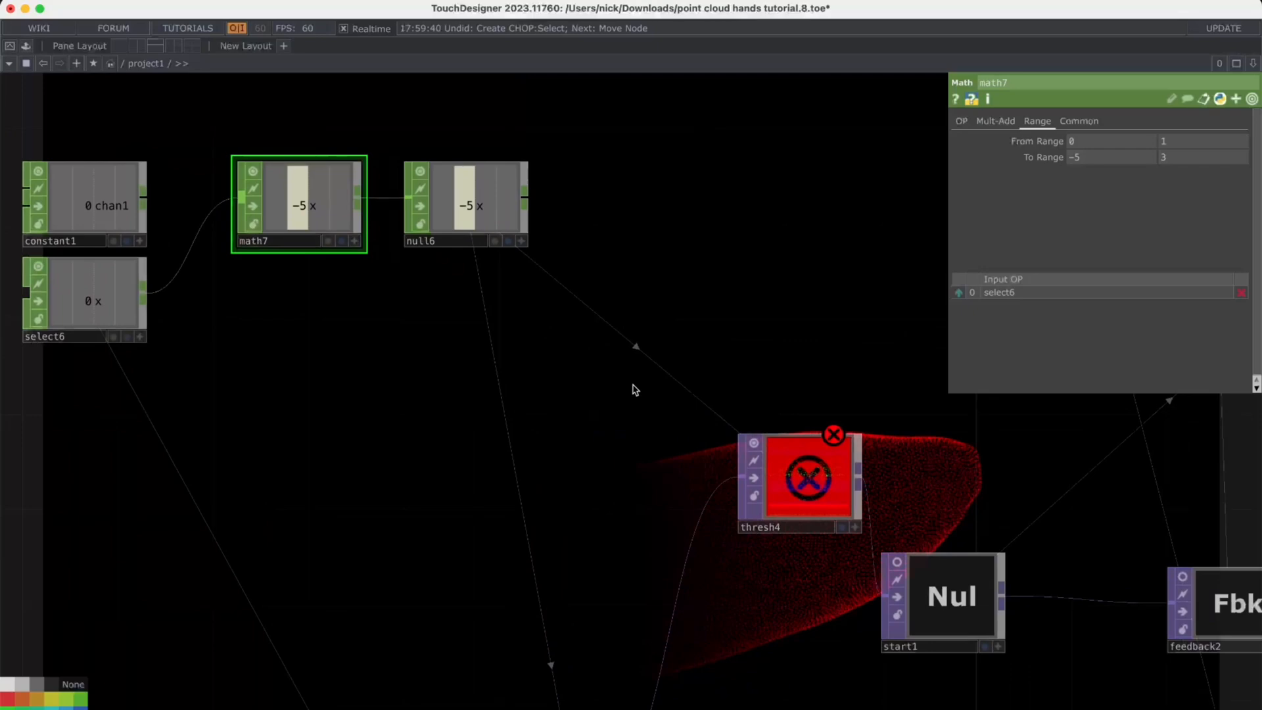
pyautogui.scroll(-5, 633, 388)
pyautogui.click(562, 303)
pyautogui.click(711, 429)
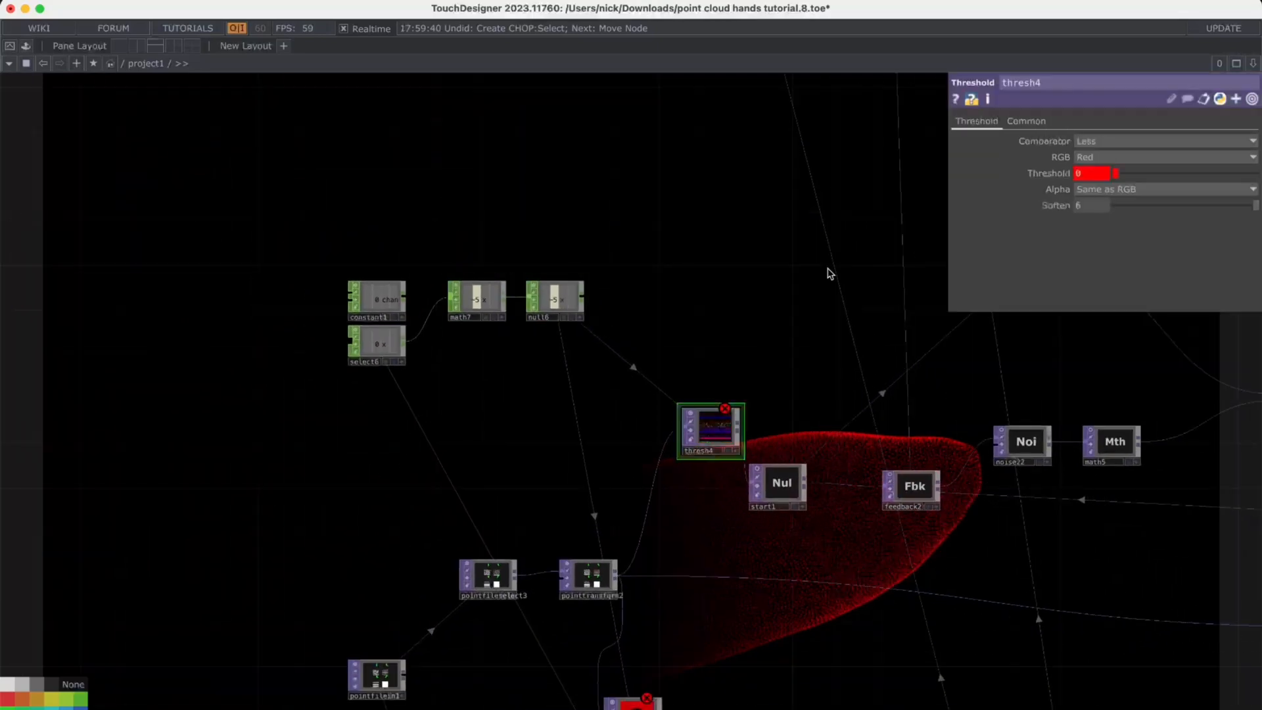
pyautogui.click(1052, 174)
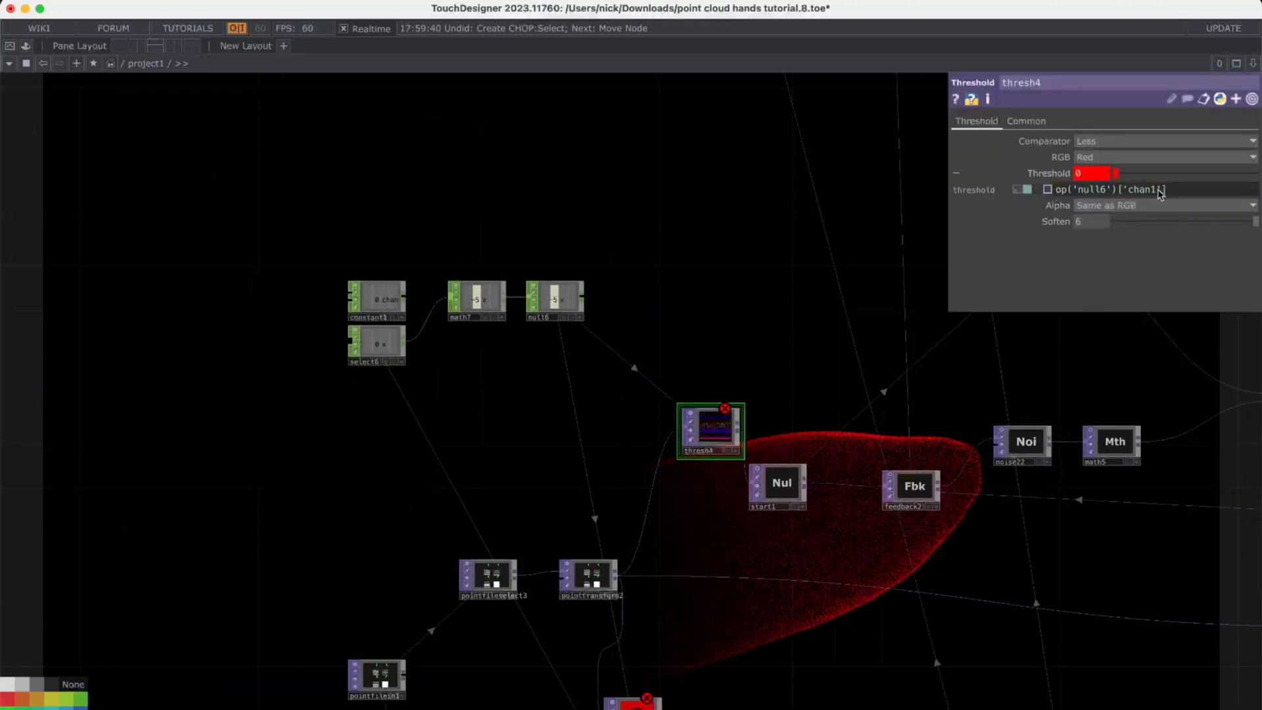
pyautogui.doubleClick(1147, 190)
pyautogui.write('x')
pyautogui.press('Return')
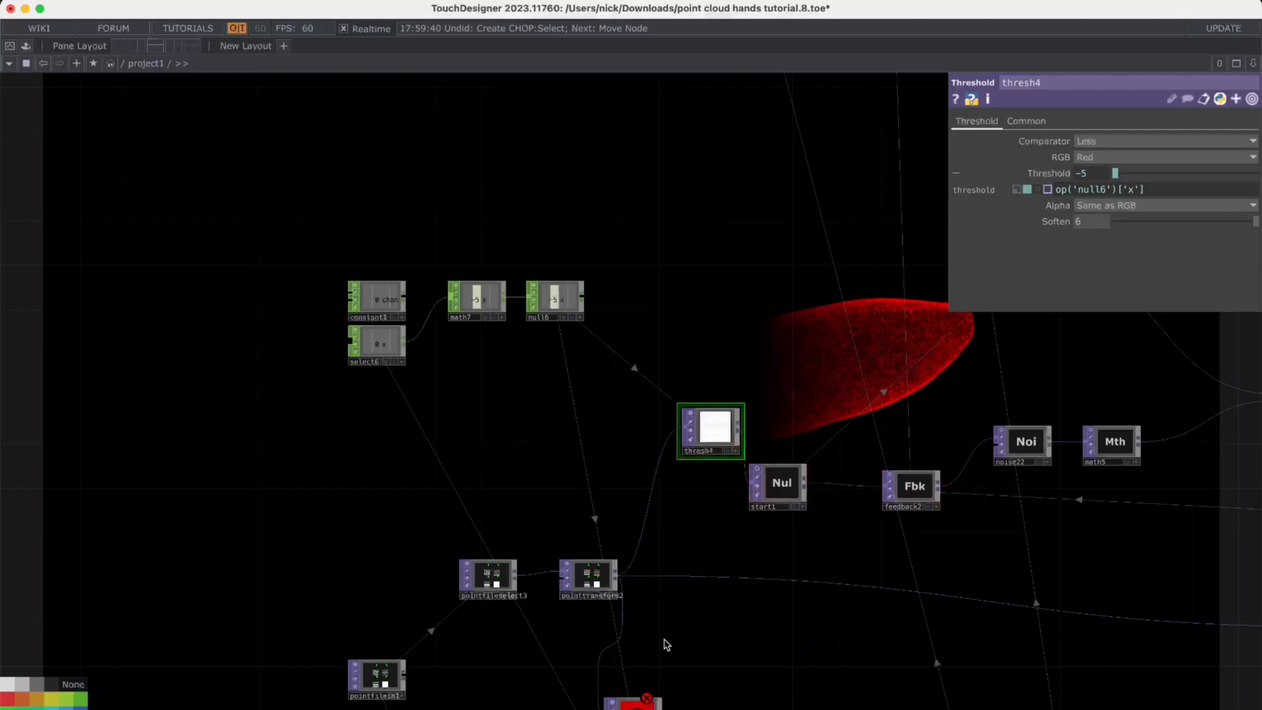
# Change thresh2's Threshold expression to op('null6')['x']
pyautogui.click(634, 706)
pyautogui.click(1059, 176)
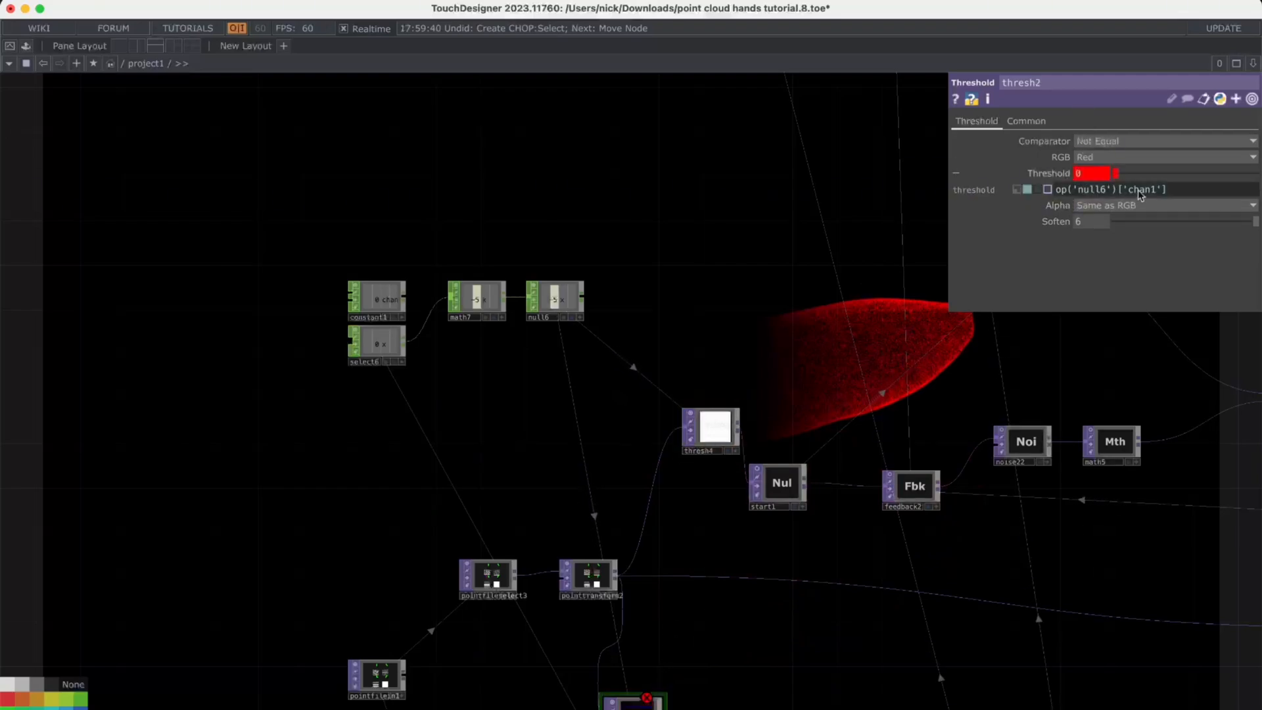
pyautogui.click(1156, 190)
pyautogui.write('x')
pyautogui.press('Return')
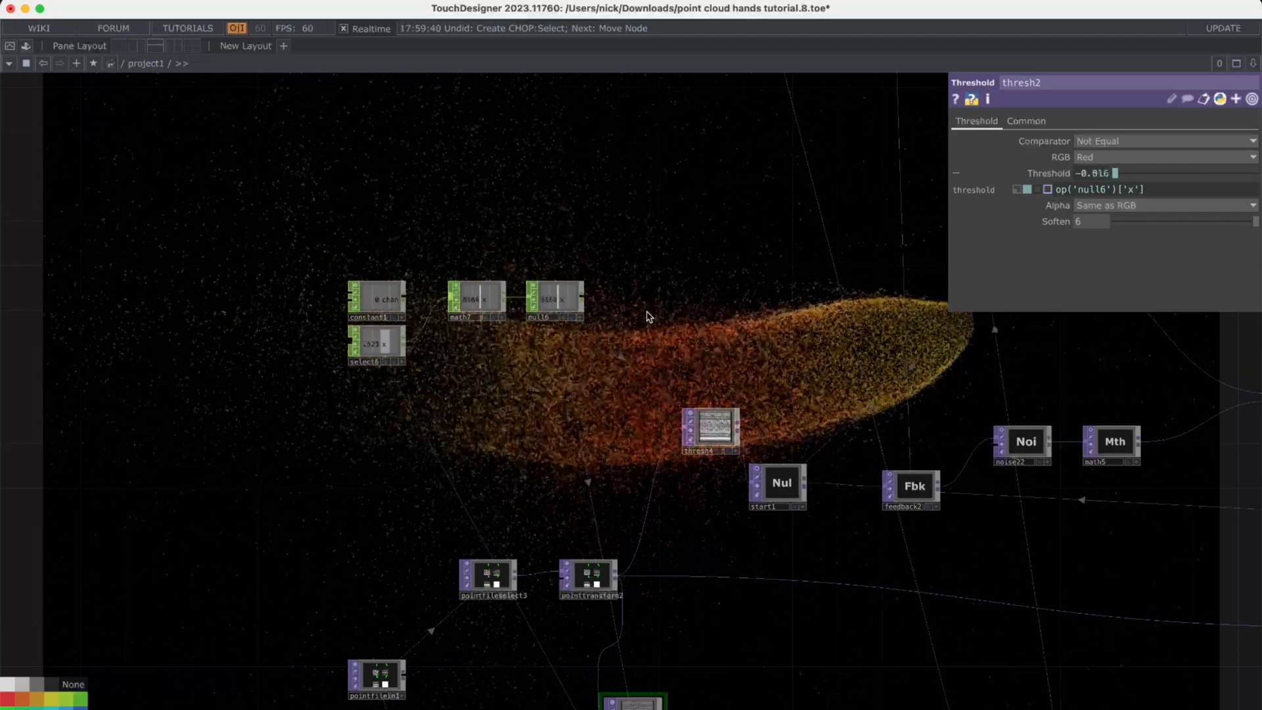
# Look over the hand-driven particle effect and the whole operator network, and check geo2's instancing parameters
pyautogui.hscroll(5, 710, 335)
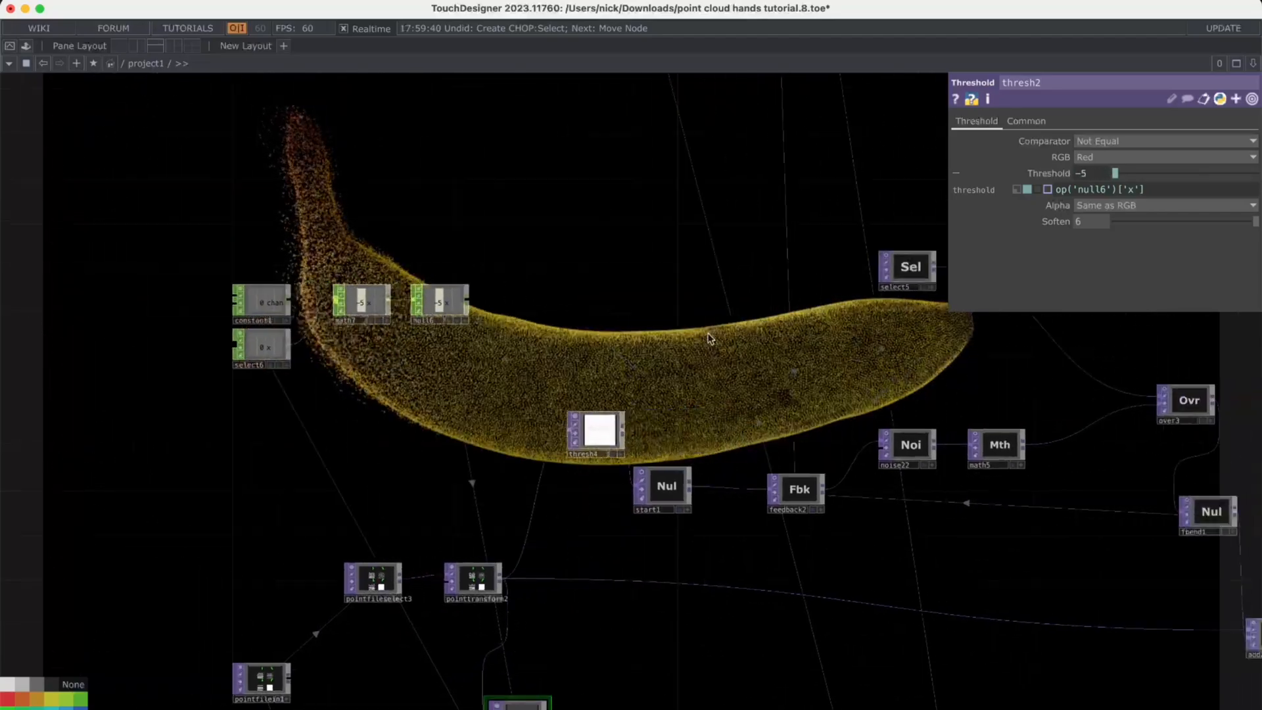
pyautogui.scroll(-5, 708, 334)
pyautogui.scroll(-5, 709, 334)
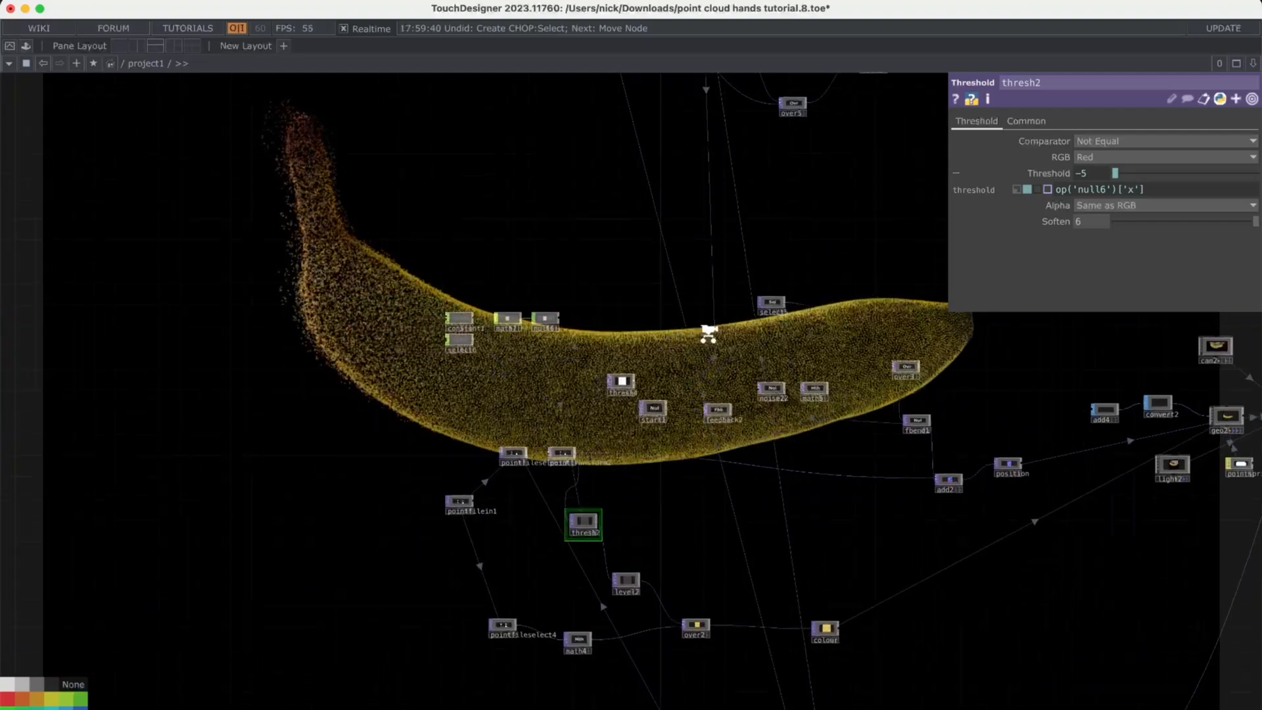
pyautogui.hscroll(5, 485, 344)
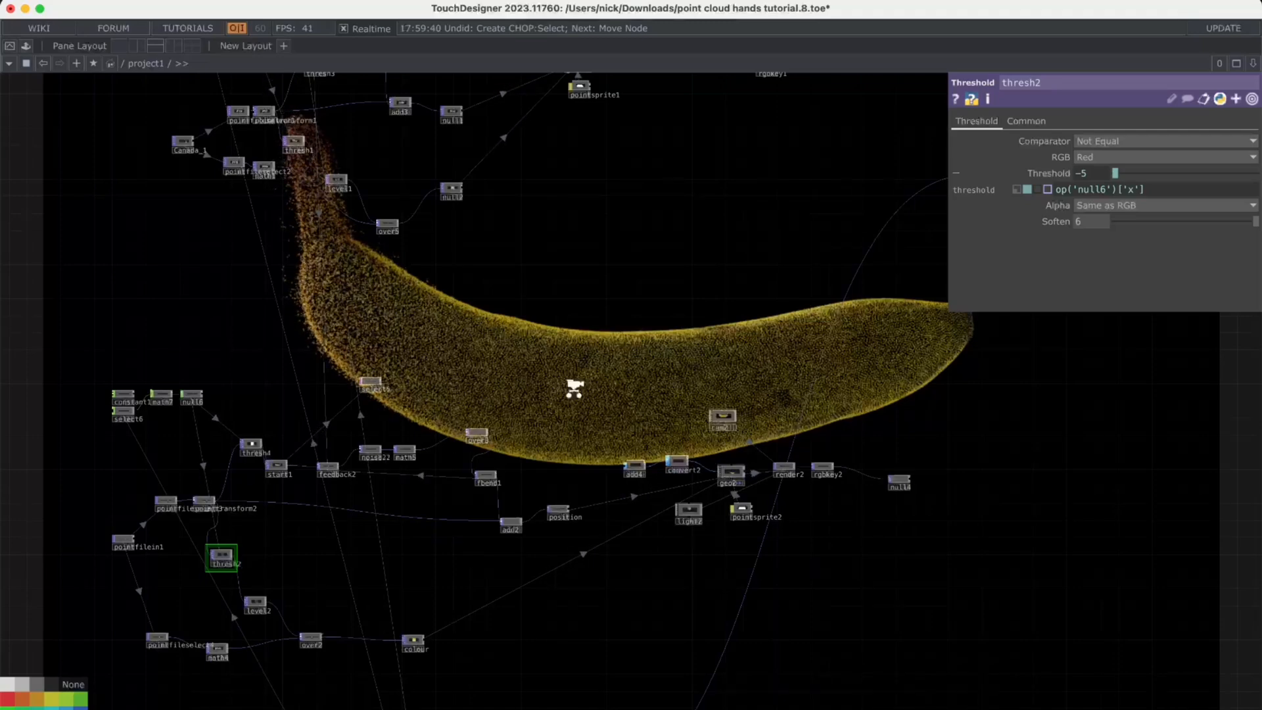
pyautogui.scroll(-3, 572, 382)
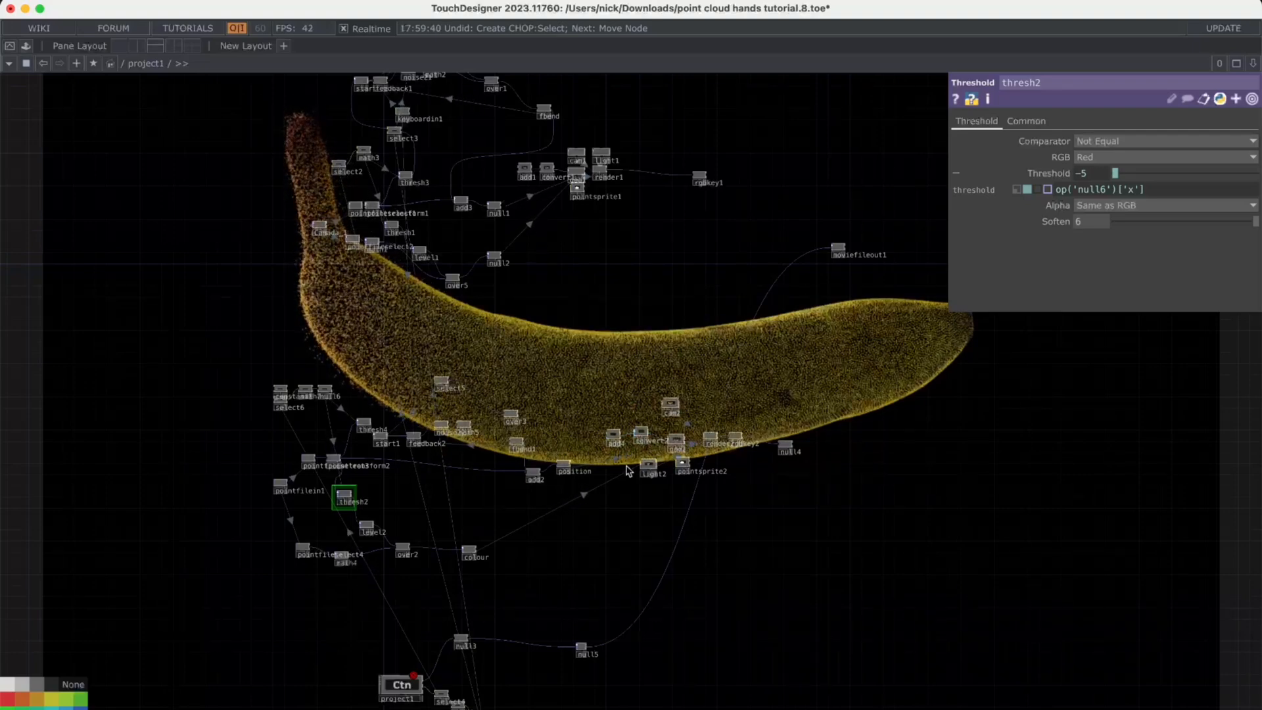
pyautogui.scroll(5, 643, 457)
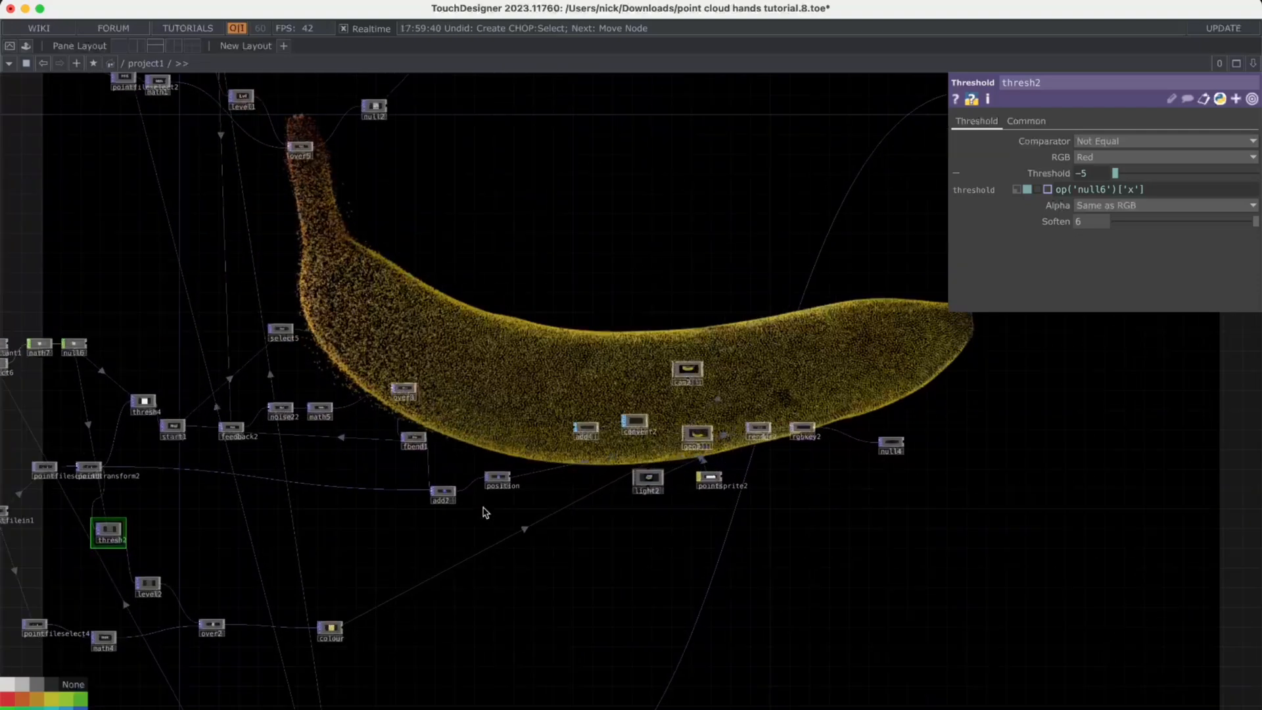
pyautogui.scroll(5, 468, 198)
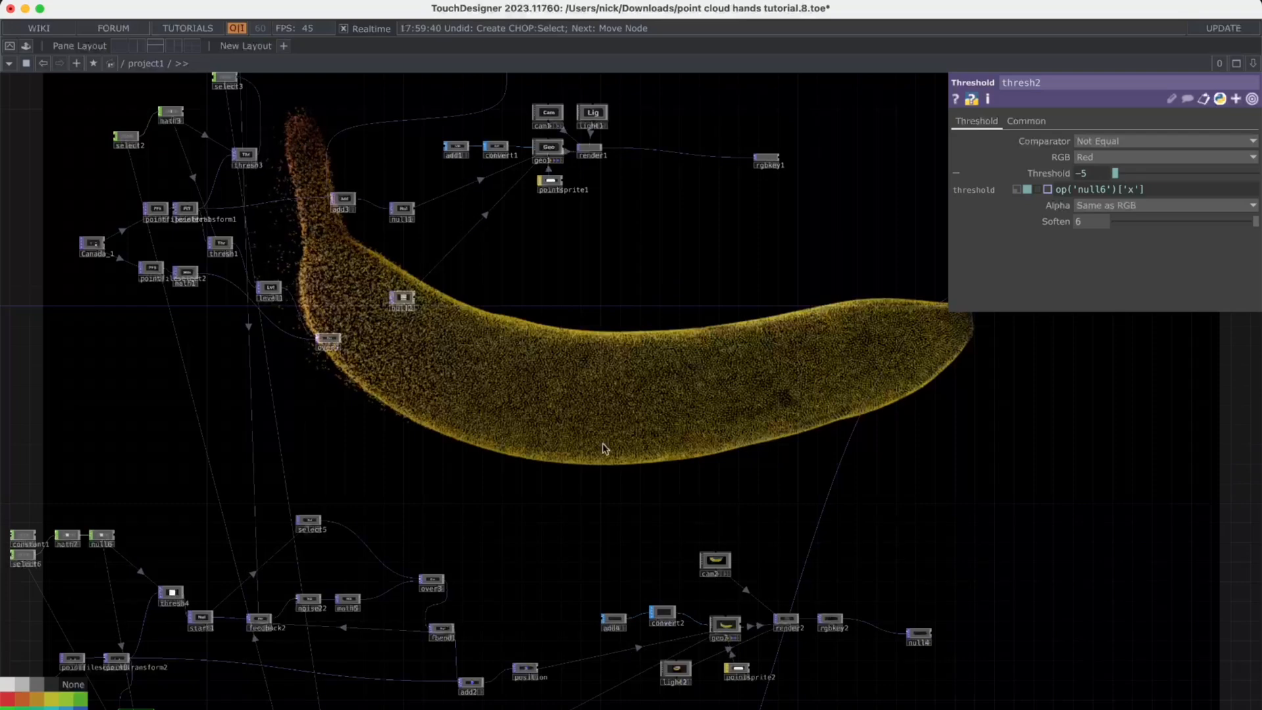
pyautogui.scroll(-9, 623, 398)
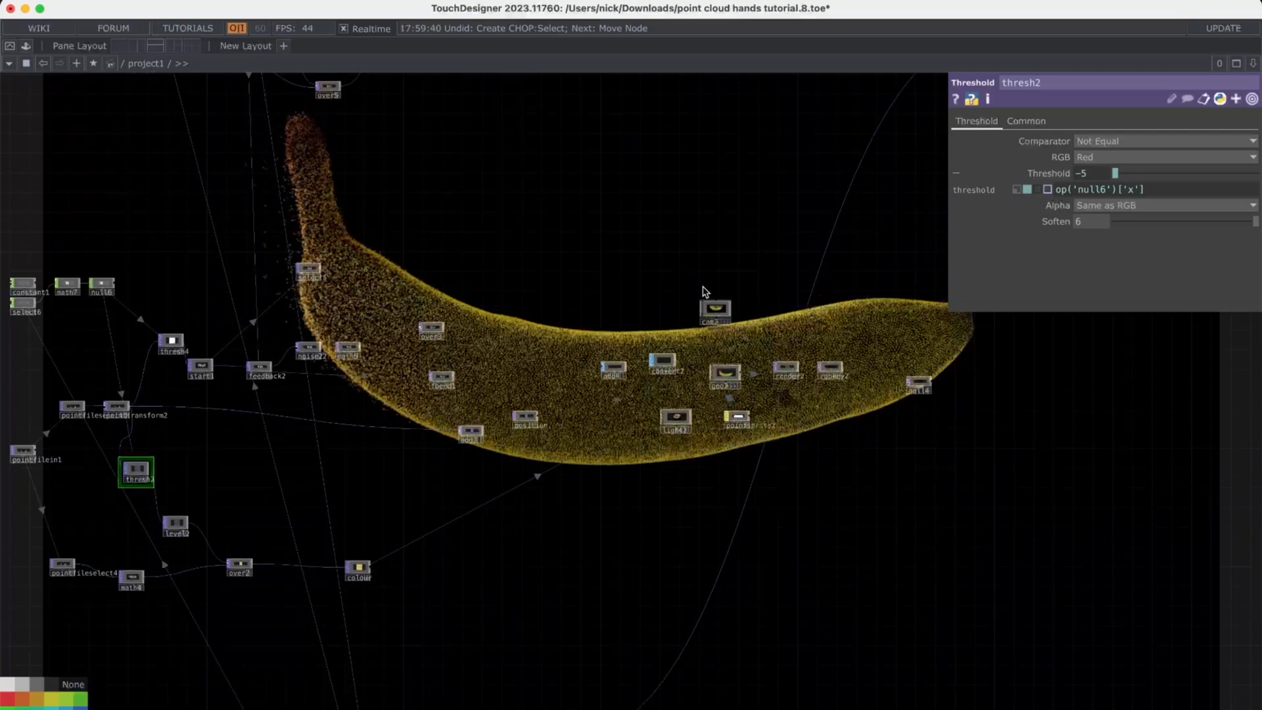
pyautogui.click(724, 375)
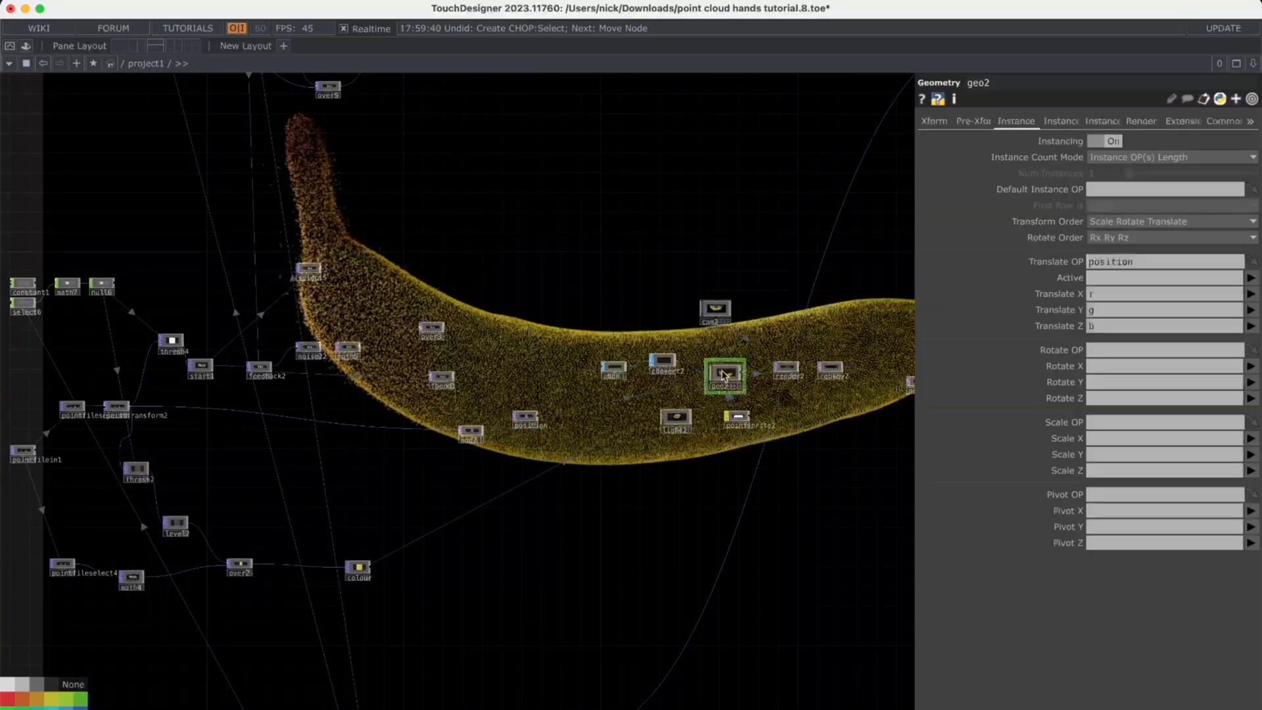
# Set the Harmonic Spread of noise22 to 0
pyautogui.click(935, 121)
pyautogui.moveTo(515, 336); pyautogui.dragTo(684, 371)
pyautogui.click(308, 349)
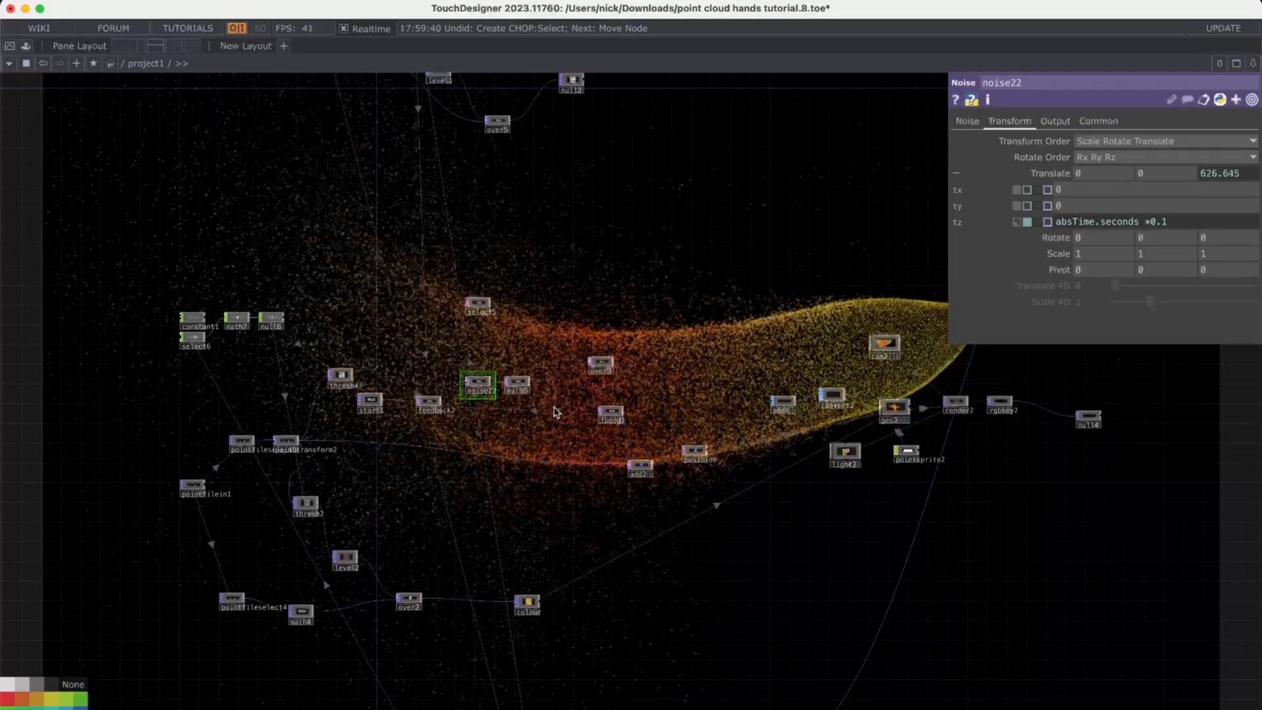
pyautogui.click(976, 123)
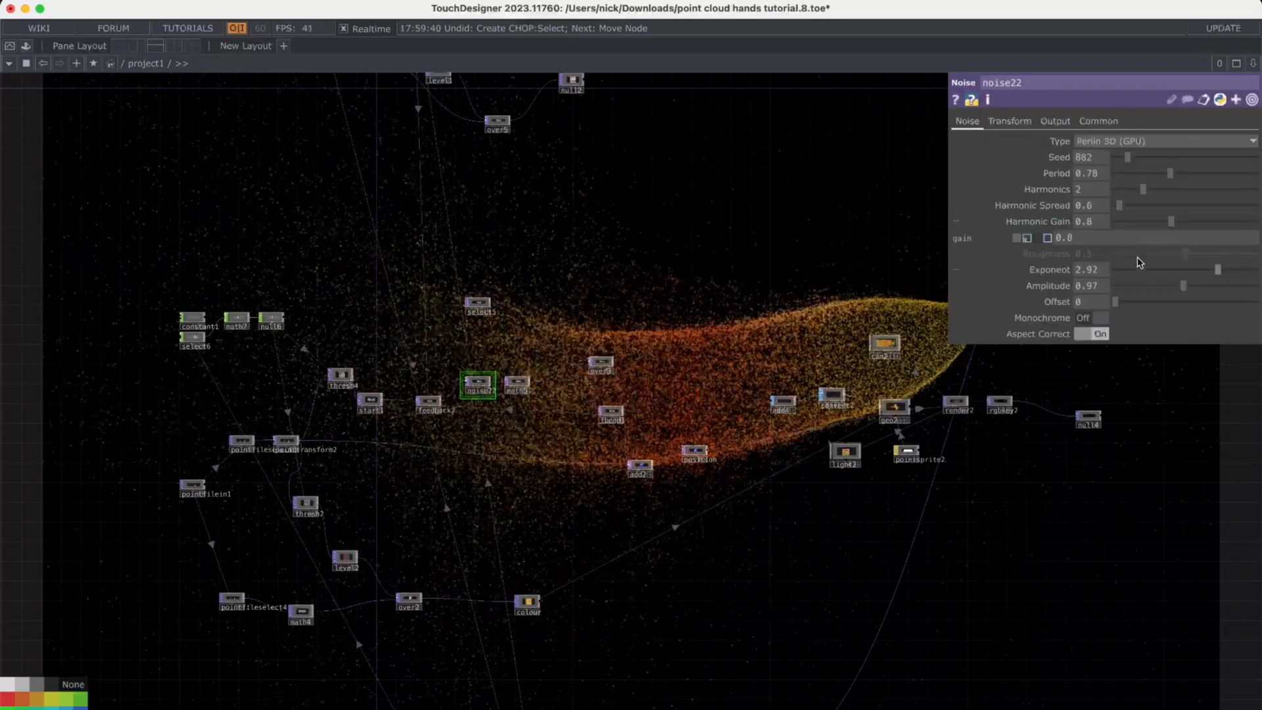
pyautogui.moveTo(1119, 204); pyautogui.dragTo(1081, 206)
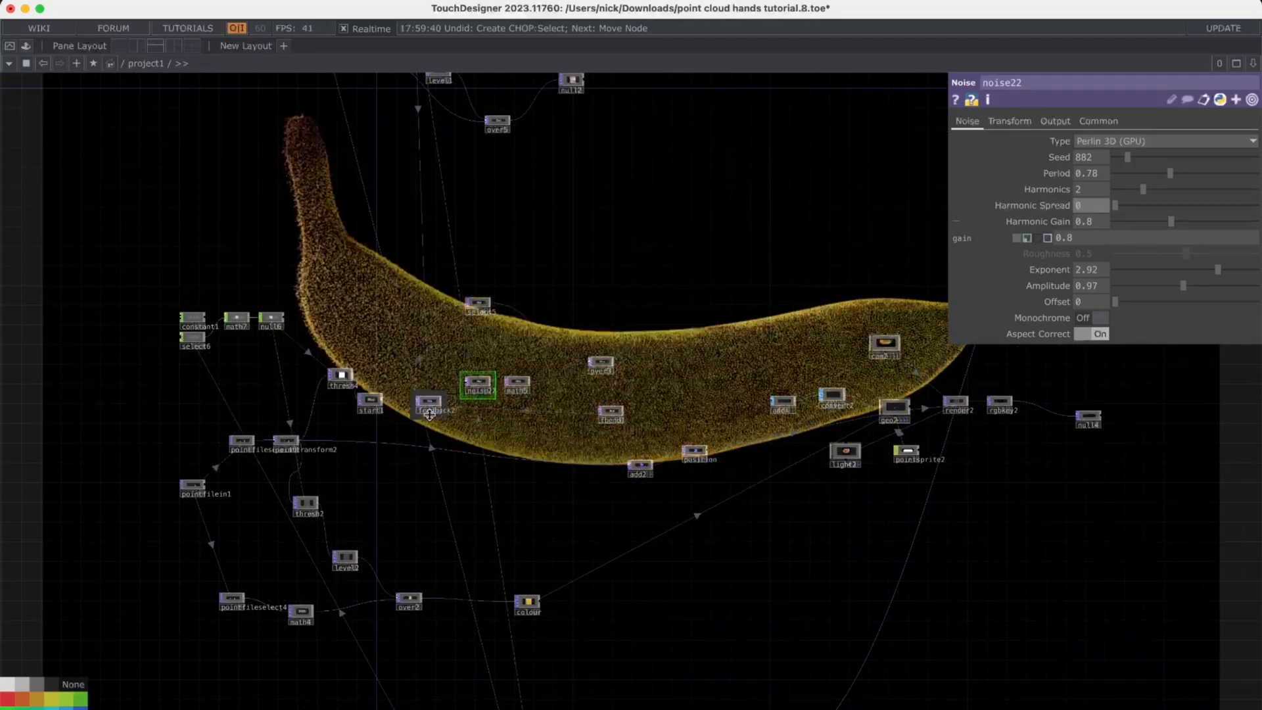
# Add a second Level TOP fed by thresh2 and connect it to over2 in place of level2
pyautogui.click(317, 510)
pyautogui.scroll(5, 326, 523)
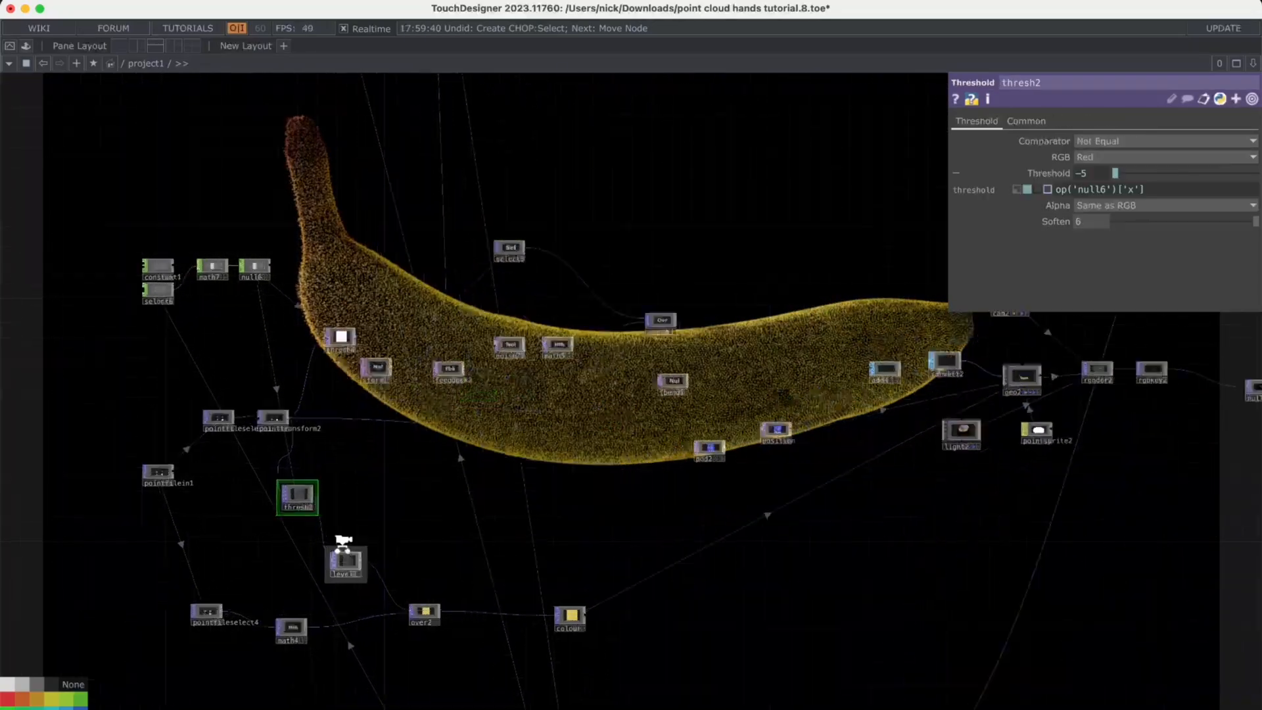
pyautogui.click(350, 582)
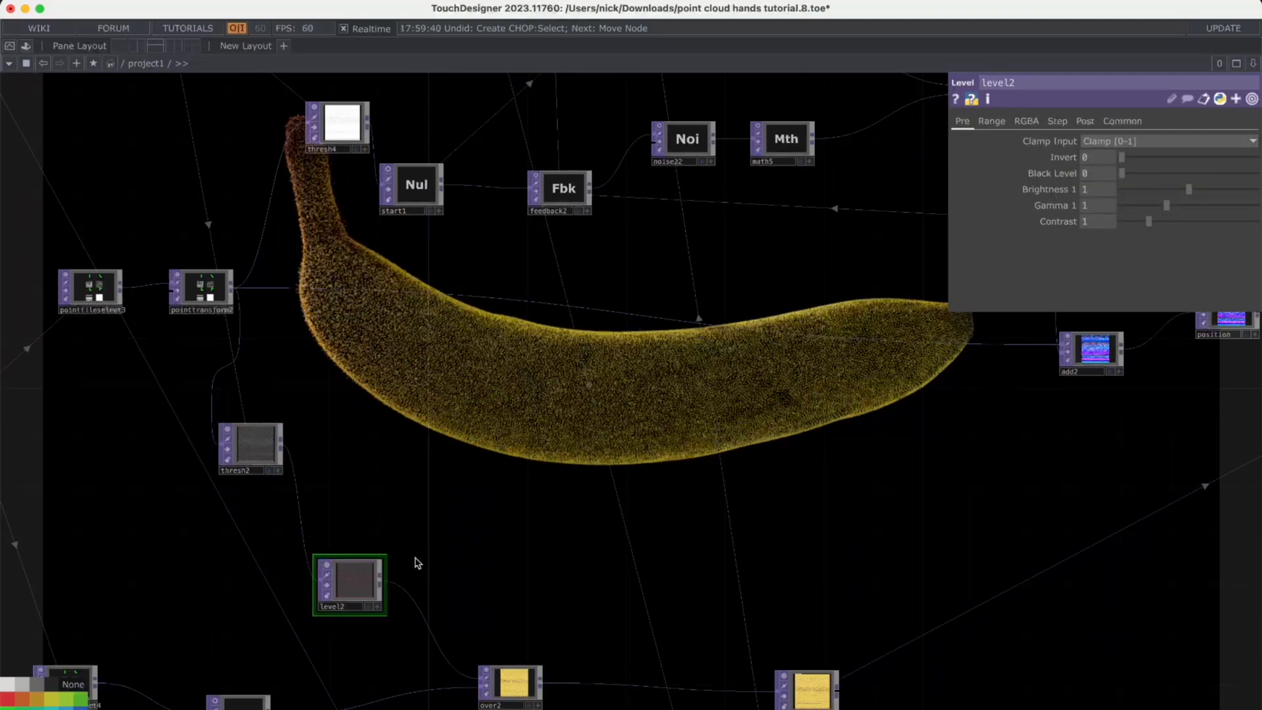
pyautogui.press('Tab')
pyautogui.write('lev')
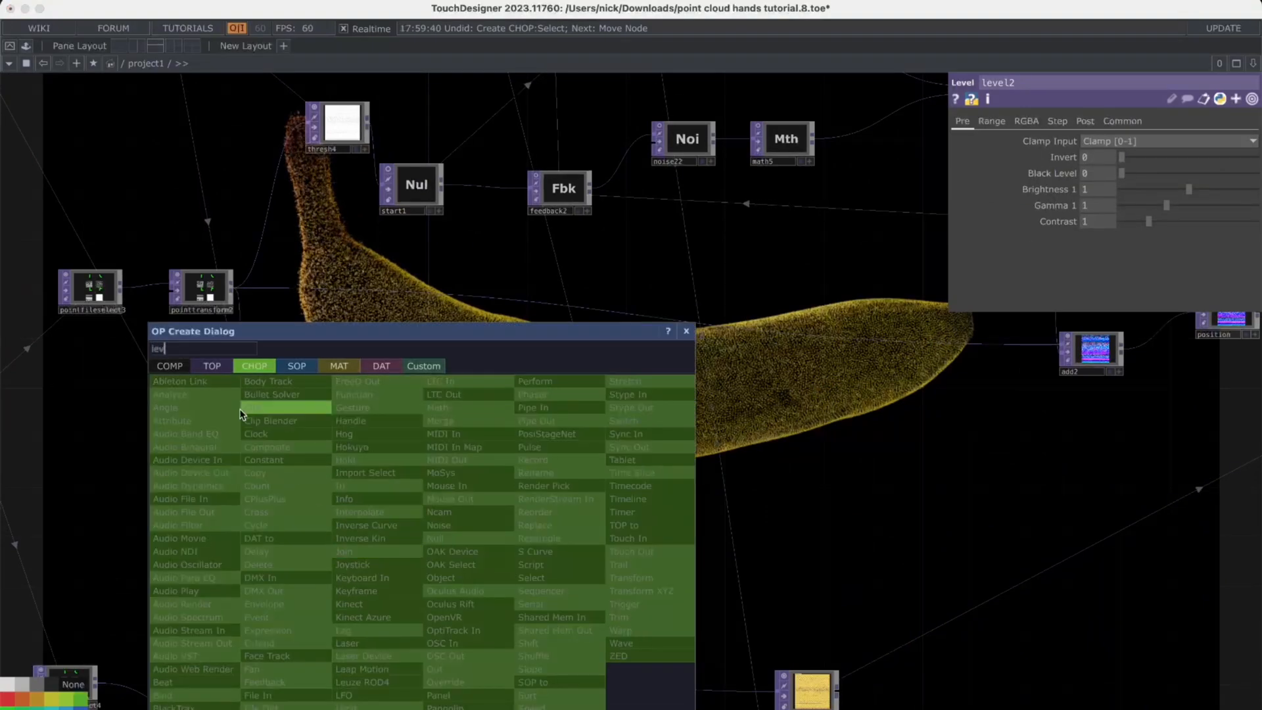
pyautogui.click(211, 366)
pyautogui.click(289, 591)
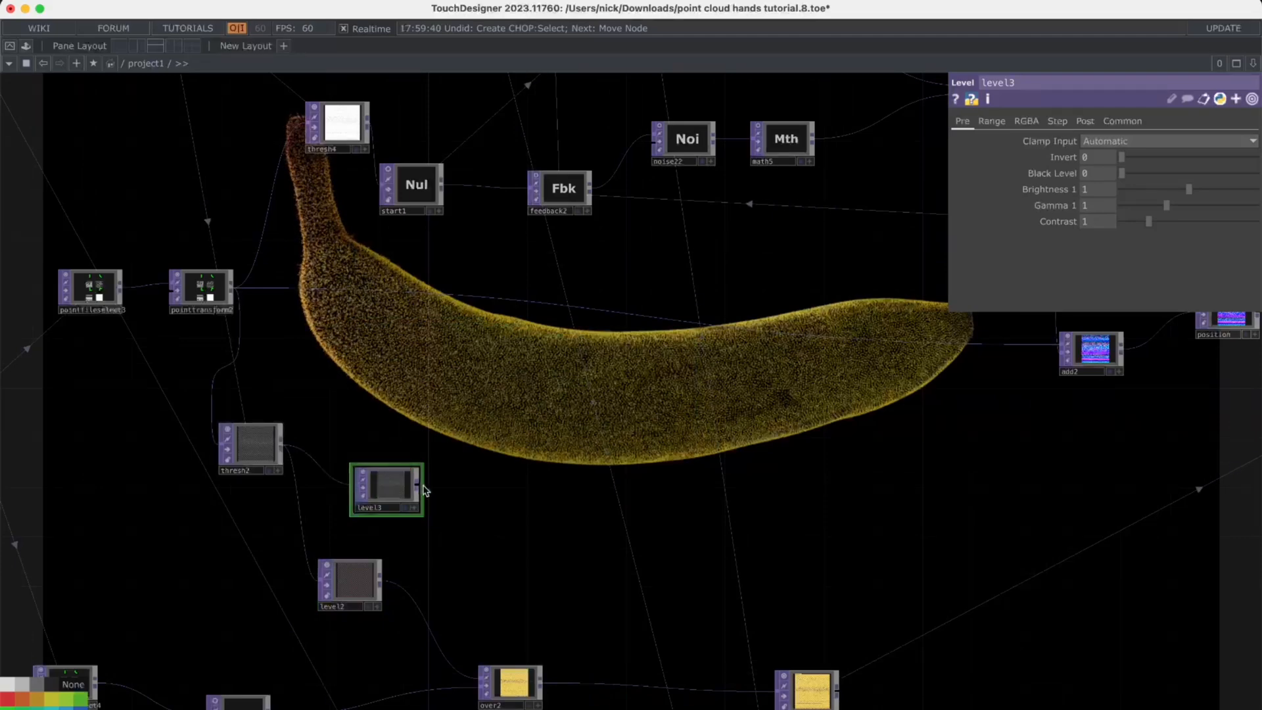
pyautogui.click(415, 605)
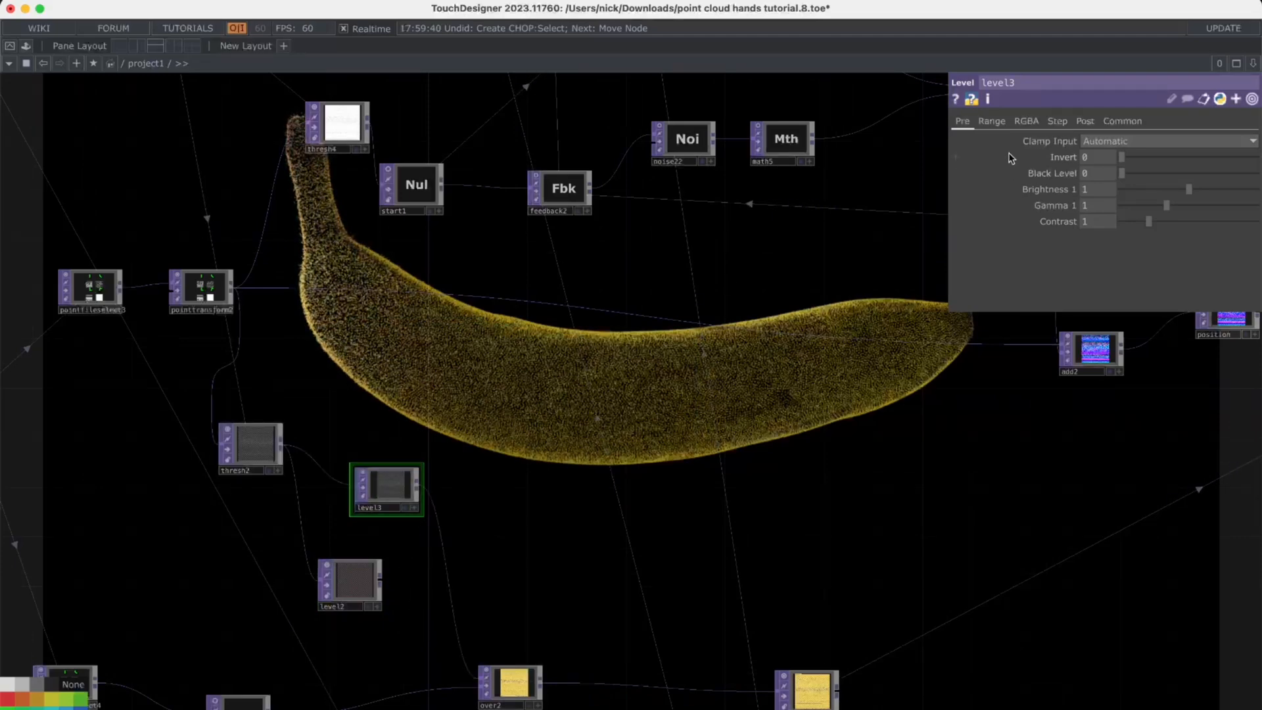
# Set level3's Invert to 1 and its Black Level to about 1.32
pyautogui.moveTo(1130, 156); pyautogui.dragTo(1254, 158)
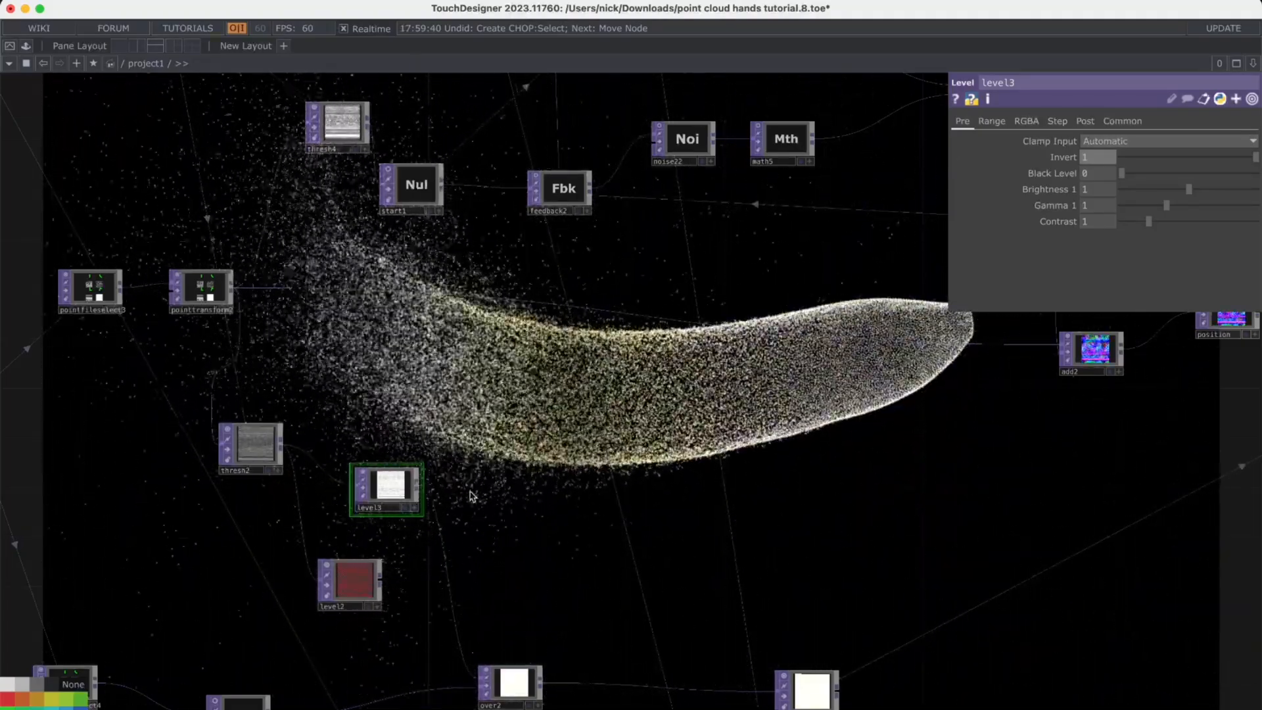
pyautogui.scroll(-8, 329, 427)
pyautogui.scroll(3, 287, 414)
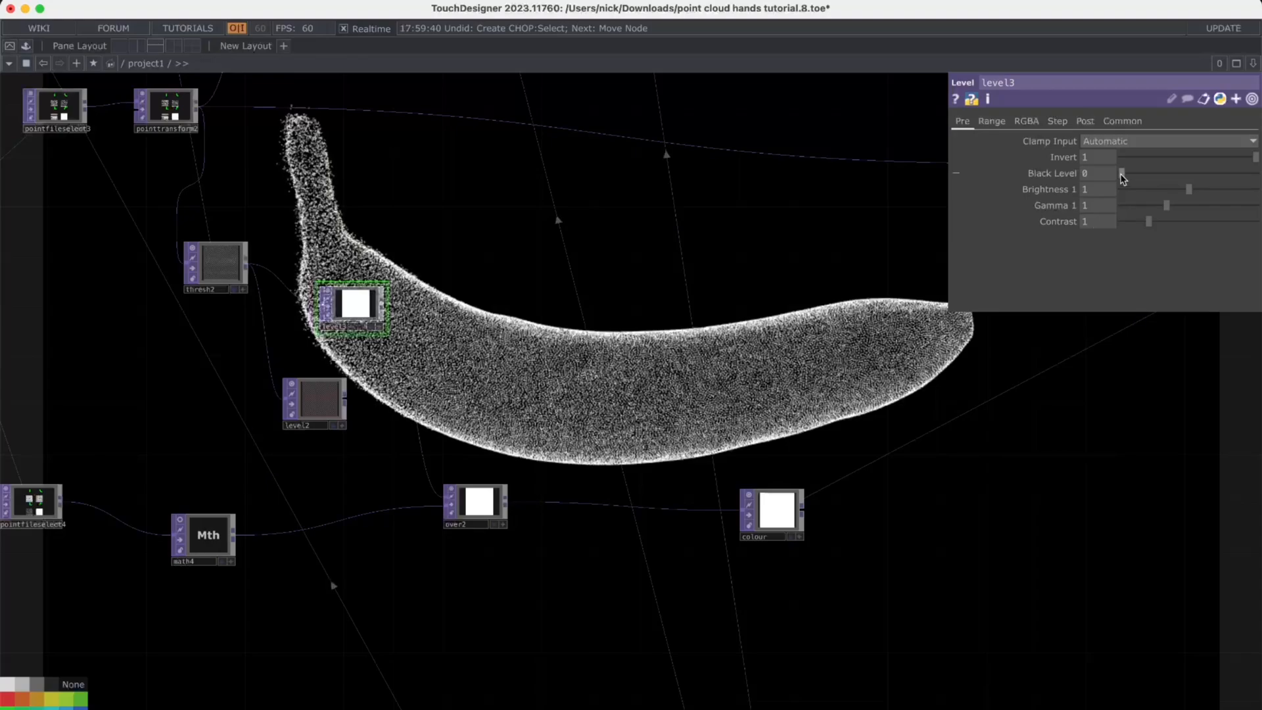
pyautogui.moveTo(1122, 174); pyautogui.dragTo(1211, 182)
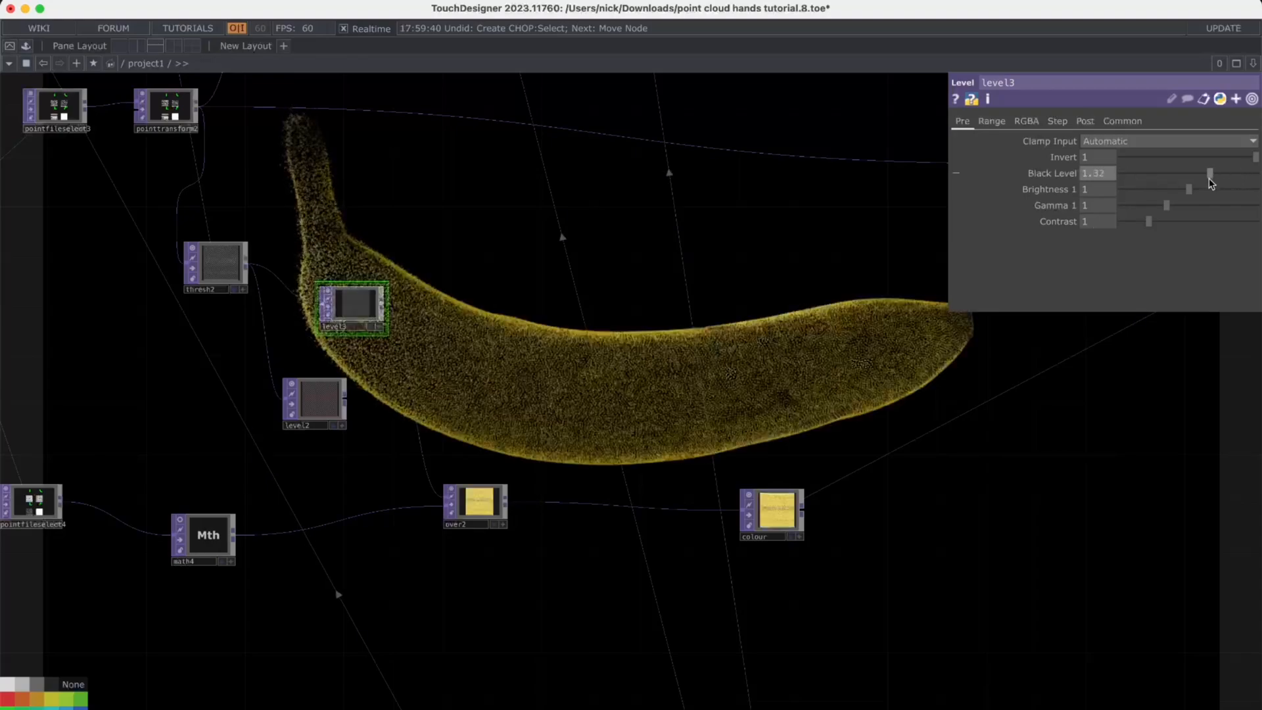